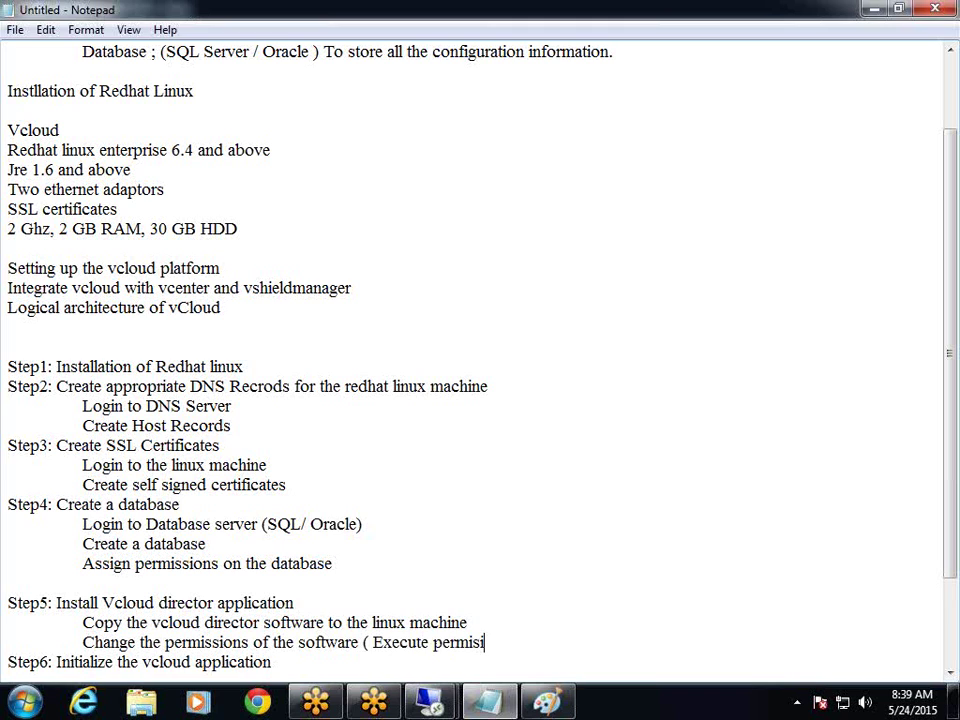
- Finish Step 5's execute-permissions line, add an indented vcloud director install line, and note Winscp for copying
text())
key(Return)
key(Tab)
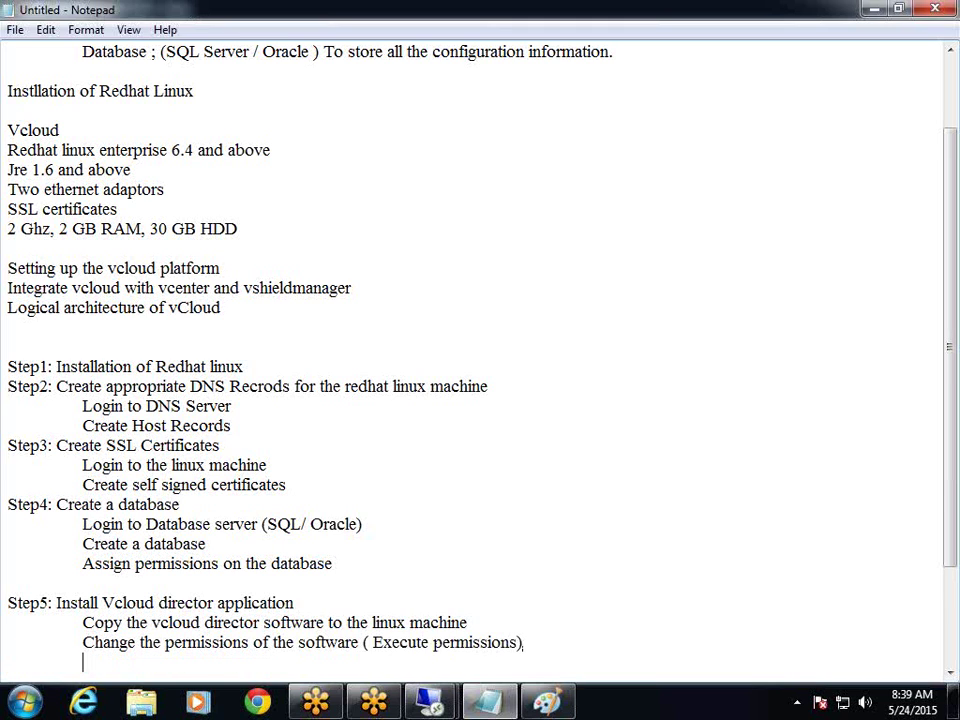
text(Install the)
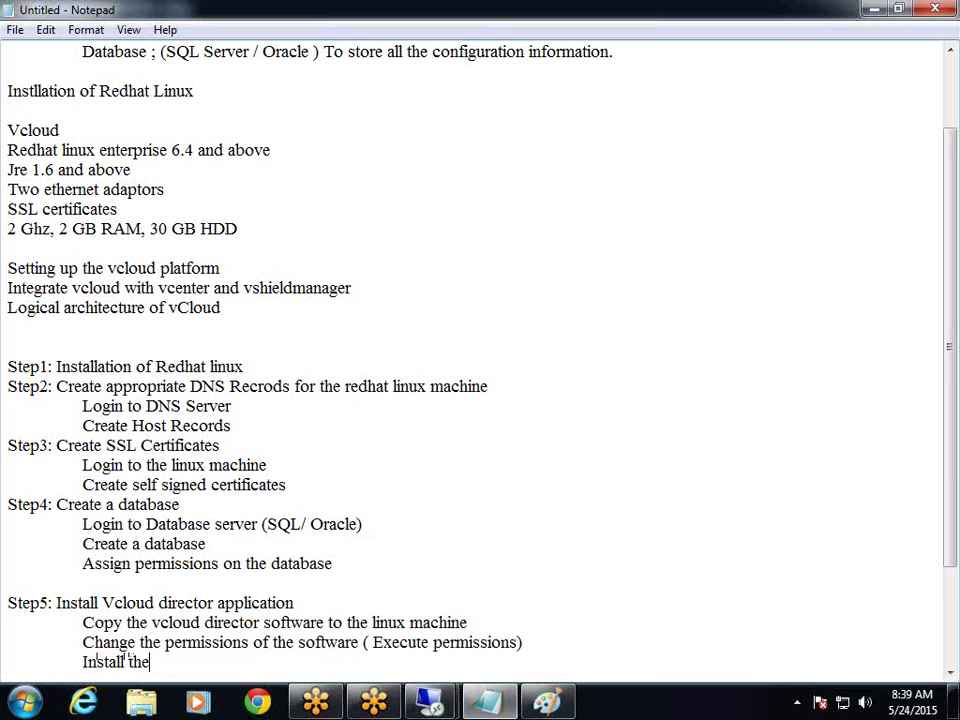
text( vcloud dire)
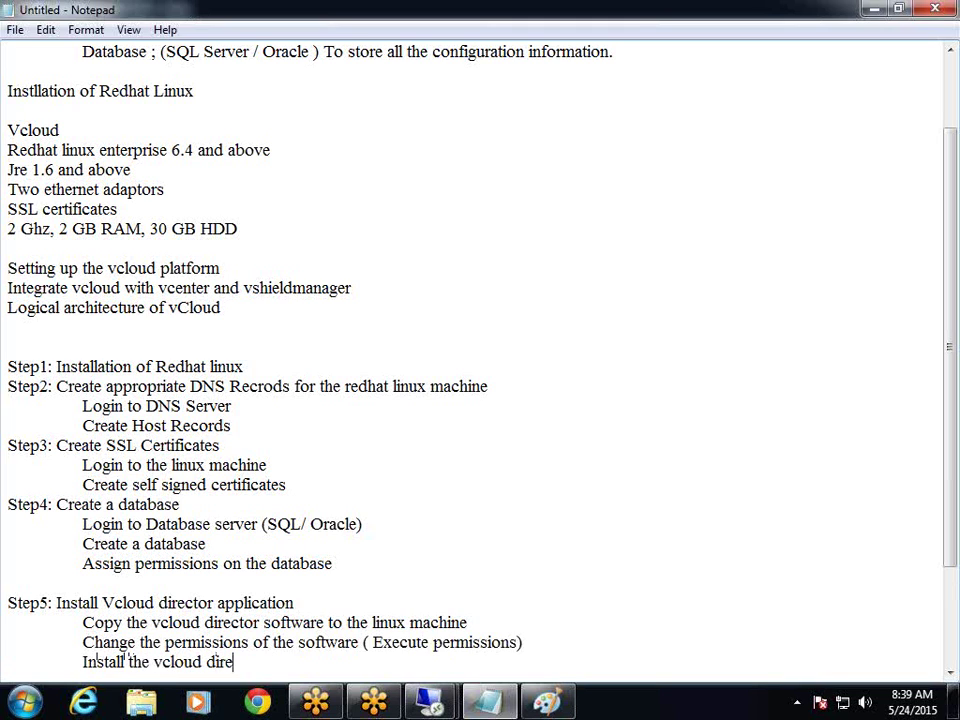
text(ctor and con)
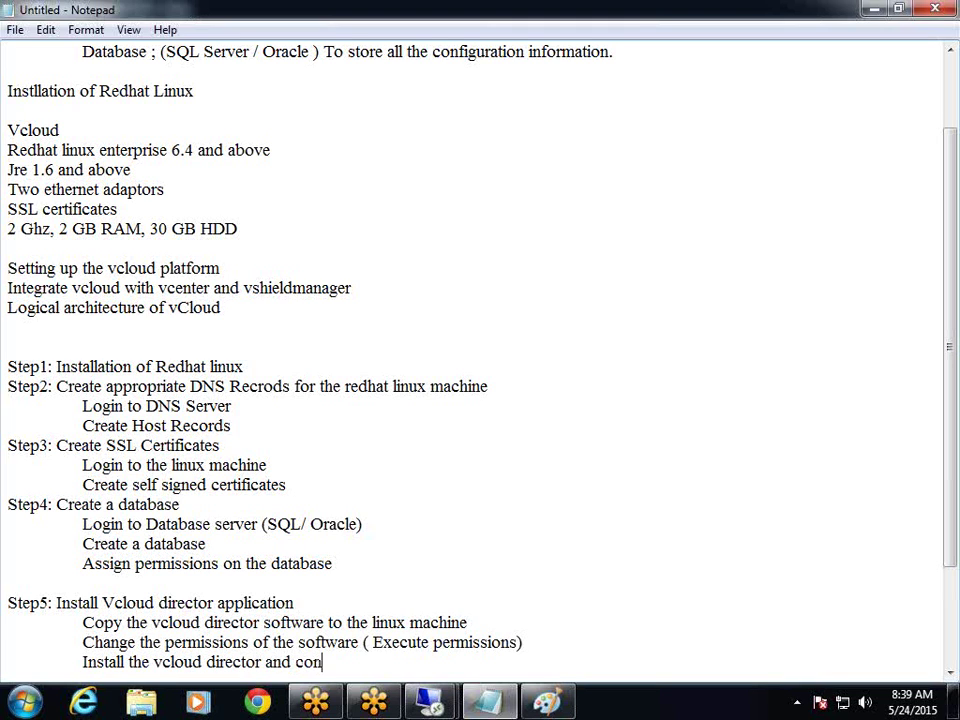
text(figure vcloud)
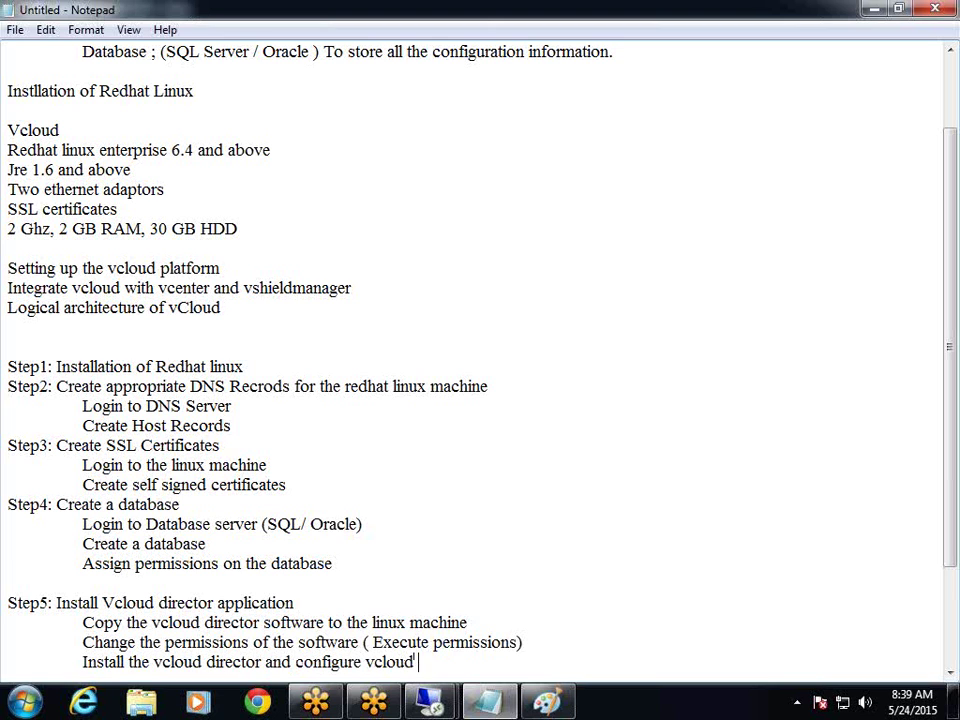
text( directory)
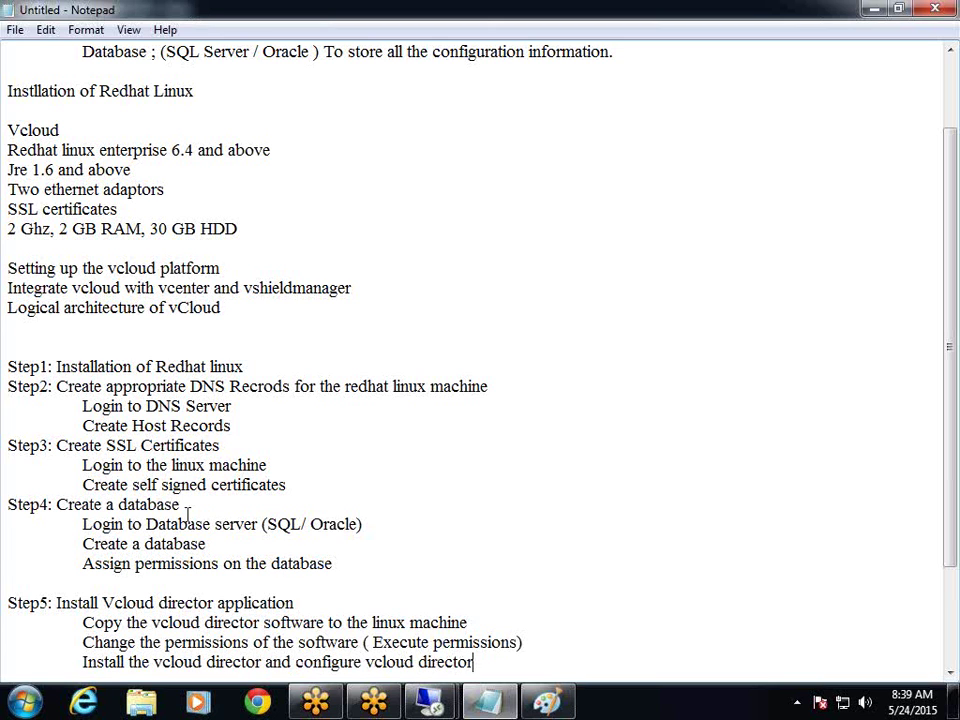
text(Step6: Initialize the vcloud application Step7: Prepare the Vmware vSphere environment Step8: Deploy & Prepare the Vshiled manager Step9 : Integrate vShield manager with Vcenter environment Step10: Attach vcenter server & Vshiled manager to Vcloud environment)
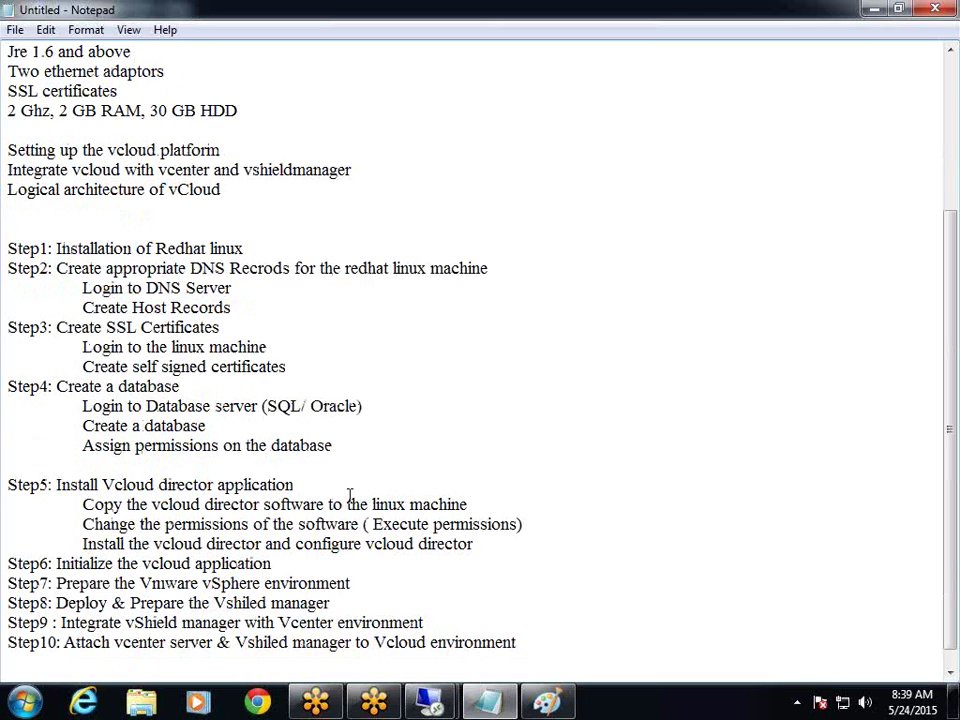
text(Winscp))
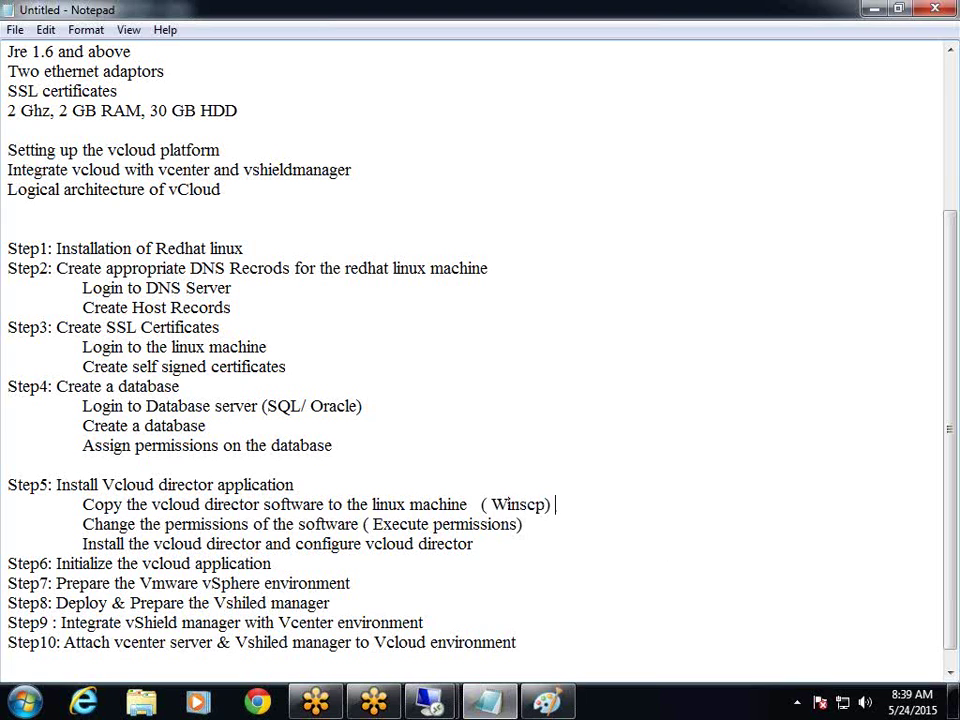
- On the remote desktop, open C:\Vmware Vcloud director 5.5\winscp517 and run WinSCP past the security warning
mouse_move(428, 700)
click(290, 602)
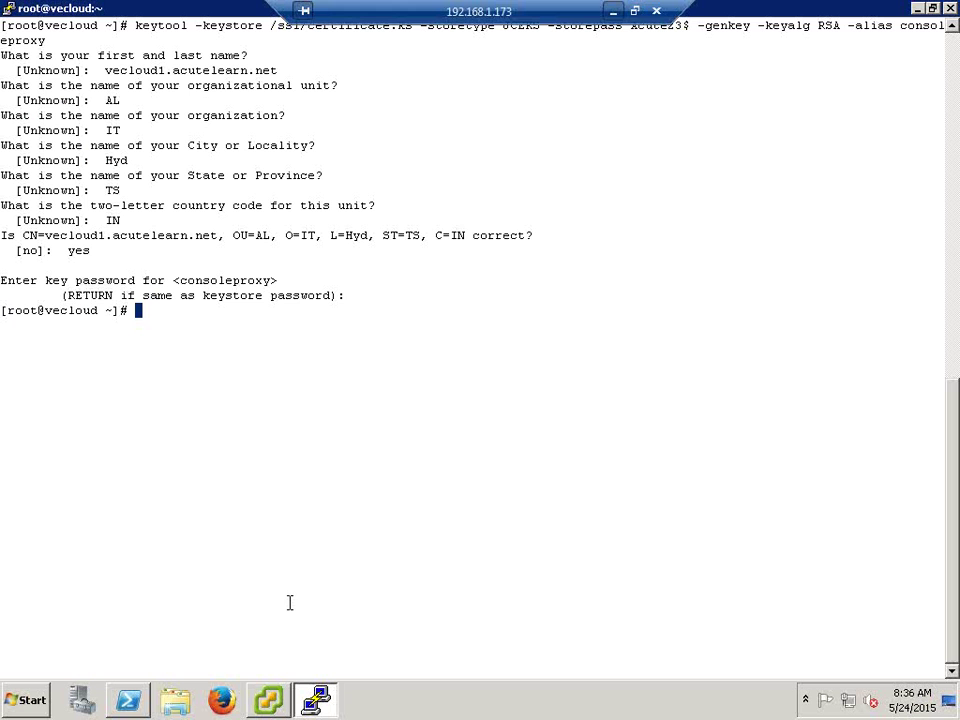
key(super+d)
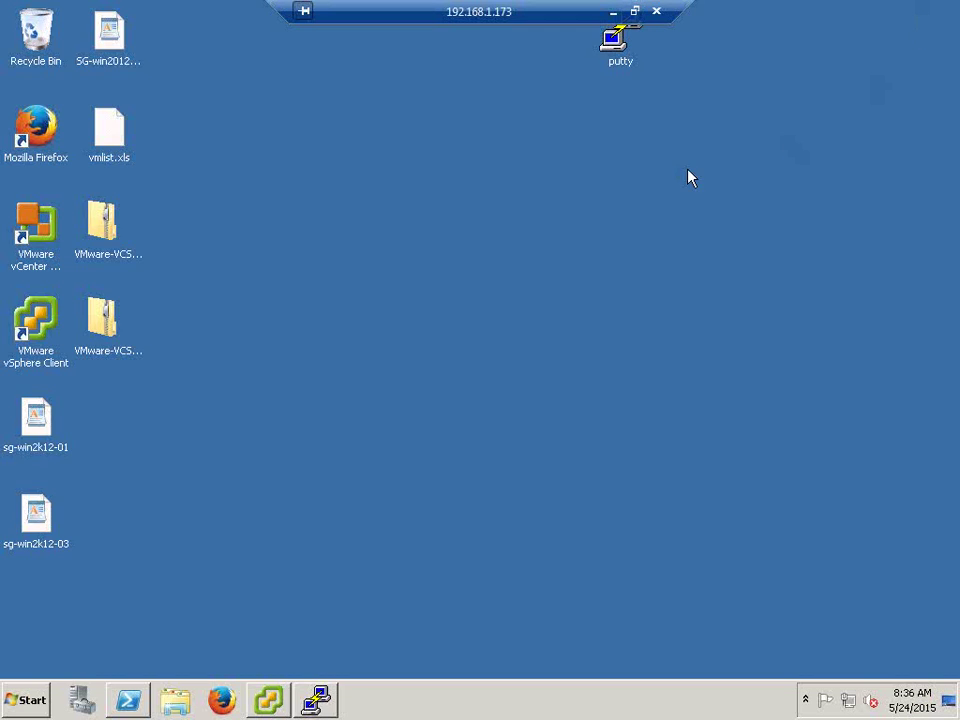
click(25, 700)
click(295, 396)
double_click(377, 222)
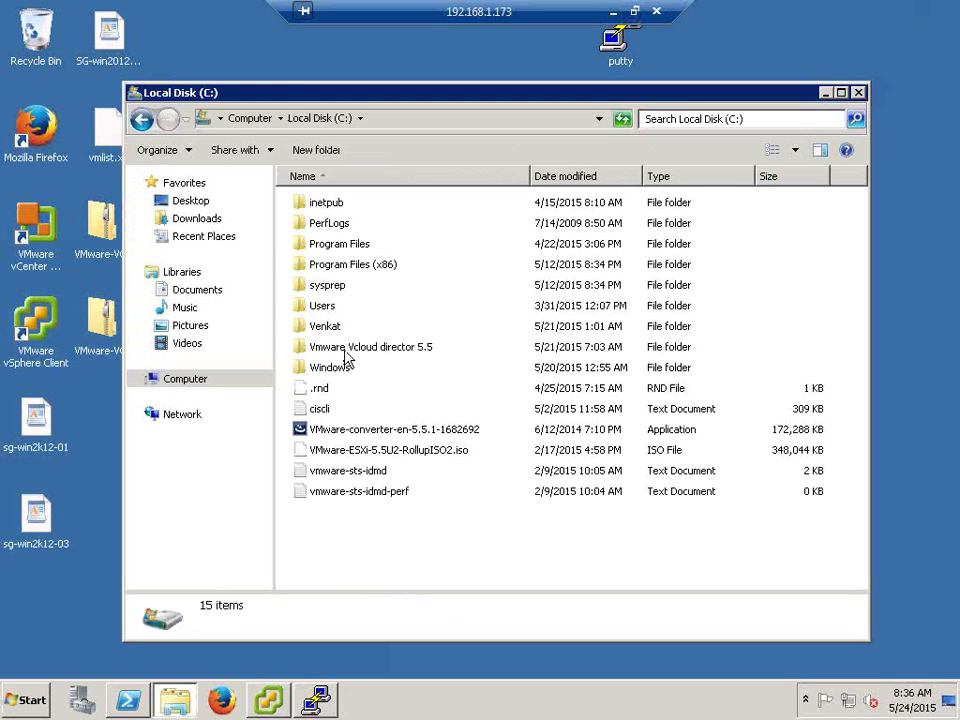
double_click(345, 347)
click(345, 203)
double_click(345, 204)
double_click(330, 266)
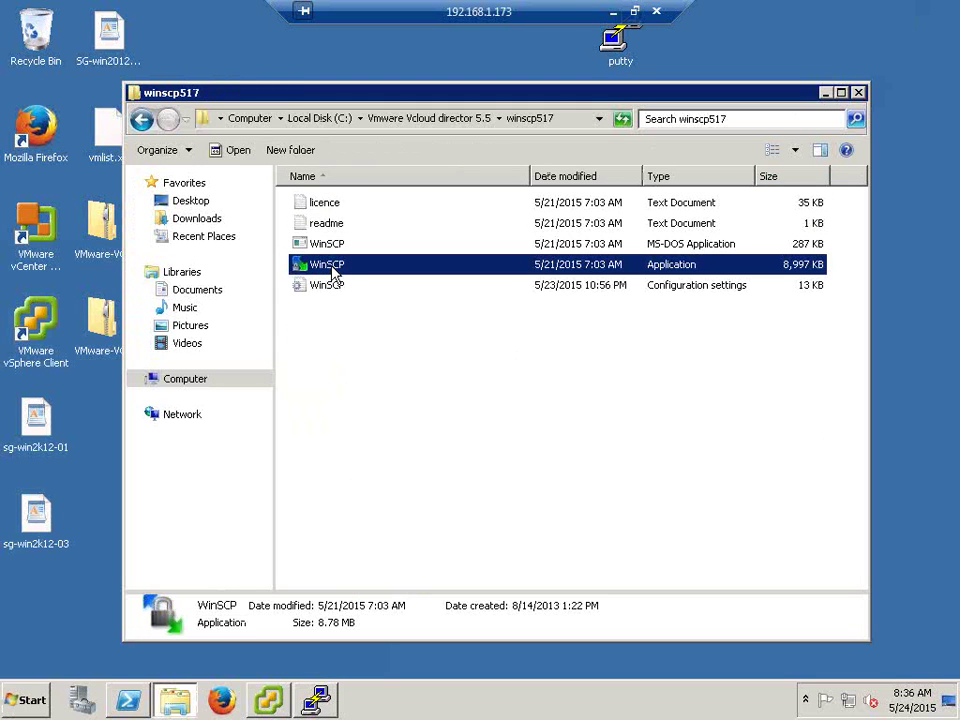
click(527, 366)
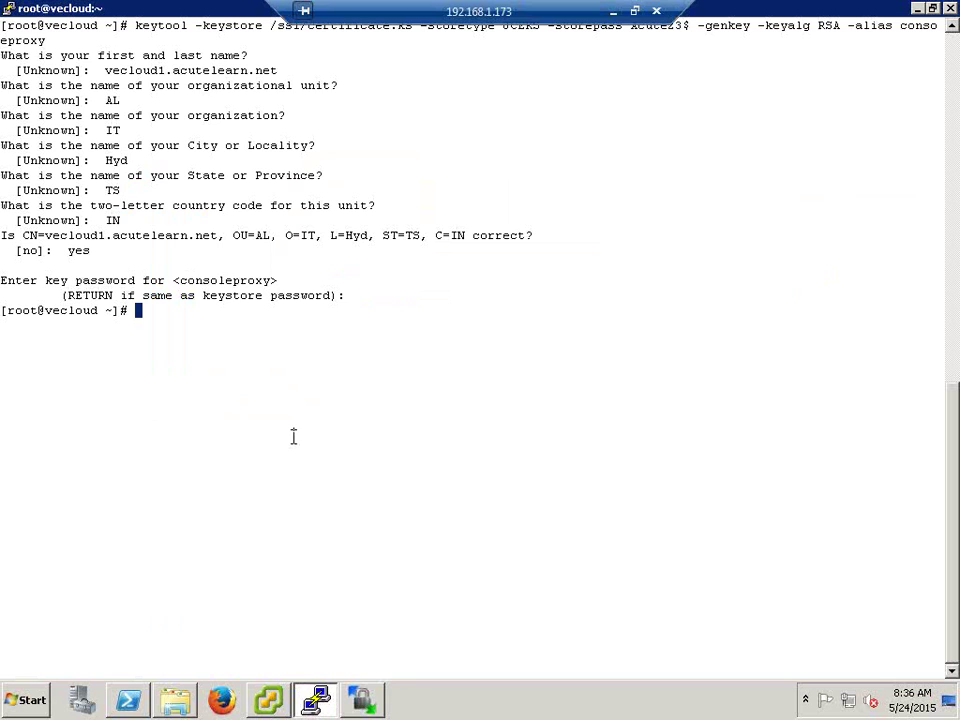
- Create the /vcloud directory with mkdir, then log in to 192.168.2.10 as root over SFTP
text(mkdir /vcloud)
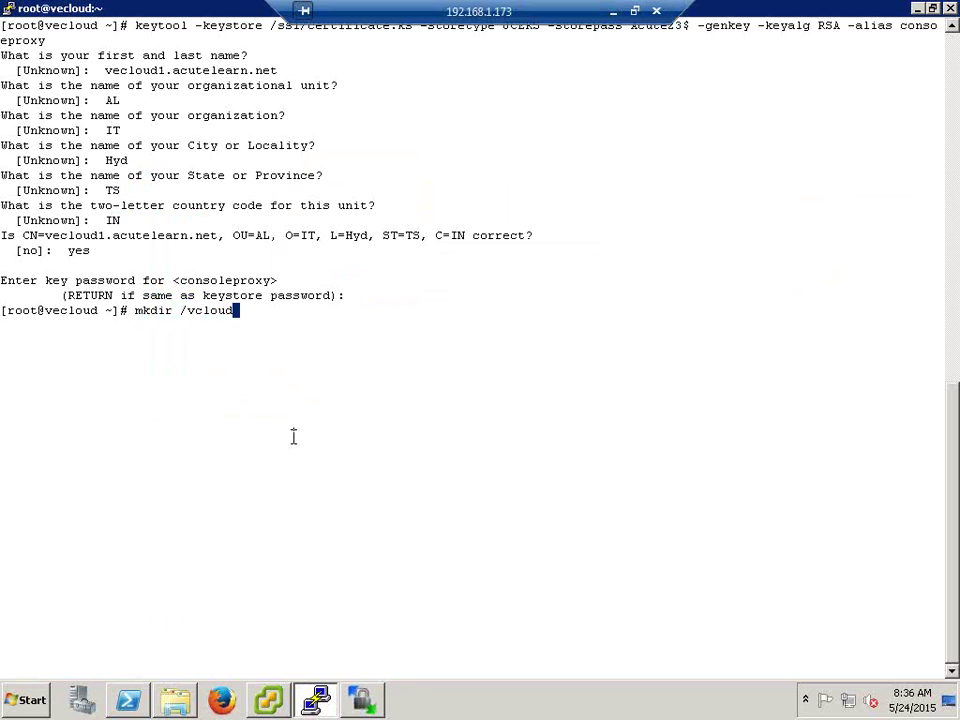
key(Return)
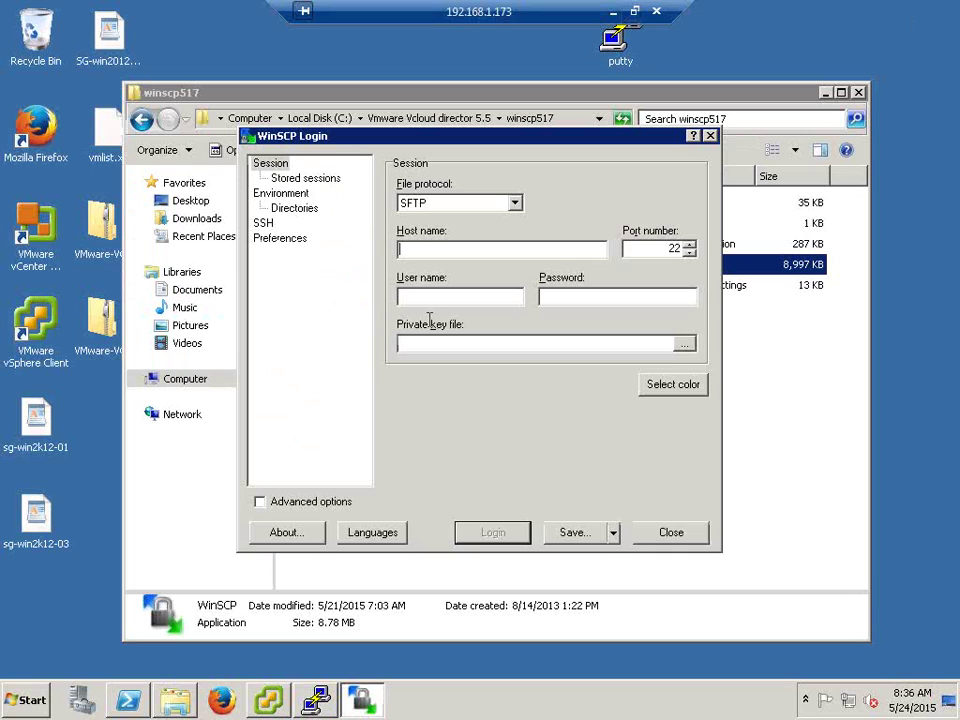
text(192.168.2.10)
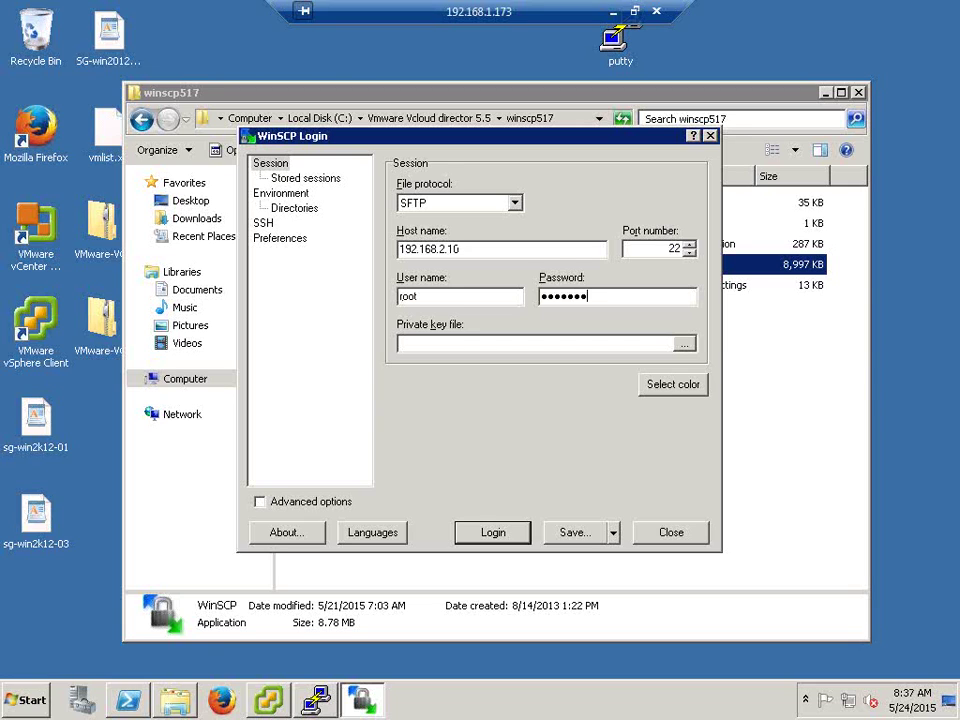
key(Return)
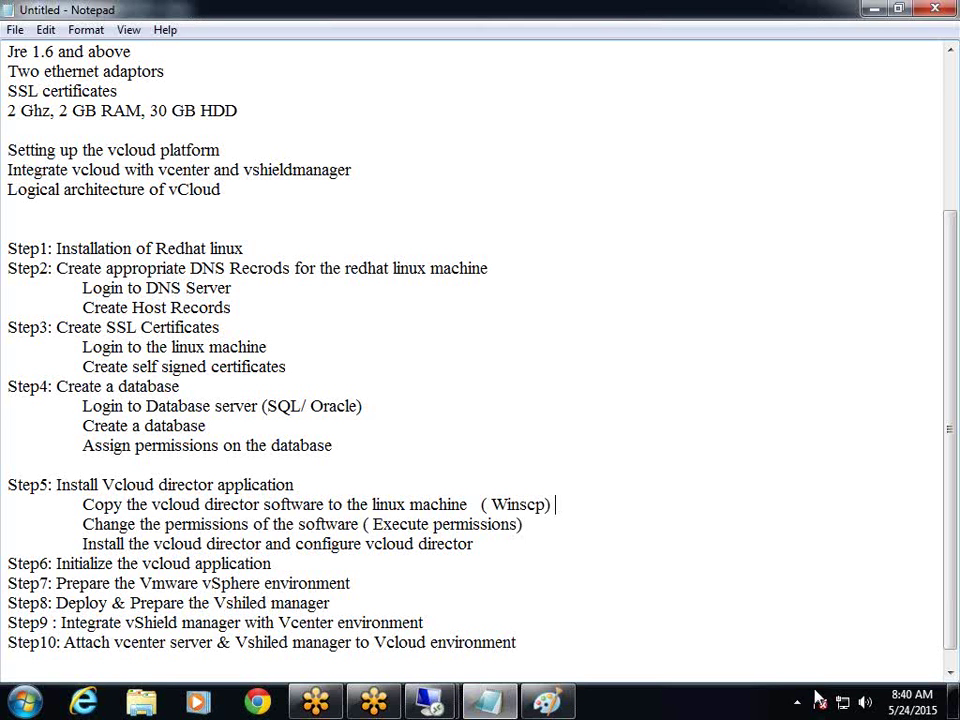
click(373, 702)
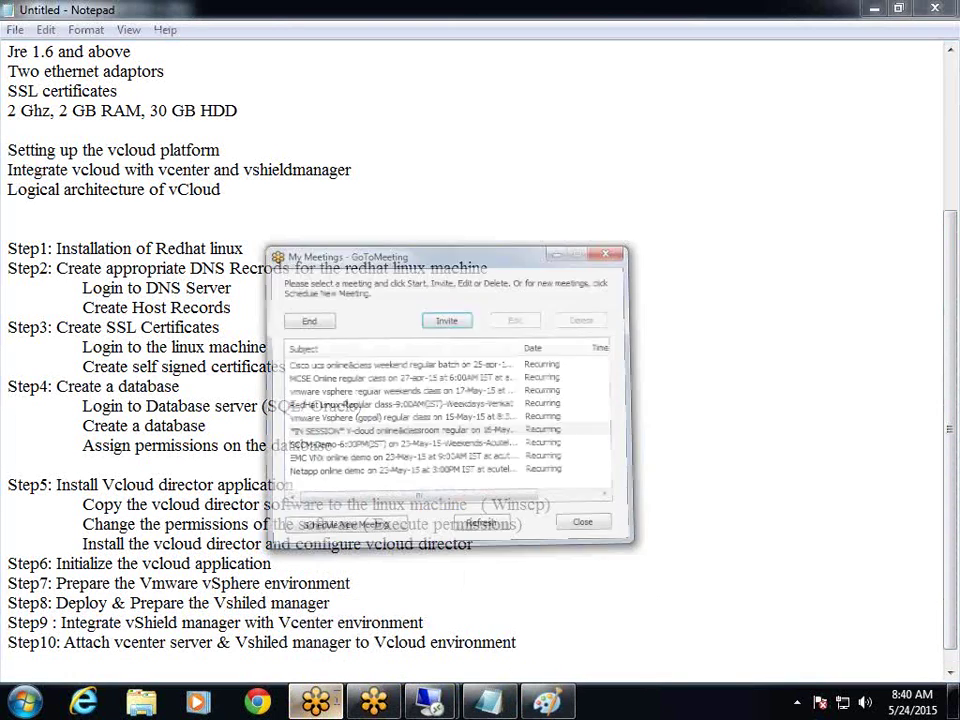
click(632, 506)
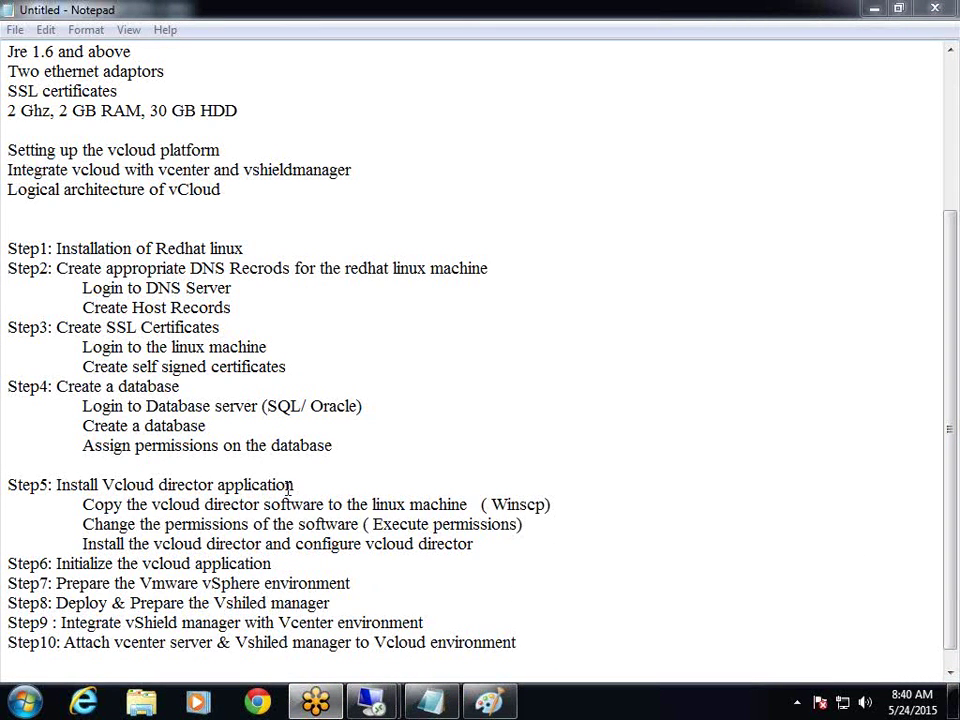
- Show local C:\Vmware Vcloud director 5.5 beside remote /vcloud and drag vmware-vcloud-director-5.5.2-2000523.bin across
mouse_move(372, 700)
click(279, 611)
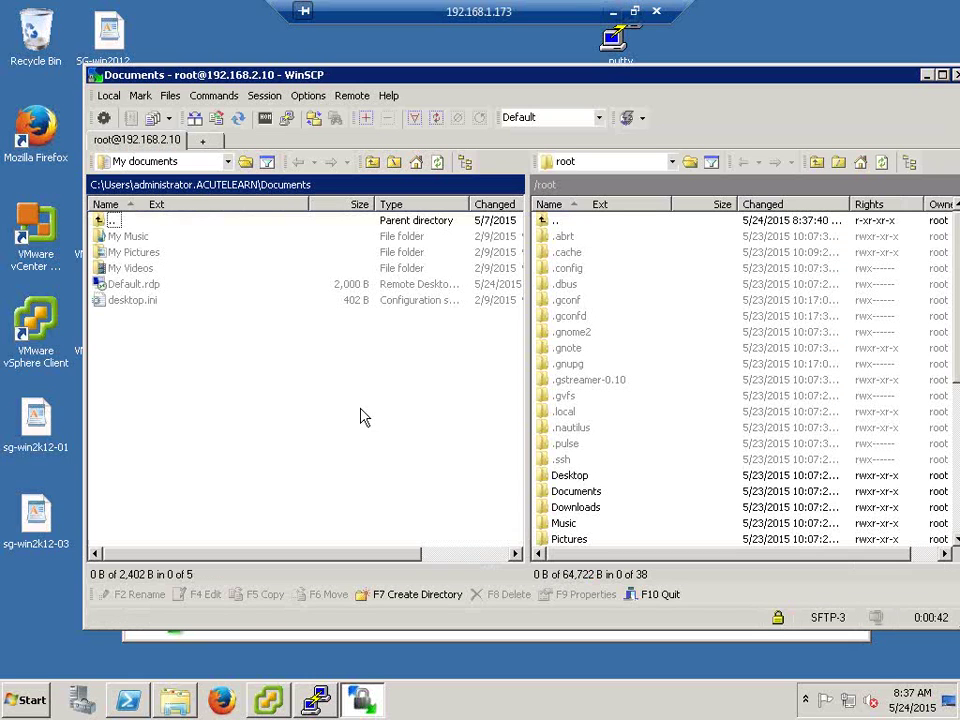
double_click(111, 221)
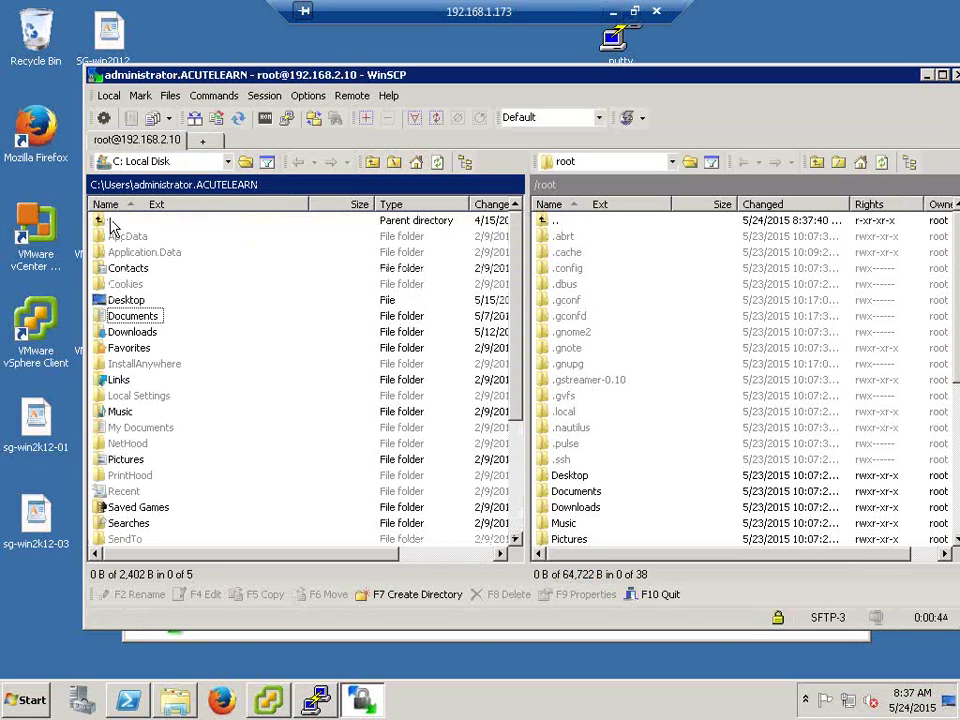
double_click(549, 223)
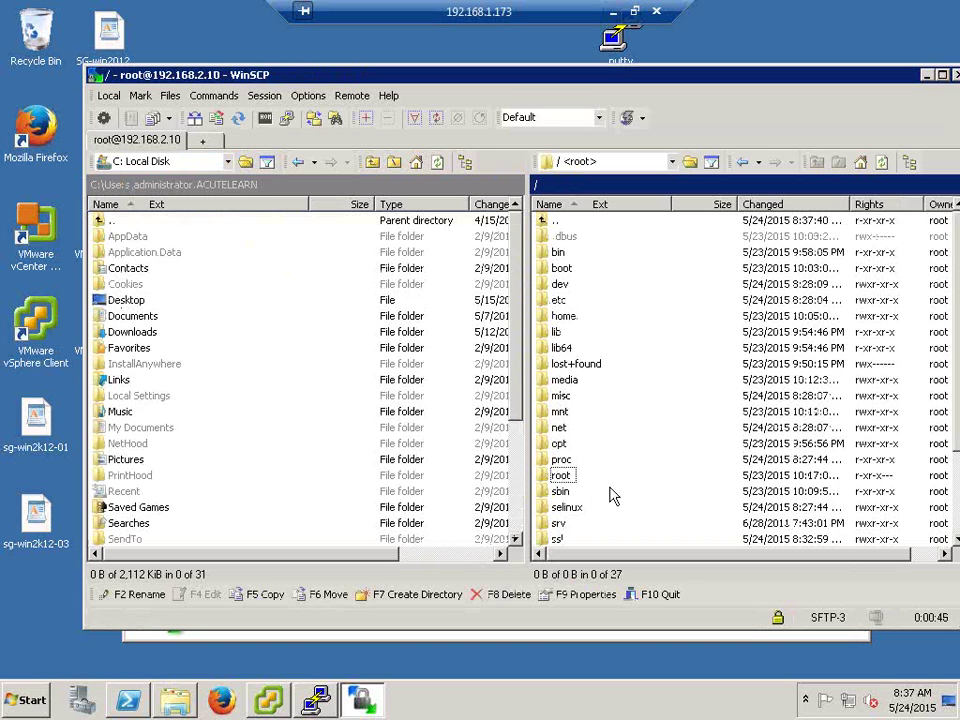
scroll(650, 515, down, 3)
click(562, 510)
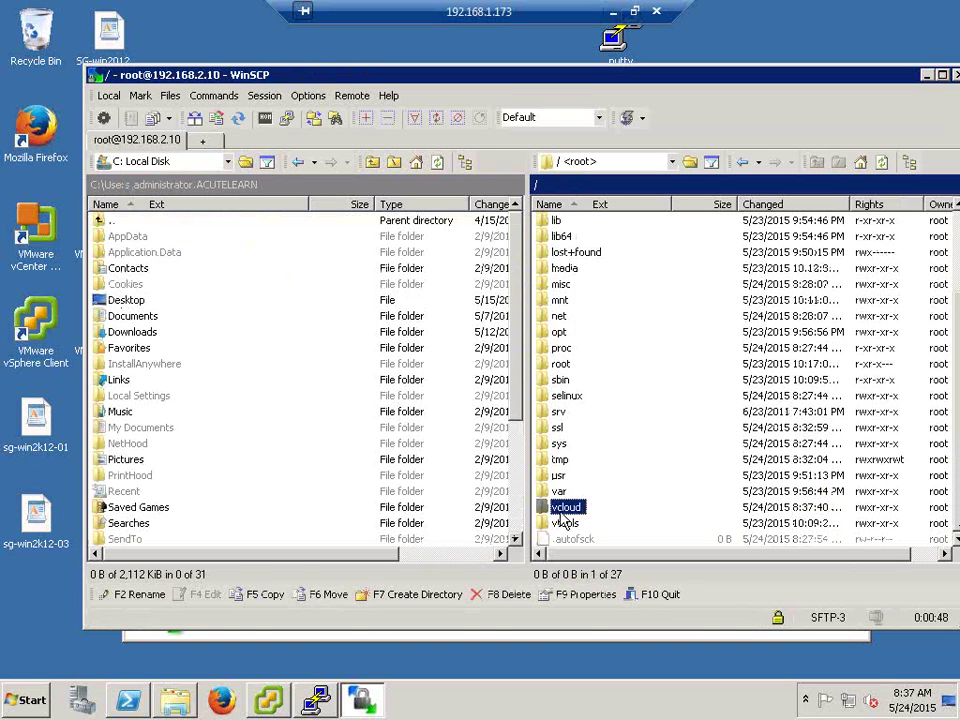
double_click(565, 510)
double_click(112, 223)
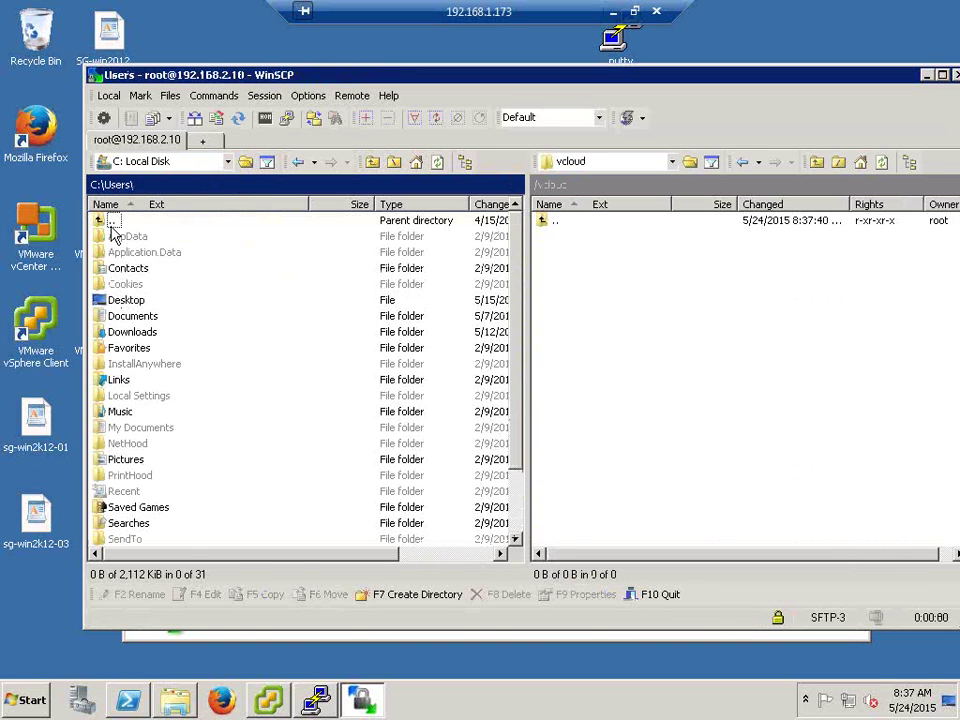
double_click(112, 221)
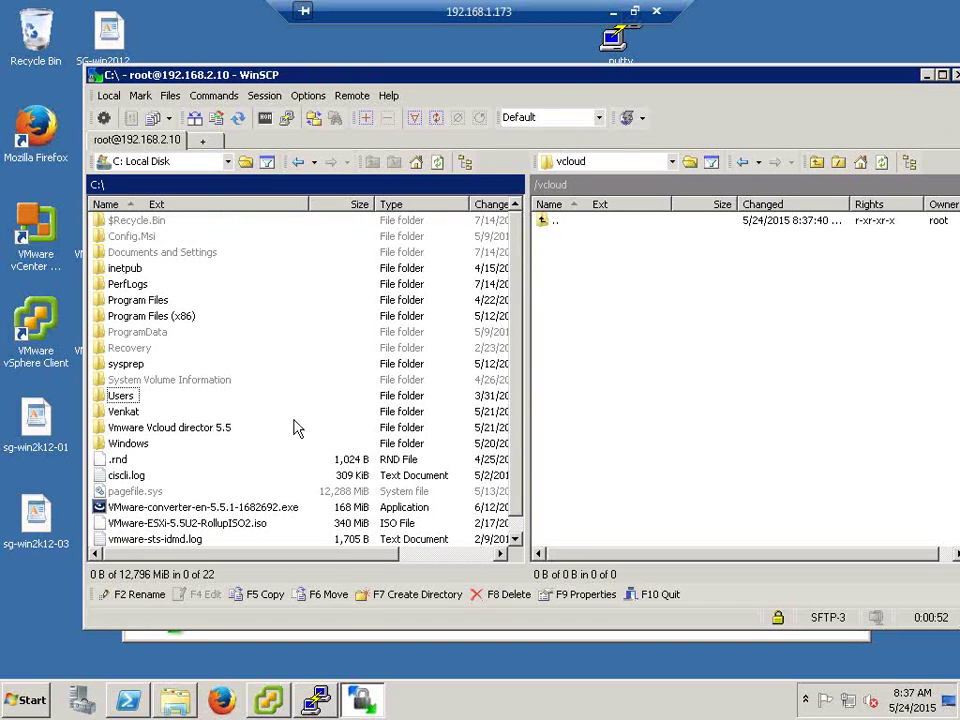
double_click(176, 428)
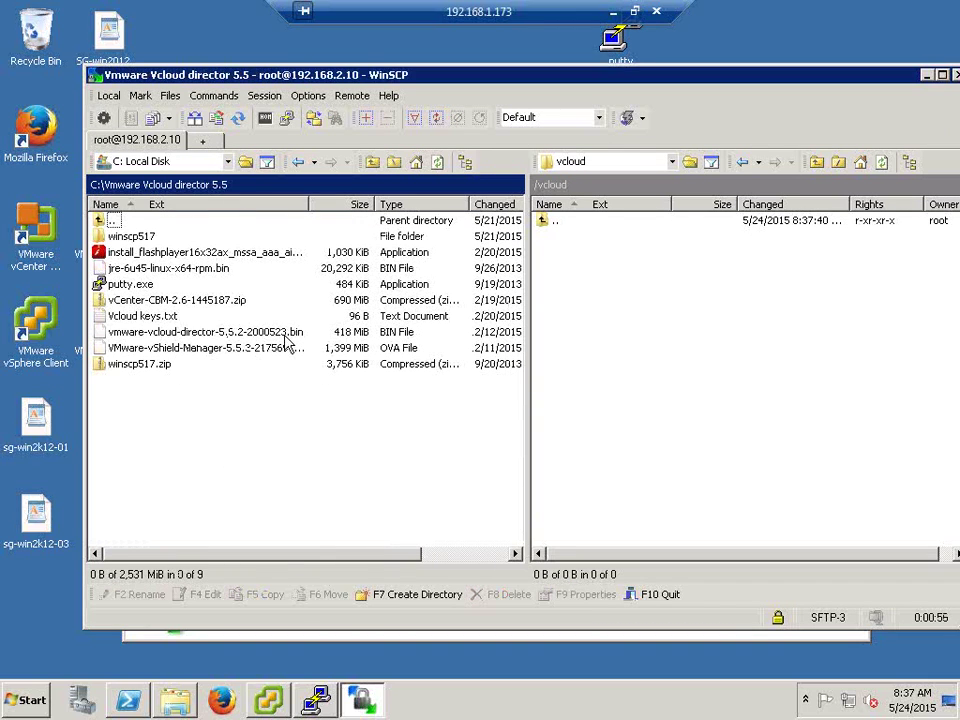
click(254, 332)
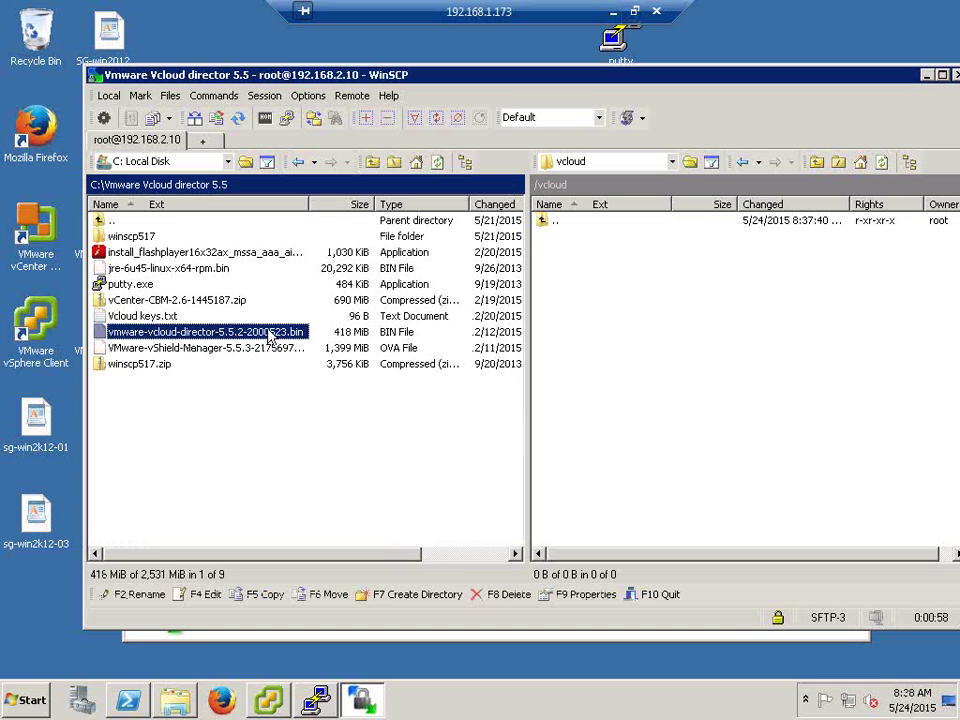
drag(270, 338, 662, 322)
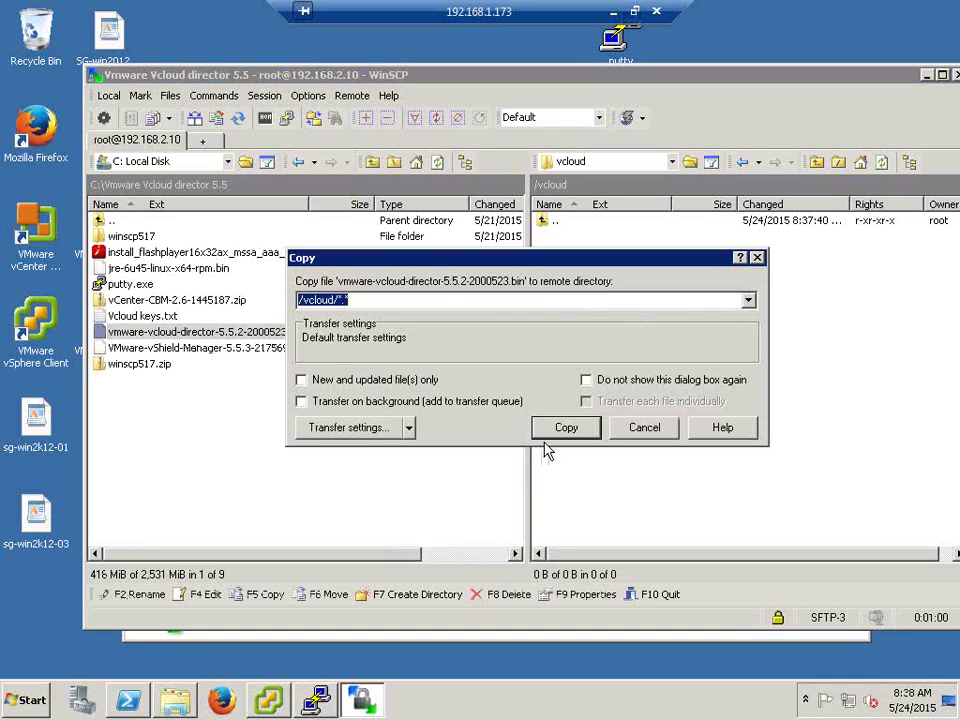
- Upload the 418 MiB vmware-vcloud-director-5.5.2-2000523.bin to /vcloud, then minimize WinSCP
click(565, 428)
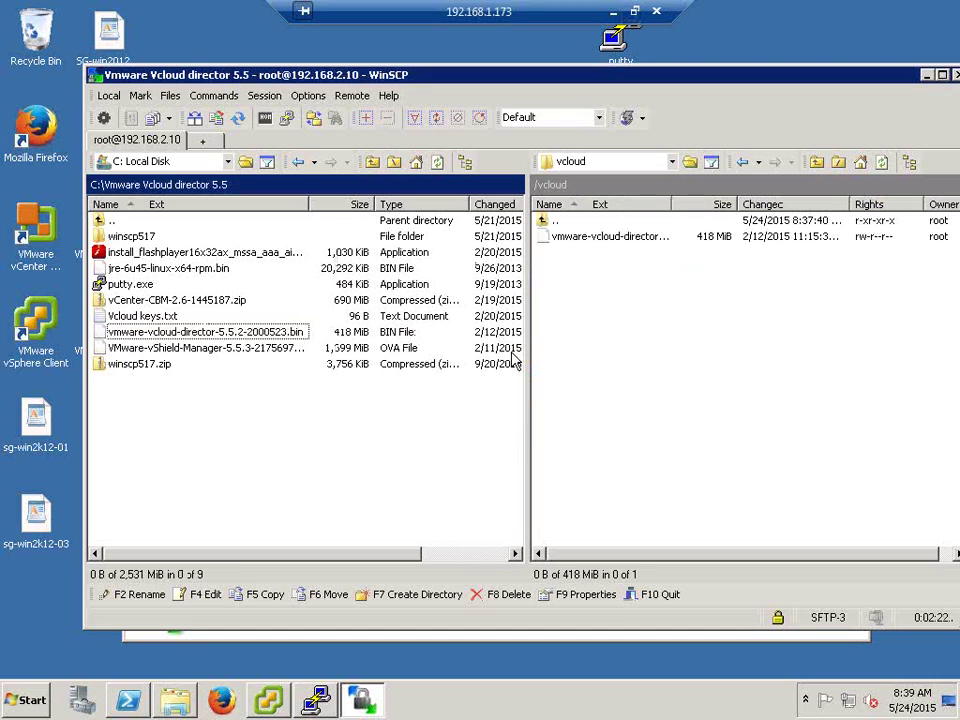
drag(727, 82, 587, 60)
click(789, 55)
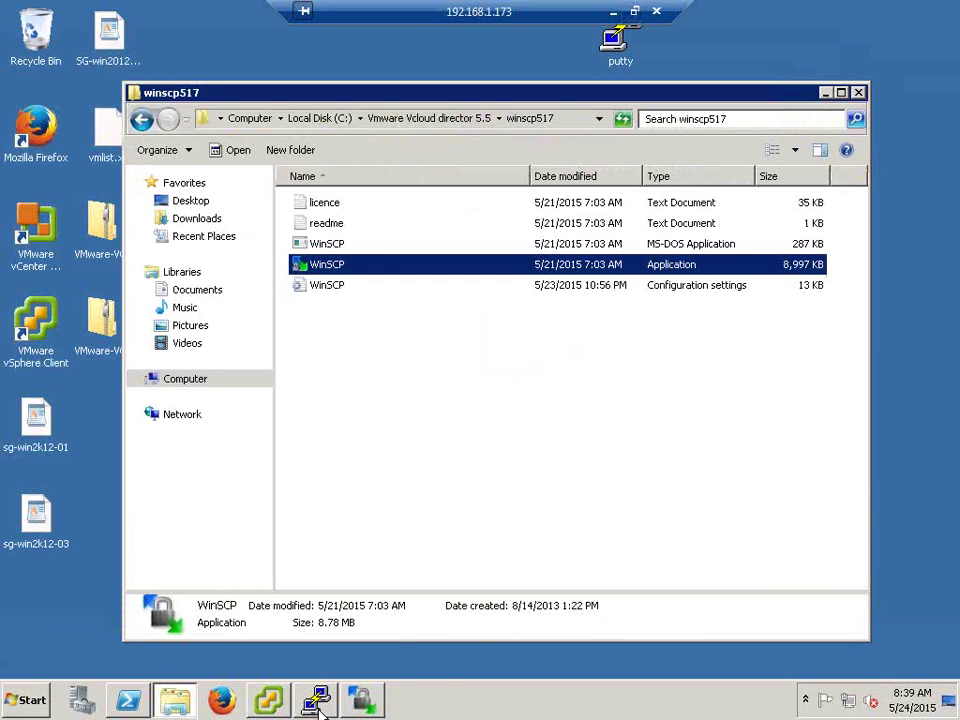
- In PuTTY, change into /vcloud and list its files
click(316, 700)
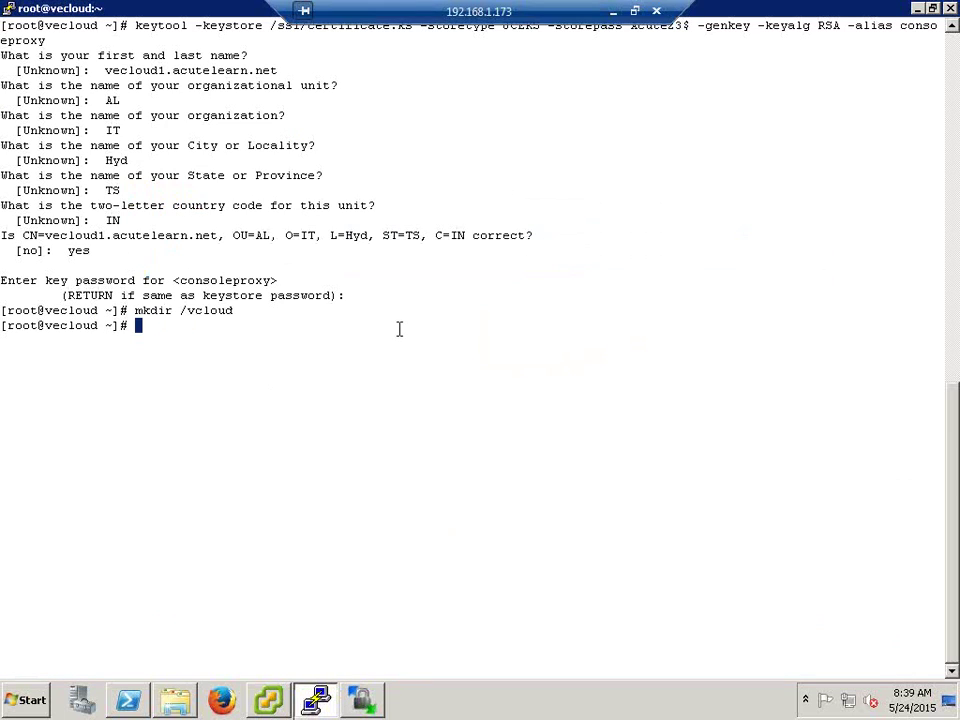
text(cd /vcloud/)
key(Return)
text(dir)
key(Return)
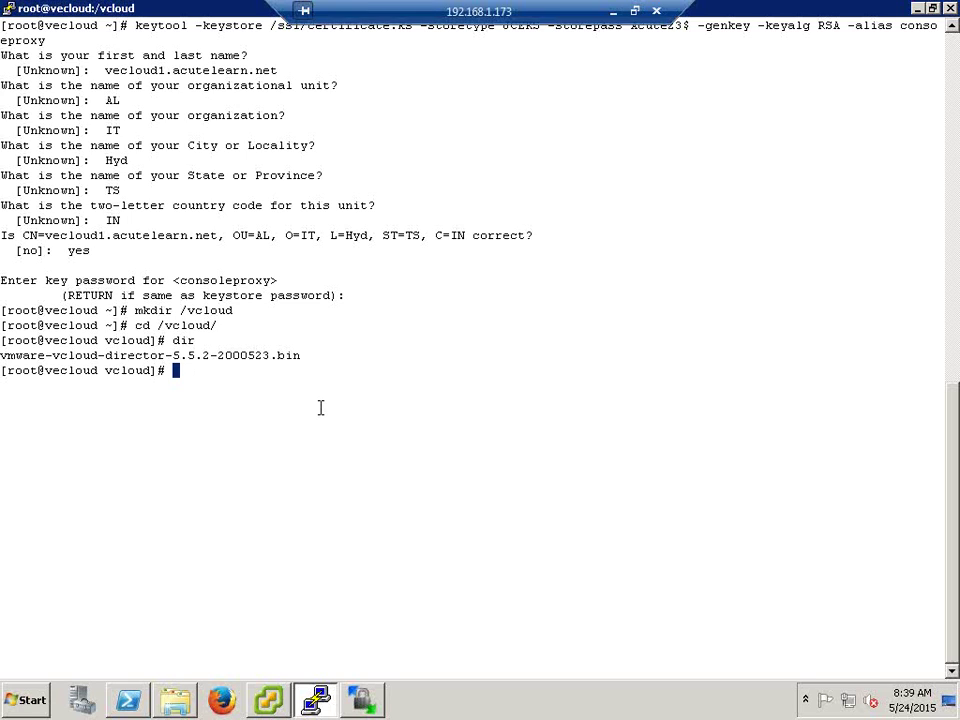
- Set 777 permissions on vmware-vcloud-director-5.5.2-2000523.bin, verify with ls, and prepare ./ to run it
text(chmod 777 vmware-vcloud-director-5.5.2-2000523.bin)
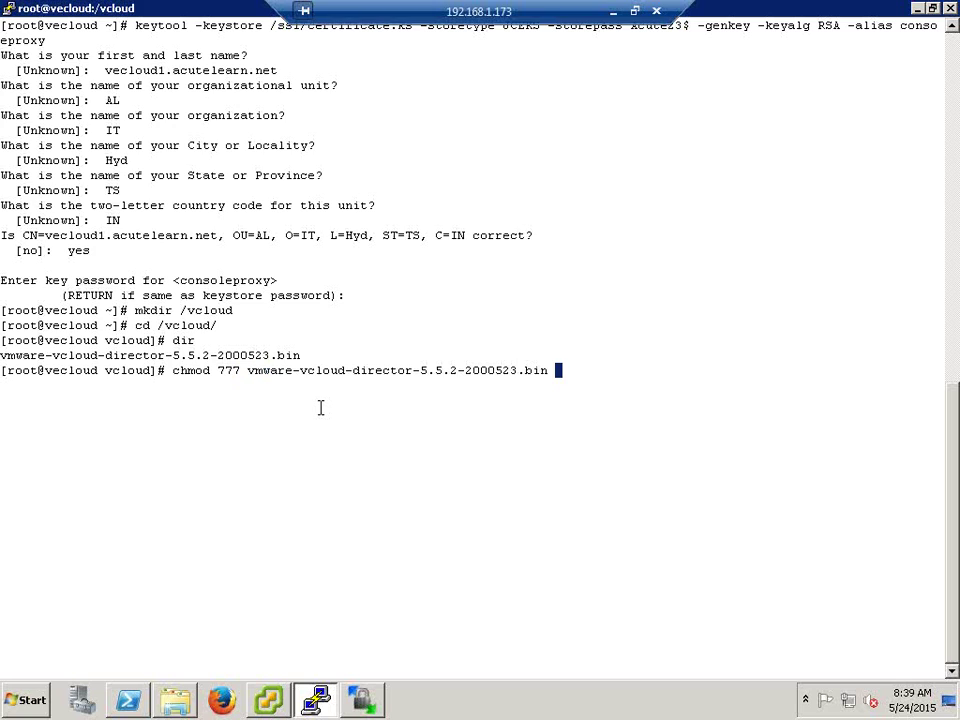
key(Return)
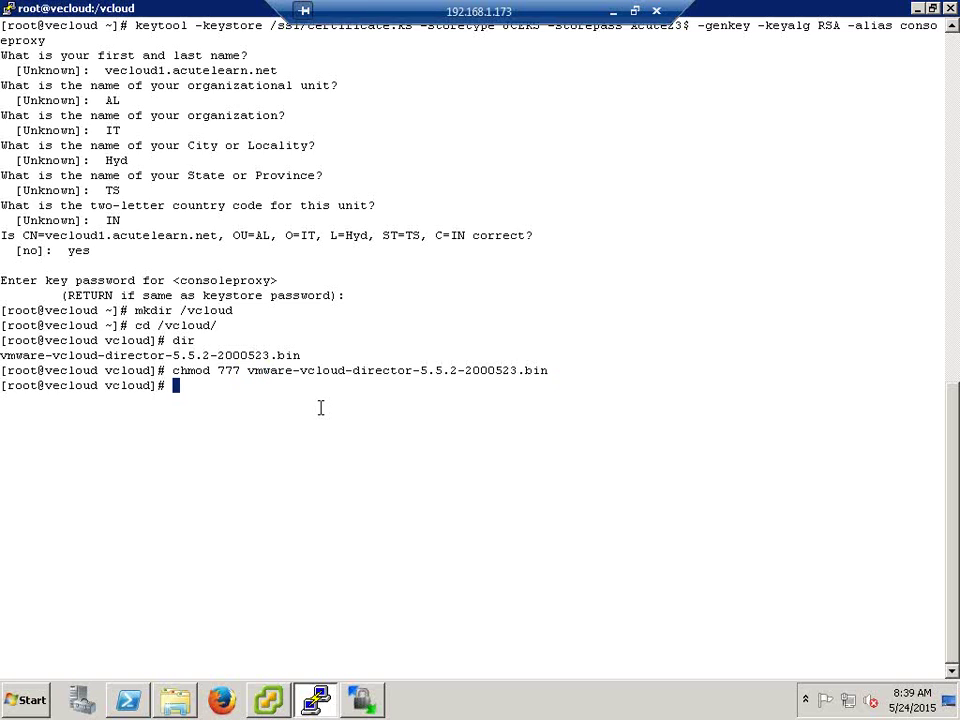
text(ls)
key(Return)
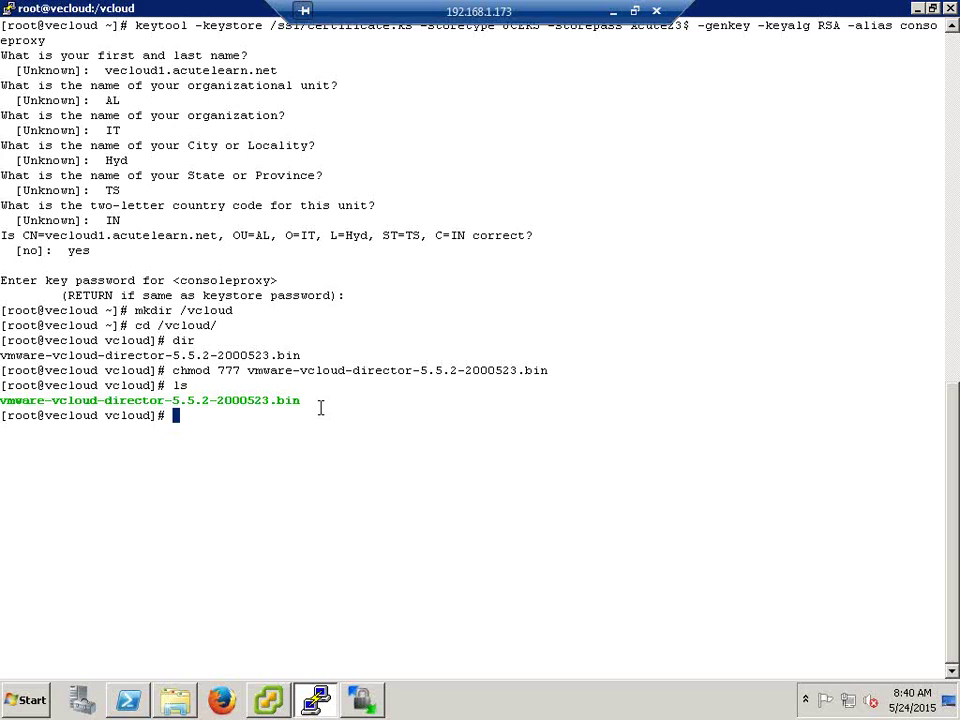
text(./)
key(Tab)
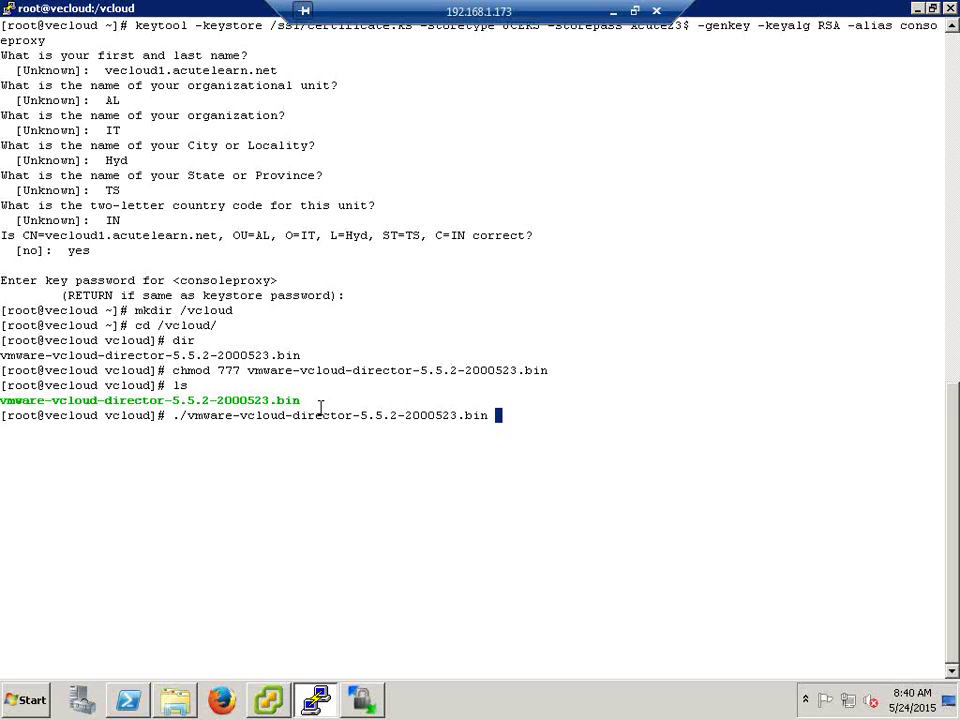
- Execute ./vmware-vcloud-director-5.5.2-2000523.bin and let both RPMs install to 100%
key(Return)
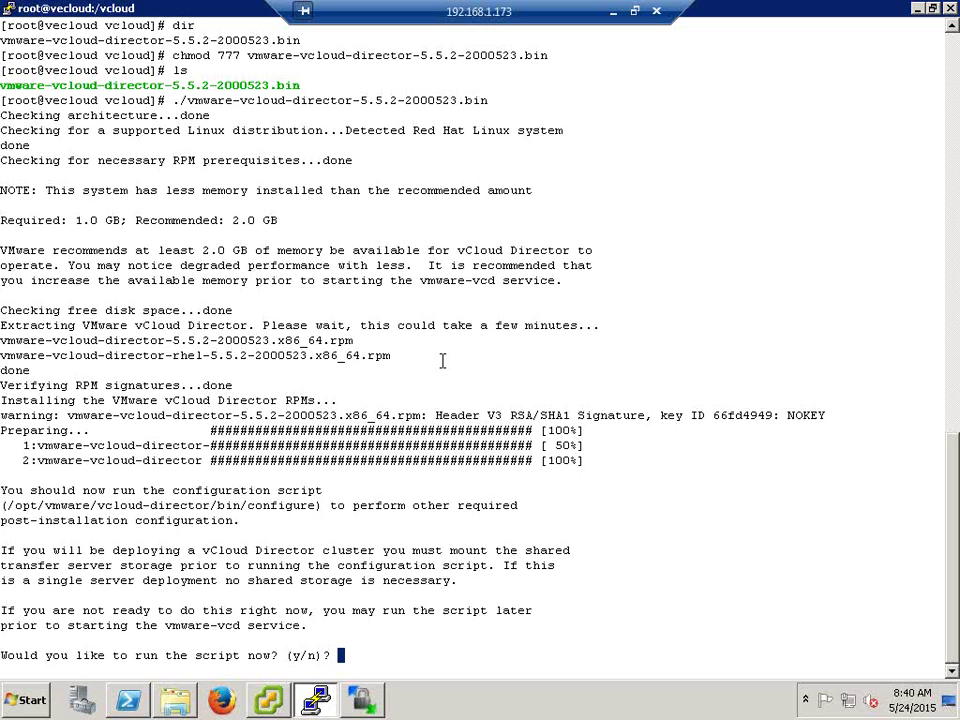
- Start the configuration script, choosing 192.168.2.10 for HTTP and 192.168.2.11 for the console proxy
text(y)
key(Return)
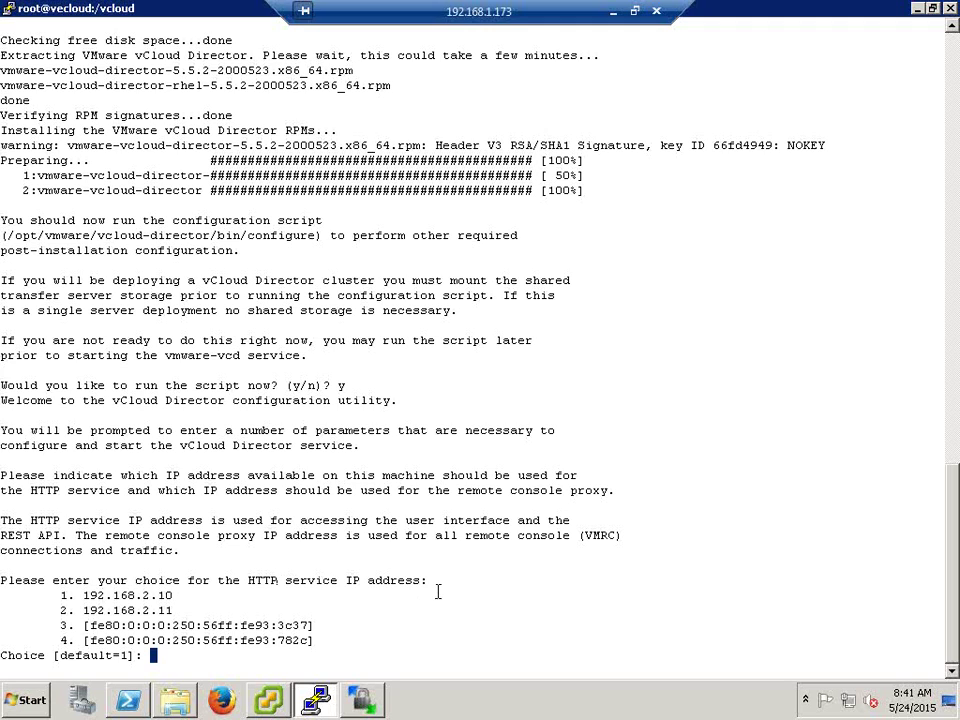
drag(77, 597, 205, 597)
click(223, 670)
text(1)
key(Return)
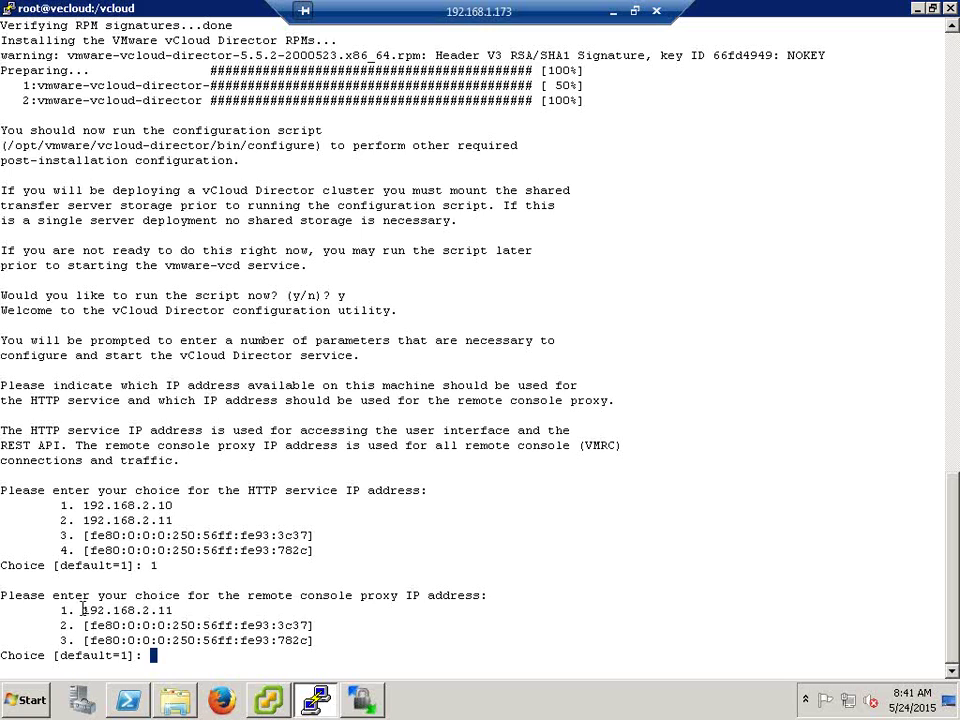
drag(78, 610, 175, 612)
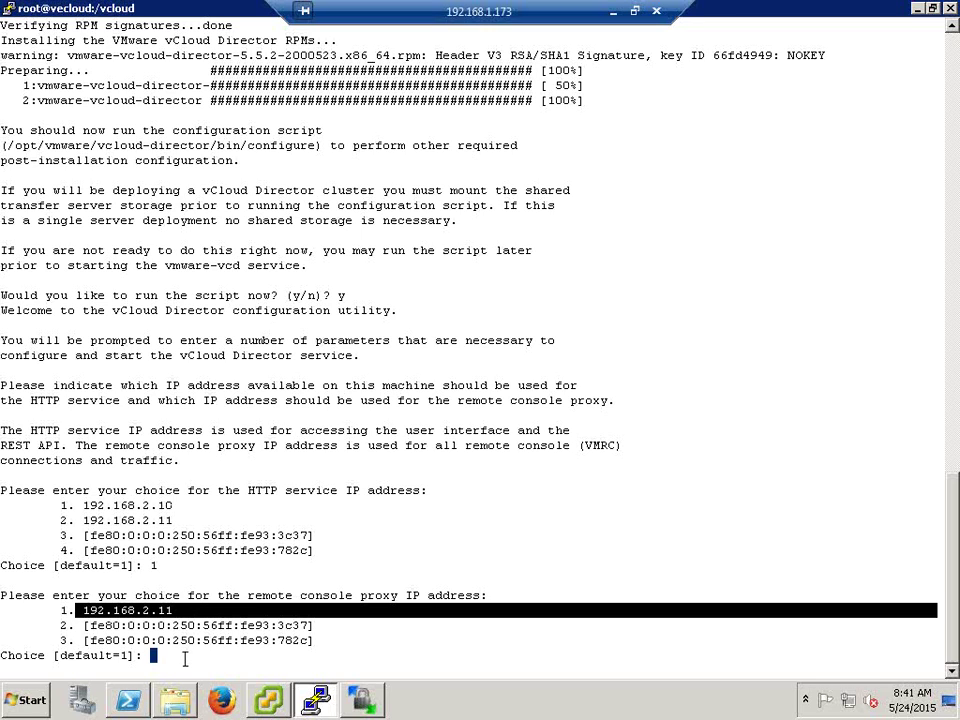
click(185, 659)
text(1)
key(Return)
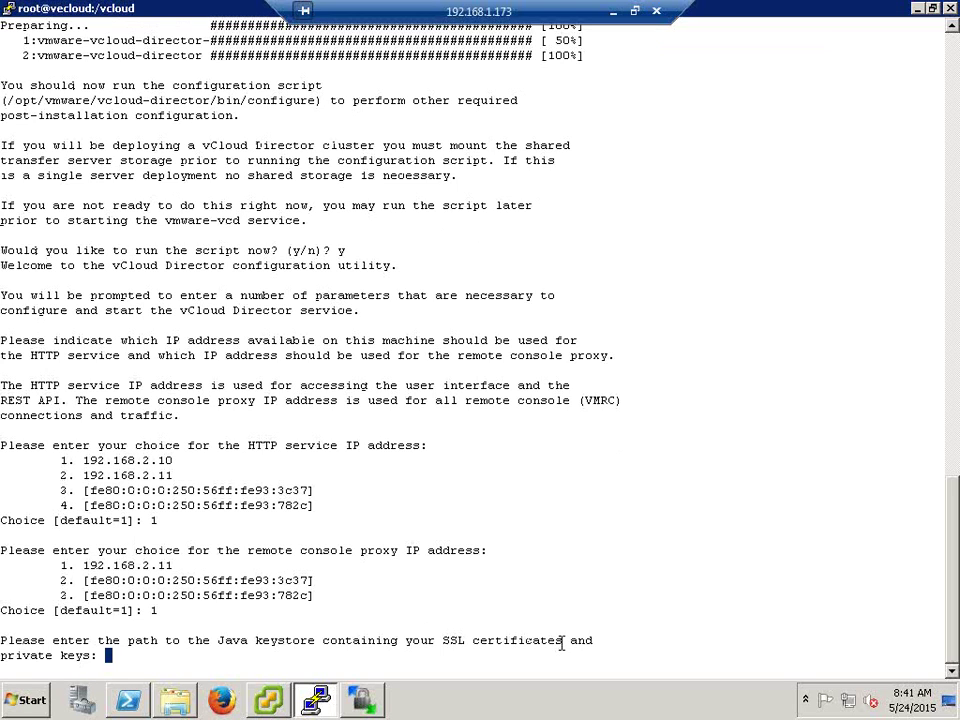
- Give keystore path /ssl/certificate.ks and its password, and skip remote syslog logging
text(/ssl/cert1)
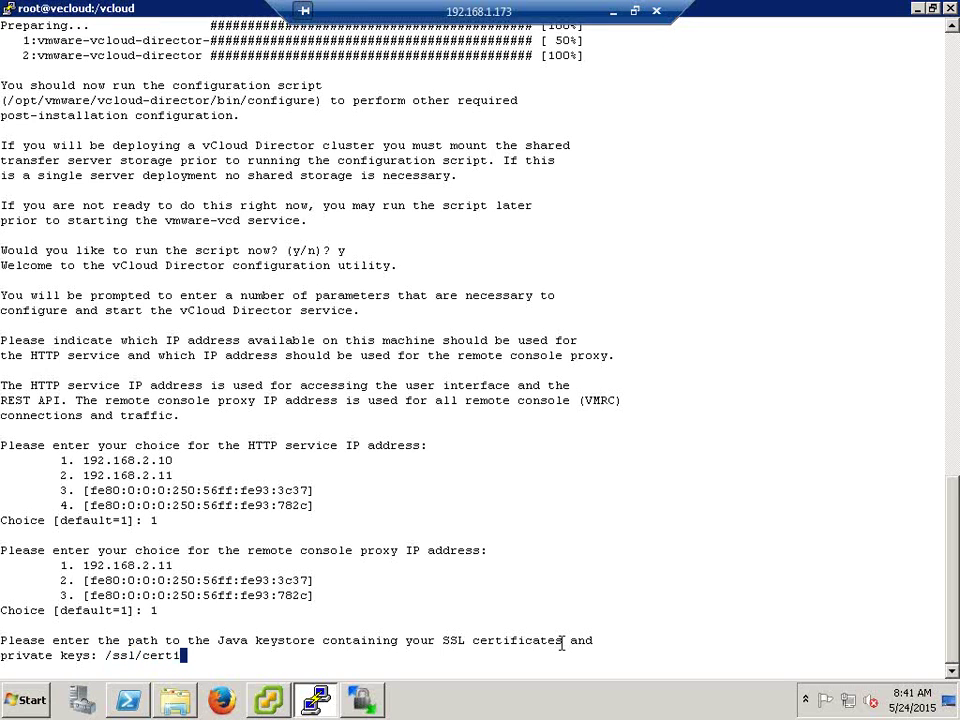
text(ficate.ks)
key(Return)
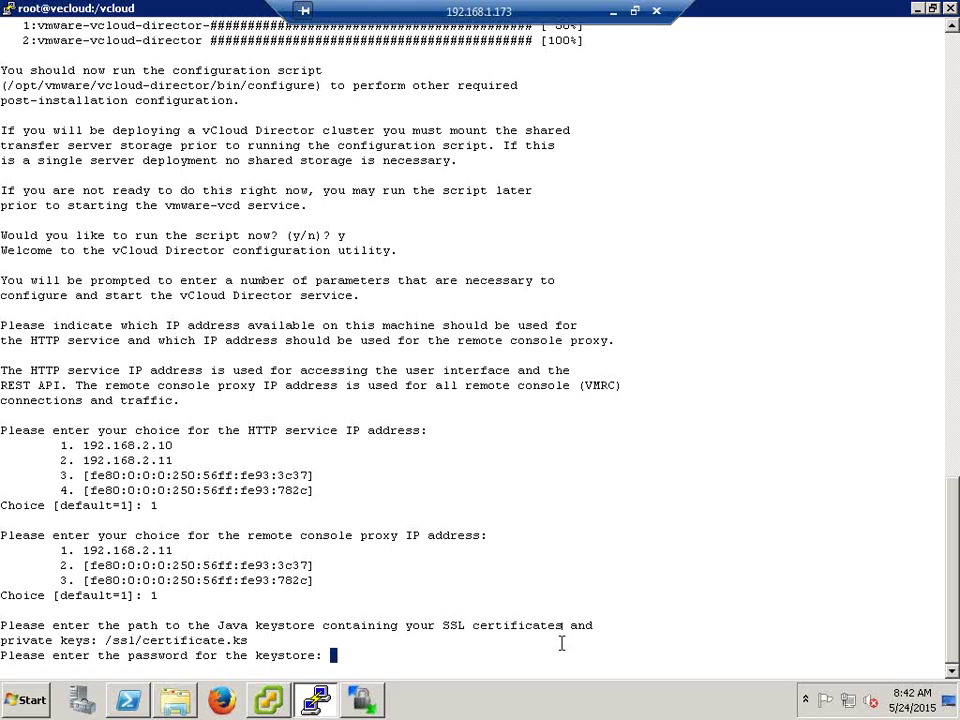
key(Return)
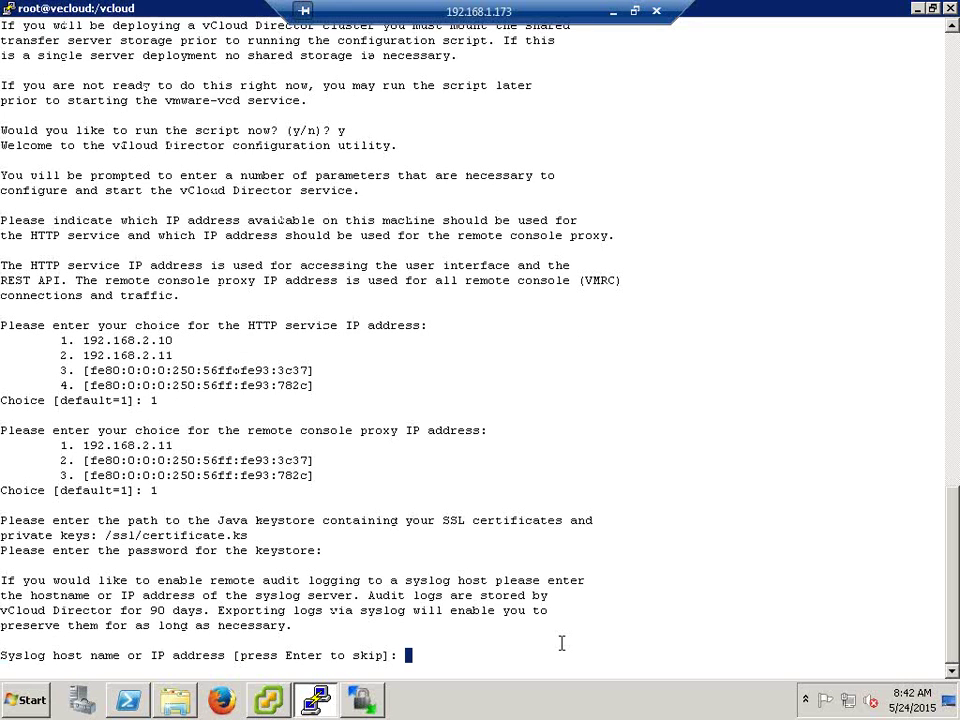
key(Return)
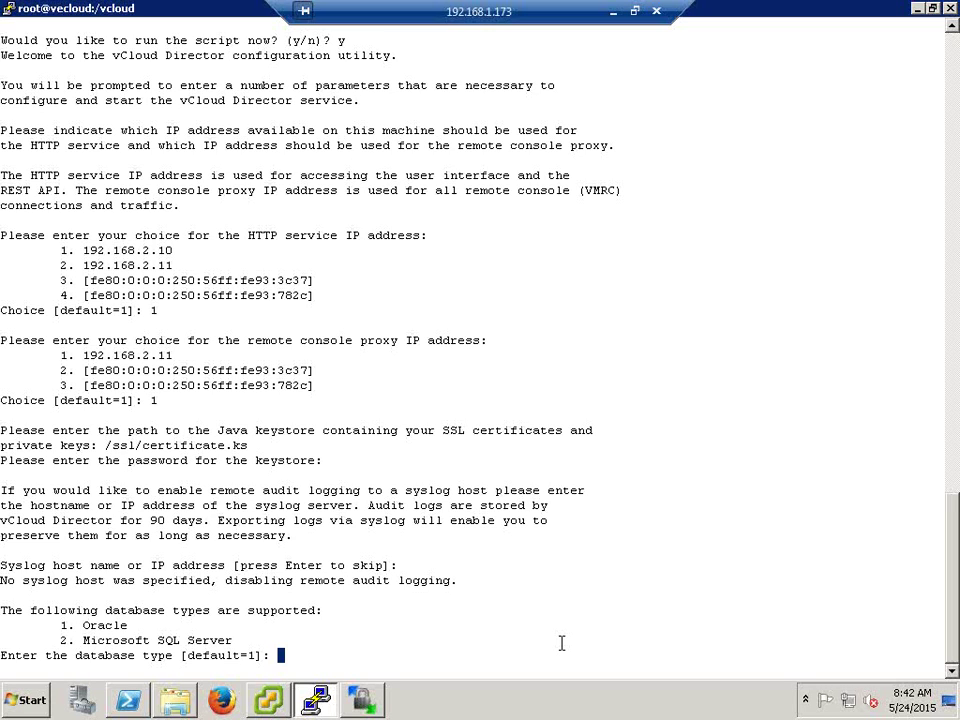
- Enter SQL Server 192.168.1.88, port 1433, database vcloud, default instance, plus username and password
text(2)
key(Return)
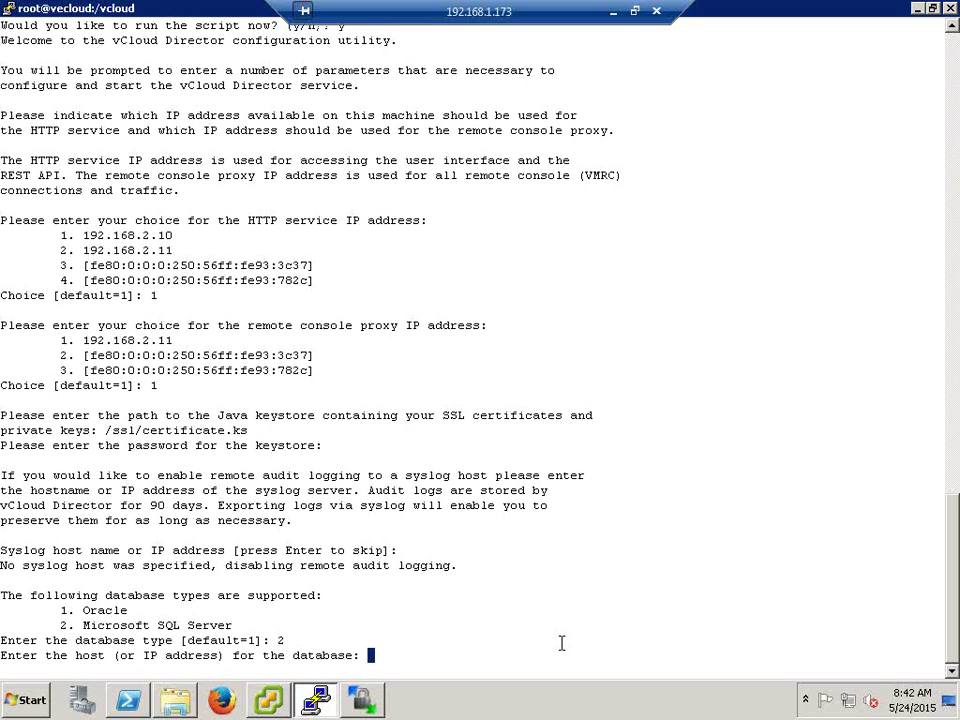
text(192.168.1.88)
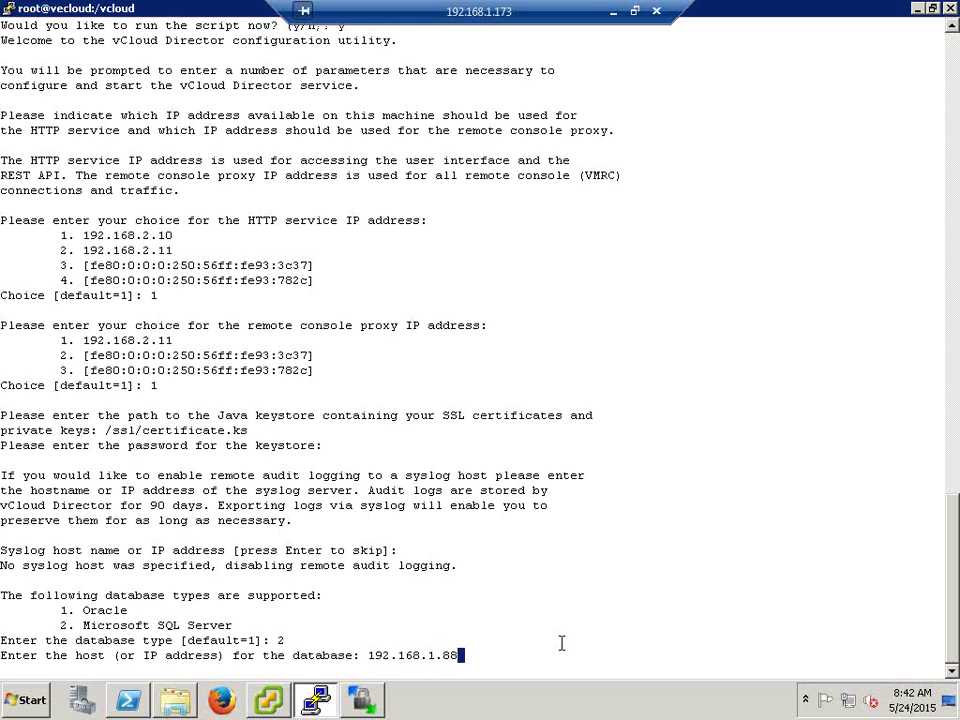
key(Return)
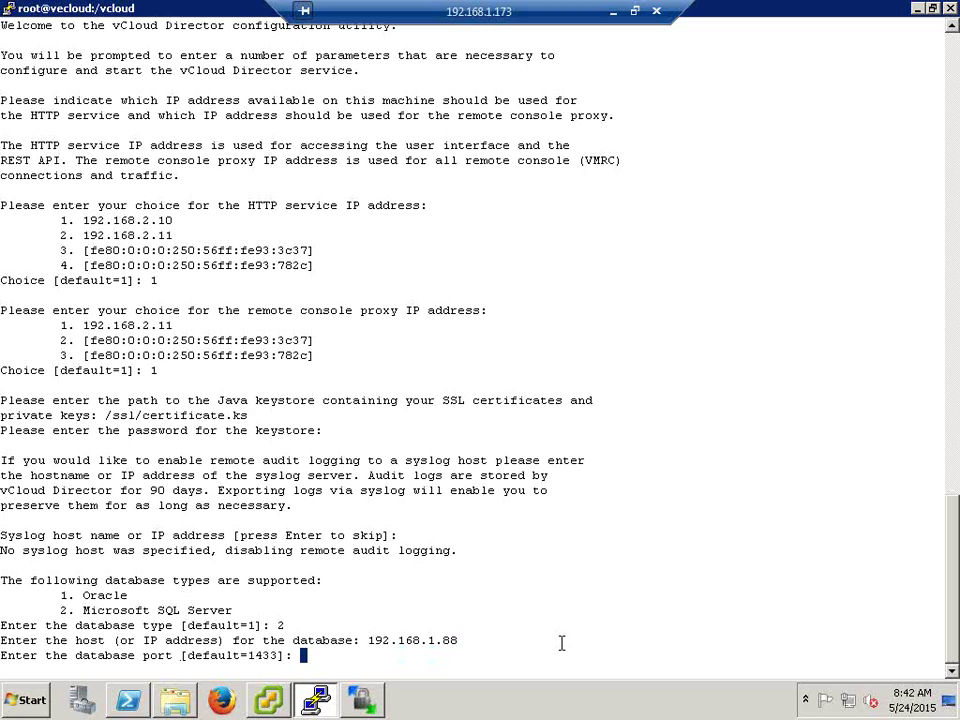
key(Return)
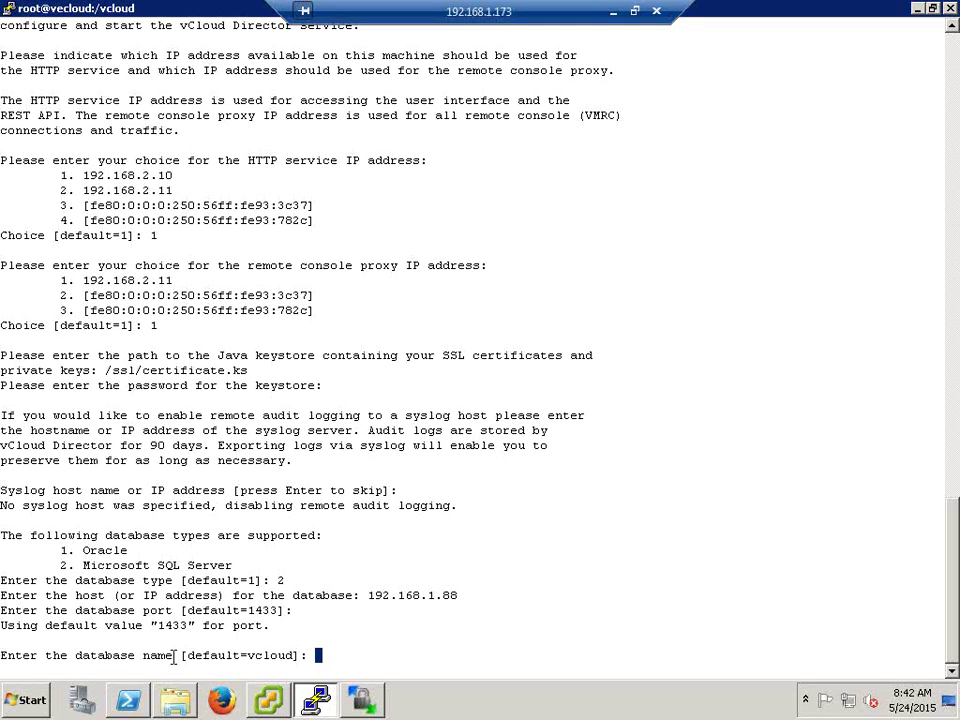
text(vcloud)
key(Return)
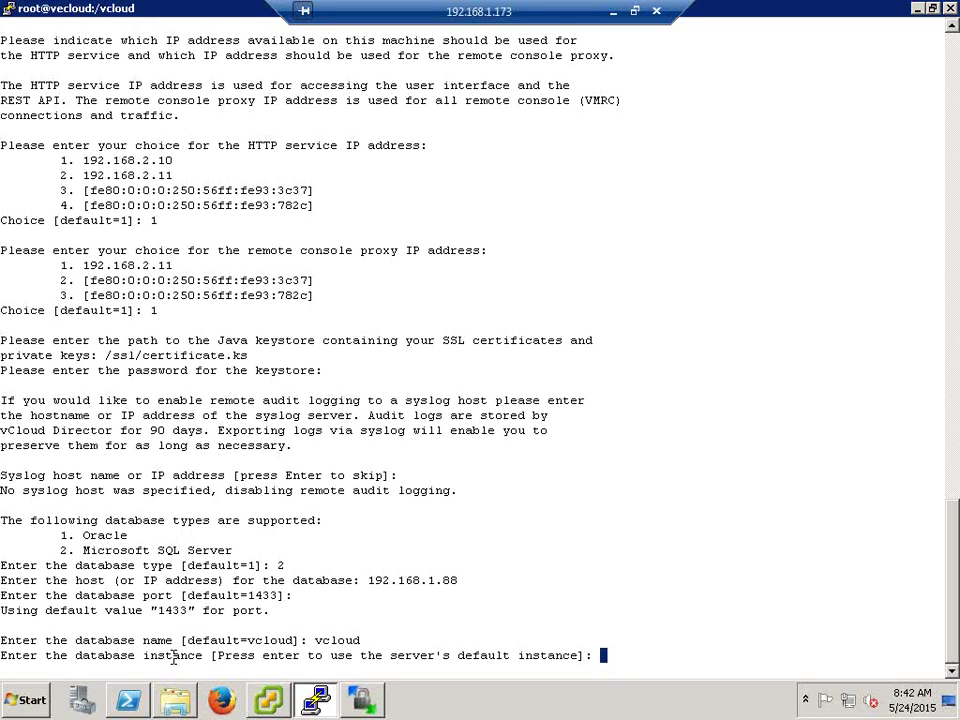
key(Return)
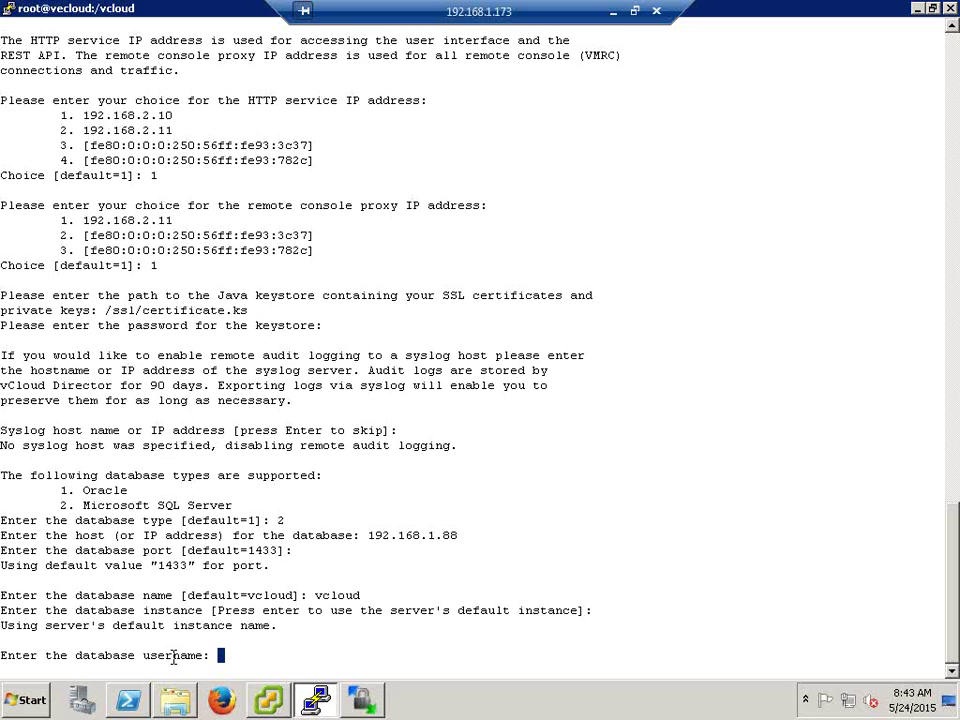
text(vcloud)
key(Return)
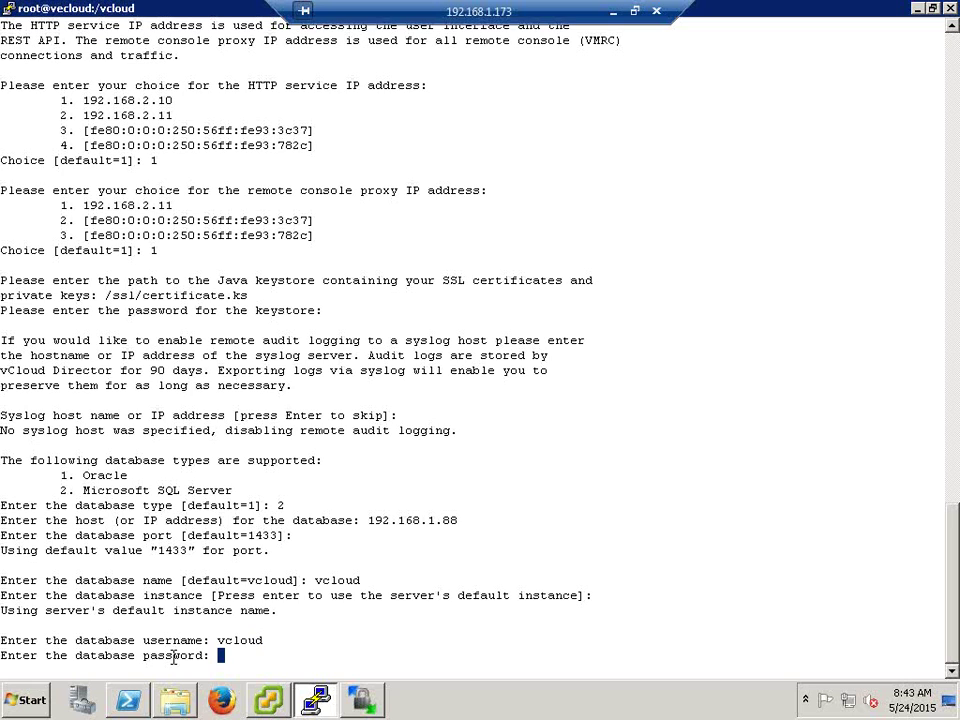
key(Return)
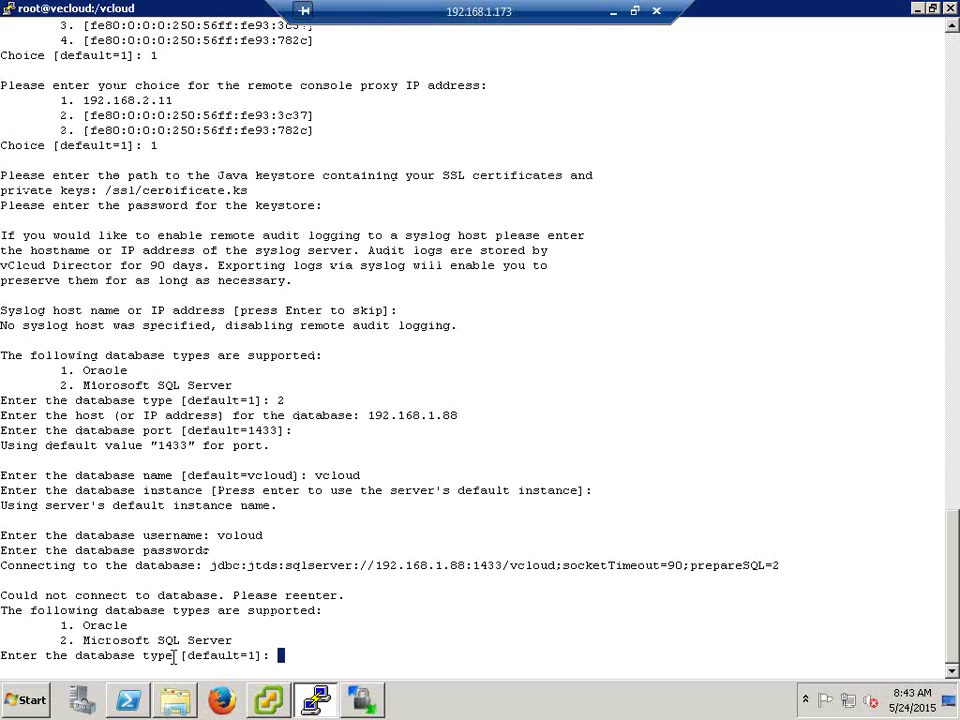
- Re-enter SQL Server 192.168.1.88, port 1433, database vcloud, default instance, using login sa and its password
text(2)
key(Return)
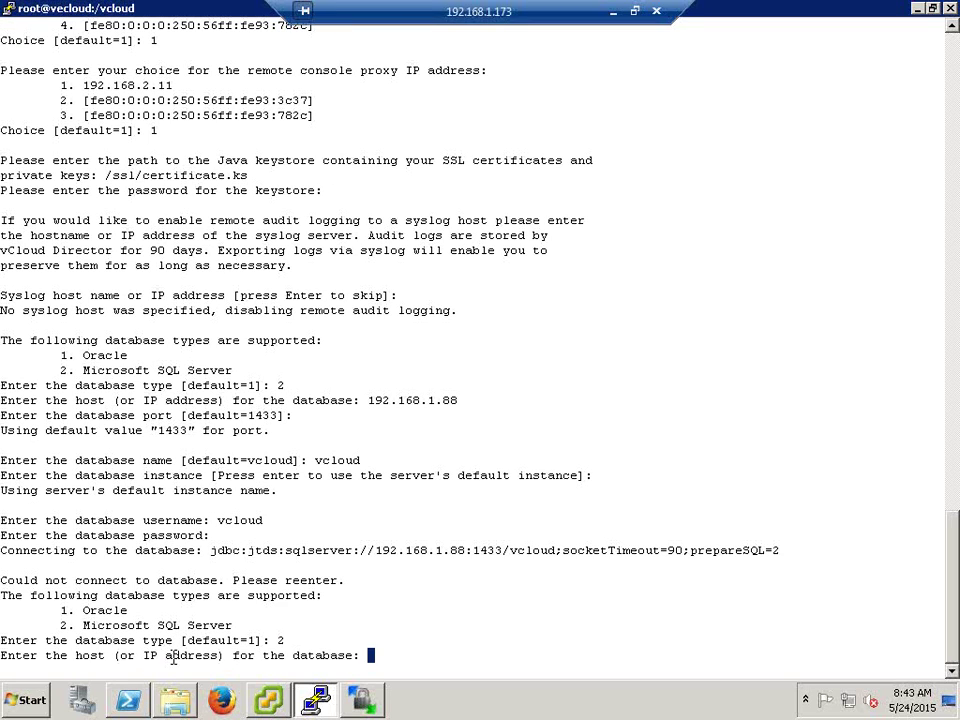
text(192.168.1.88)
key(Return)
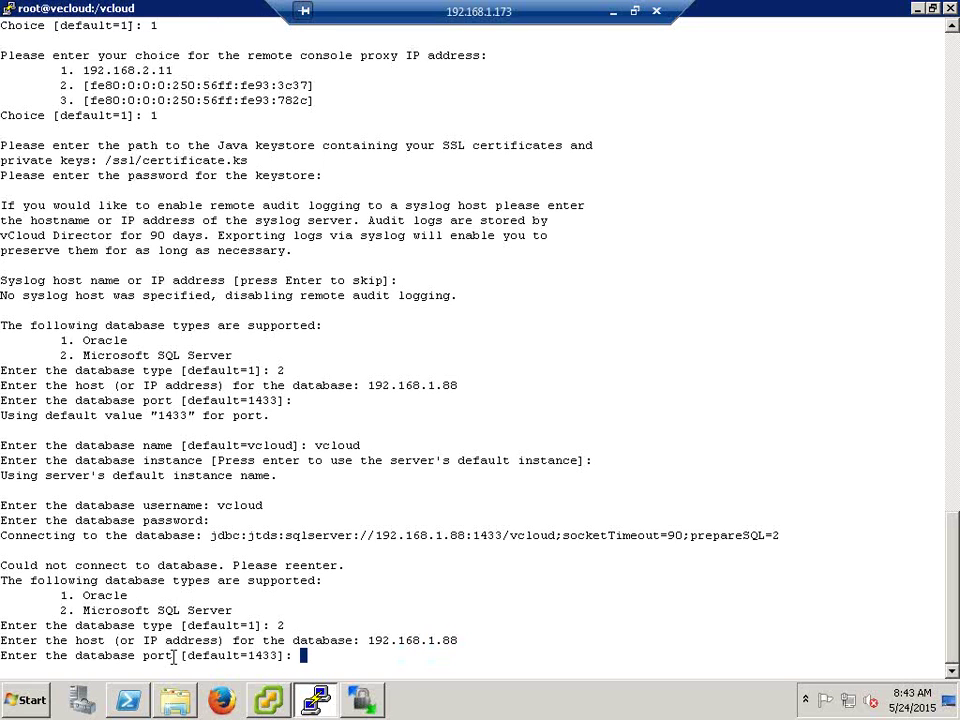
key(Return)
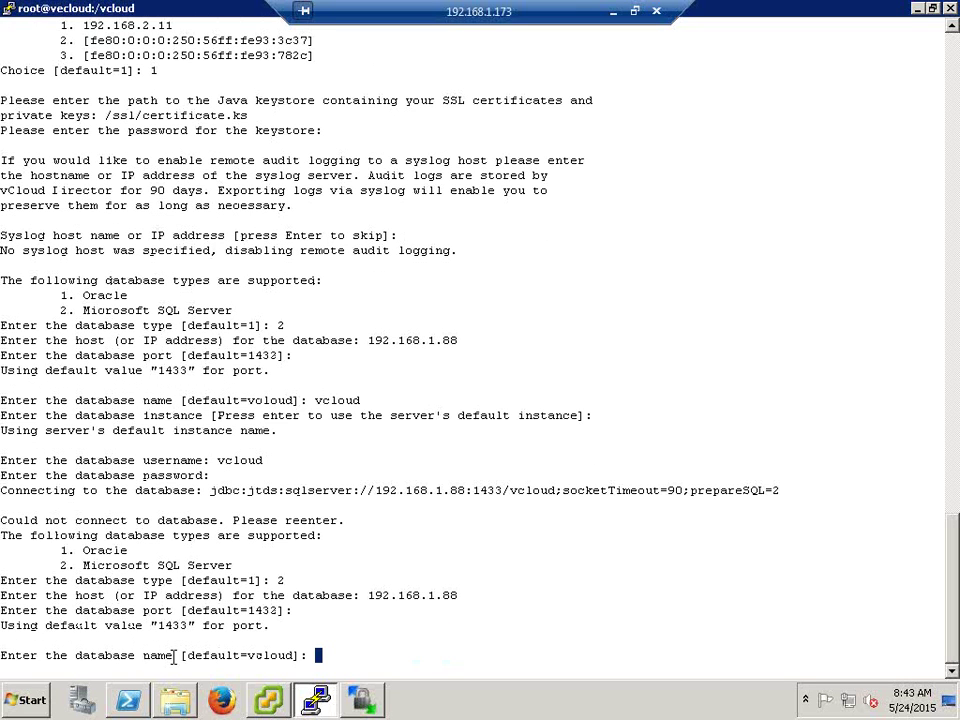
text(vcloud)
key(Return)
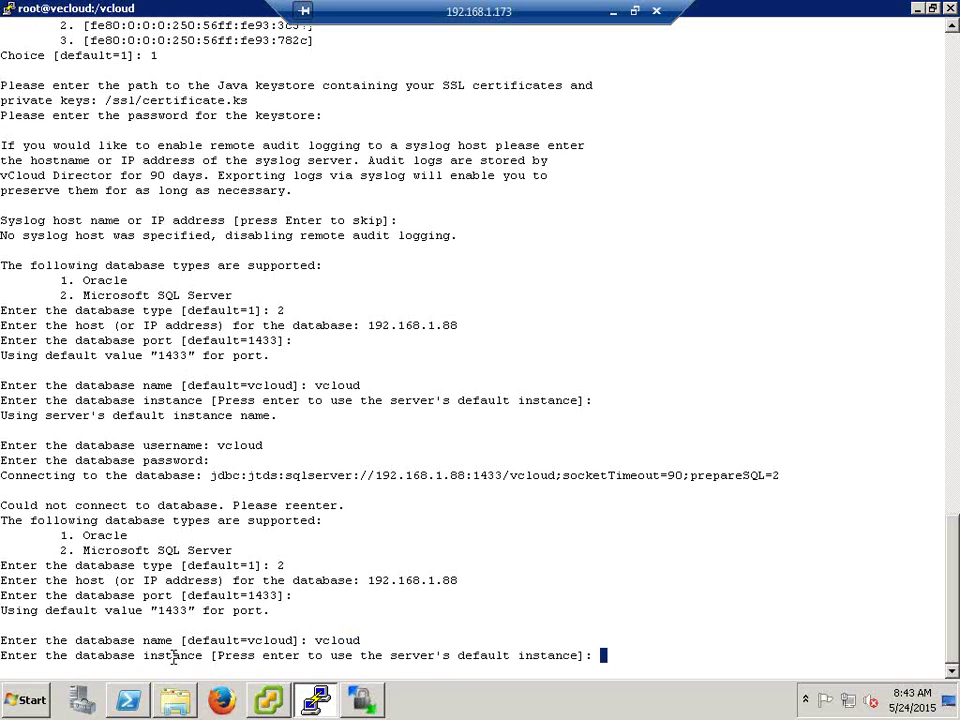
key(Return)
text(sa)
key(Return)
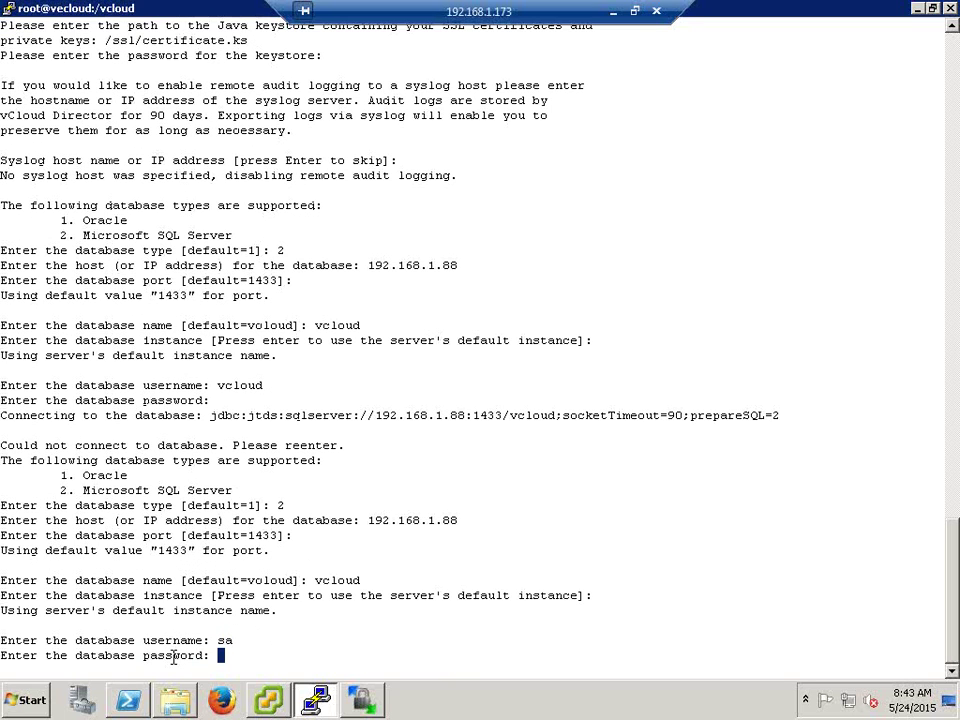
key(Return)
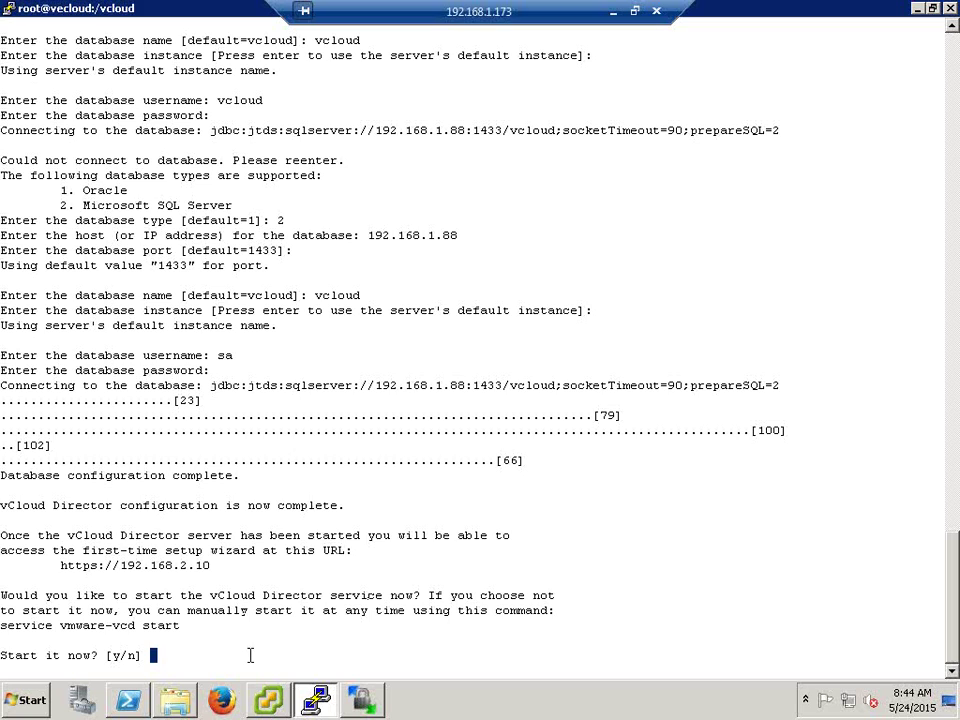
- Confirm starting the vCloud Director service, reboot the server, and dismiss the lost-connection error
text(y)
key(Return)
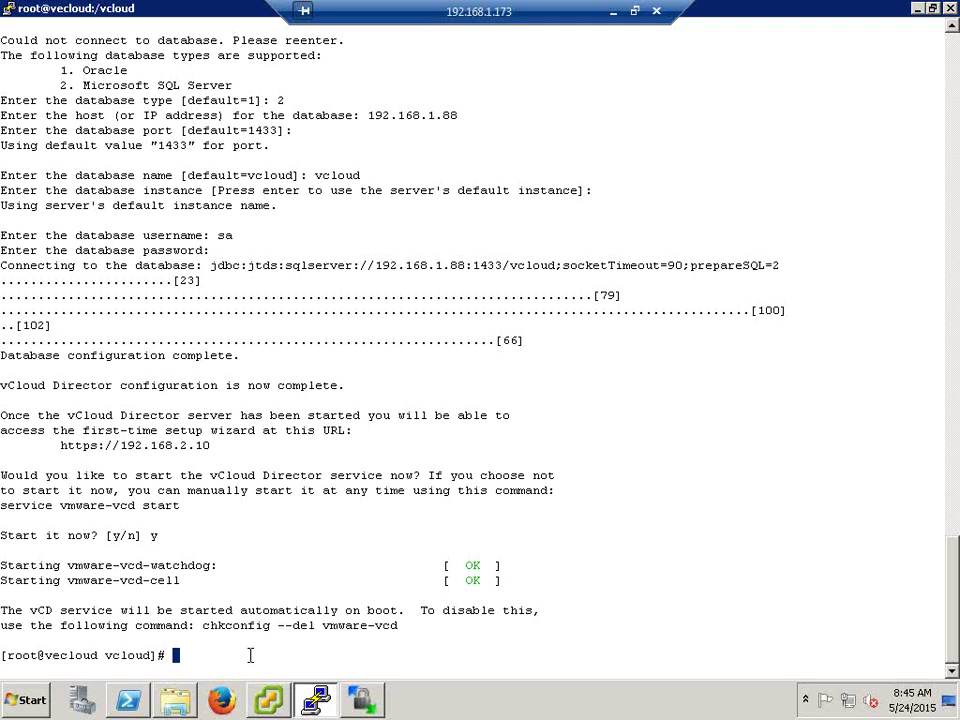
text(reboot)
key(Return)
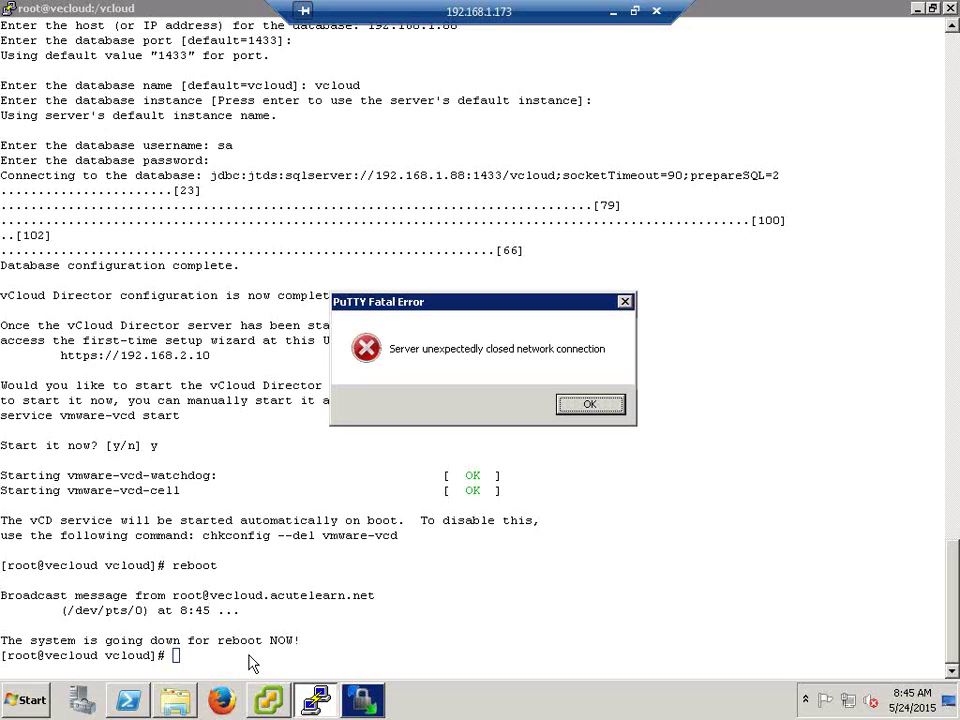
click(603, 410)
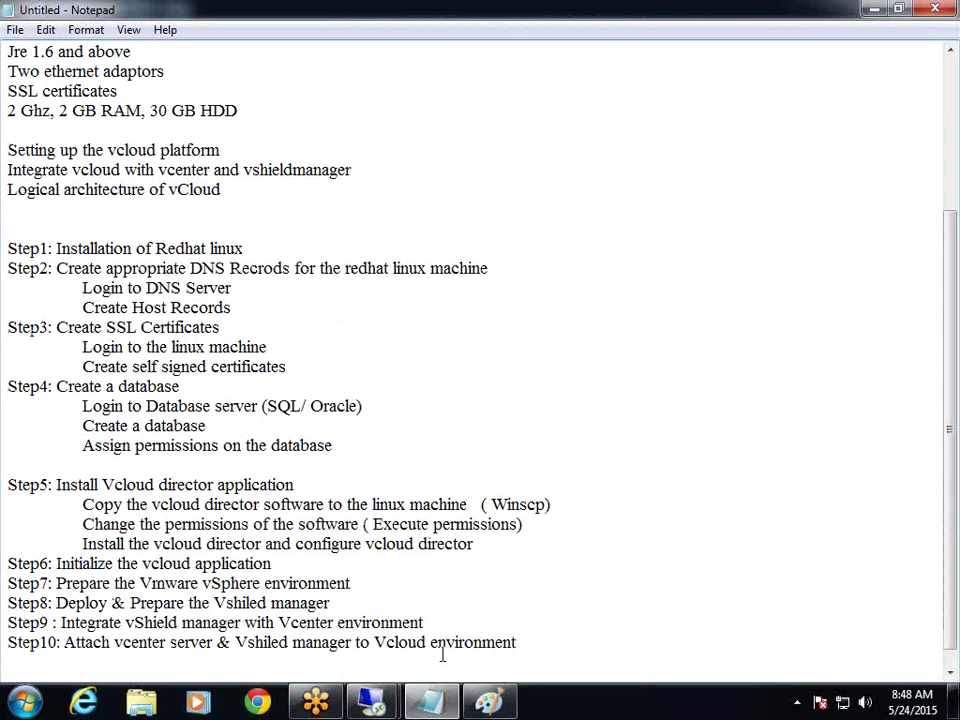
- On the database server, start a new login named vcc using SQL Server authentication and enter its password
mouse_move(398, 706)
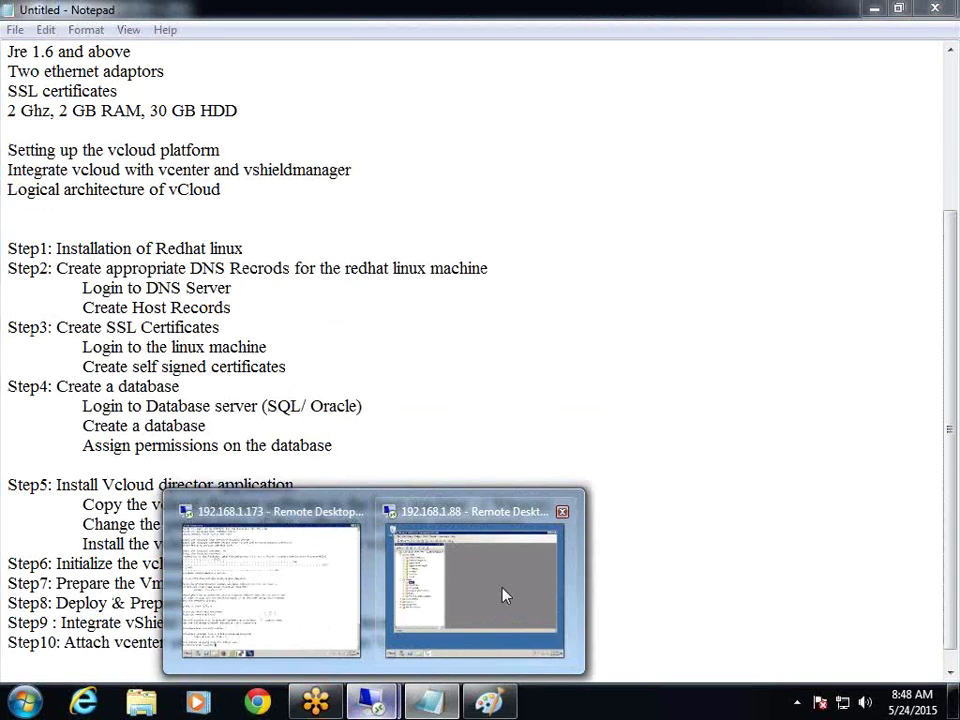
click(475, 590)
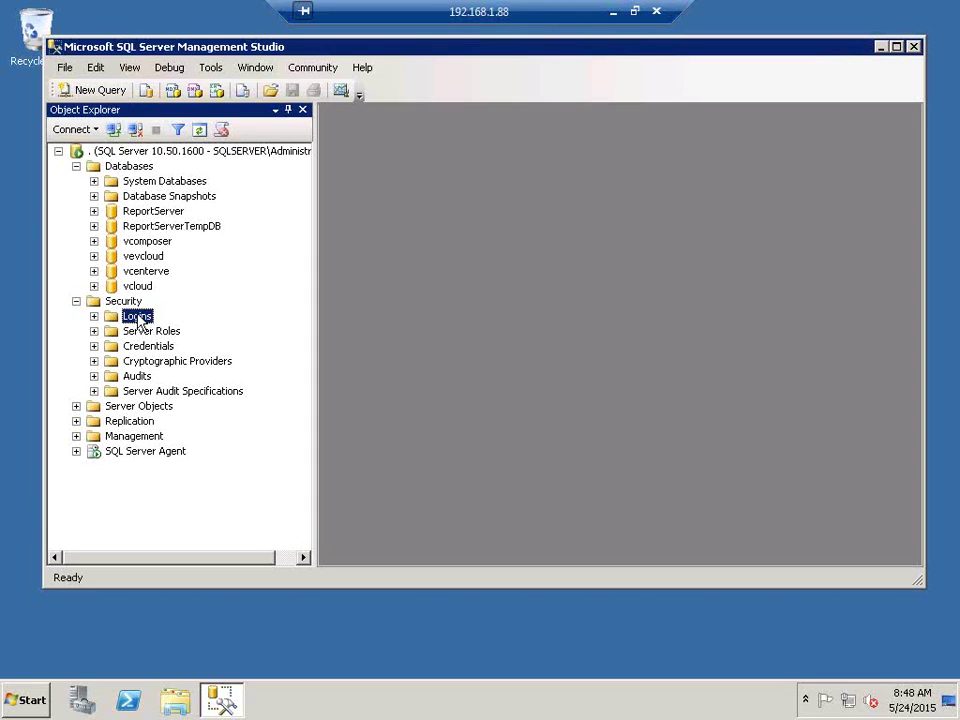
click(128, 166)
click(140, 317)
right_click(140, 317)
click(205, 328)
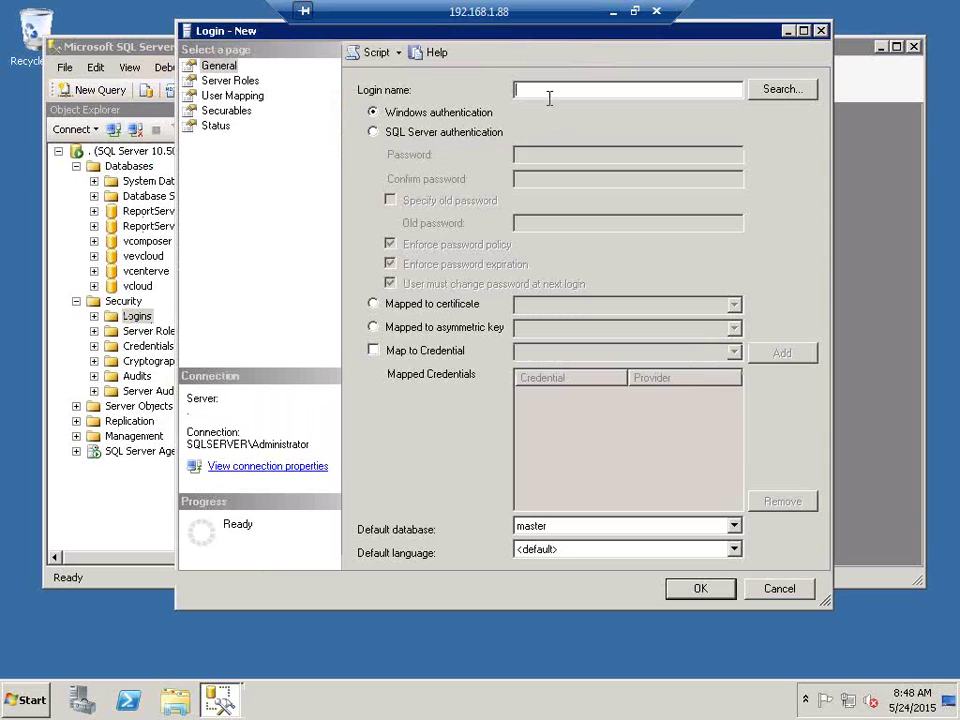
text(vcc)
click(423, 136)
click(544, 154)
text(••••••••)
key(Tab)
text(••••••••)
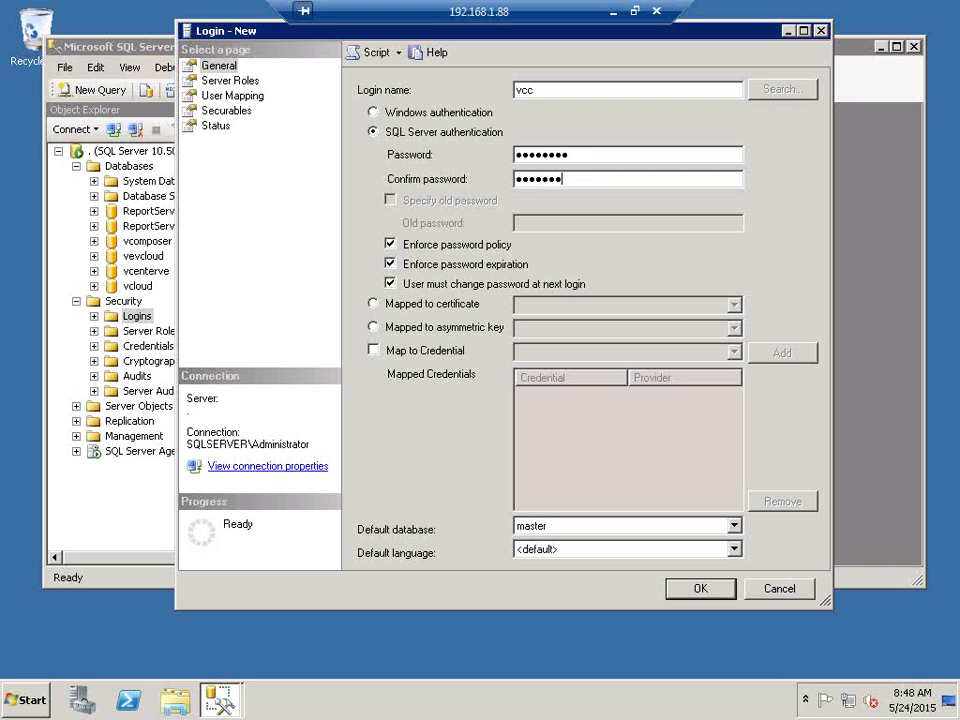
- Turn off password policy enforcement and make vcloud the vcc login's default database
click(390, 114)
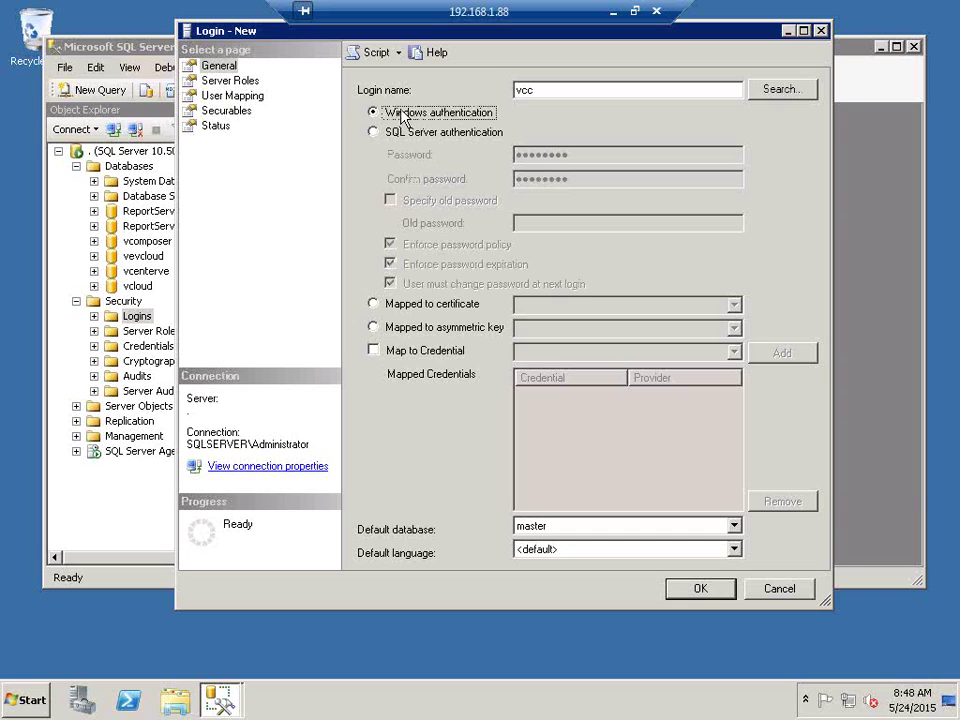
click(396, 132)
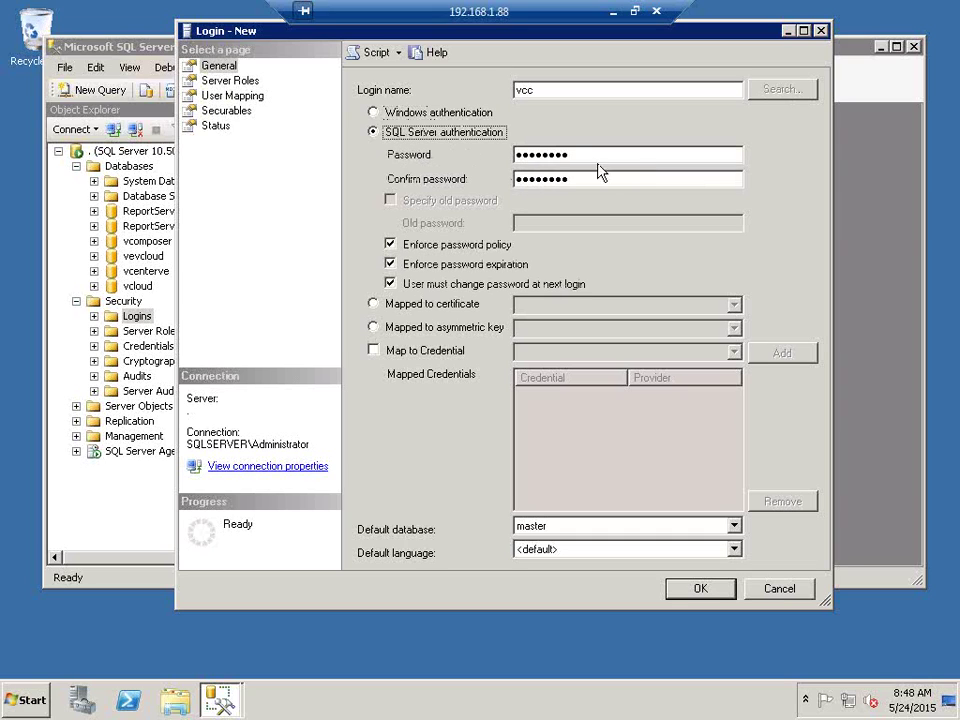
click(390, 244)
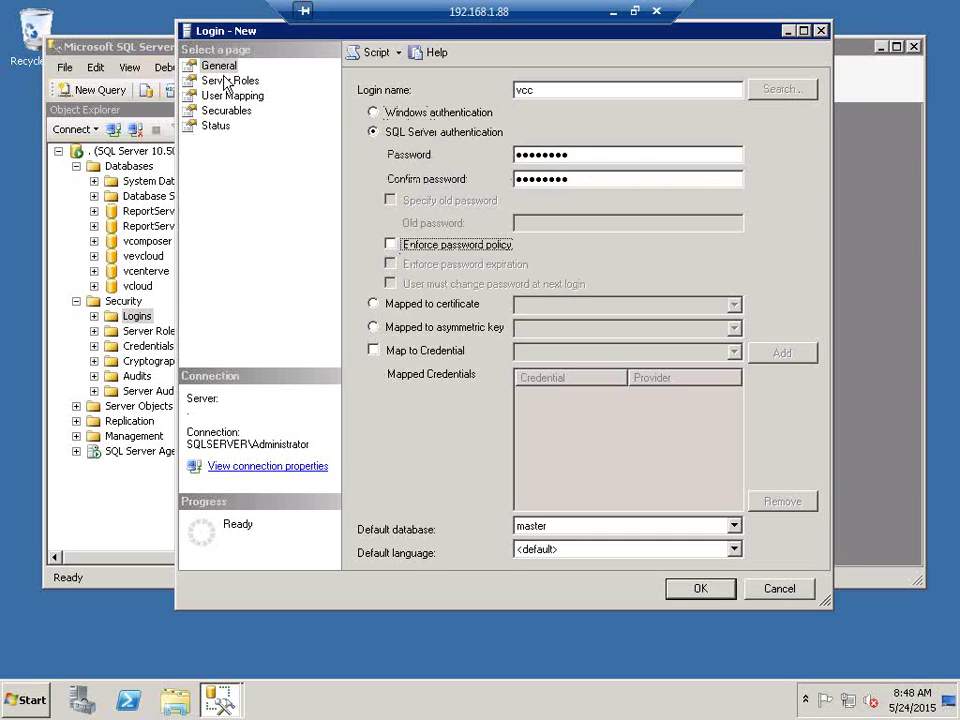
click(645, 528)
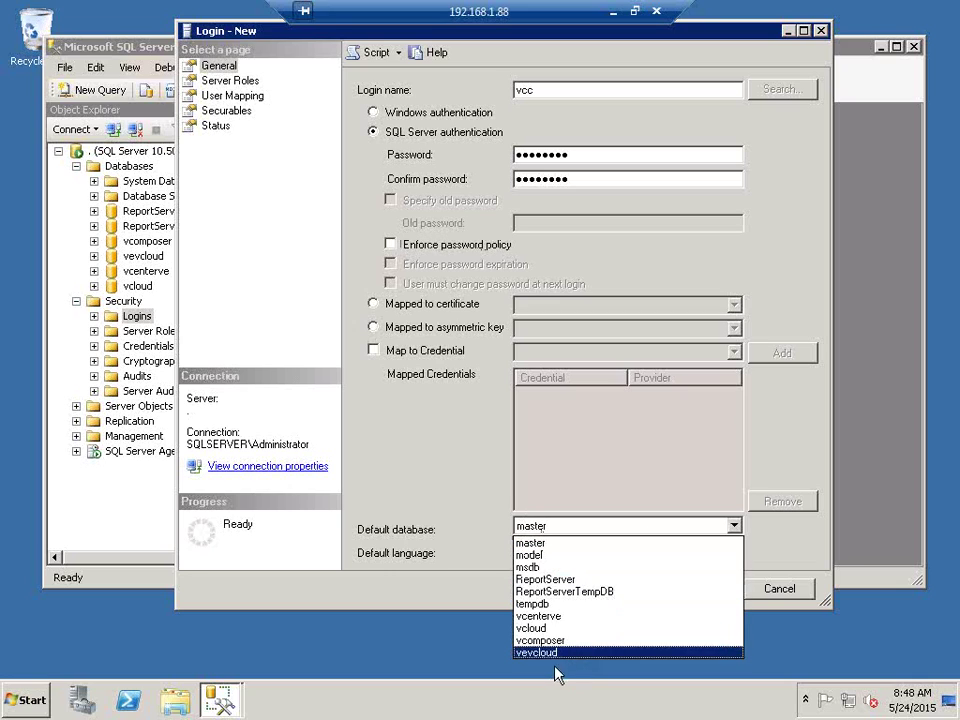
click(542, 630)
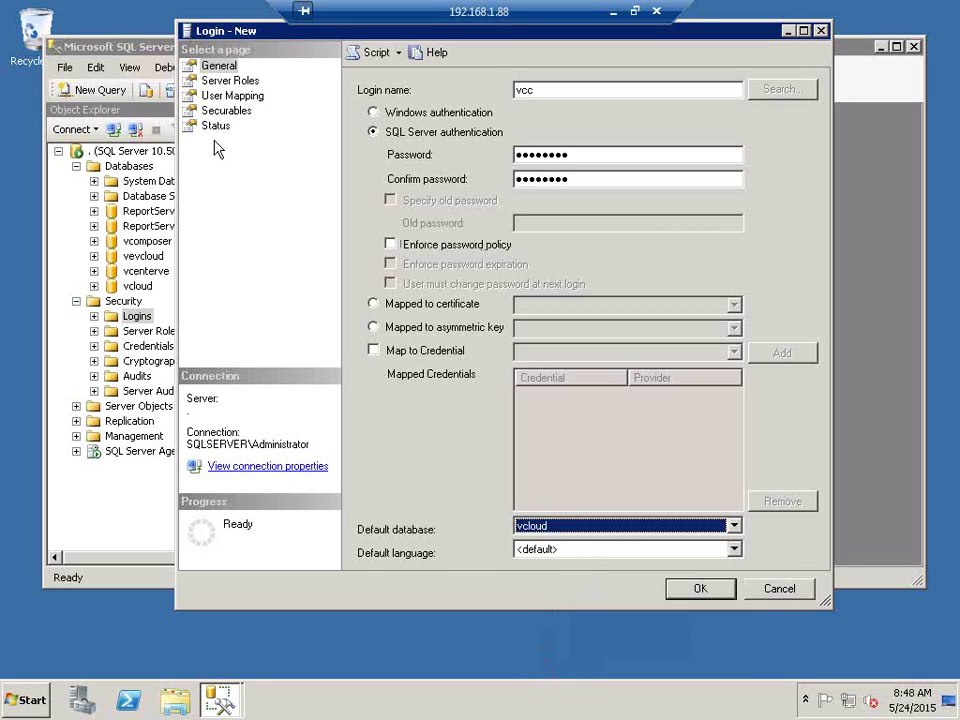
- Map vcc to the vcloud database with every database role and create the login
click(230, 82)
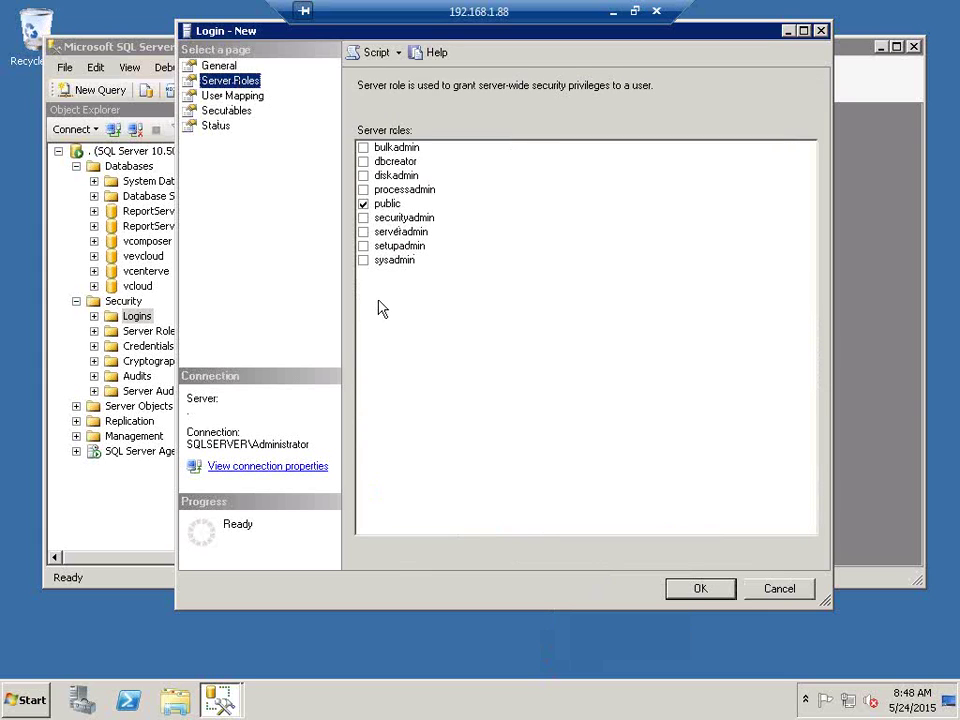
click(232, 97)
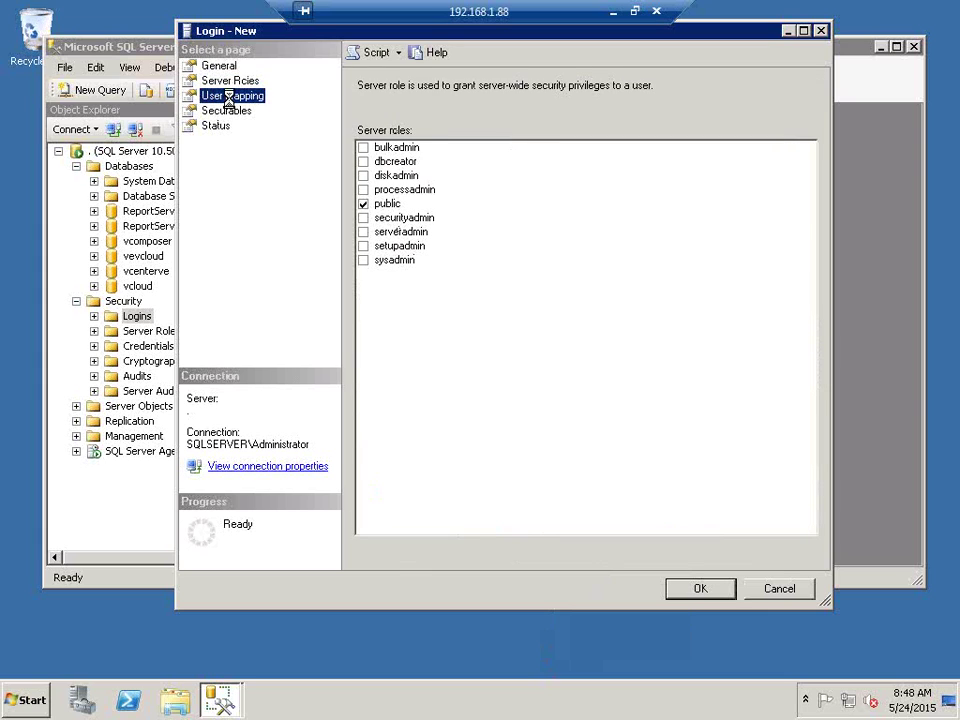
click(381, 251)
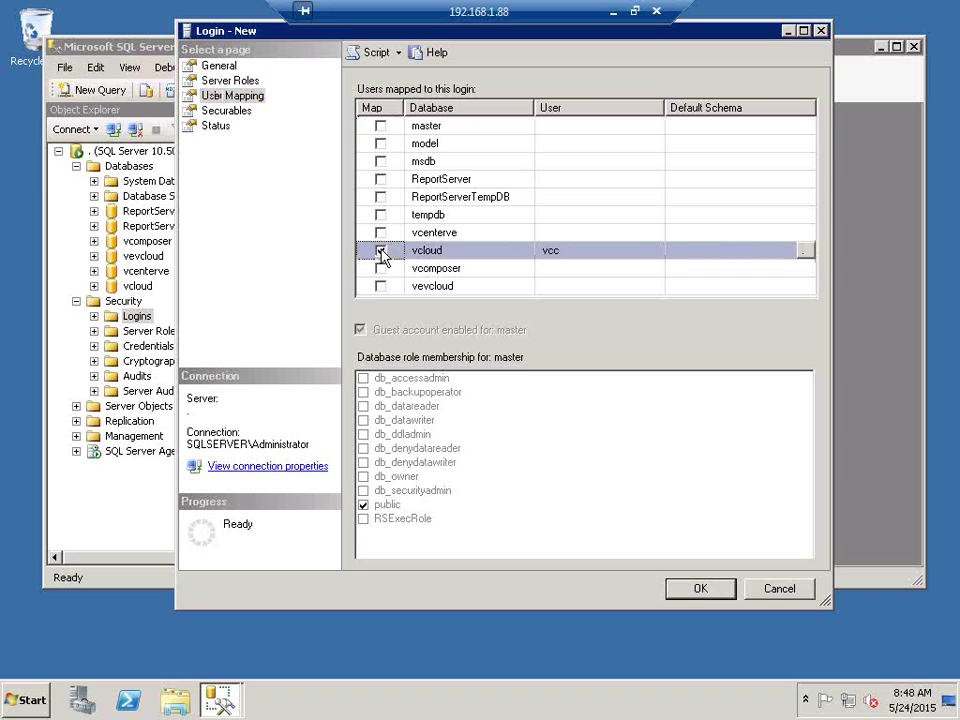
click(363, 490)
click(363, 476)
click(363, 462)
click(363, 448)
click(363, 434)
click(363, 406)
click(363, 420)
click(363, 378)
click(363, 392)
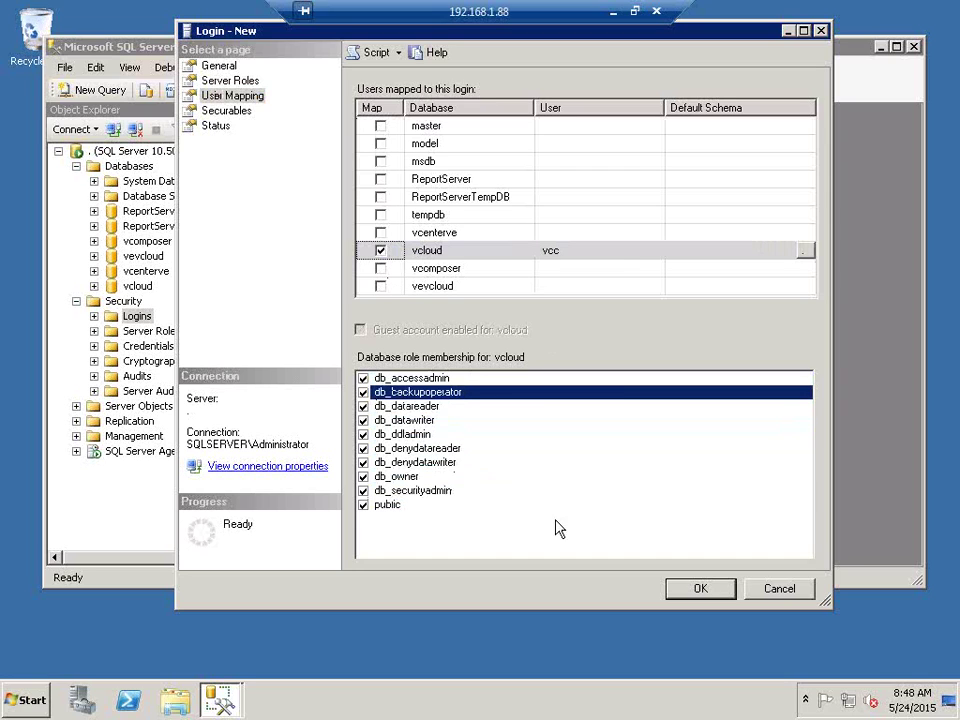
click(692, 590)
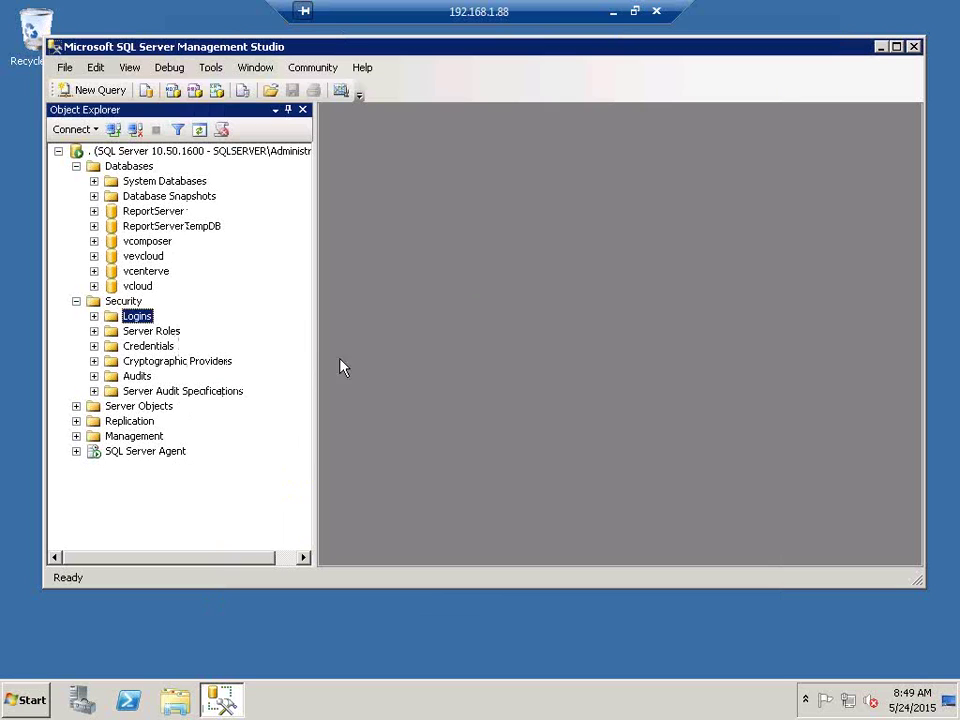
- Set the existing vcloud login's default database to vcloud and save it
double_click(126, 320)
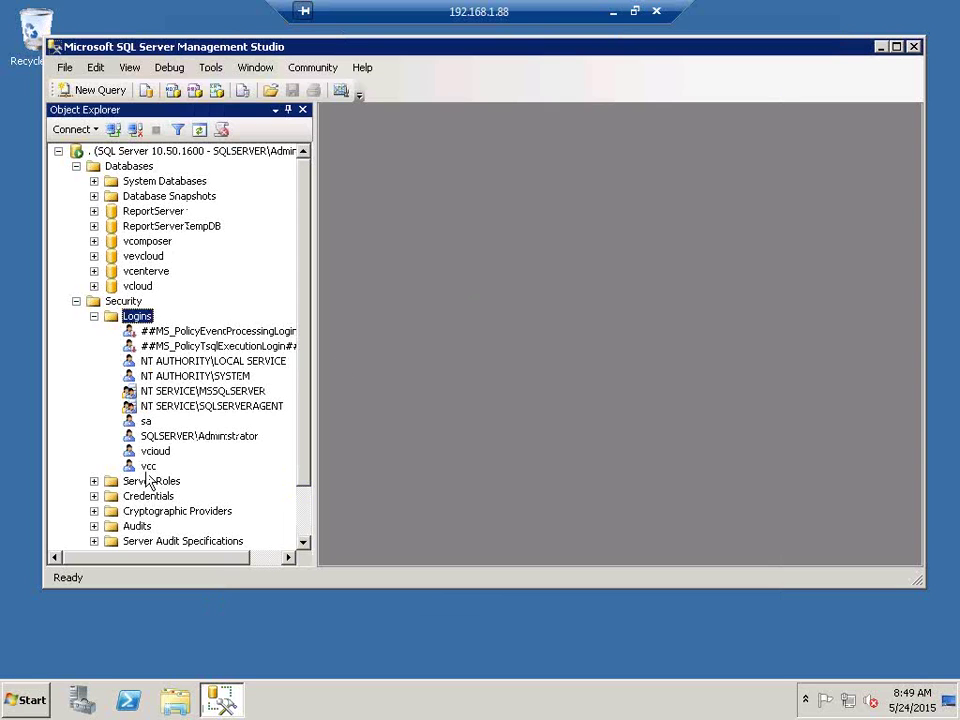
click(94, 316)
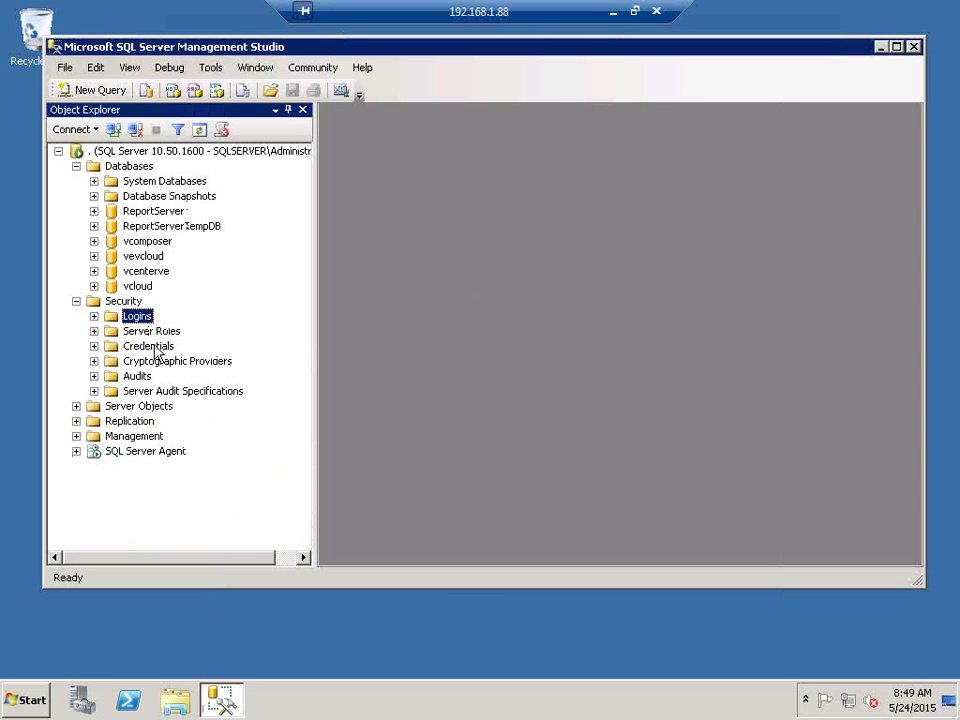
click(94, 316)
double_click(158, 452)
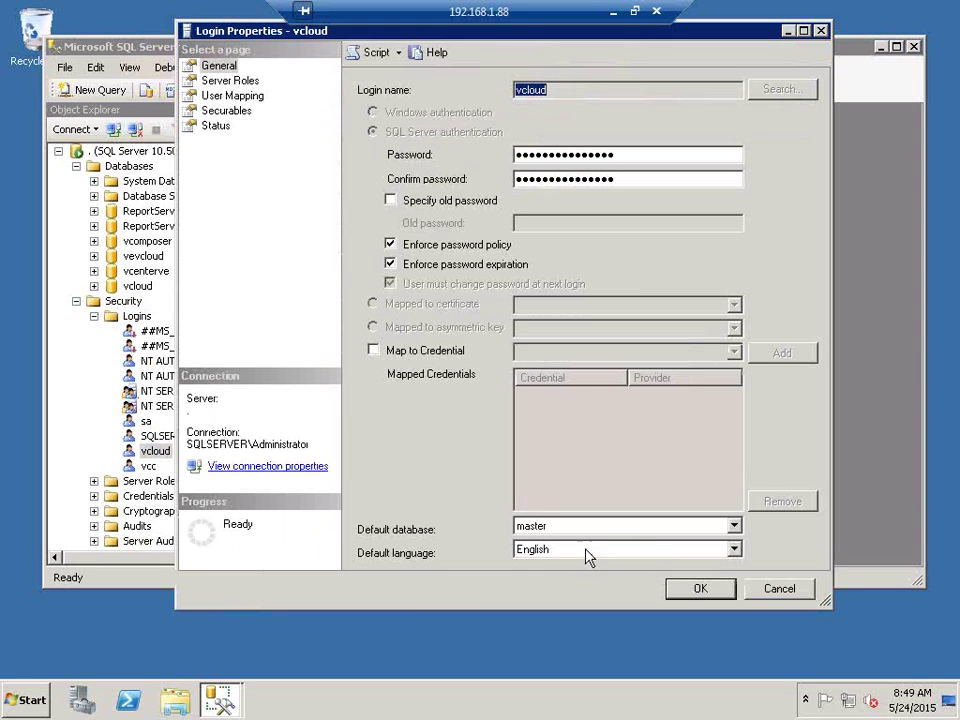
click(603, 526)
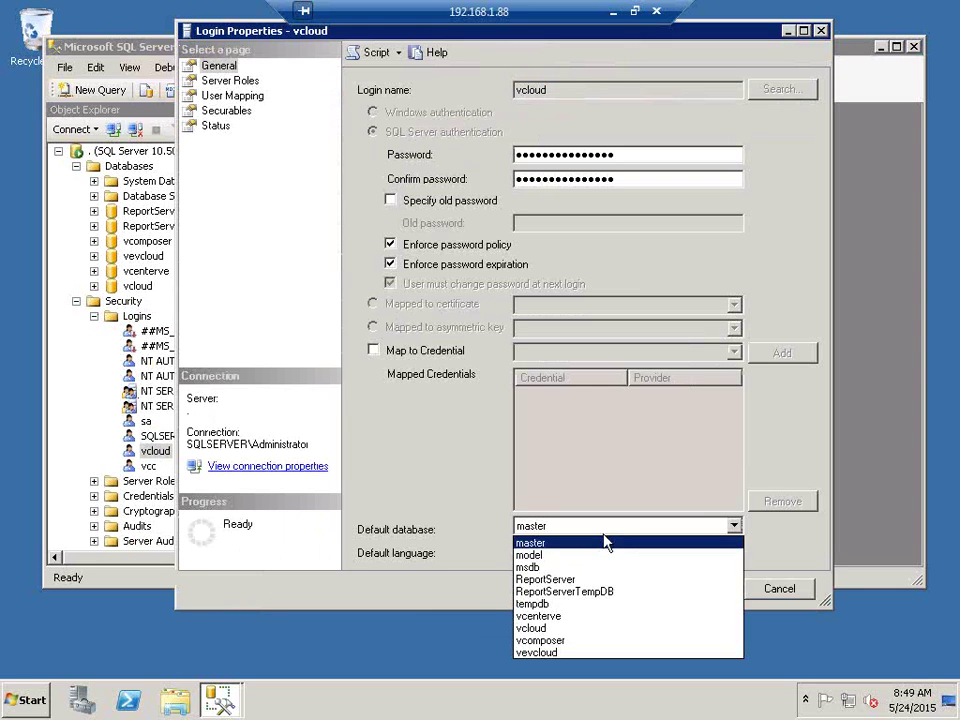
click(565, 665)
click(697, 589)
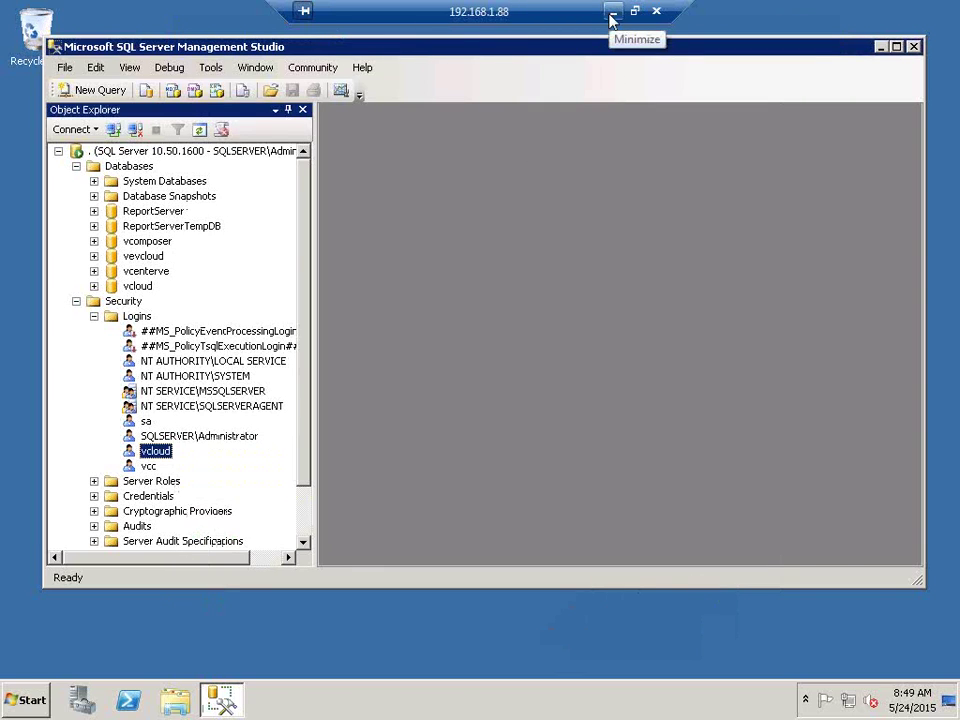
click(612, 19)
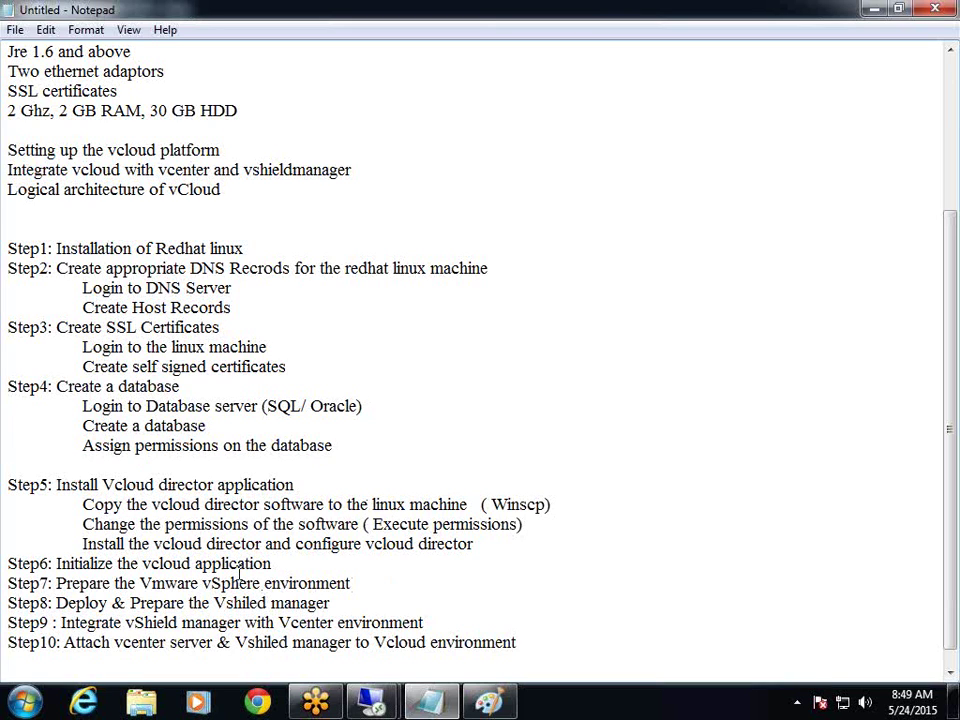
- Add 'chmod 777 vclouddirectorbin file' after the Step5 execute-permissions line in the notes
drag(490, 546, 4, 505)
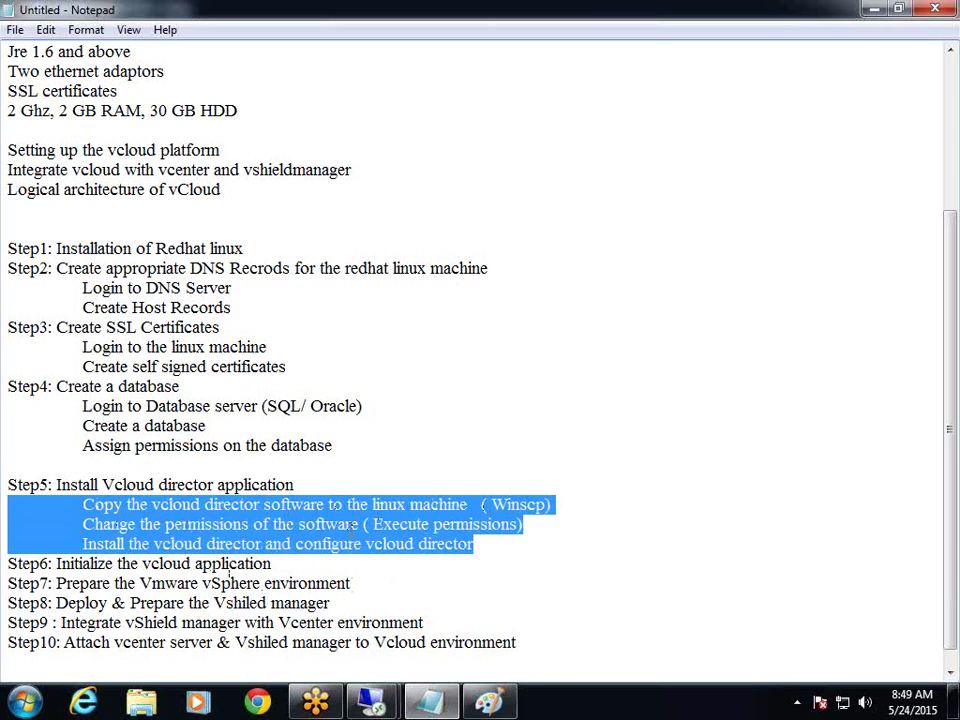
click(561, 529)
text(chmod 777 vclouddirectorbin file)
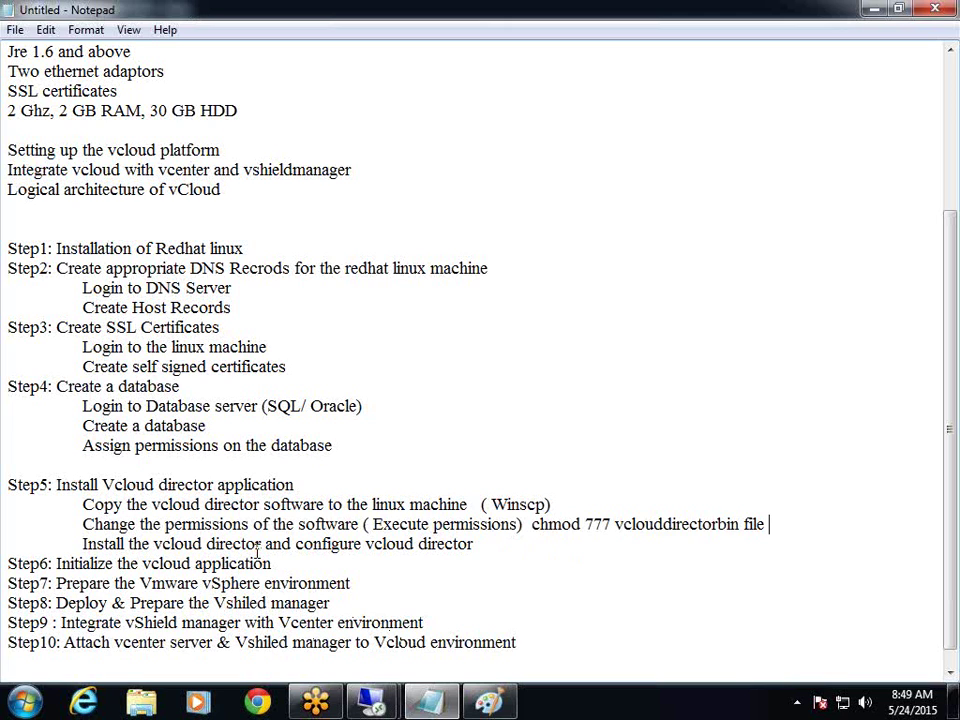
drag(486, 545, 17, 505)
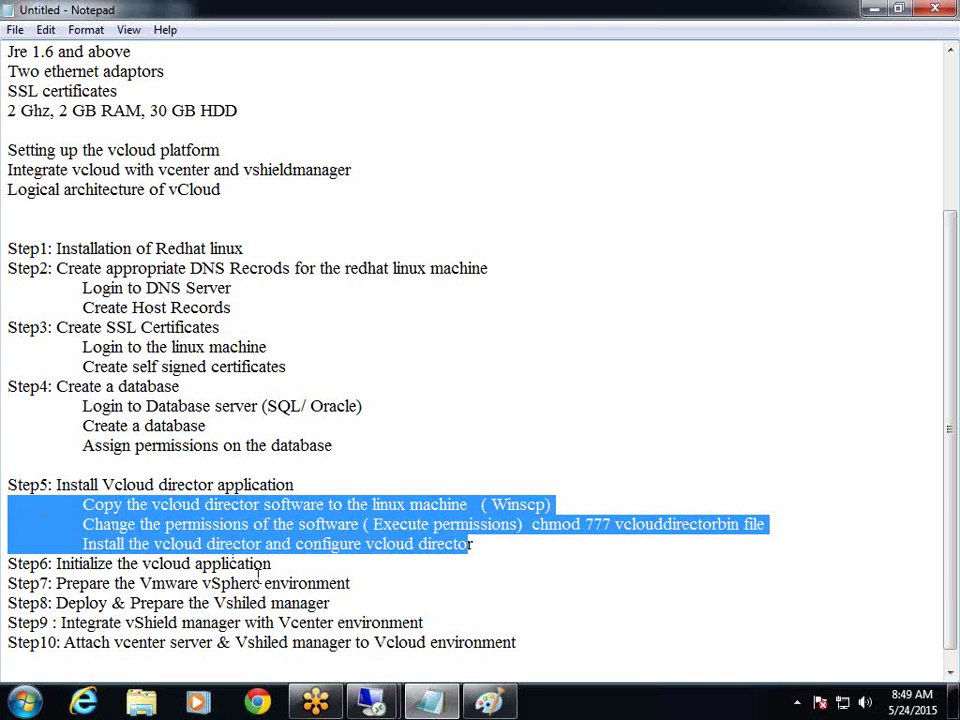
drag(7, 565, 282, 563)
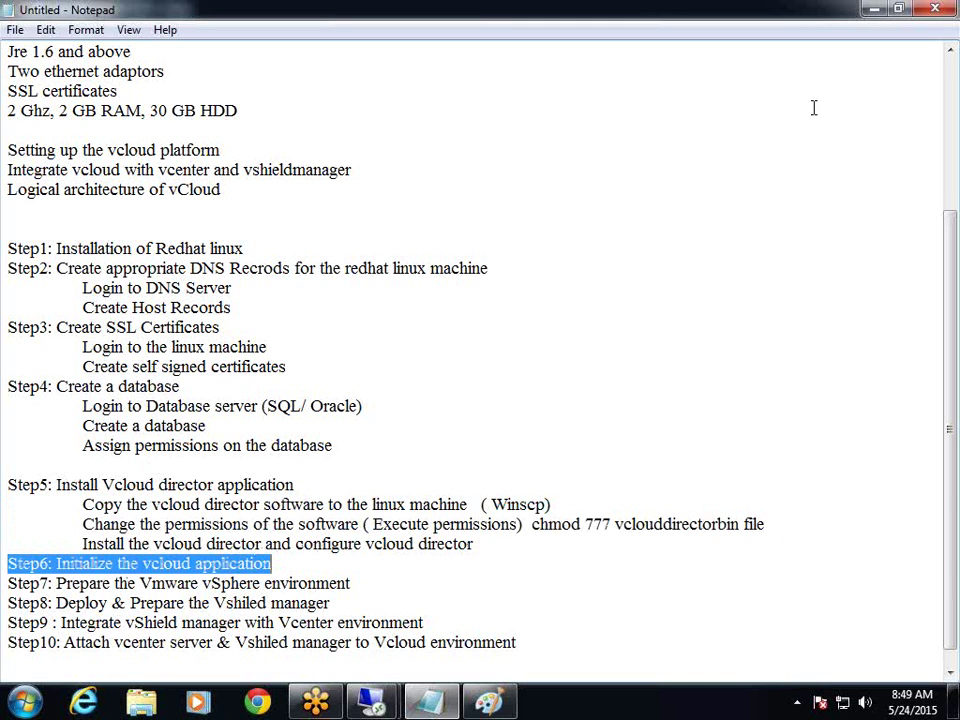
key(alt+Tab)
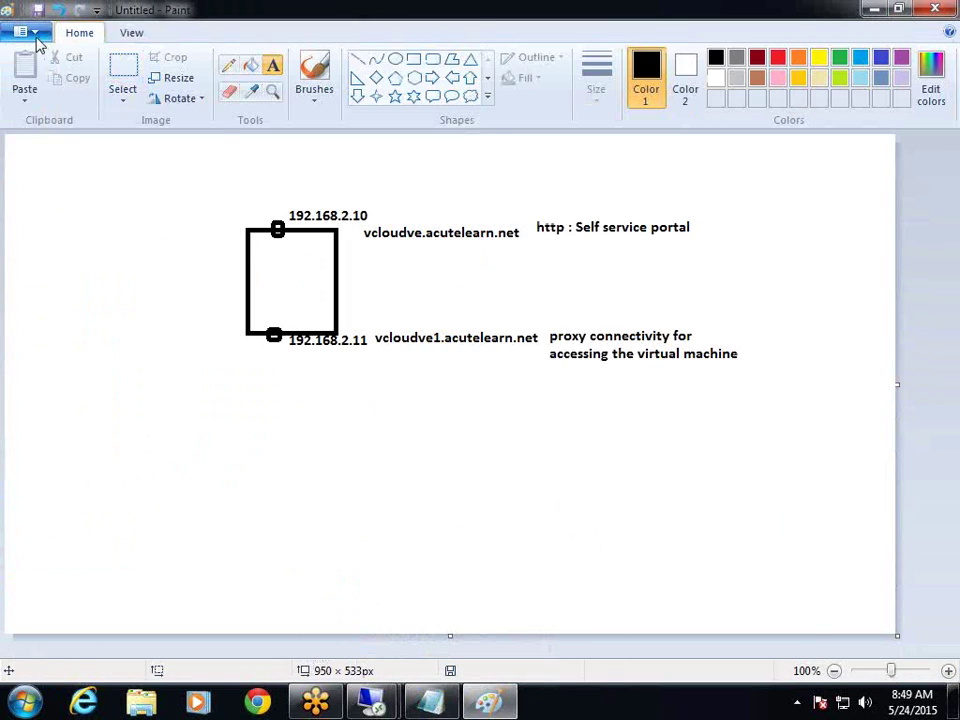
- Start a new canvas without saving the old diagram and draw a black rectangle
click(18, 31)
click(55, 68)
click(505, 354)
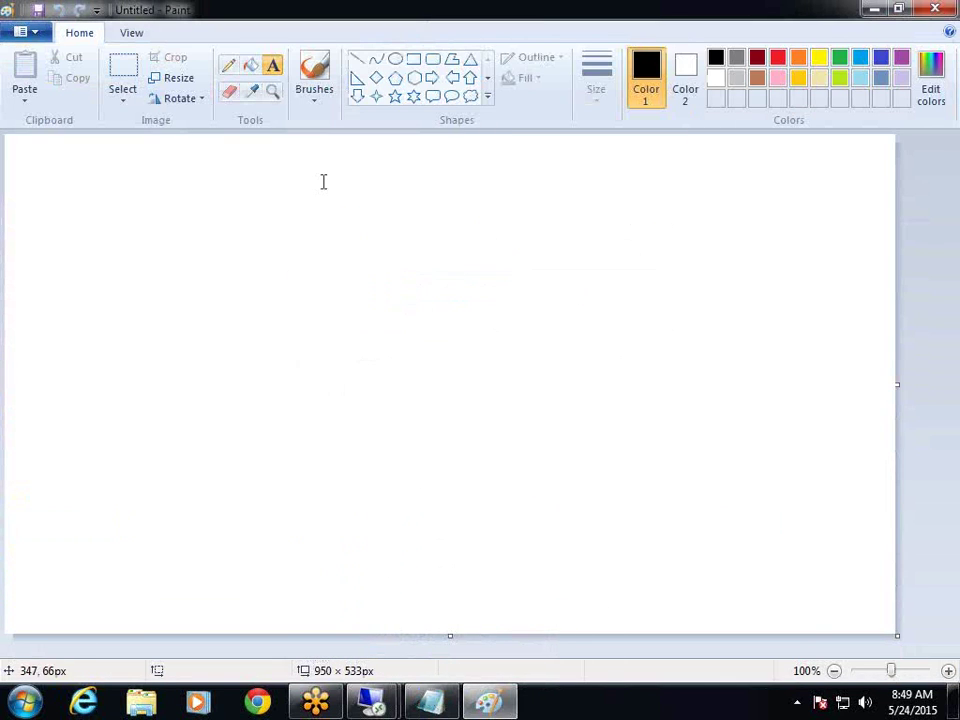
click(413, 58)
drag(329, 271, 447, 423)
click(251, 225)
- Draw a red oval at the rectangle's top and an indigo rounded rectangle below it
click(395, 58)
click(779, 58)
drag(343, 275, 420, 297)
click(432, 59)
click(880, 57)
drag(344, 329, 435, 416)
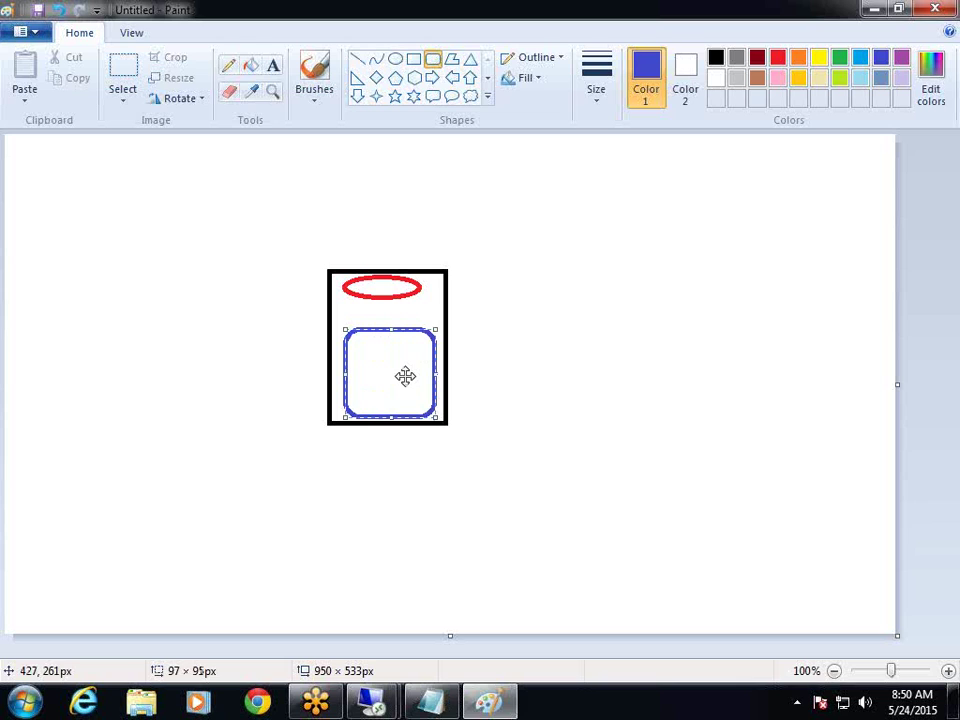
click(394, 274)
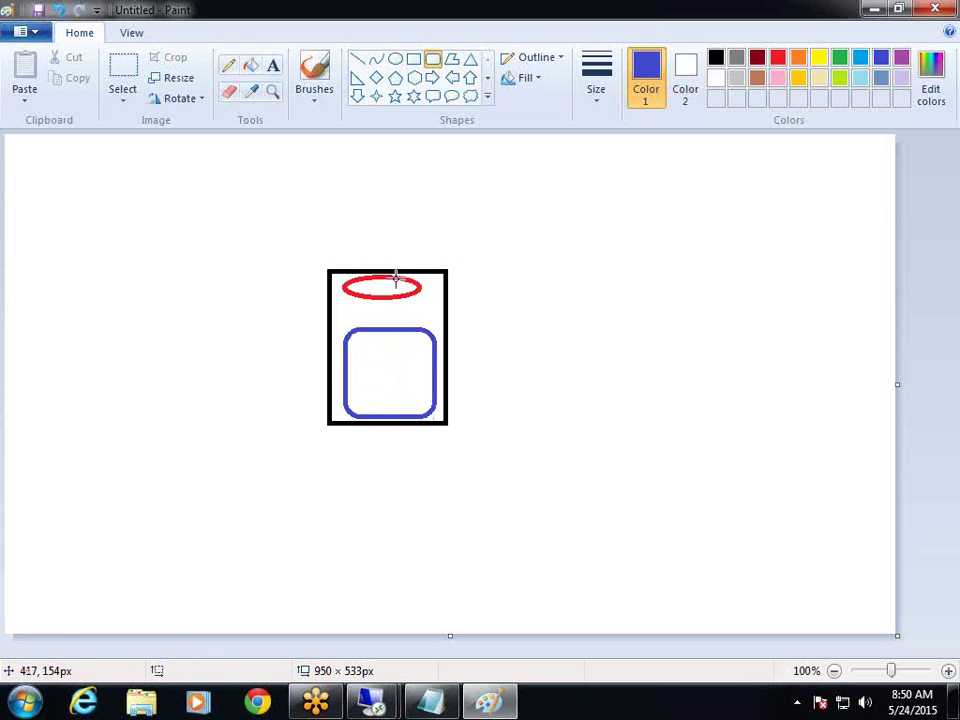
- Label the blue rounded rectangle 'root'
click(272, 65)
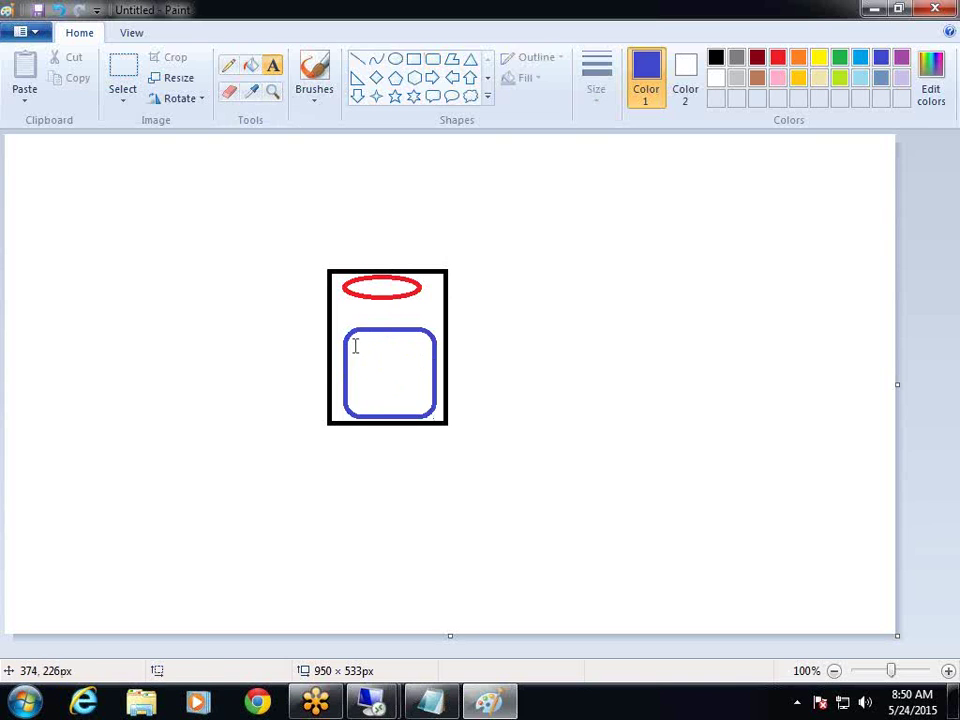
drag(354, 343, 411, 379)
text(root)
key(Return)
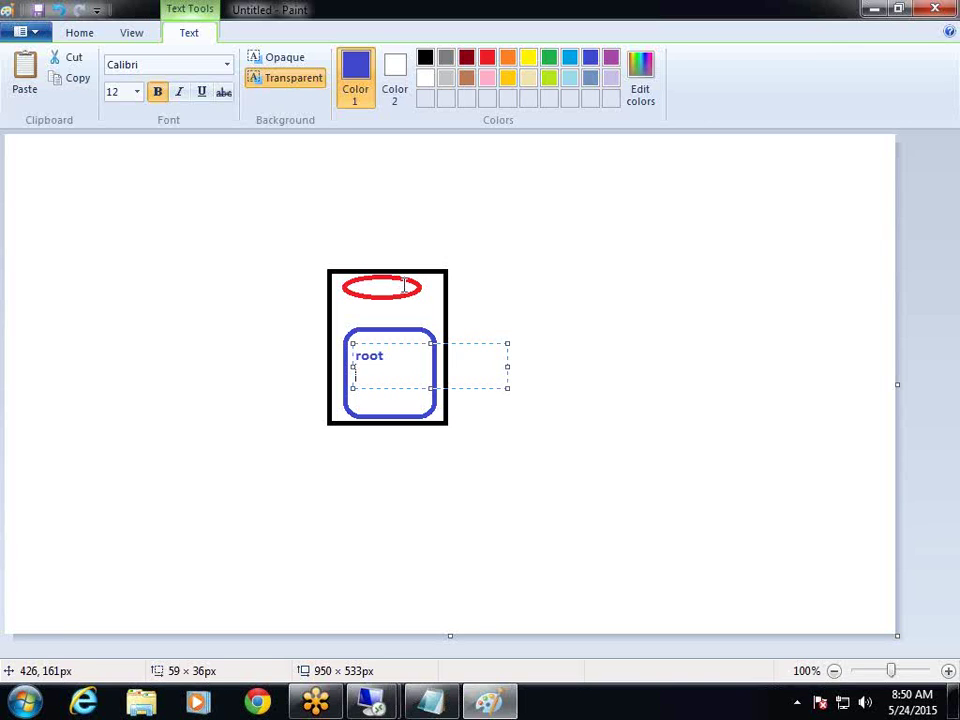
- Add an 'administrator' label beside the red oval
drag(453, 275, 569, 304)
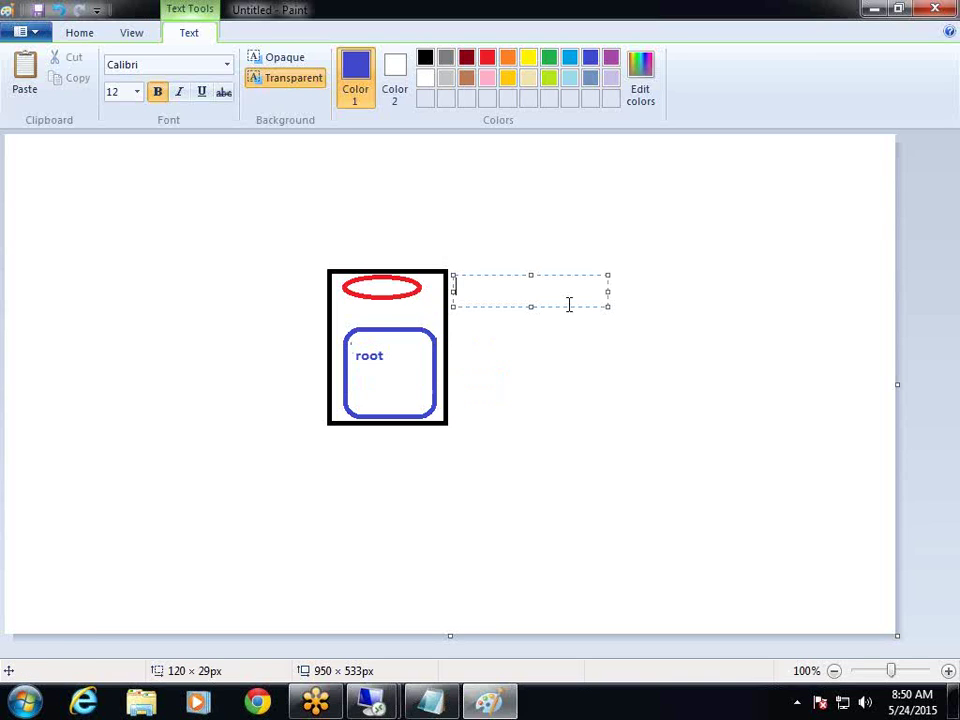
text(administrator)
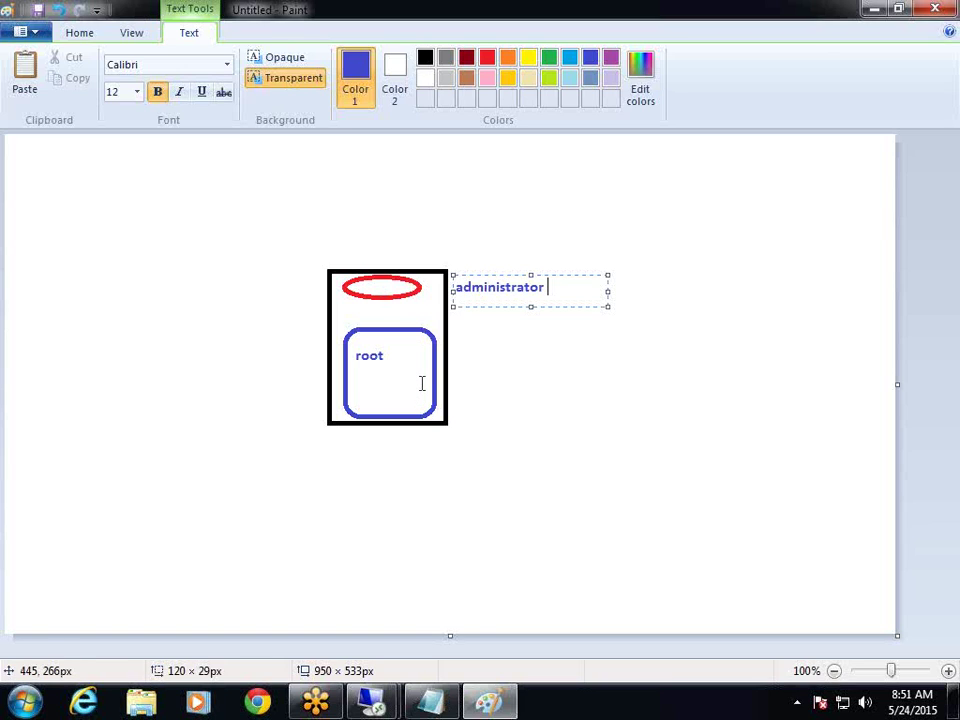
drag(553, 307, 548, 303)
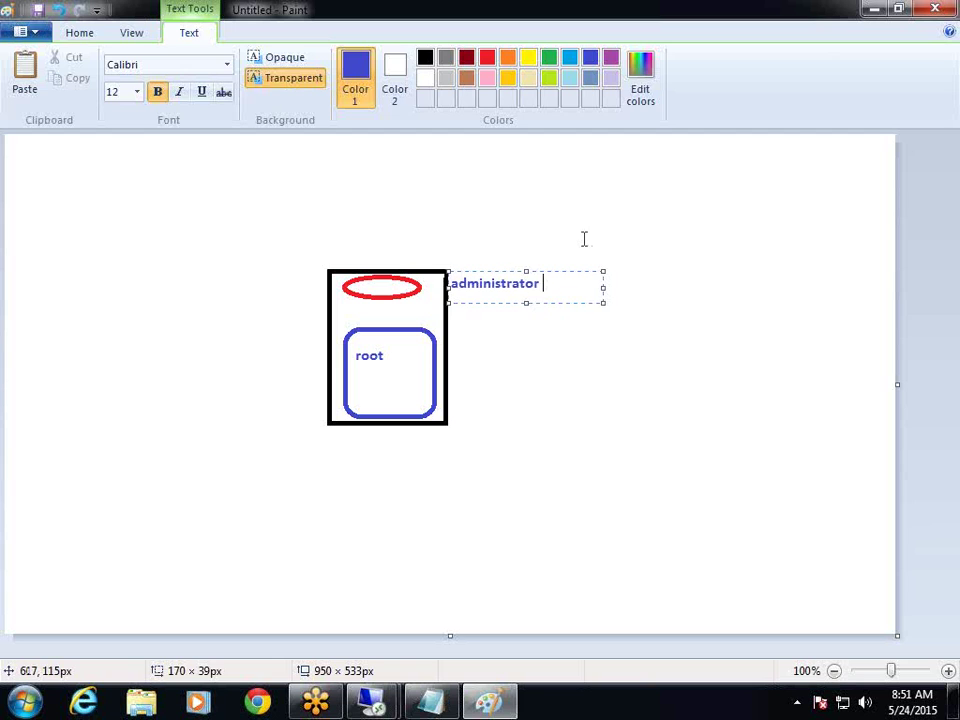
click(586, 236)
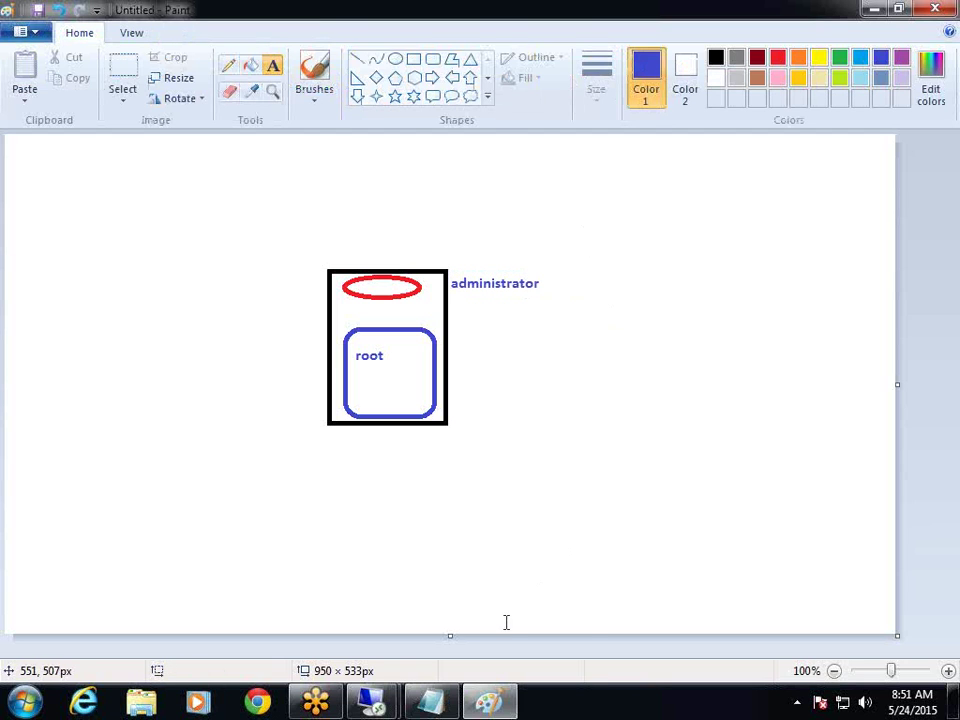
- Close WinSCP and confirm ending its session
mouse_move(371, 703)
click(270, 590)
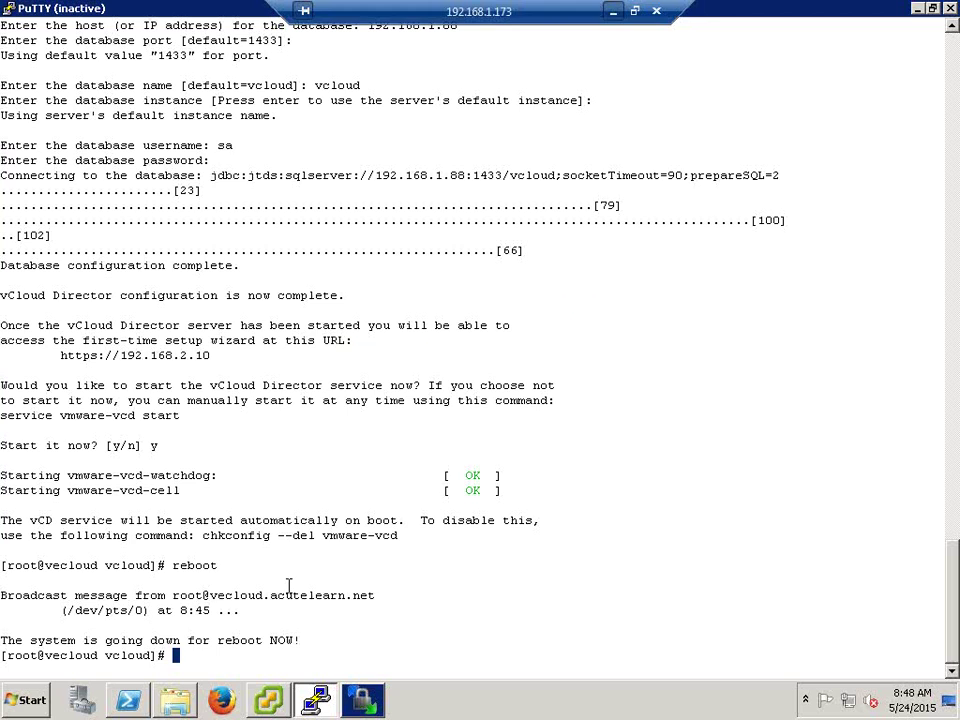
click(917, 10)
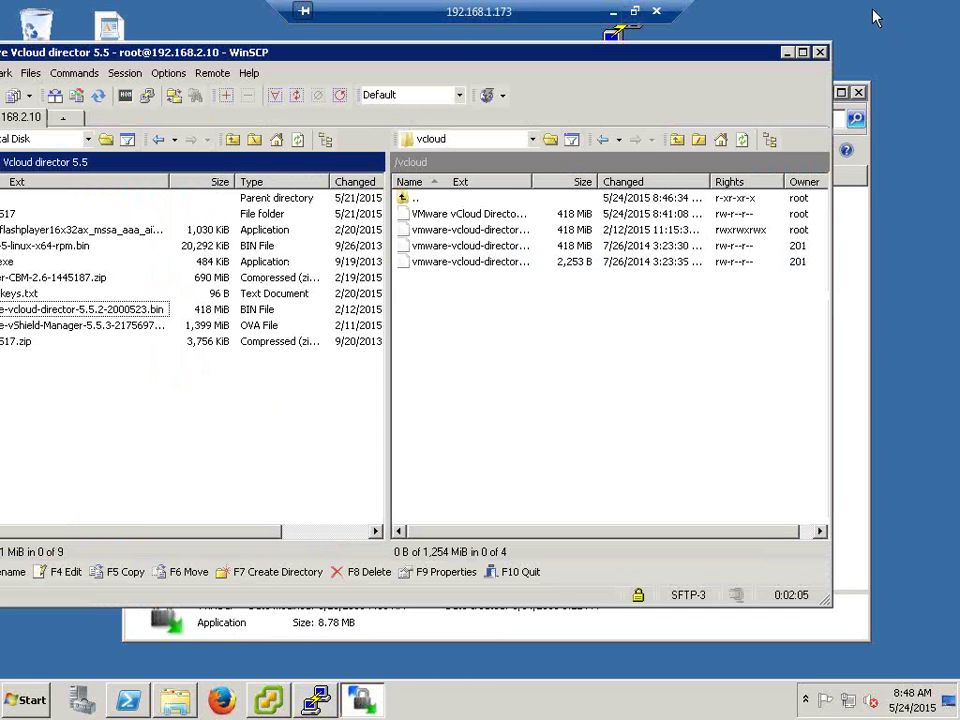
click(820, 52)
click(311, 346)
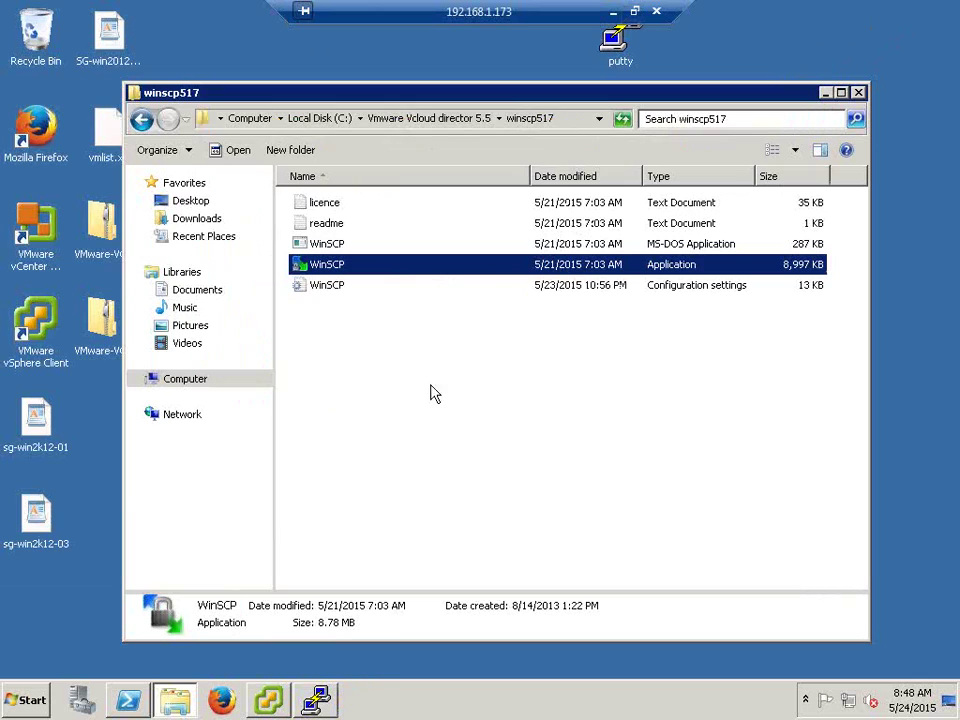
- Run install_flashplayer from Vmware Vcloud director 5.5, then close the installer, Internet Explorer and folder
click(196, 700)
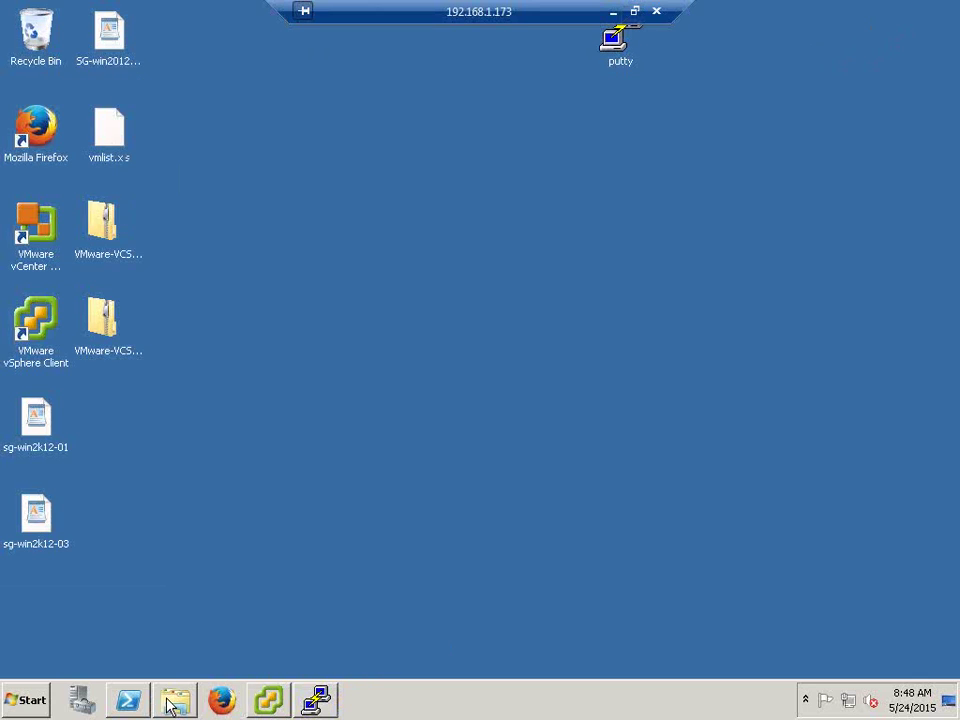
click(178, 700)
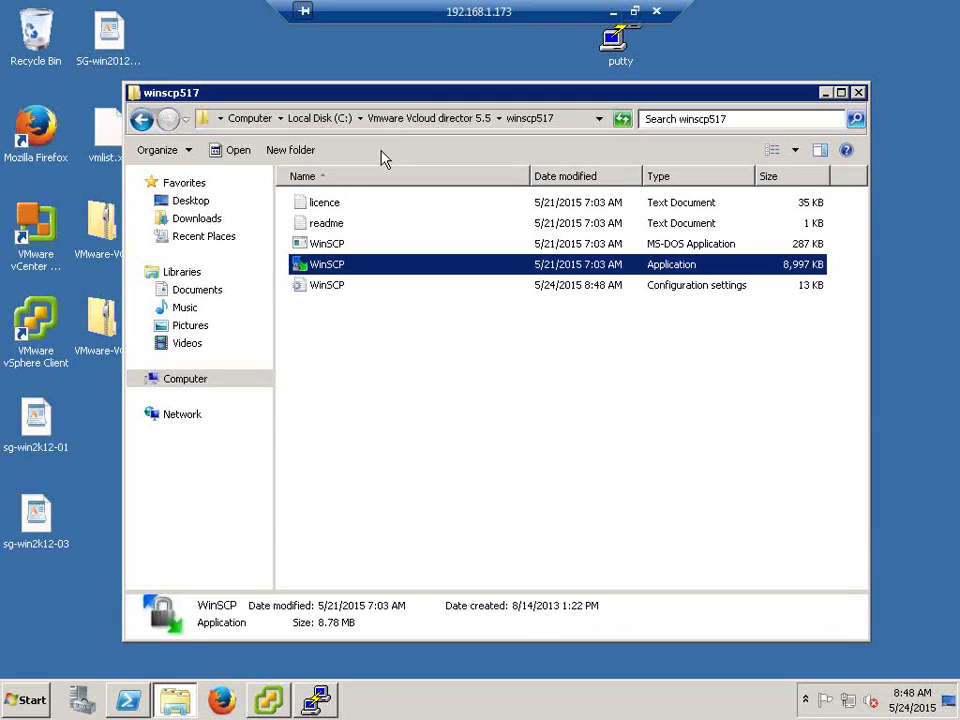
click(400, 119)
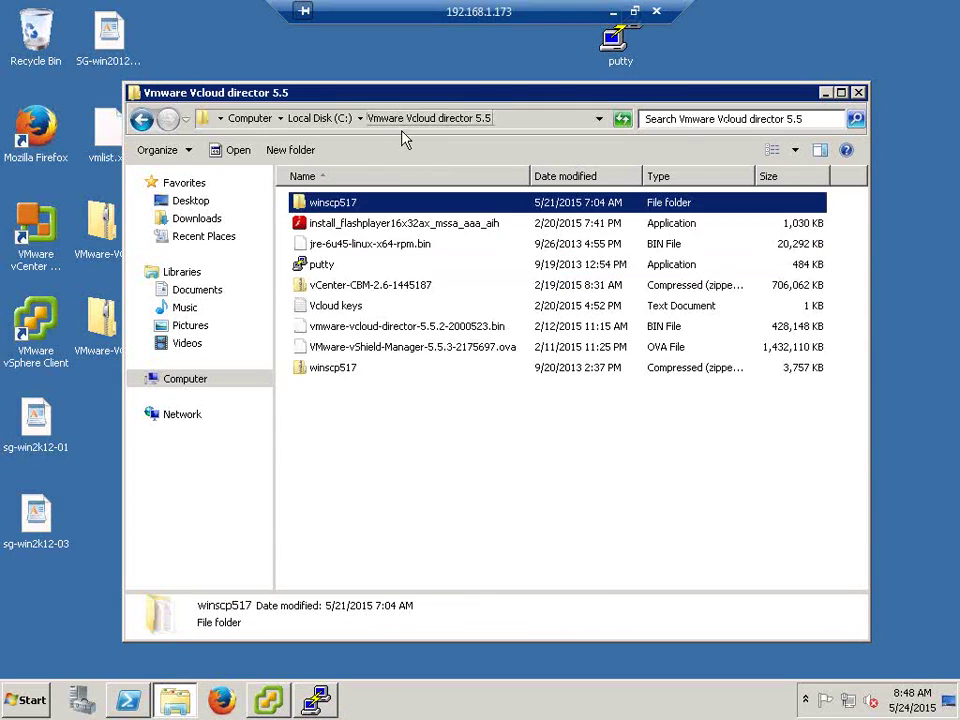
double_click(372, 225)
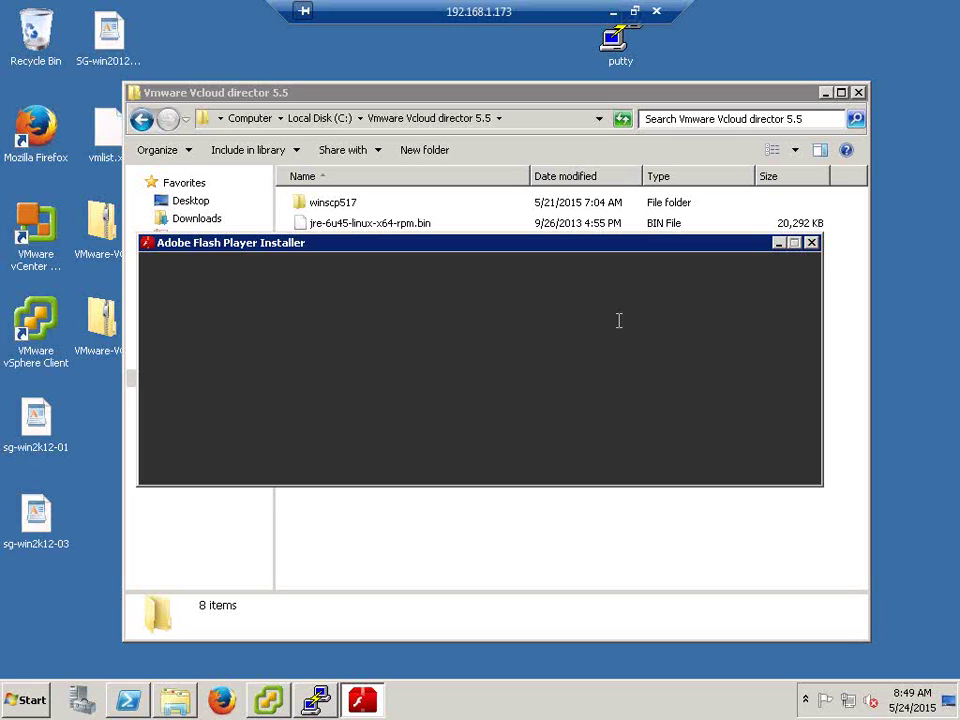
click(811, 243)
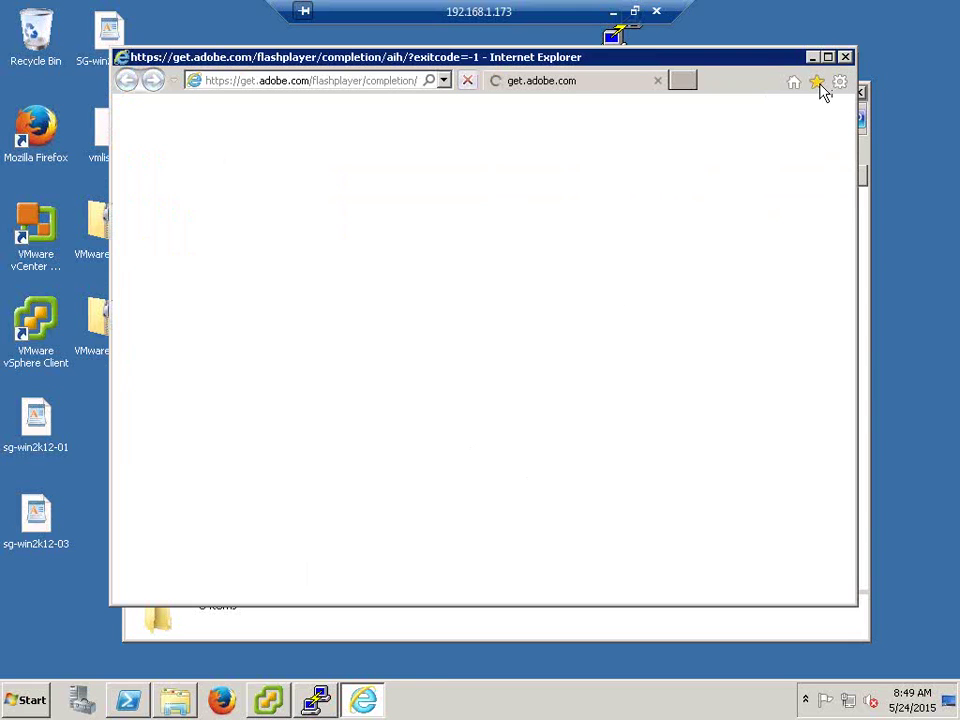
click(845, 57)
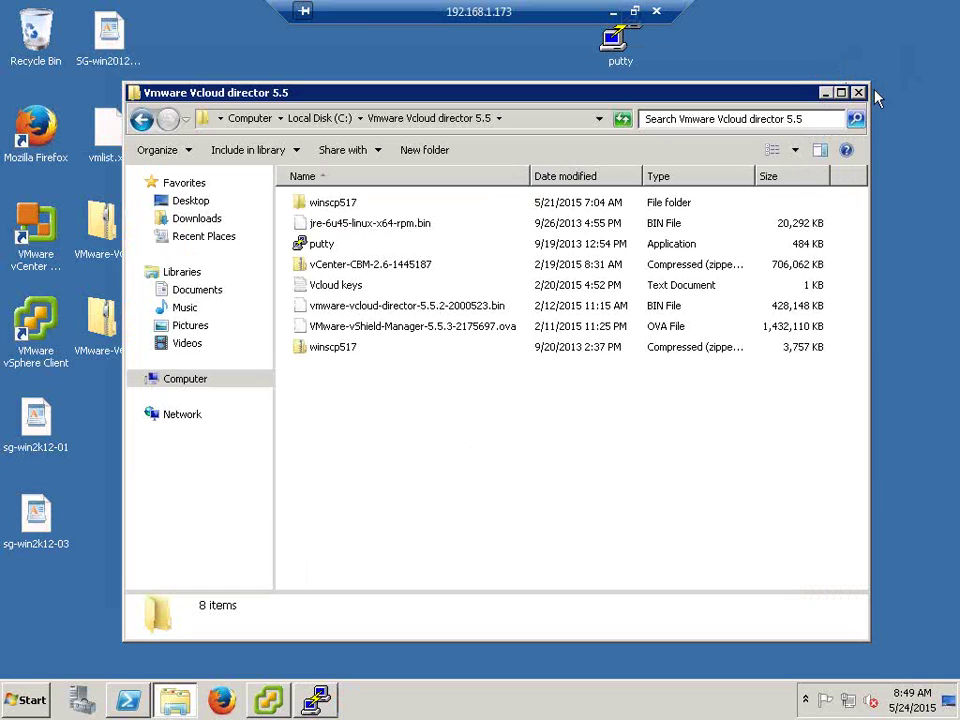
click(860, 92)
click(30, 700)
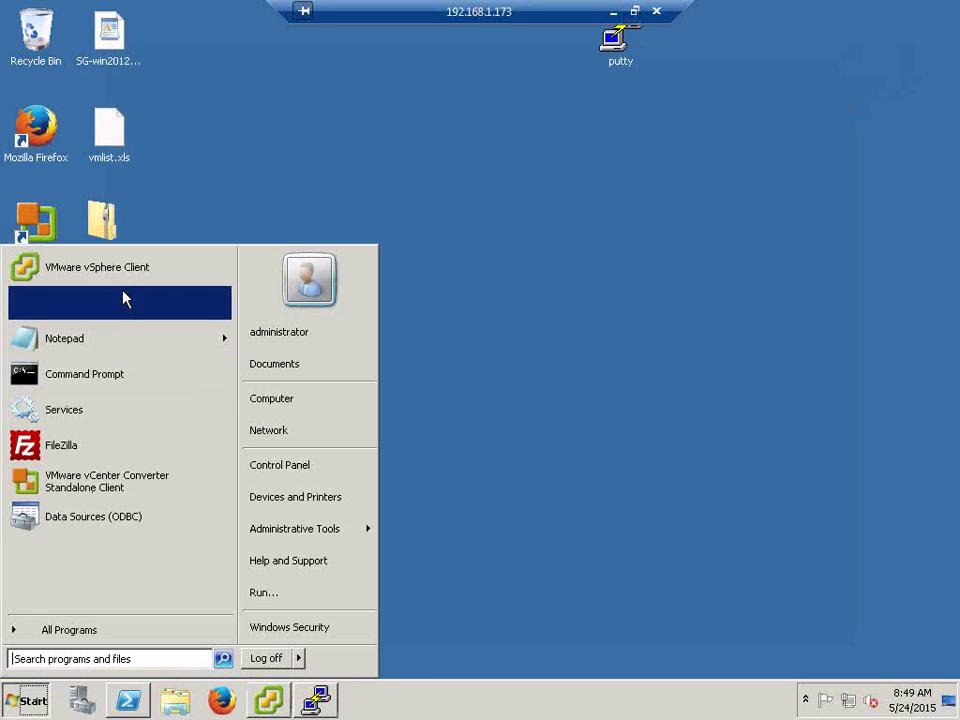
click(484, 462)
click(230, 695)
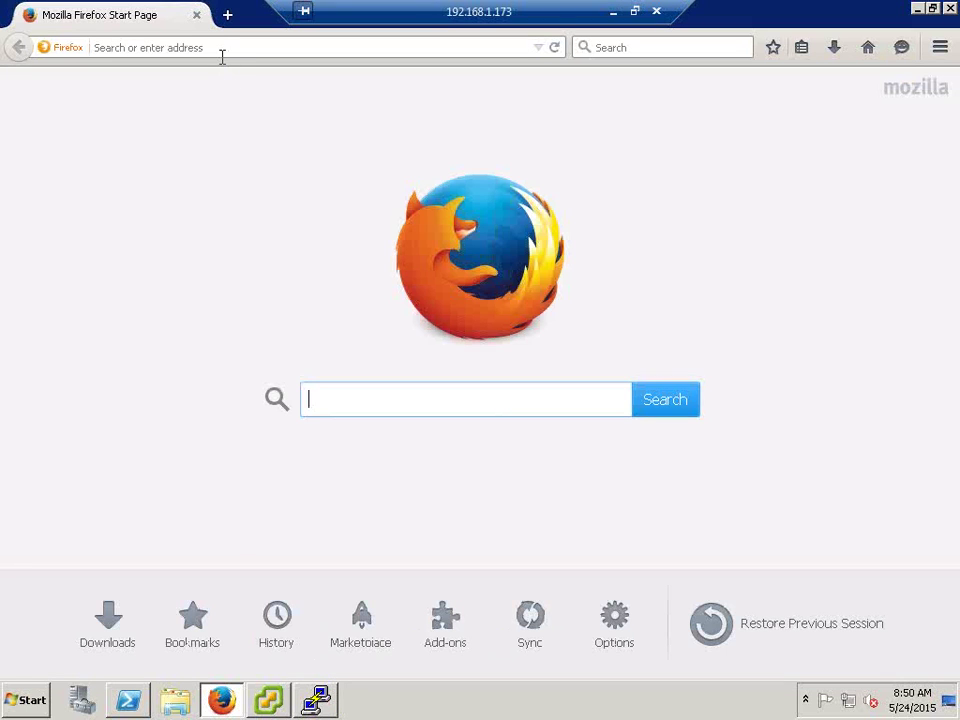
click(222, 56)
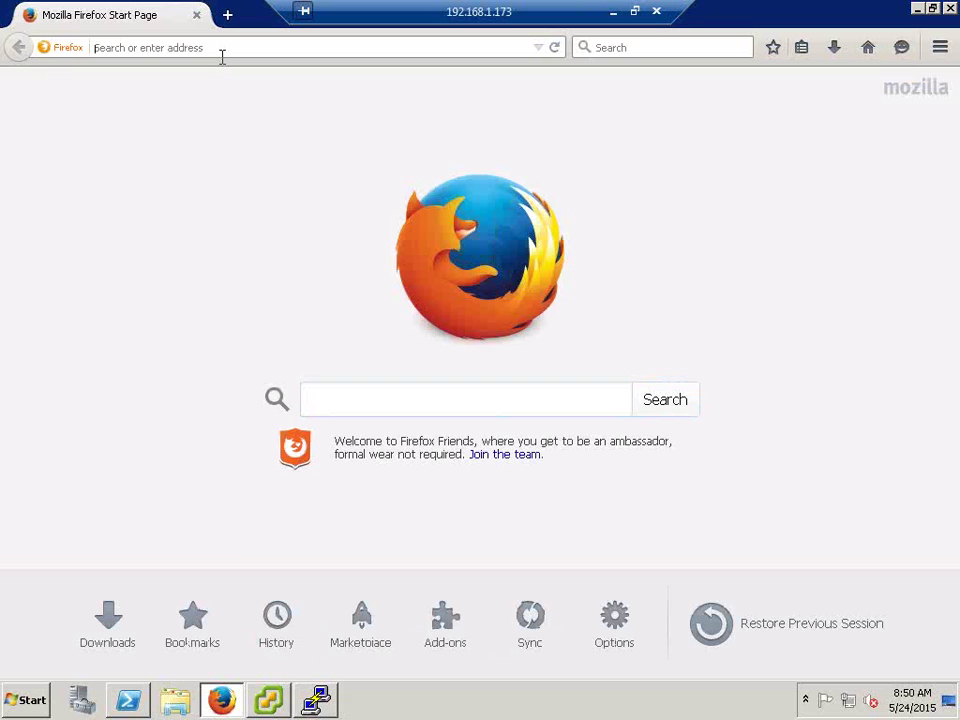
text(https)
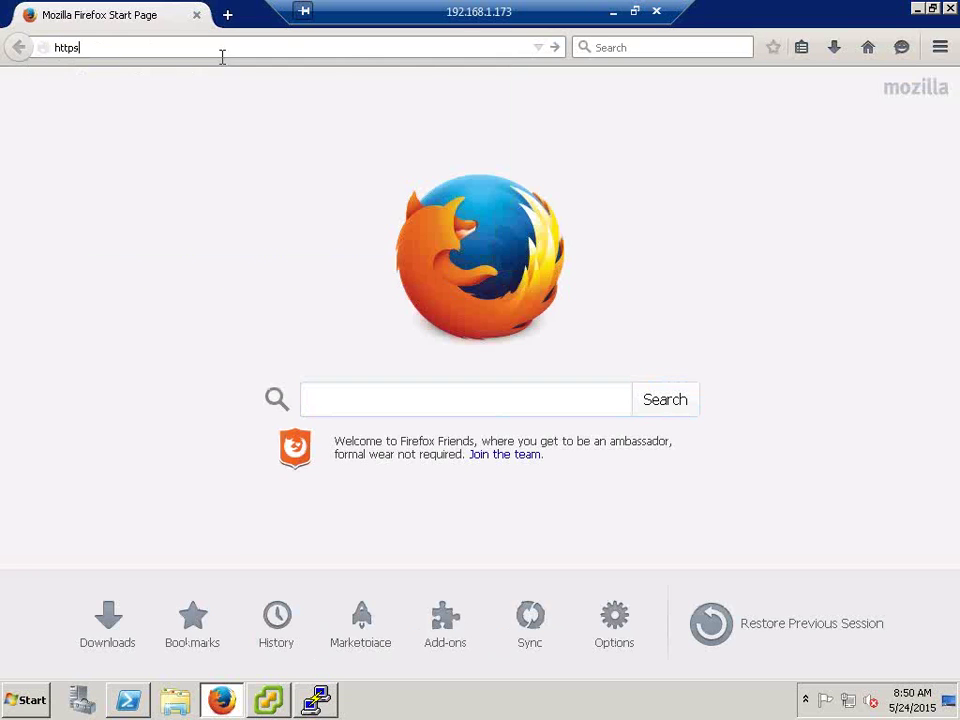
text(://ve)
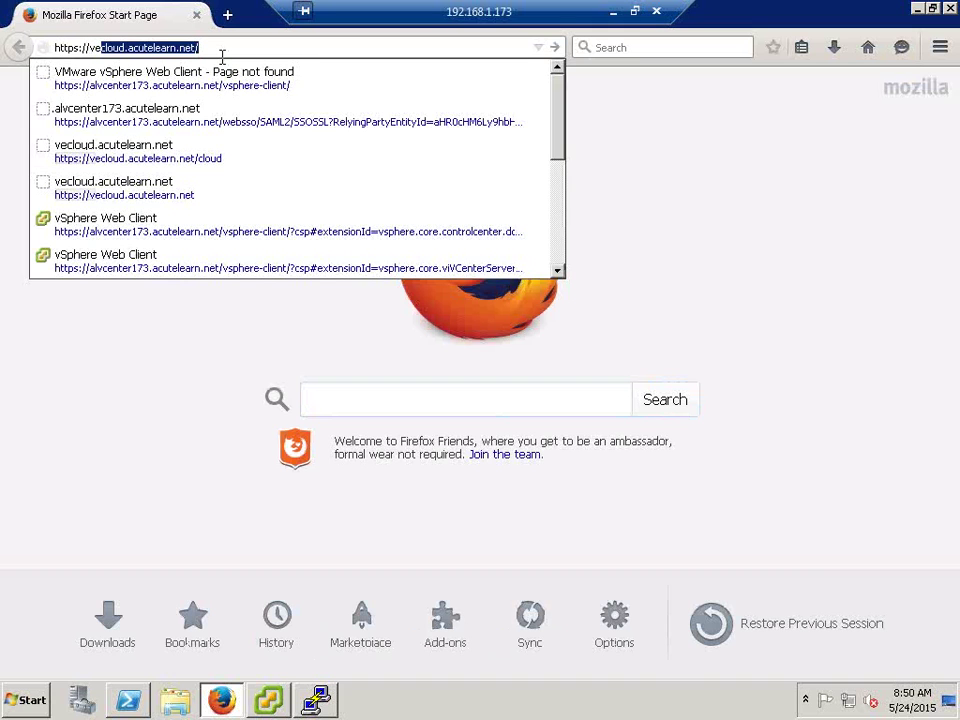
text(cloud)
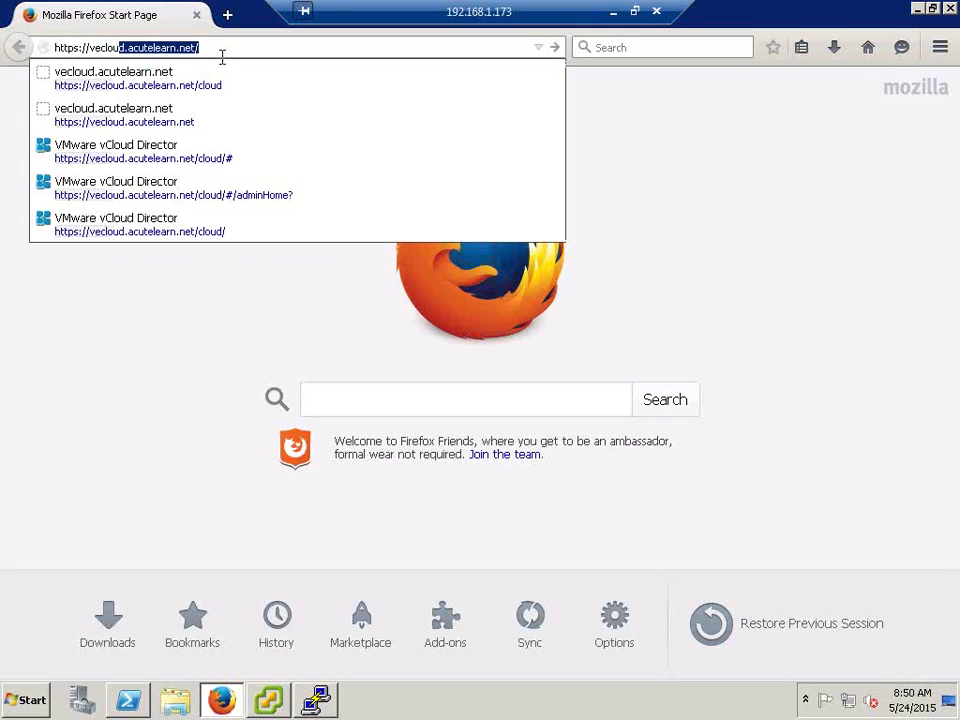
key(Return)
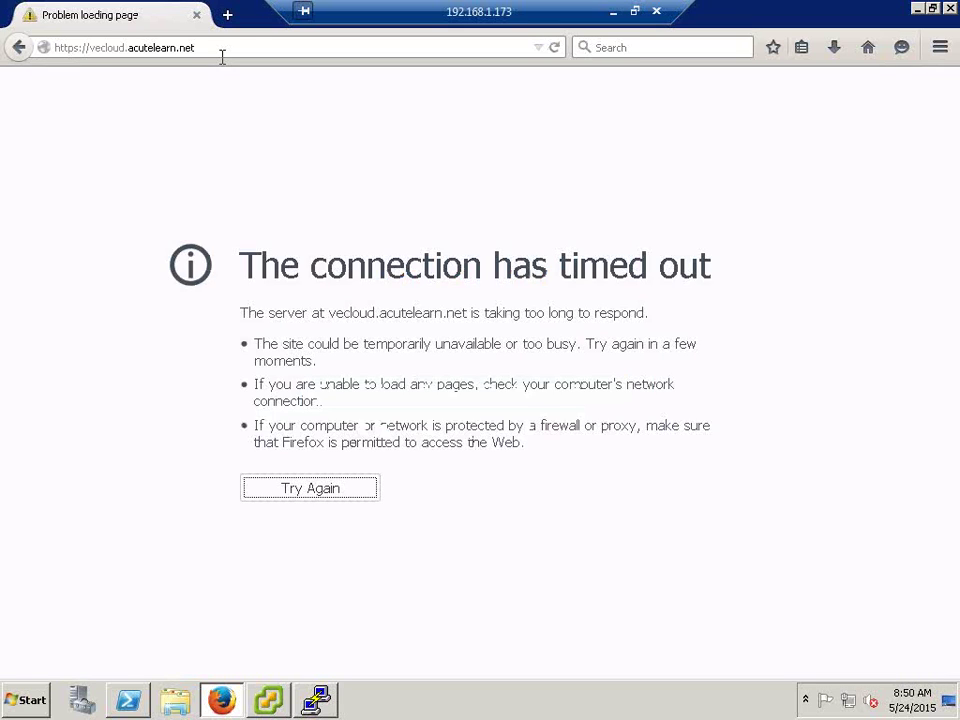
click(252, 51)
key(Return)
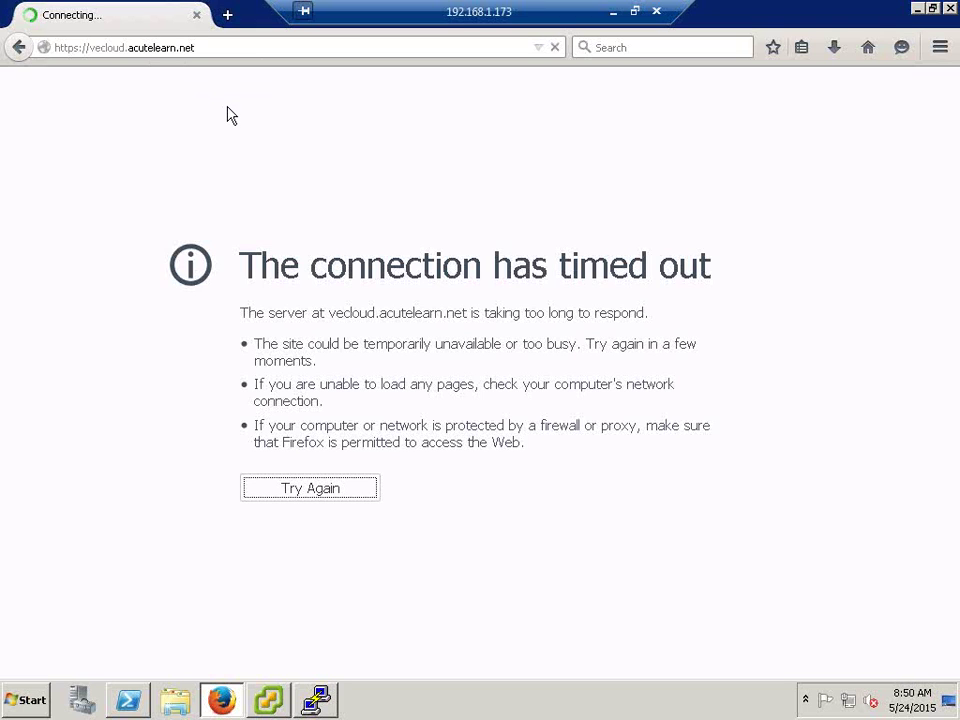
- Restart the PuTTY SSH session to the vecloud server
key(alt+Tab)
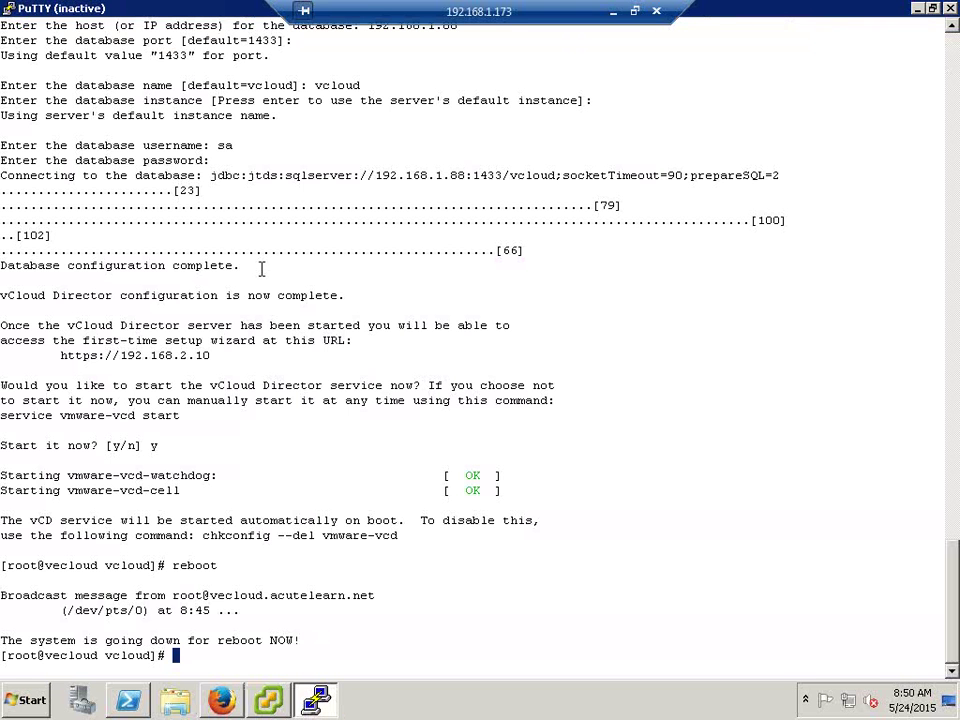
click(7, 11)
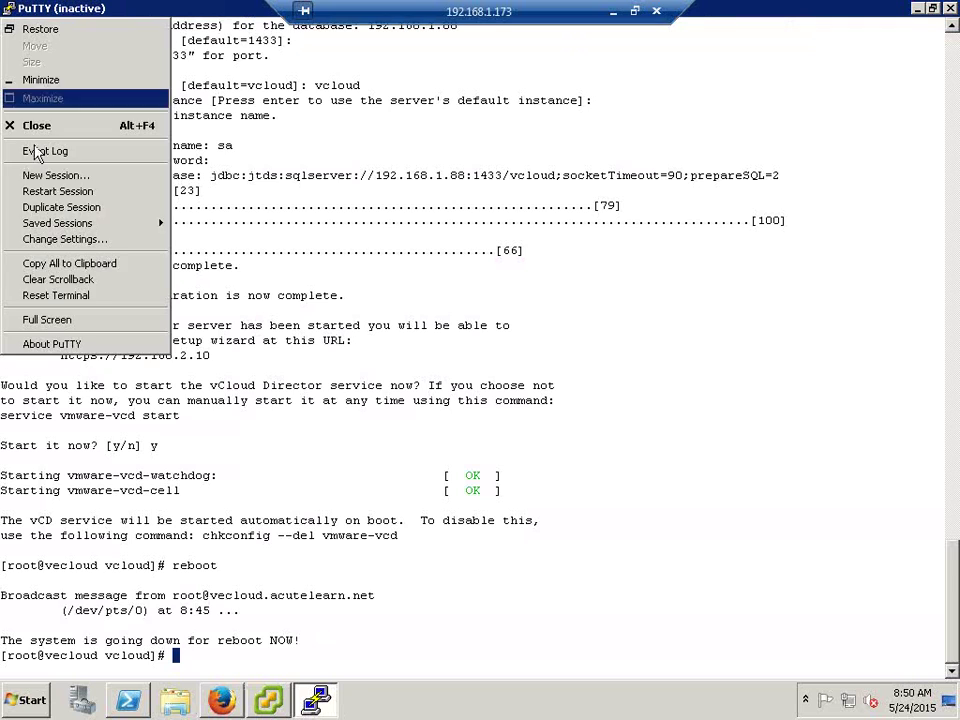
click(58, 191)
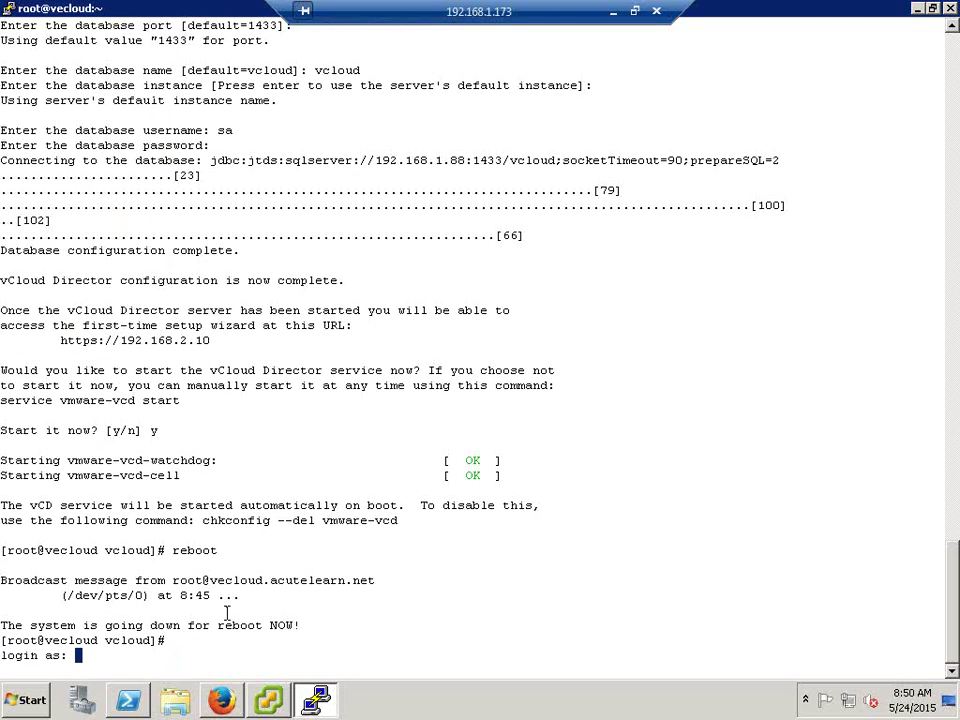
drag(45, 645, 100, 641)
click(128, 700)
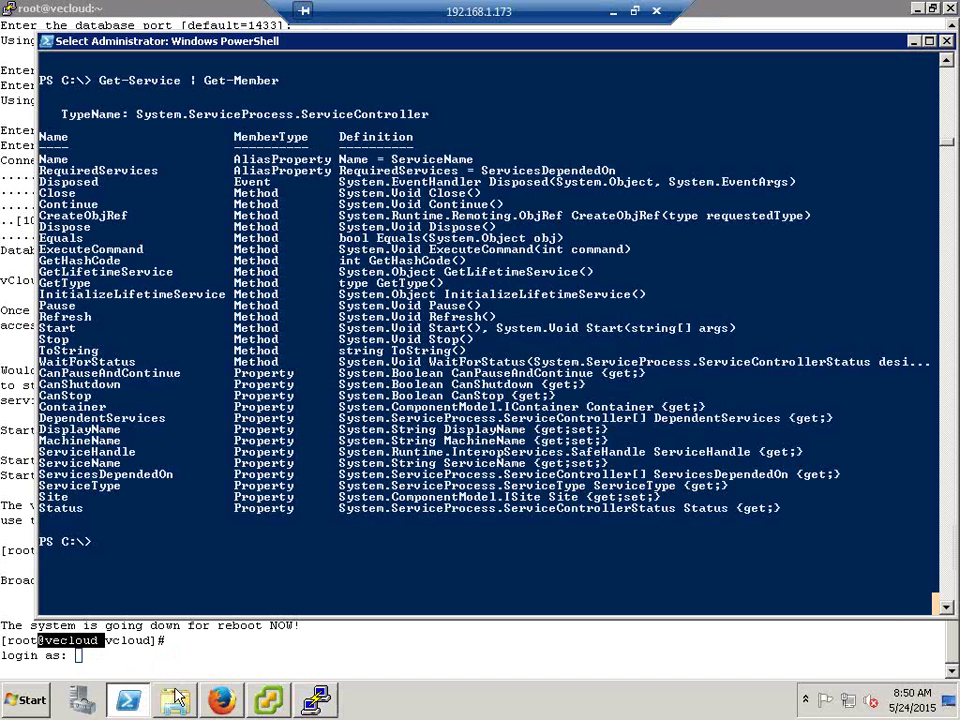
click(126, 700)
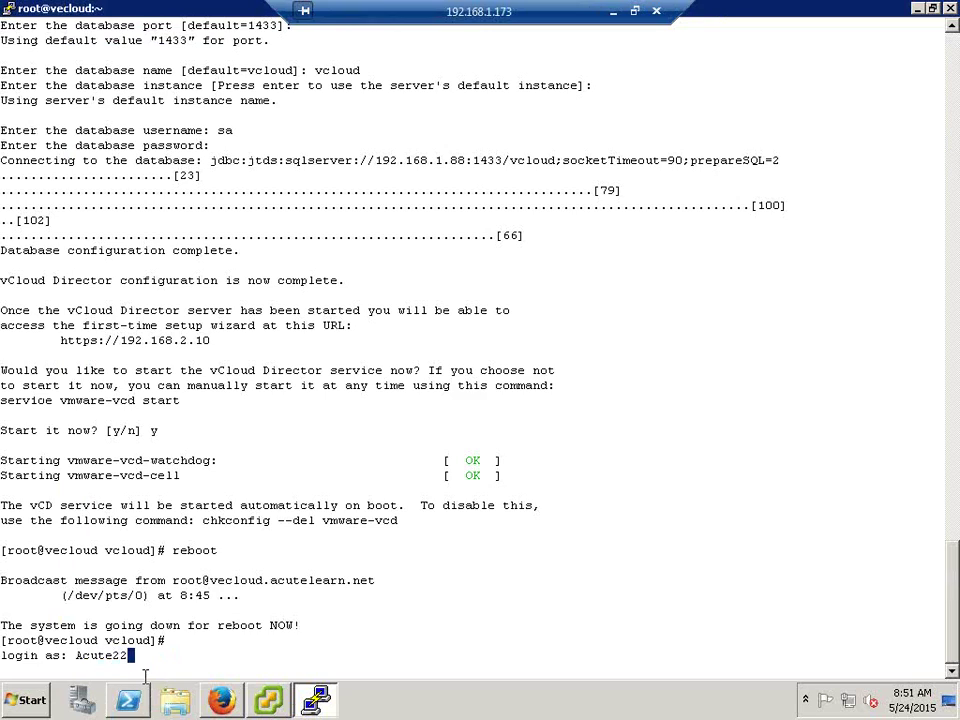
- Enter the login name and password at the restarted session's prompt, then close PowerShell
key(Return)
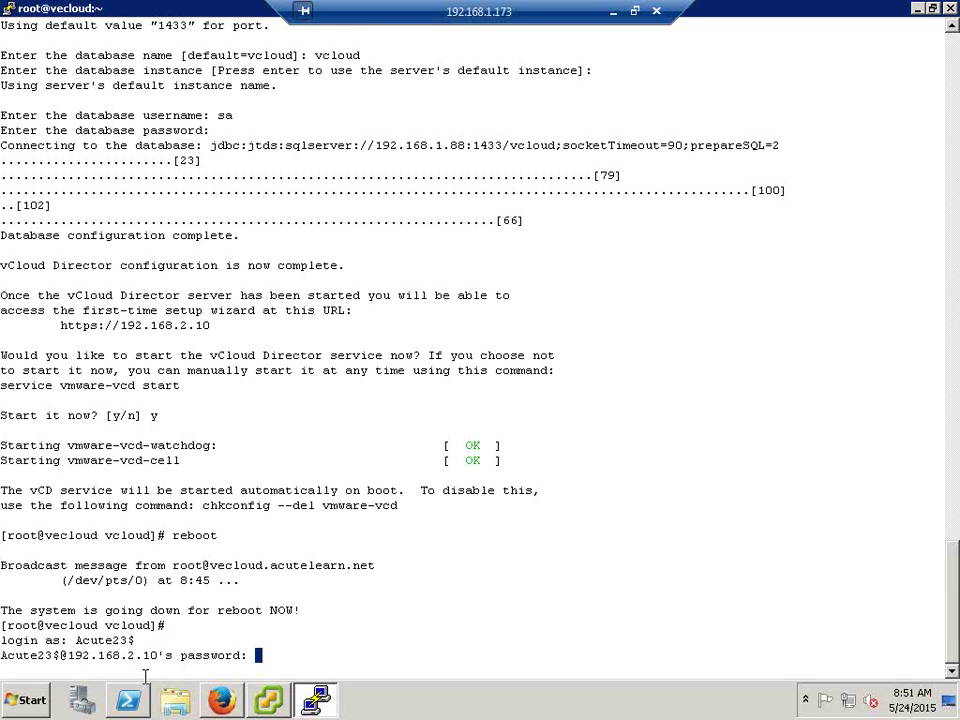
key(Return)
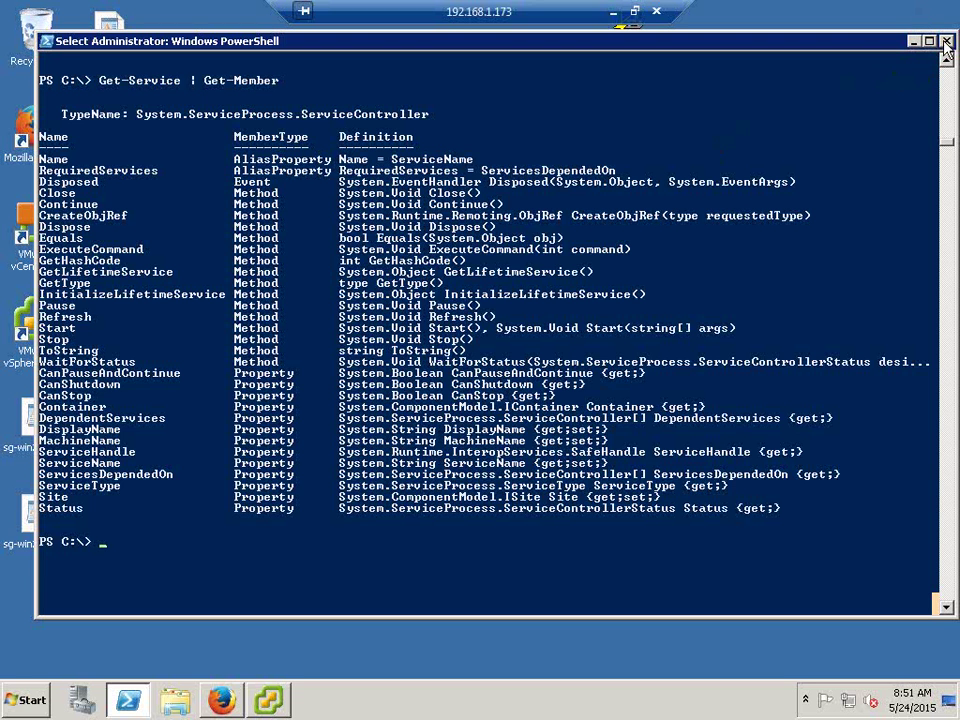
click(946, 42)
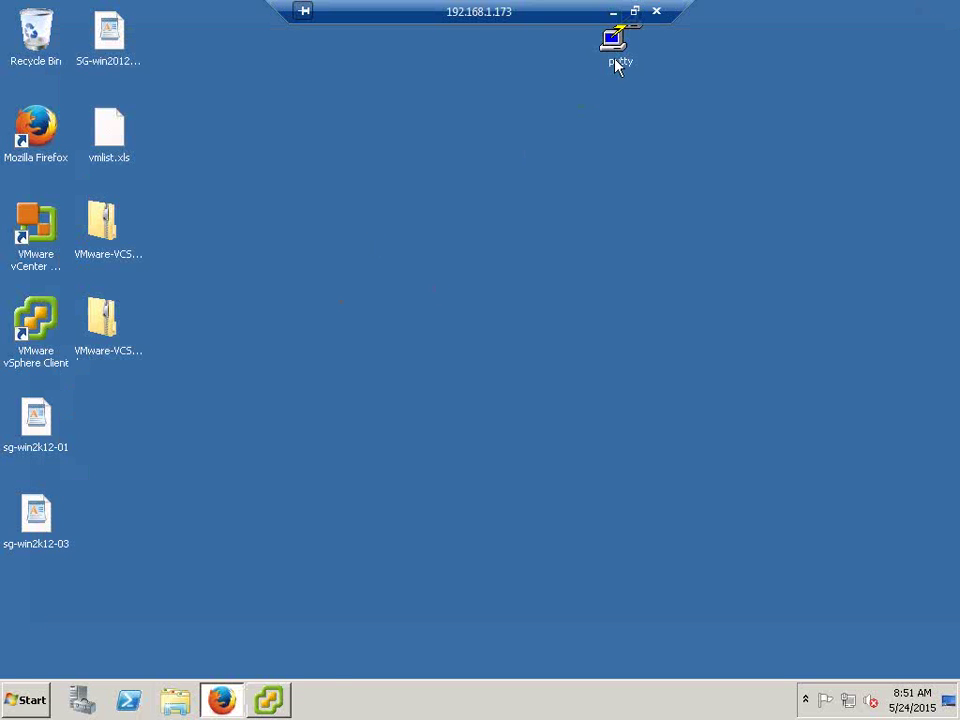
- Open a new PuTTY SSH session to 192.168.2.10 and log in as root
double_click(617, 66)
text(192.168.2.1)
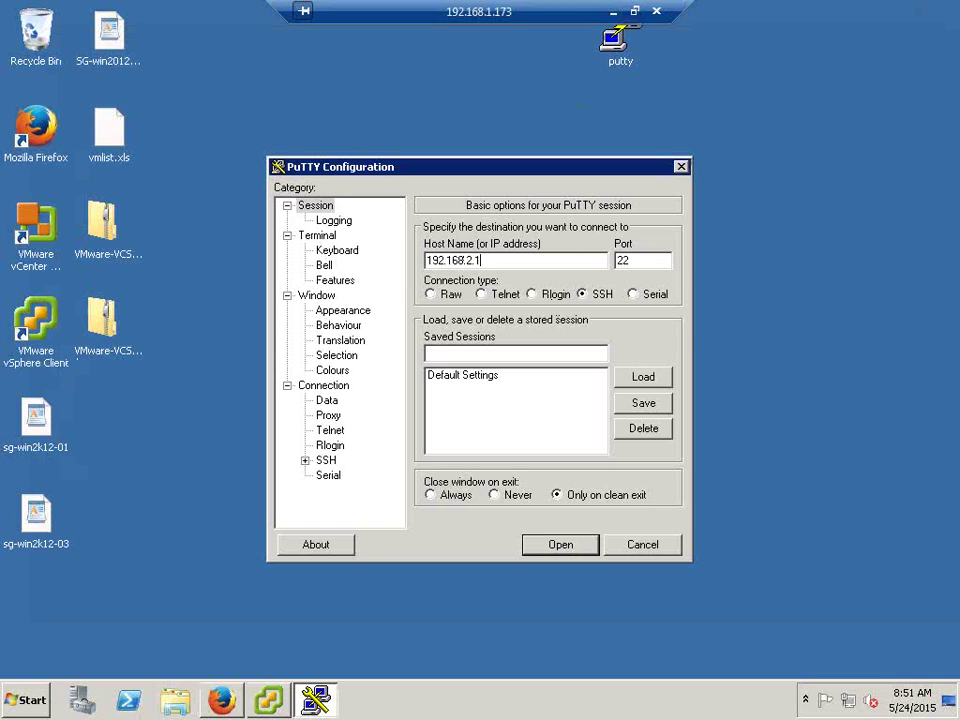
text(0)
key(Return)
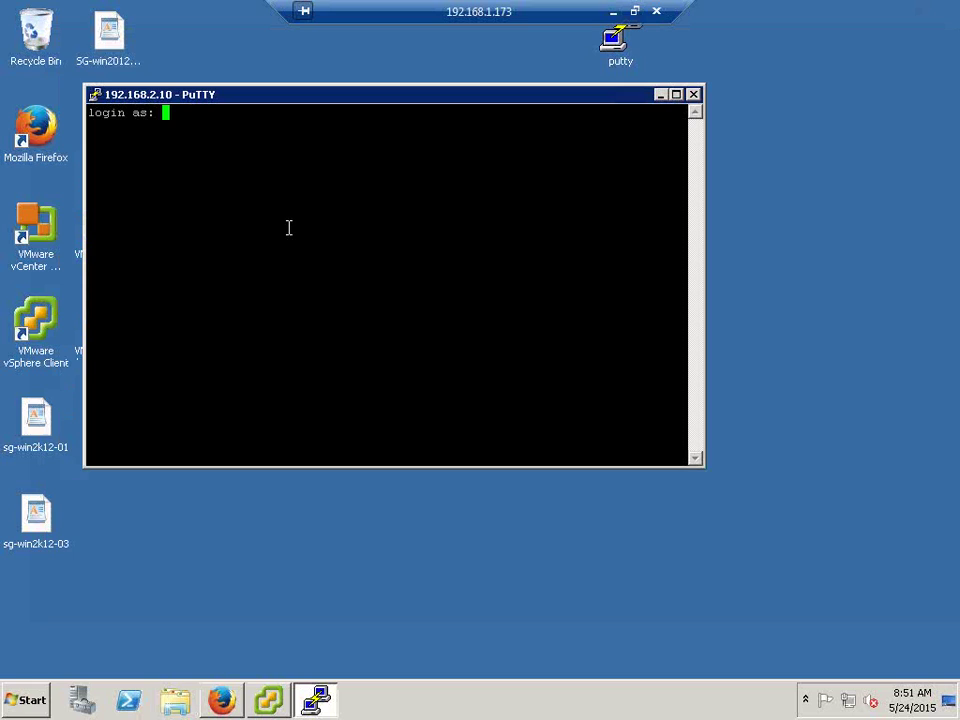
text(root)
key(Return)
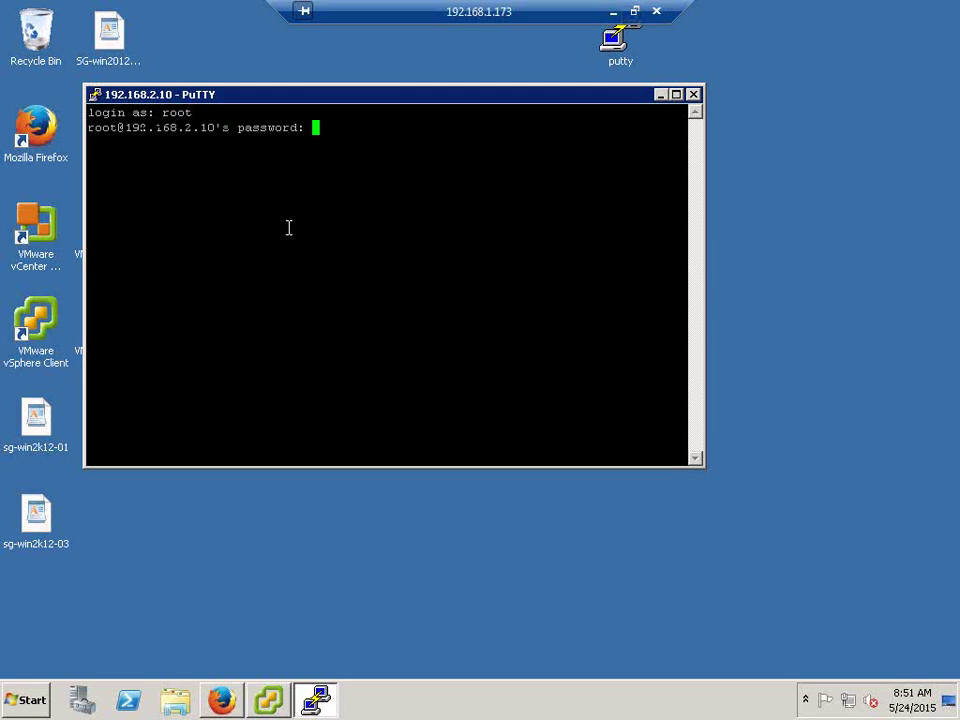
key(Return)
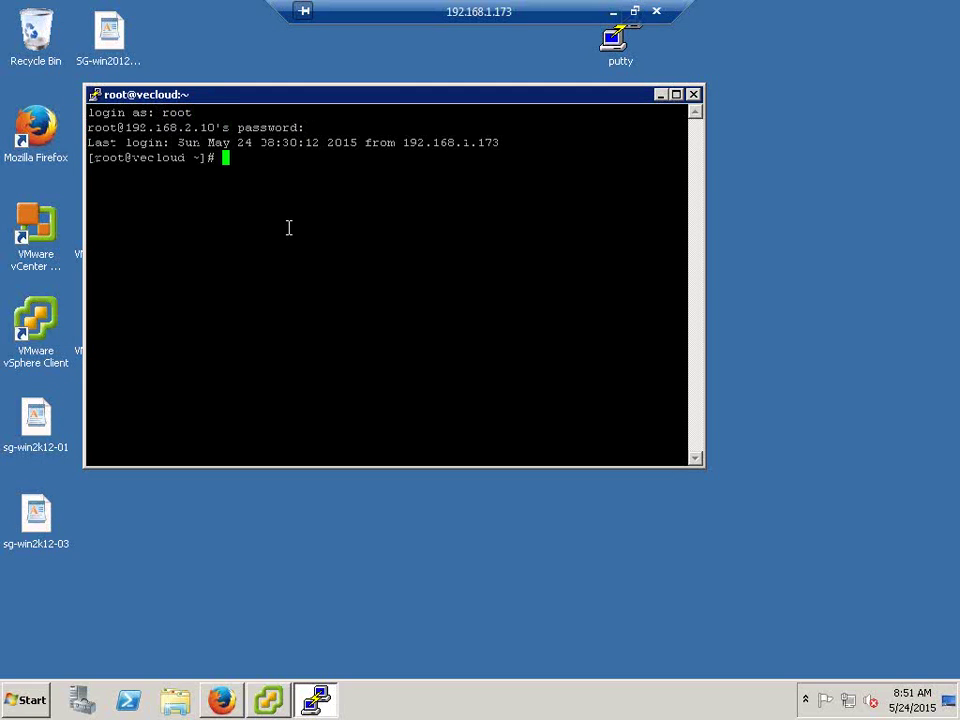
- Change the terminal font to Courier New 12 point and maximize the window
click(95, 96)
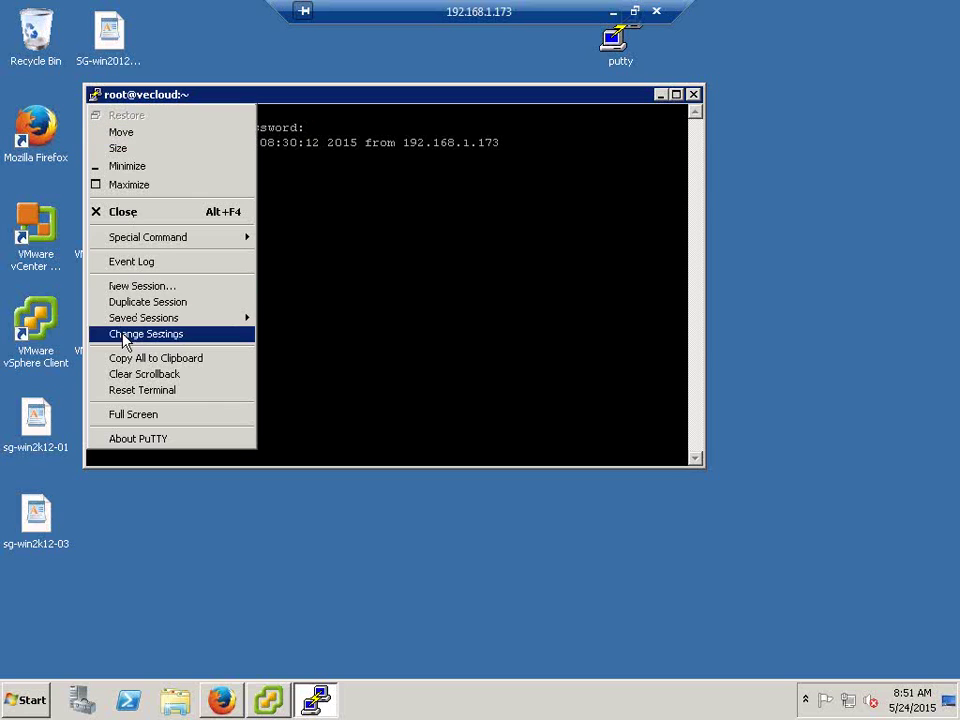
click(128, 335)
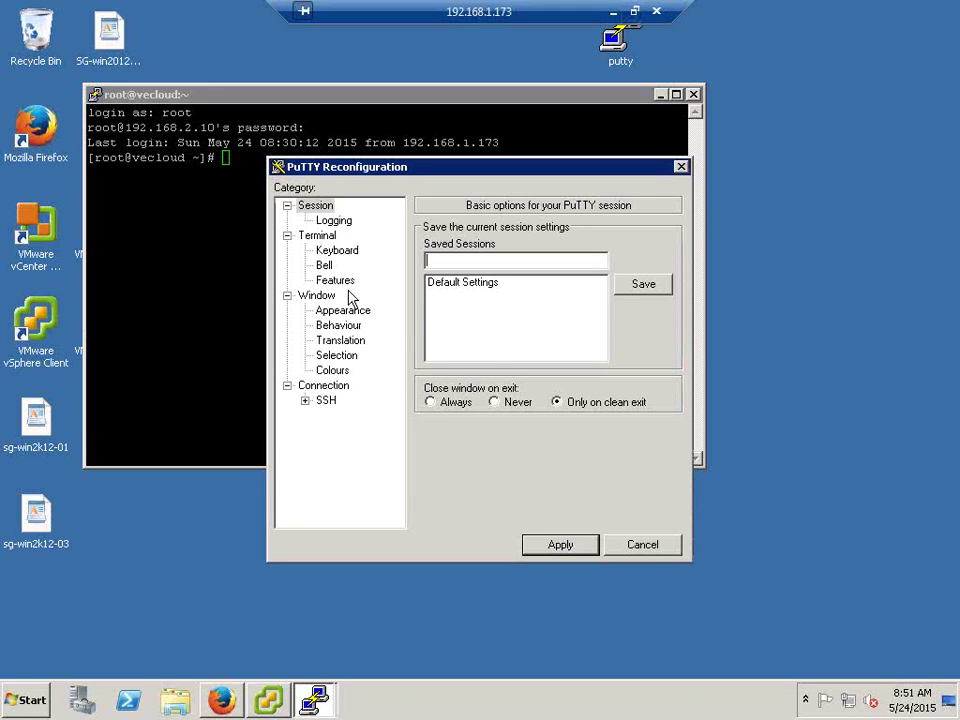
click(332, 370)
click(478, 327)
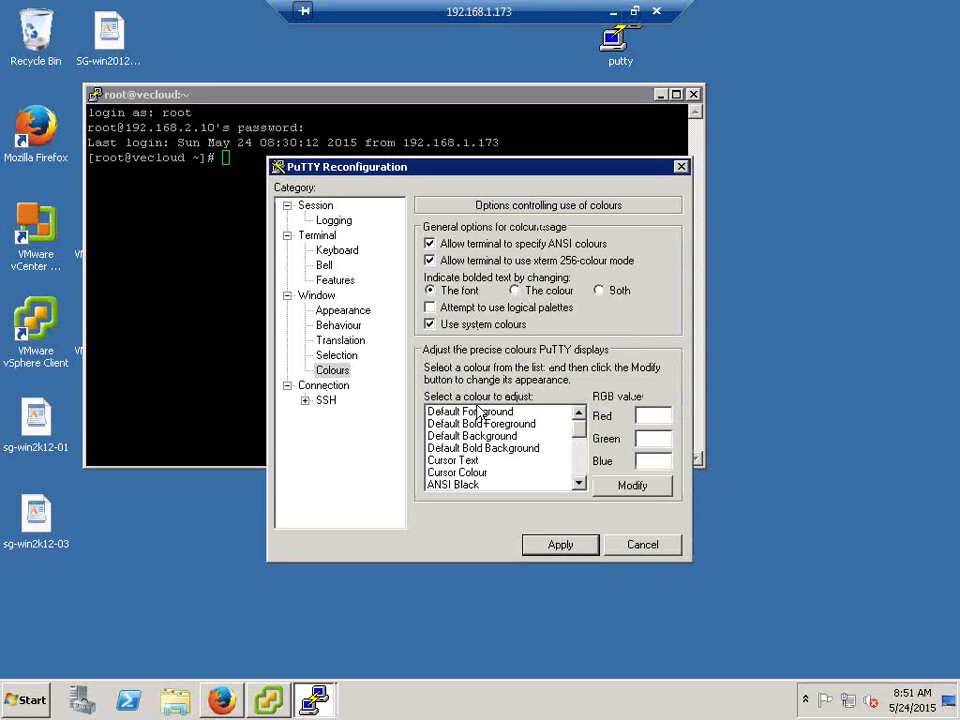
click(322, 208)
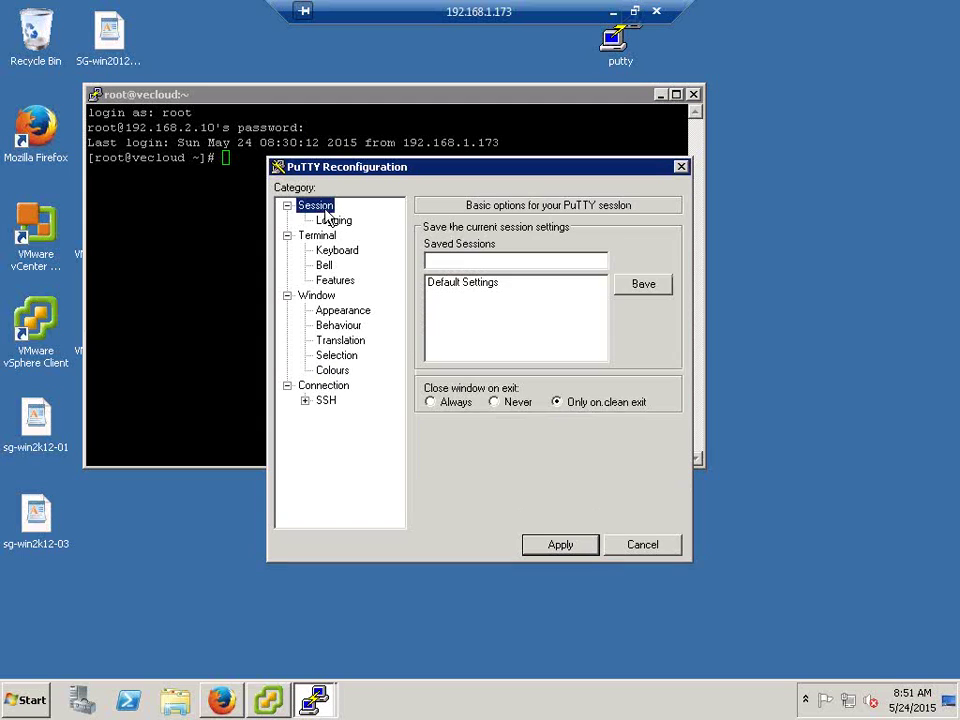
click(340, 311)
click(645, 340)
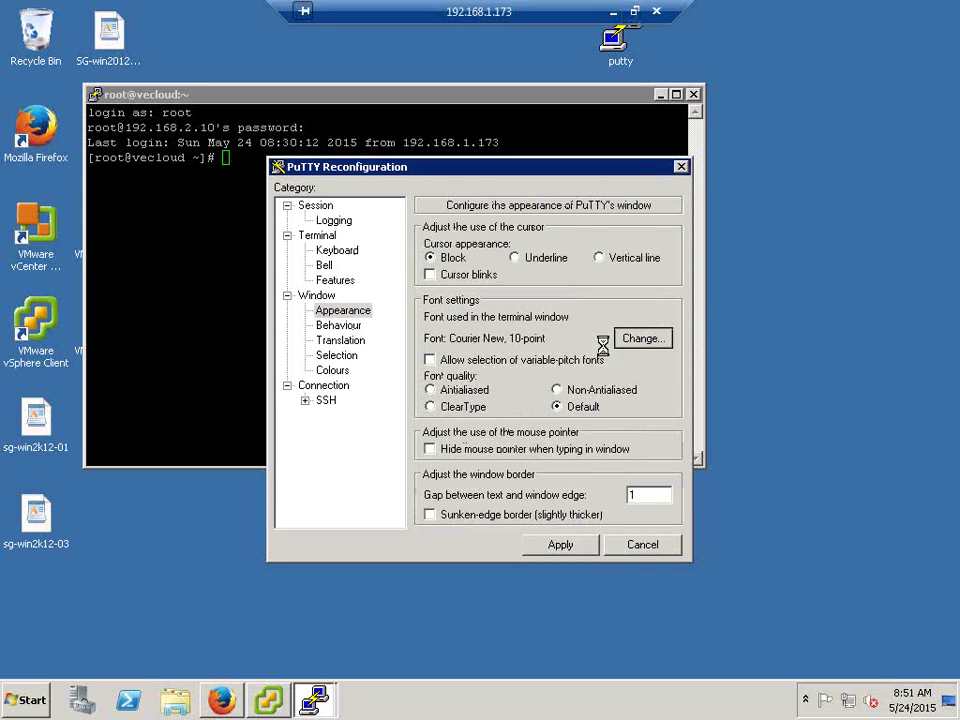
click(627, 346)
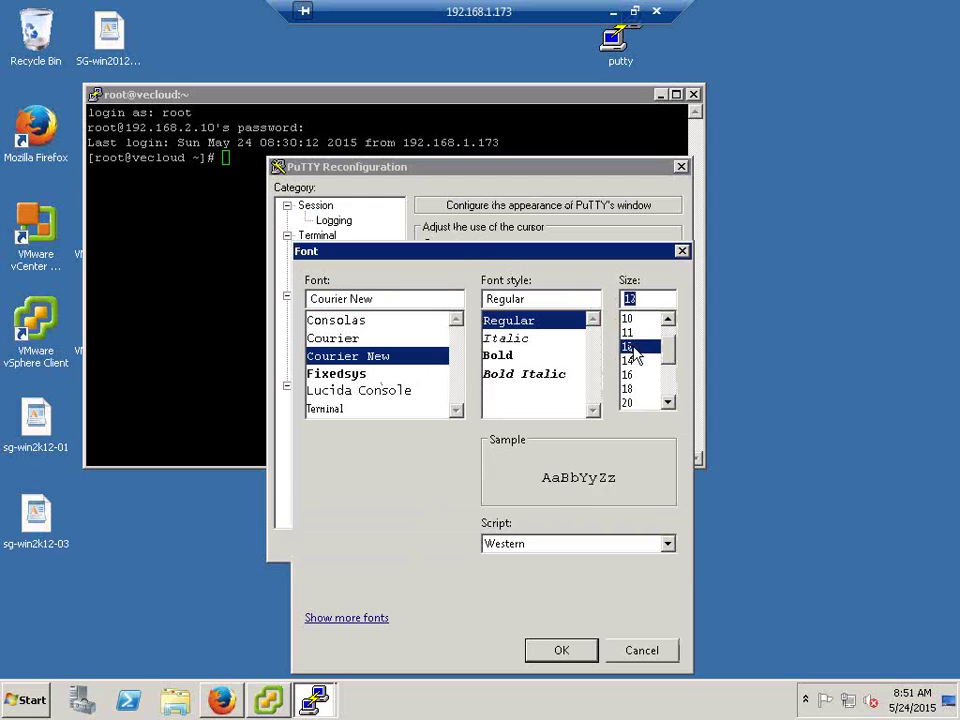
click(561, 650)
click(560, 544)
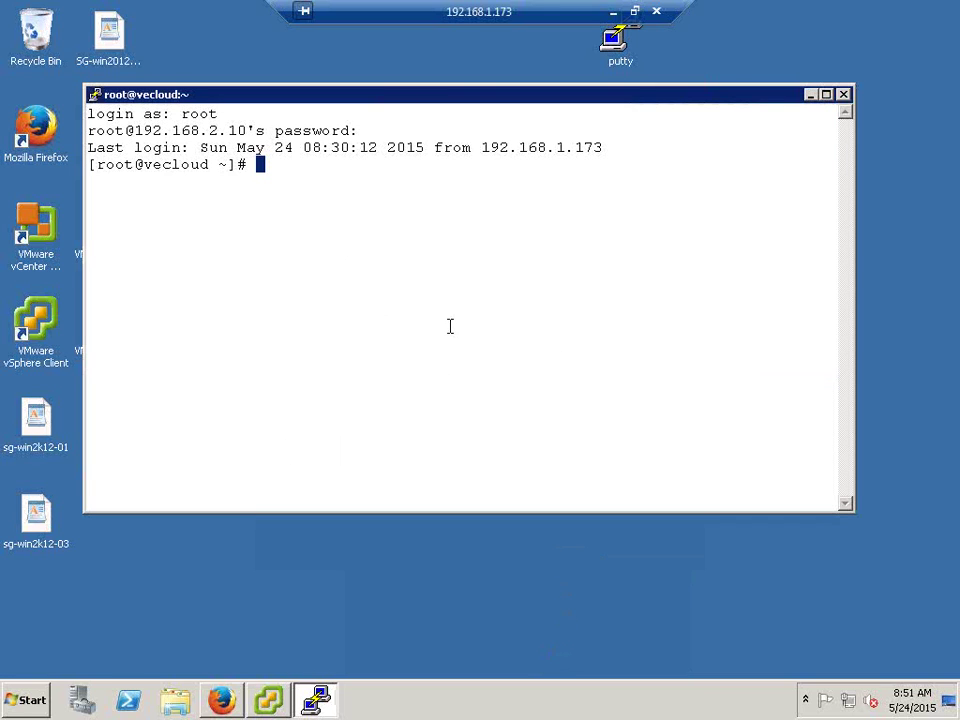
click(826, 96)
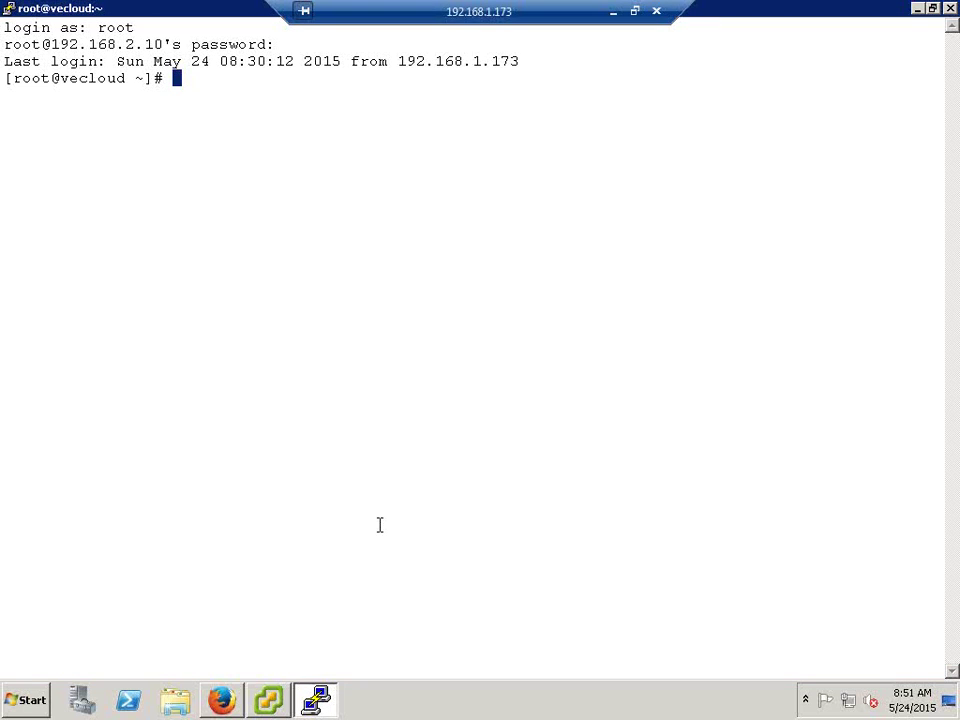
- Reload the vecloud.acutelearn.net page in Firefox
click(221, 700)
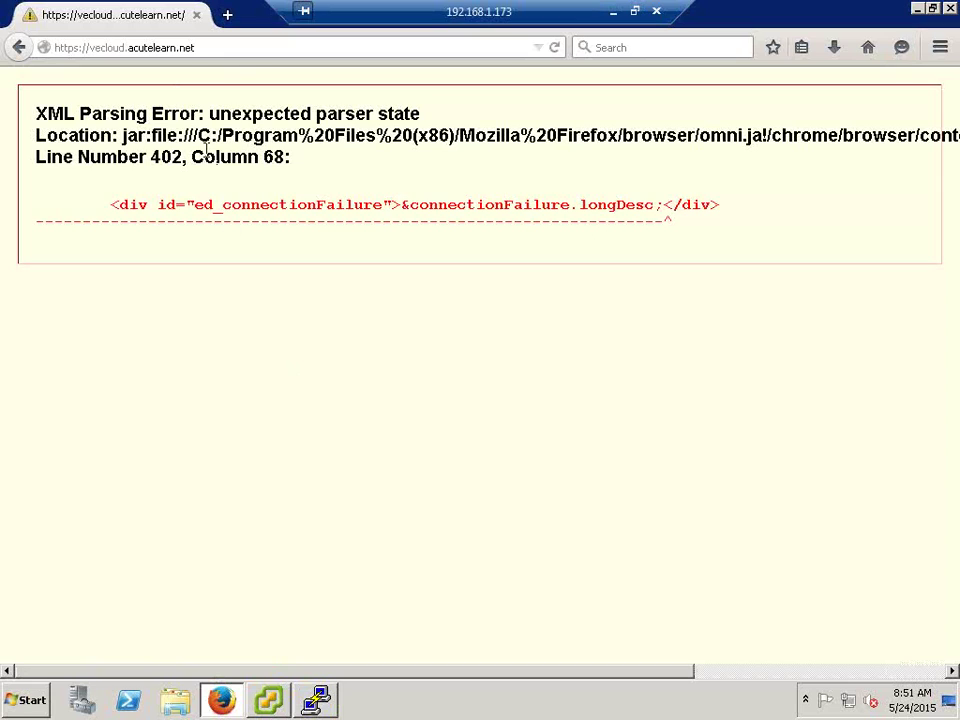
click(250, 50)
key(Return)
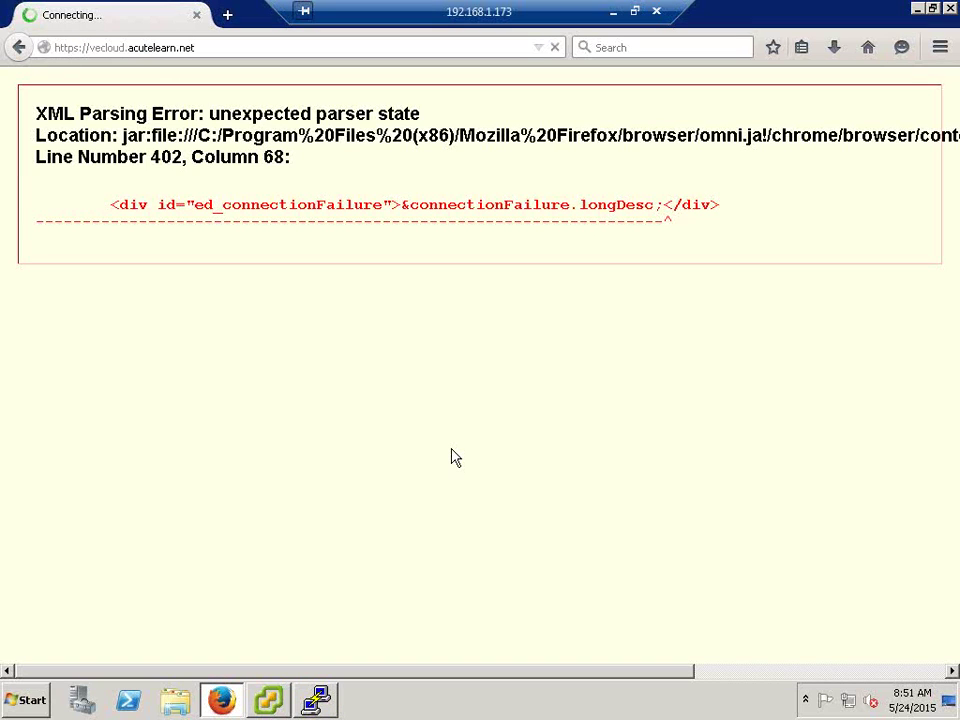
- Ping vecloud.acutelearn.net from a Command Prompt, getting replies from 192.168.2.10, then close it
click(25, 700)
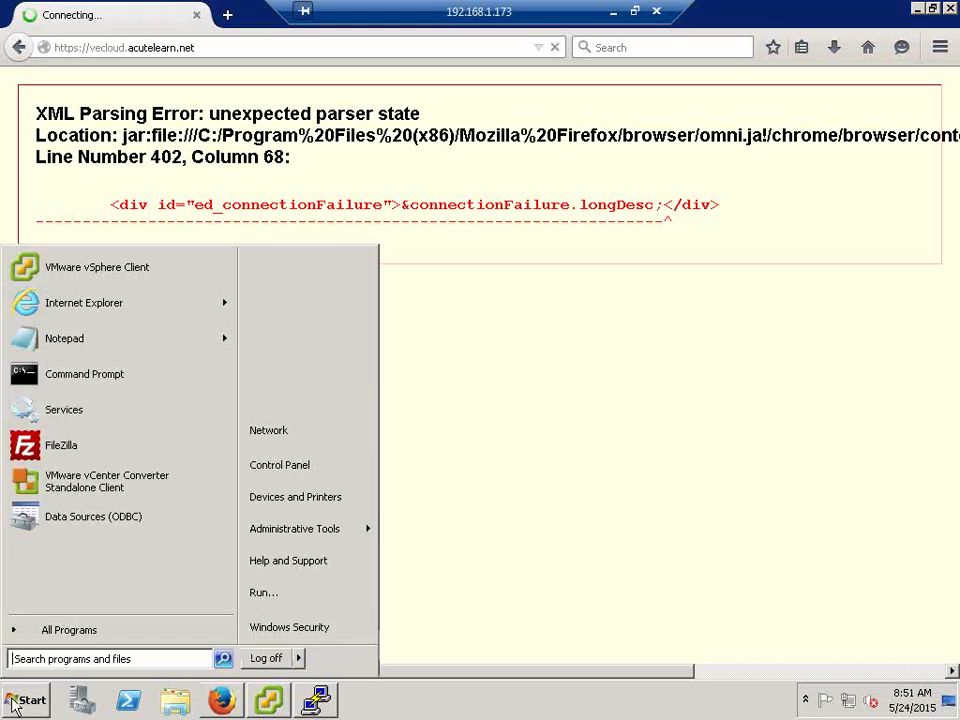
click(73, 385)
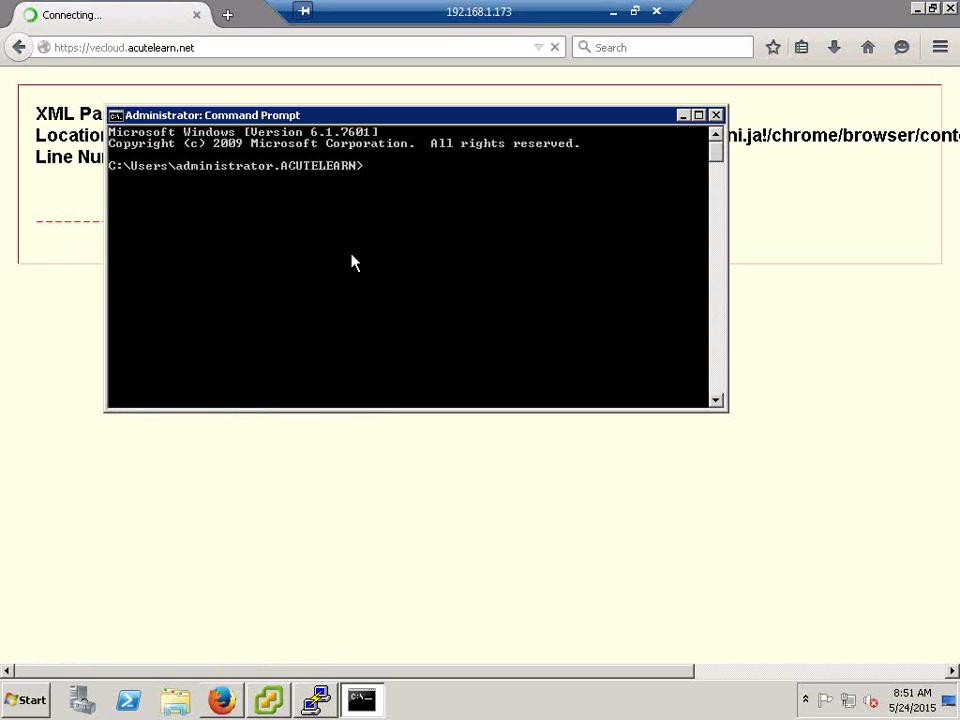
text(ping vecloud.acutelearn.net)
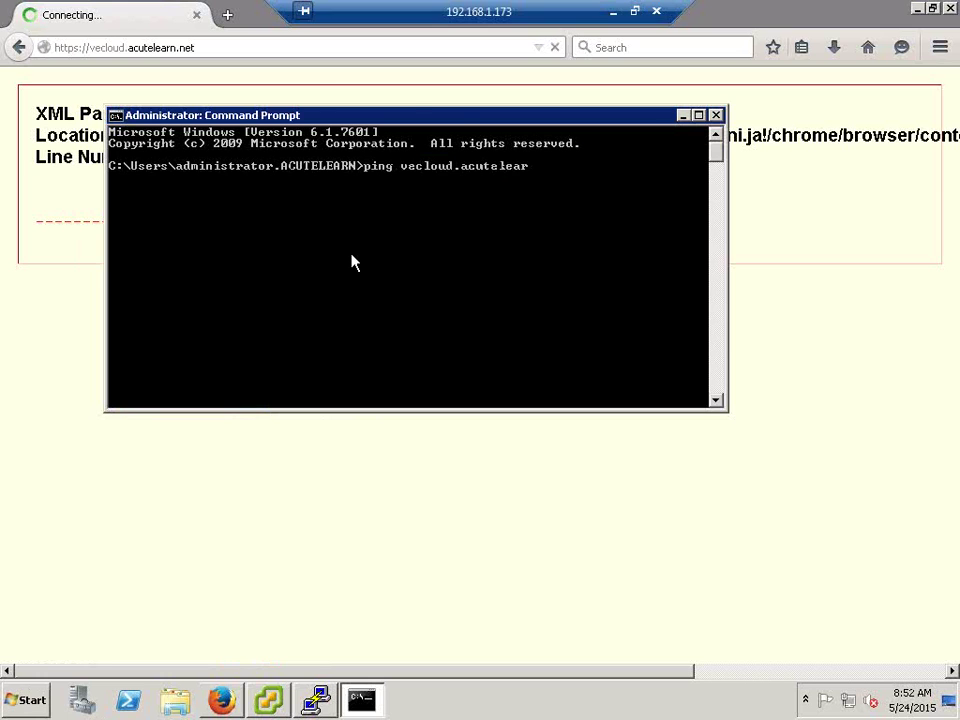
key(Return)
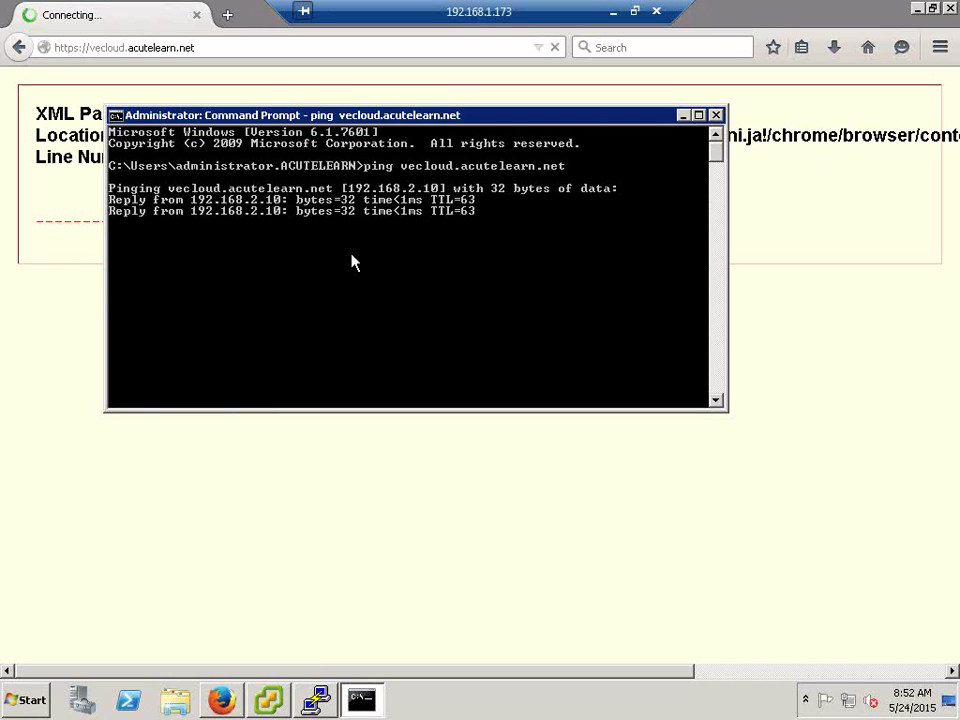
key(ctrl+c)
click(716, 115)
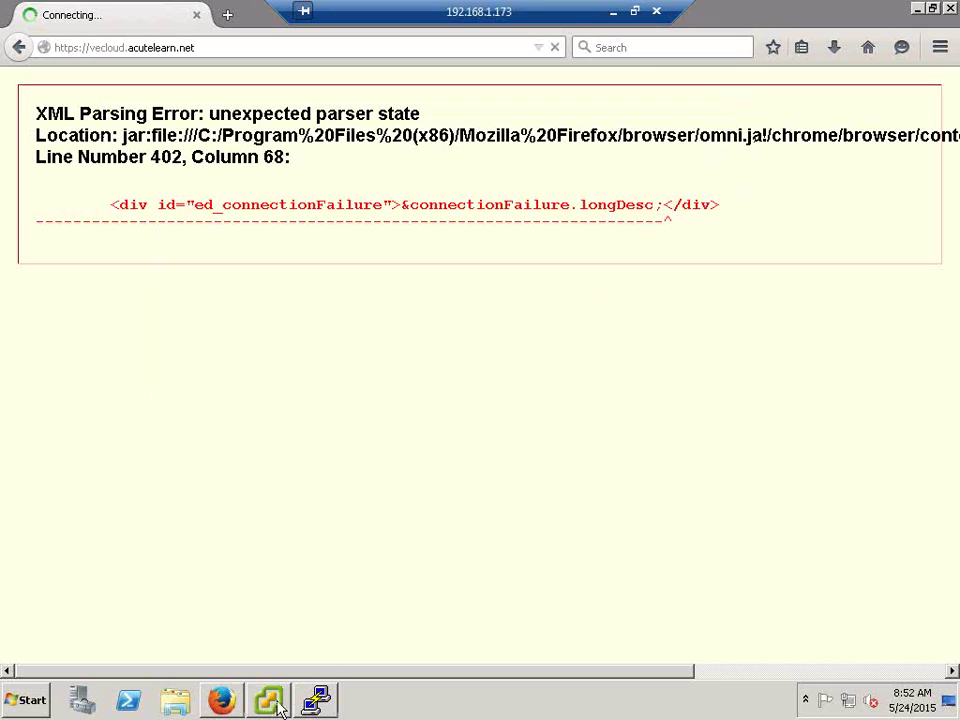
- Restore the PuTTY window and change into /opt/vmware/vcloud-director
click(316, 700)
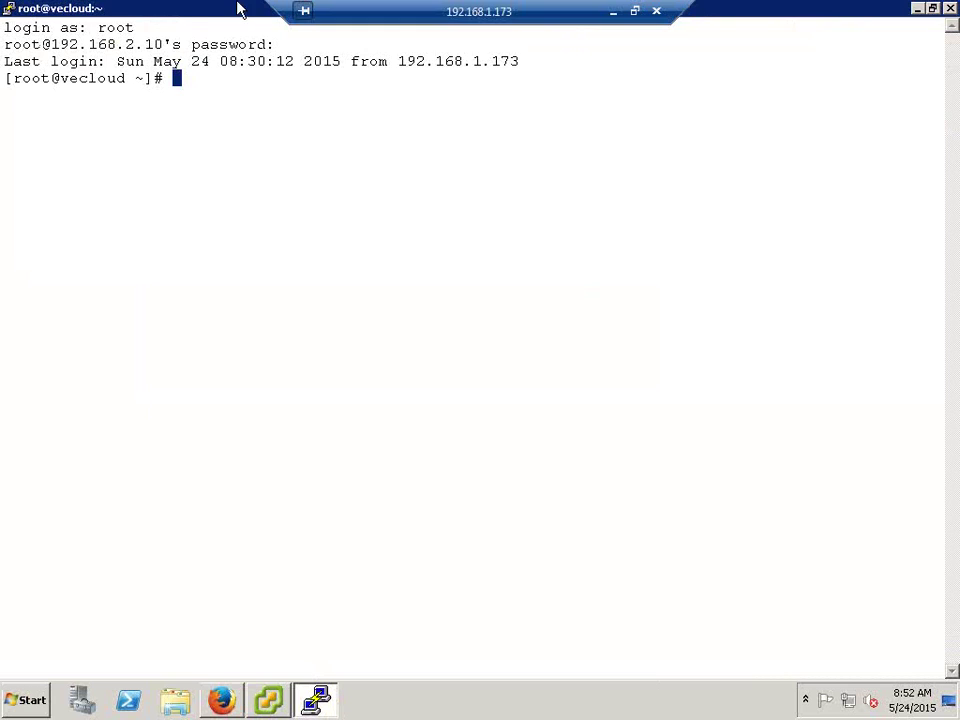
double_click(238, 8)
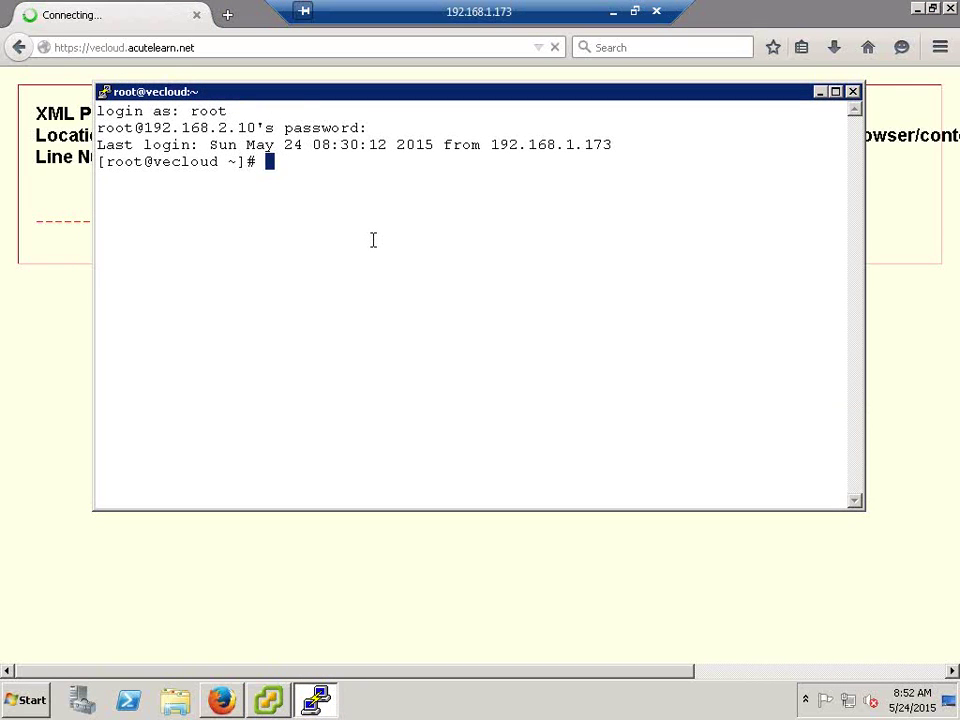
text(cd /opt/vm)
key(Tab)
text(v)
key(Tab)
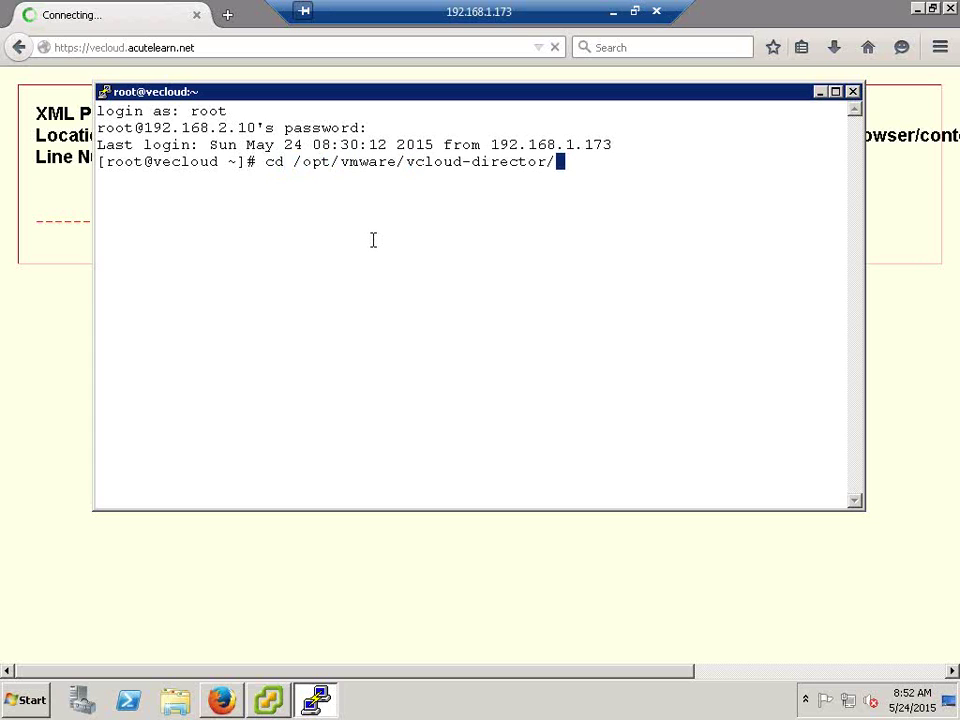
key(Return)
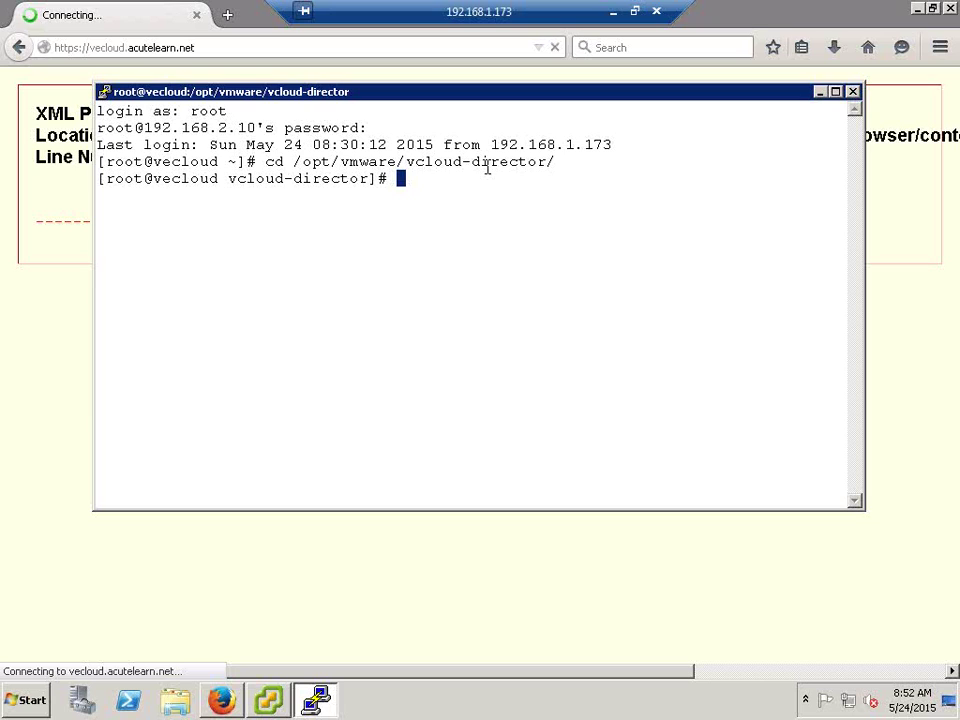
- List the logs folder, print cell.log in a maximized terminal, then minimize PuTTY
text(dir)
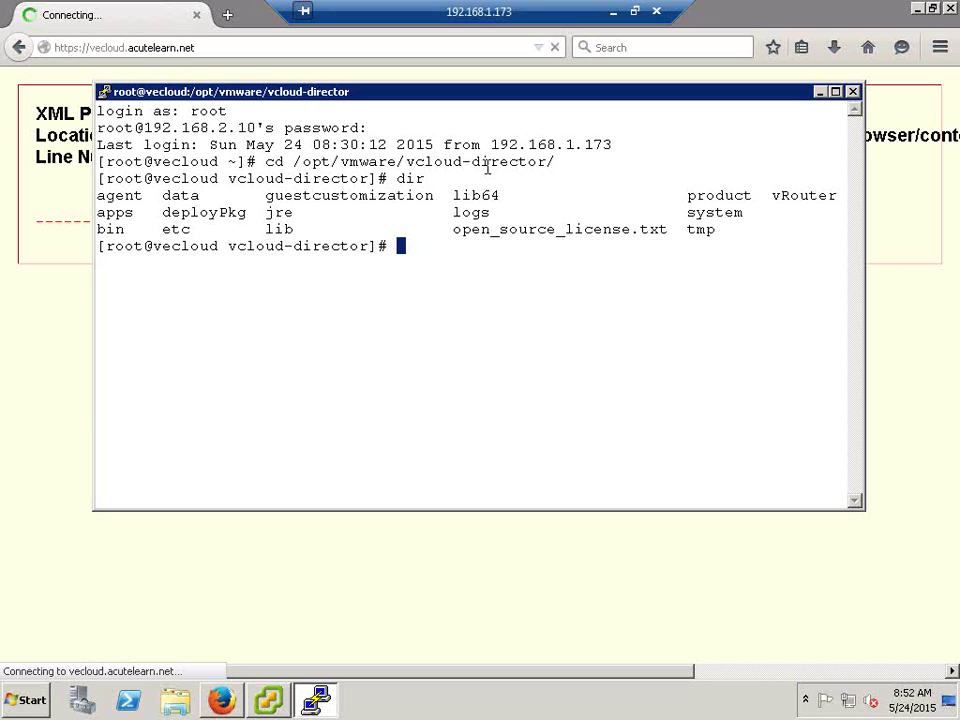
text(cd logs/)
key(Return)
text(dir)
key(Return)
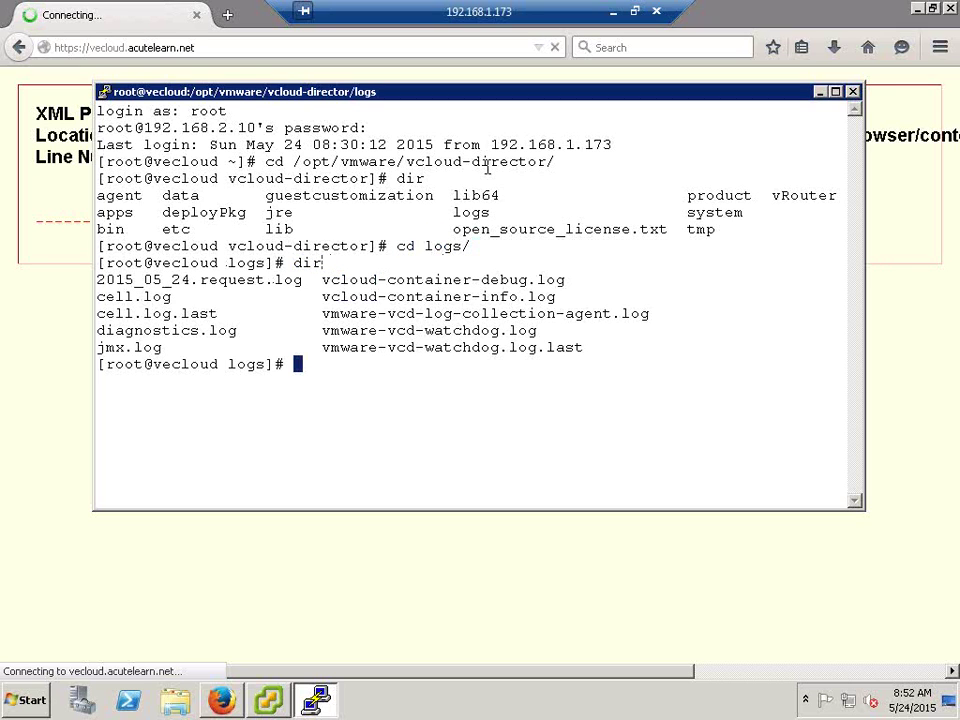
text(cat cell.log)
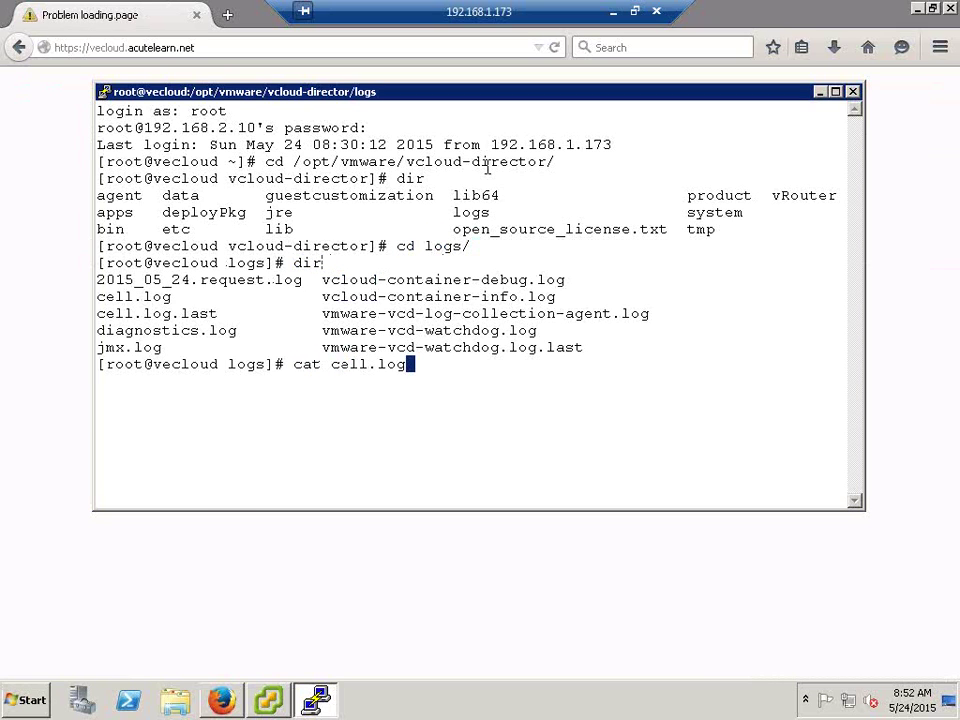
key(Return)
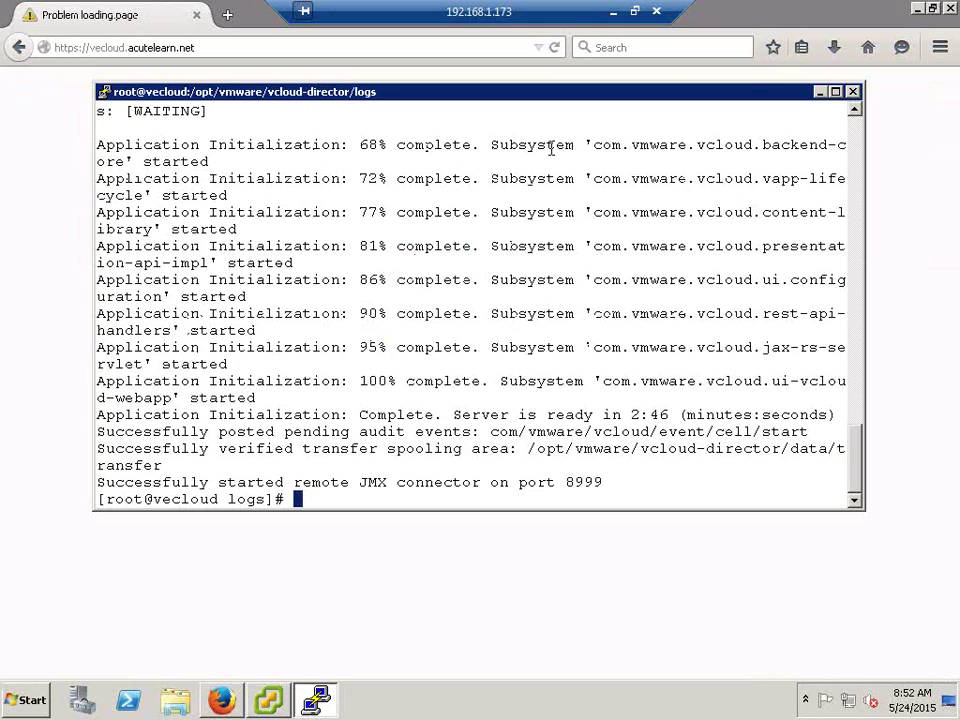
click(837, 92)
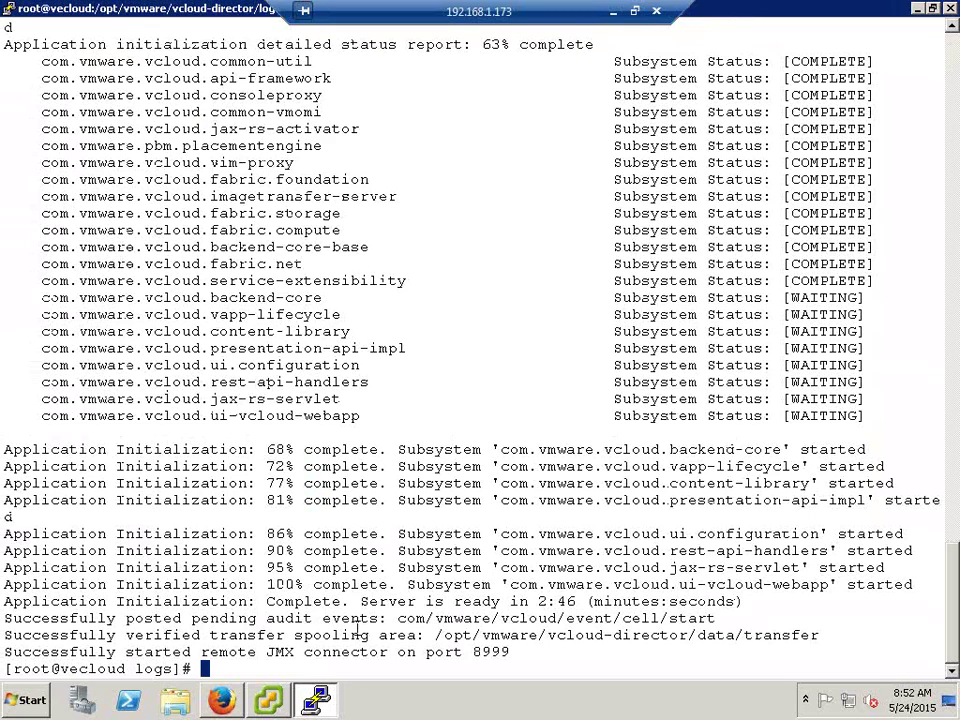
click(917, 8)
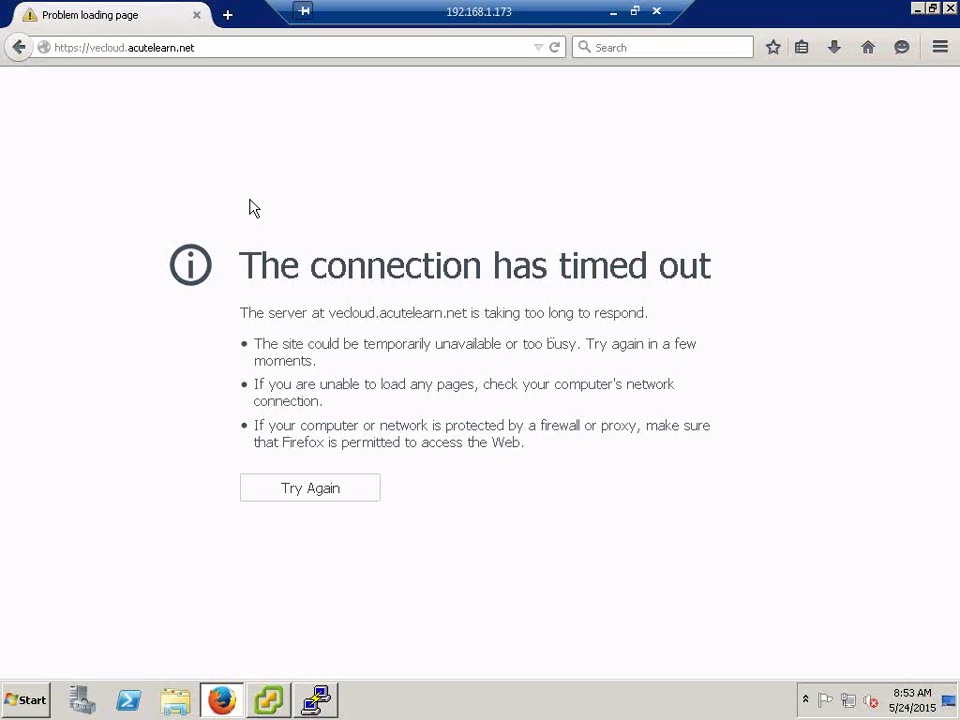
- Retry loading vecloud.acutelearn.net in Firefox, then launch Internet Explorer from Start
click(242, 55)
key(Return)
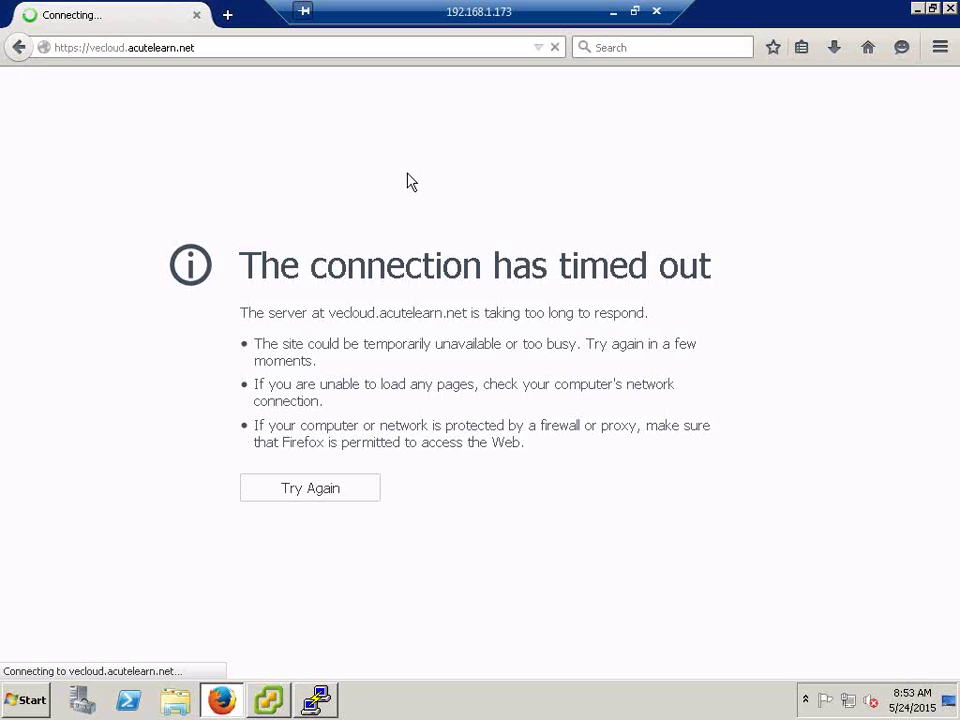
click(26, 700)
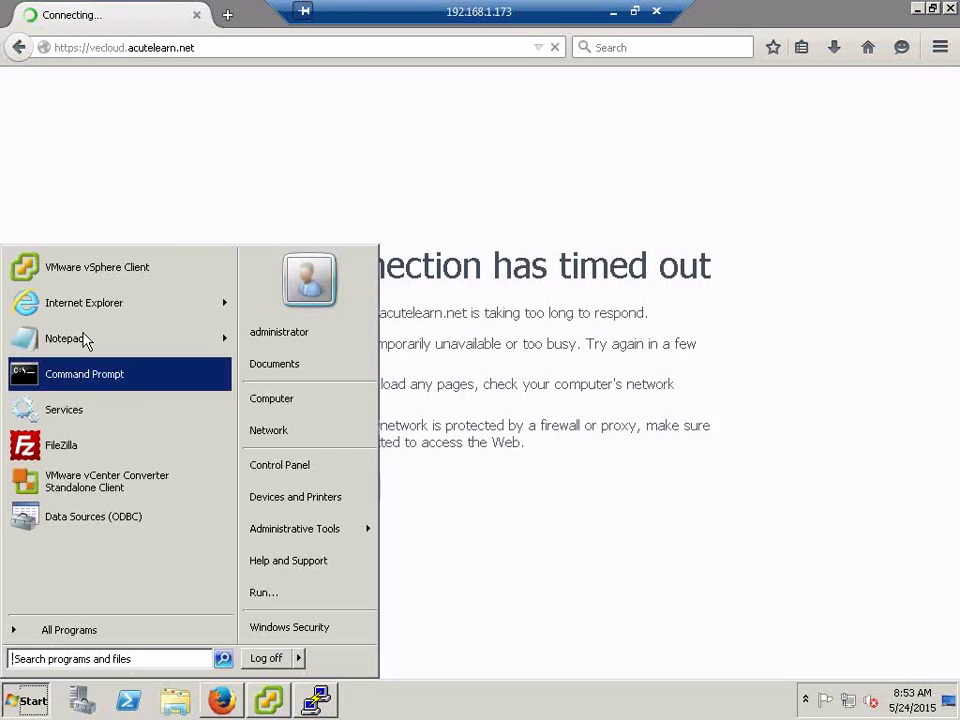
click(96, 302)
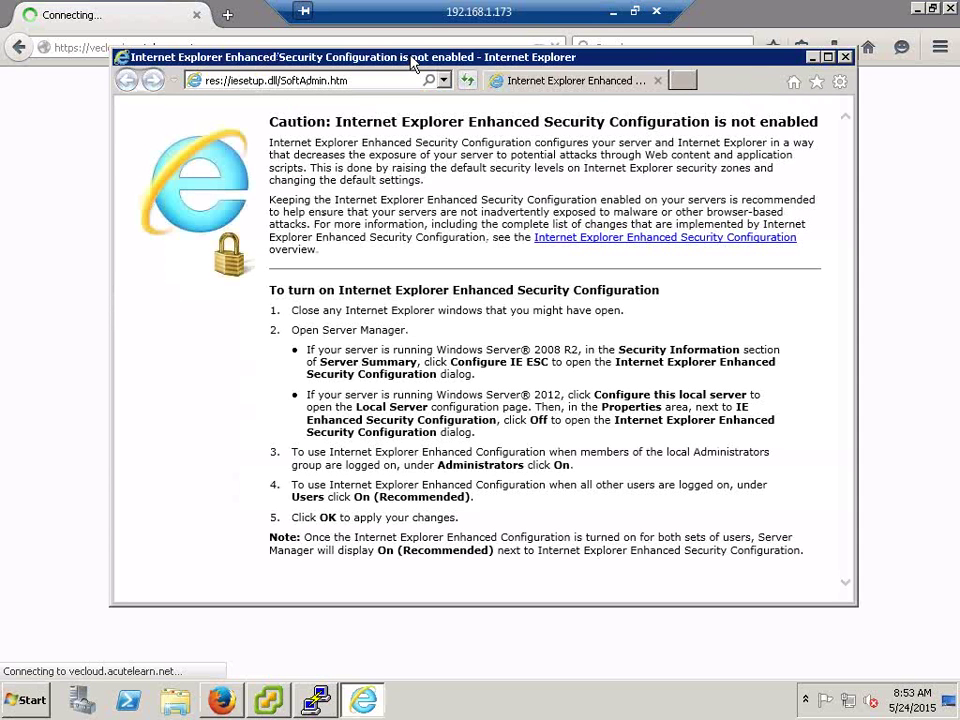
double_click(415, 57)
click(283, 32)
text(h)
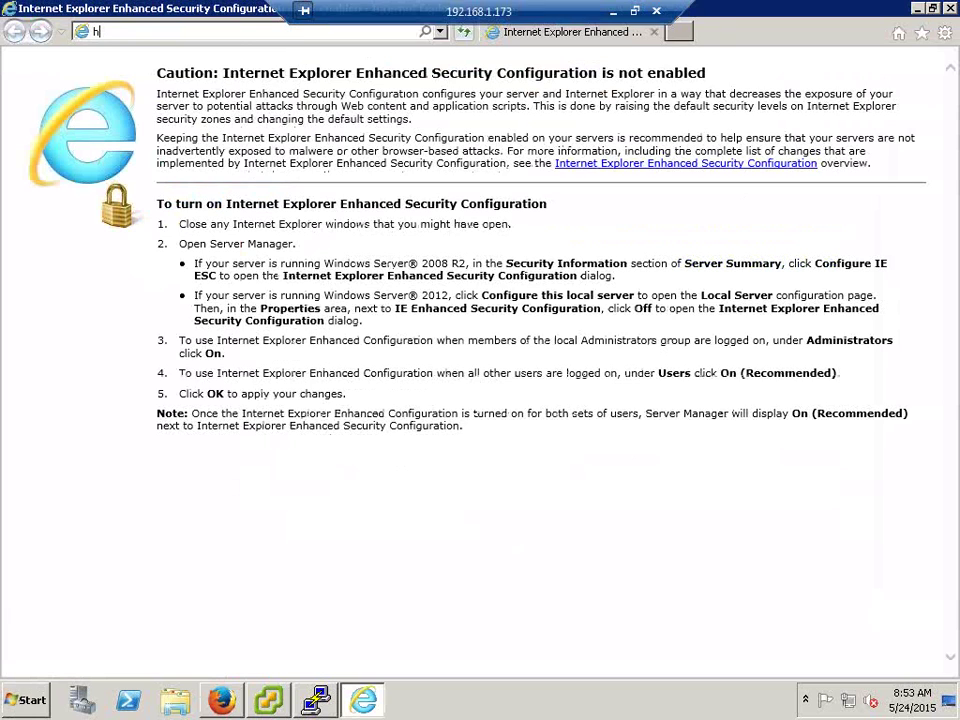
text(ttps://vecloud.acutelearn.net)
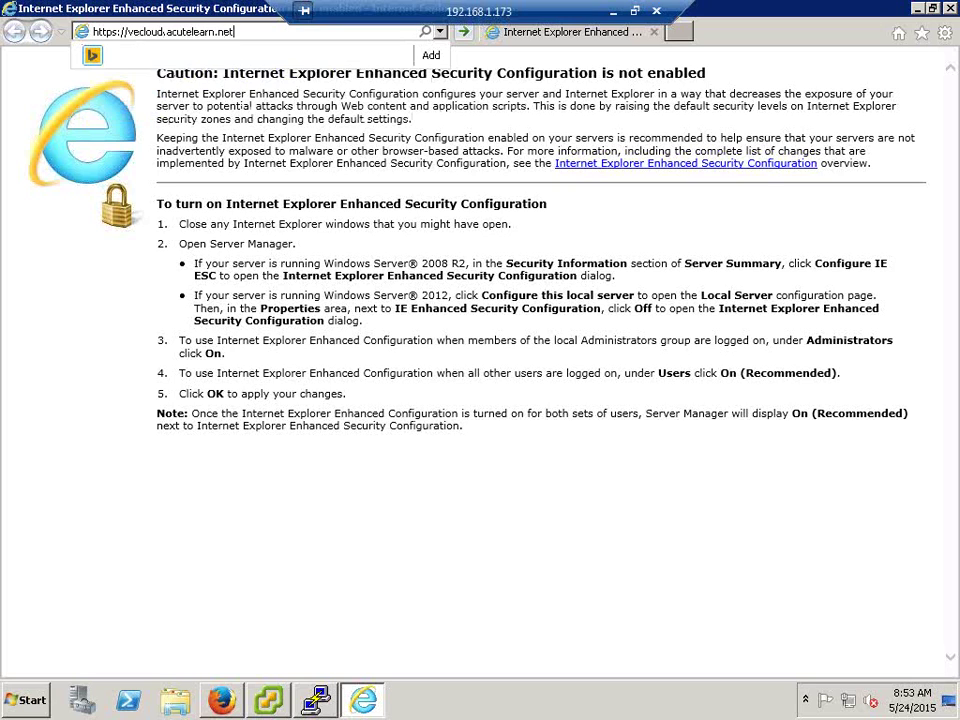
key(Return)
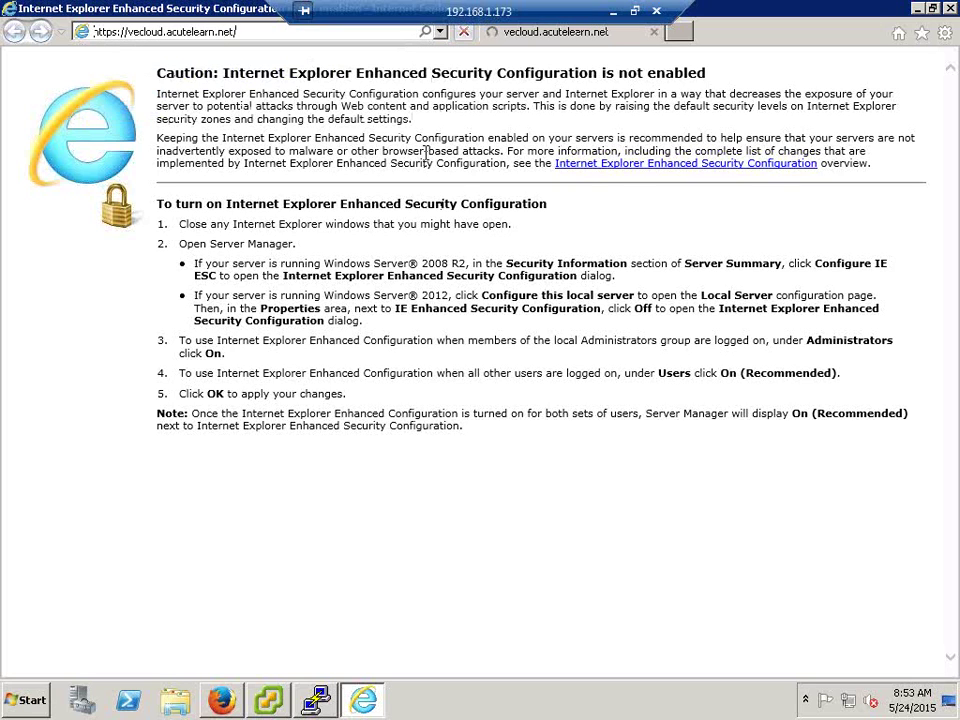
- Print cell.log again in PuTTY, review its output, then minimize the terminal
key(alt+Tab)
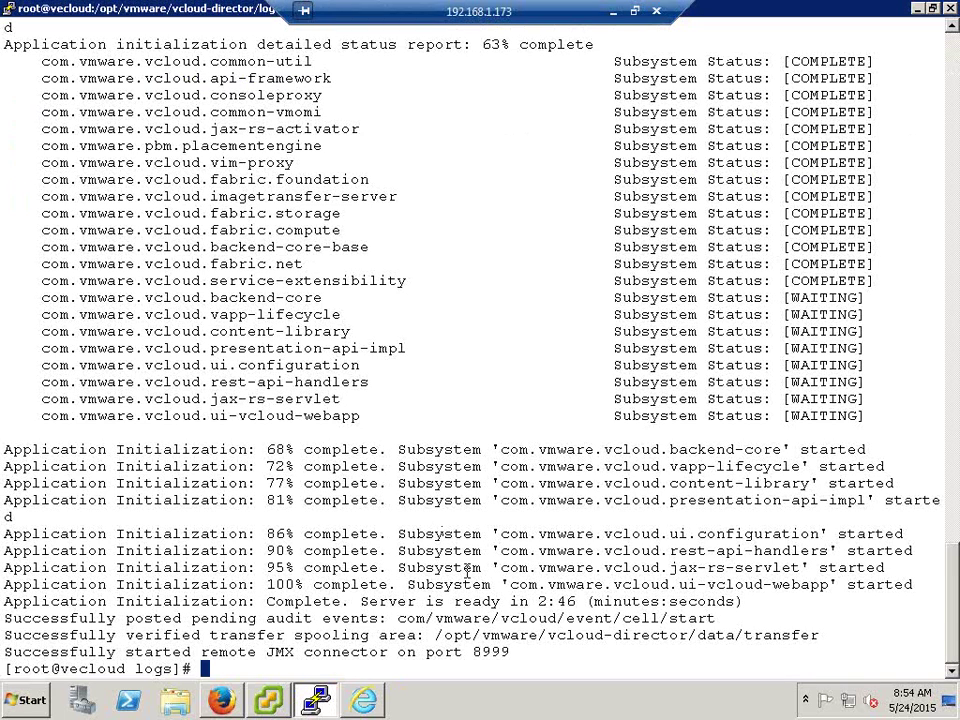
text(cat cell.log)
key(BackSpace)
key(BackSpace)
key(BackSpace)
key(BackSpace)
key(BackSpace)
key(BackSpace)
key(BackSpace)
key(BackSpace)
key(BackSpace)
key(BackSpace)
key(BackSpace)
key(BackSpace)
text(cat cell.log)
key(Return)
scroll(513, 555, down, 19)
scroll(513, 555, up, 19)
scroll(513, 555, down, 13)
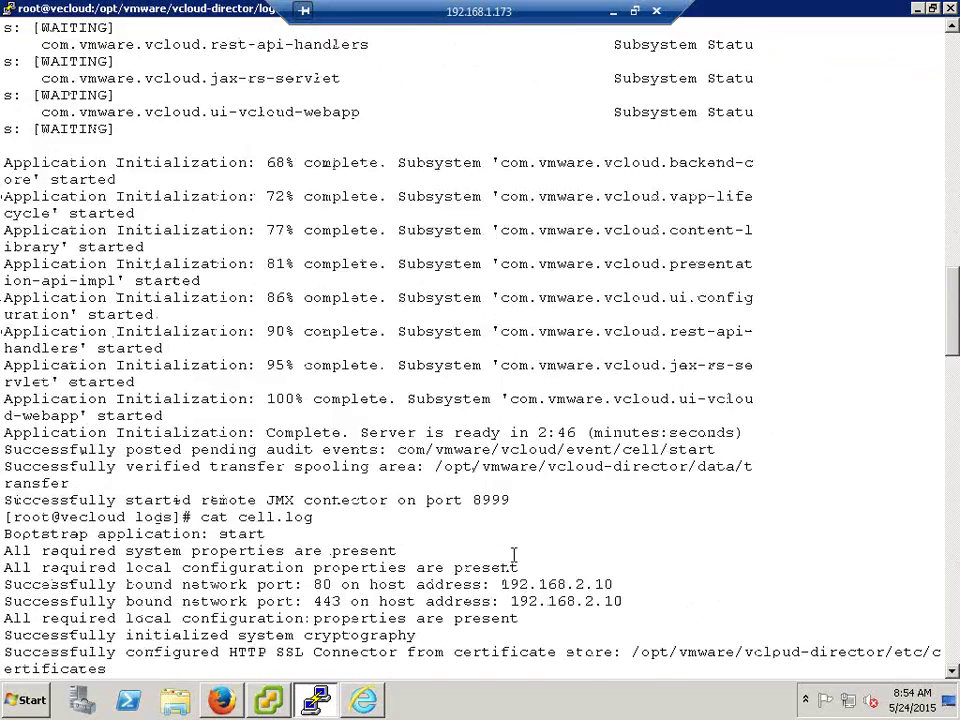
scroll(513, 555, down, 15)
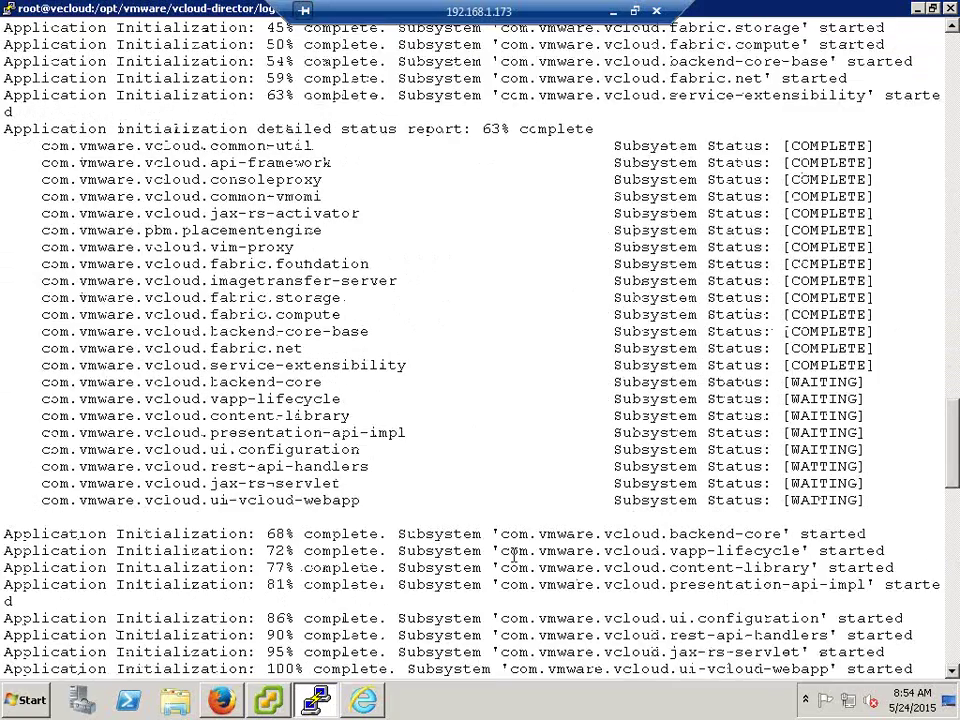
scroll(513, 555, down, 2)
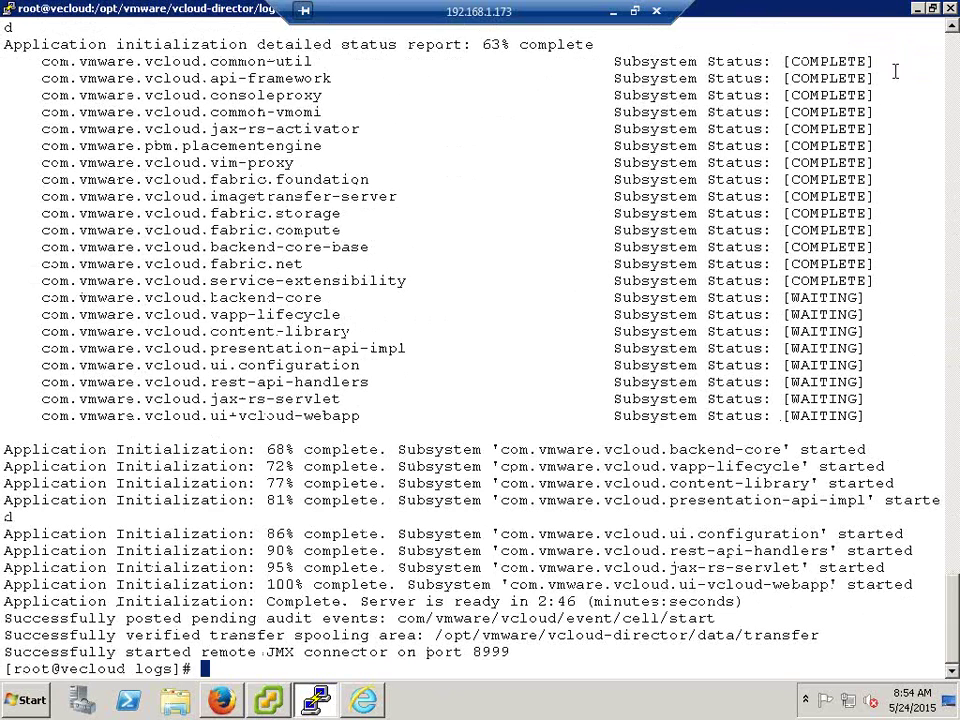
click(917, 9)
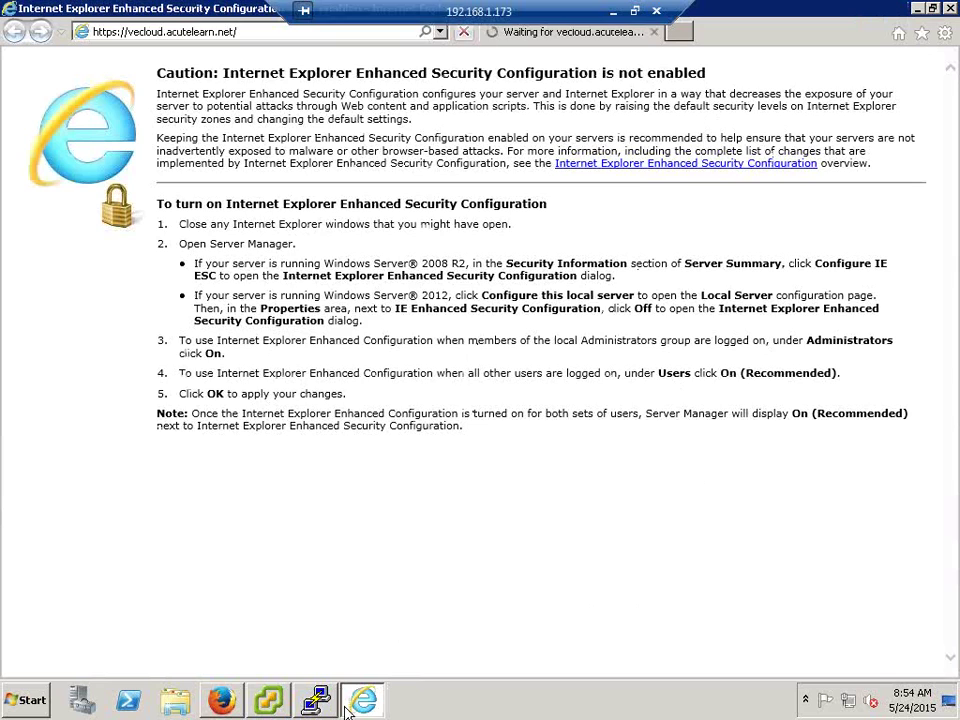
- Close Firefox with its timed-out page and reload the vecloud page in Internet Explorer
click(221, 700)
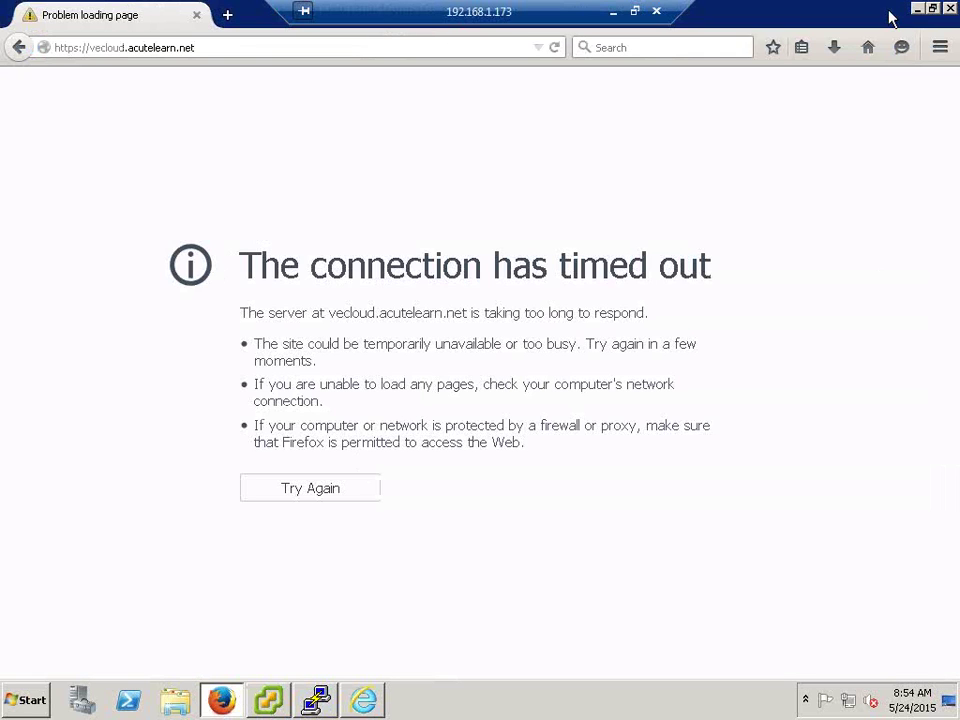
click(950, 8)
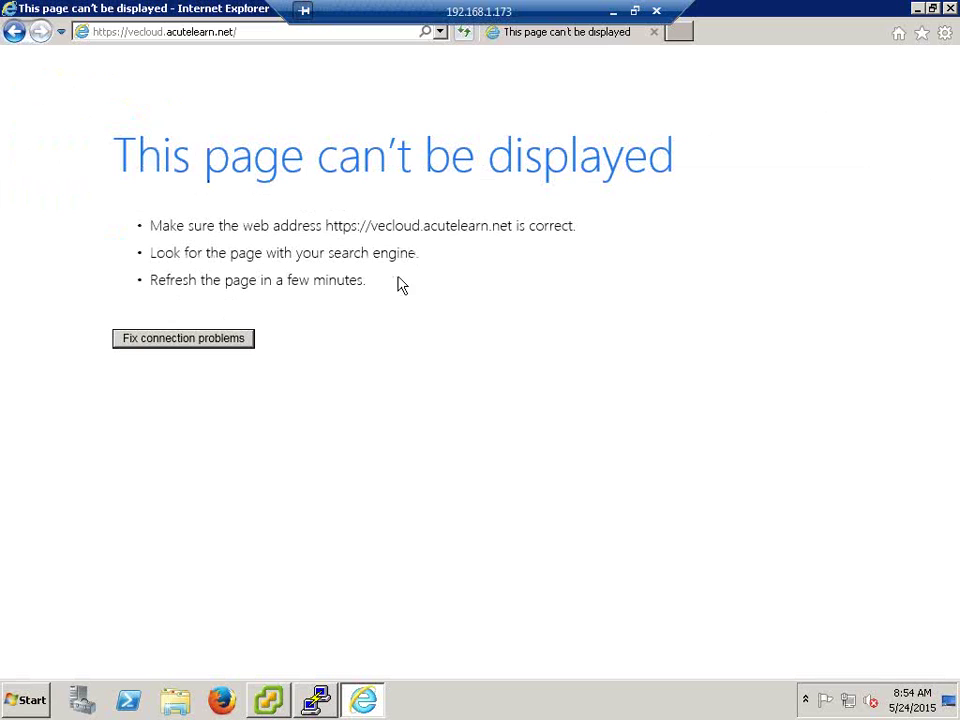
click(461, 36)
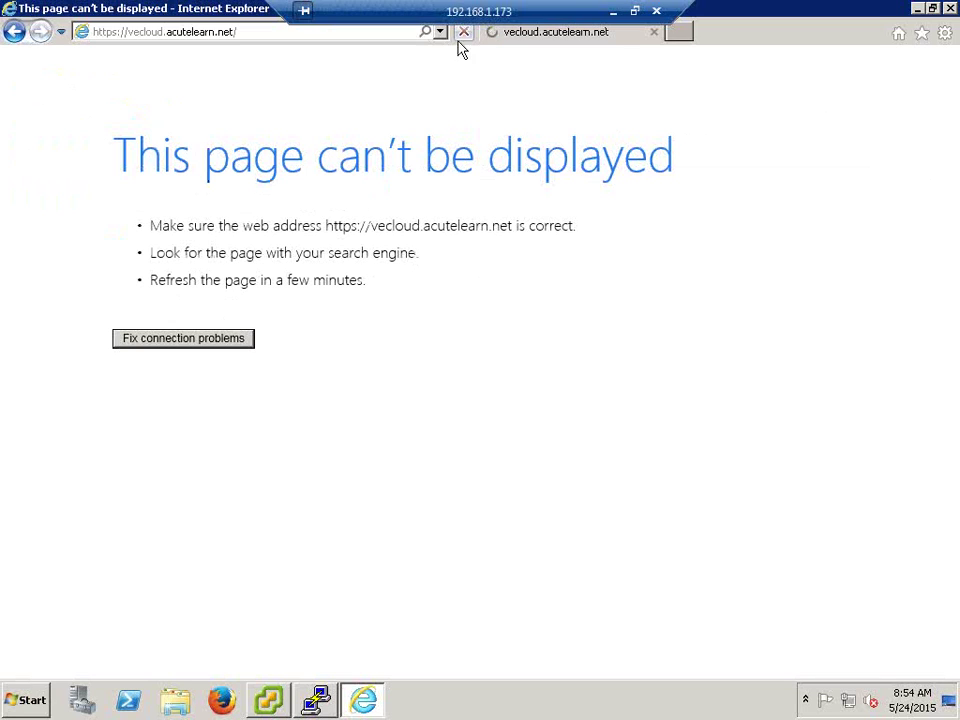
- Select the vecloud.acutelearn.net host name in the address bar, then return to PuTTY
click(227, 32)
click(129, 32)
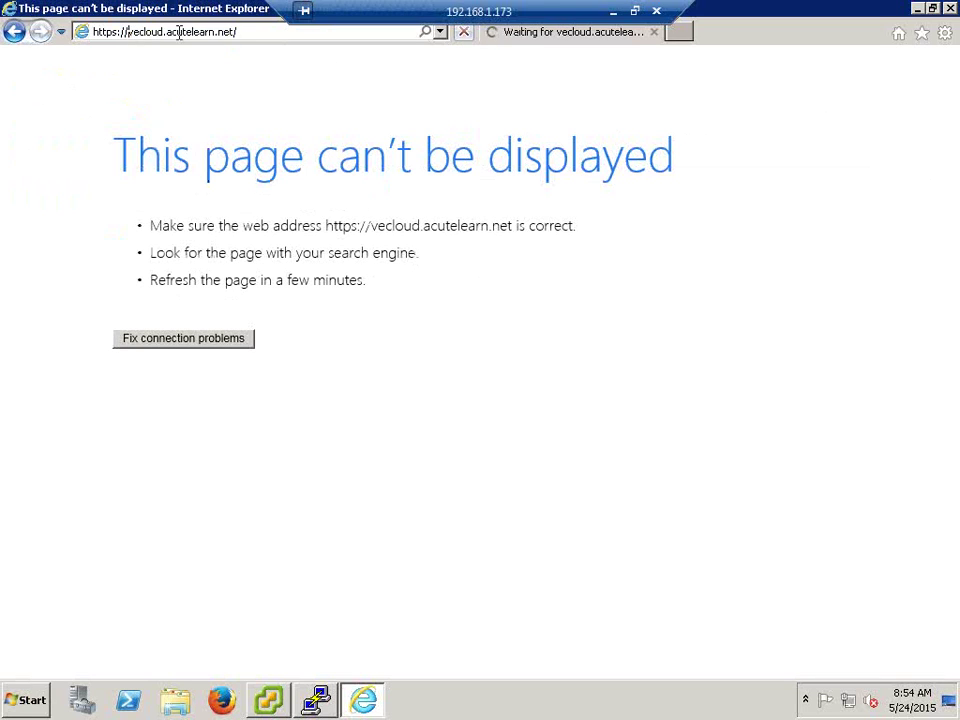
drag(131, 32, 240, 32)
click(316, 700)
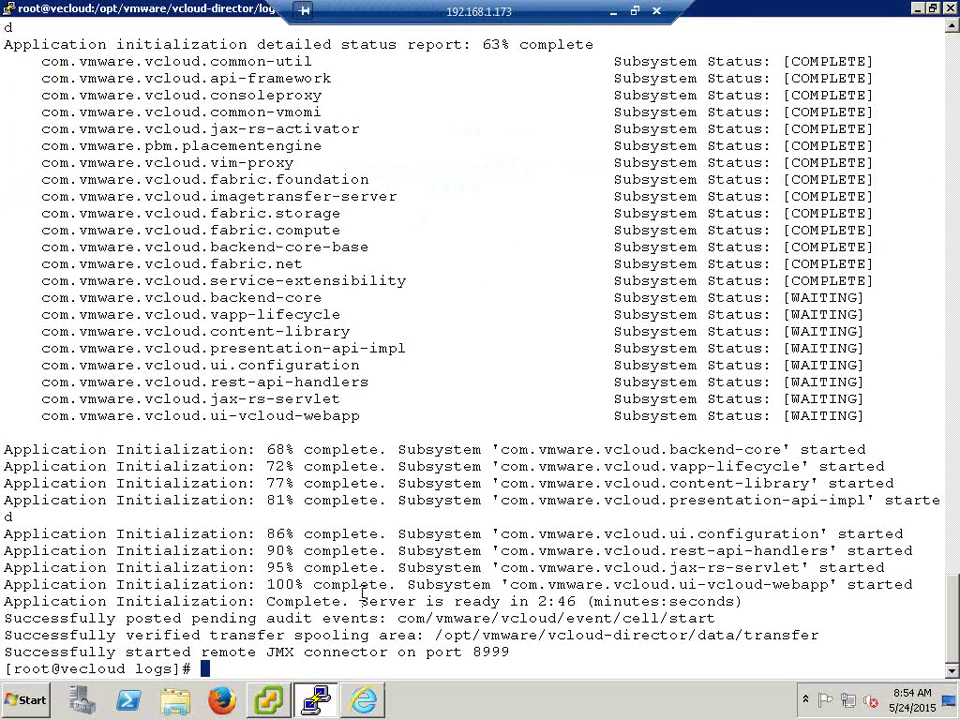
- Disable iptables at boot with 'chkconfig iptables off' and retry the vecloud site
text(chkconfig iptables of)
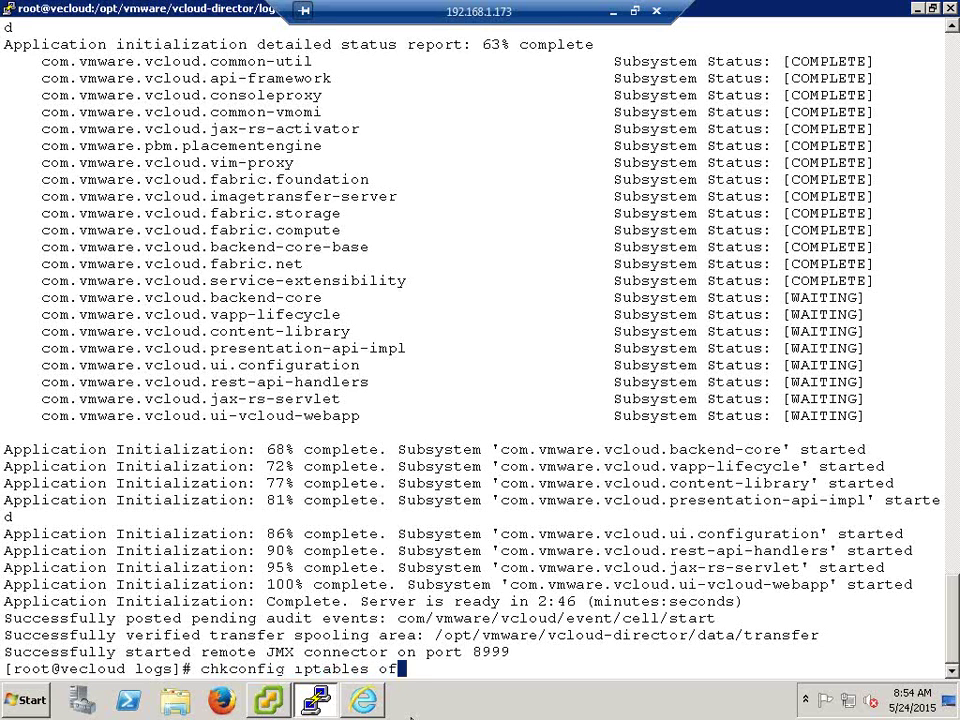
text(f)
key(Return)
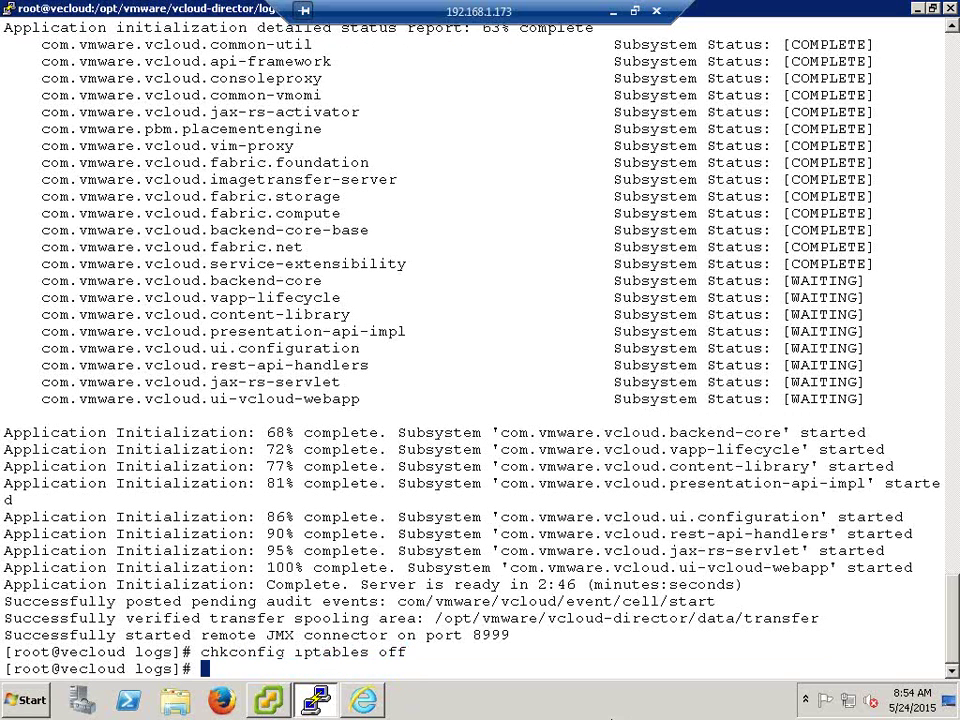
key(alt+Tab)
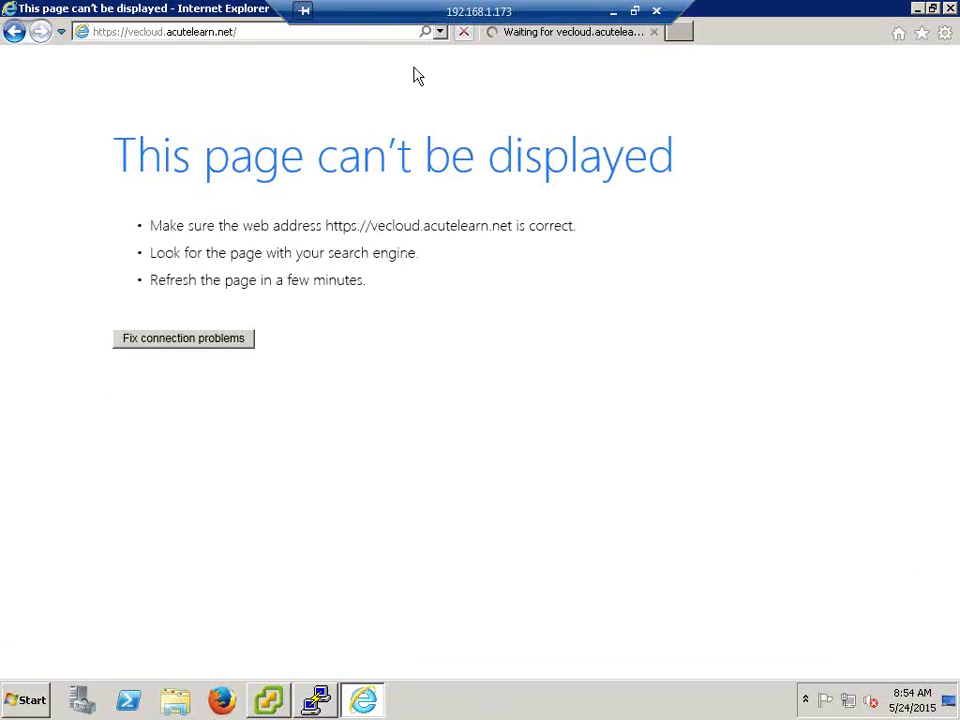
click(375, 32)
key(Return)
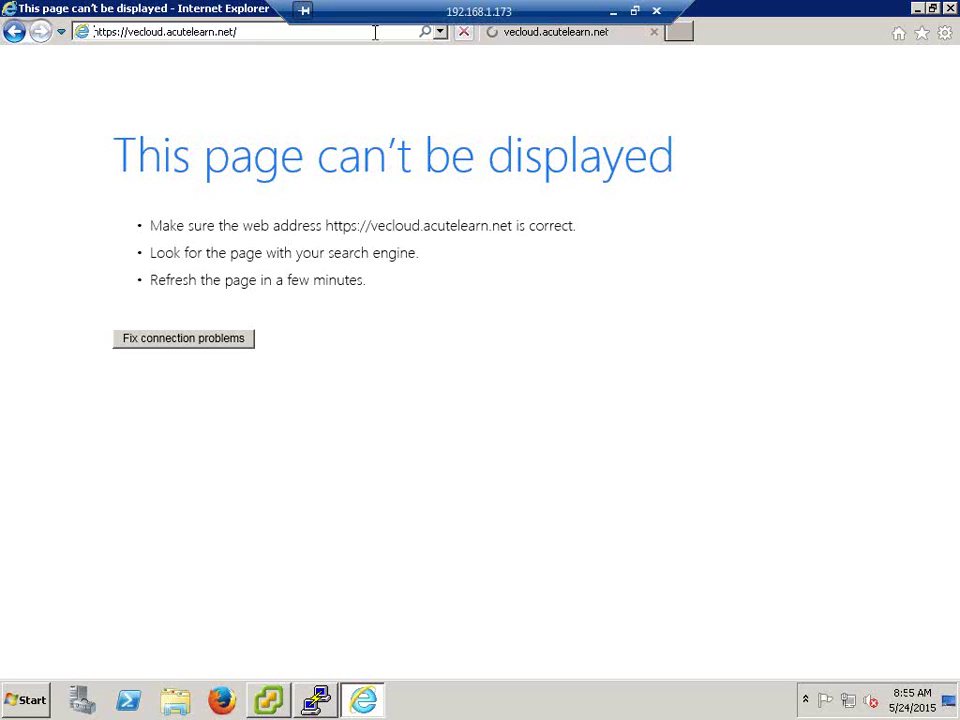
- Reboot the vecloud server from PuTTY and dismiss the connection-closed error
click(327, 698)
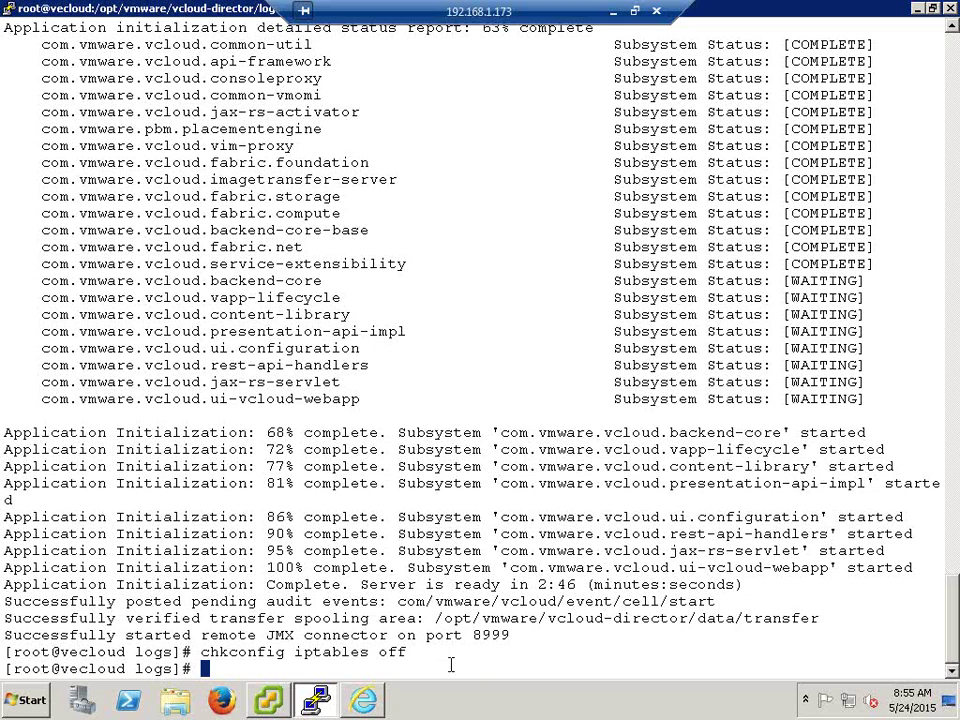
text(reboot)
key(Return)
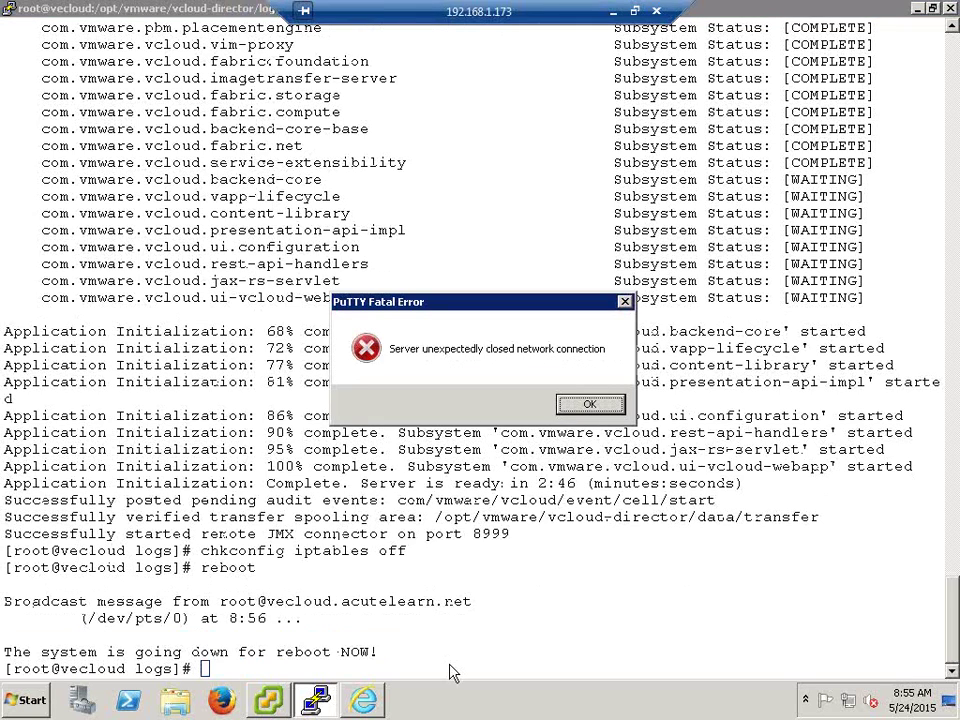
click(590, 404)
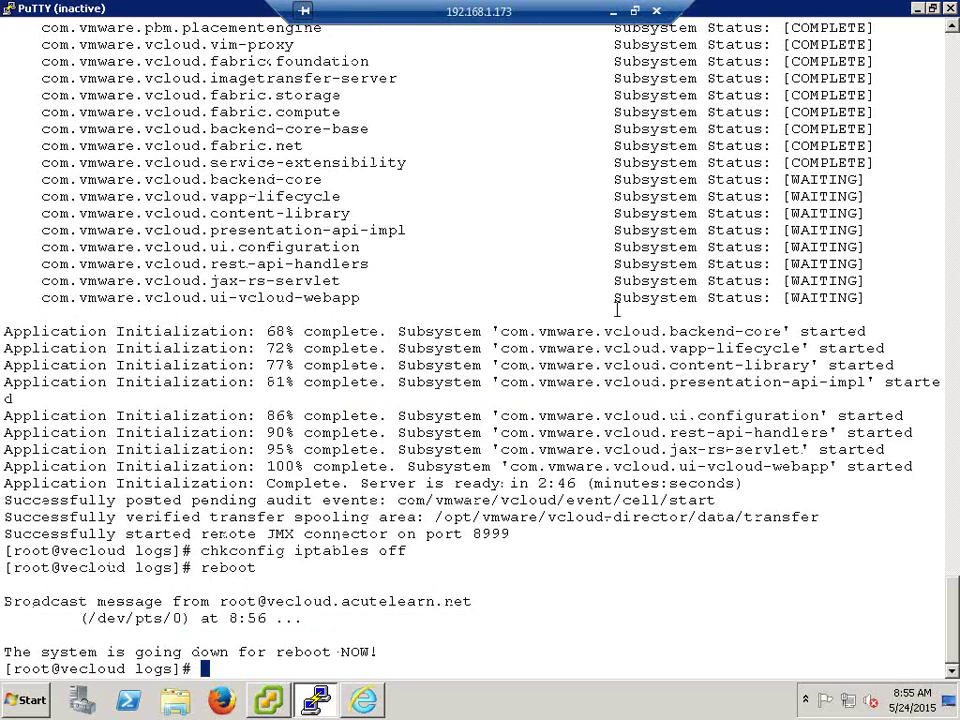
- Leave the remote session, sketch a blue rounded rectangle in Paint, then close Paint unsaved
click(613, 10)
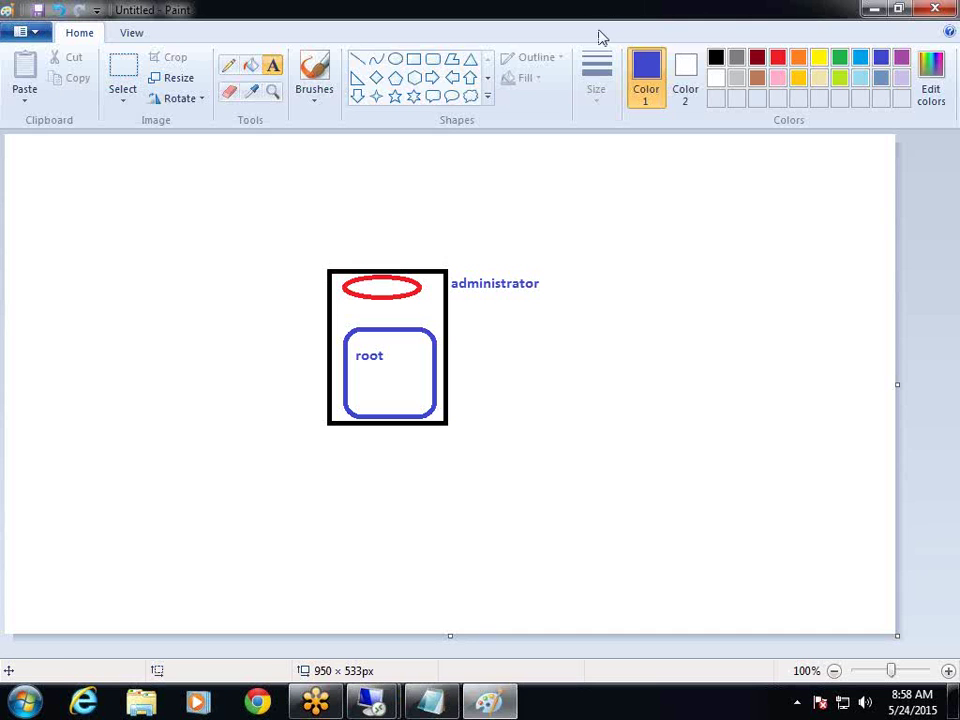
click(433, 62)
drag(114, 168, 226, 223)
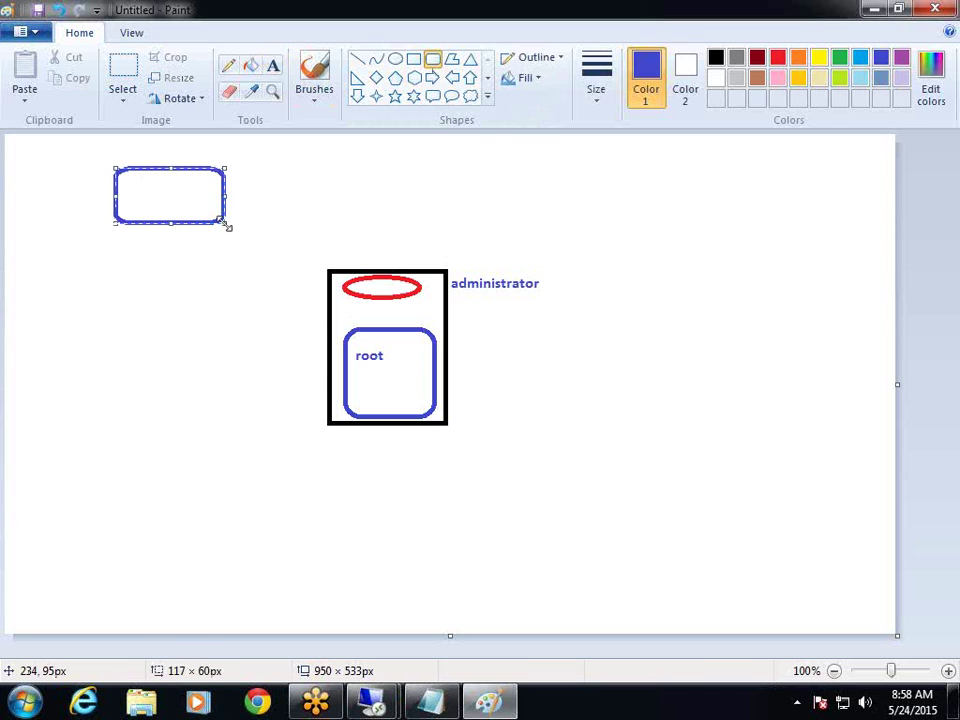
click(936, 10)
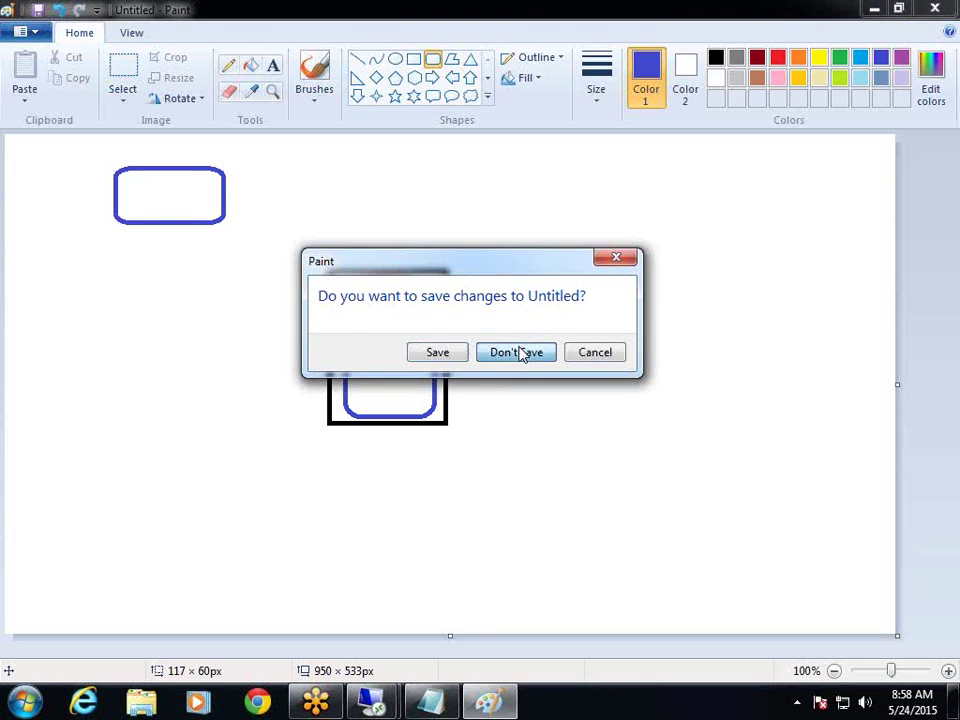
click(516, 350)
- Open the 192.168.1.173 remote session and select the vecloud address in Internet Explorer
mouse_move(386, 703)
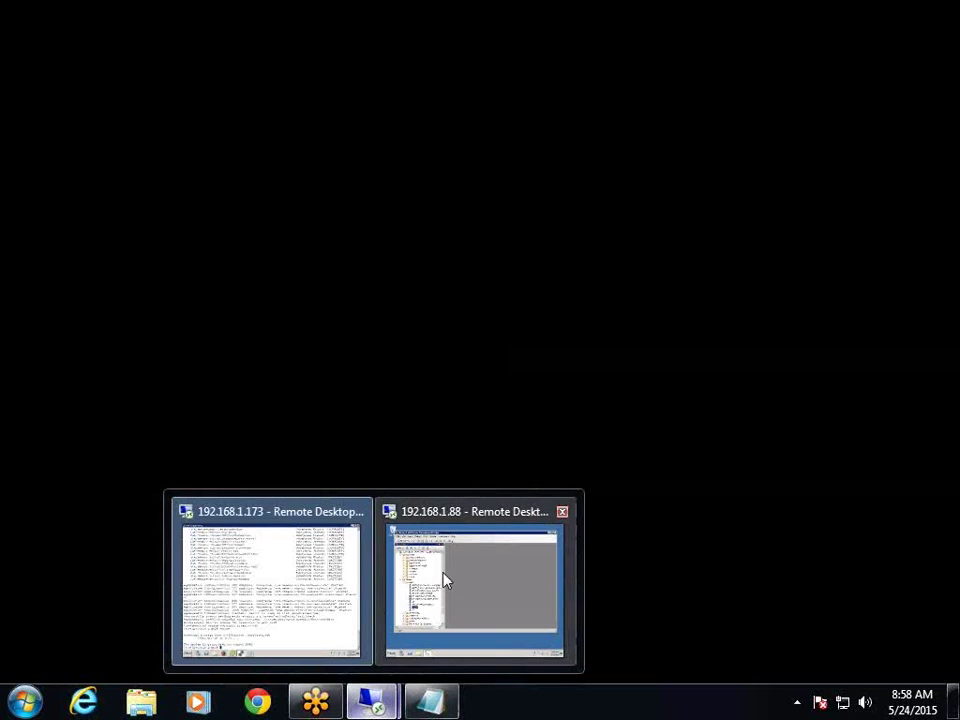
click(315, 572)
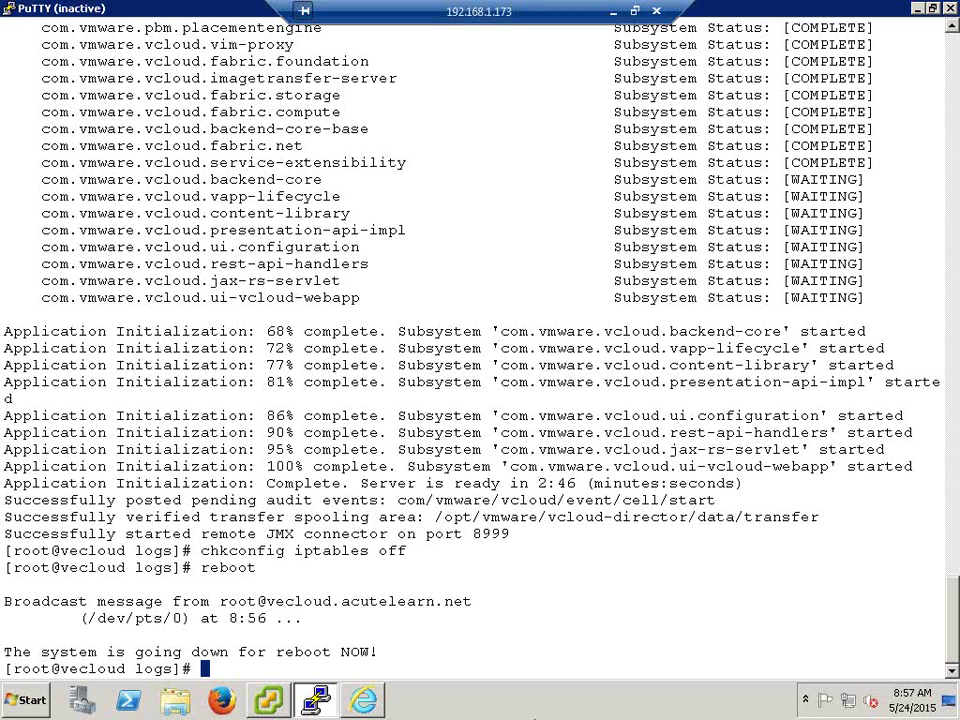
click(368, 700)
click(251, 32)
- Reload vecloud.acutelearn.net and continue past the certificate warning (not recommended)
key(Return)
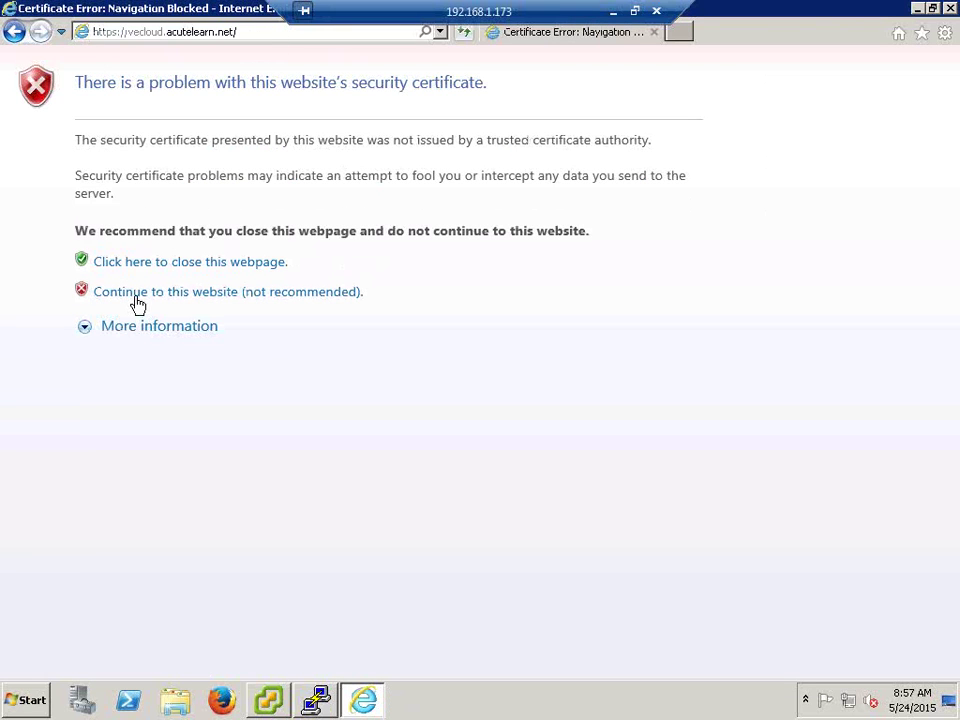
click(205, 296)
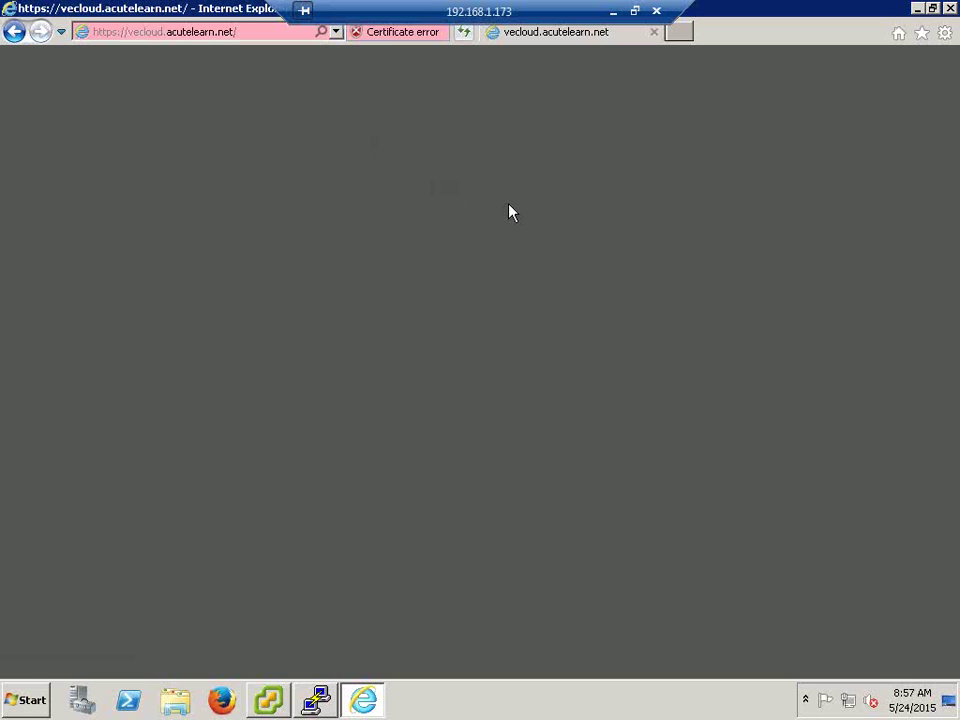
- In a new Notepad note, write 'setting the services stop or start automatically' and 'chkconfig iptables off'
click(613, 11)
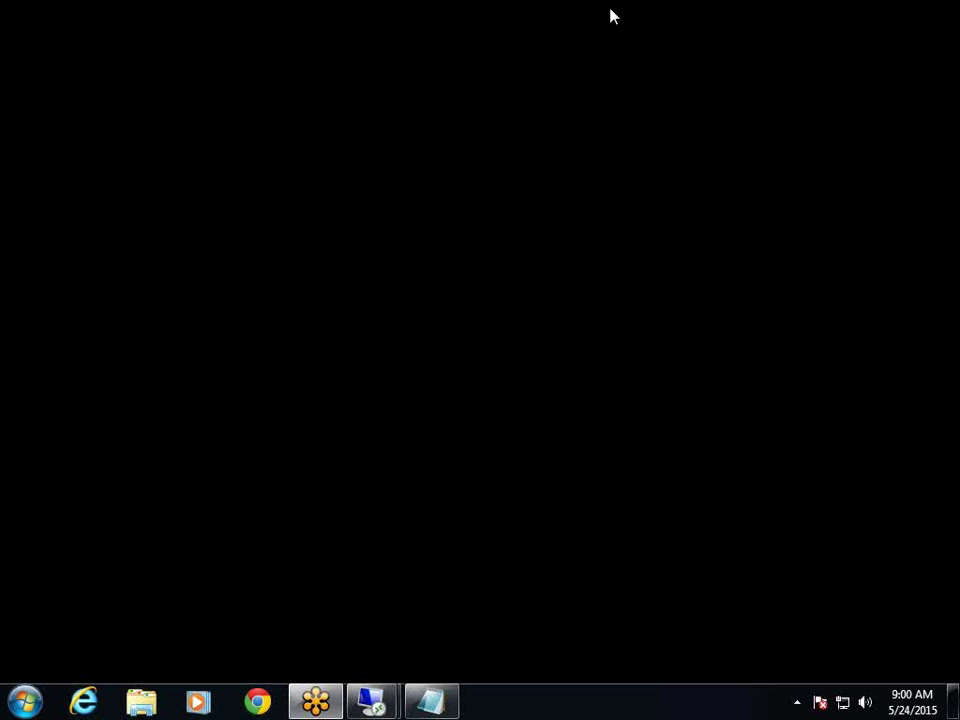
click(30, 704)
click(90, 263)
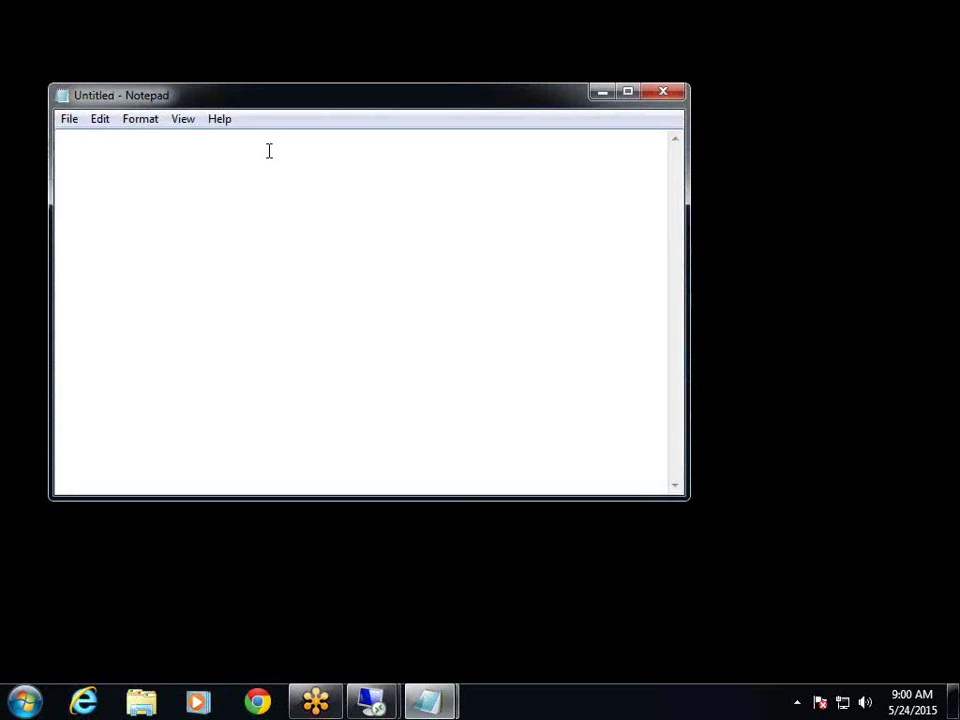
text(setting the servic)
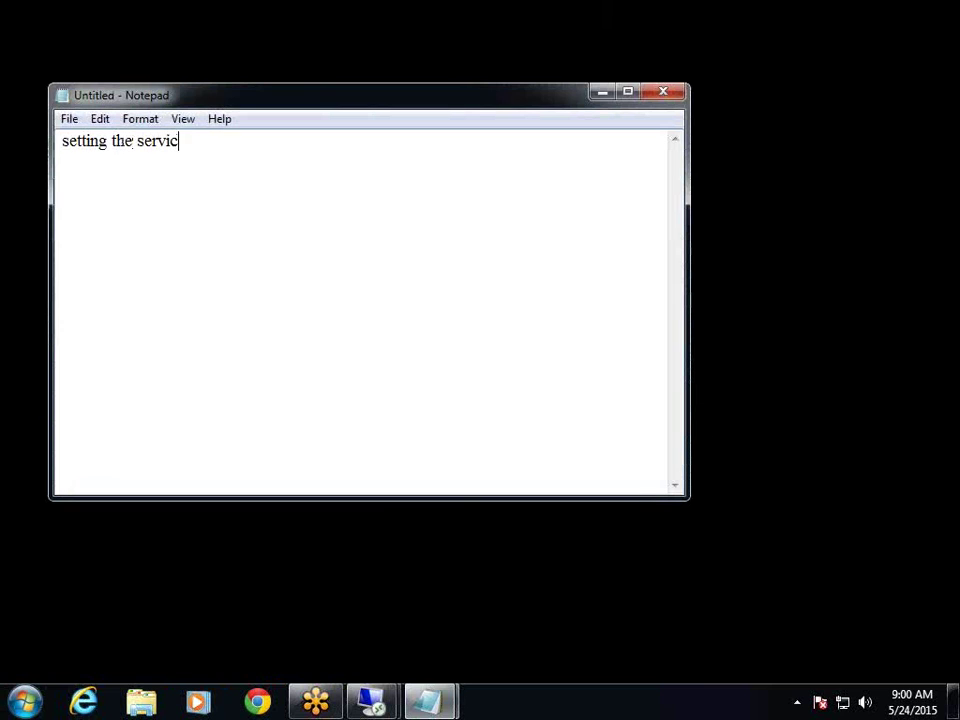
text(es stop or s)
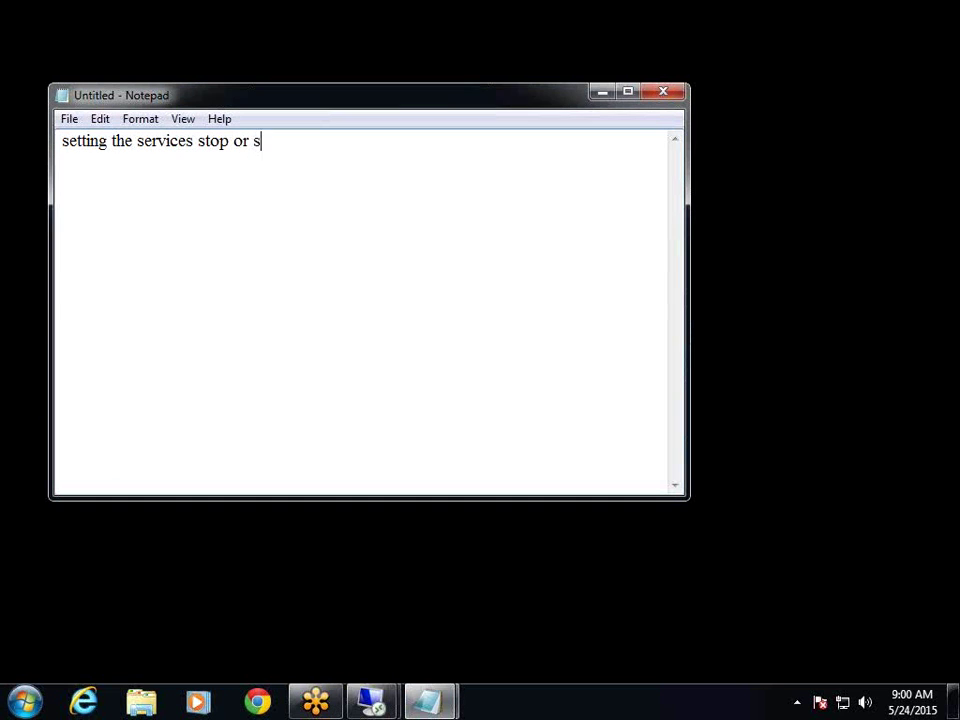
text(tart automatically)
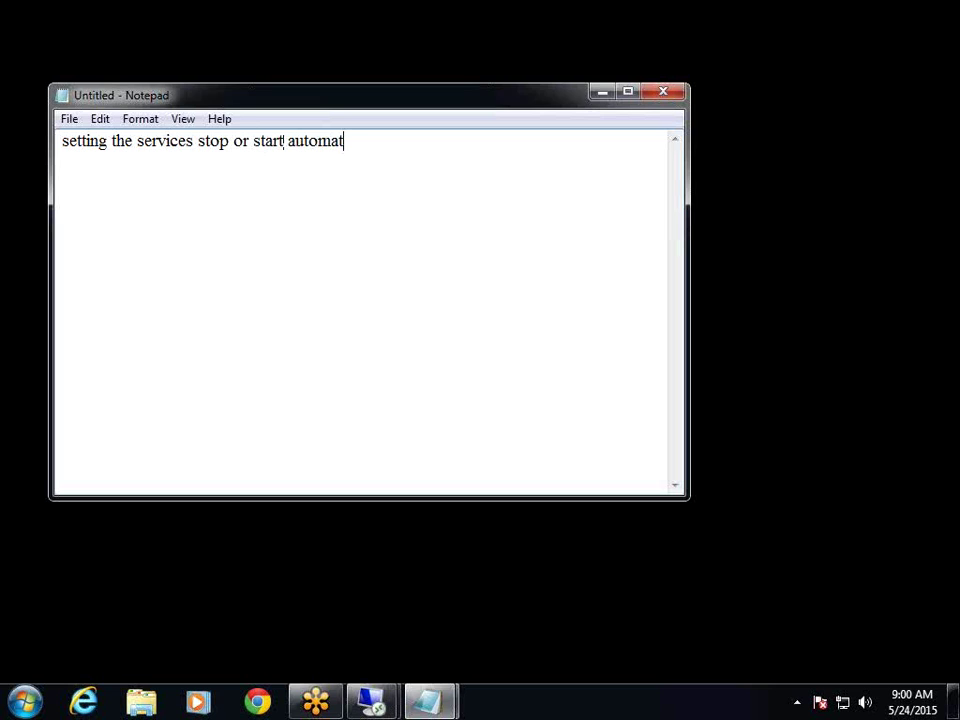
key(Return)
key(Return)
text(chkconfig)
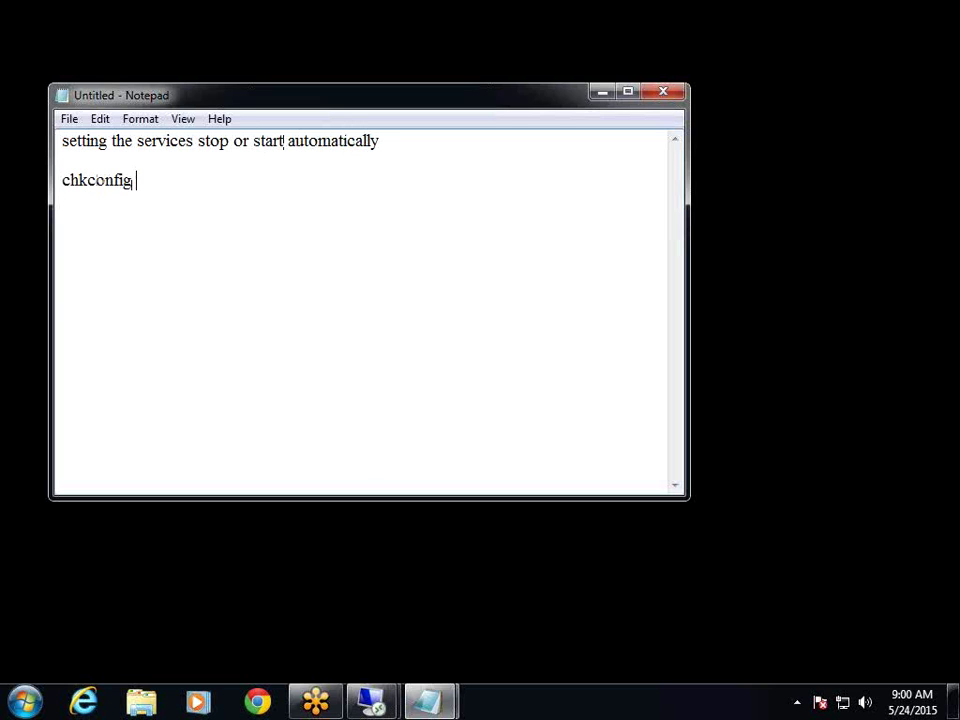
text( iptal)
text(les)
key(BackSpace)
text(o)
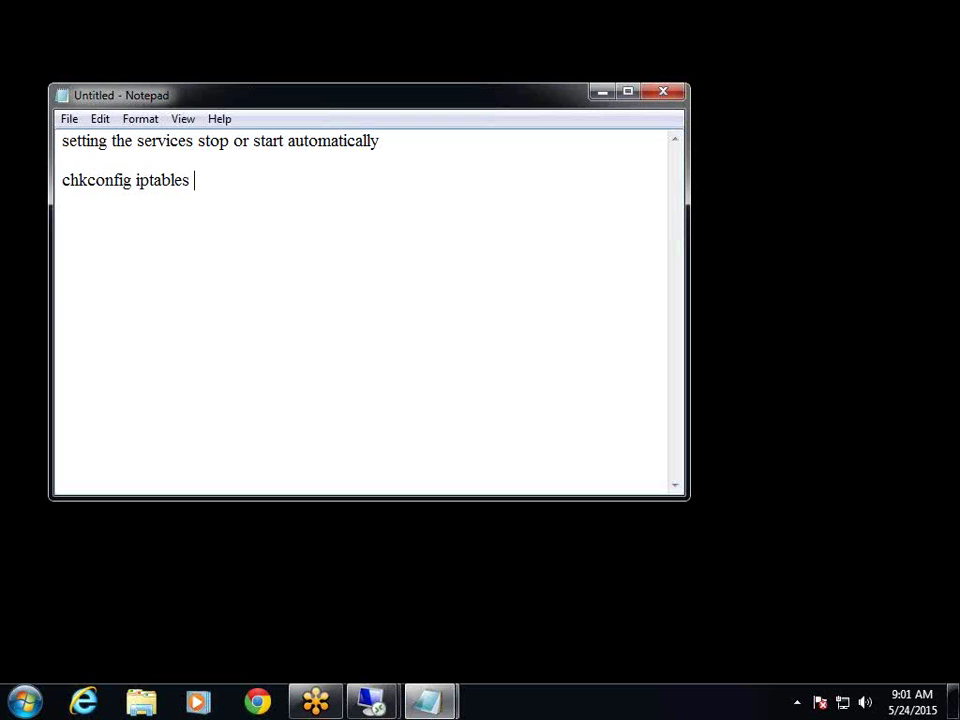
text(ff)
- Open services.msc, view BitLocker Drive Encryption's properties without changes, then close Services
click(24, 701)
text(ser)
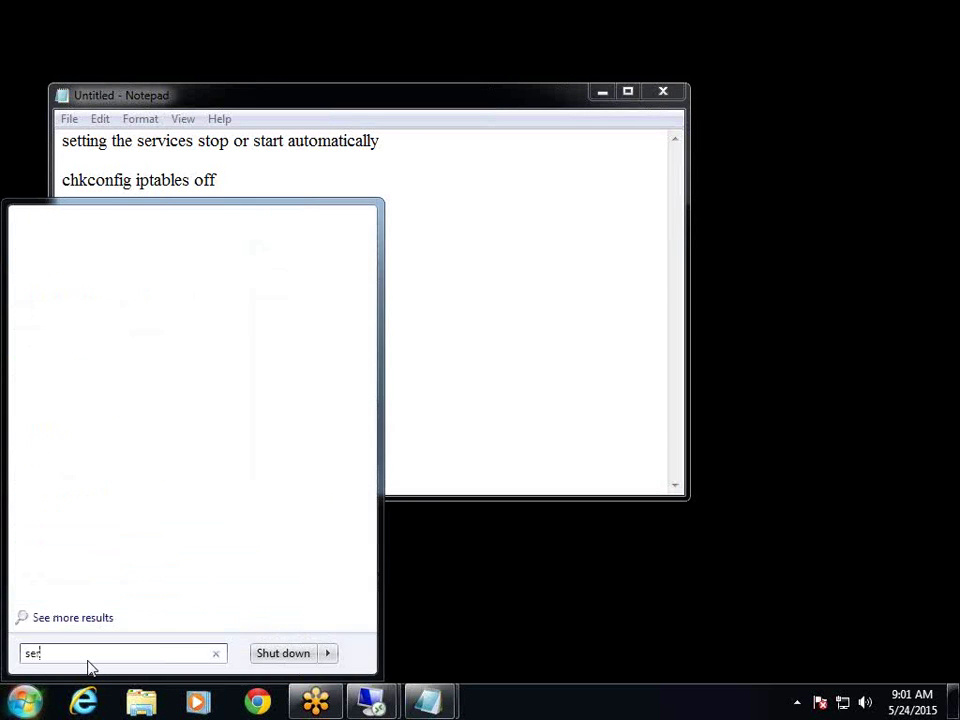
text(vices.msc)
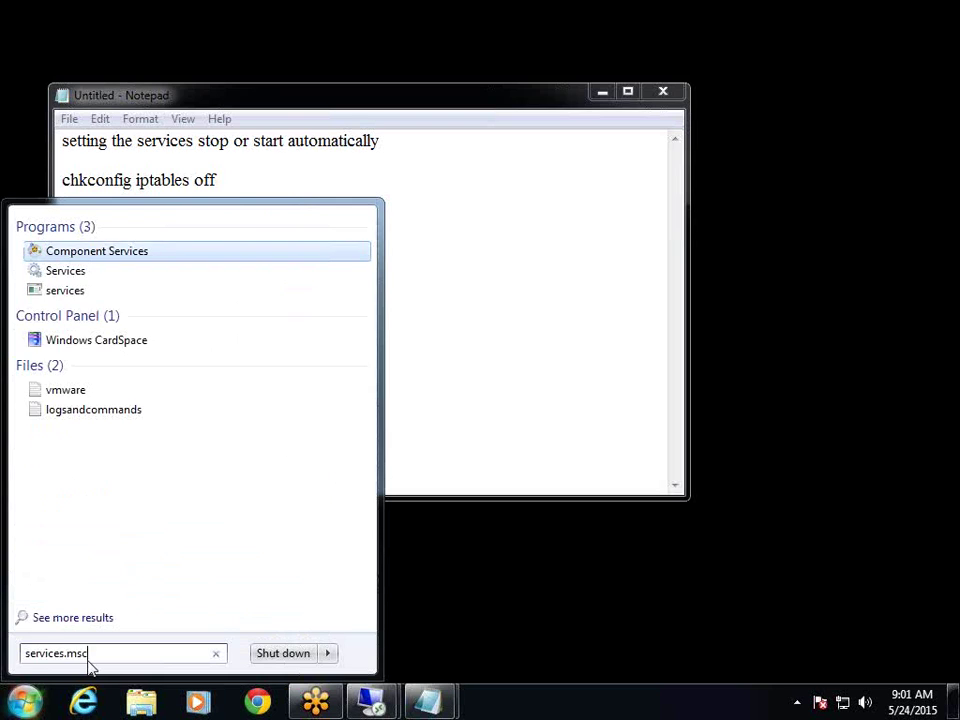
key(Return)
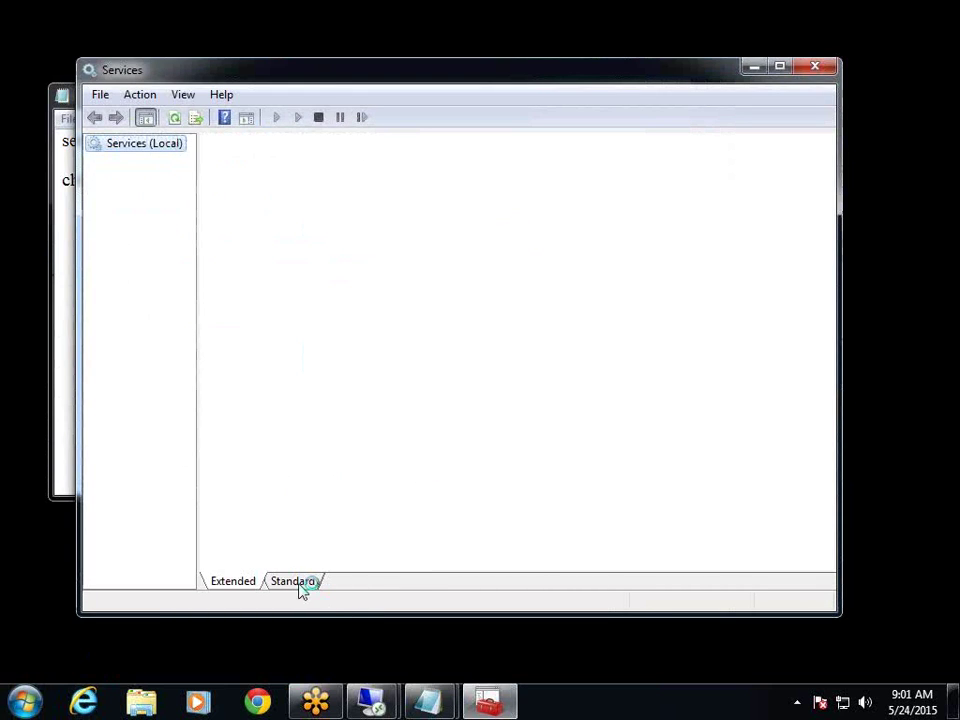
click(292, 582)
click(276, 364)
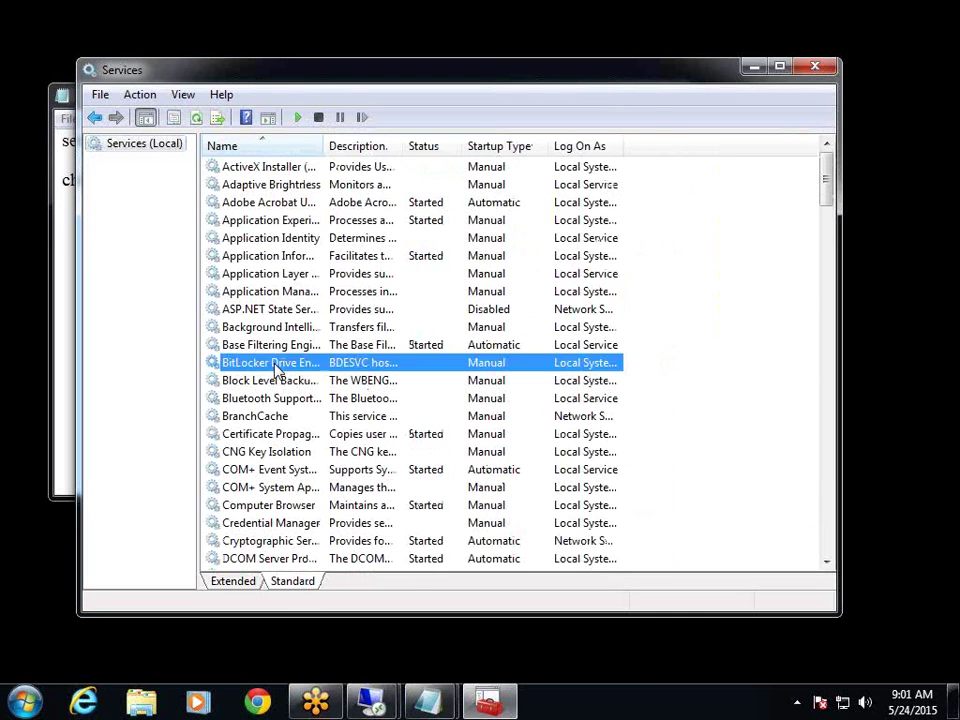
double_click(276, 366)
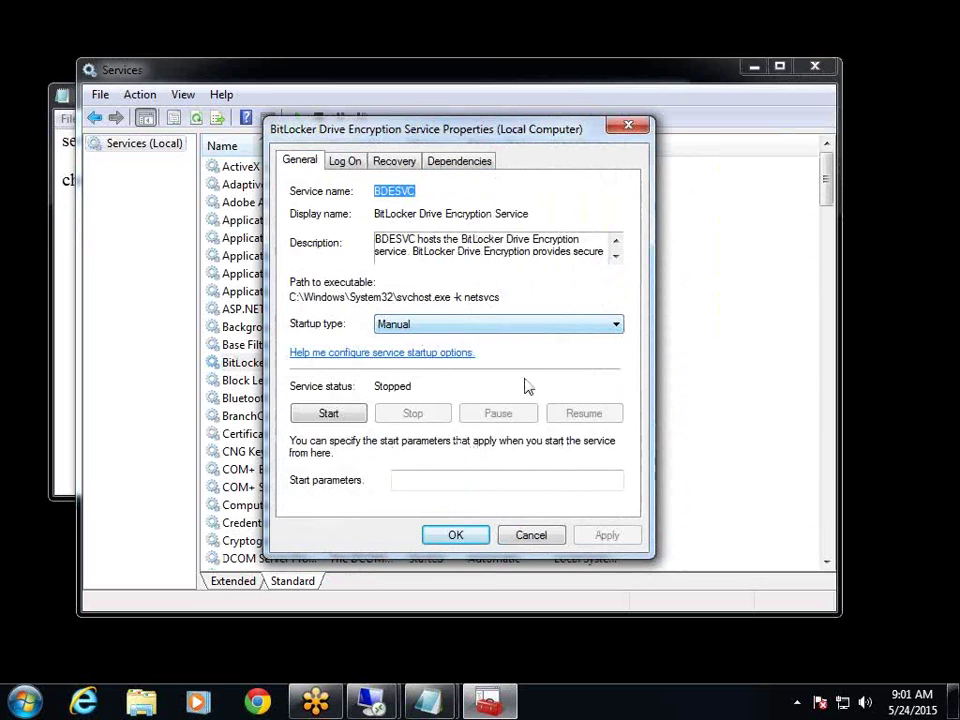
click(531, 535)
click(816, 68)
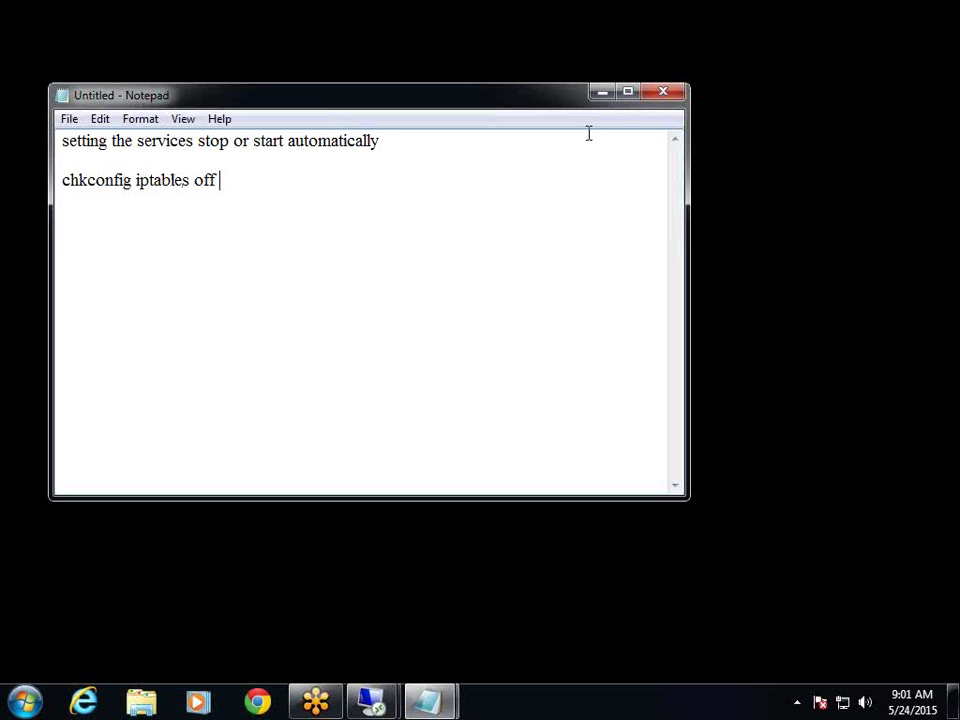
- Minimize the Notepad notes and switch to the 192.168.1.173 remote session with PuTTY in front
click(602, 94)
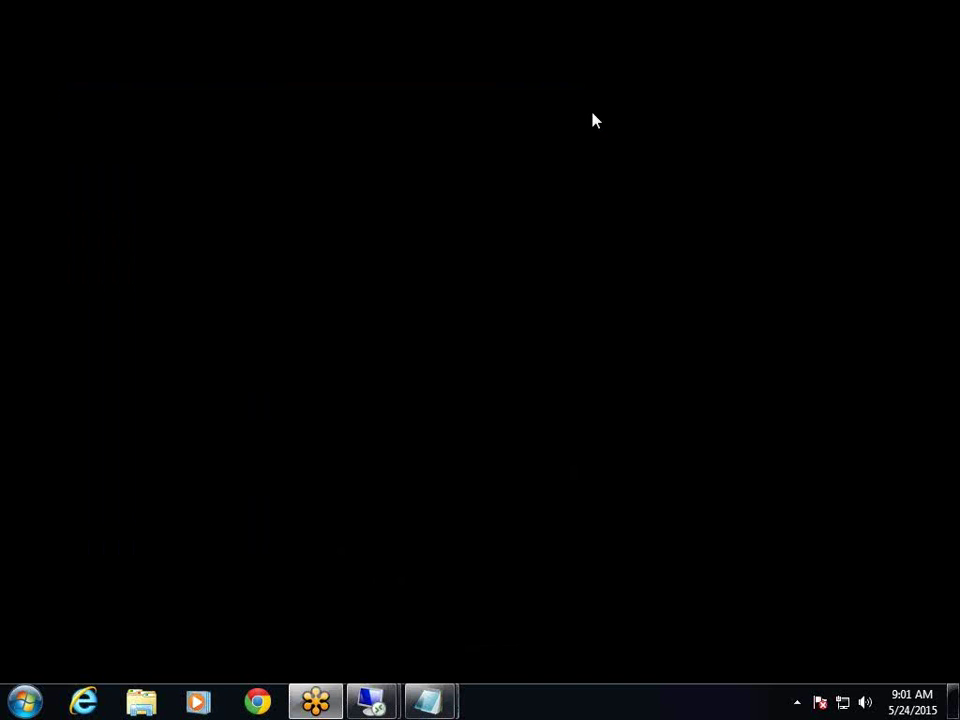
mouse_move(390, 705)
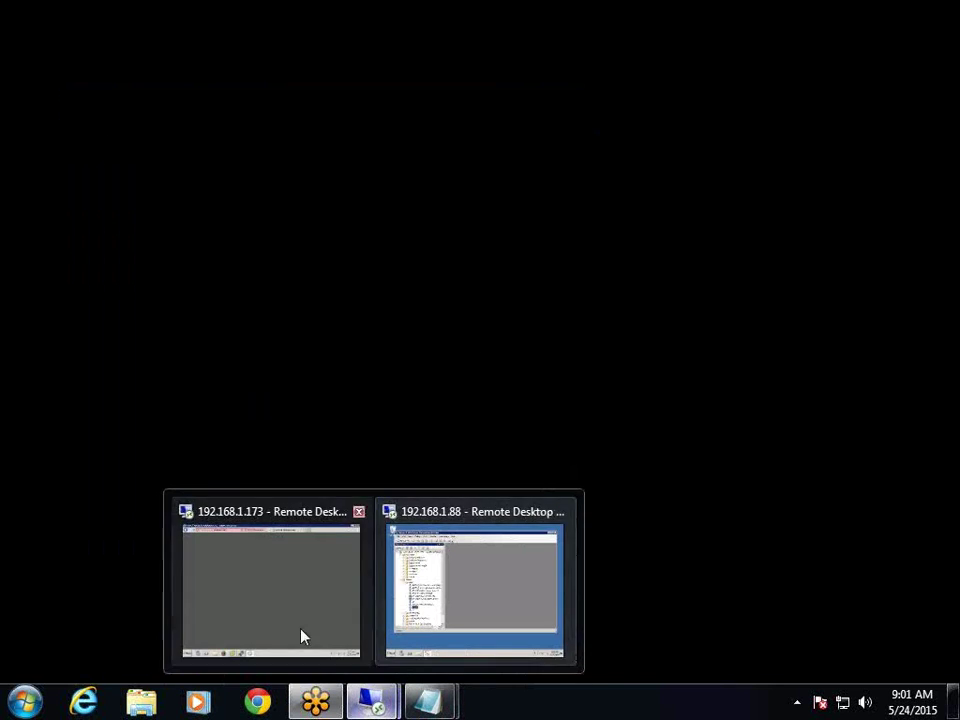
click(296, 638)
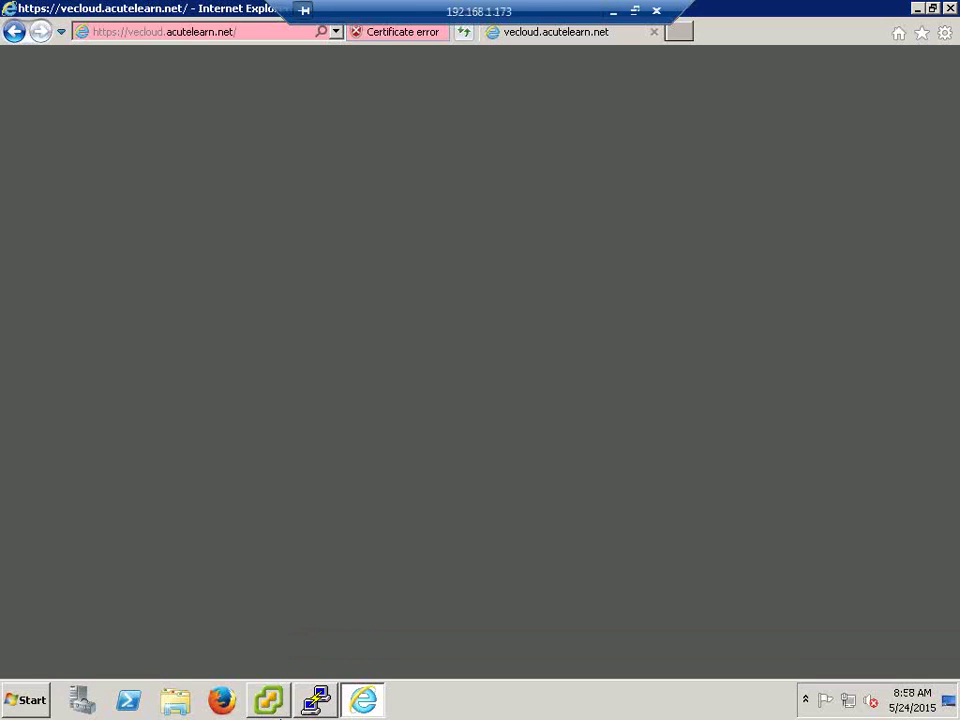
key(alt+Tab)
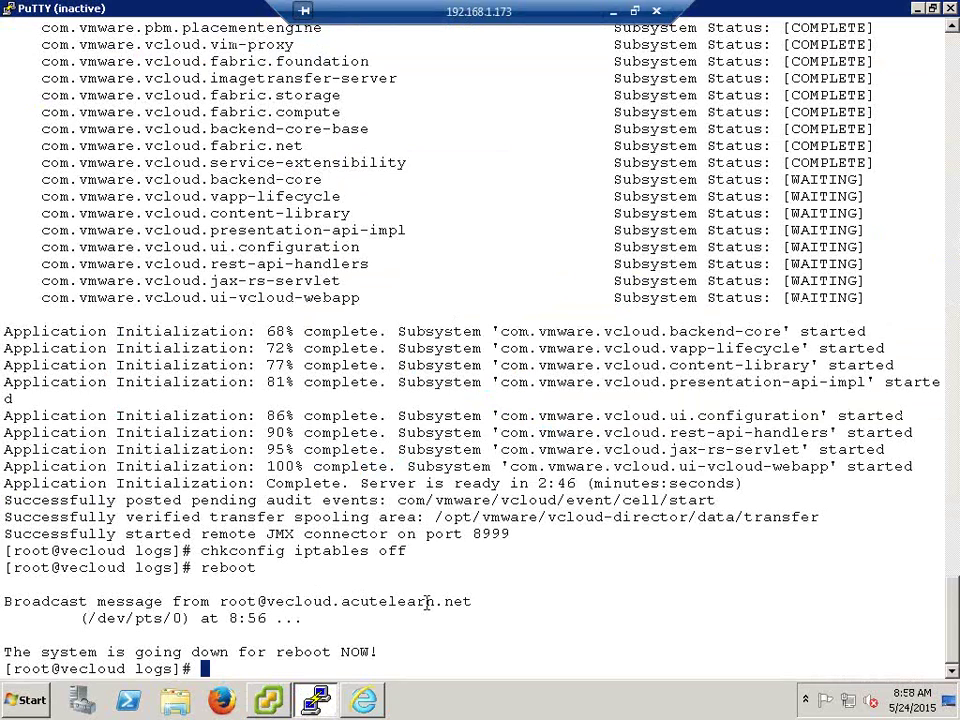
- Restart the PuTTY SSH session, log in as root, and clear the screen
click(9, 9)
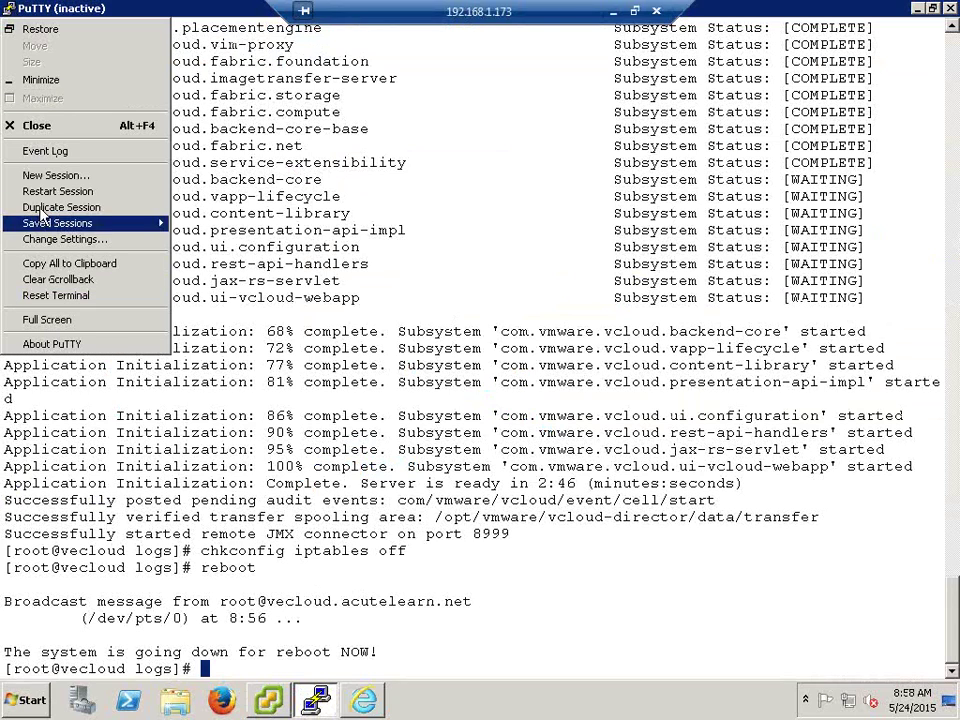
click(40, 191)
text(root)
key(Return)
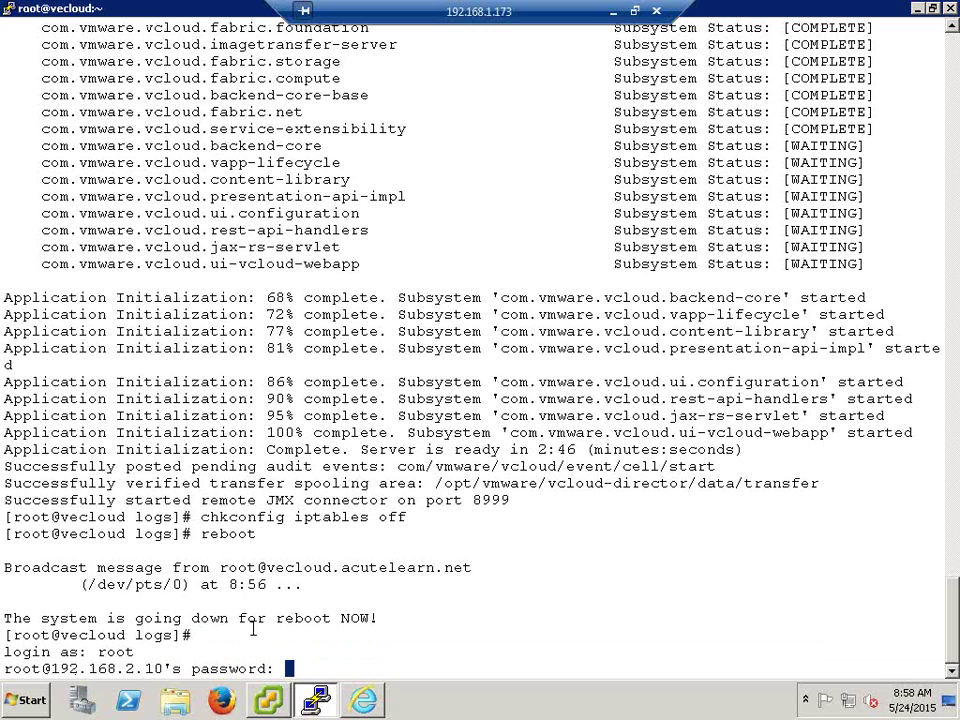
key(Return)
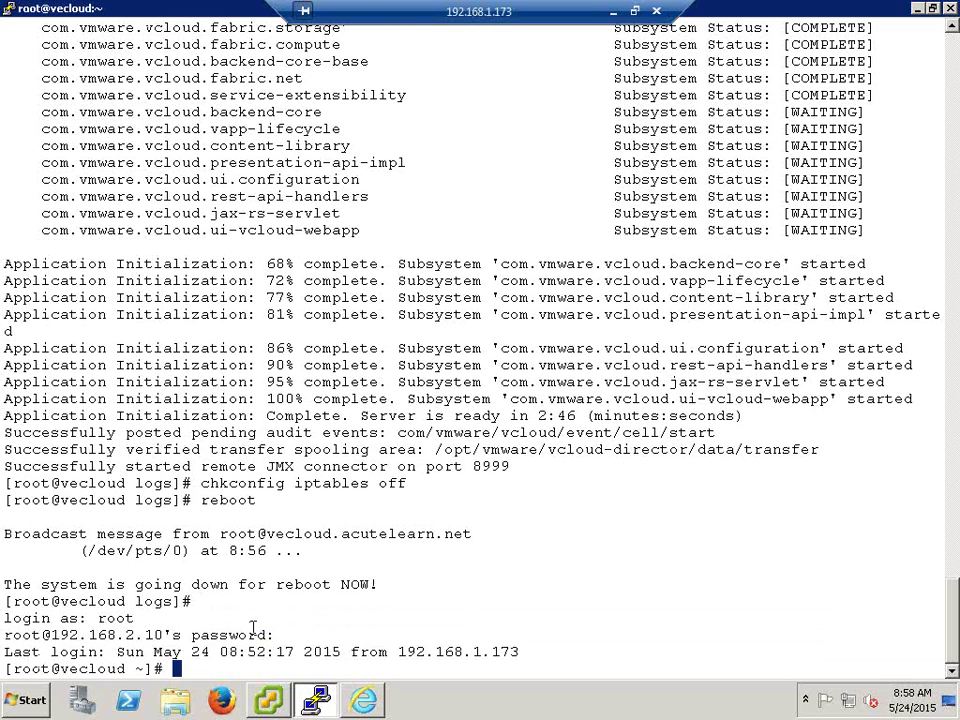
text(clear)
key(Return)
- List the home folder, then start building the /opt/vmware/vcloud-director path with tab completion
text(ls)
key(Return)
text(clear)
key(Return)
text(cd \)
key(Return)
text(cl)
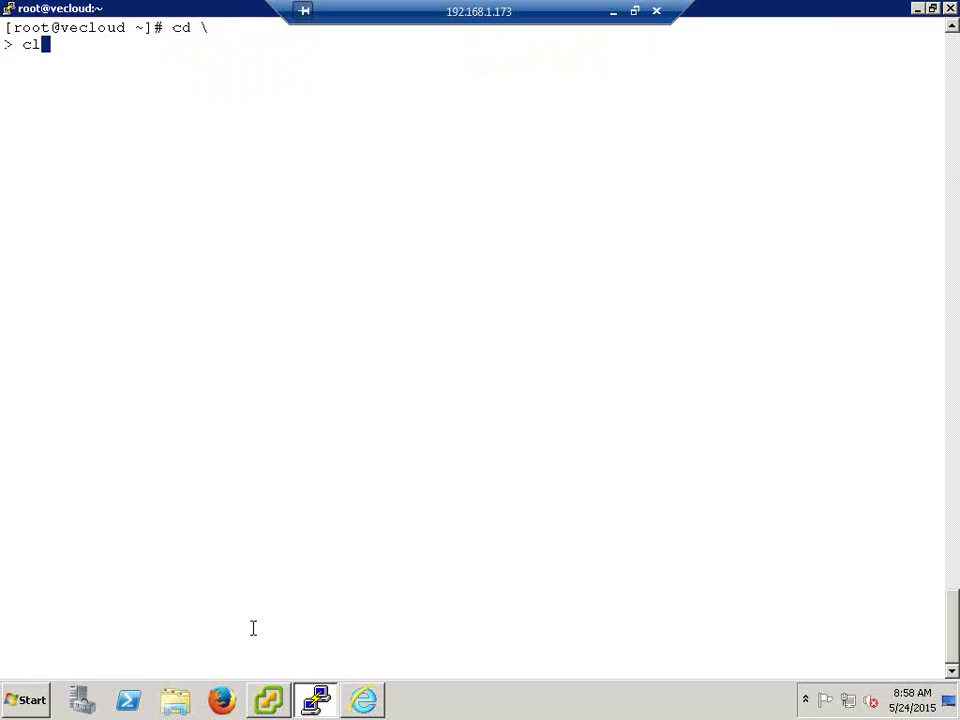
key(BackSpace)
key(BackSpace)
key(Return)
key(Return)
text(cat /op)
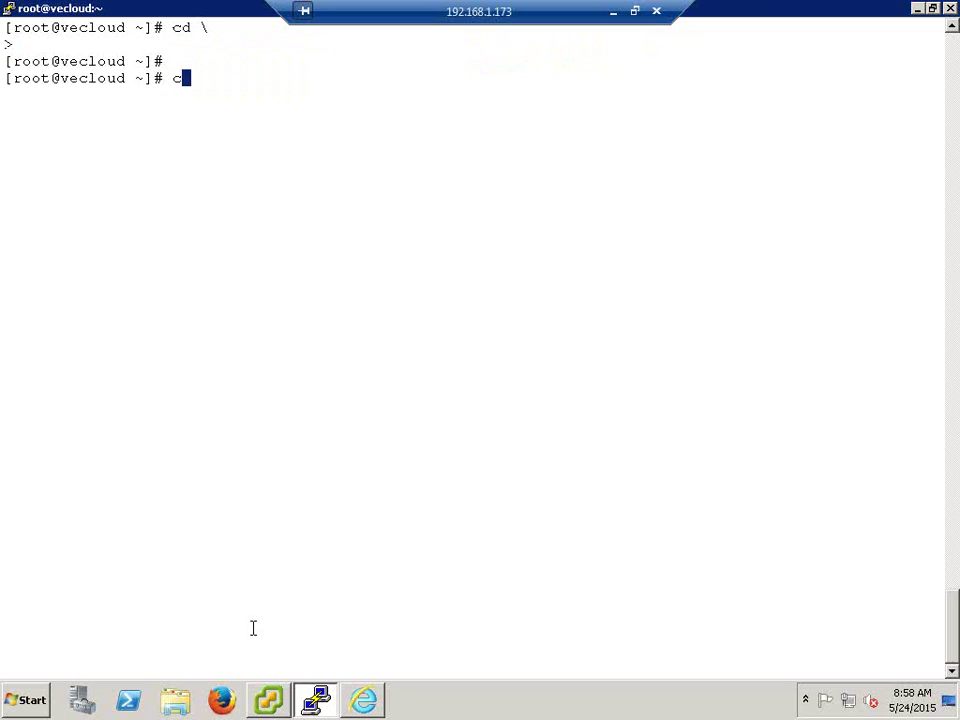
key(Tab)
text(v)
key(Tab)
text(v)
key(Tab)
key(Tab)
key(Tab)
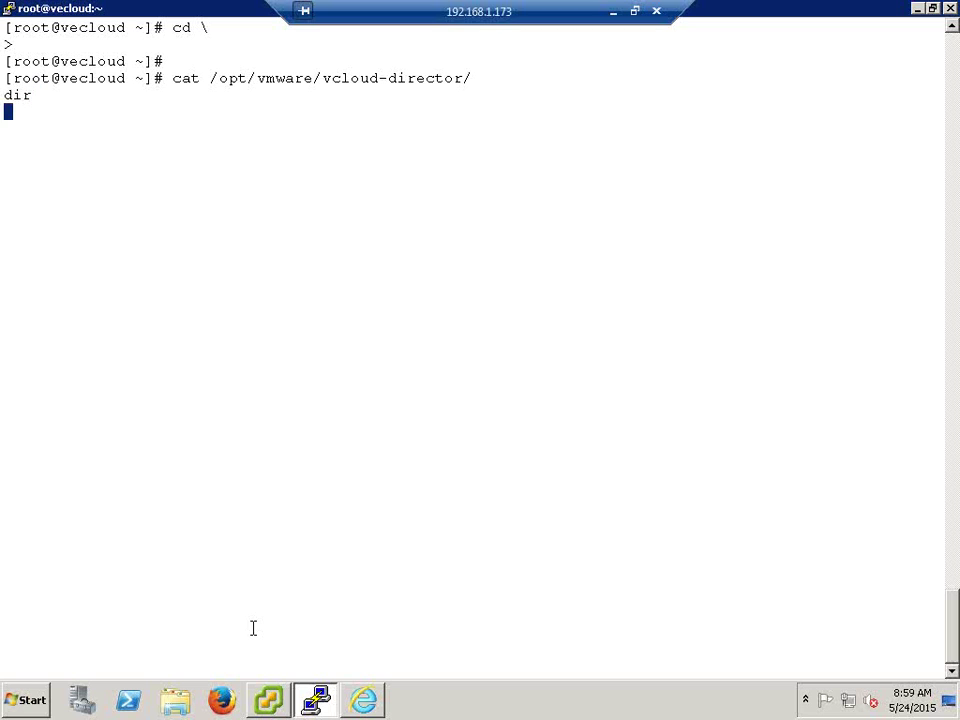
- Change into the /opt/vmware/vcloud-director/logs folder
text(cd lo)
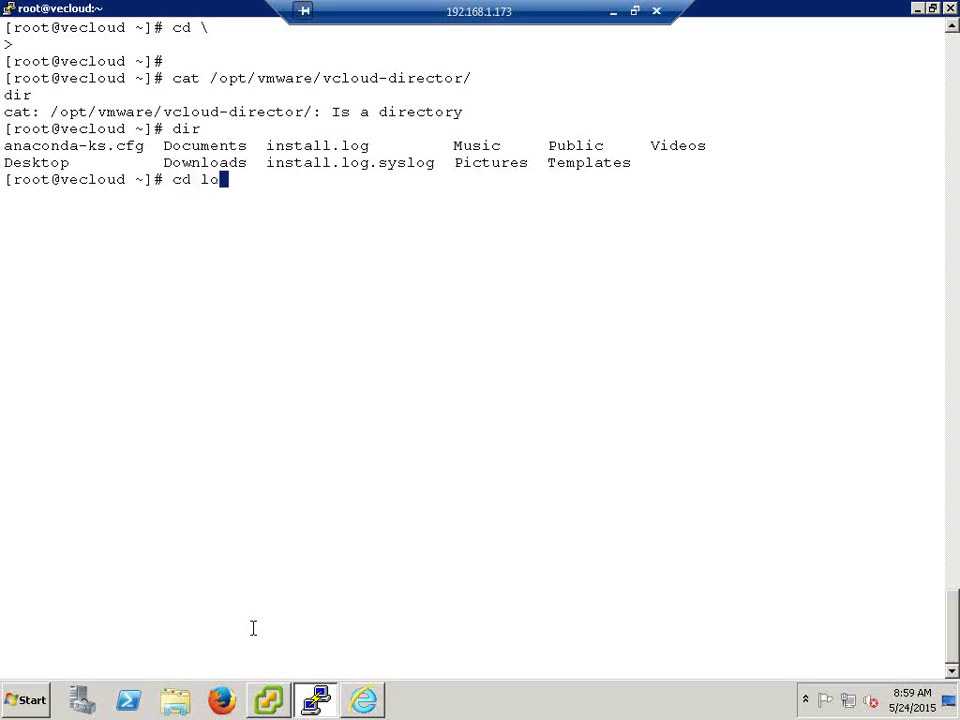
key(BackSpace)
key(BackSpace)
key(BackSpace)
key(BackSpace)
key(BackSpace)
text(cd /opt//vmware//v)
key(BackSpace)
key(BackSpace)
text(vcloud-director/)
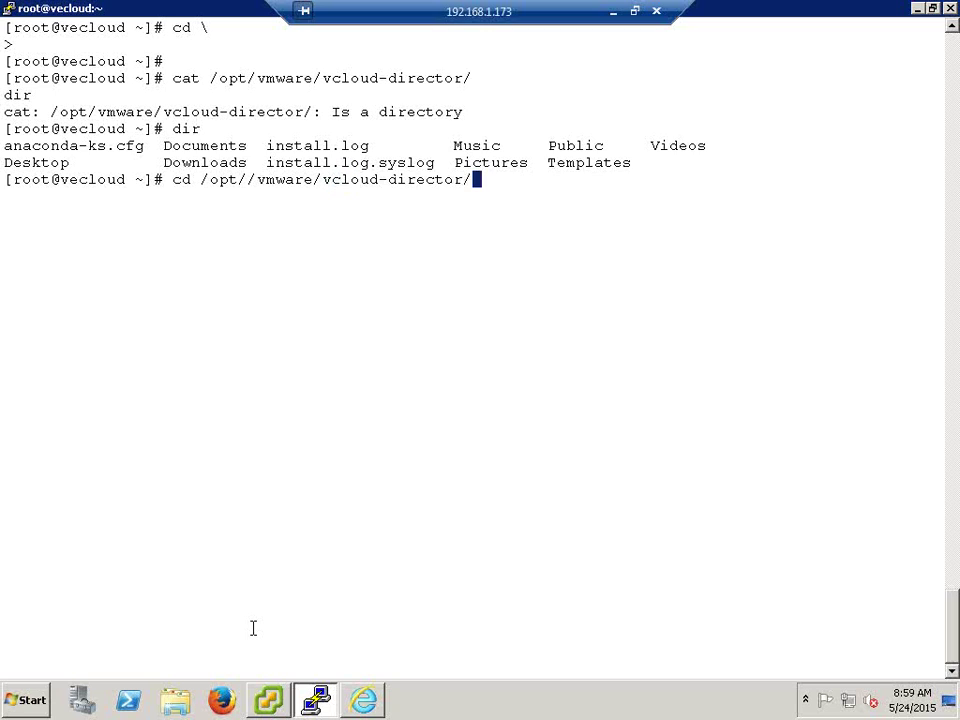
text(l)
key(Tab)
key(Tab)
text(o)
key(Tab)
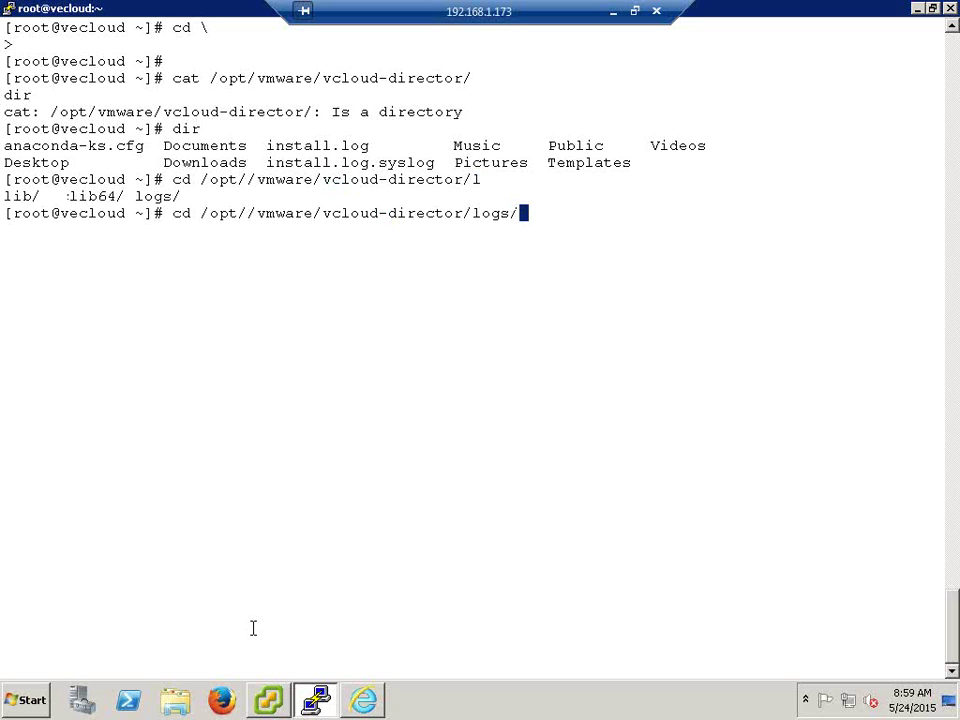
key(Return)
- List the log files and display cell.log, confirming the server is ready in 2:35
text(ks)
key(Return)
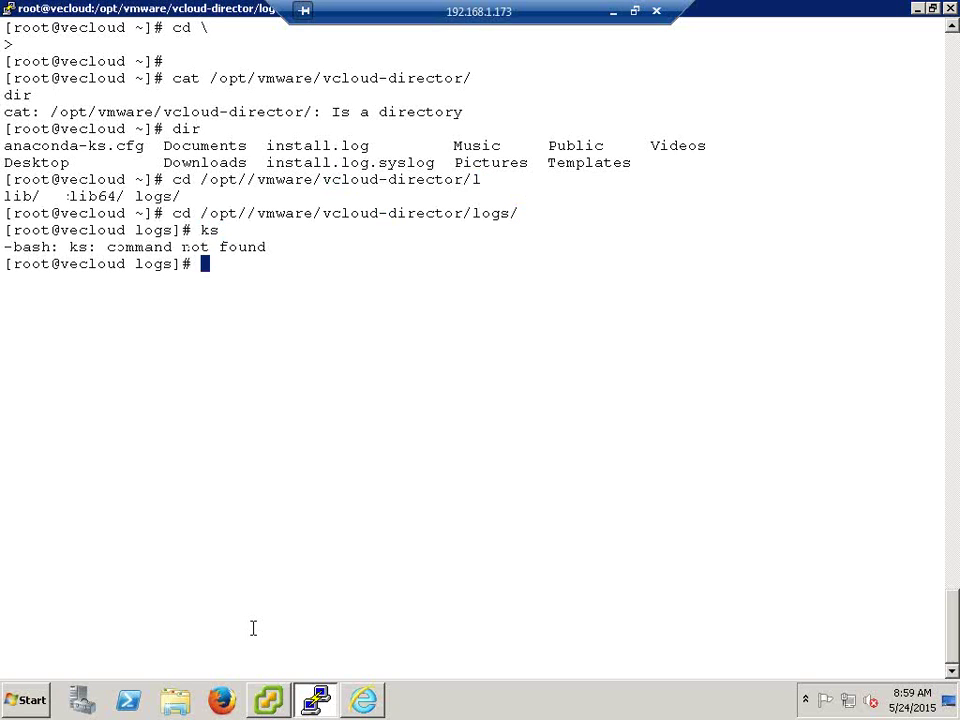
text(ls)
key(Return)
text(cat cell.log)
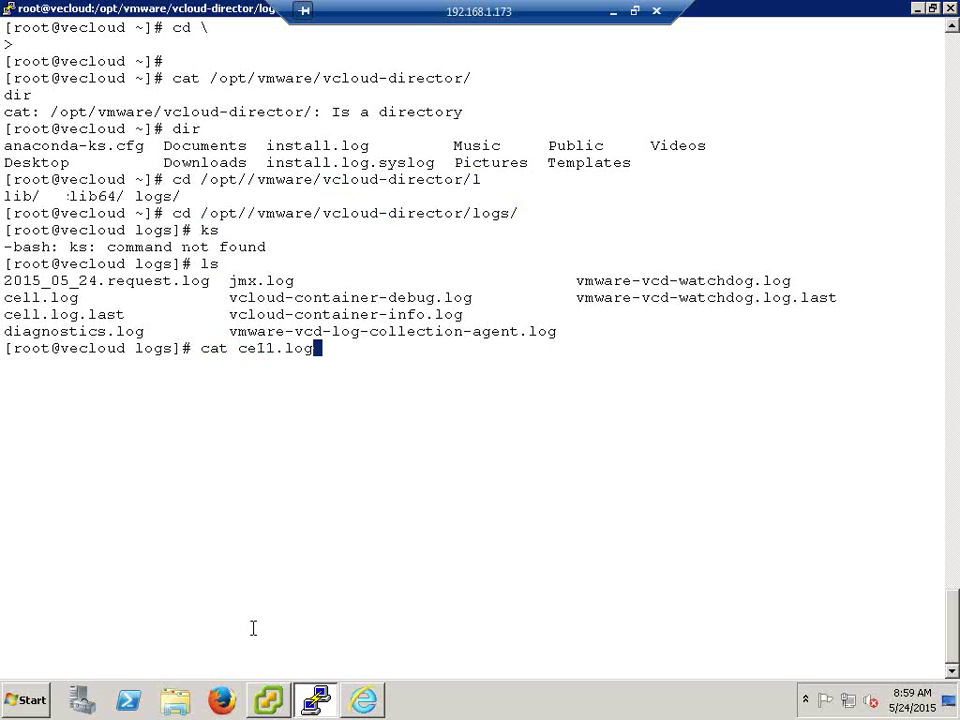
key(Return)
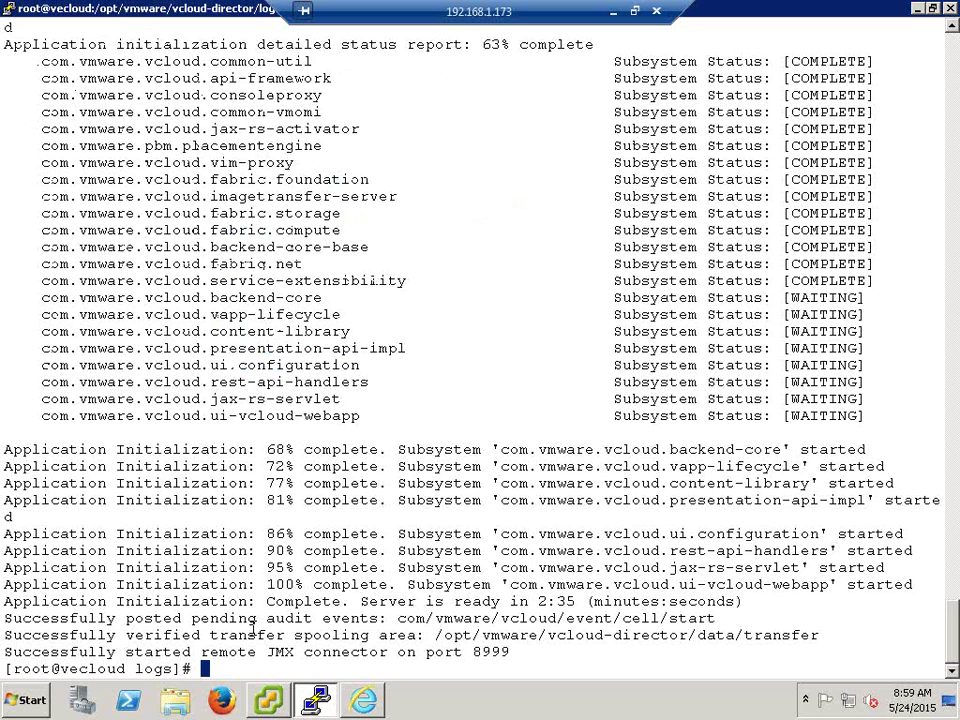
key(Up)
key(Down)
- Minimize PuTTY and vSphere Client to reveal the vCloud Director Setup Welcome page
click(917, 9)
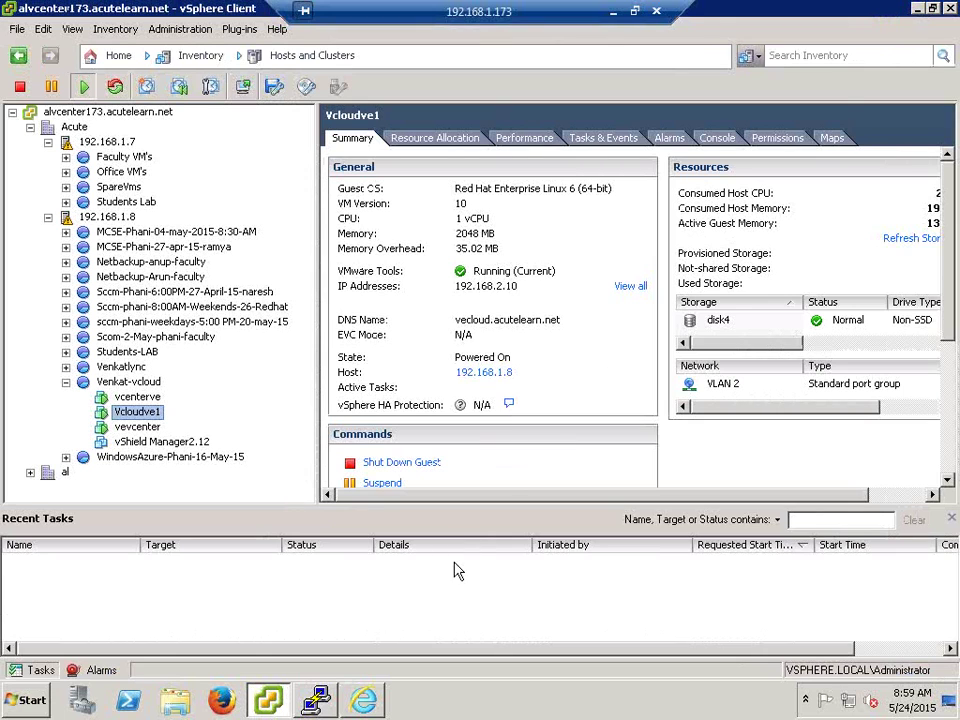
click(917, 9)
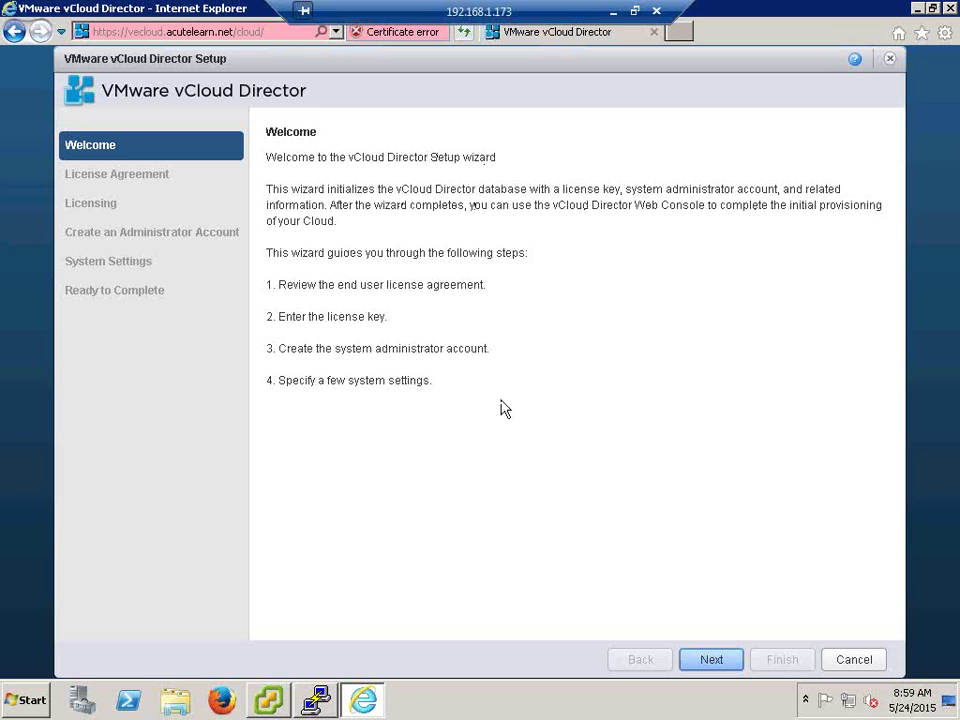
- Accept the vCloud Director licence terms and move to the Licensing page's License key field
click(714, 659)
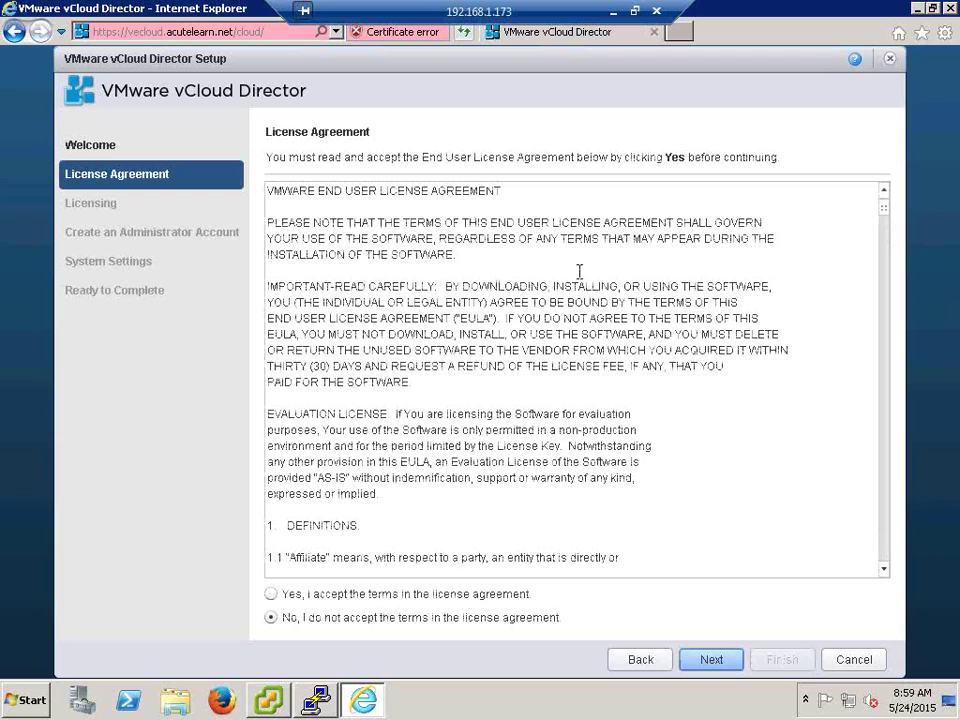
click(271, 594)
click(688, 660)
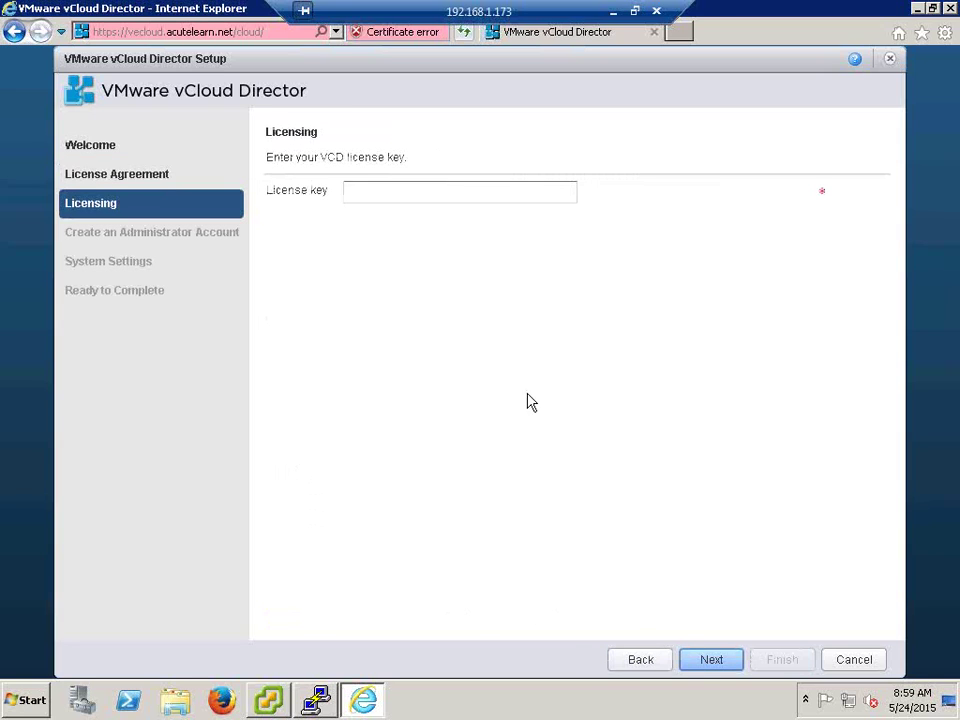
click(359, 181)
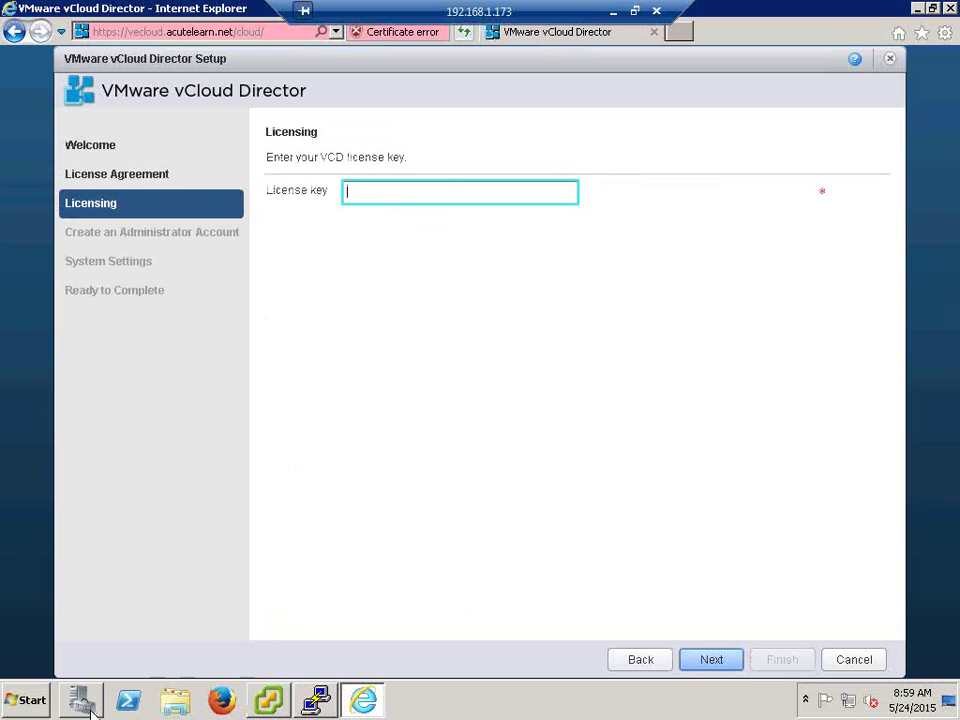
- Open the Vcloud keys file in C:\Vmware Vcloud director 5.5 and copy the vCloud licence key
click(195, 705)
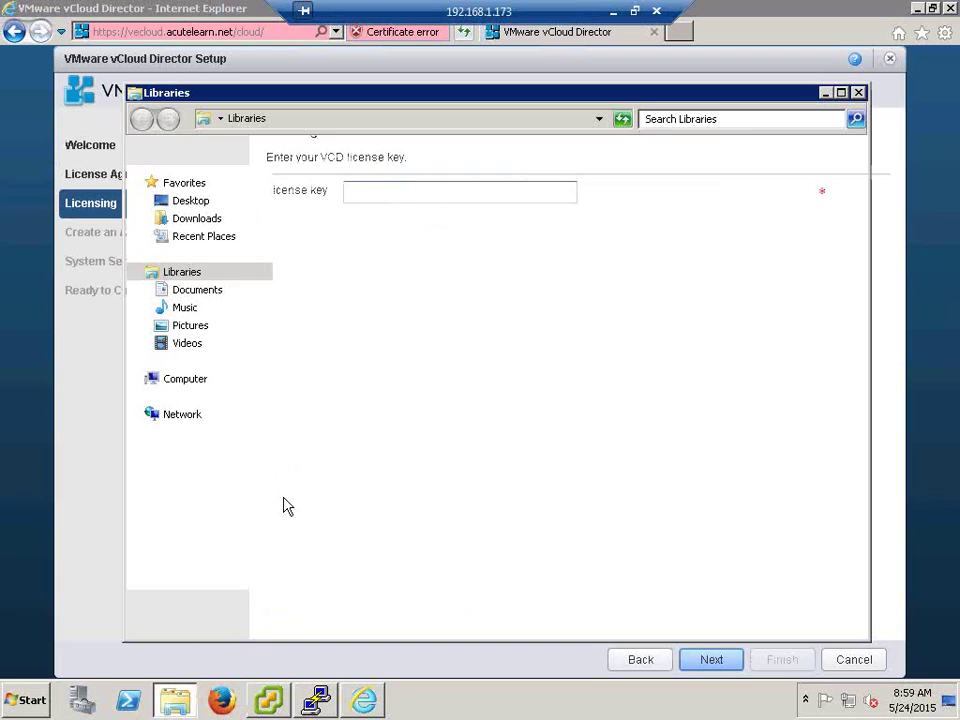
click(184, 383)
double_click(381, 222)
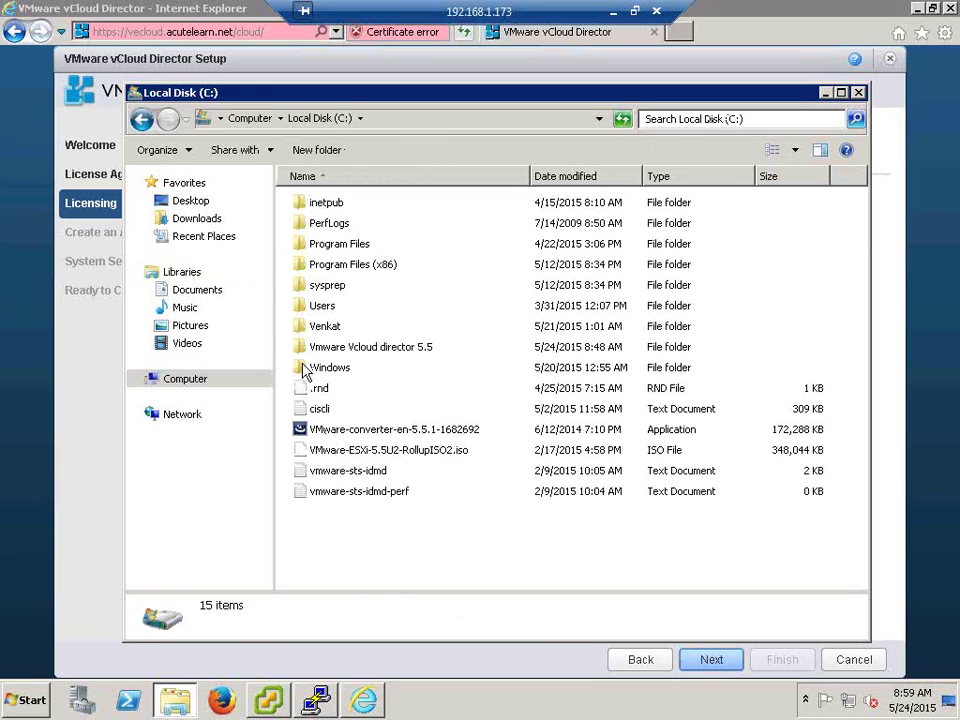
double_click(335, 331)
double_click(330, 285)
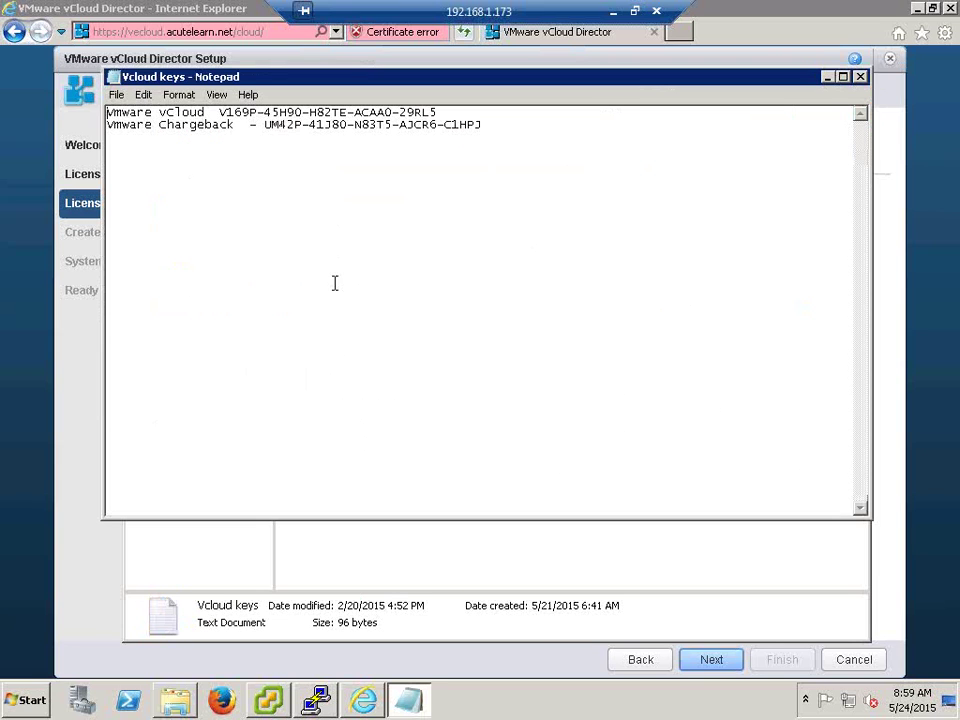
drag(220, 112, 474, 108)
key(ctrl+c)
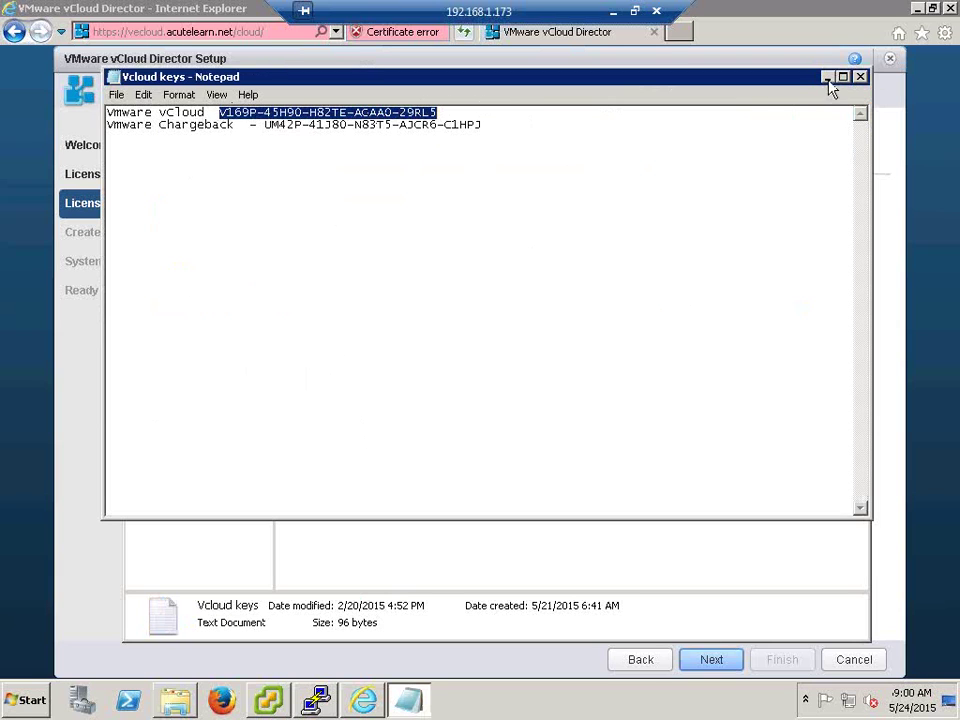
click(827, 78)
- Paste the licence key into the setup wizard and continue to Create an Administrator Account
click(540, 680)
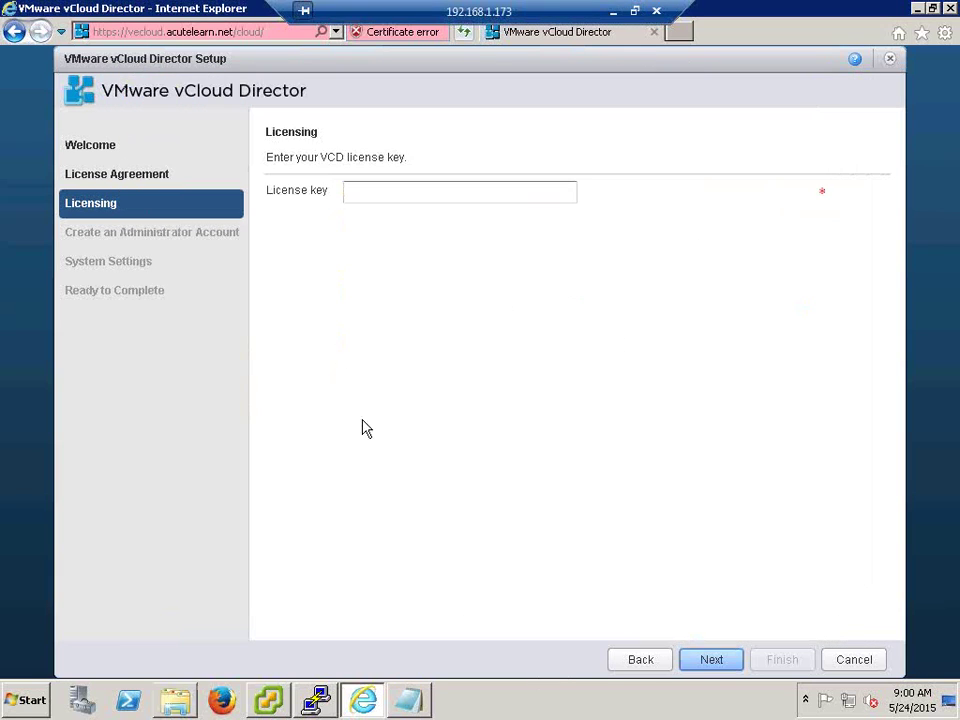
click(371, 201)
key(ctrl+v)
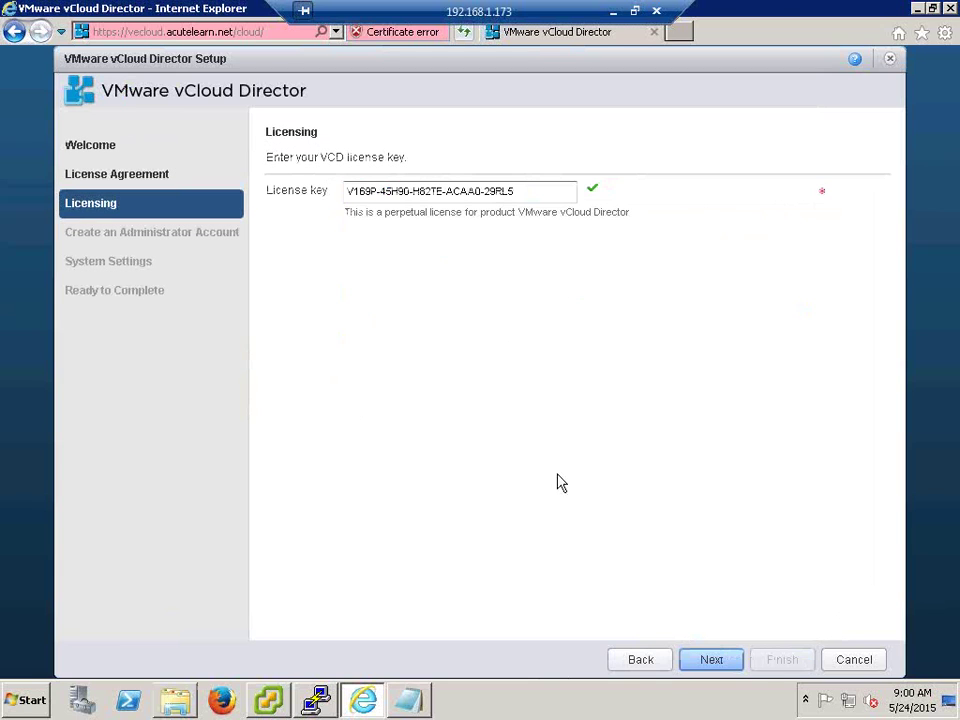
click(716, 663)
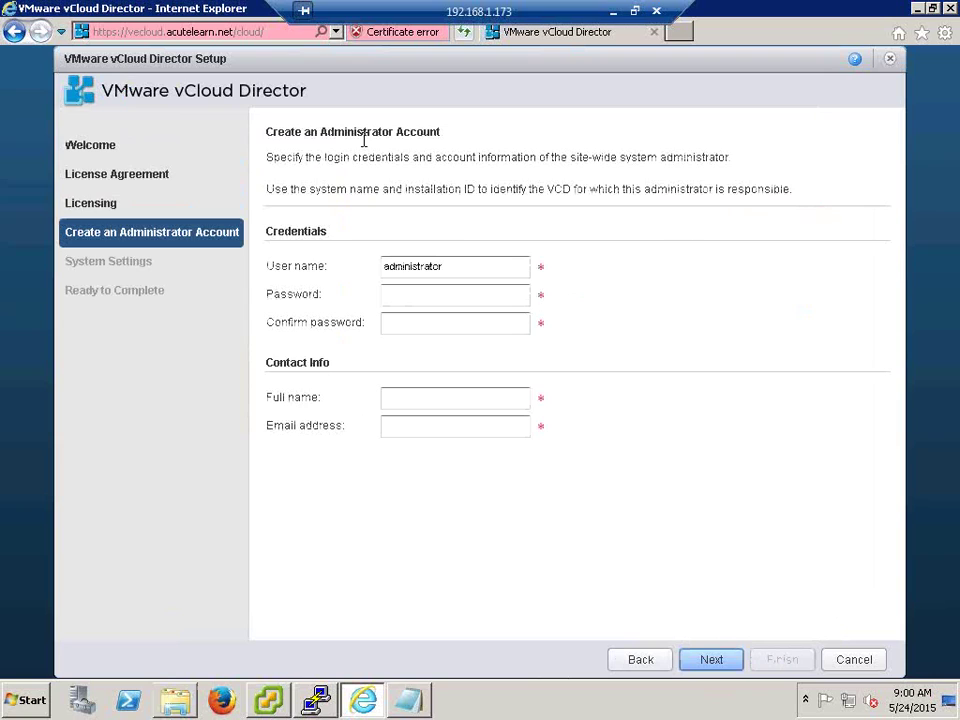
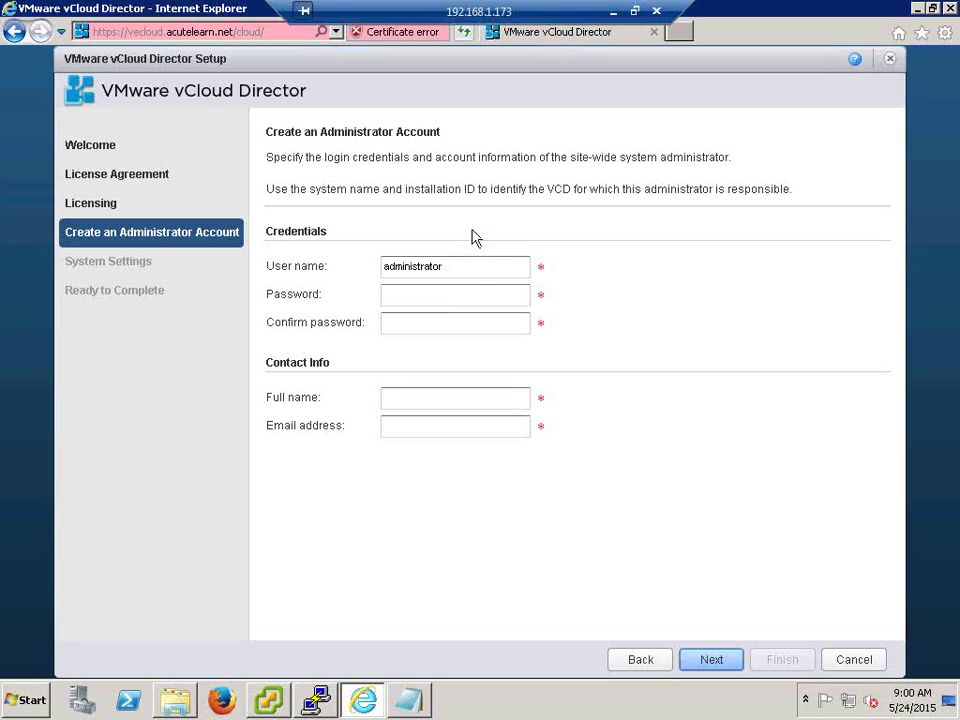
- Enter and confirm the administrator password, then fill in the administrator's full name and e-mail address
click(419, 303)
text(********)
key(Tab)
text(********)
key(Tab)
text(Ramana)
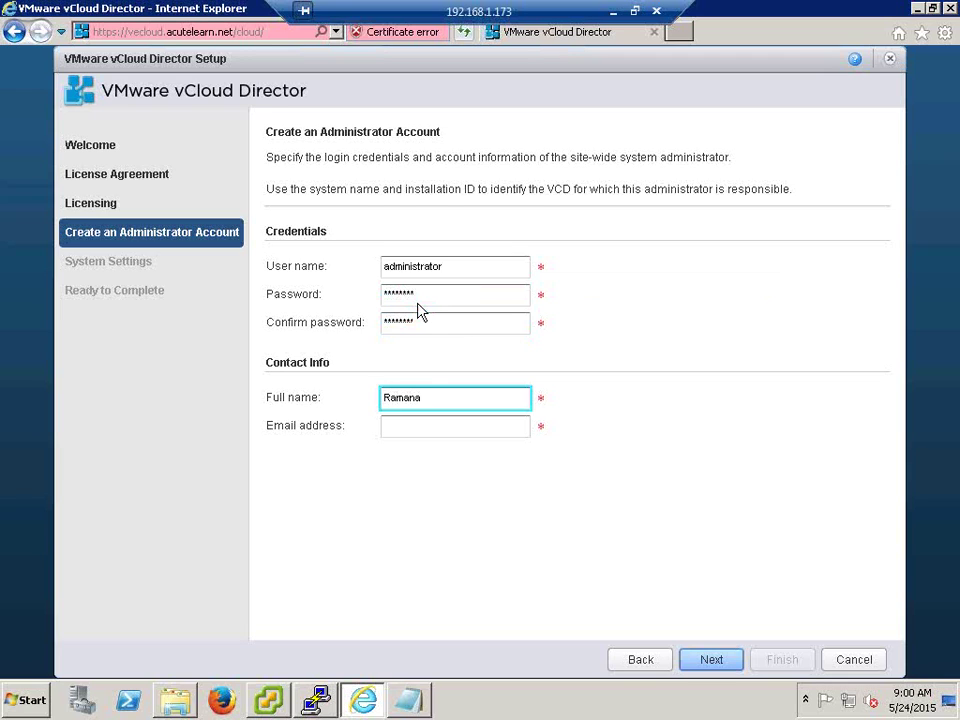
key(Tab)
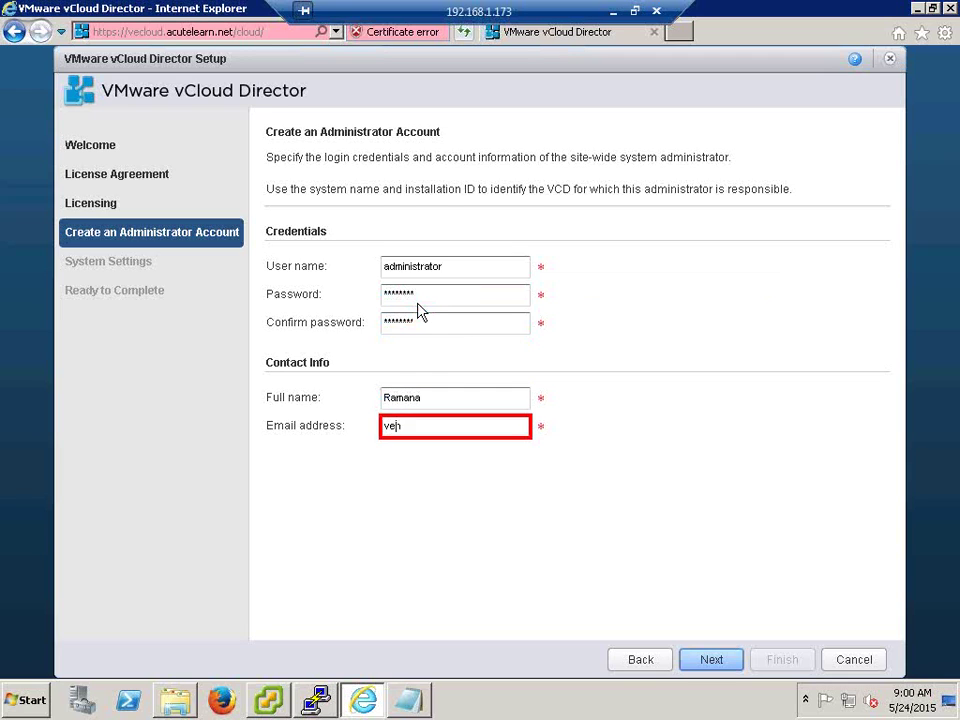
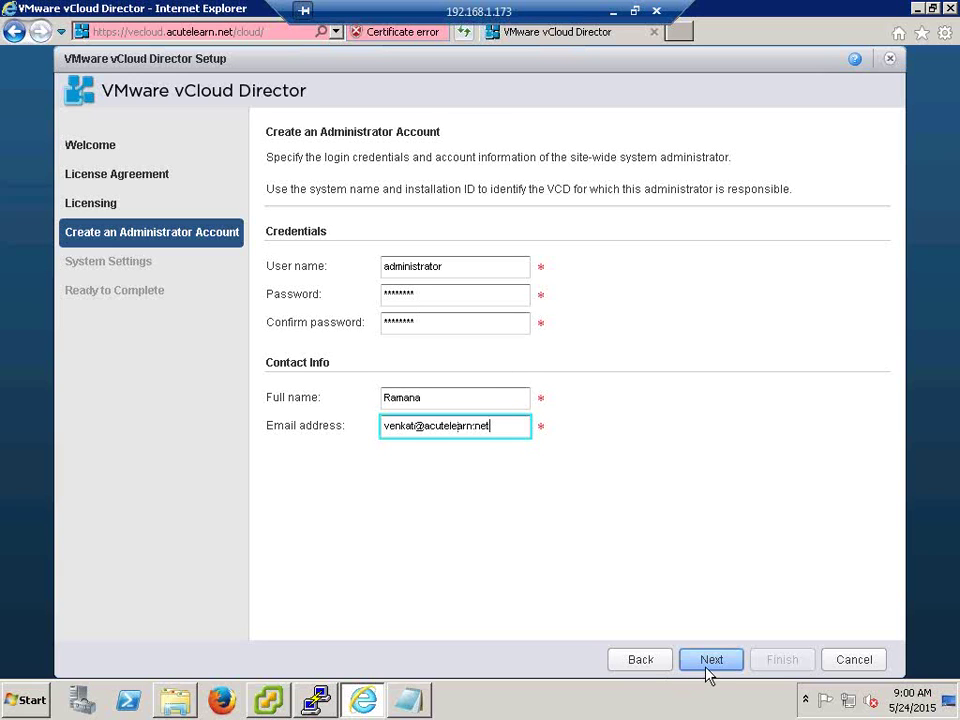
- Set the system name to 'vecloud' and finish the setup from the summary page
click(712, 660)
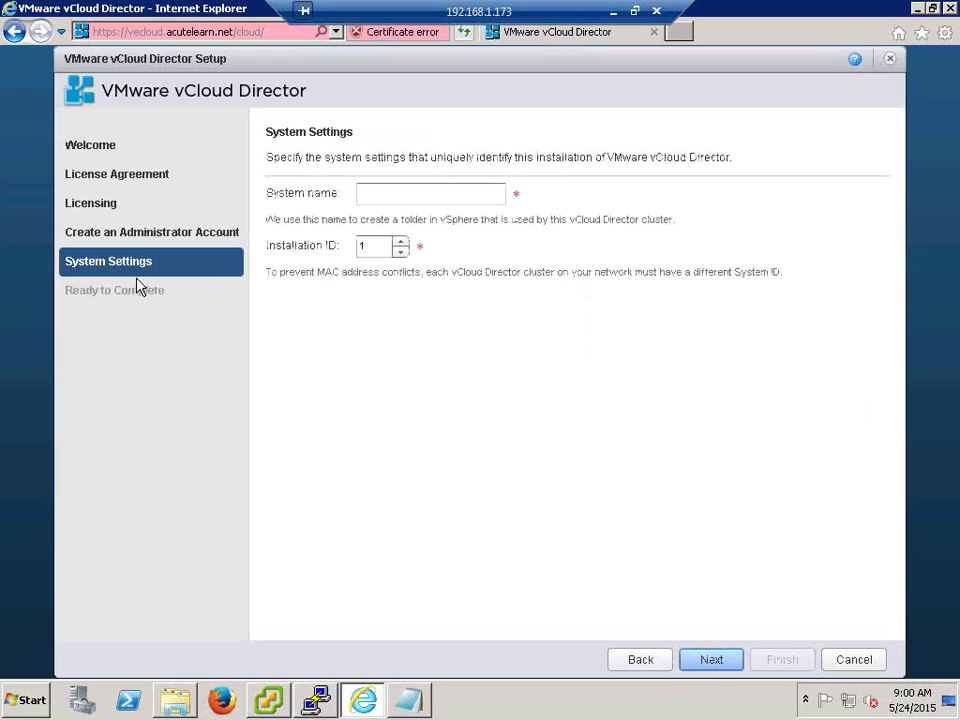
click(408, 196)
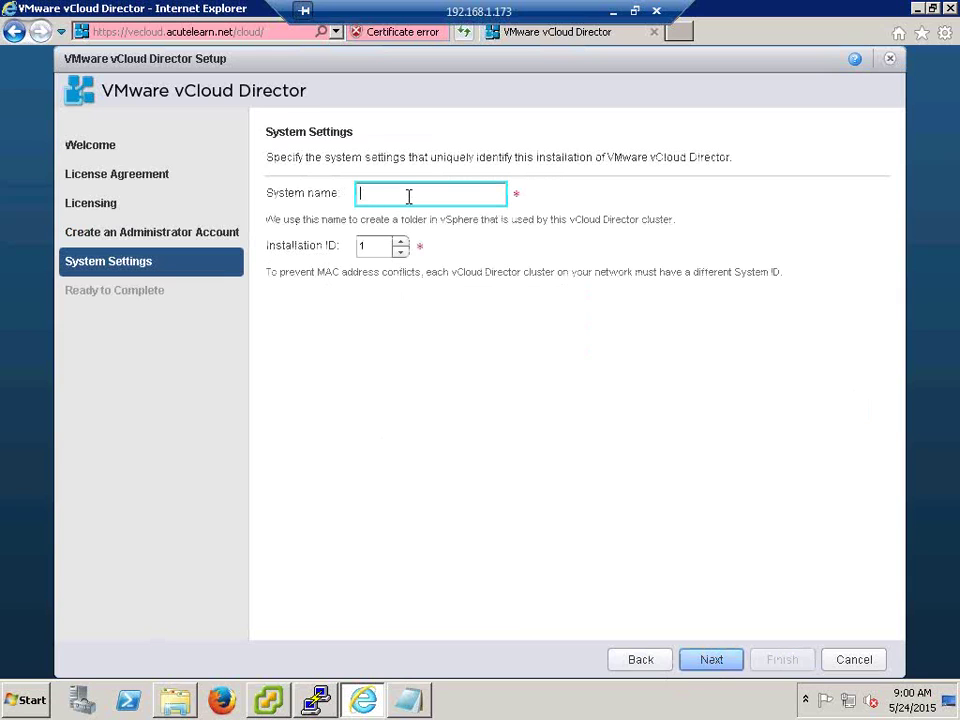
text(vecloud)
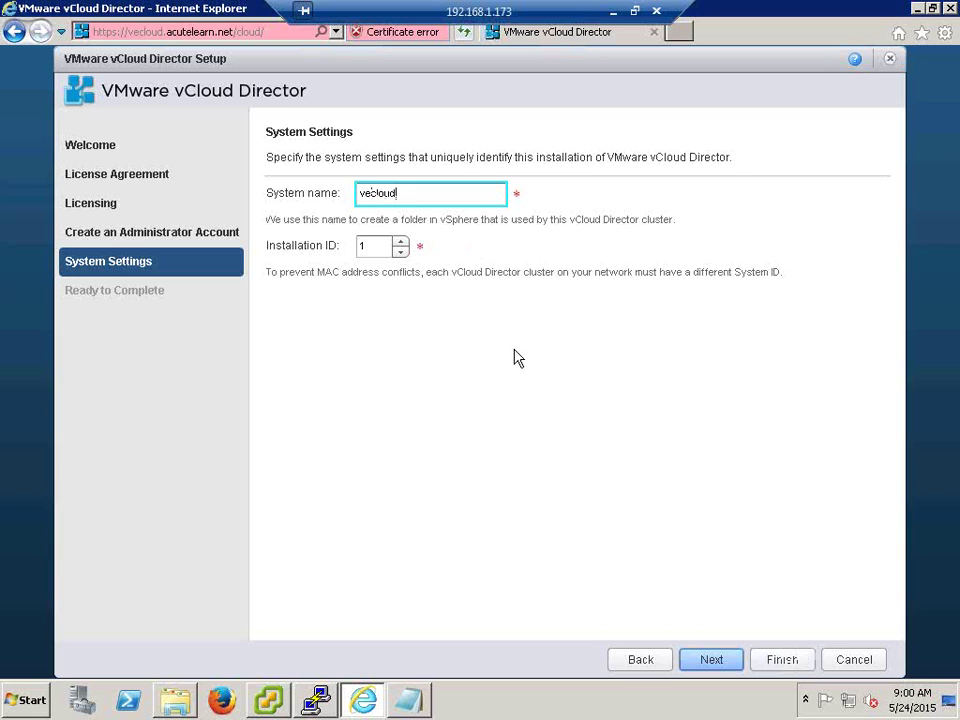
click(712, 662)
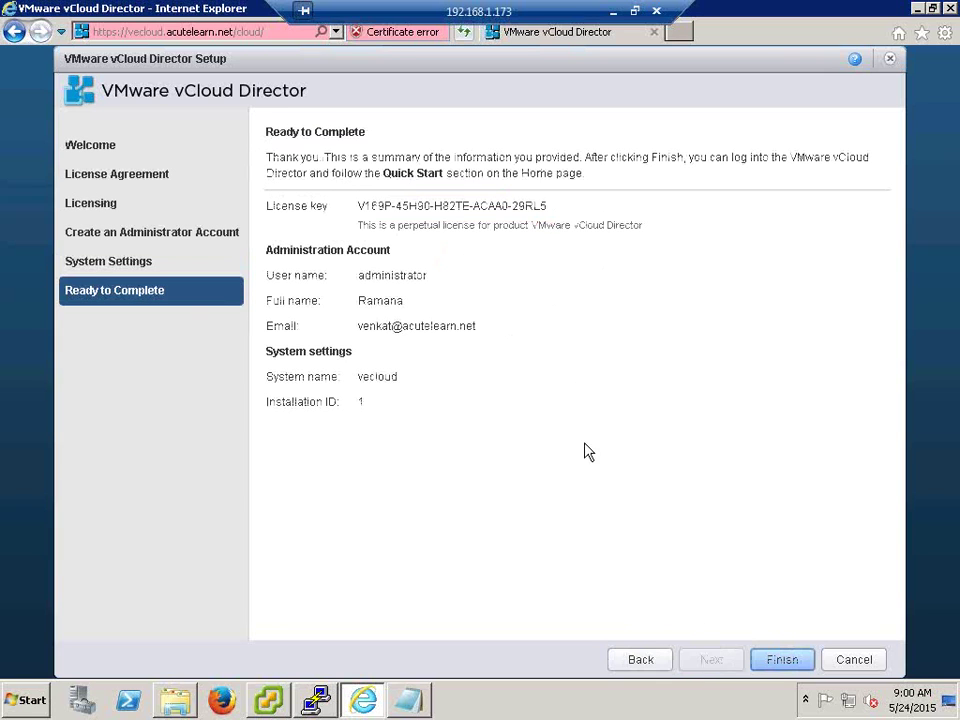
click(782, 660)
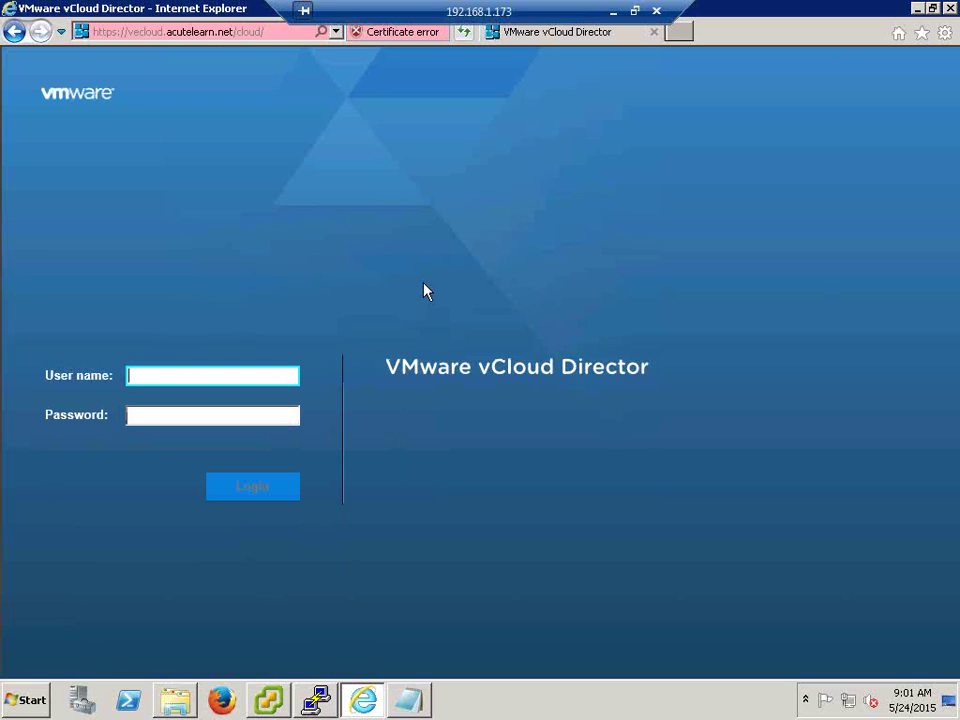
- Restart Internet Explorer and reopen vecloud.acutelearn.net from history, continuing past the certificate warning
click(949, 8)
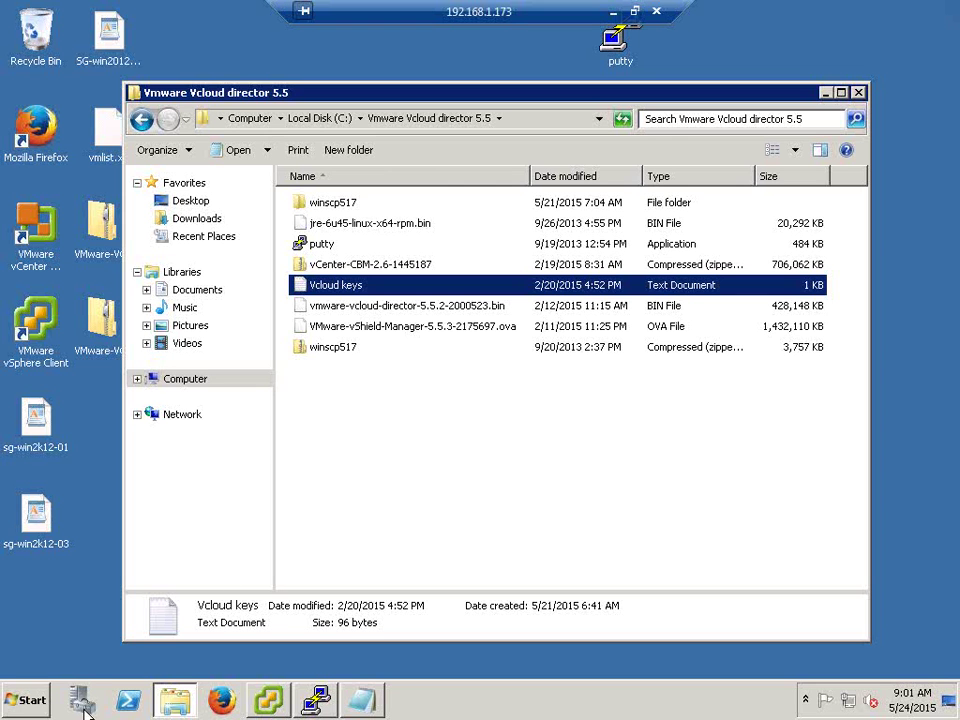
click(20, 706)
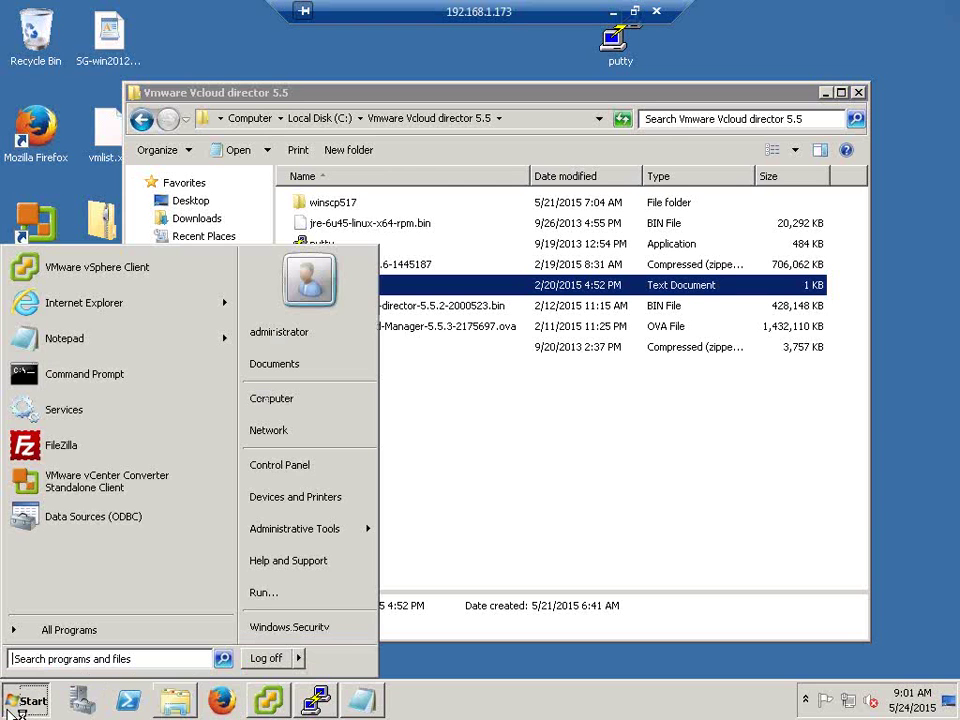
key(Escape)
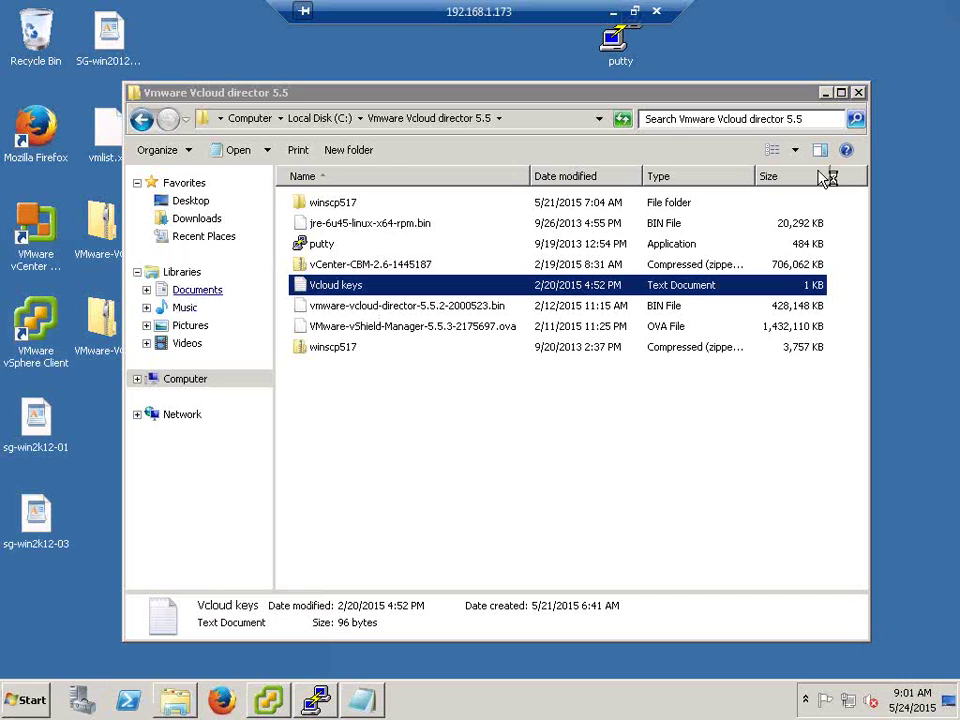
click(440, 32)
click(182, 74)
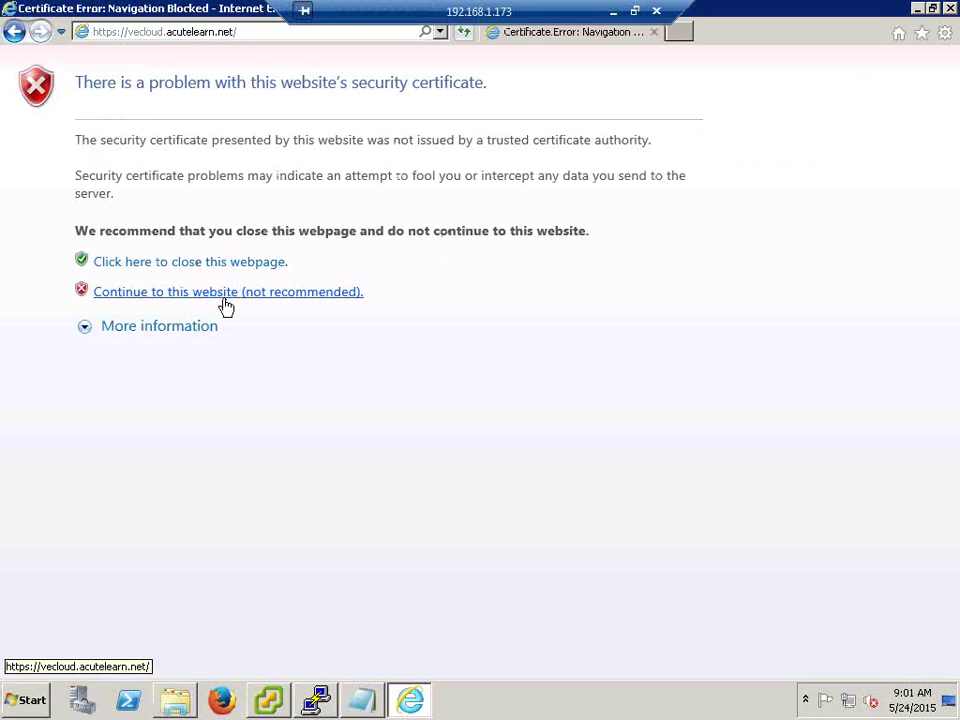
click(224, 296)
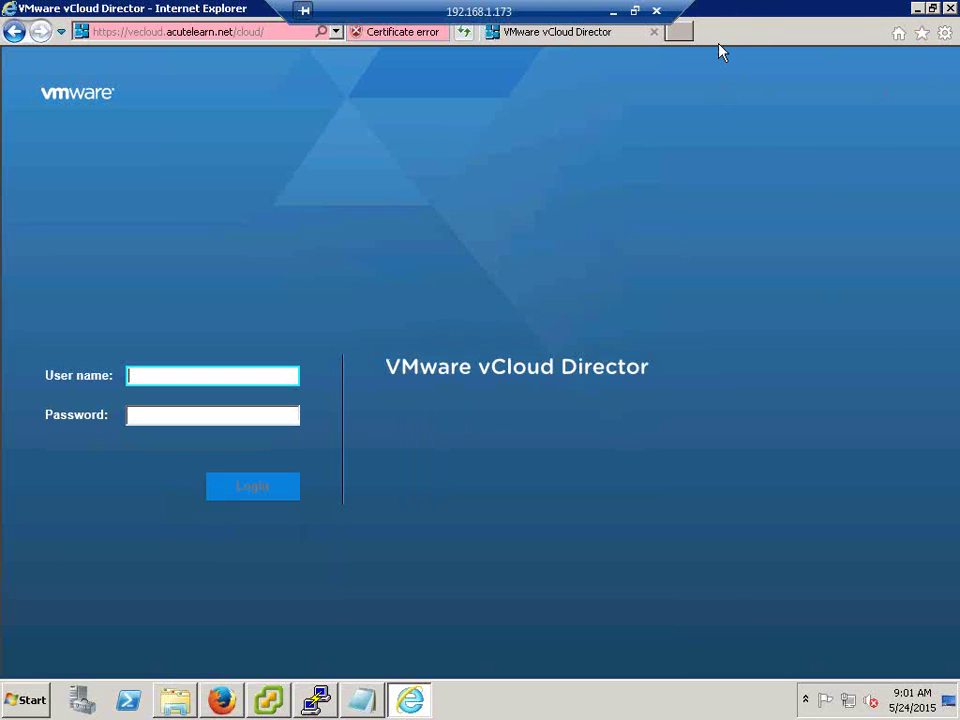
- Add the vecloud.acutelearn.net site to Internet Explorer's Trusted sites zone
key(alt+x)
mouse_move(38, 134)
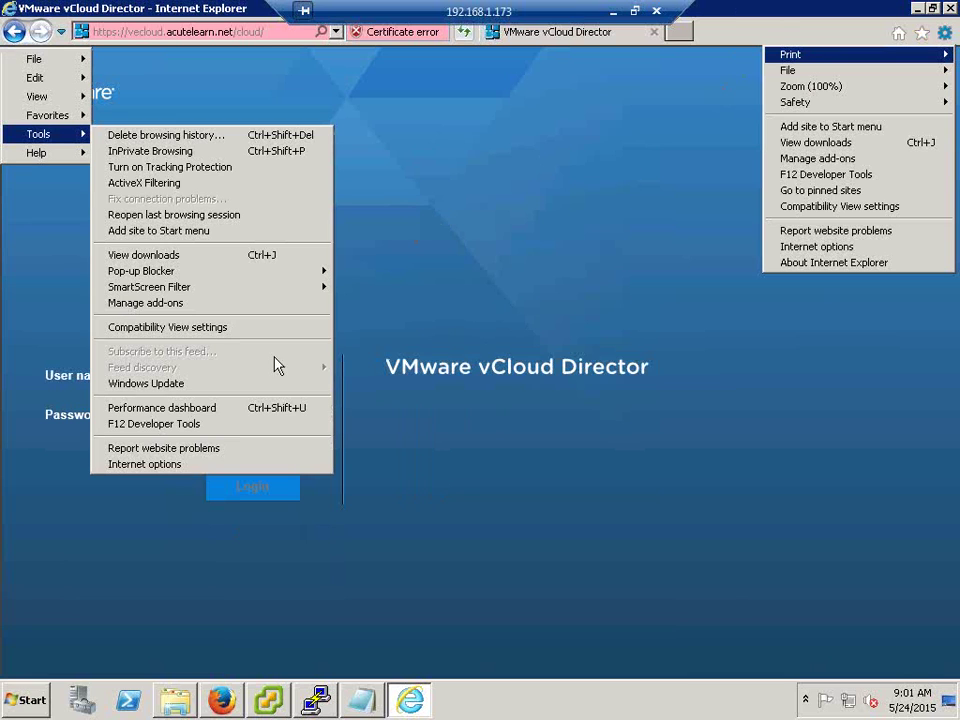
key(Escape)
key(Escape)
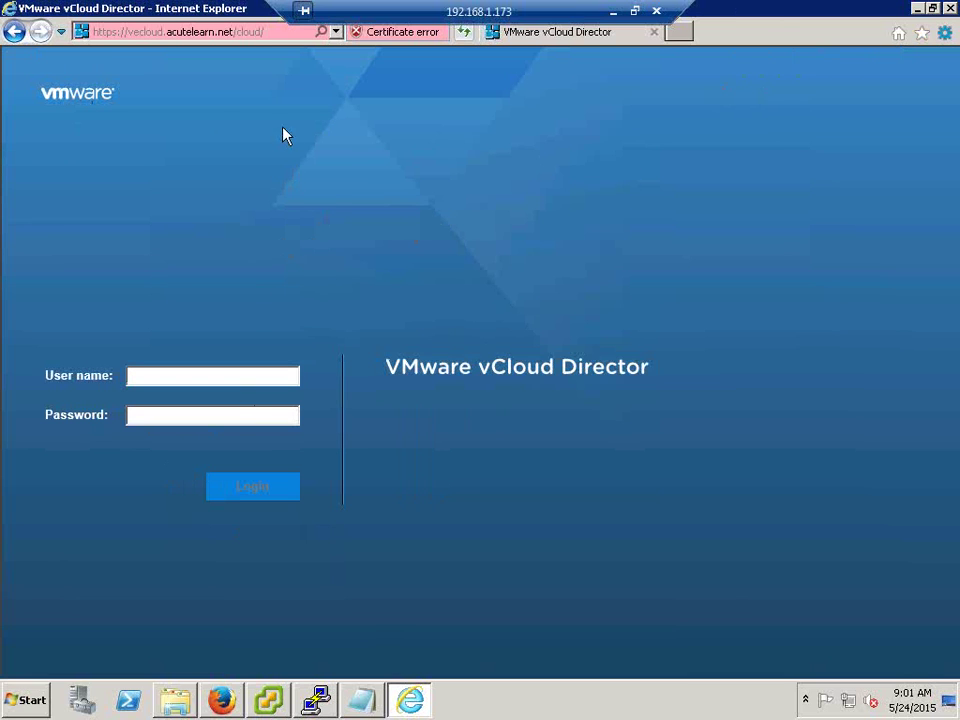
click(944, 33)
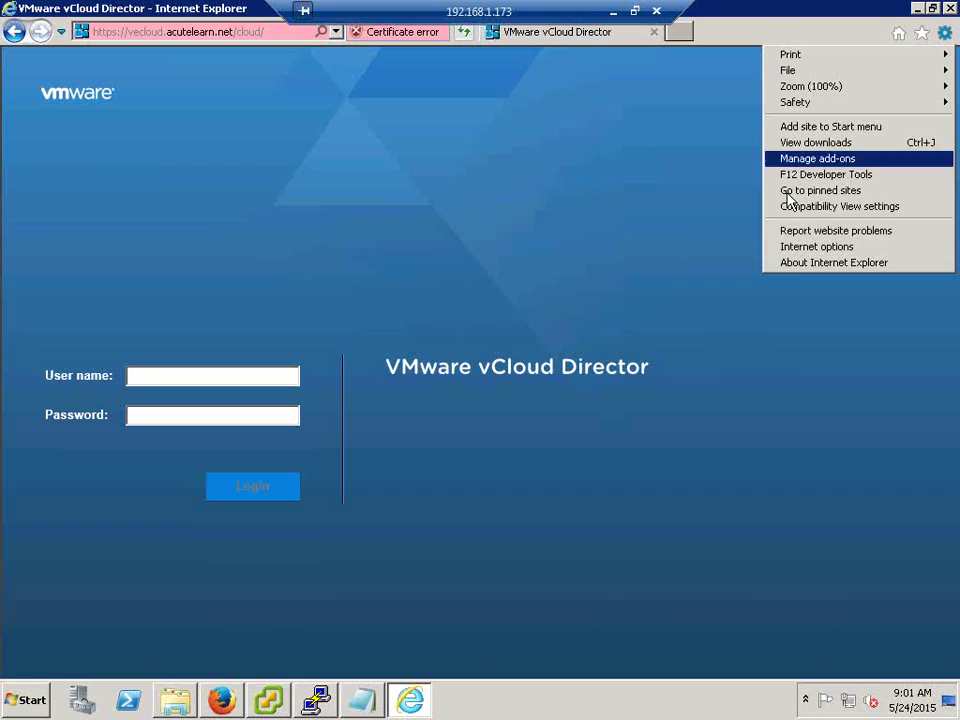
click(816, 246)
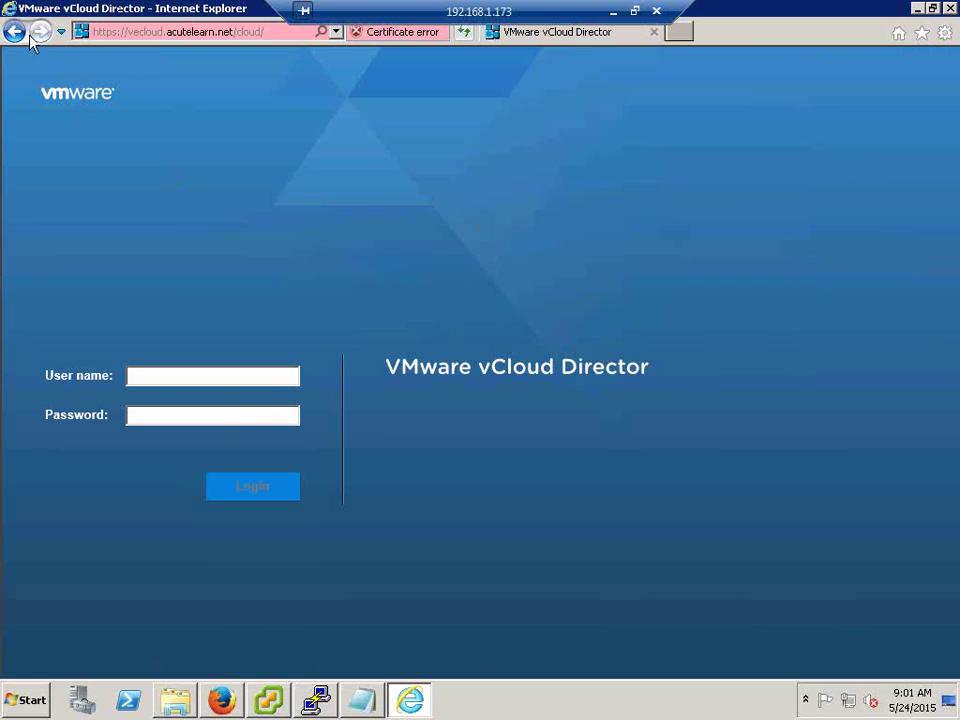
click(90, 49)
click(211, 122)
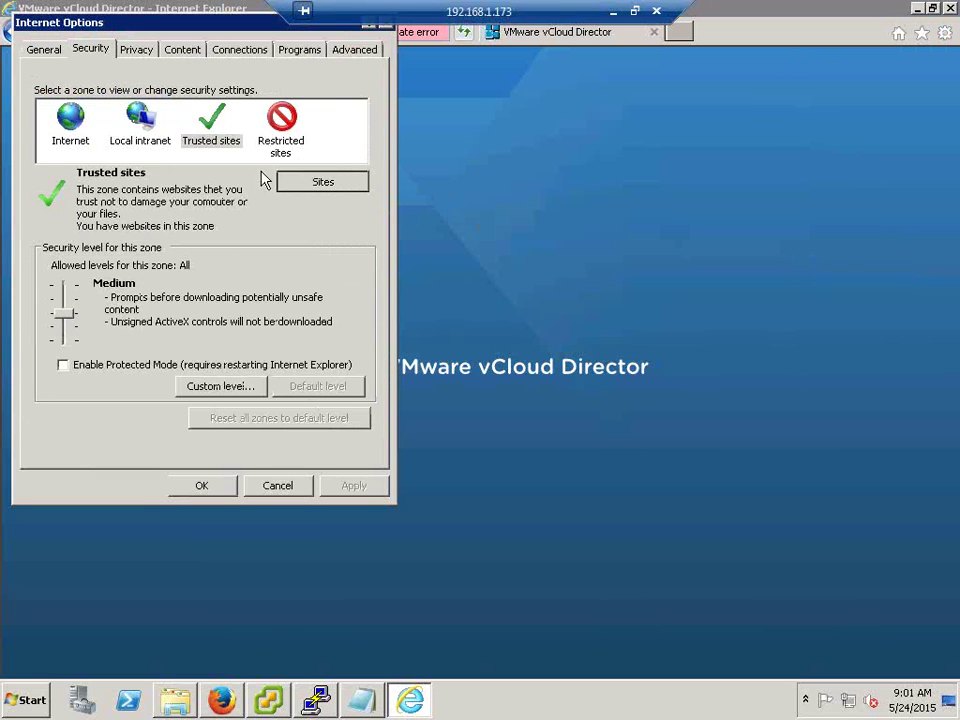
click(280, 181)
click(325, 150)
click(320, 318)
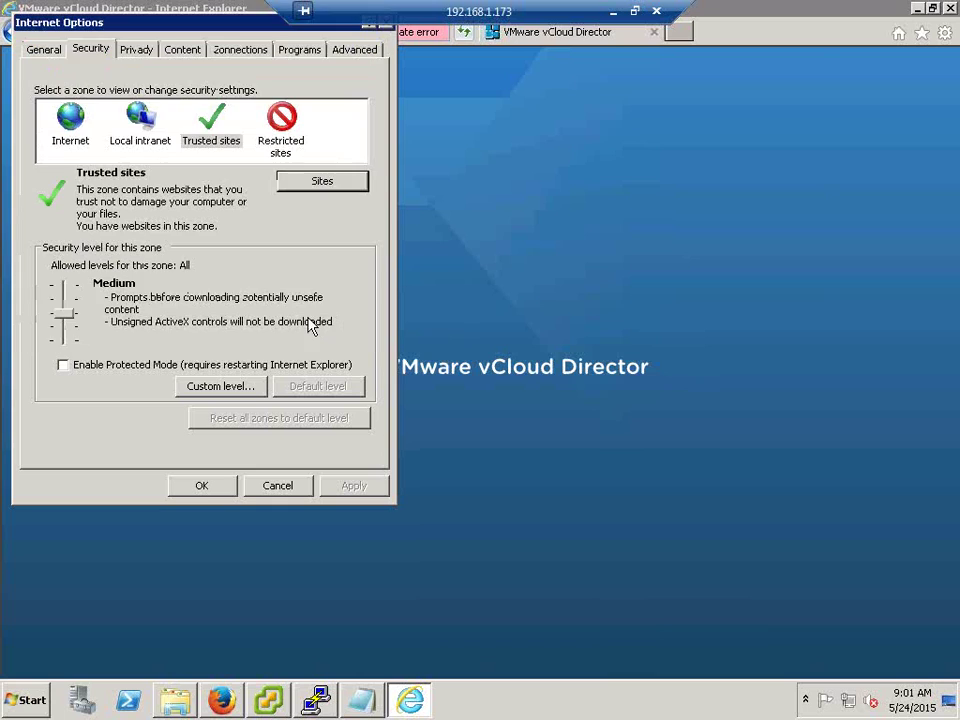
click(208, 487)
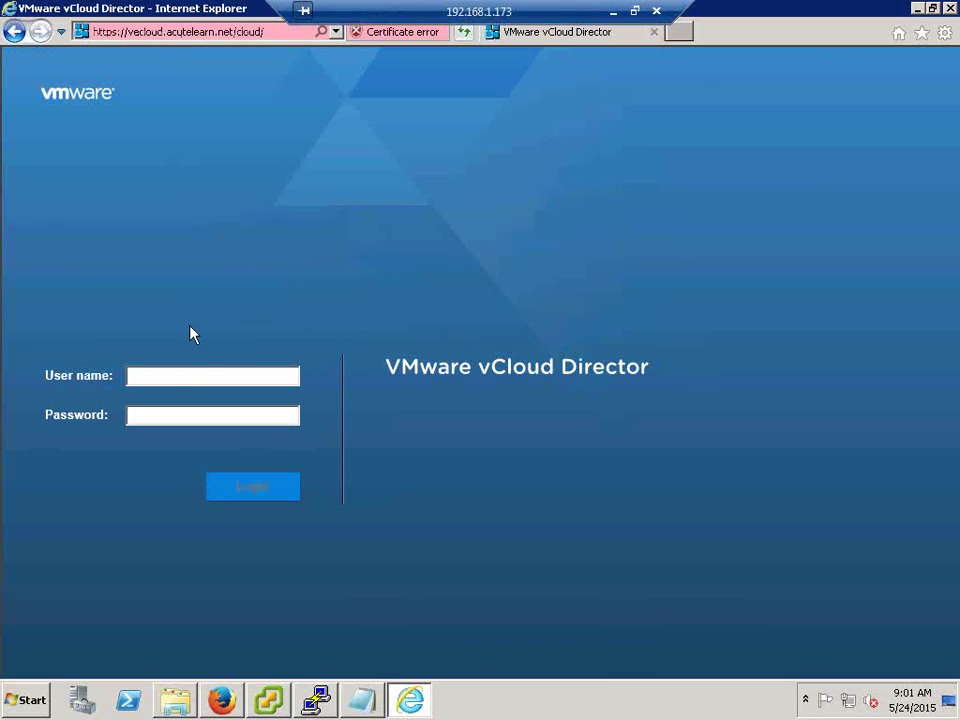
- Log in as administrator, decline saving the password, then log out of vCloud Director
click(158, 373)
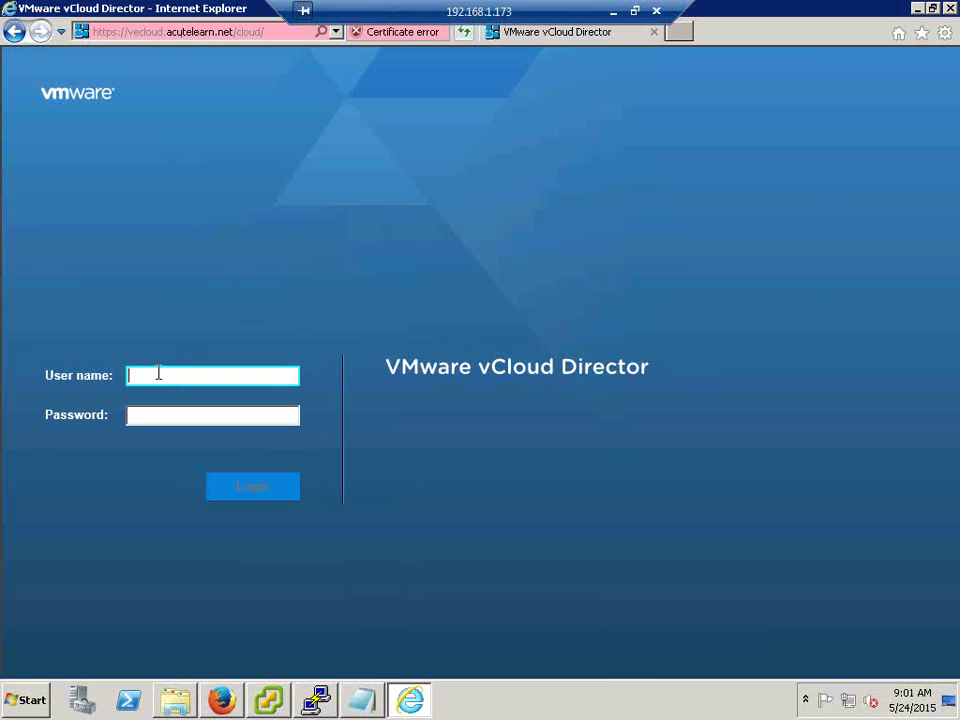
text(administrator)
key(Tab)
text(*******)
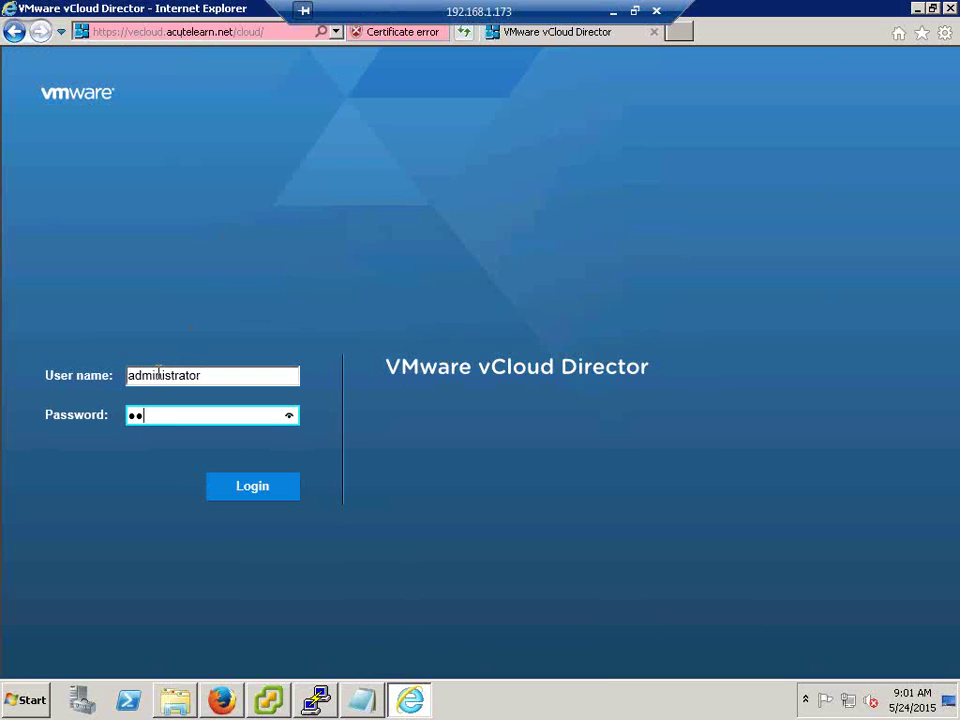
text(*)
click(251, 485)
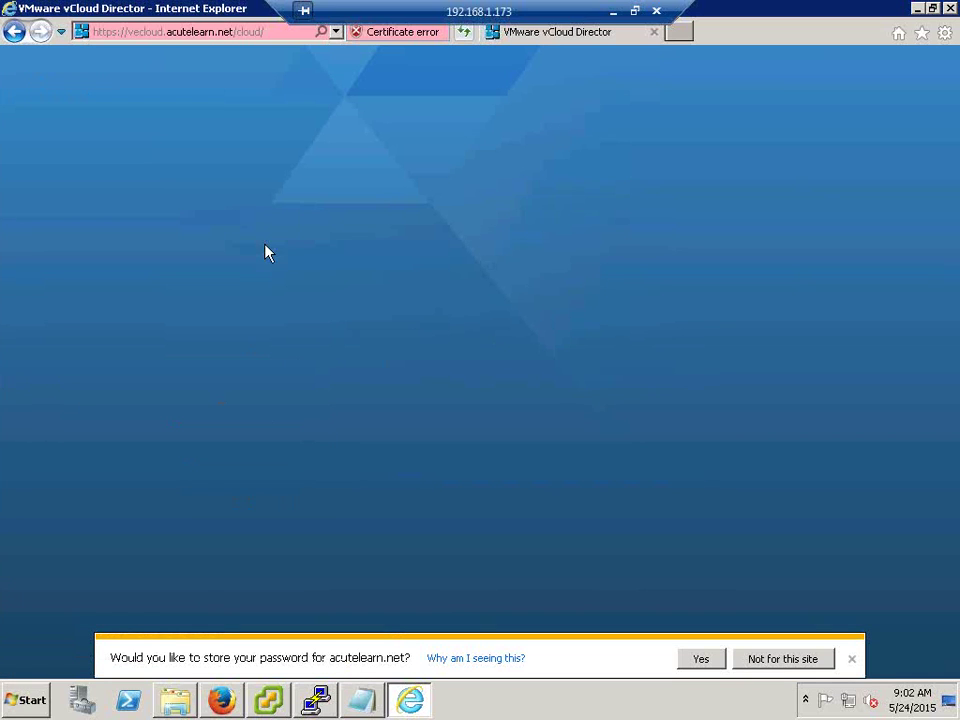
click(782, 658)
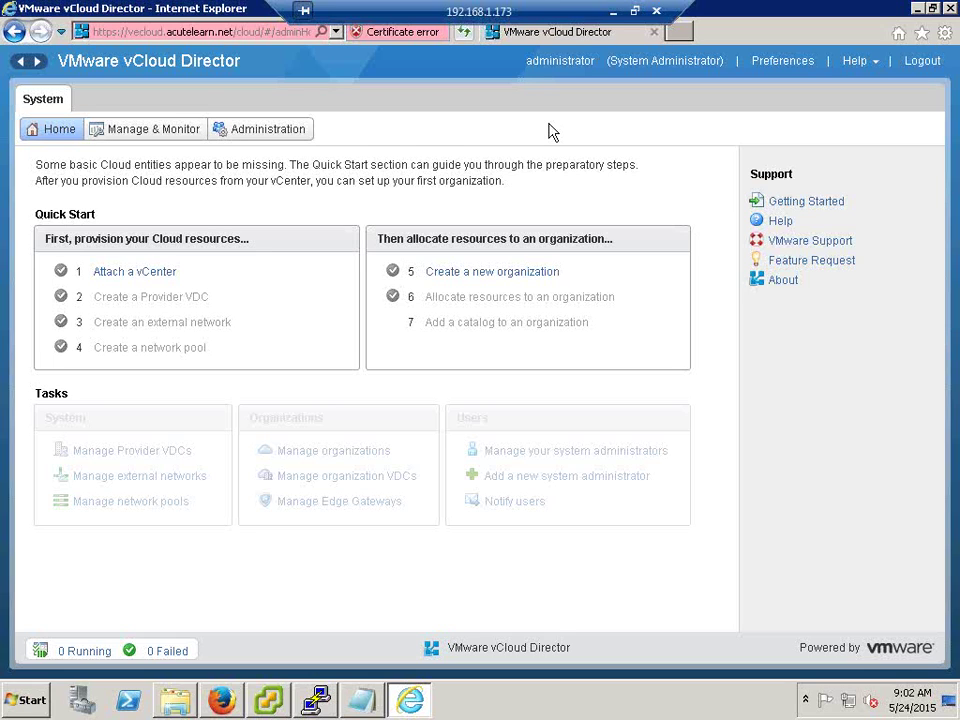
click(925, 62)
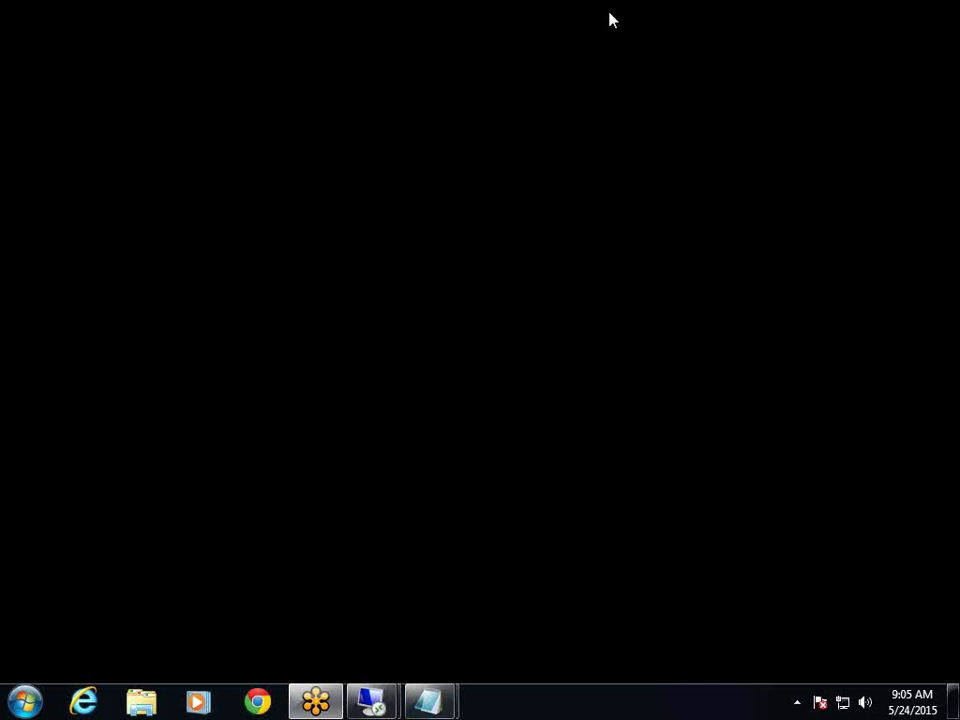
- Add an indented note under Step6: 'open the browser and type the url of the vcloud director'
mouse_move(428, 700)
click(364, 590)
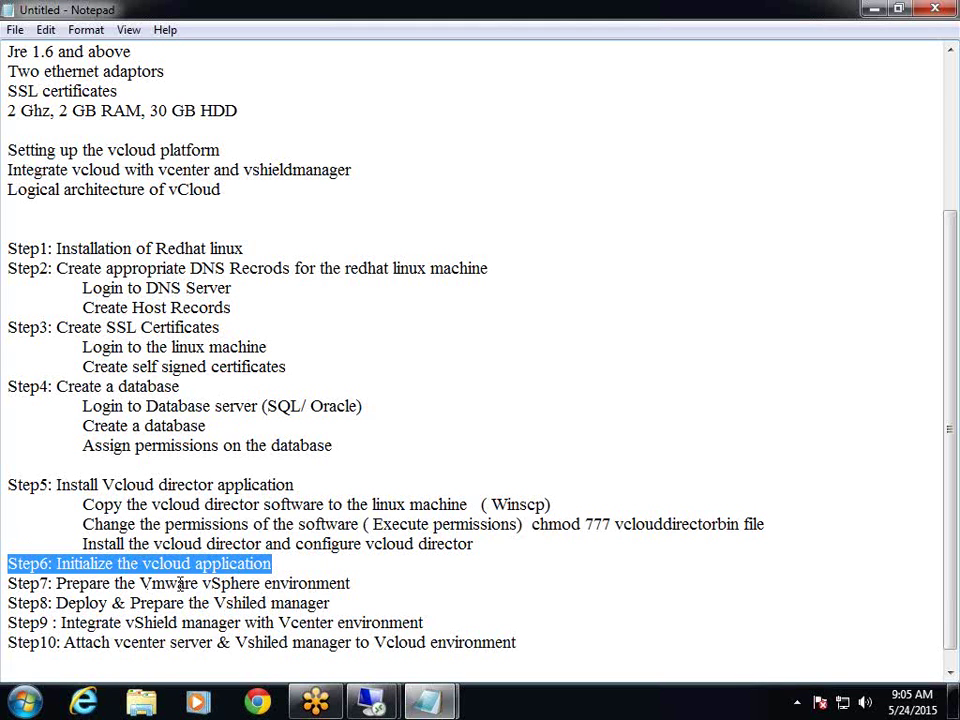
click(282, 568)
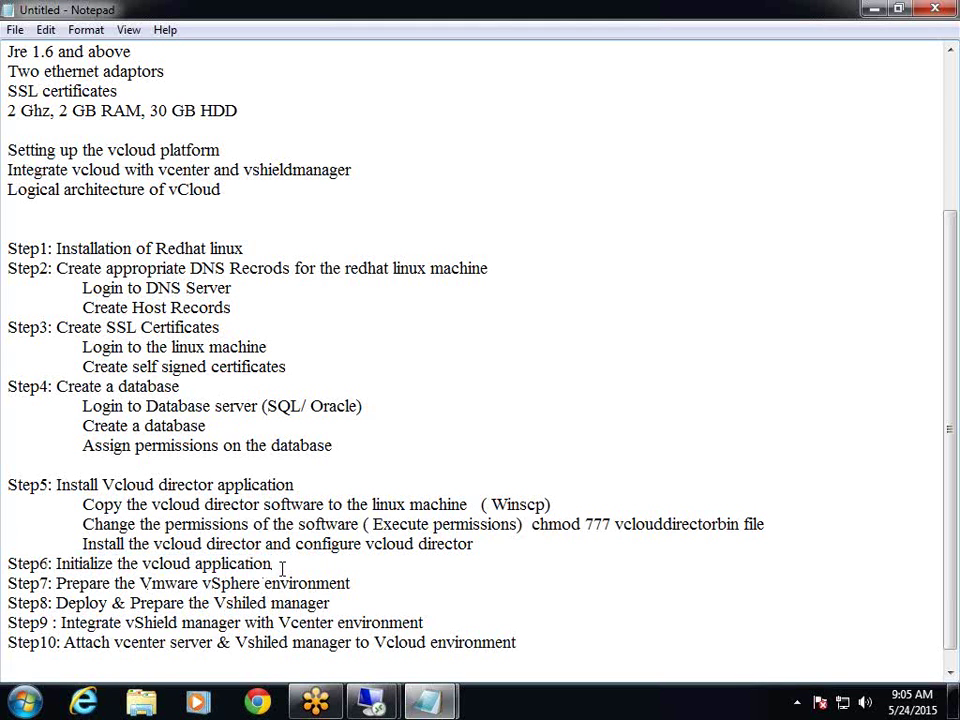
key(Return)
key(Tab)
text(open the browser and type the url of the vclodu)
key(BackSpace)
key(BackSpace)
text(ud director)
- Add a second indented note about the https address of the vcloud machine, then clear the selection
key(Return)
key(Tab)
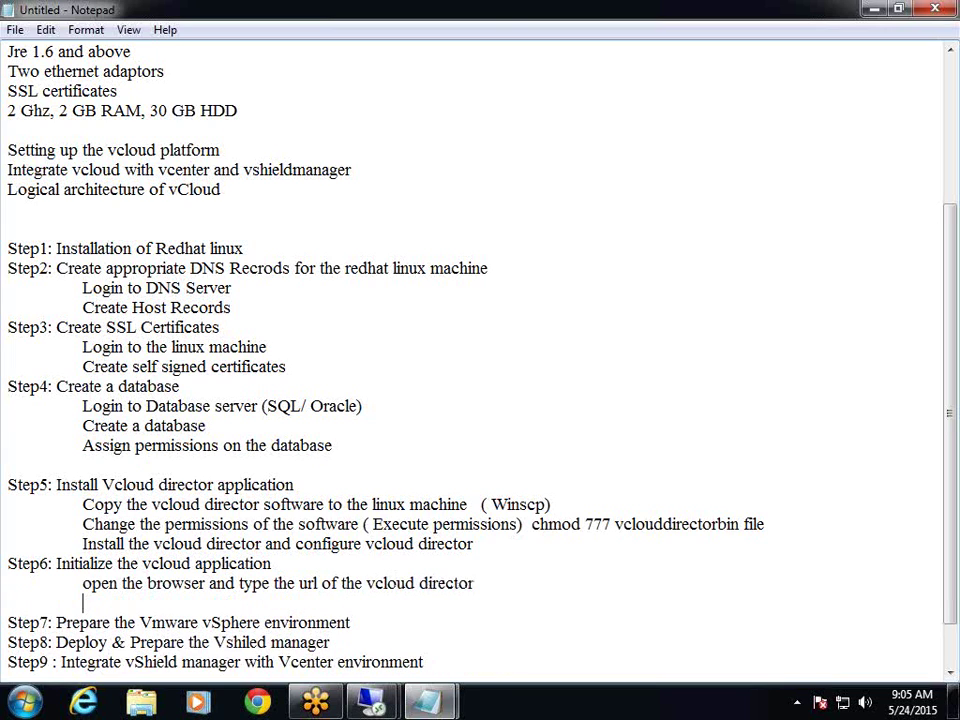
text(htt)
text(dre)
text(dres)
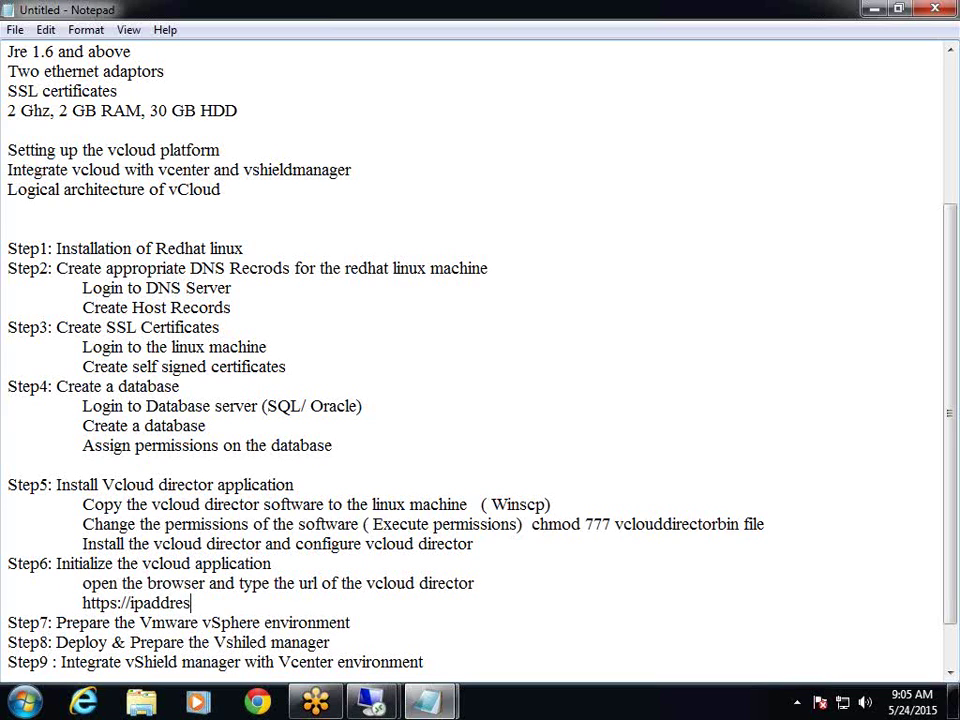
text(sof the vcloud machine)
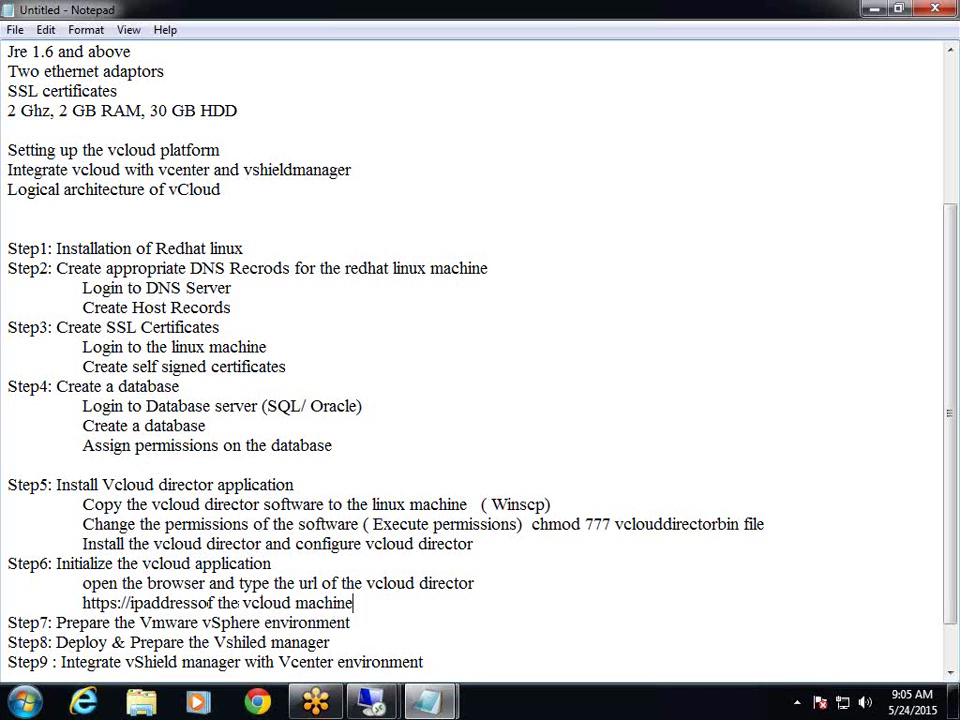
key(Return)
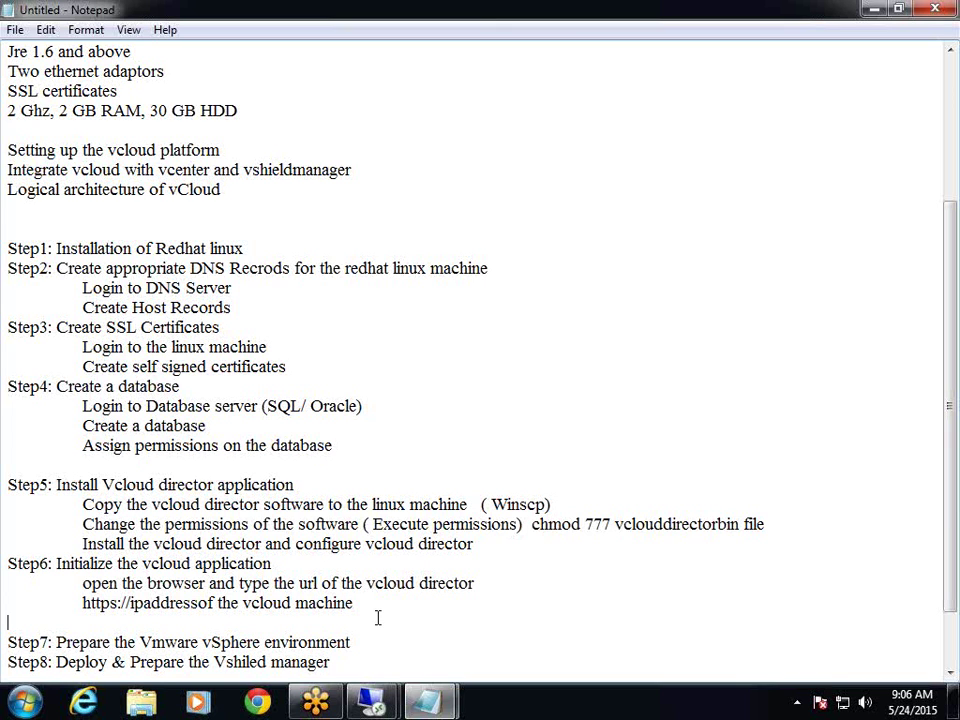
drag(371, 611, 5, 248)
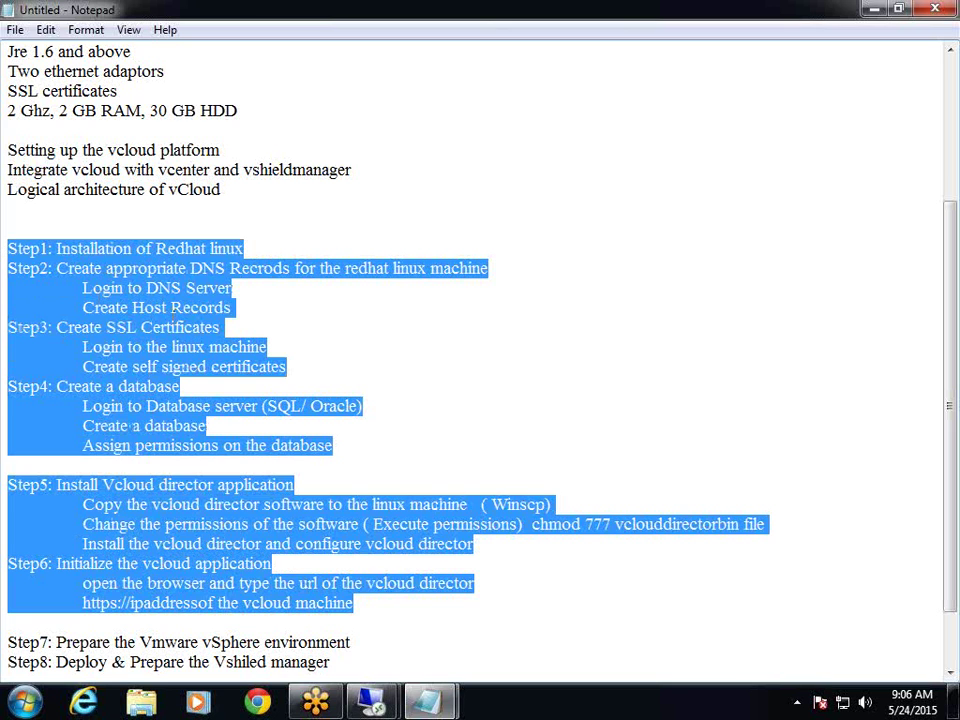
click(82, 226)
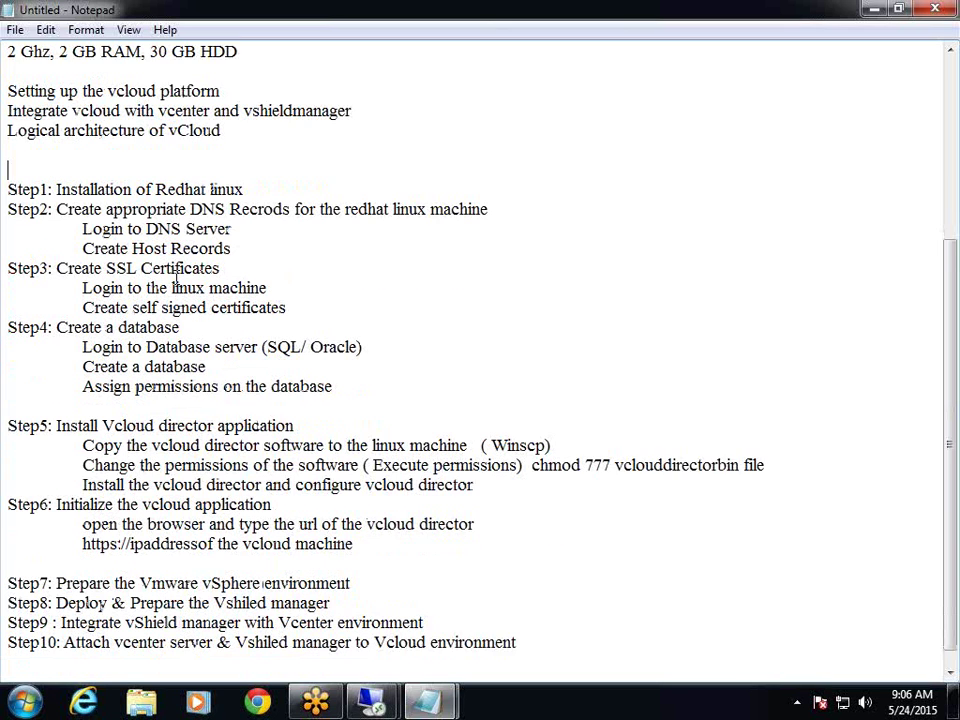
- Minimize Notepad and launch Paint from the Start menu
click(873, 9)
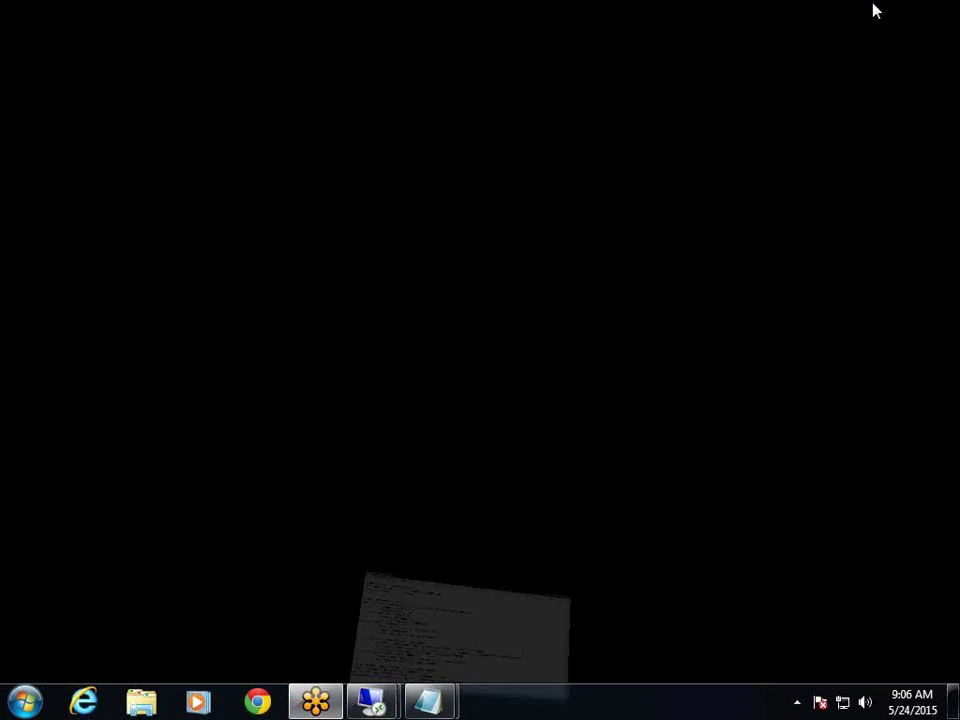
click(24, 700)
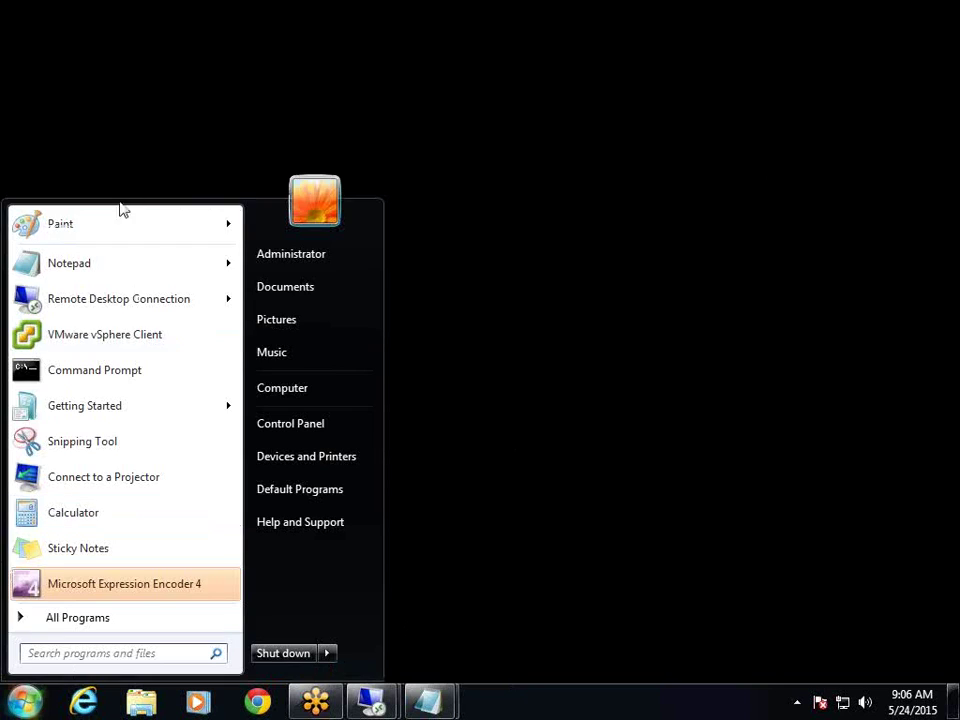
click(150, 232)
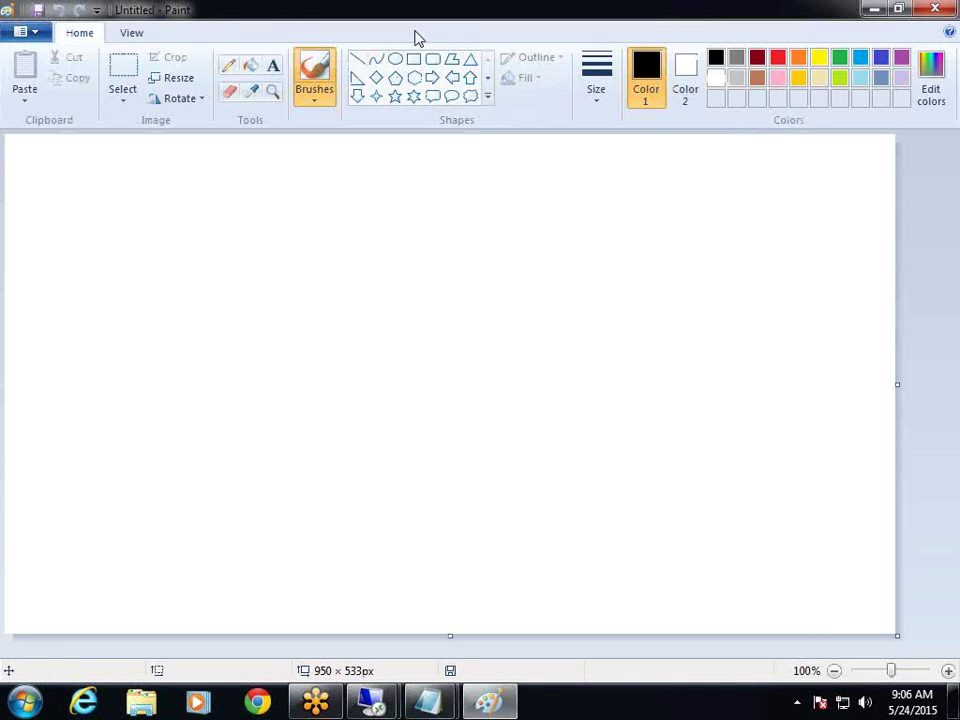
- Draw three stacked wide rectangles outlined black (bottom), green (middle) and blue (top)
click(413, 58)
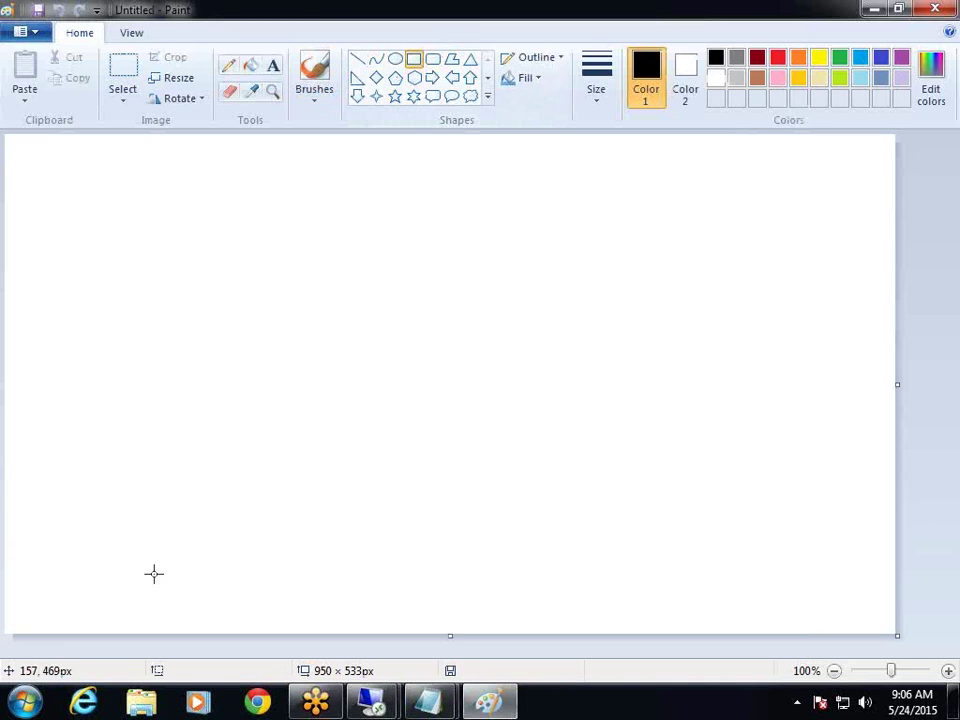
drag(99, 535, 713, 615)
click(88, 482)
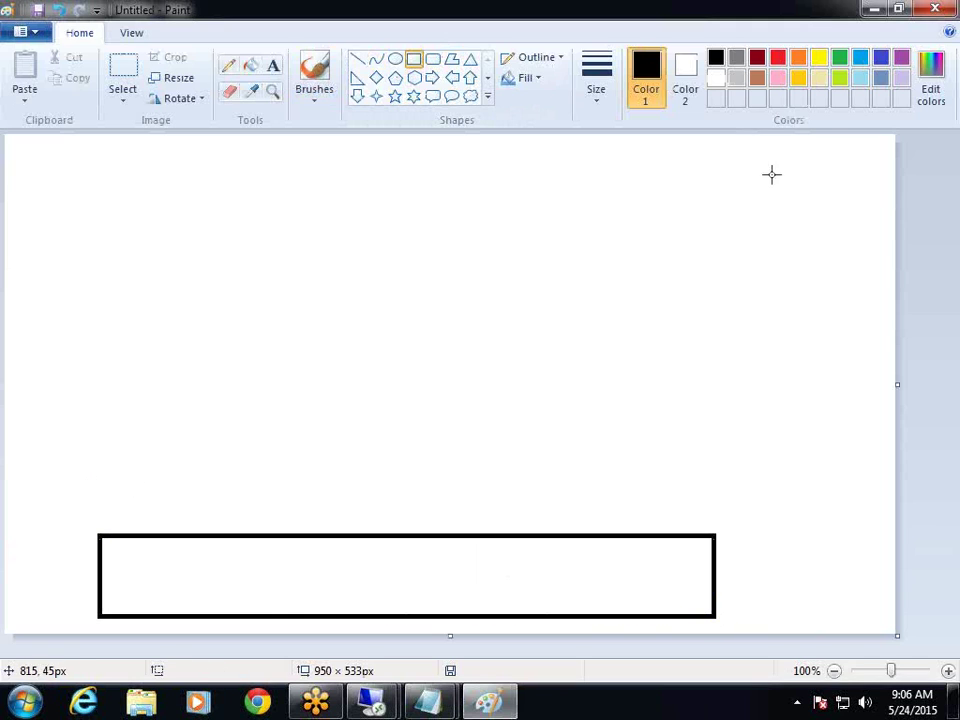
click(839, 58)
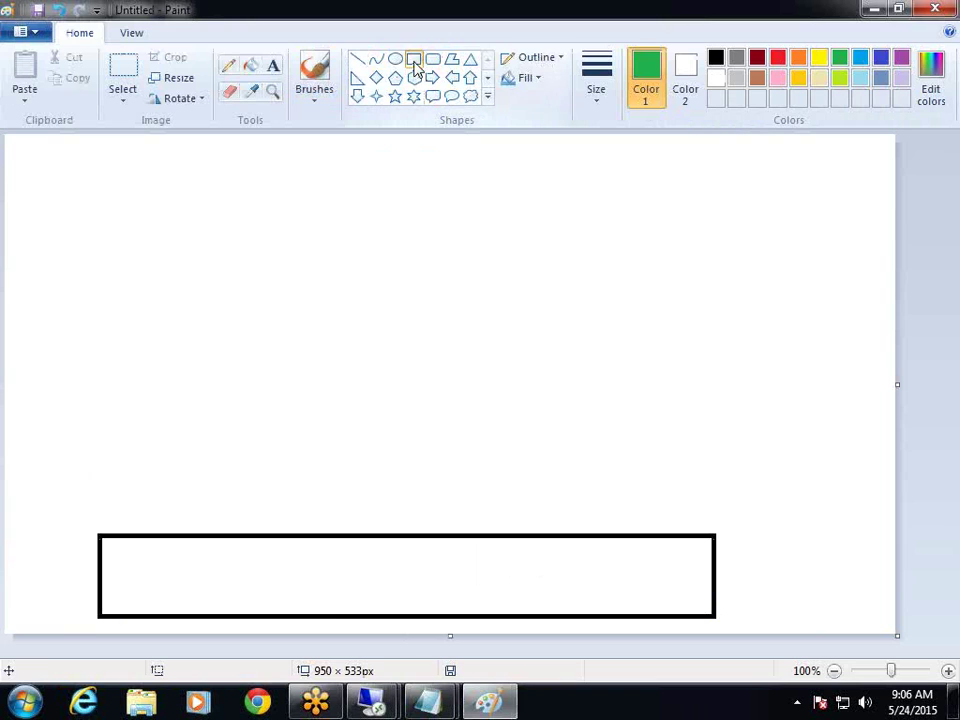
drag(99, 421, 714, 520)
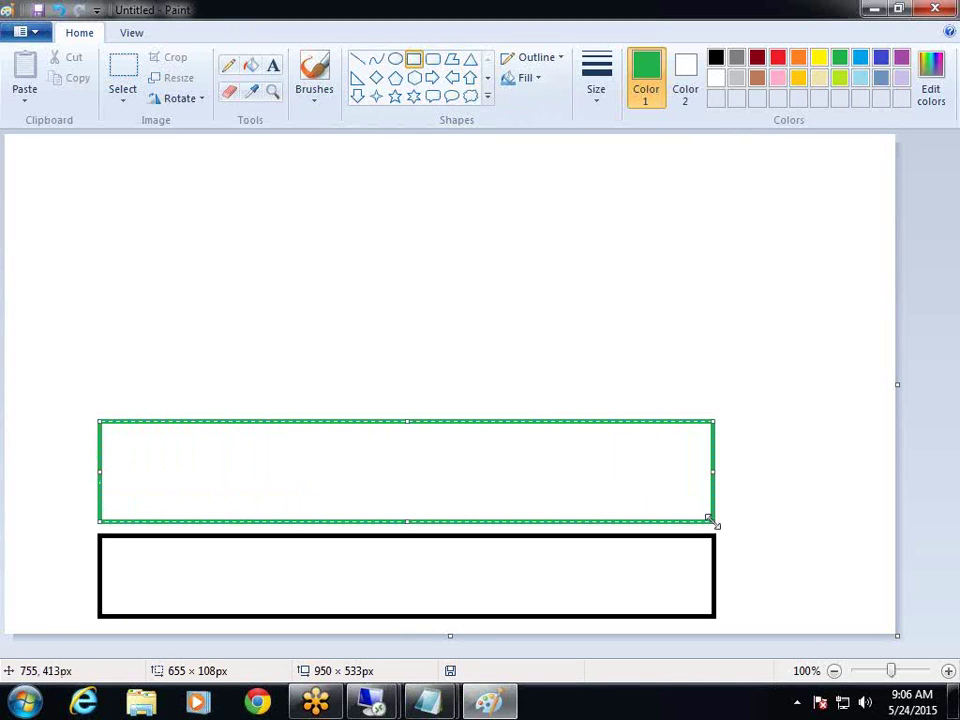
click(623, 380)
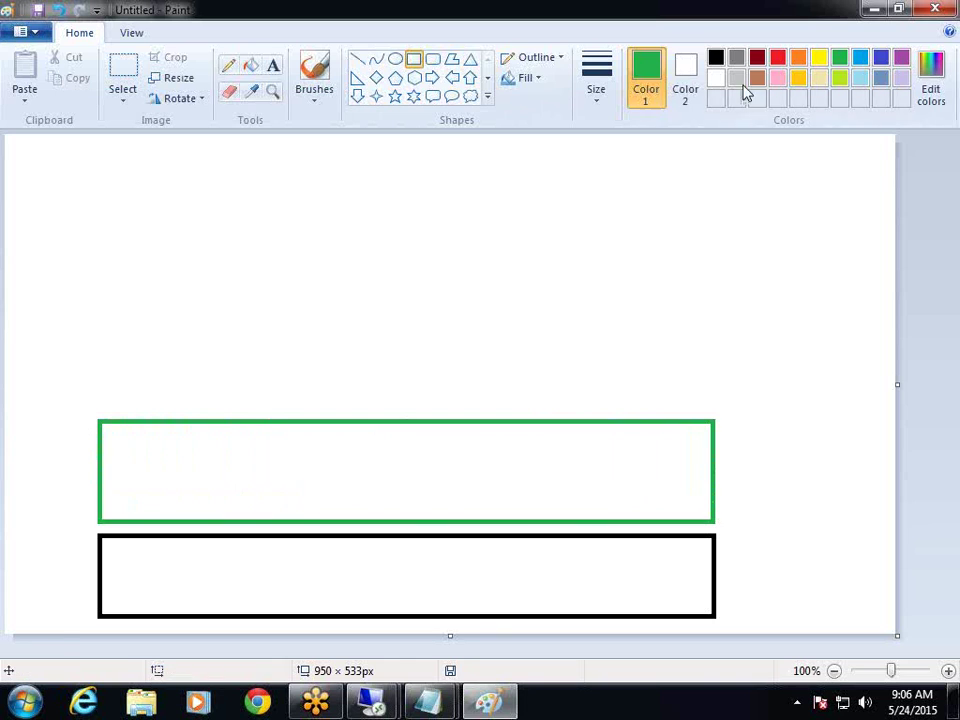
click(880, 57)
mouse_move(98, 298)
mouse_down()
mouse_move(111, 333)
mouse_move(643, 371)
mouse_move(711, 400)
mouse_up()
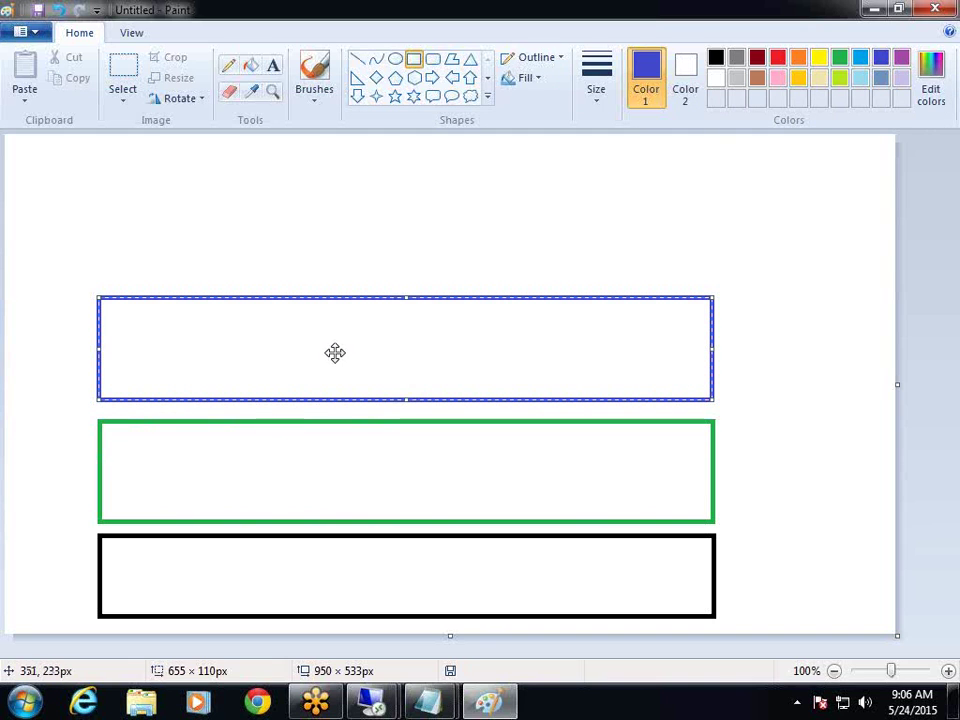
- Label the blue box 'cloud computing platform' and the green box 'virtualization platform'
click(273, 65)
drag(181, 315, 421, 341)
text(cloud computing platform)
drag(183, 432, 570, 464)
text(virtuali)
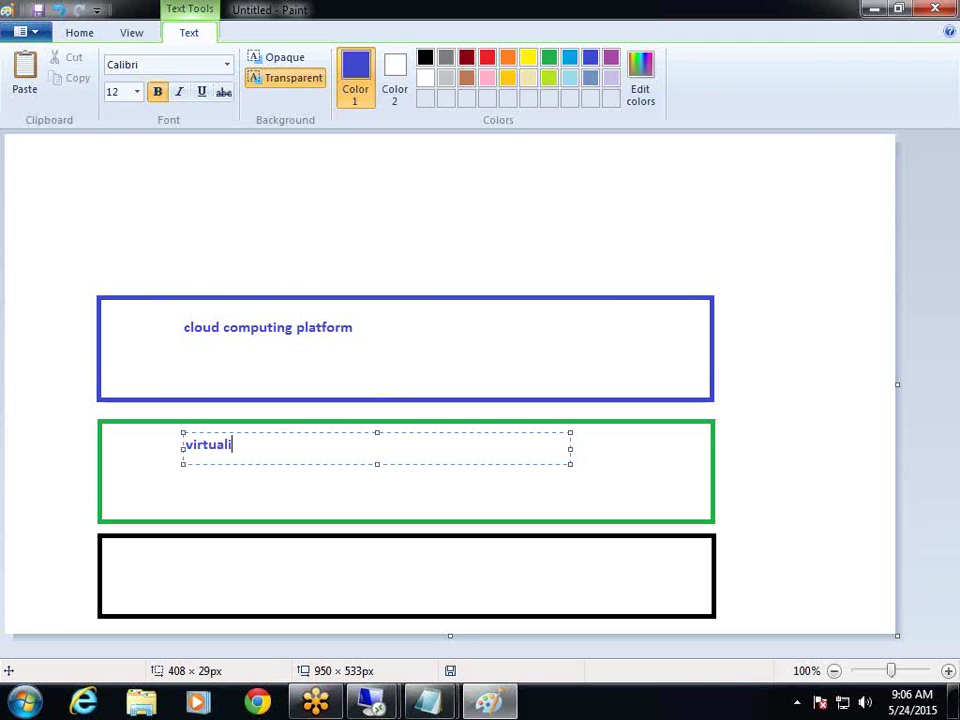
text(zation platform)
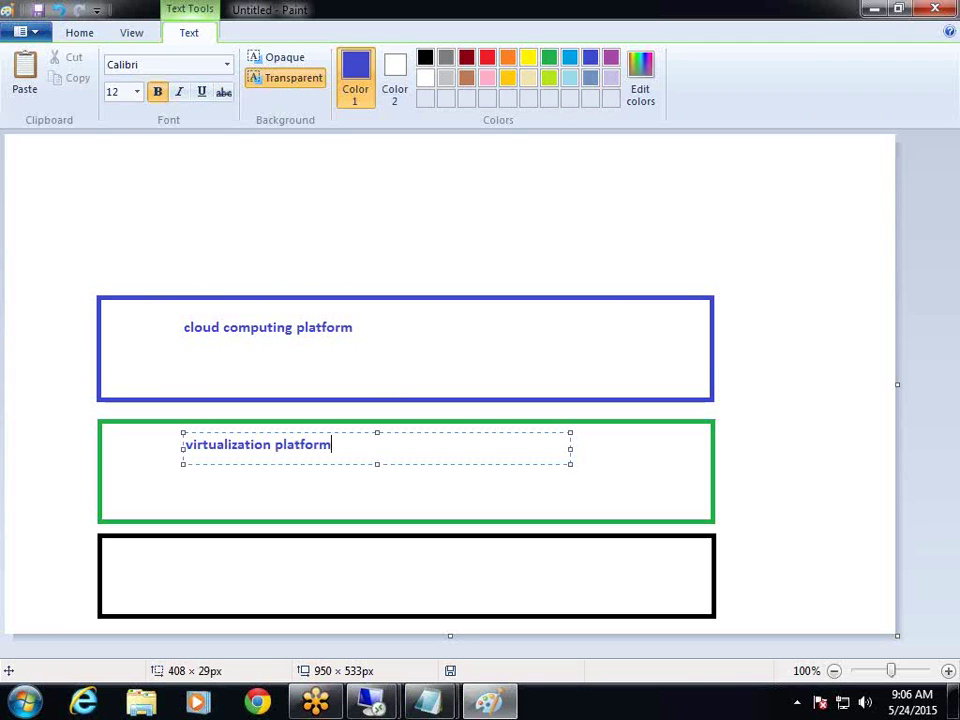
- Label the black box as the physical layer with a second line listing servers, storage, network
drag(175, 547, 513, 578)
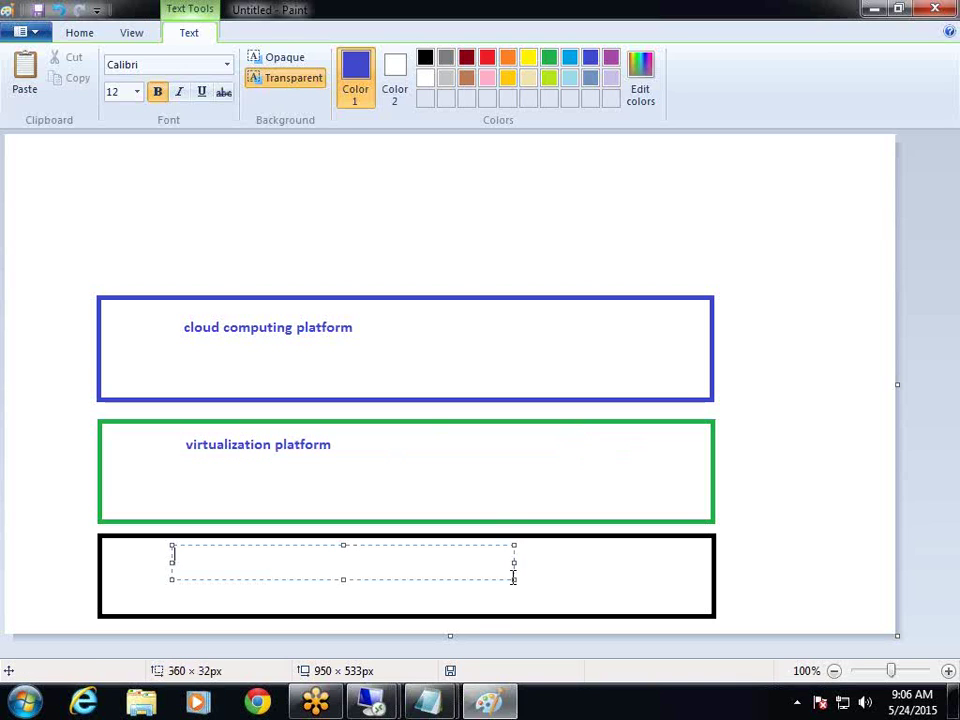
text(Physical inforation s)
key(Return)
text(seerver,)
key(BackSpace)
key(BackSpace)
key(BackSpace)
key(BackSpace)
key(BackSpace)
key(BackSpace)
text(rv)
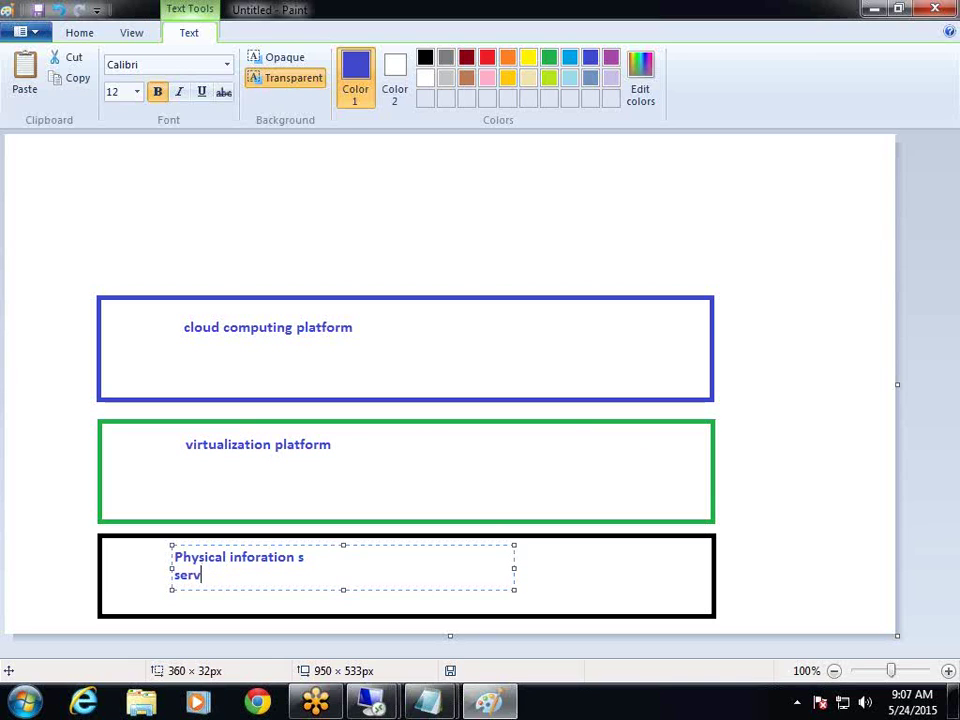
text(ers, storage, netowrk)
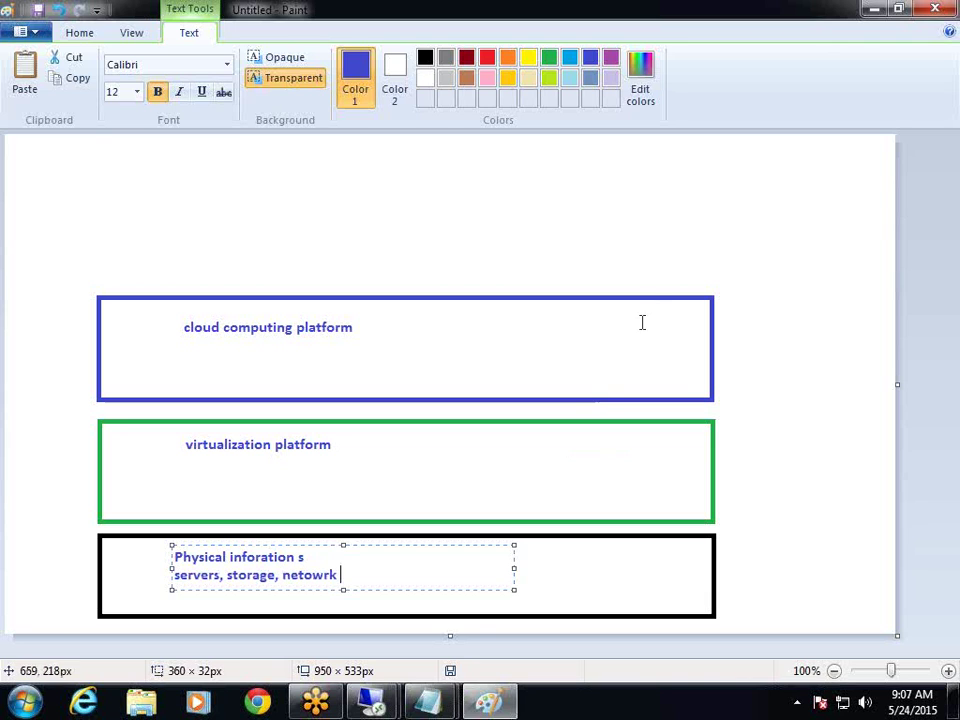
click(678, 252)
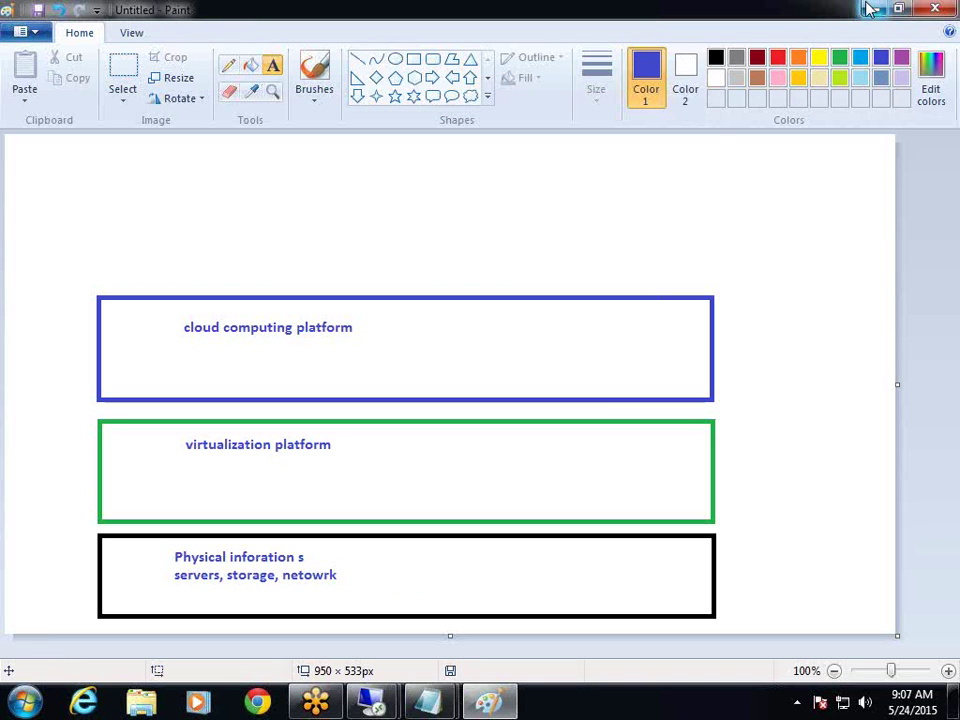
- Glance at the Notepad notes, then discard the diagram unsaved and start a new Paint canvas
mouse_move(428, 703)
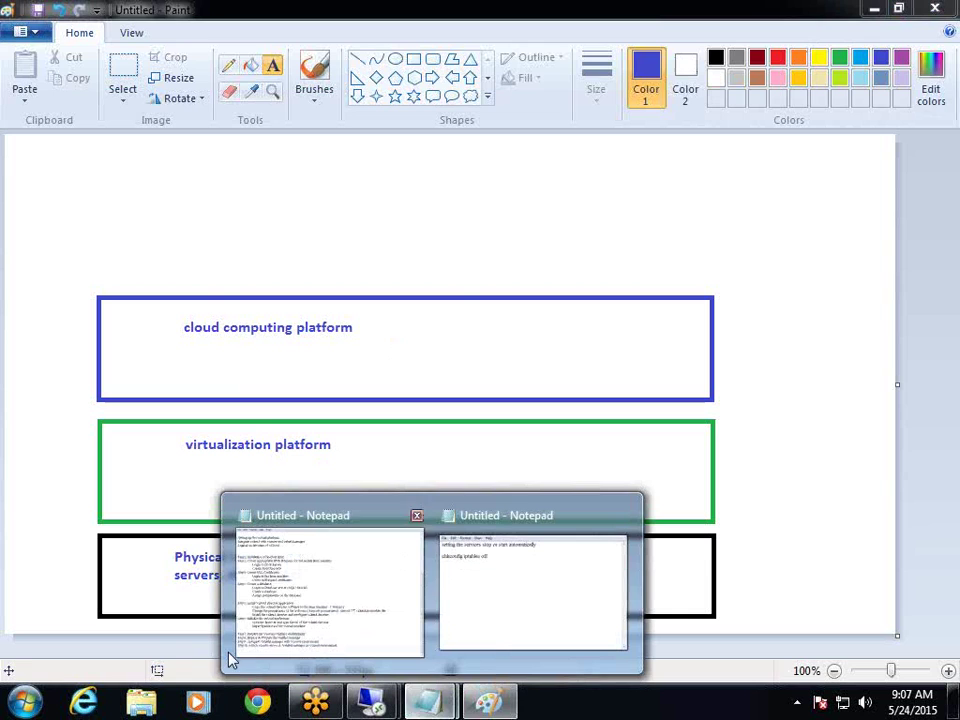
click(311, 611)
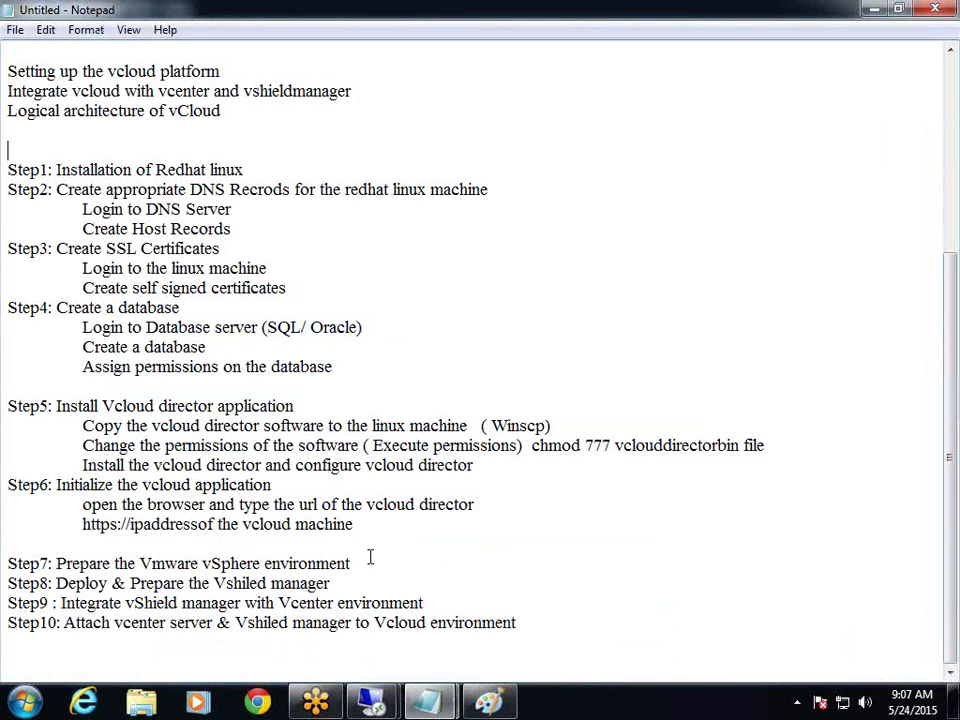
click(868, 10)
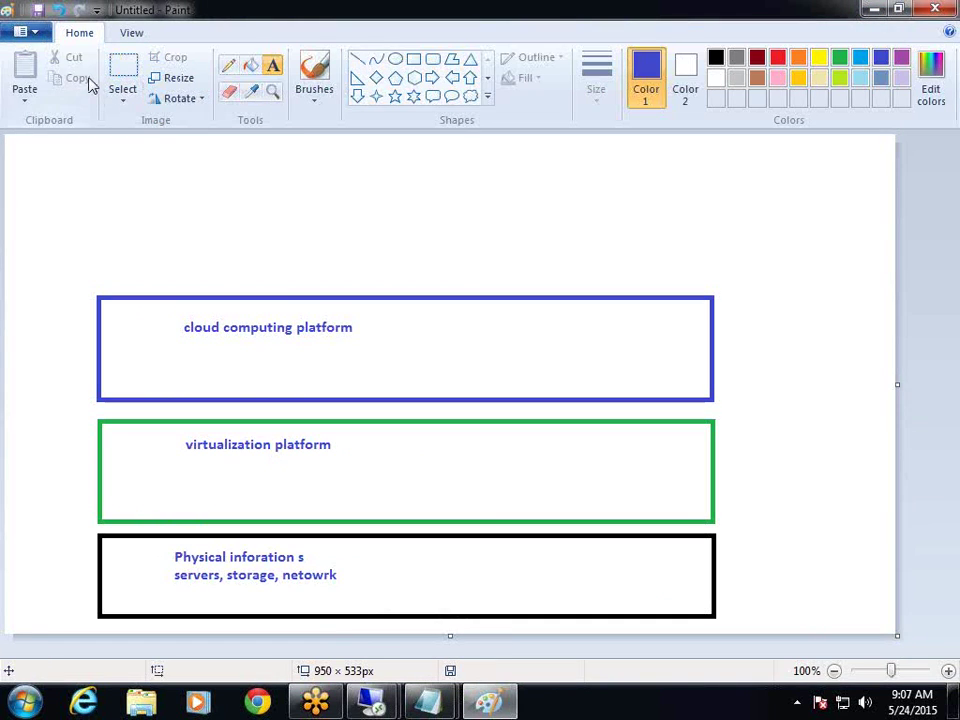
click(33, 35)
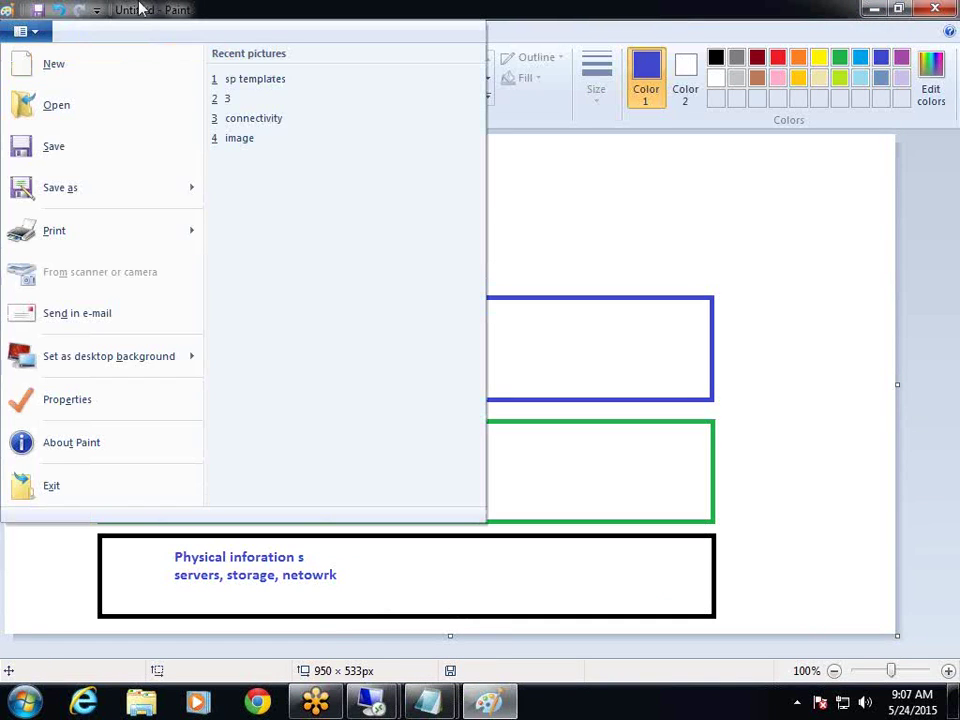
click(62, 64)
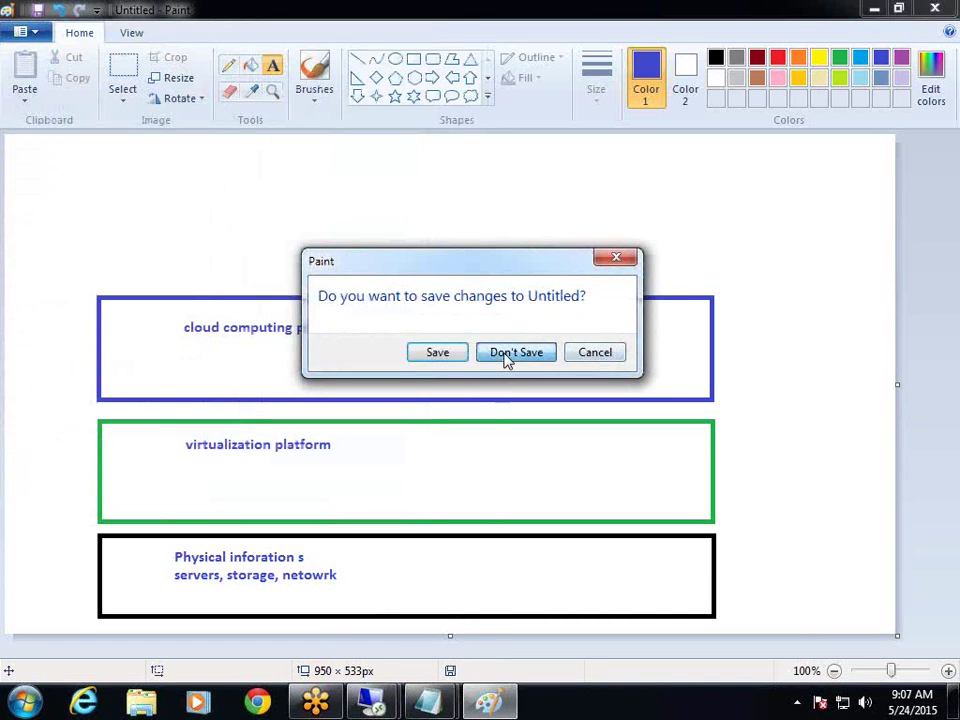
click(508, 355)
click(413, 59)
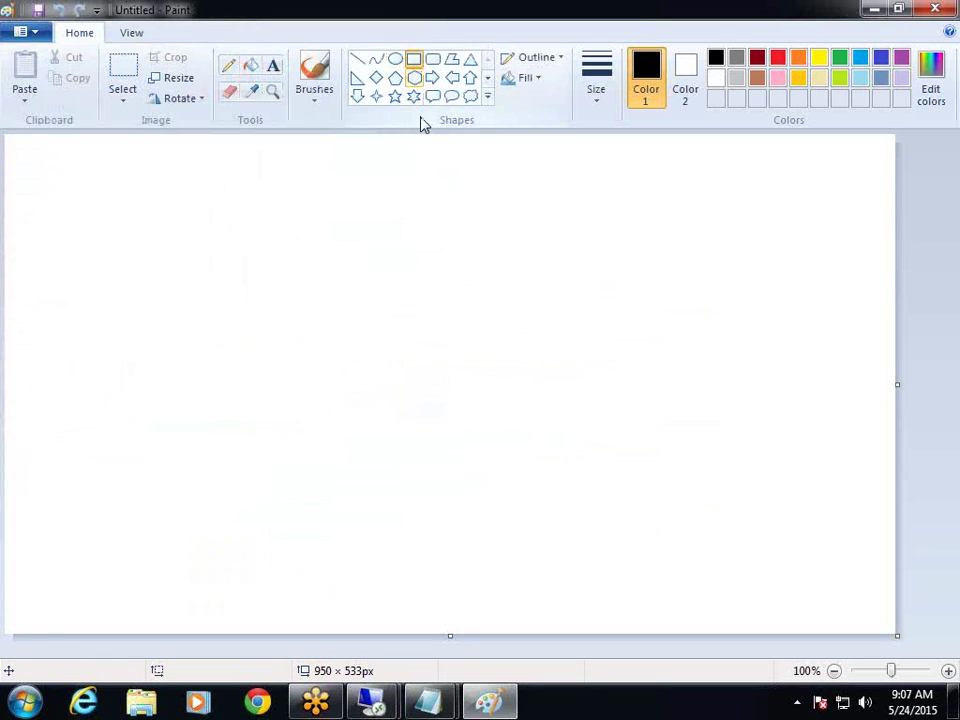
- Draw rectangles upper centre, wide lower left and small right, then add a text box in the top one
drag(239, 225, 432, 316)
click(70, 432)
drag(70, 432, 277, 487)
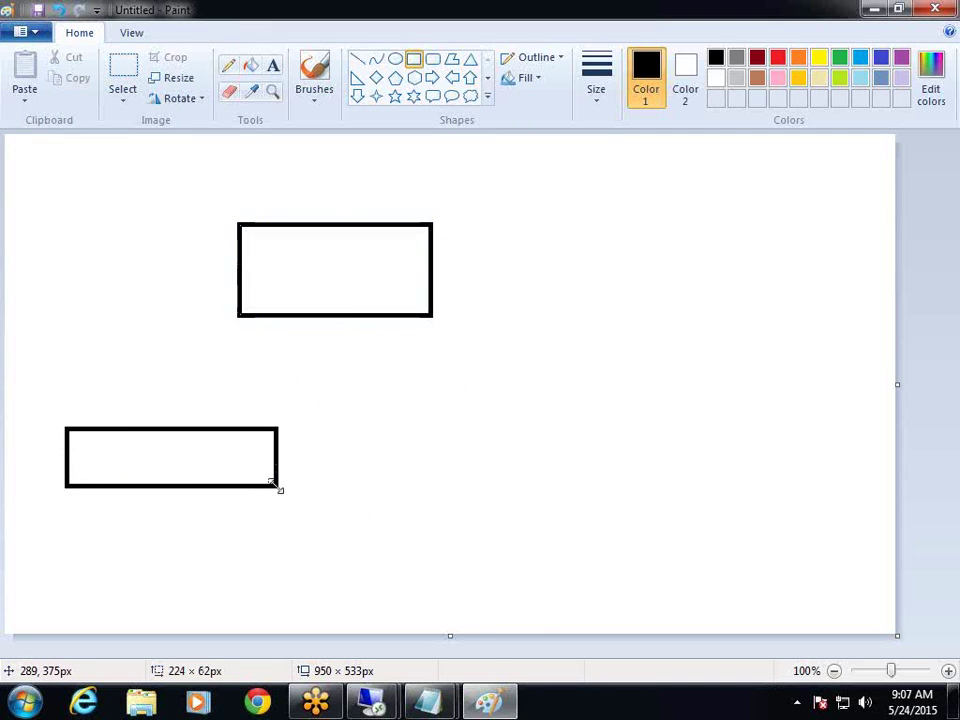
drag(516, 367, 603, 434)
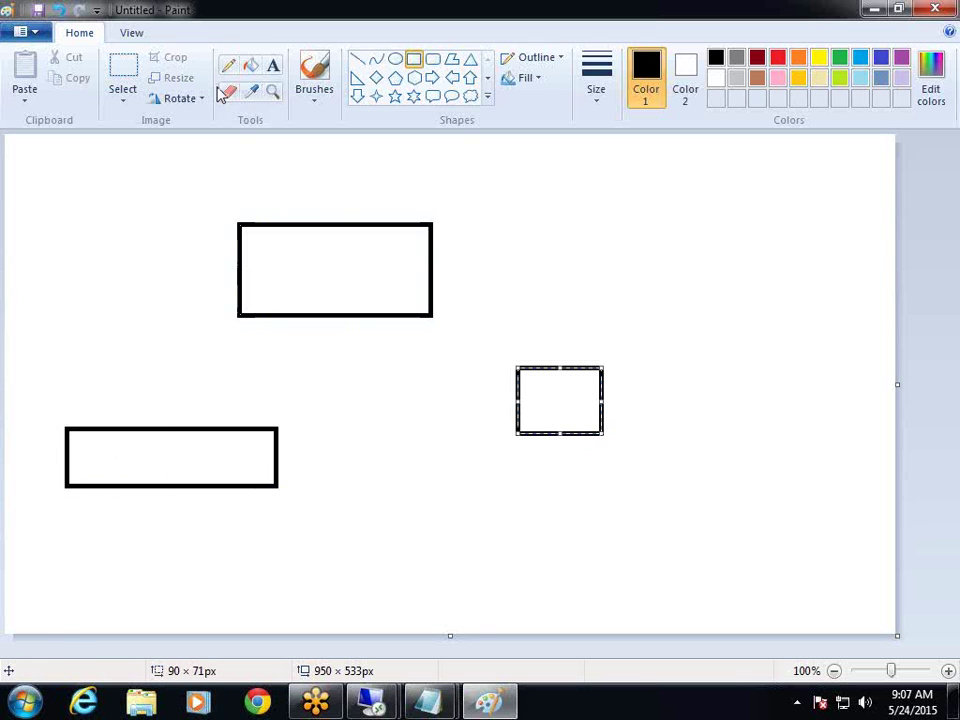
click(273, 68)
drag(274, 229, 377, 260)
- Label the boxes 'vcloud director', 'vcenters' and 'vshiled', and add the note 'can get resources from multiple vcenter servers'
text(vcloud director)
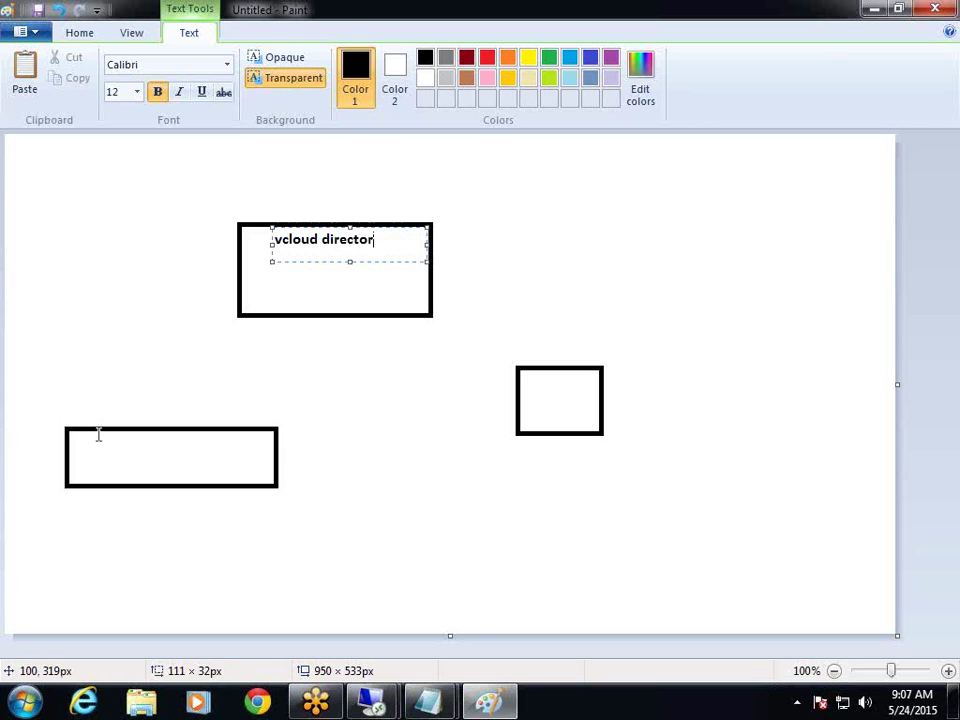
drag(100, 434, 206, 461)
text(vcenters)
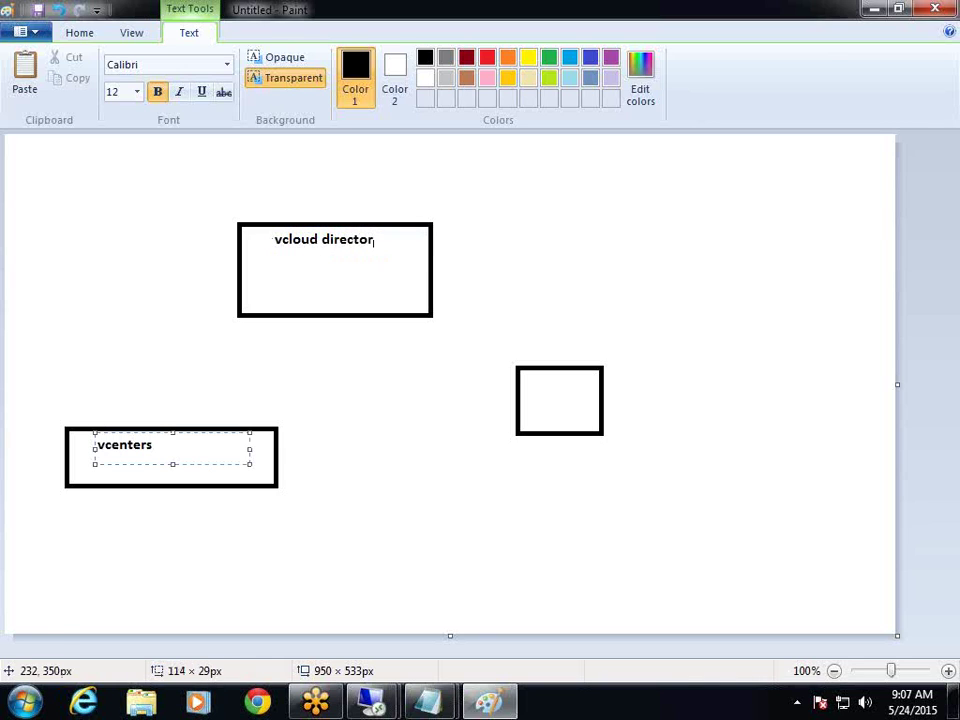
drag(528, 369, 624, 401)
text(vshiled)
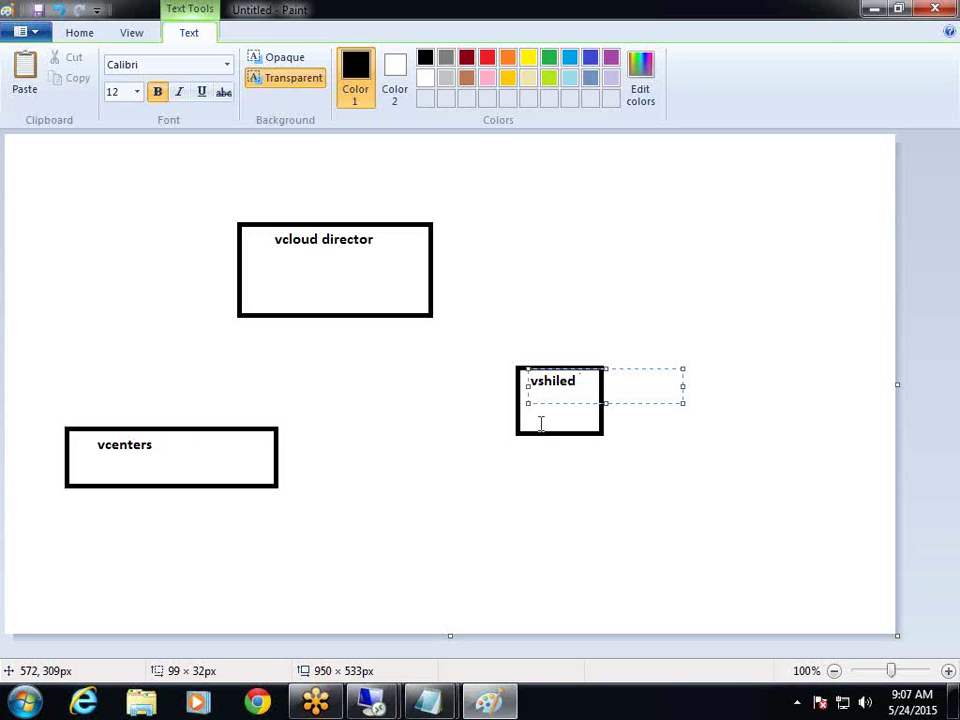
drag(465, 221, 684, 343)
text(can )
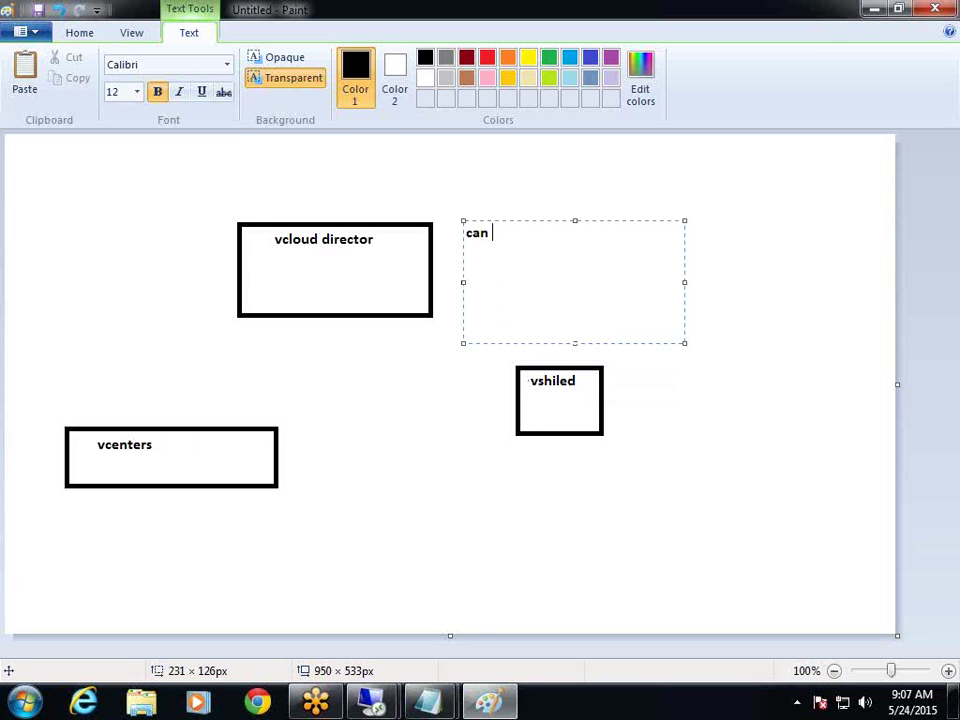
text(get resources from mul)
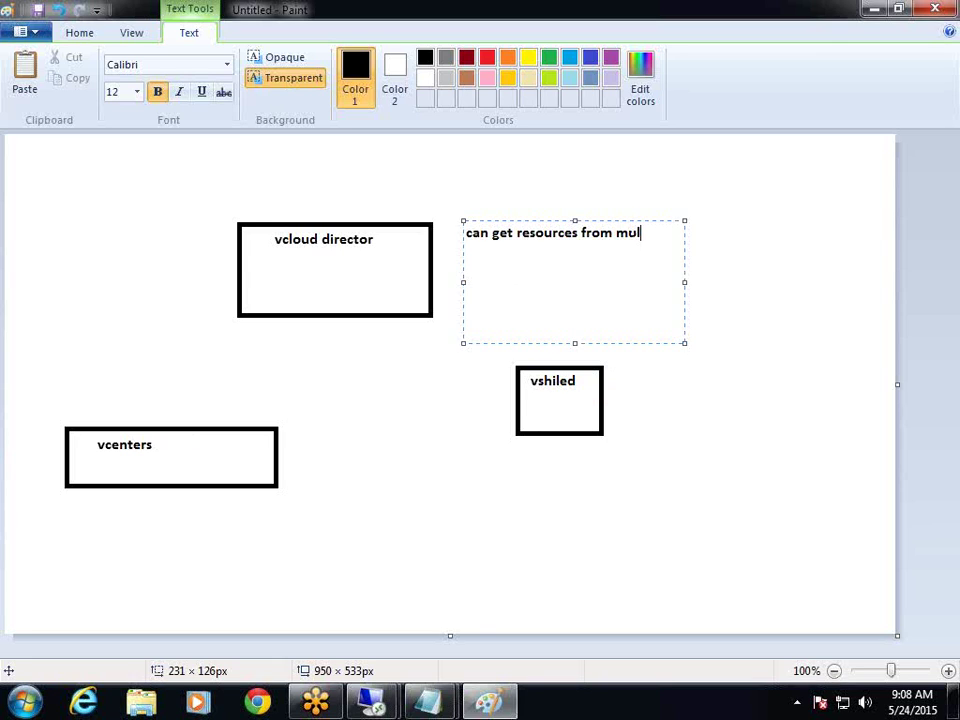
text(tiple vcenter servers)
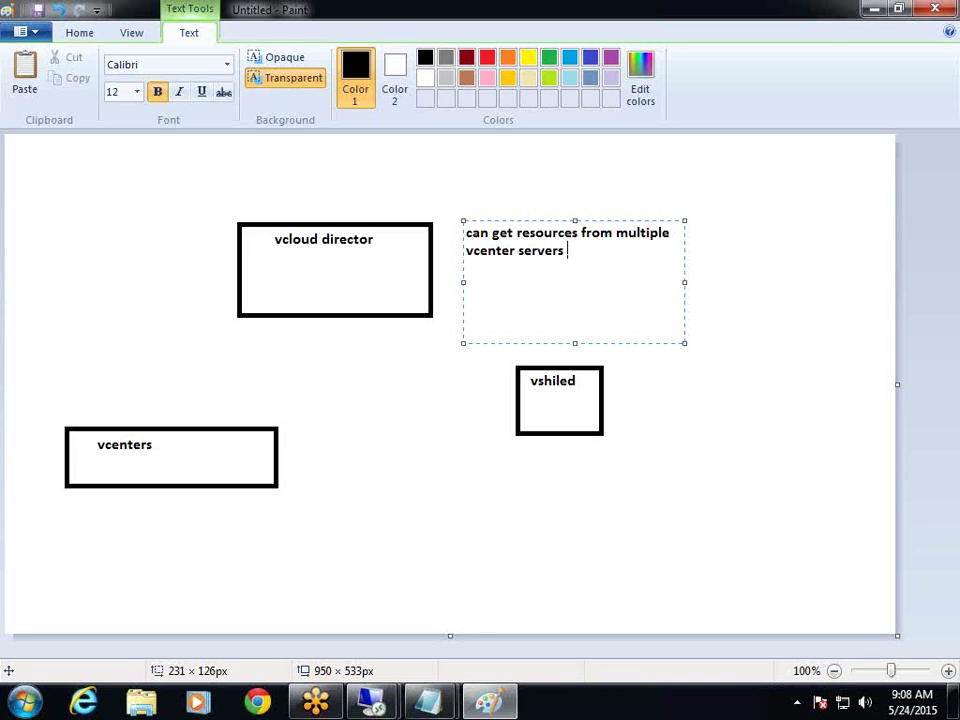
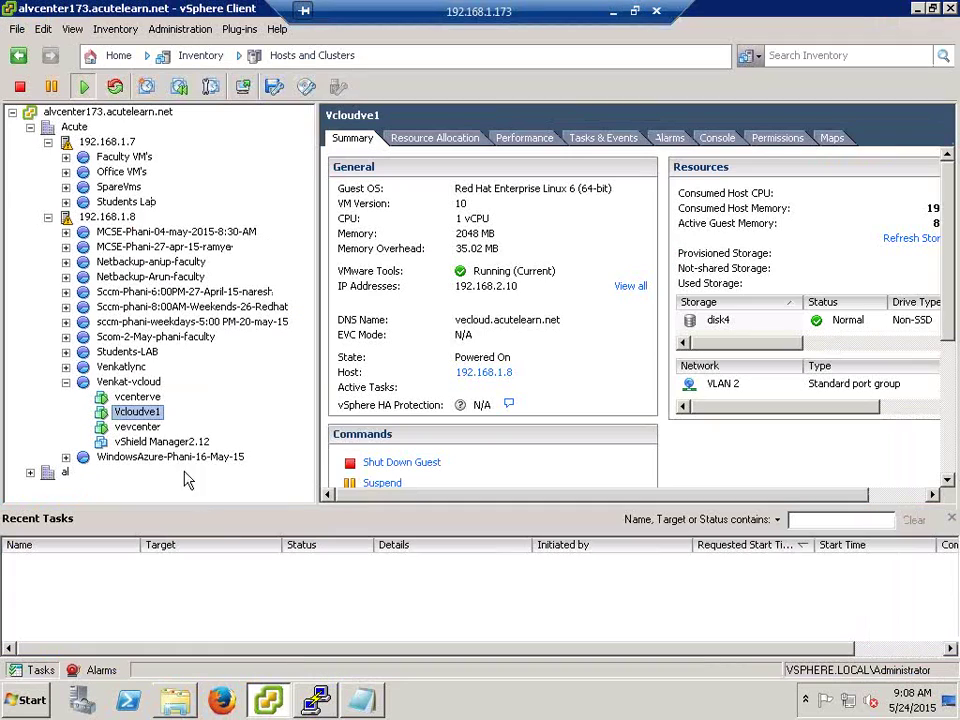
- Minimize the remote vSphere session and the Paint diagram, then bring up the Windows Start menu
key(Up)
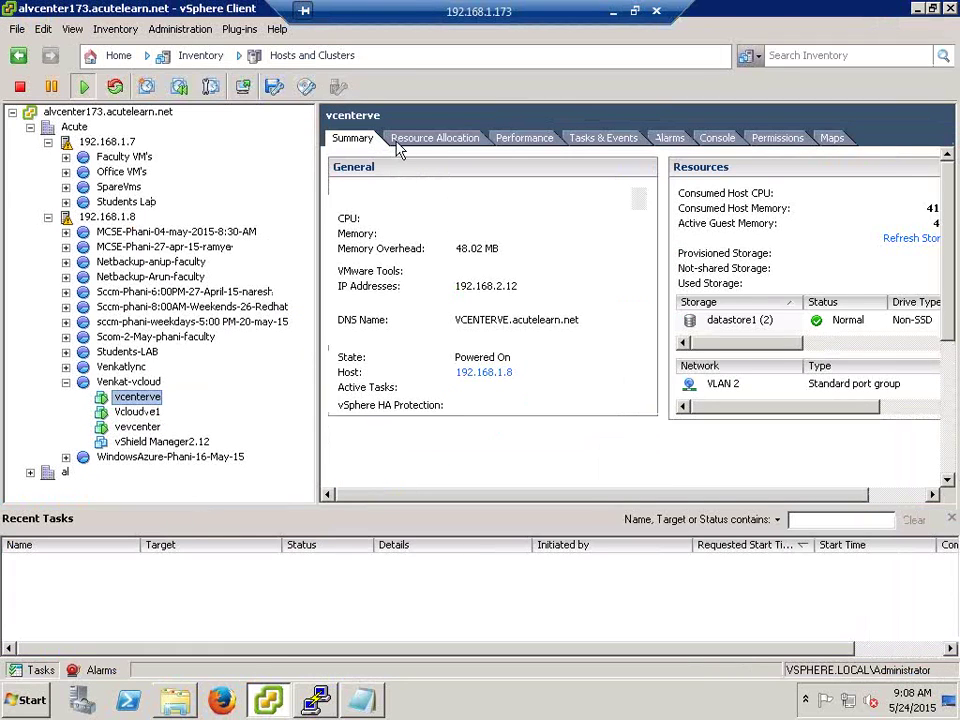
click(614, 11)
click(874, 9)
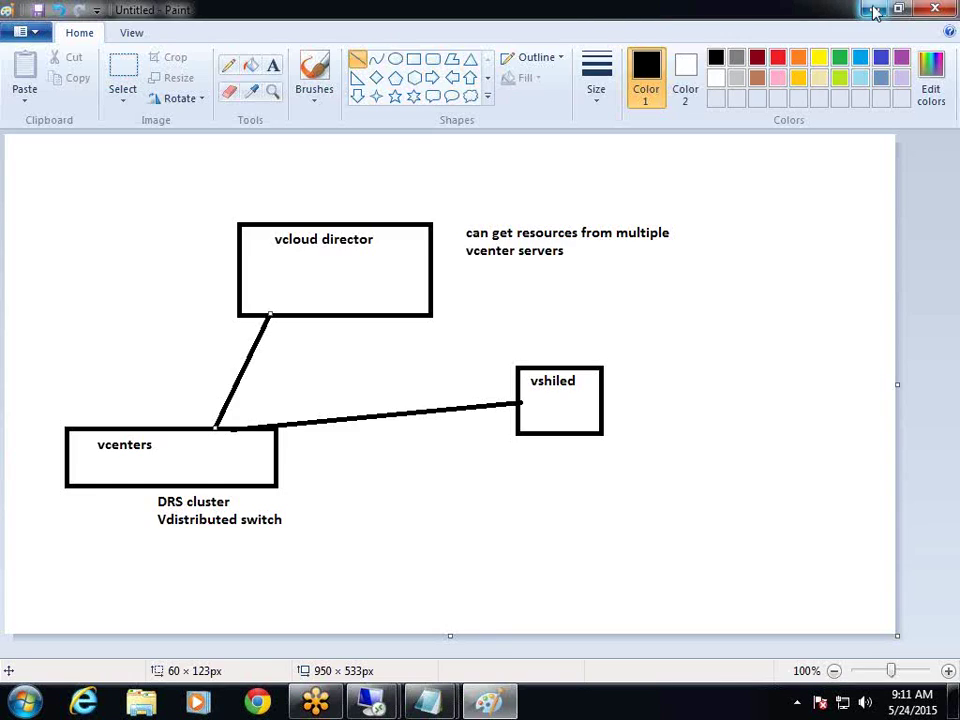
key(super)
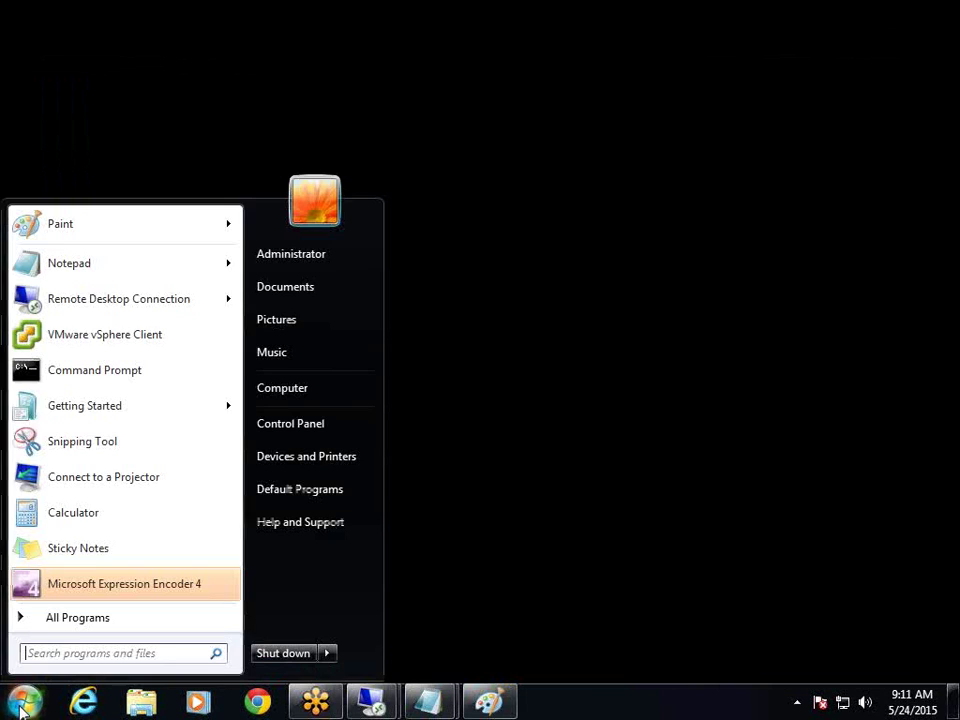
- Log in to vCenter 192.168.2.12 with the administrator account, permanently installing its certificate
click(105, 338)
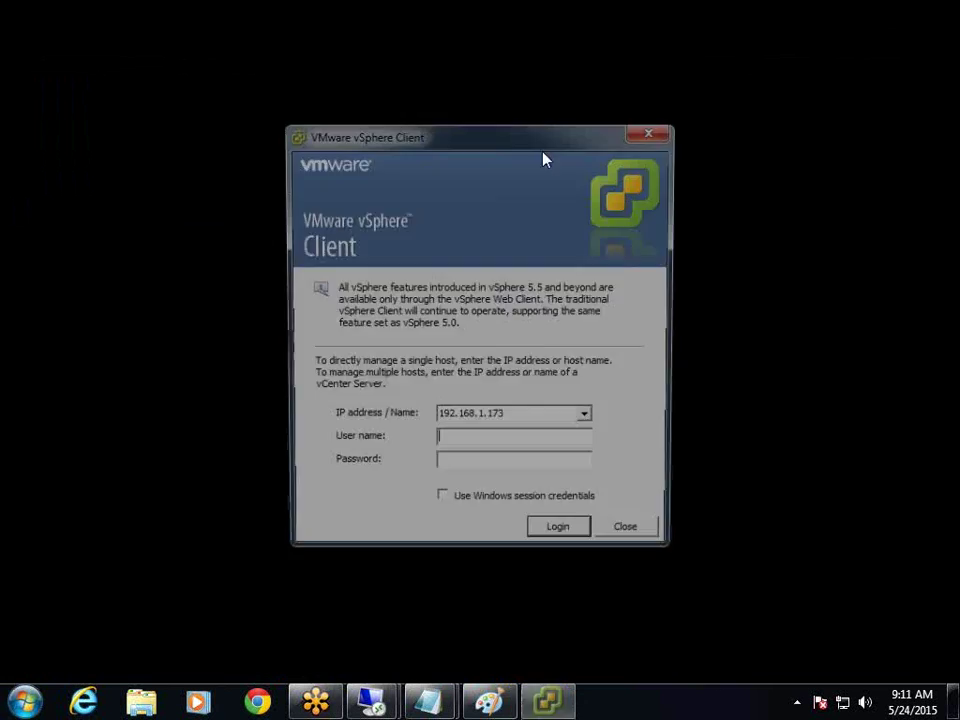
drag(478, 419, 681, 418)
text(2.12.)
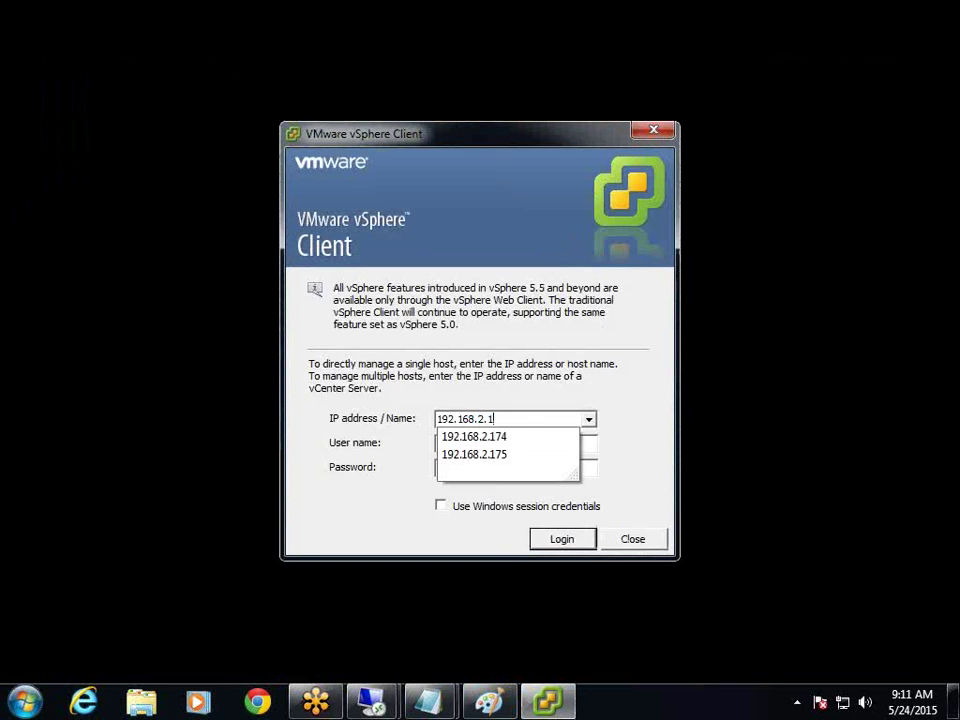
key(Tab)
text(administrator@)
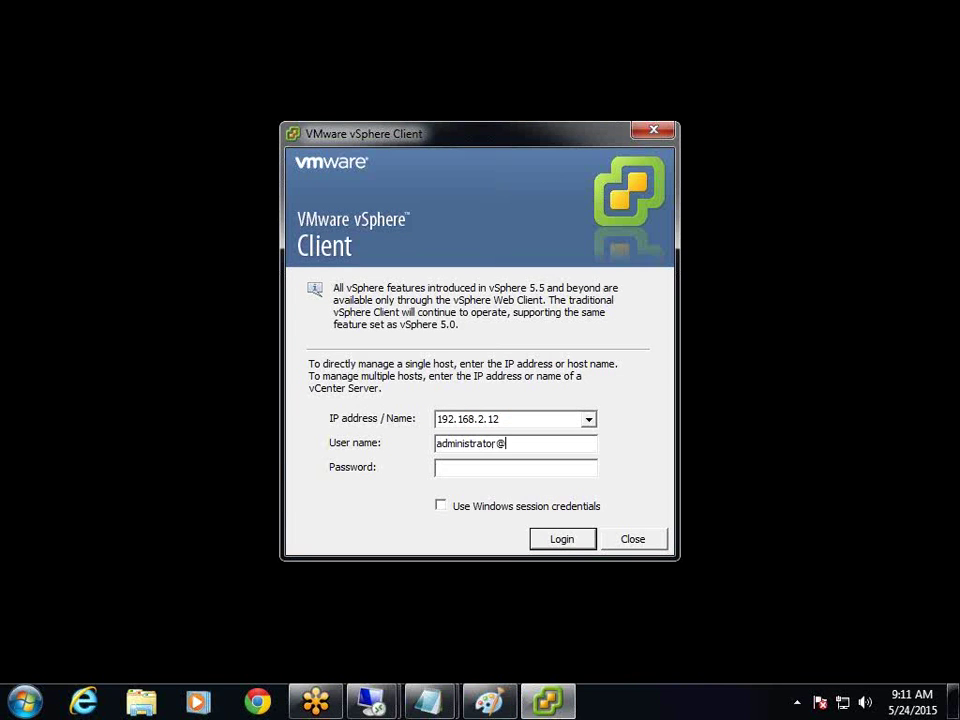
text(vsphere.local)
key(Tab)
text(********)
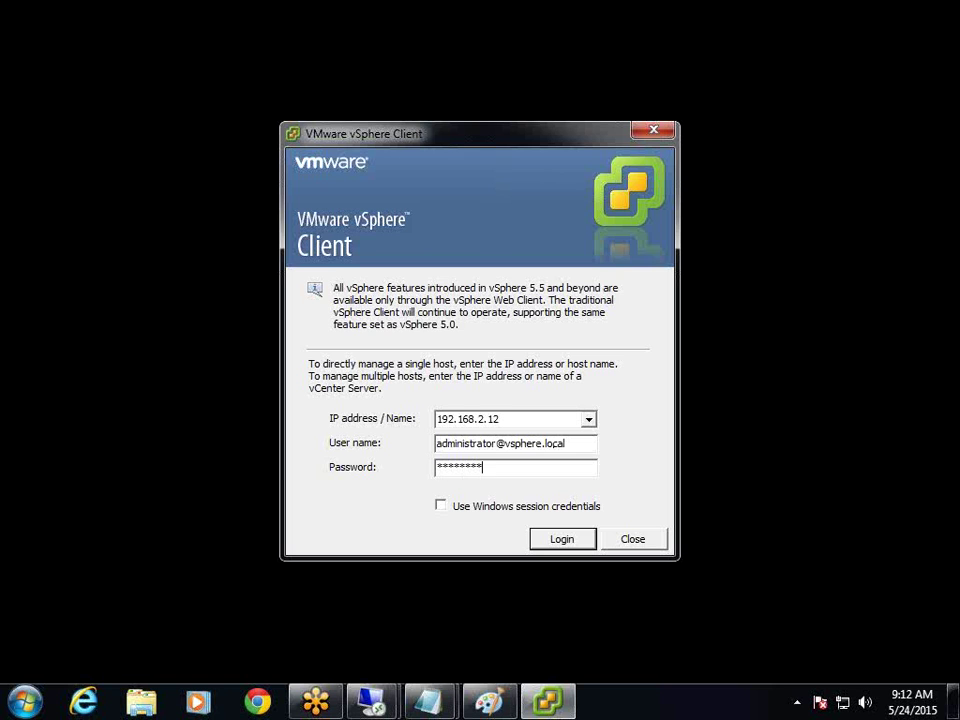
key(Return)
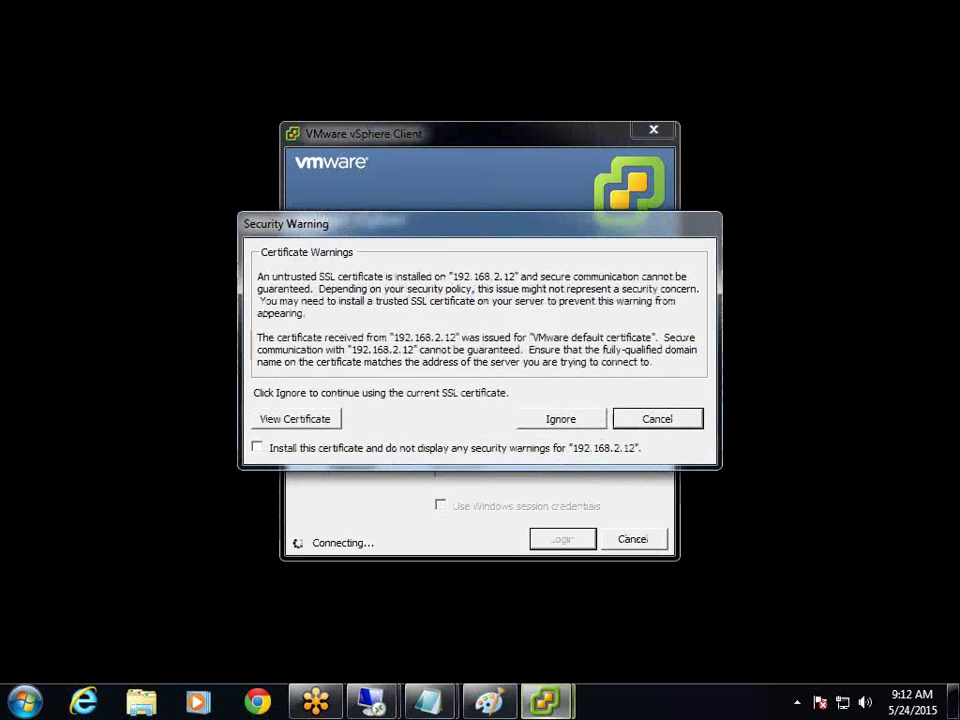
click(527, 450)
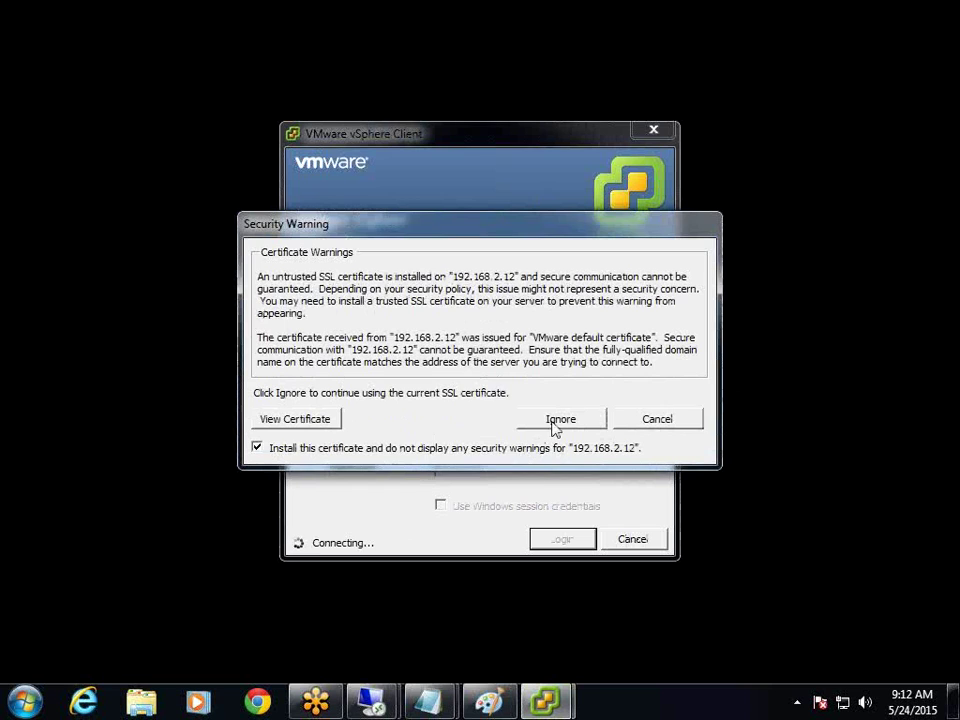
click(555, 420)
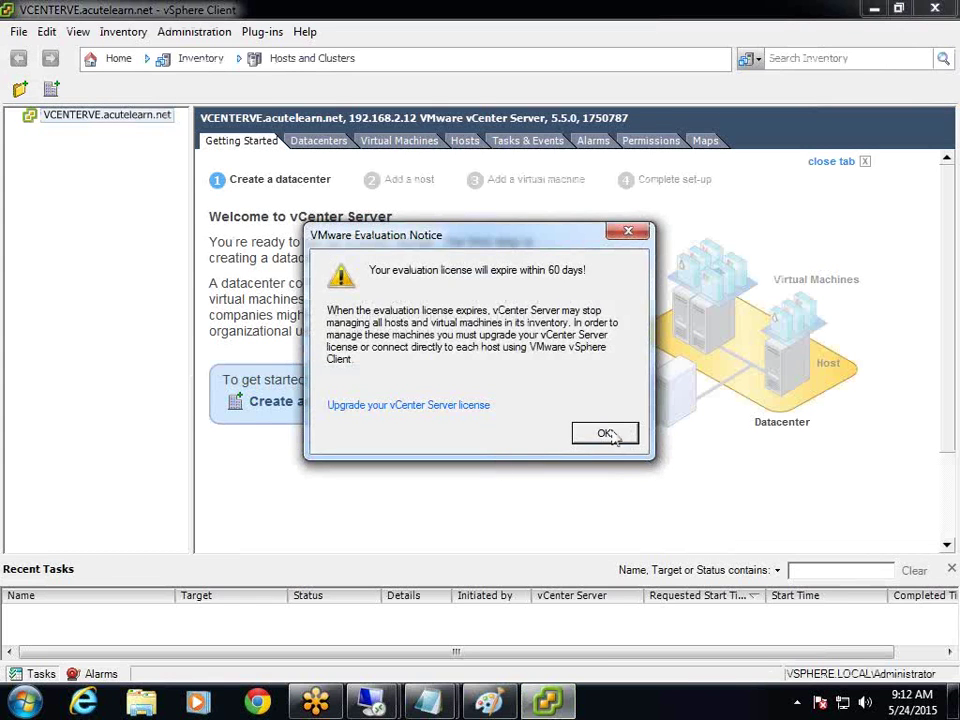
- Dismiss the evaluation licence notice and create a datacenter named ALHyd under the vCenter
click(605, 433)
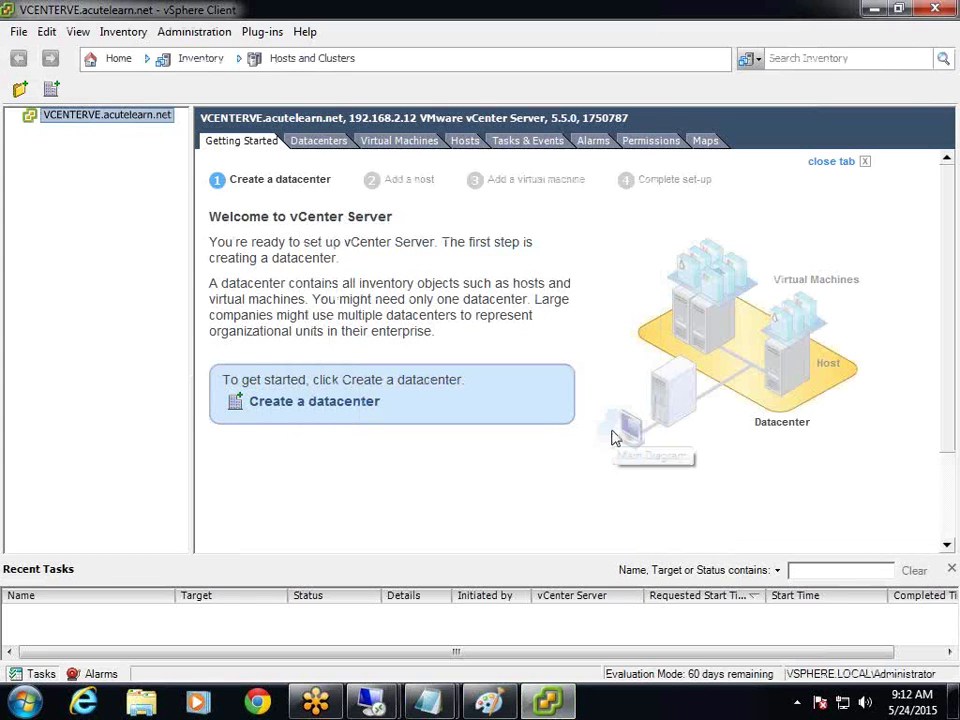
right_click(85, 120)
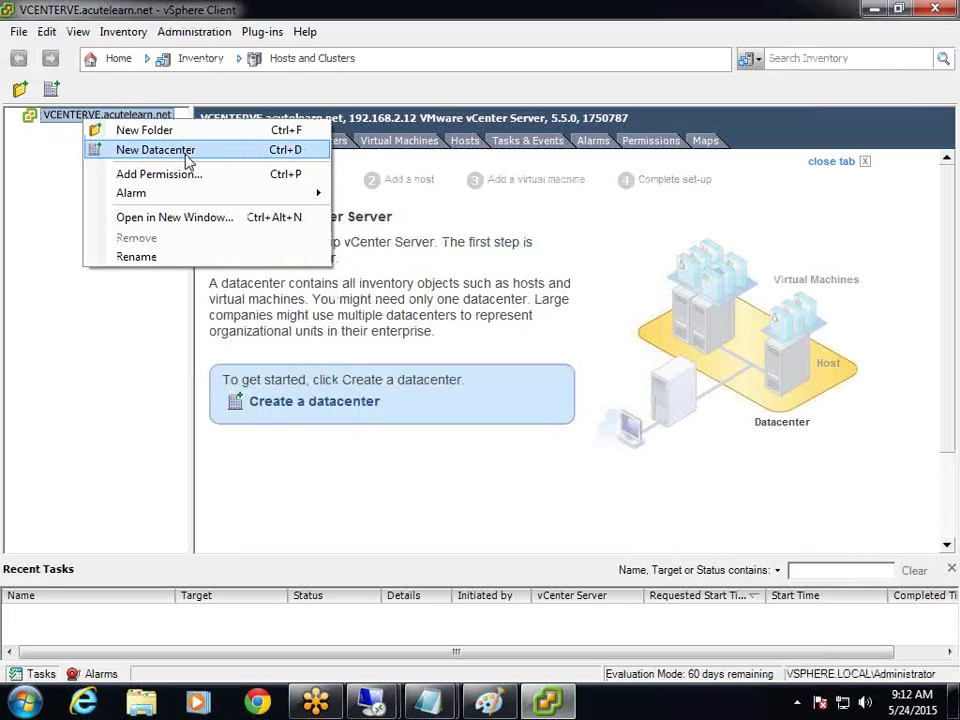
click(155, 150)
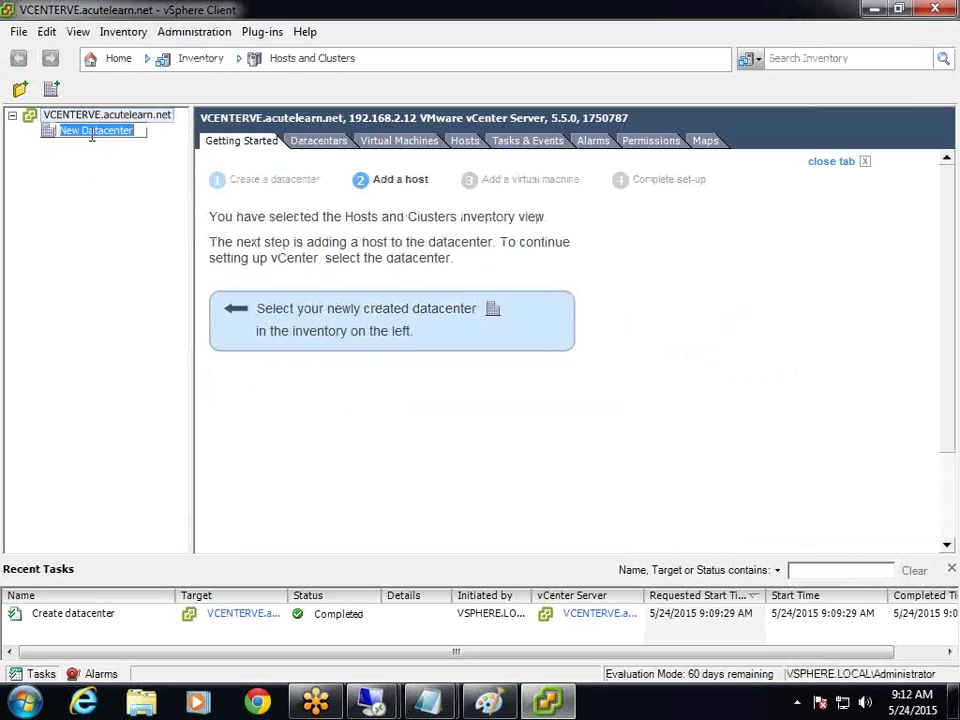
text(Hyd)
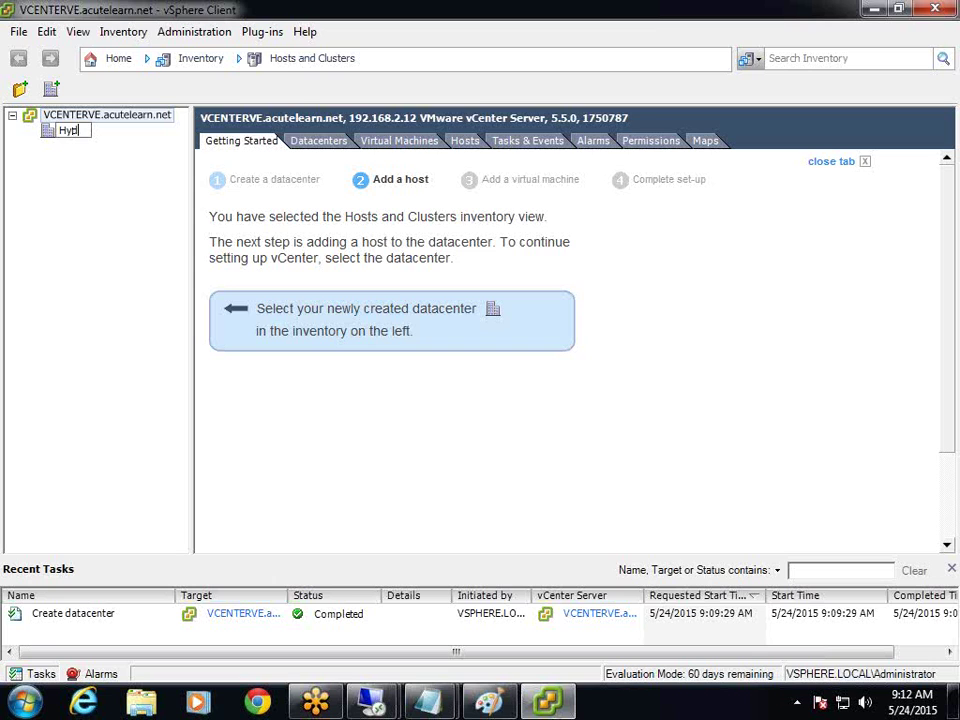
text(L)
key(Return)
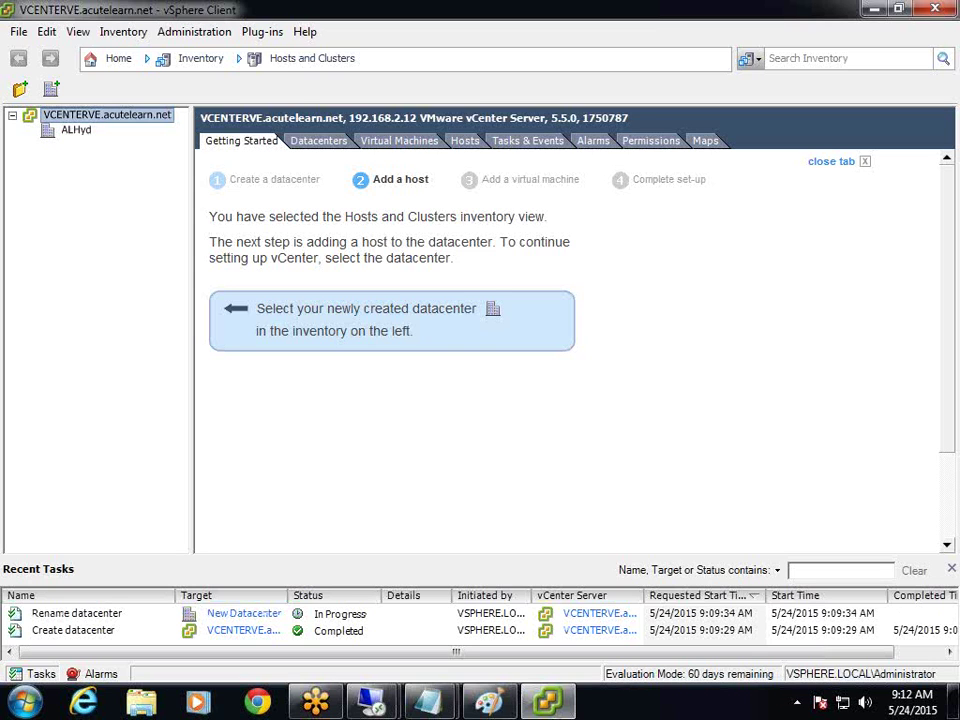
- Create cluster ALDRS in ALHyd with vSphere DRS on, keeping the remaining defaults
click(78, 131)
right_click(86, 134)
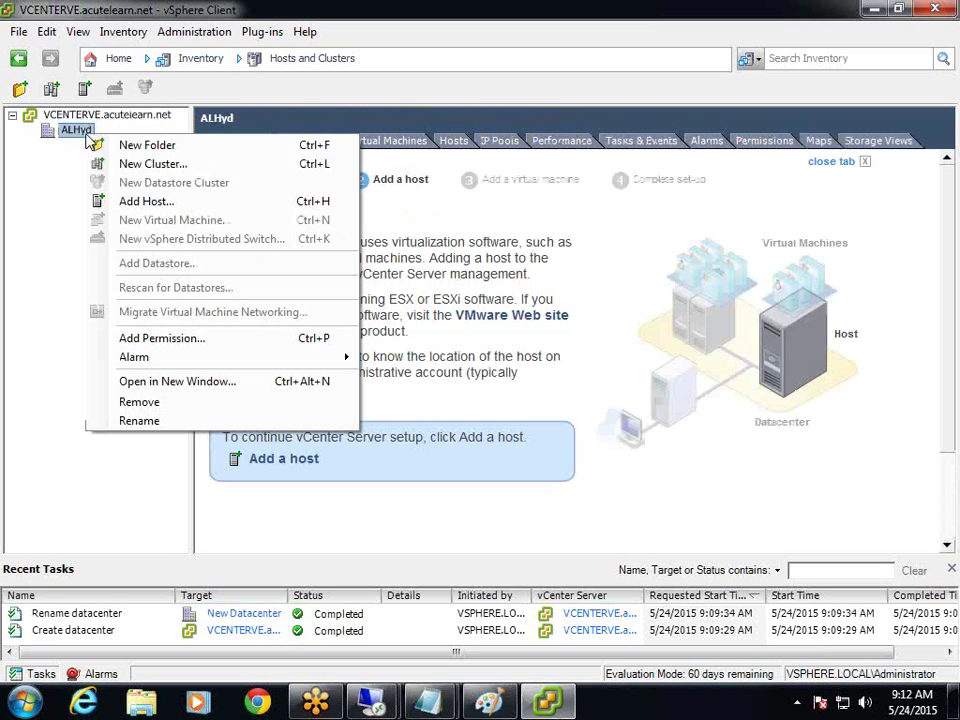
click(141, 164)
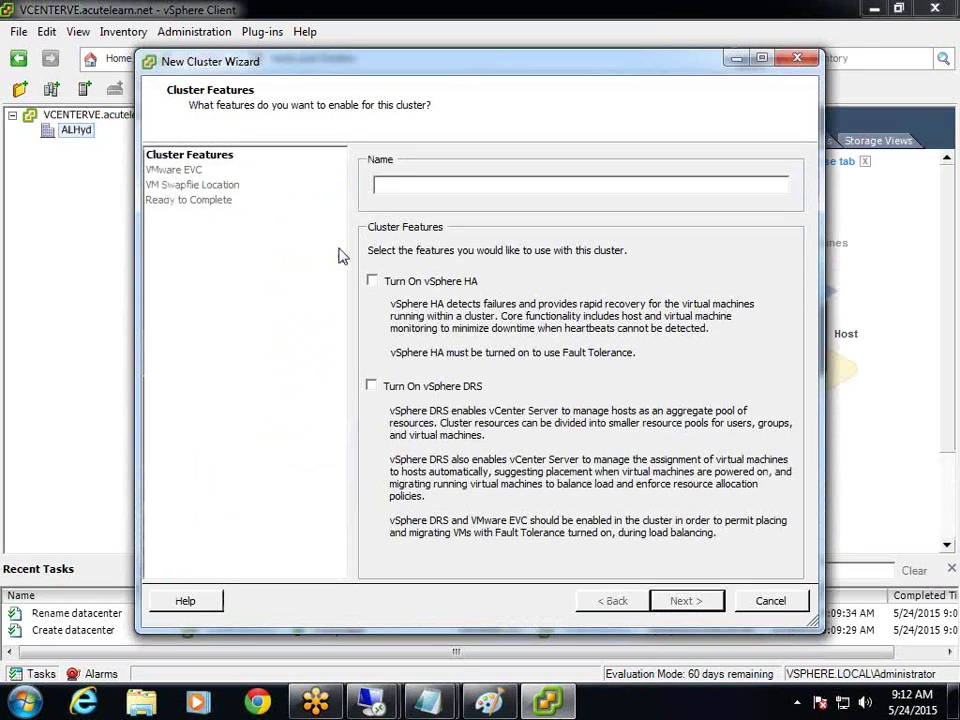
text(ALDRS)
click(371, 385)
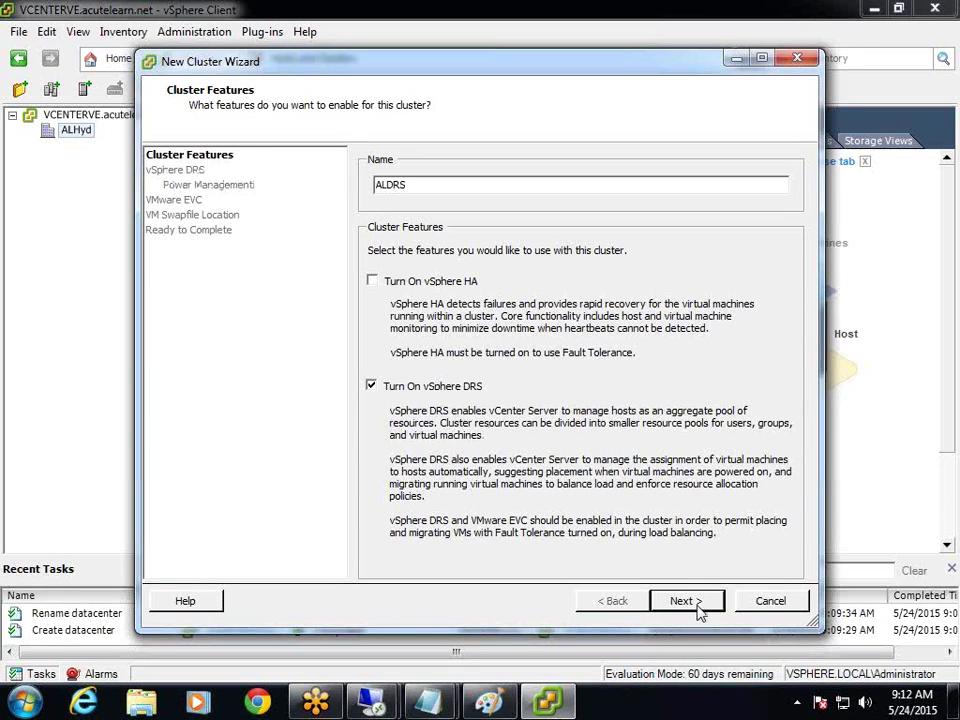
click(699, 610)
click(699, 610)
click(700, 609)
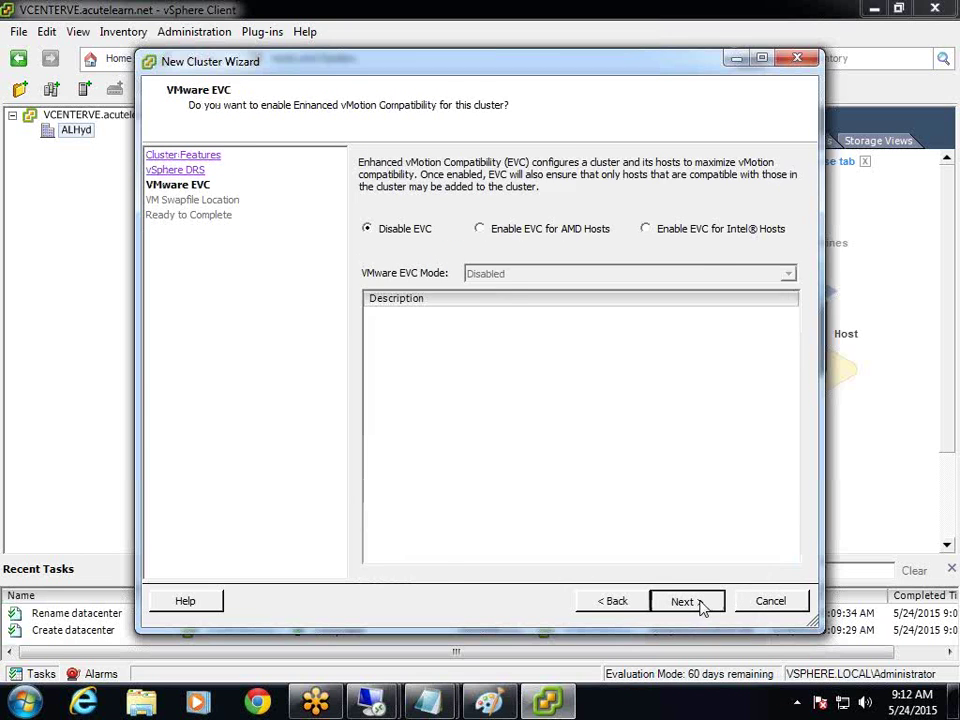
click(700, 605)
click(700, 605)
click(700, 605)
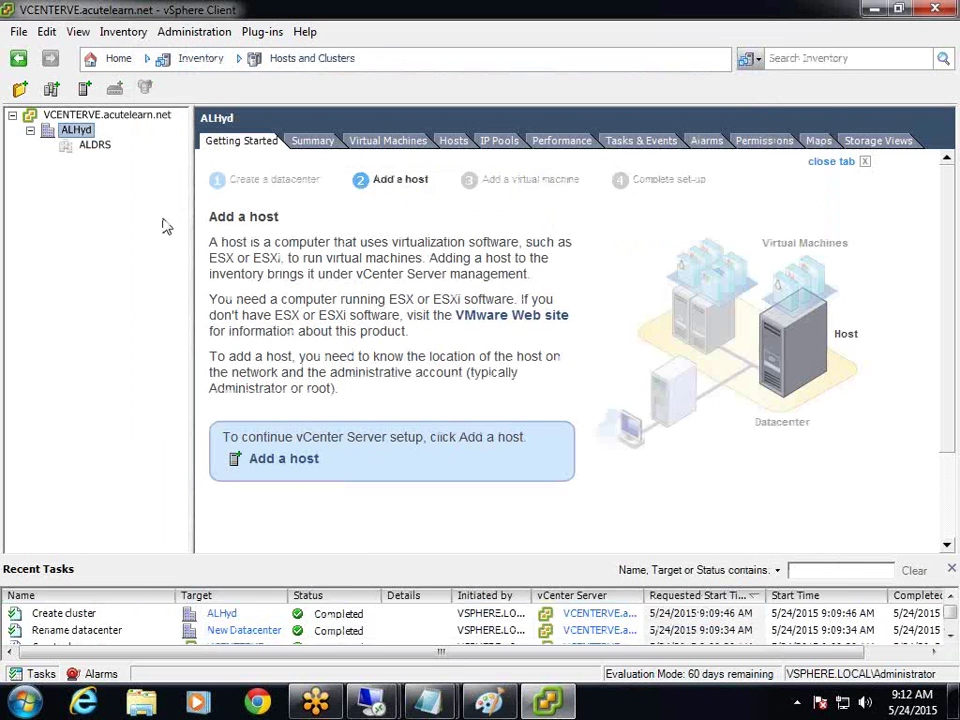
click(97, 146)
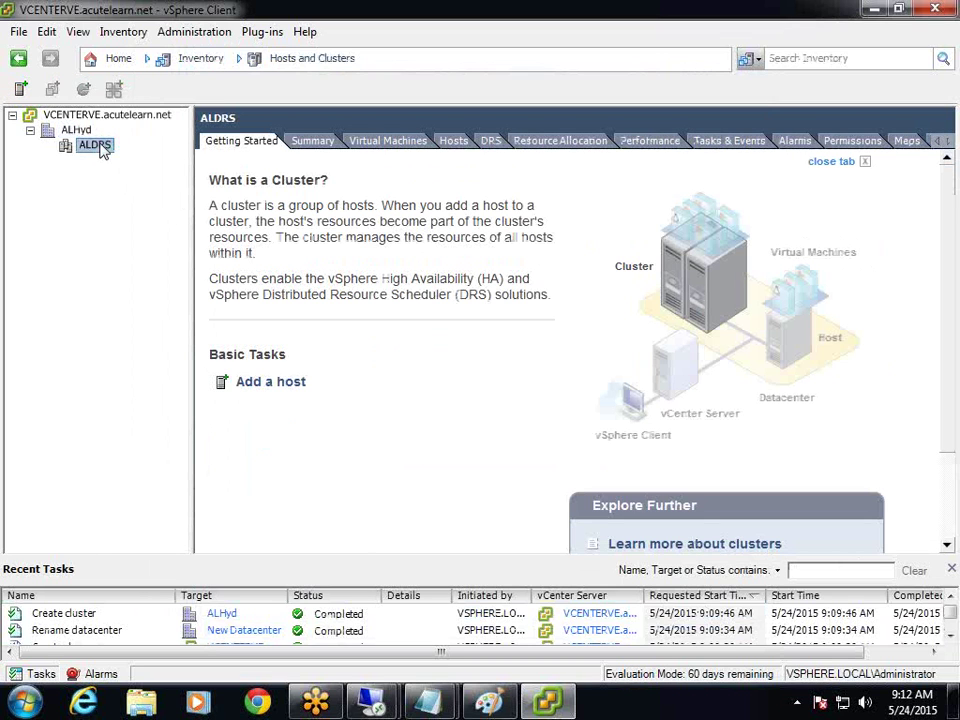
- Try adding host 192.168.2.10 with root credentials to ALDRS, which fails to connect
right_click(100, 146)
click(155, 152)
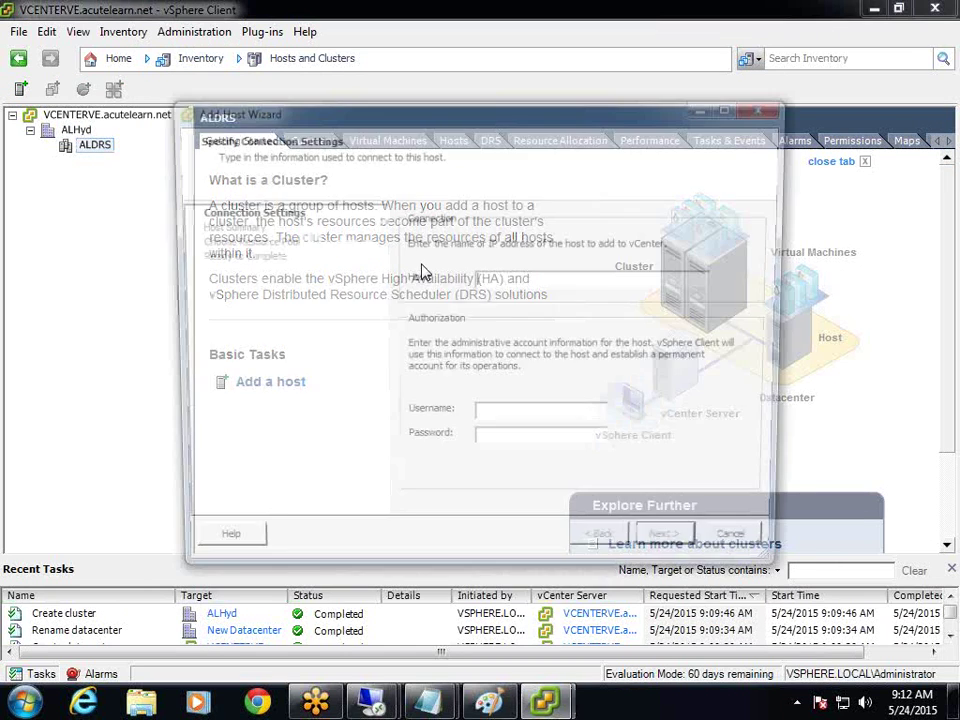
click(540, 285)
text(192.168.2.10)
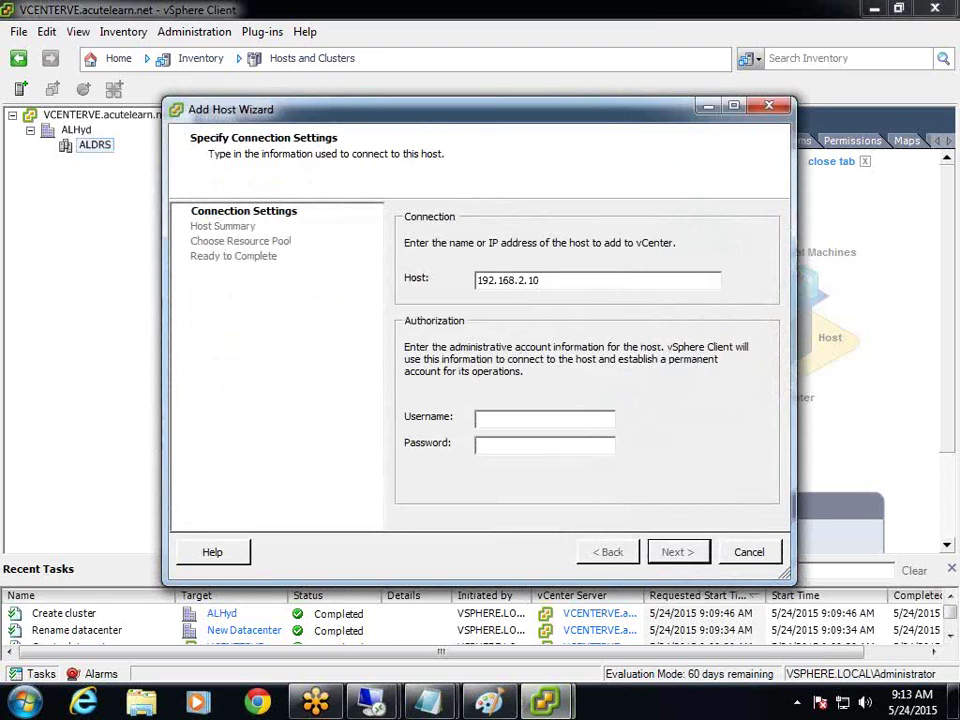
click(544, 419)
text(root)
click(544, 445)
text(********)
key(Return)
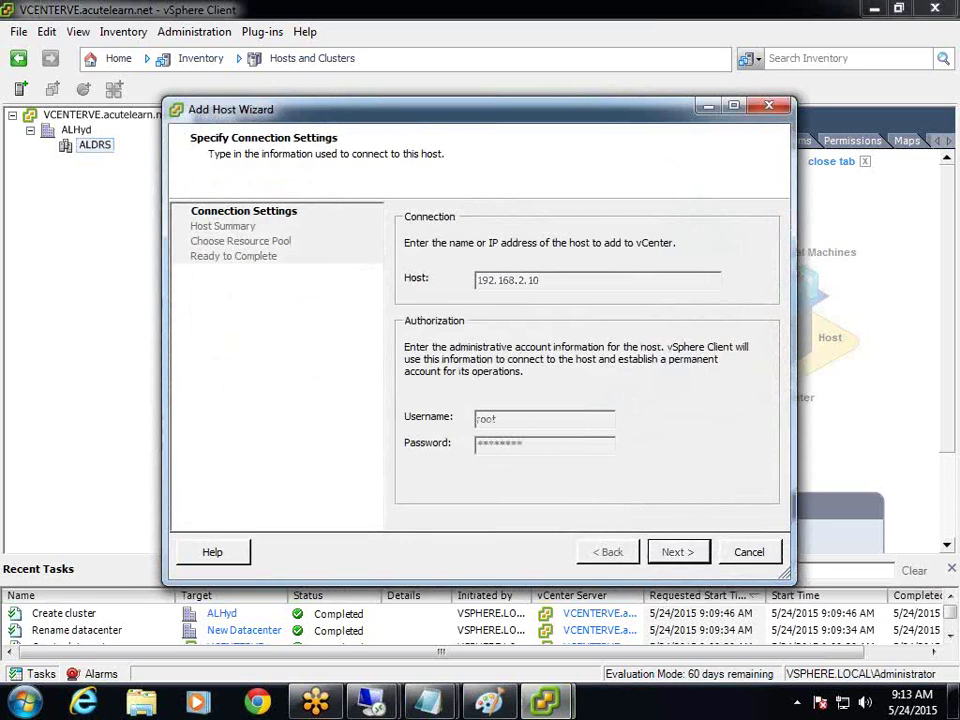
click(513, 488)
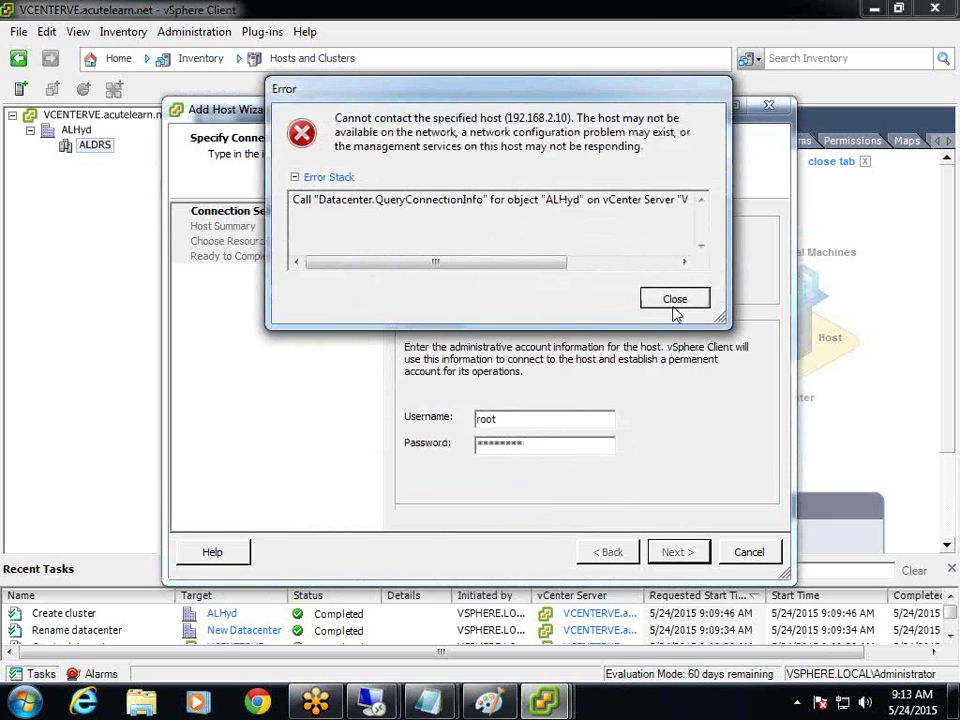
click(674, 298)
- Start pinging the host from a command prompt, then close it
click(26, 703)
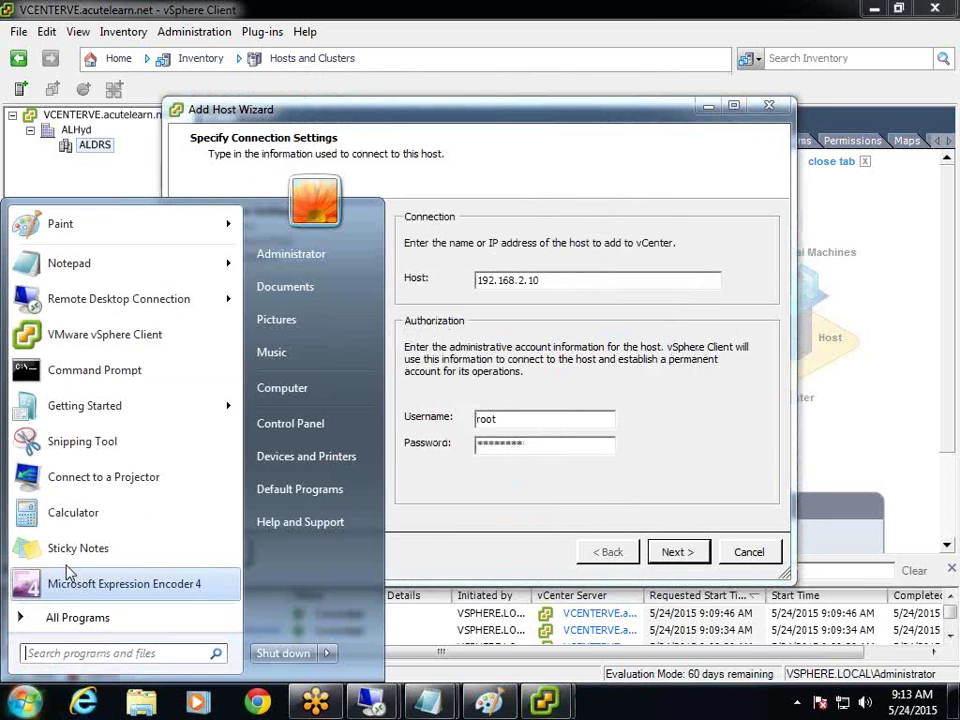
click(90, 368)
text(ping 192.)
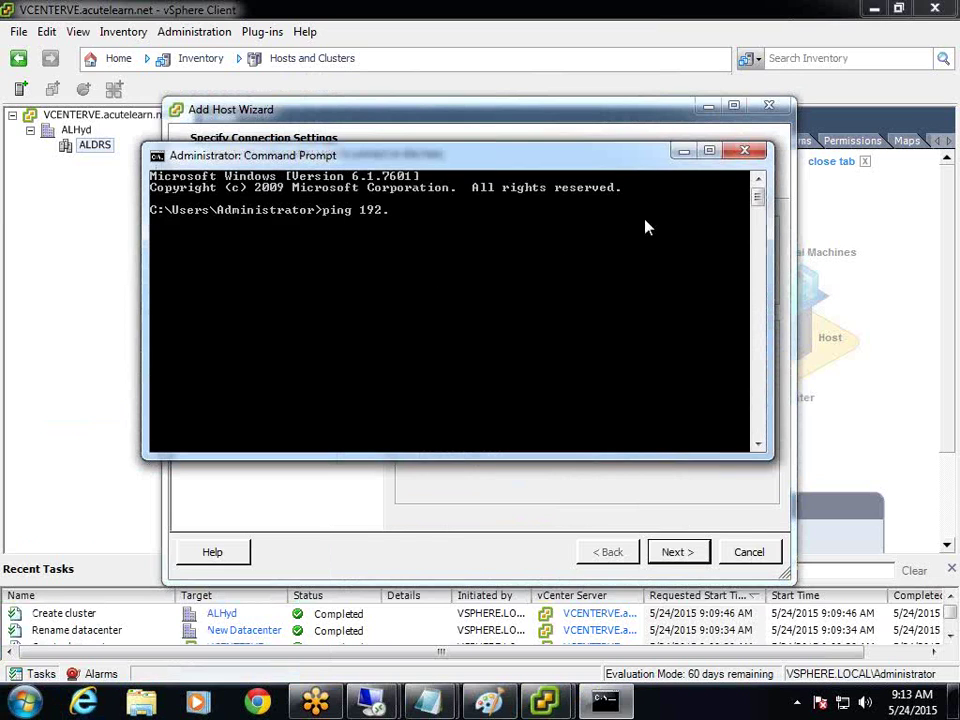
click(744, 150)
- Correct the host address to 192.168.1.10, accept its certificate and take over its management
key(Left)
key(Left)
key(Left)
key(BackSpace)
text(1)
click(675, 552)
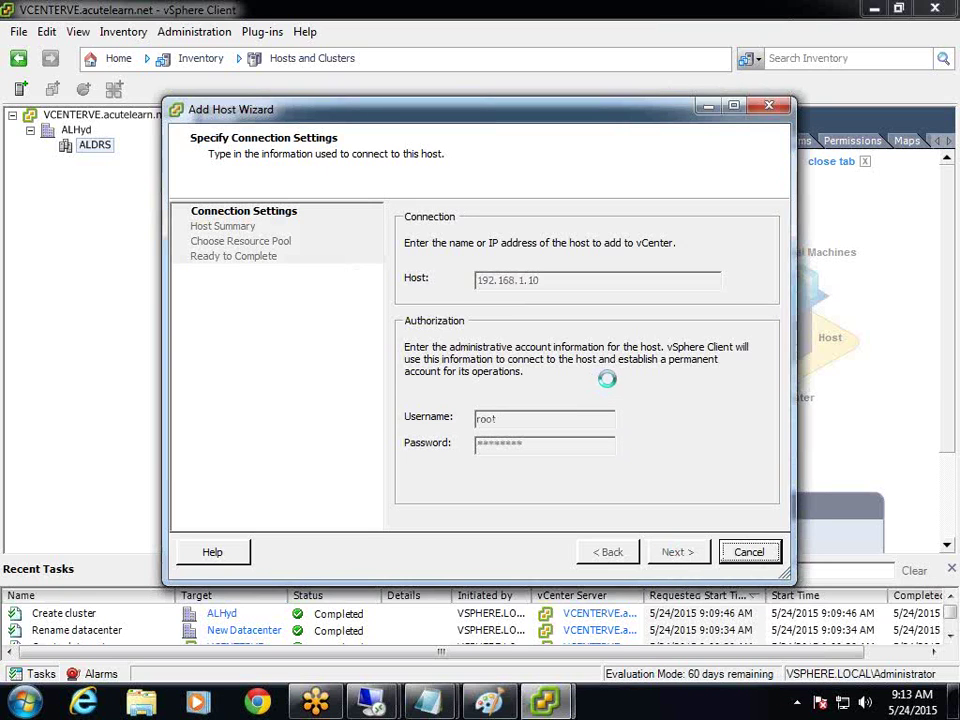
click(556, 482)
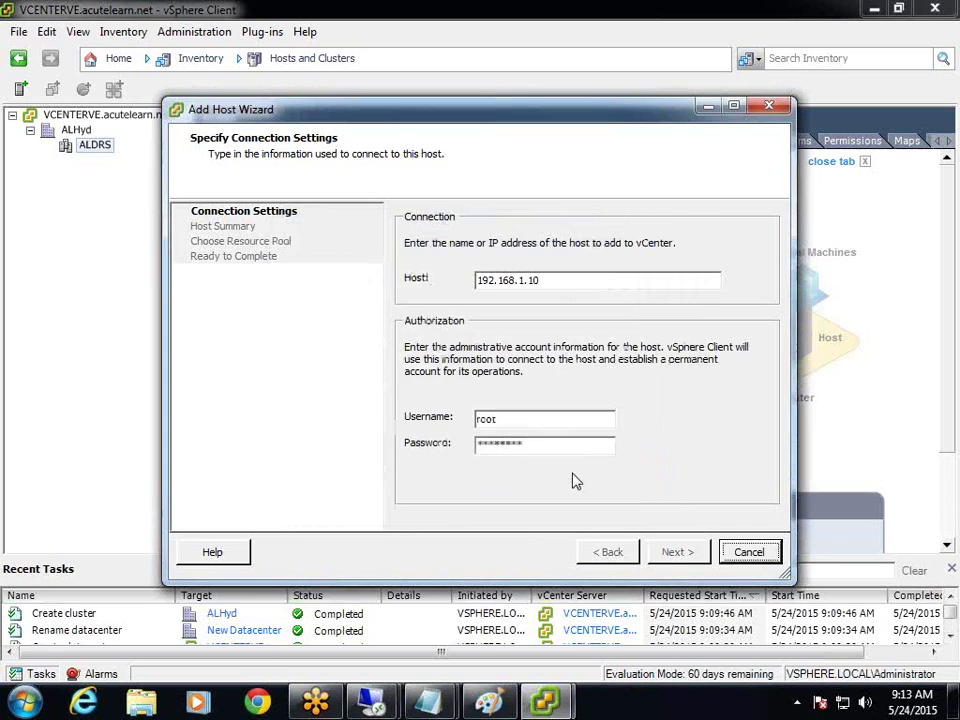
click(566, 435)
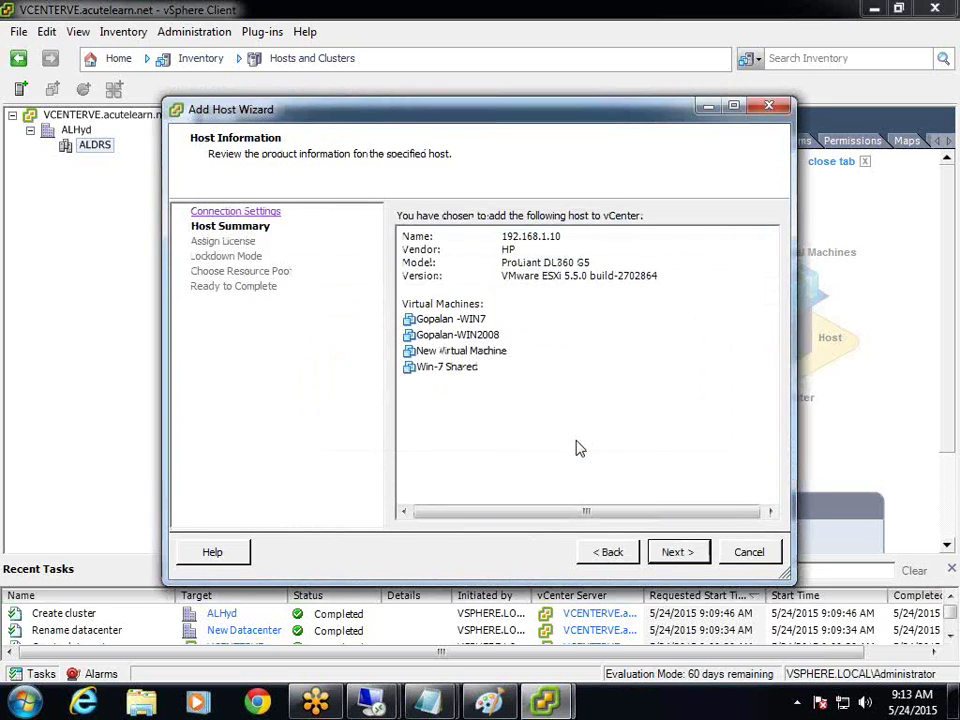
- Keep the existing licence key, skip lockdown, use the root resource pool, and finish
click(686, 558)
click(684, 556)
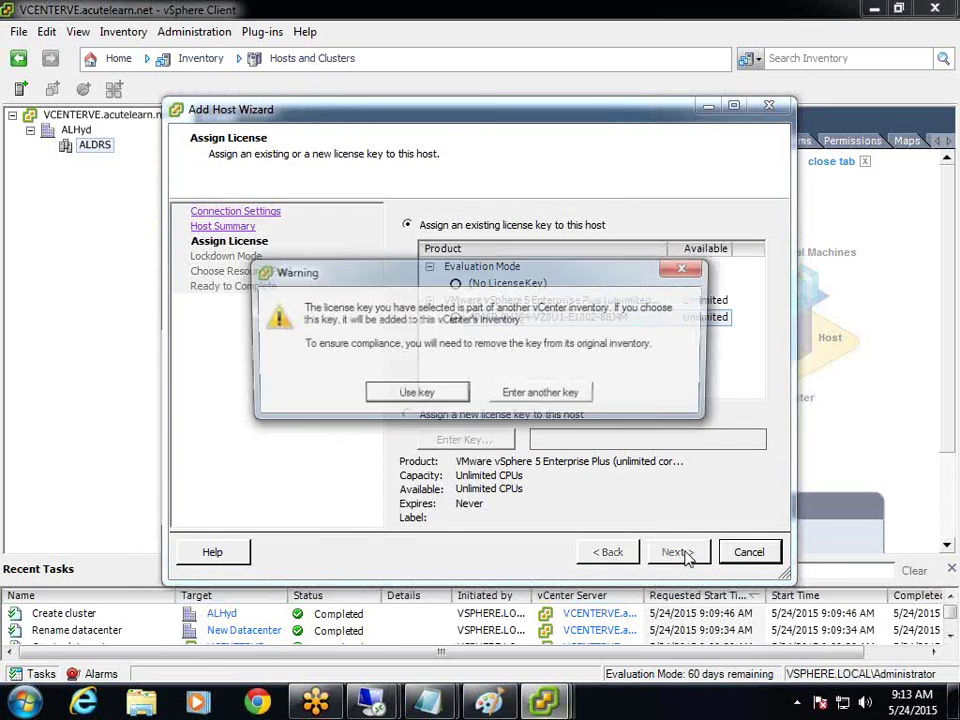
click(426, 397)
click(678, 555)
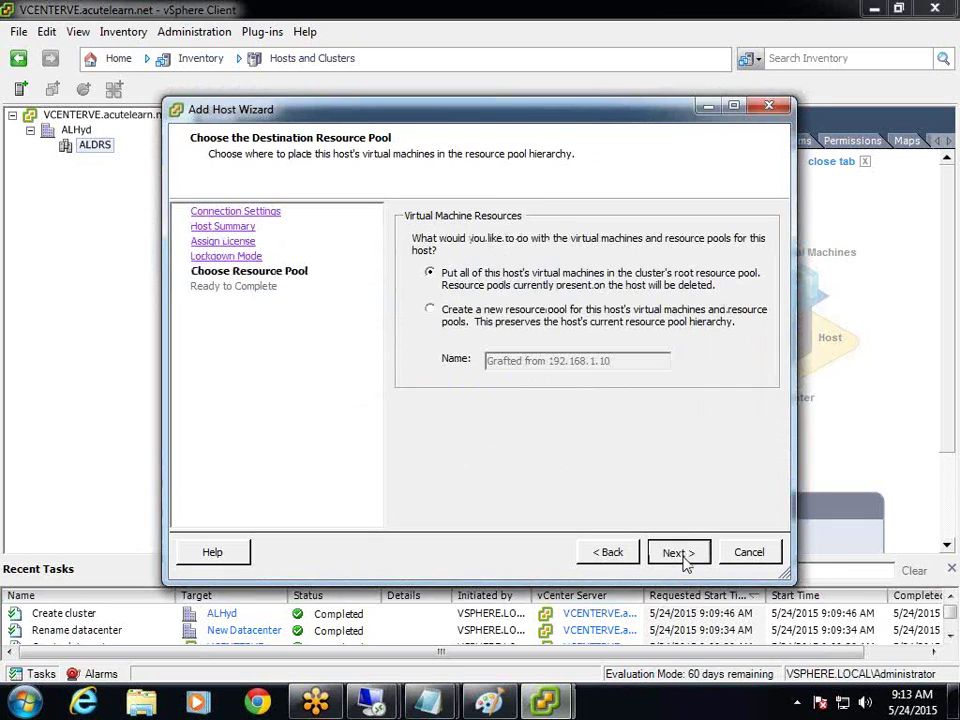
click(680, 555)
click(680, 558)
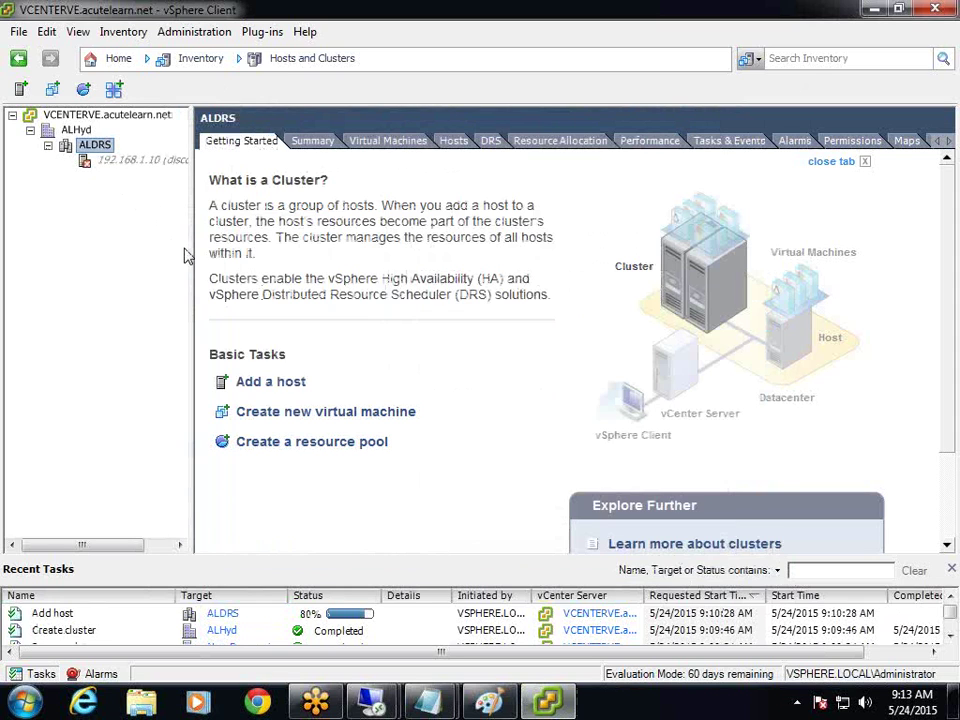
- Widen the inventory pane and resize the Recent Tasks Name and Status columns while the host joins
drag(193, 236, 235, 246)
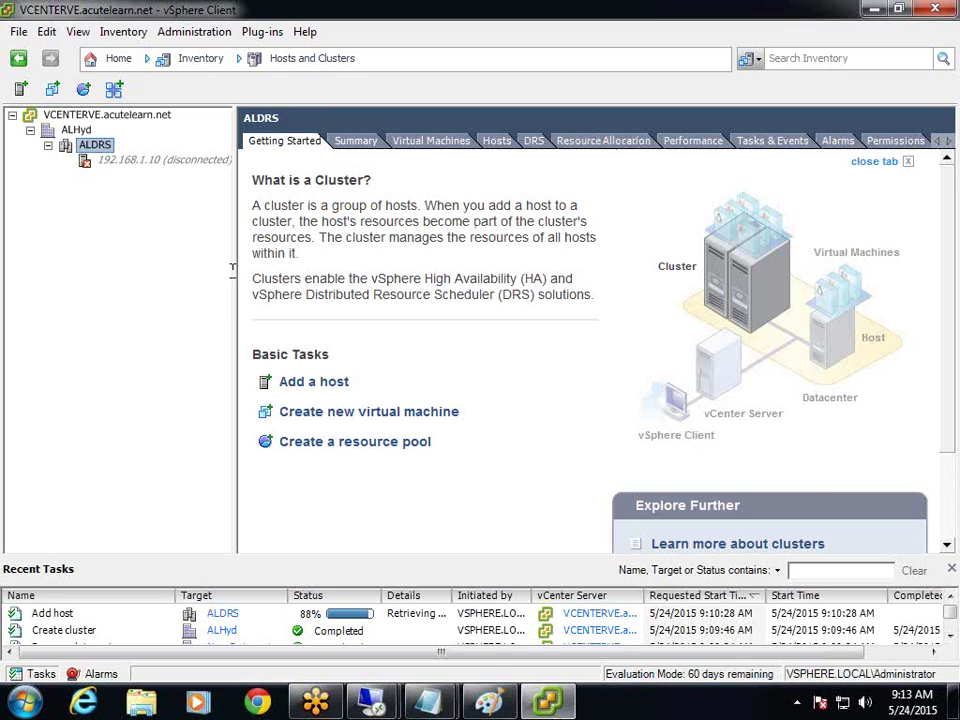
drag(286, 600, 266, 613)
drag(176, 598, 134, 604)
drag(325, 598, 333, 598)
drag(400, 598, 432, 600)
drag(327, 597, 320, 600)
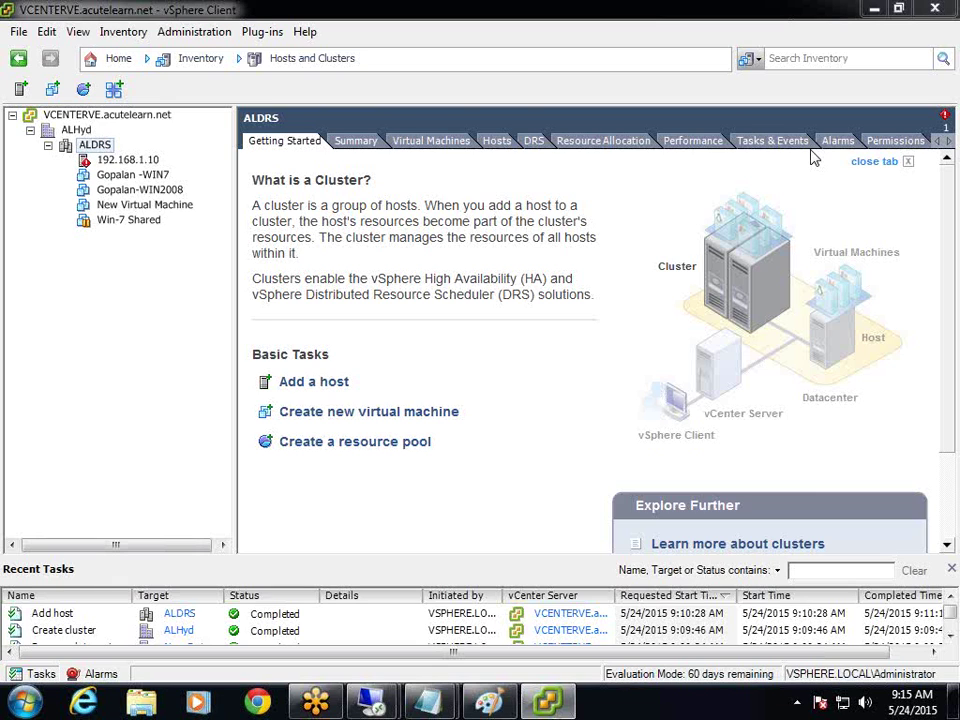
- Add host 192.168.1.11 to ALDRS as root, taking over management and keeping its licence
right_click(104, 146)
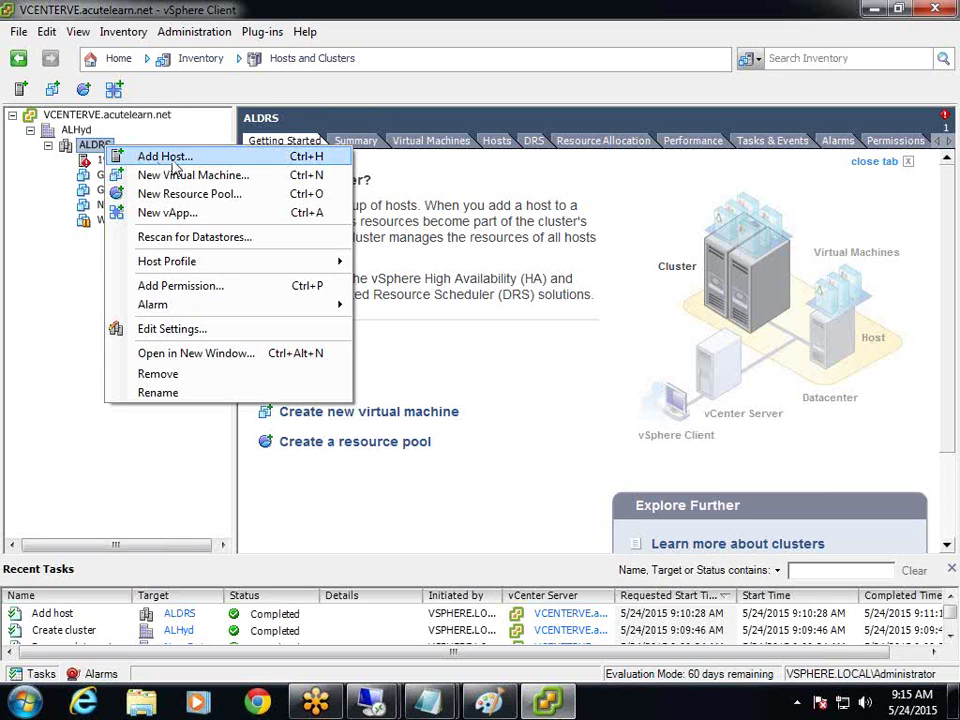
click(165, 157)
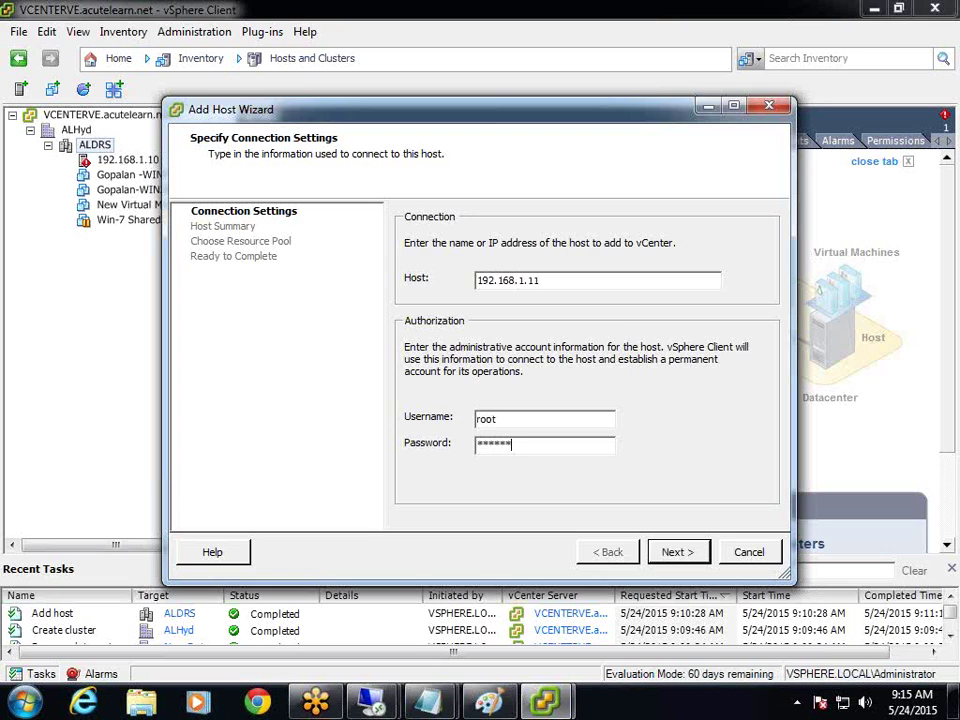
key(Return)
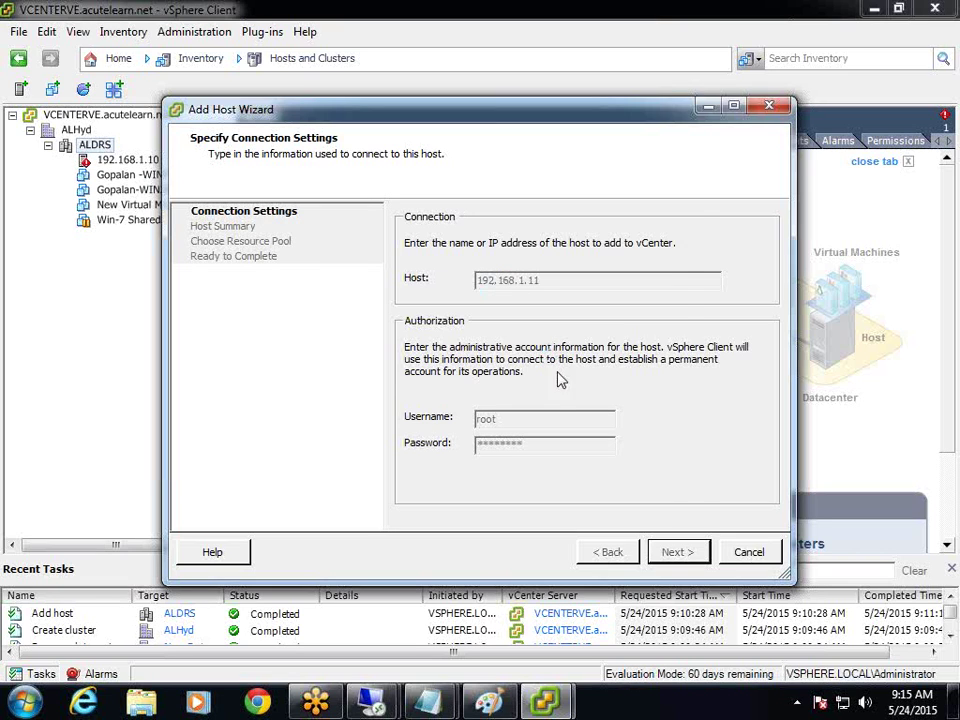
click(547, 486)
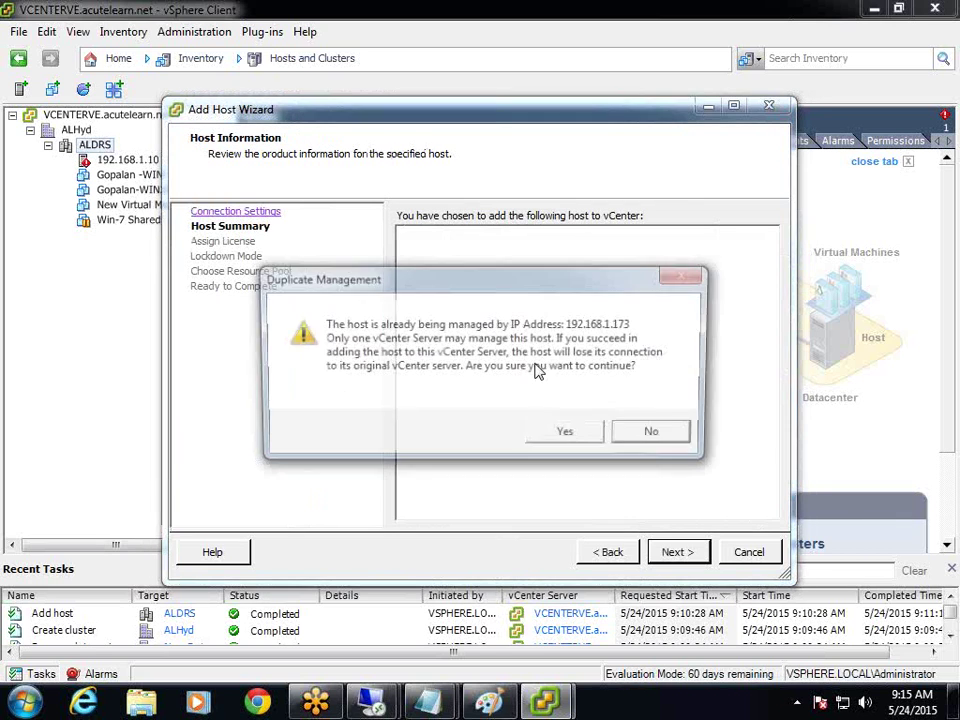
click(566, 446)
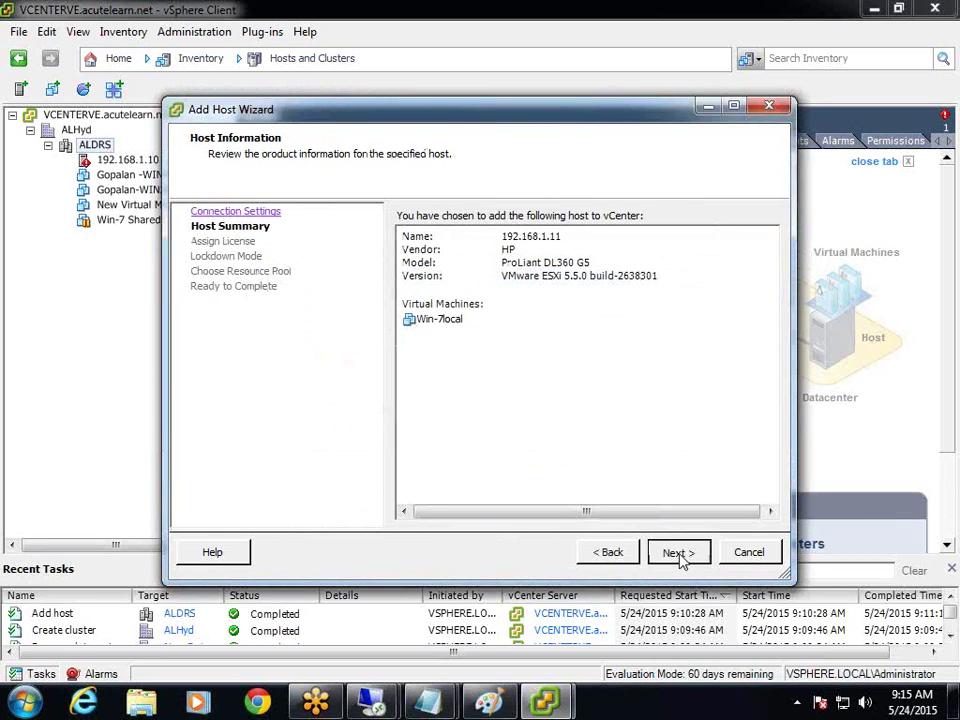
click(677, 558)
click(678, 556)
click(678, 556)
click(679, 557)
click(678, 552)
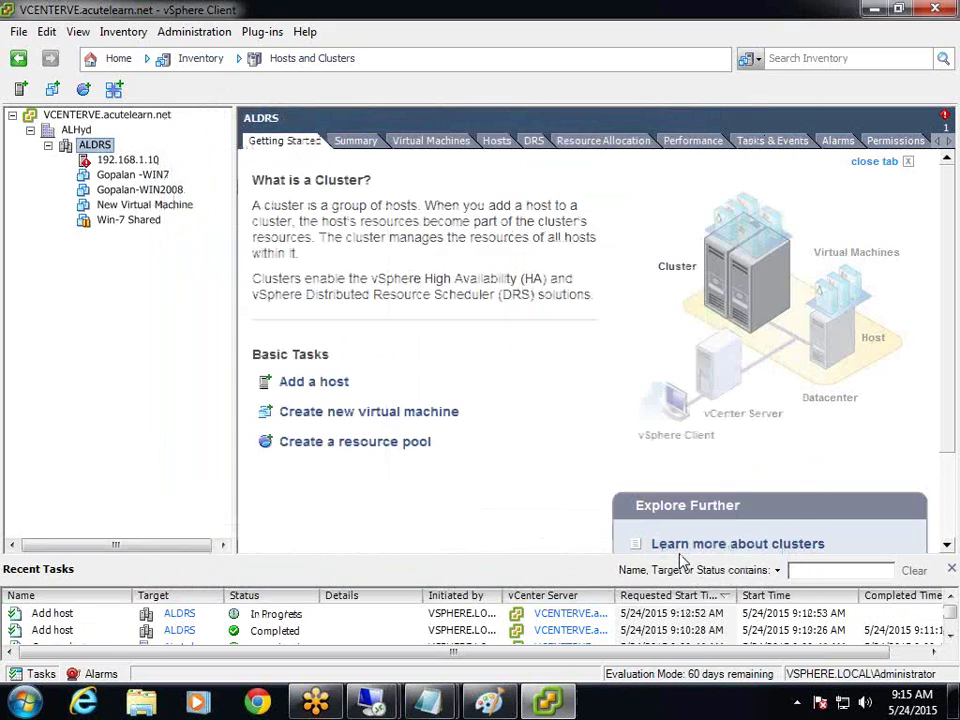
- Review host 192.168.1.10's summary, configuration and licensed features, then list its virtual machines
click(130, 160)
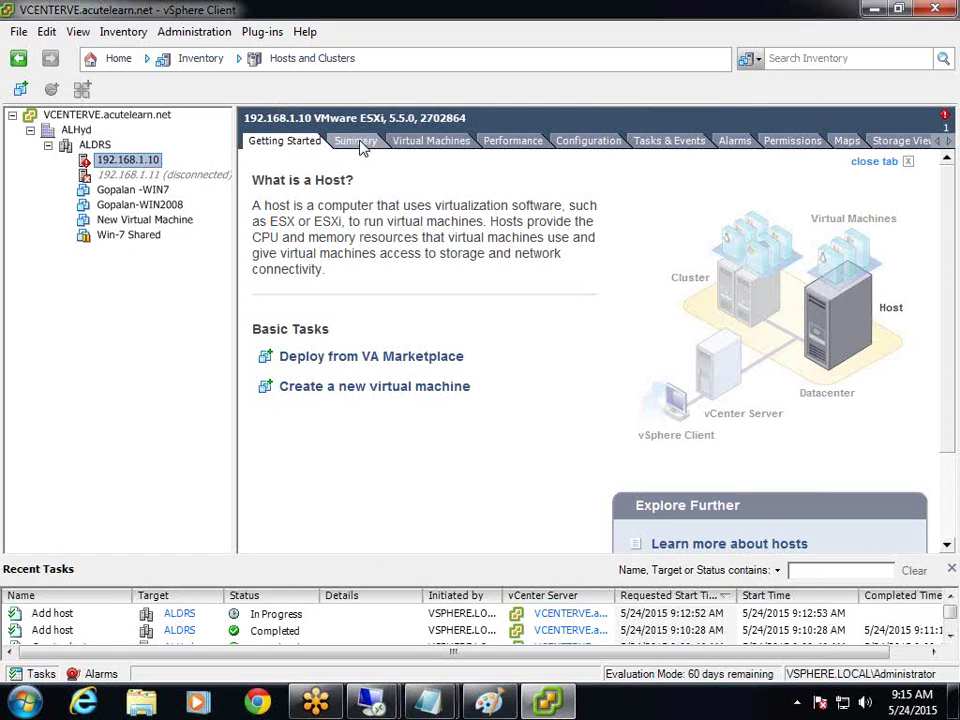
click(358, 143)
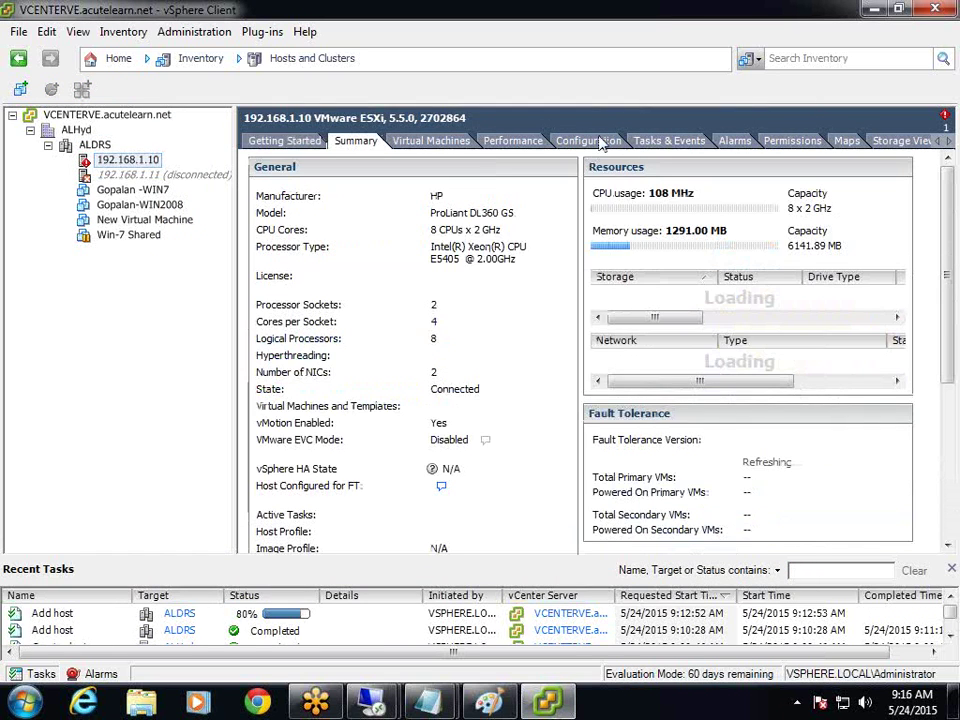
click(589, 141)
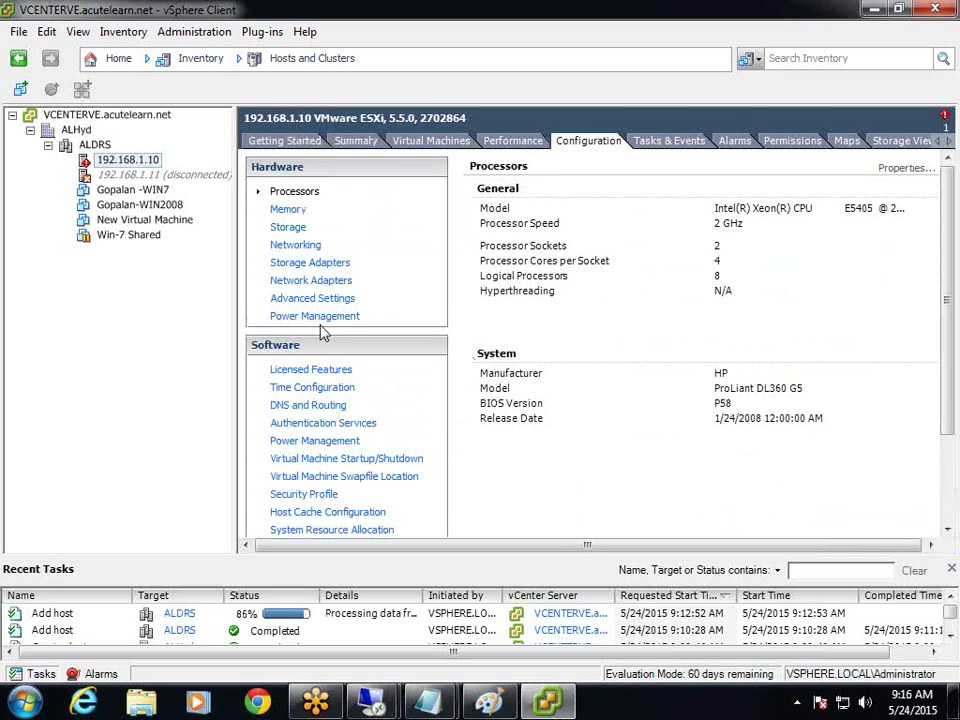
click(312, 370)
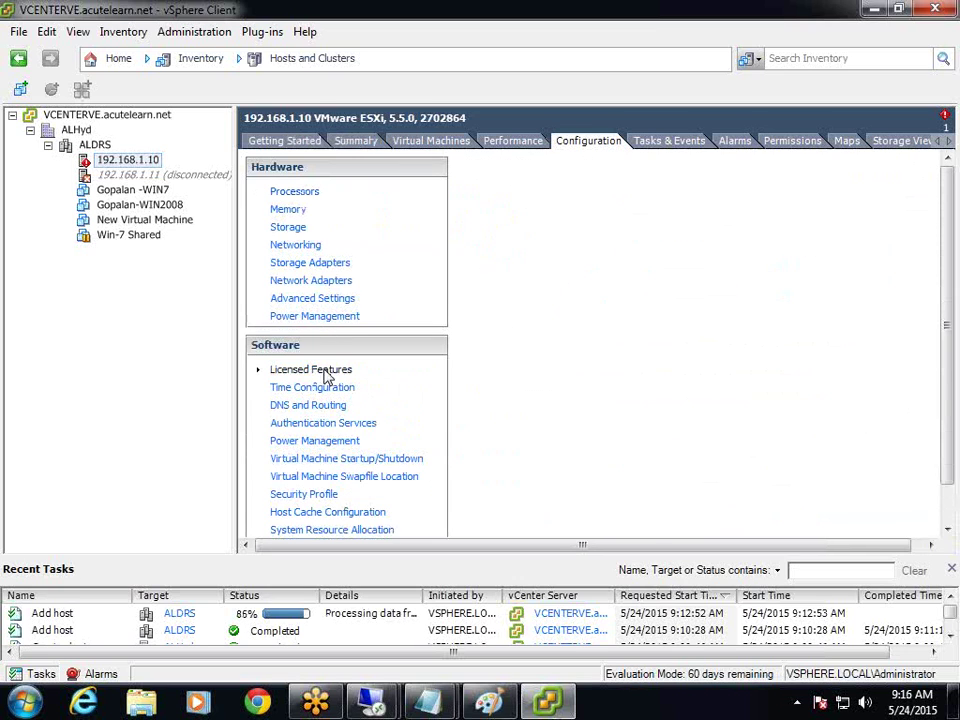
click(281, 141)
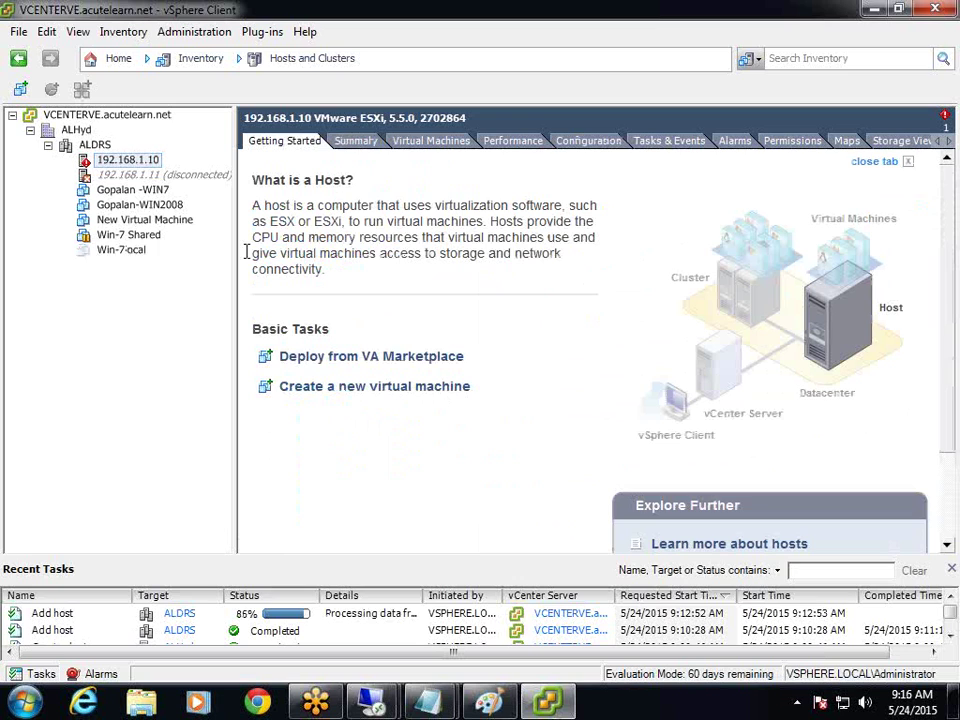
click(456, 142)
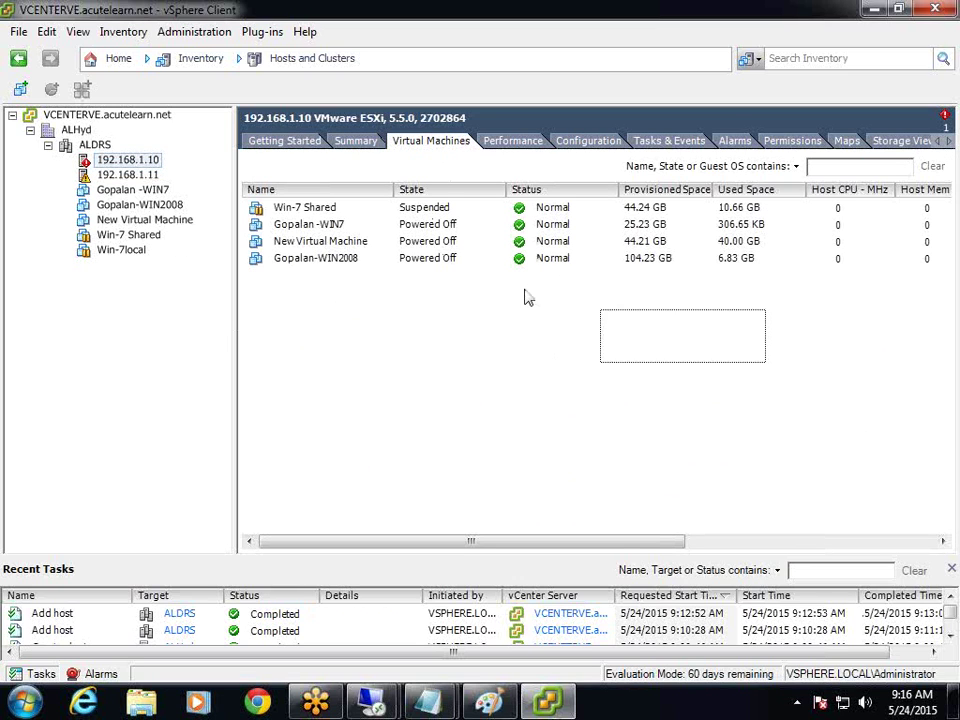
- Delete all five virtual machines in the ALDRS cluster from disk
drag(525, 296, 285, 208)
right_click(365, 229)
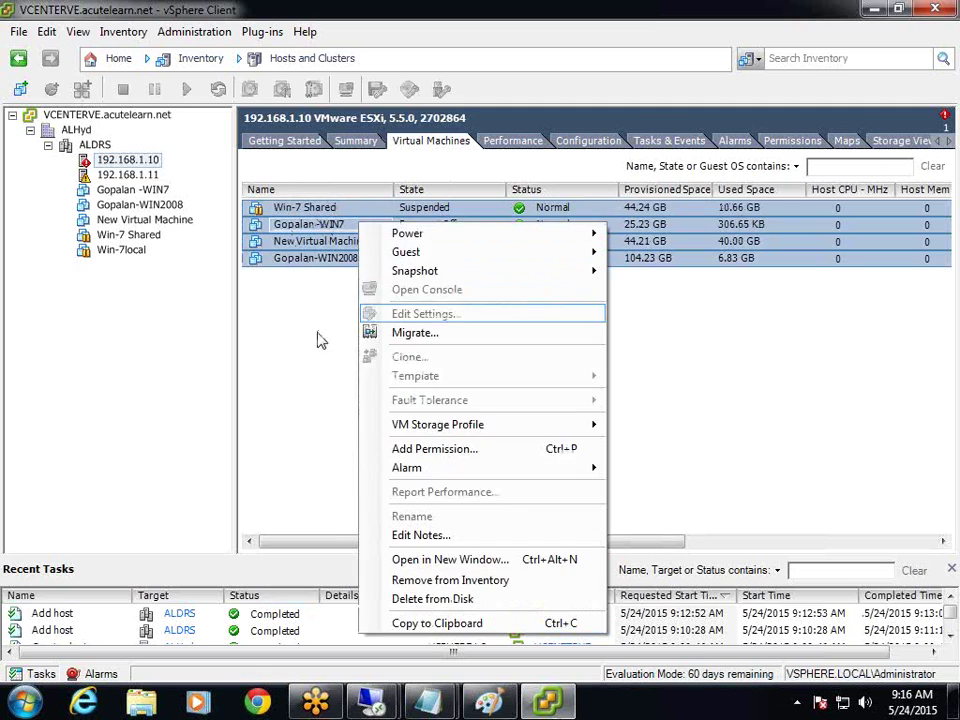
click(300, 372)
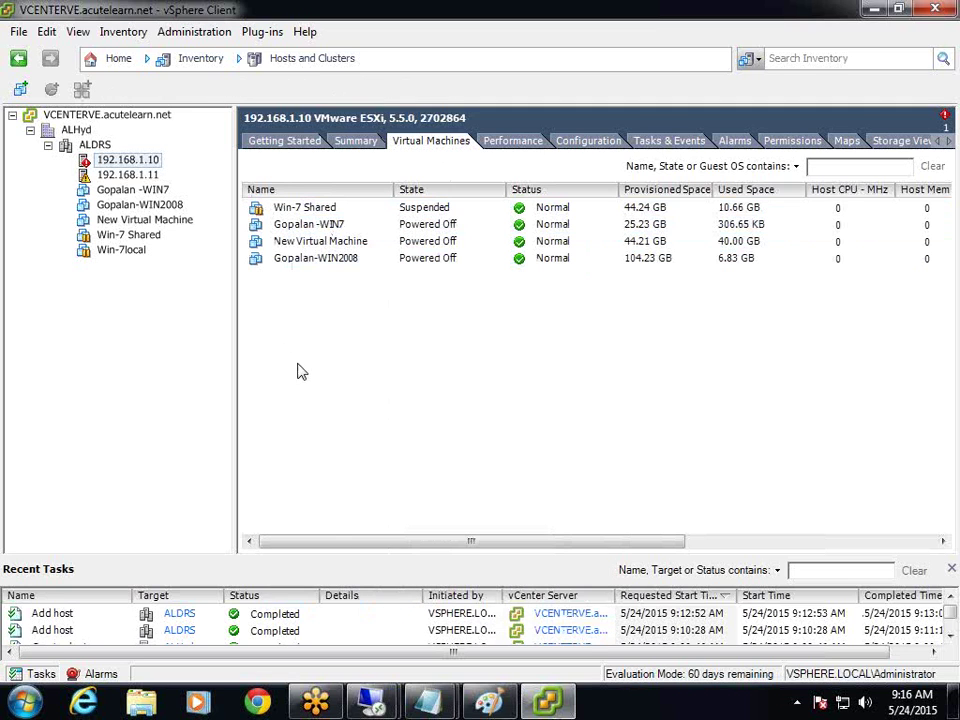
click(120, 174)
click(115, 159)
click(95, 145)
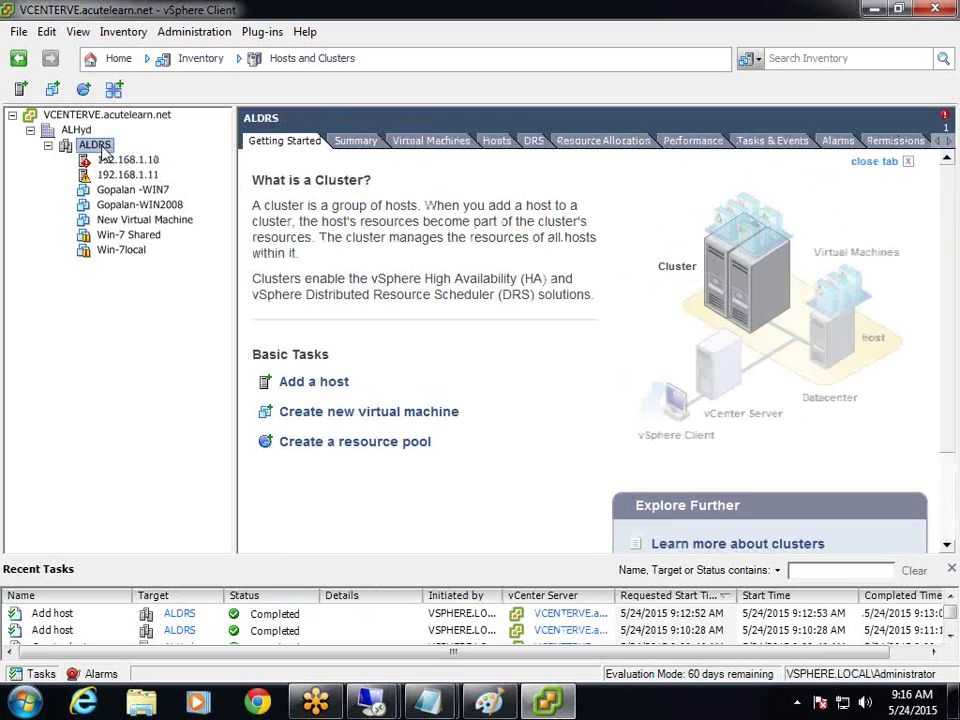
click(414, 142)
drag(450, 293, 273, 195)
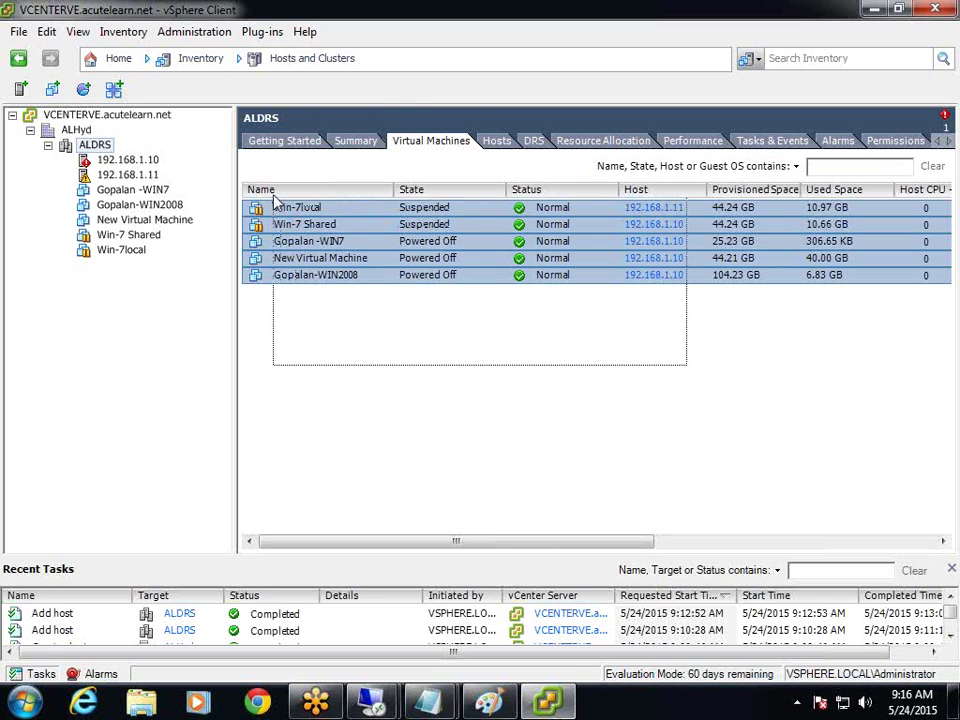
right_click(416, 241)
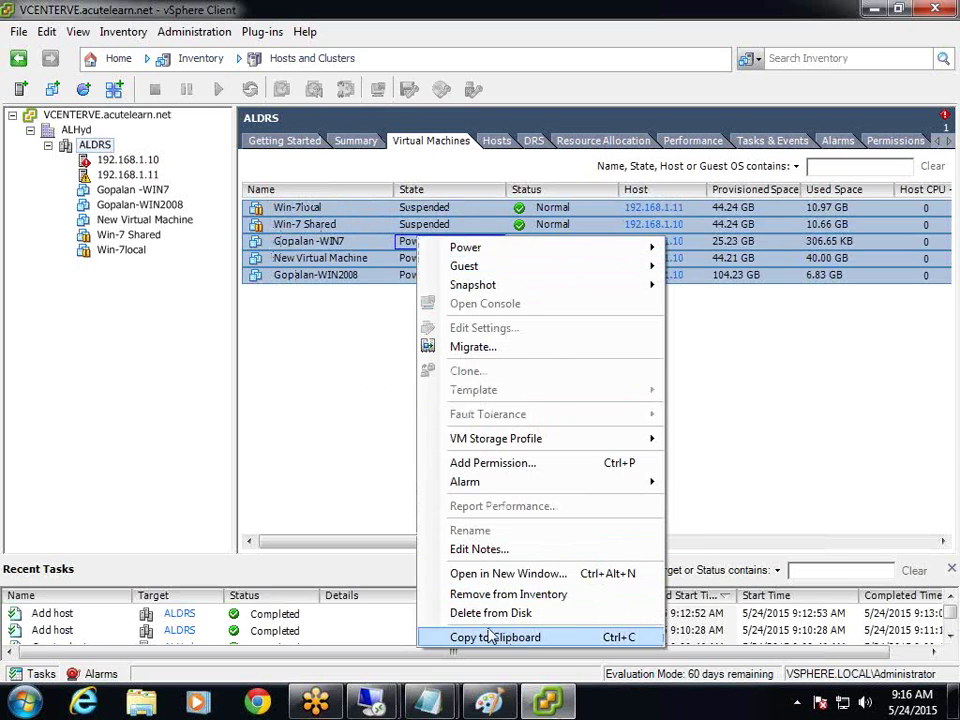
click(491, 613)
click(566, 428)
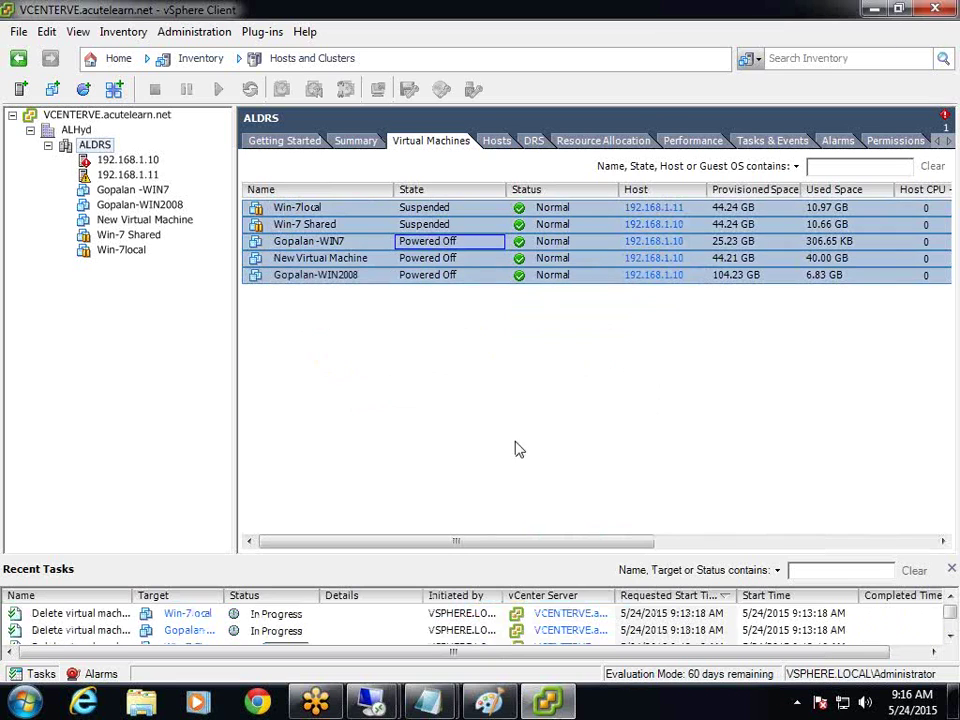
- Unmount nfsdatastore from host 192.168.1.10, then check host 192.168.1.11's configuration
click(128, 159)
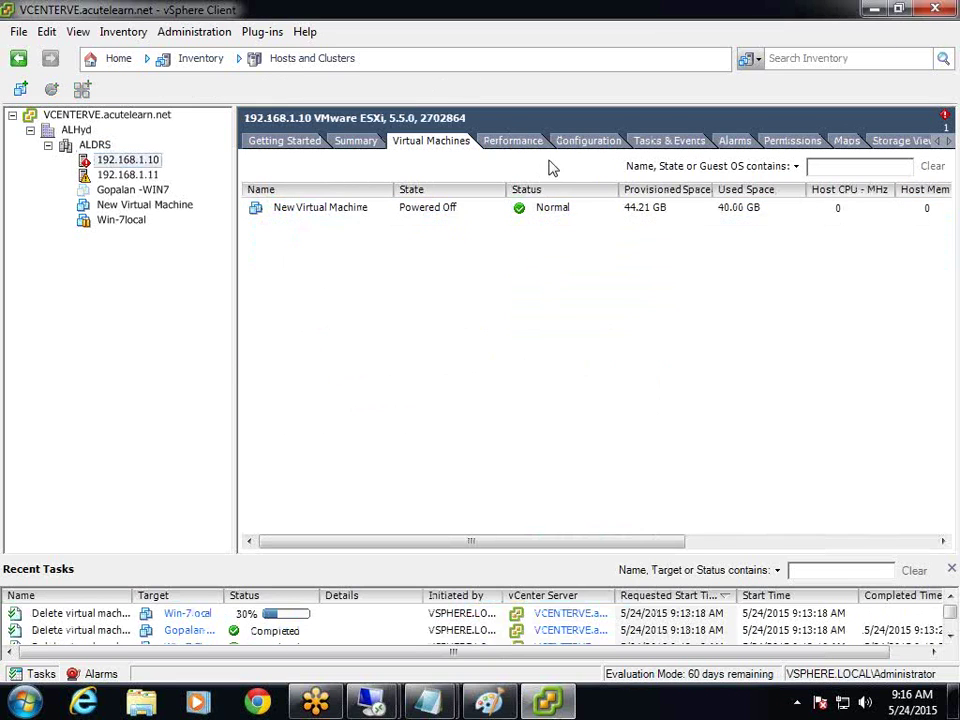
click(578, 141)
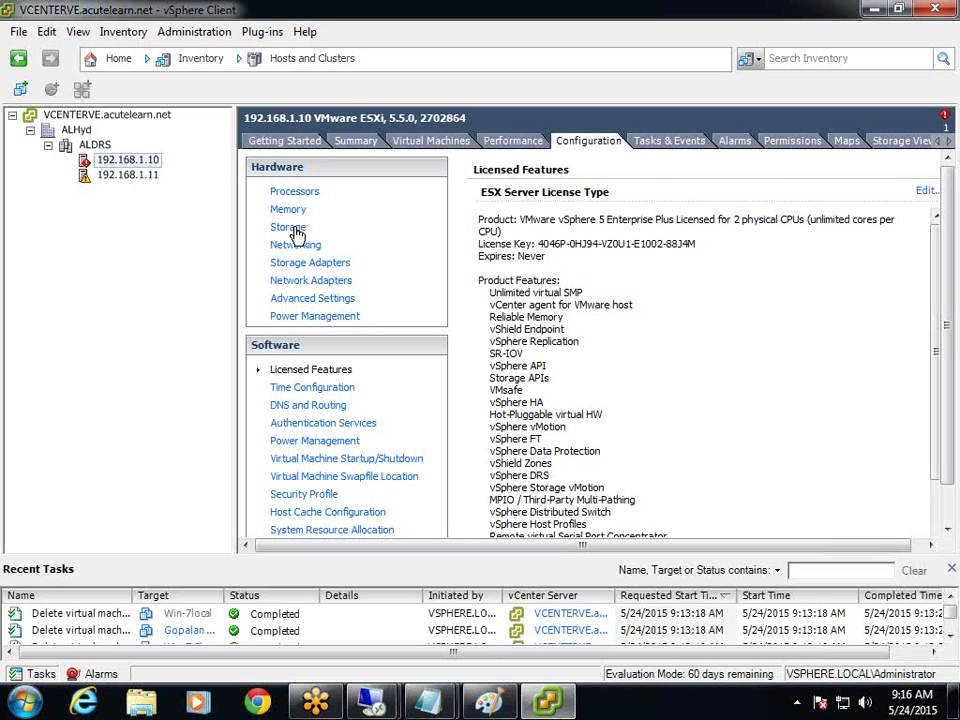
click(294, 227)
drag(648, 342, 561, 344)
click(540, 262)
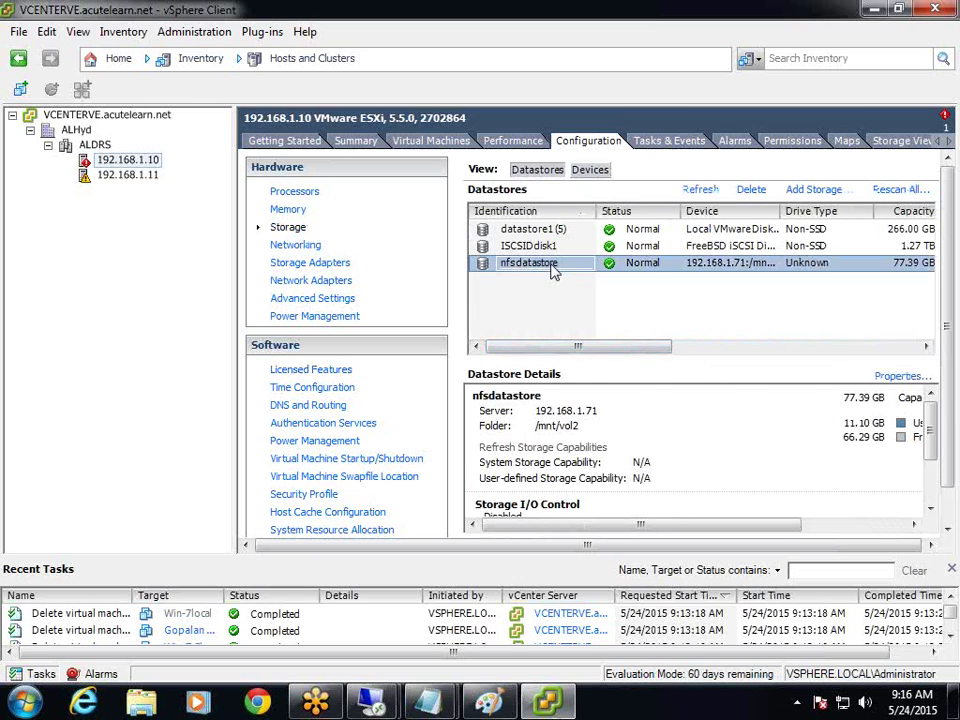
right_click(553, 266)
click(583, 365)
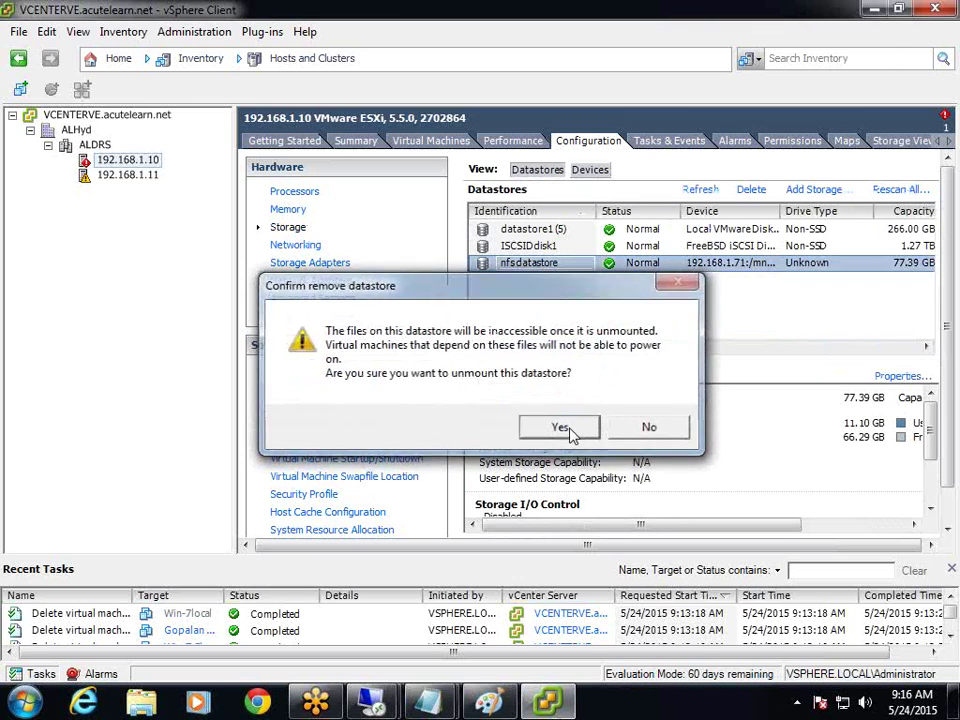
click(560, 427)
click(145, 177)
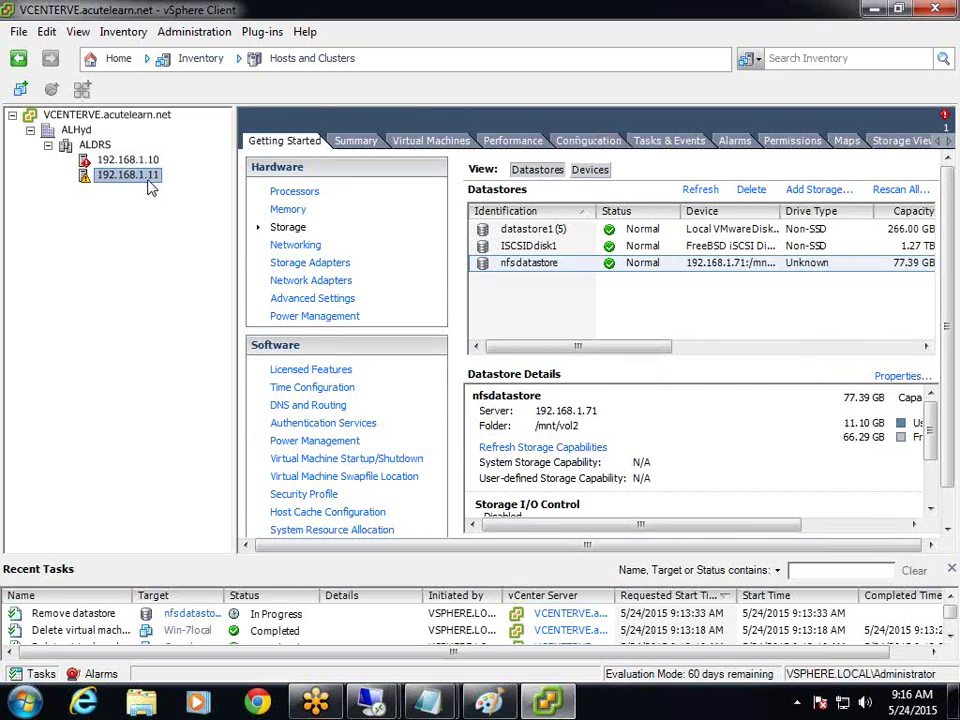
click(588, 141)
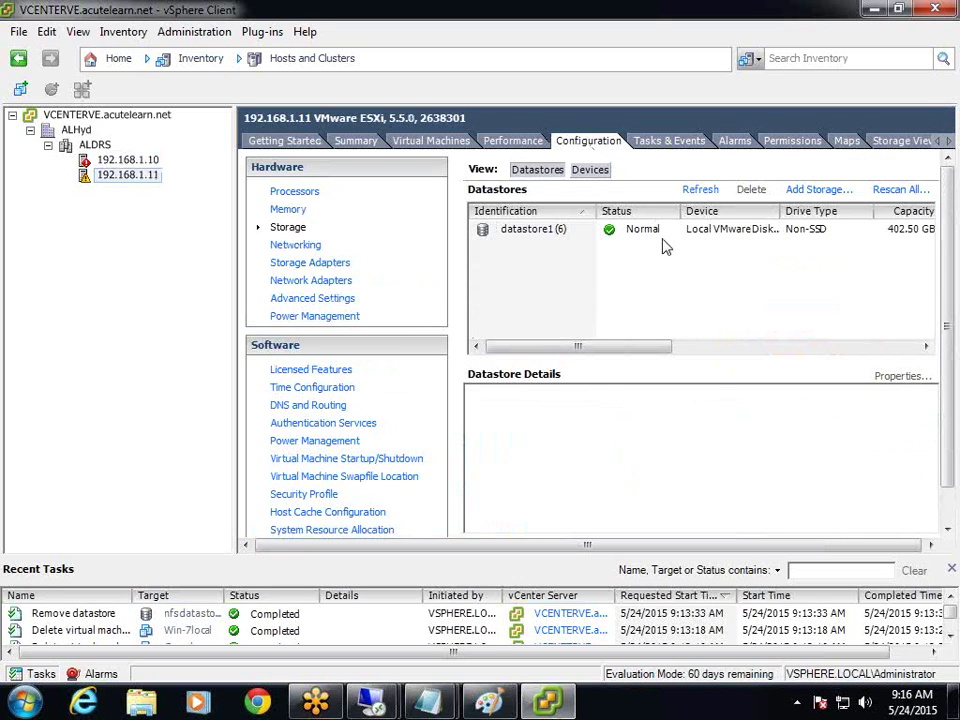
- Add a software iSCSI adapter, vmhba33, to host 192.168.1.11
click(705, 190)
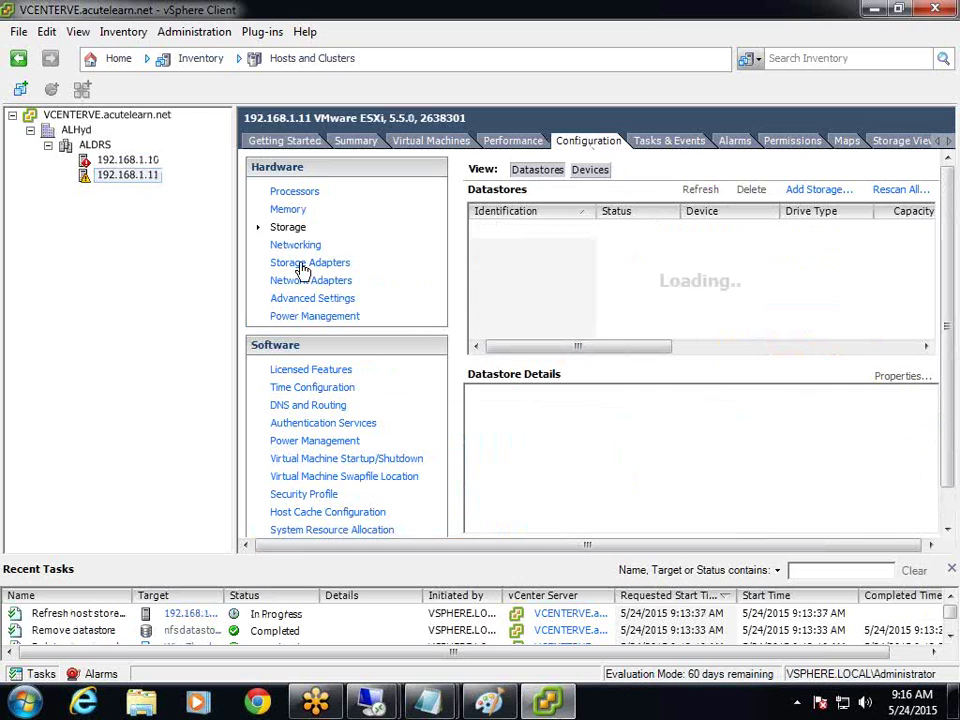
click(303, 266)
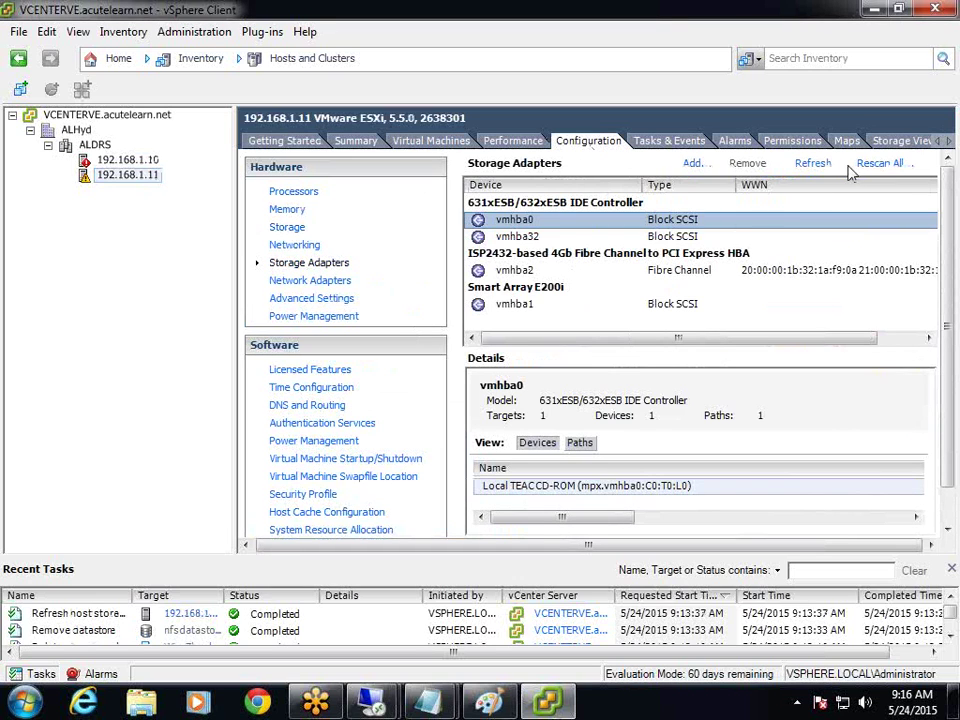
click(695, 163)
click(411, 378)
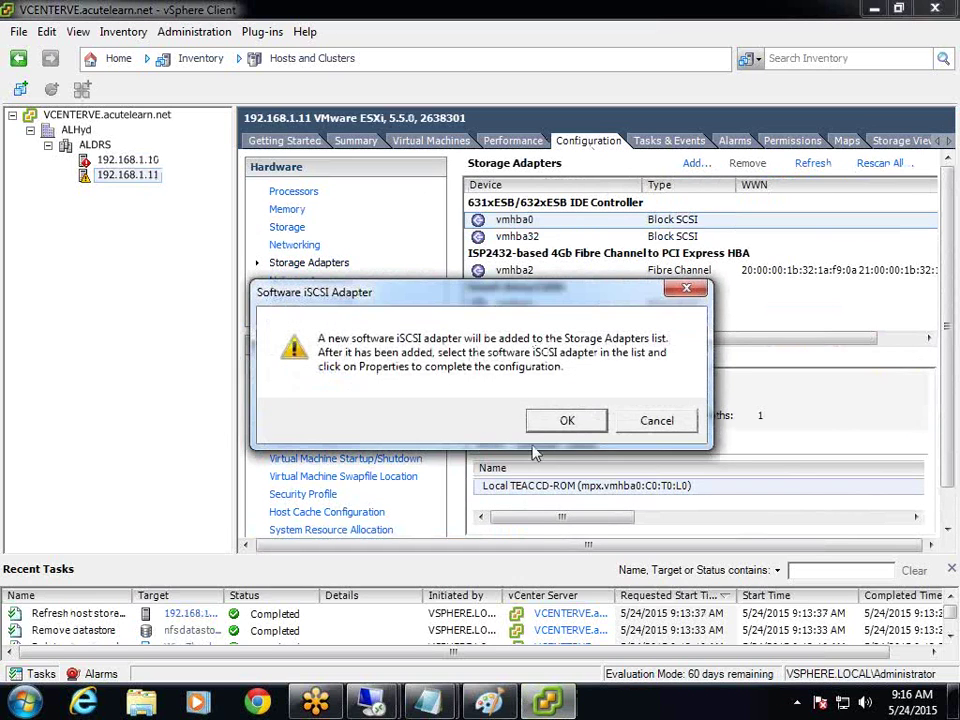
click(580, 423)
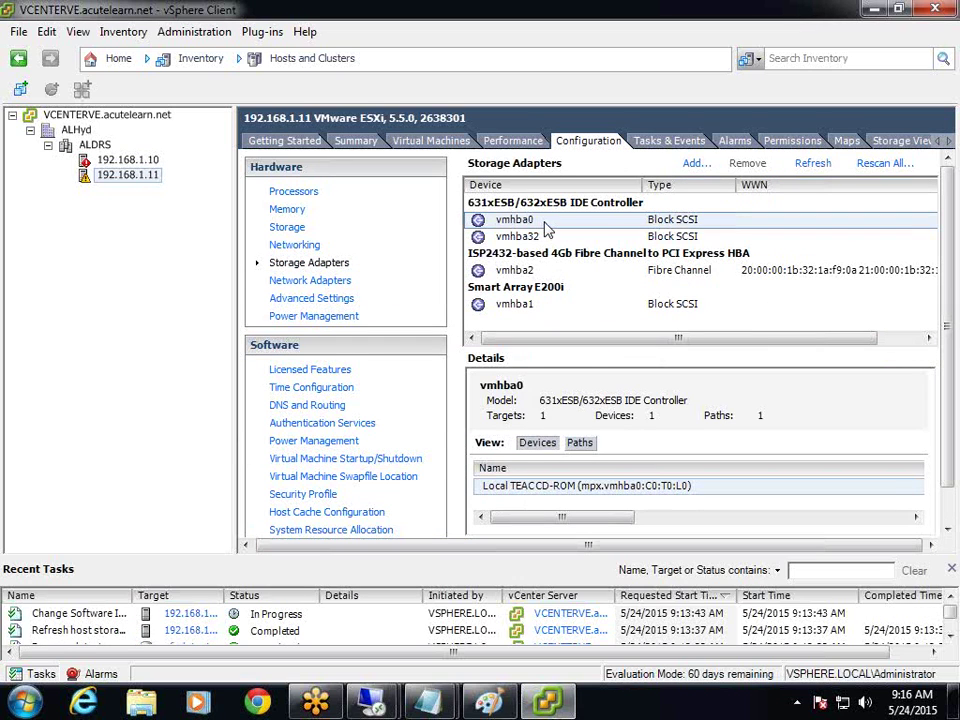
click(557, 219)
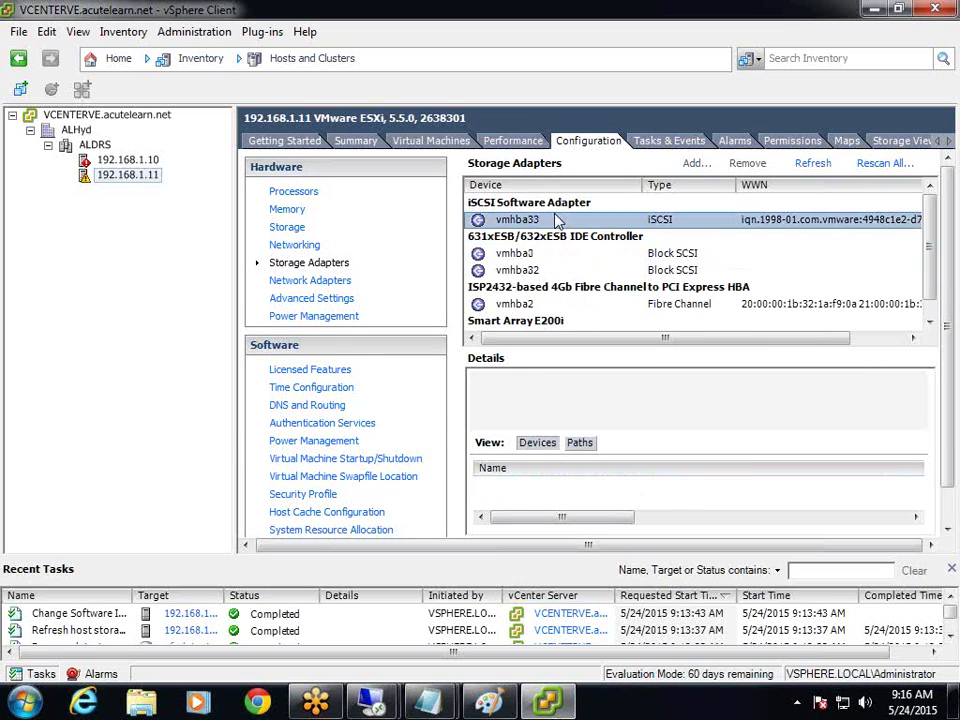
- Add send target 192.168.1.71:3260 under dynamic discovery and accept the adapter rescan
click(886, 385)
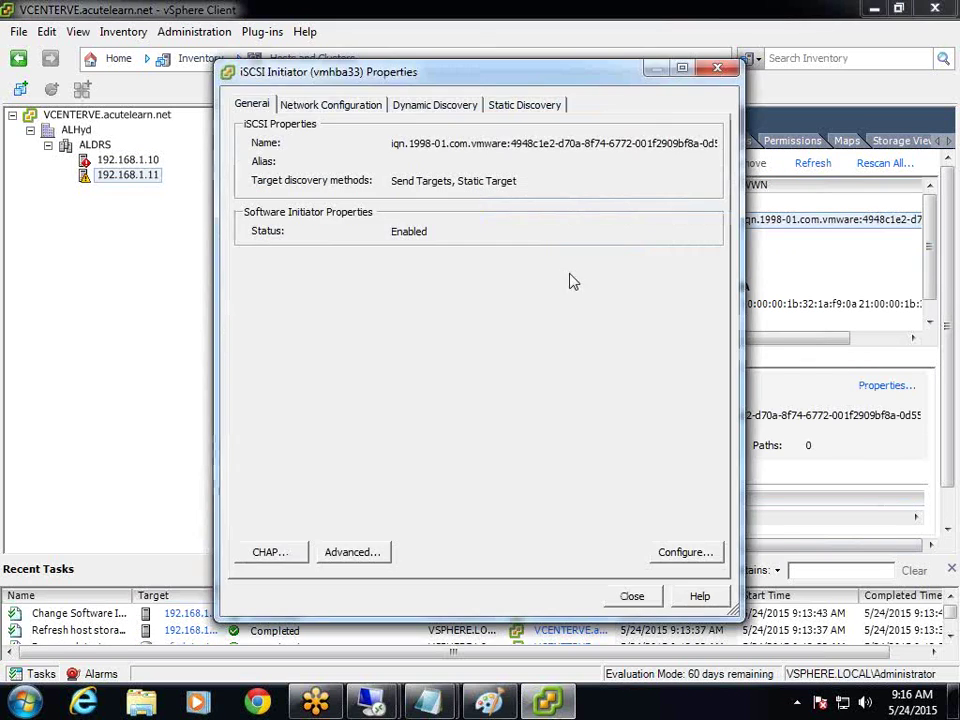
click(436, 104)
click(547, 561)
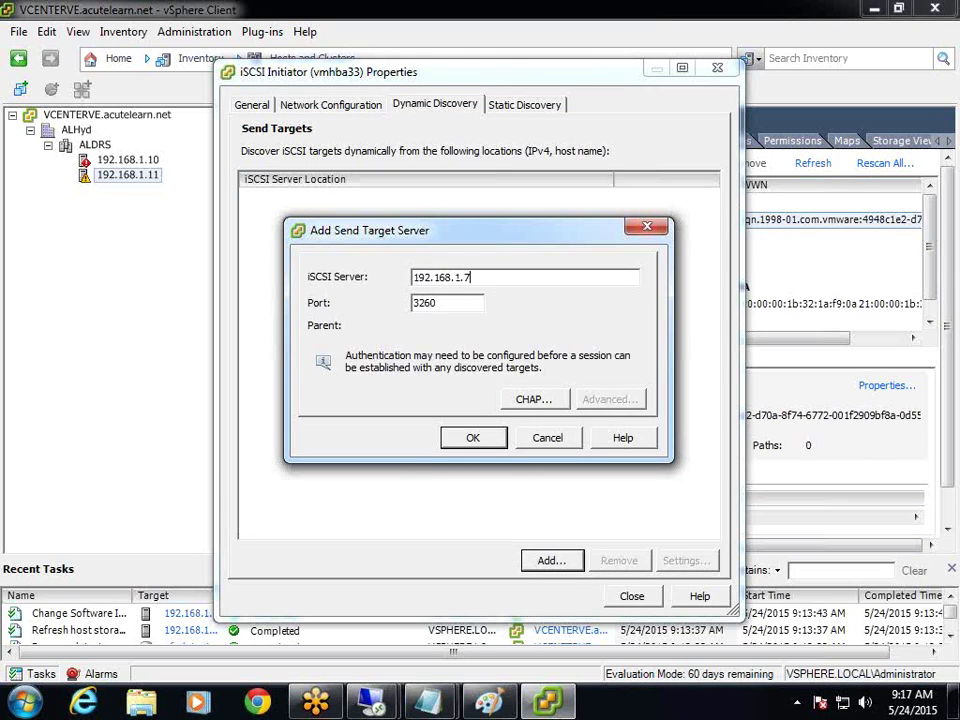
click(472, 438)
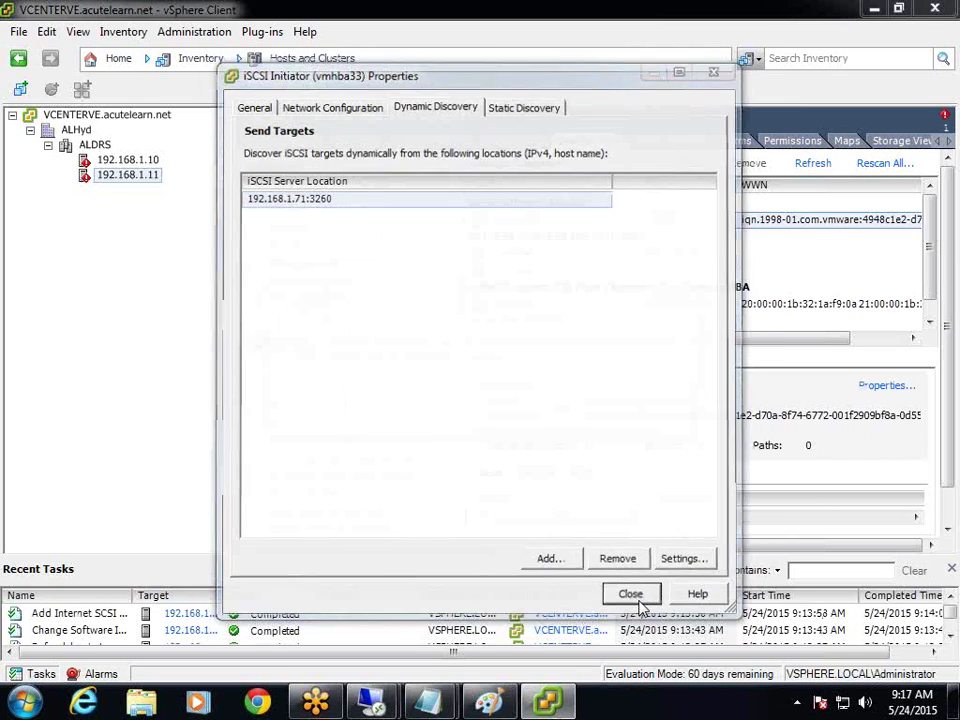
click(640, 605)
click(576, 416)
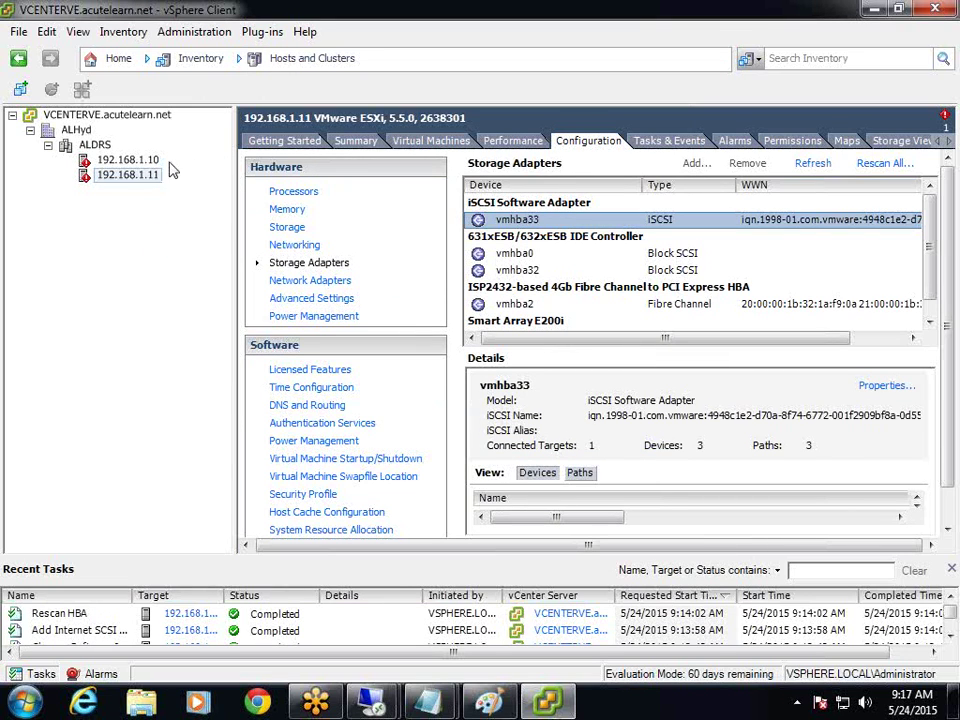
click(127, 160)
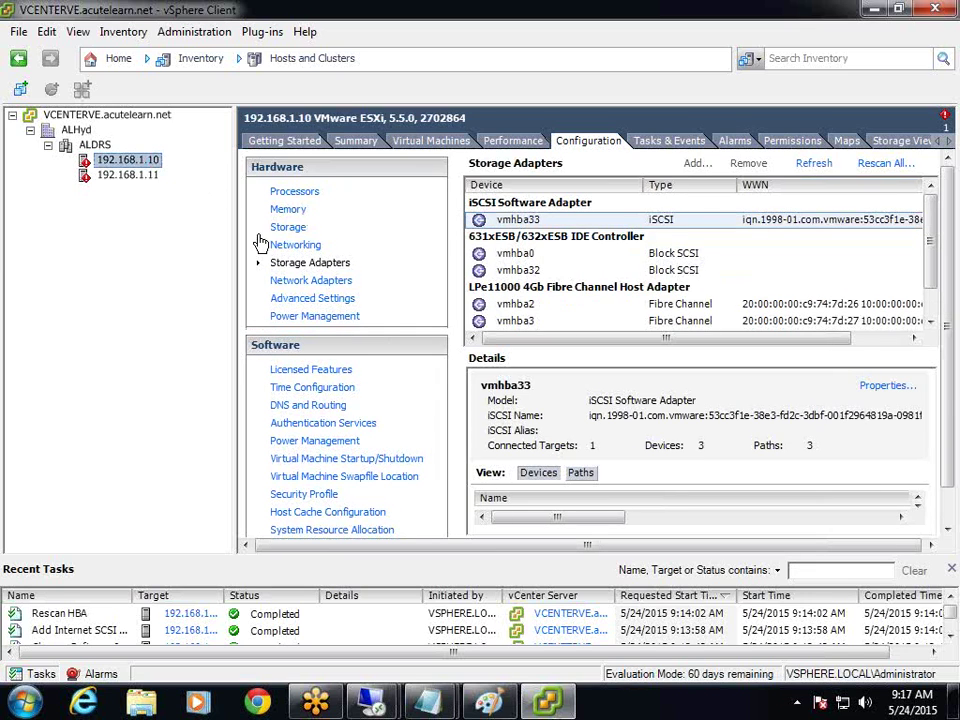
- Compare both hosts' datastores and view the shared 1.27 TB ISCSIDisk1 datastore details
click(288, 227)
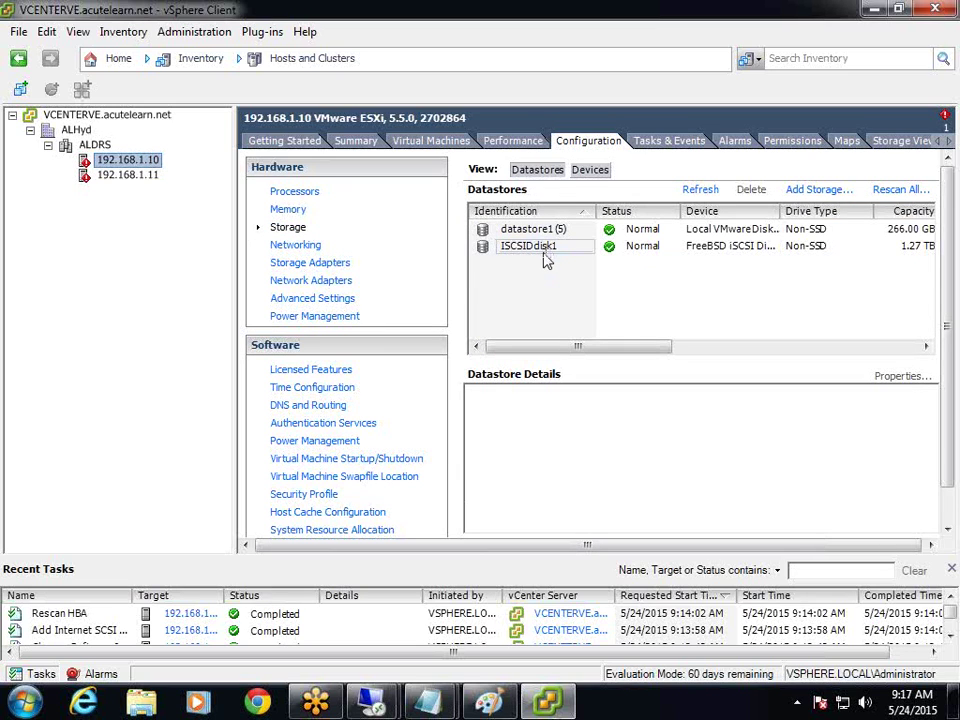
mouse_move(555, 347)
mouse_down()
mouse_move(767, 347)
mouse_move(752, 356)
mouse_move(556, 352)
mouse_up()
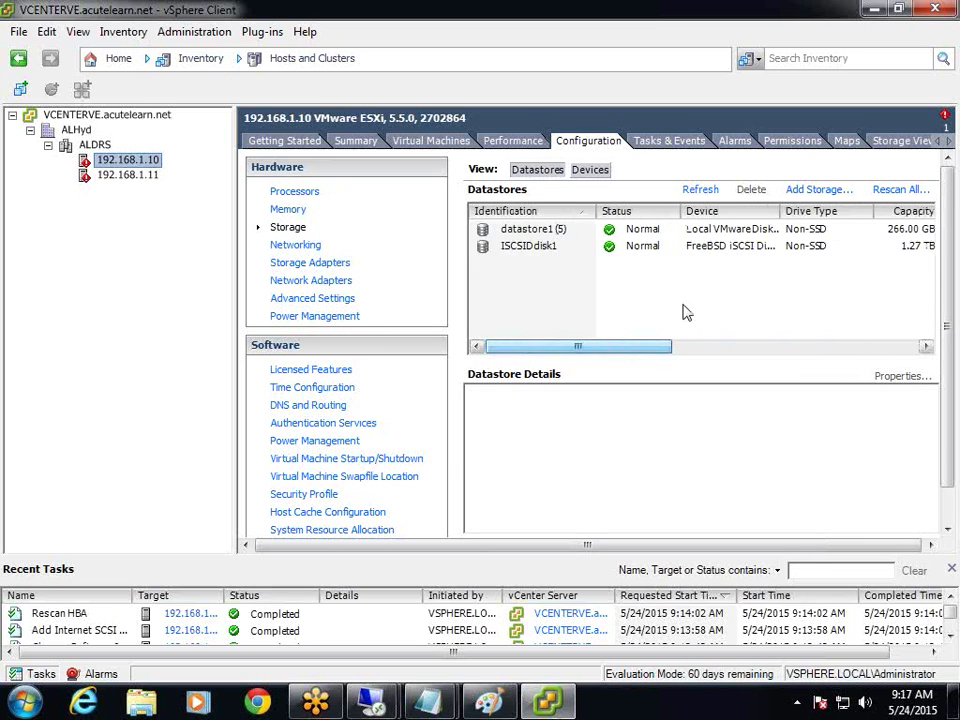
click(128, 174)
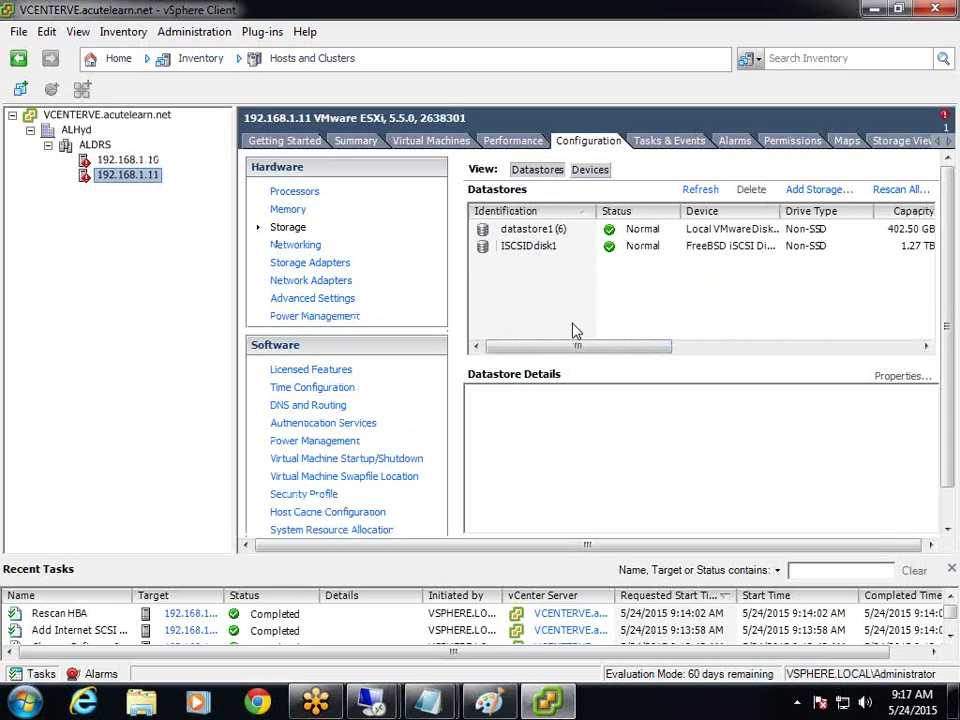
click(553, 251)
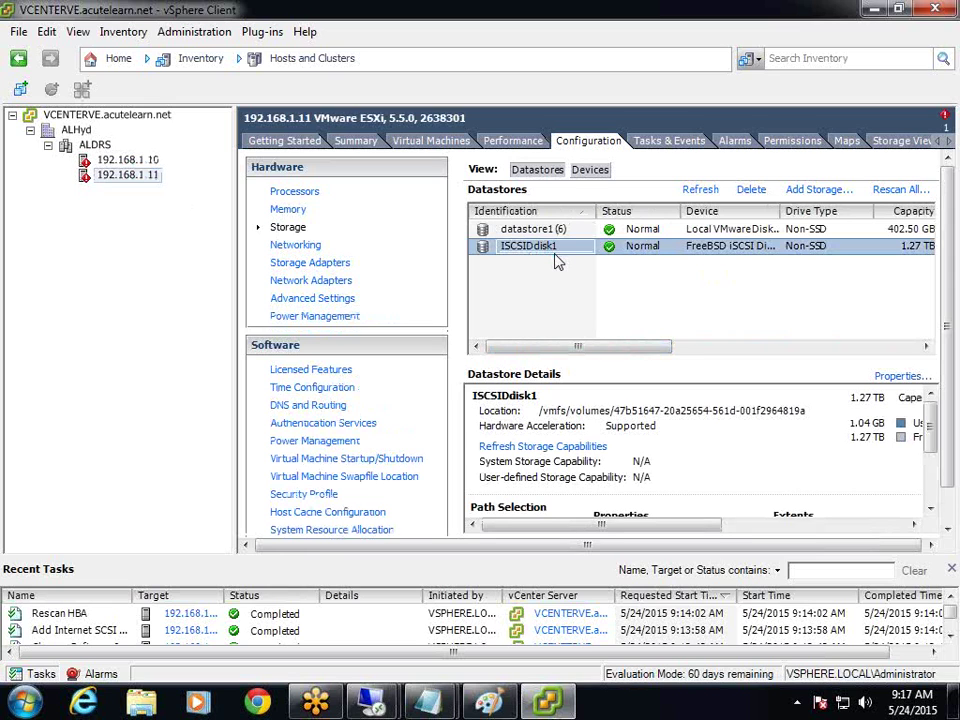
drag(589, 349, 514, 354)
- Browse datastore1 (6) and delete the VM folders from Vm1 up to .vSphere-HA plus .mpx
click(550, 230)
right_click(568, 238)
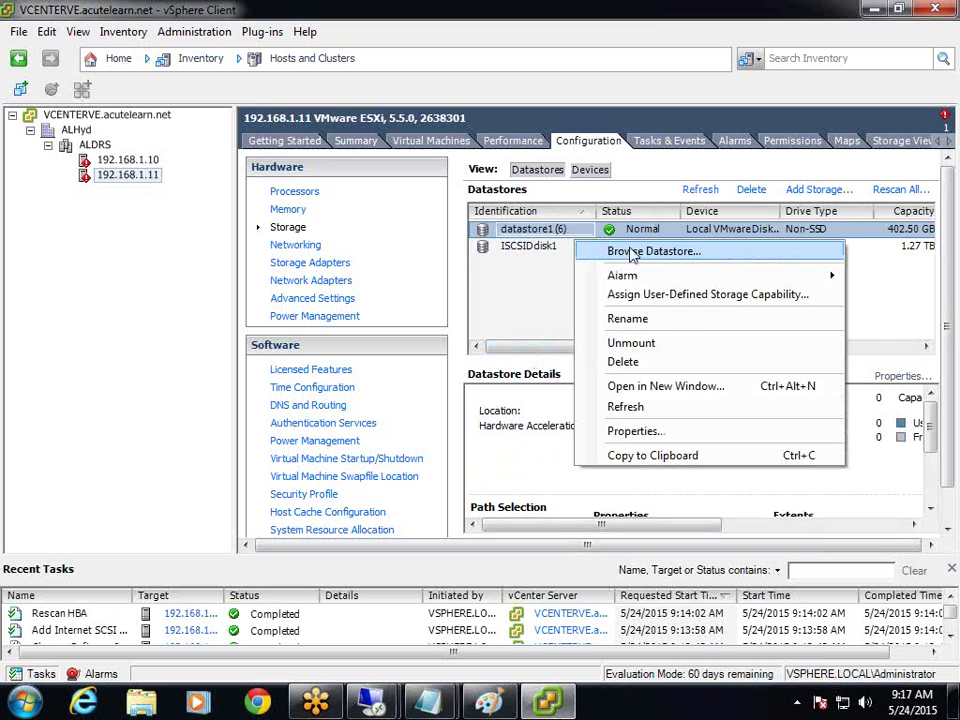
click(600, 248)
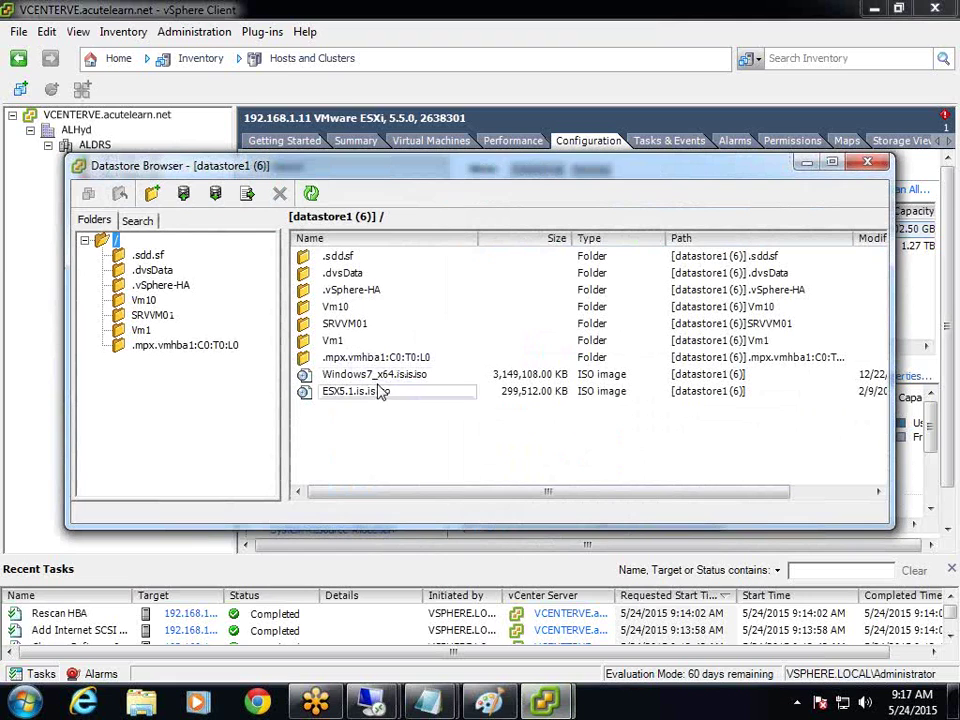
click(348, 341)
drag(348, 333, 377, 270)
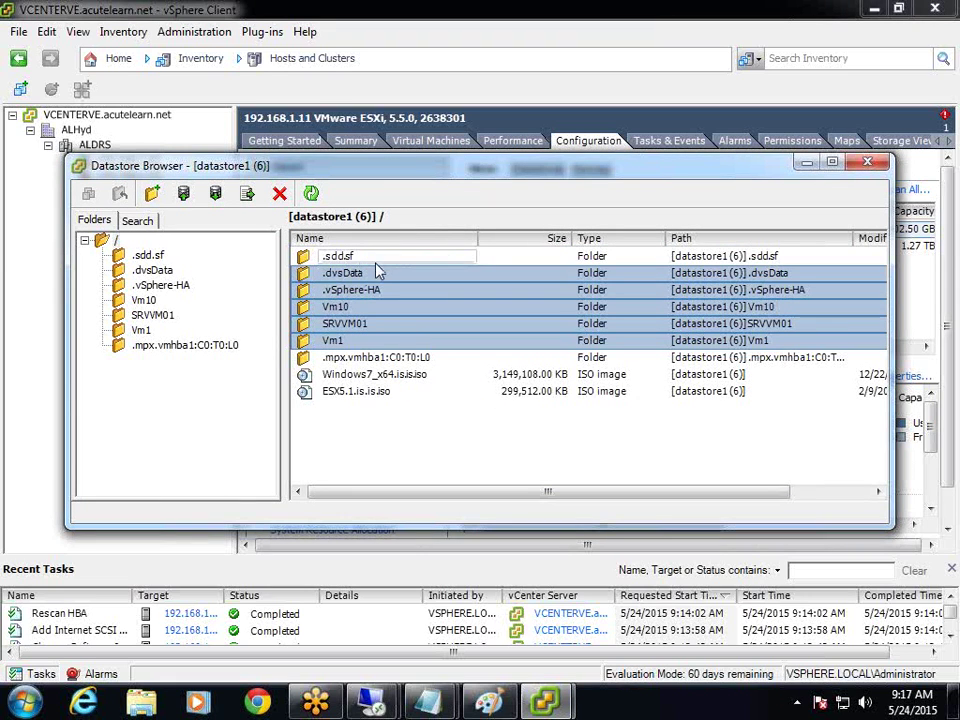
ctrl+click(393, 360)
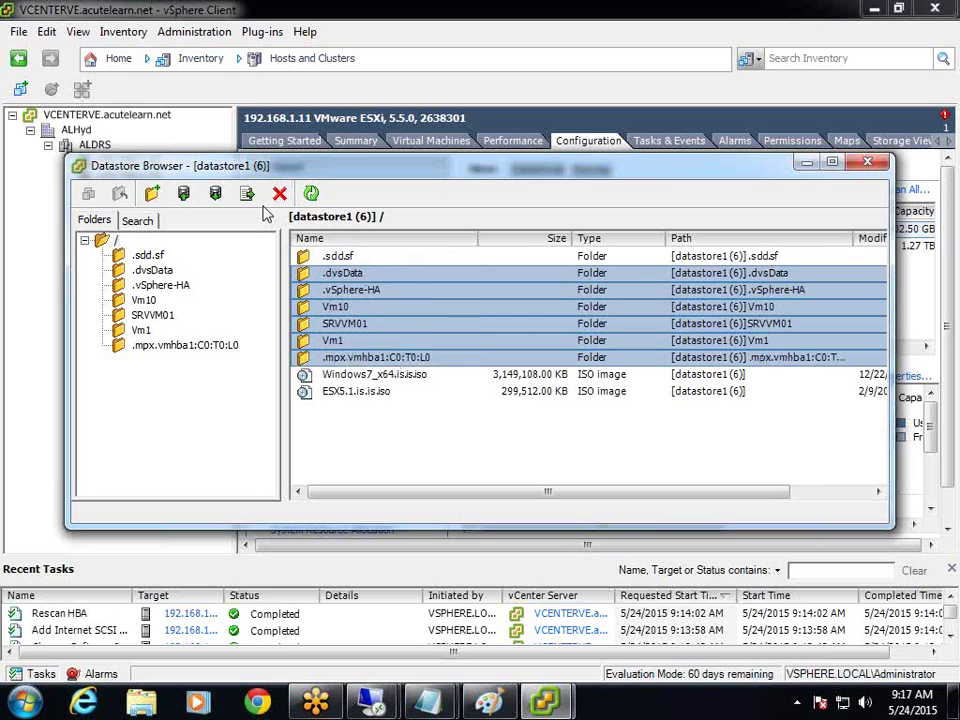
click(280, 194)
click(566, 458)
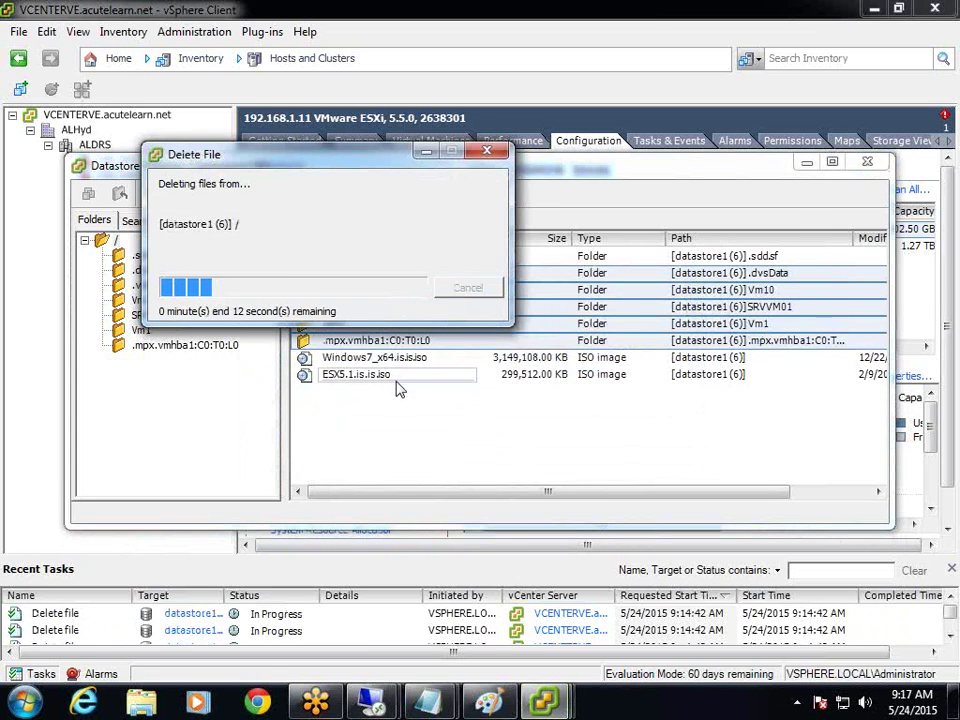
- Delete the ESX5.1.is.iso image, refresh the listing and close the datastore browser
click(381, 358)
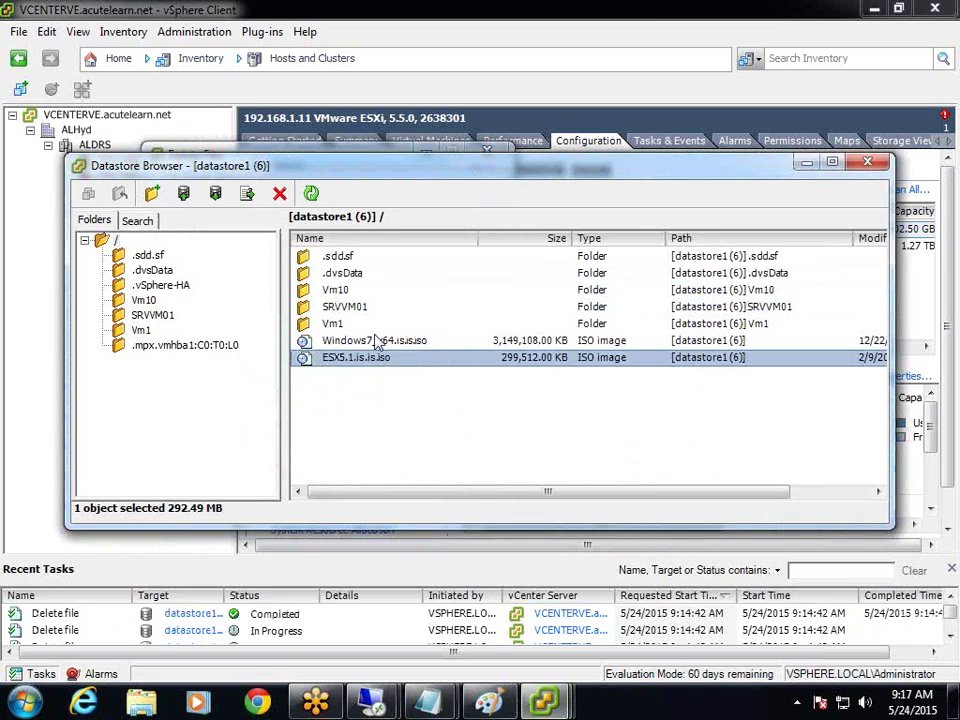
click(279, 193)
click(527, 418)
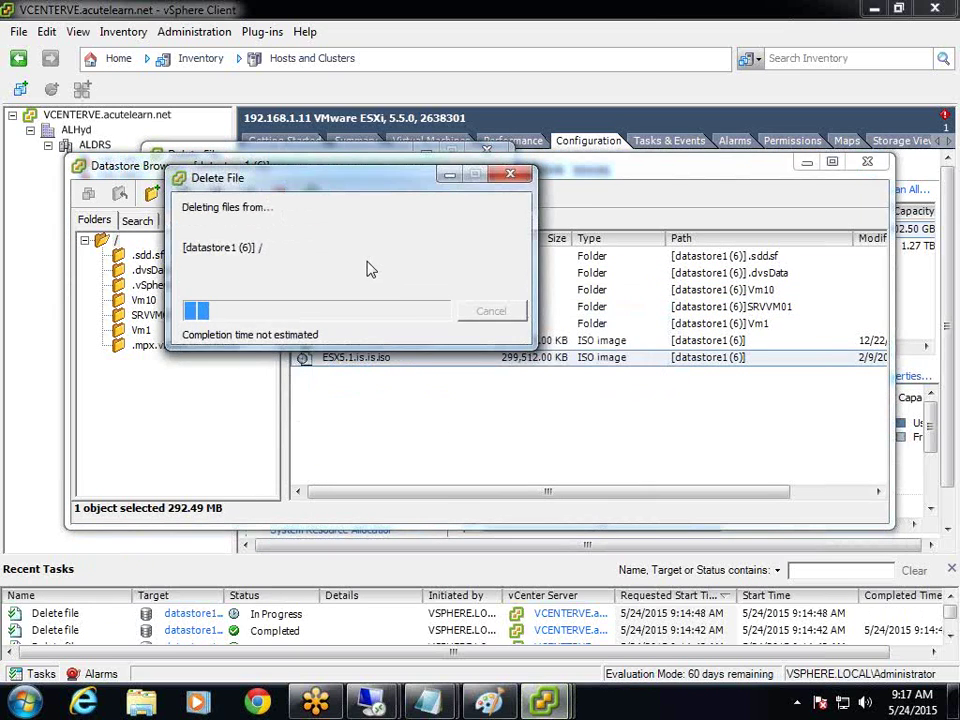
click(348, 309)
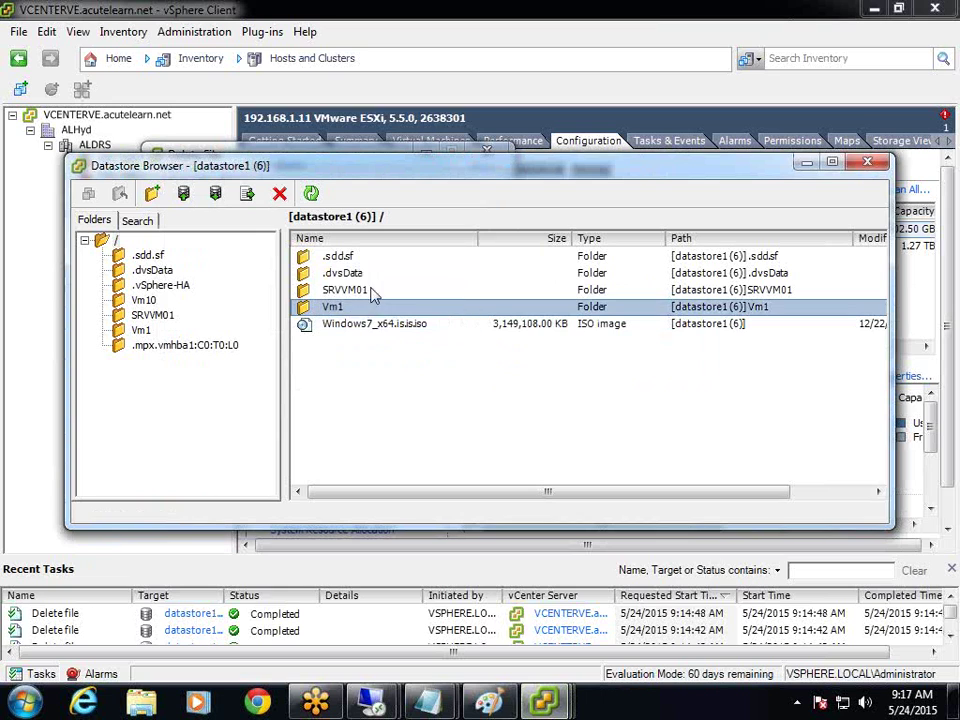
click(396, 390)
click(311, 195)
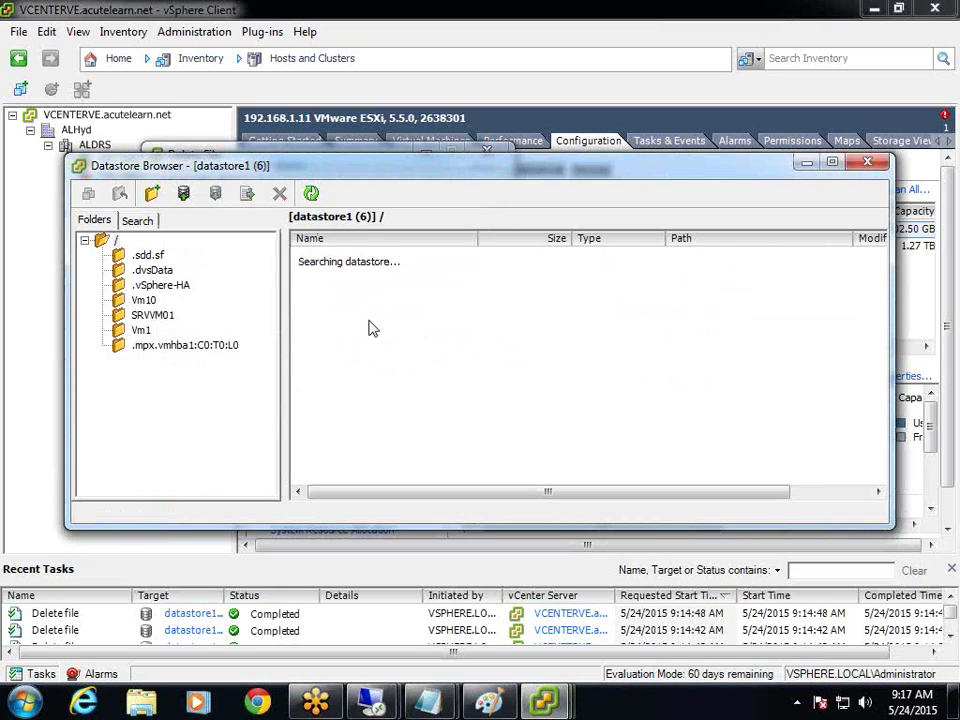
click(877, 168)
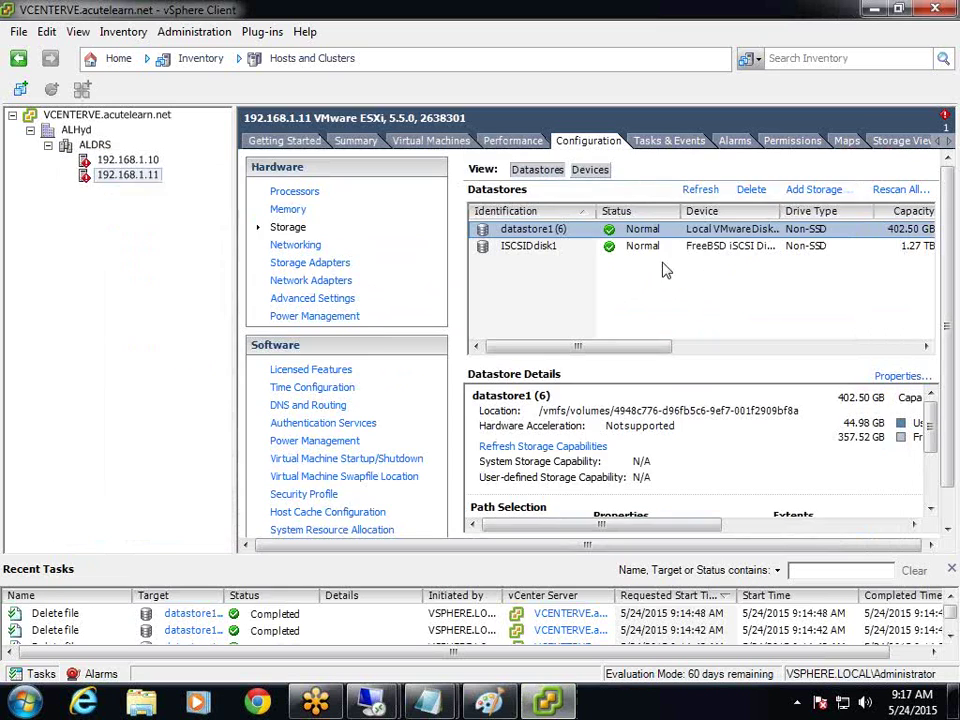
- Delete the folders from srvvm1101 up to vmsg4 in datastore1 (5) on host 192.168.1.10
click(127, 160)
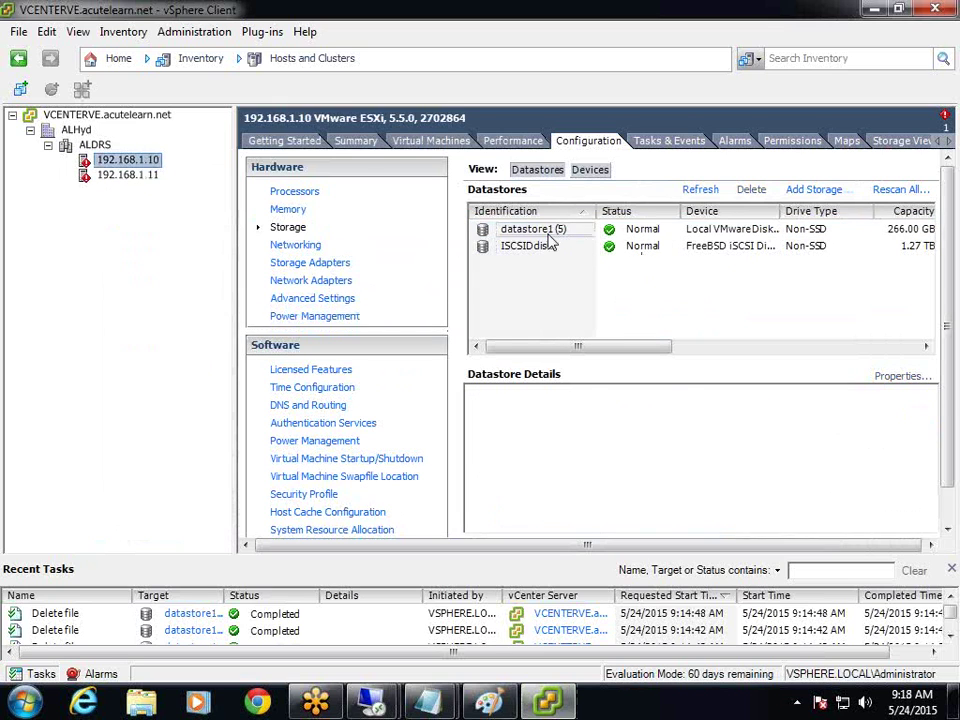
click(540, 231)
right_click(548, 232)
click(600, 204)
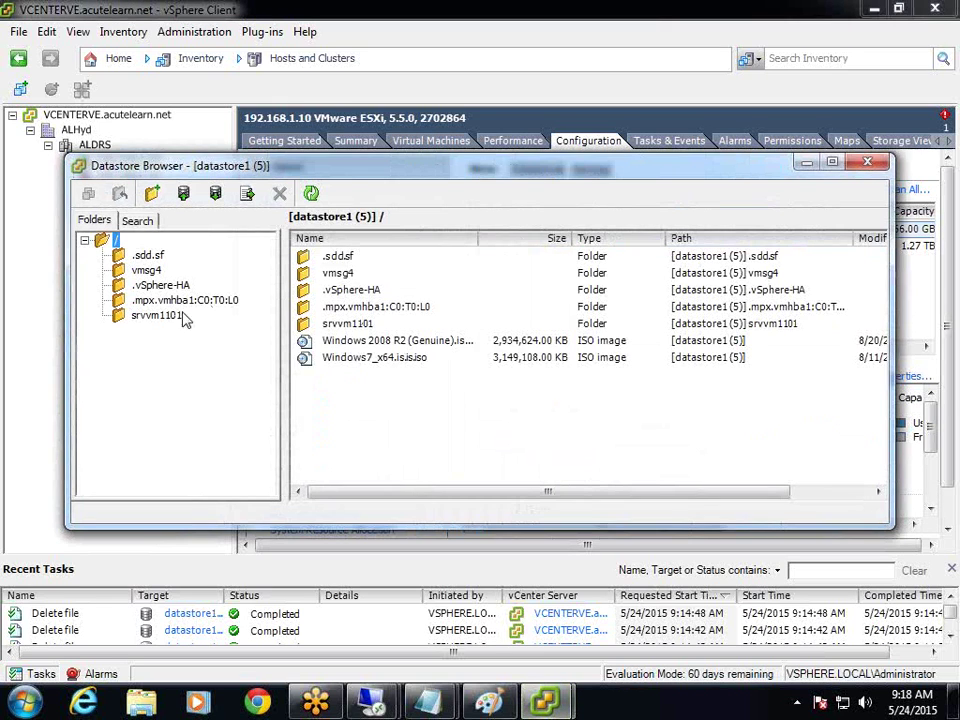
click(367, 328)
drag(367, 328, 349, 260)
click(279, 193)
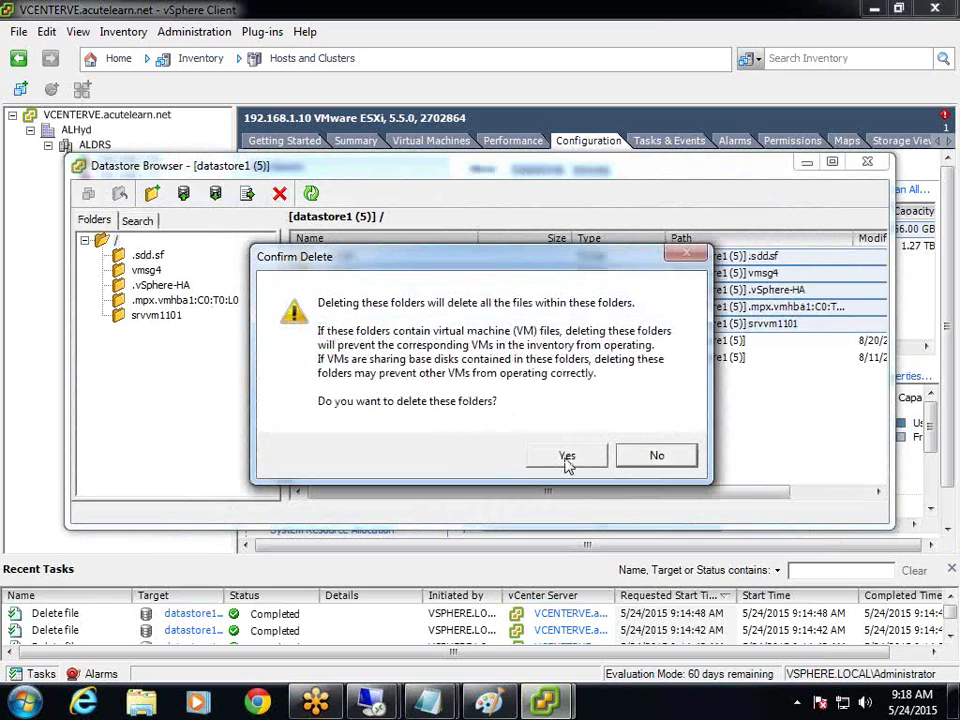
click(567, 456)
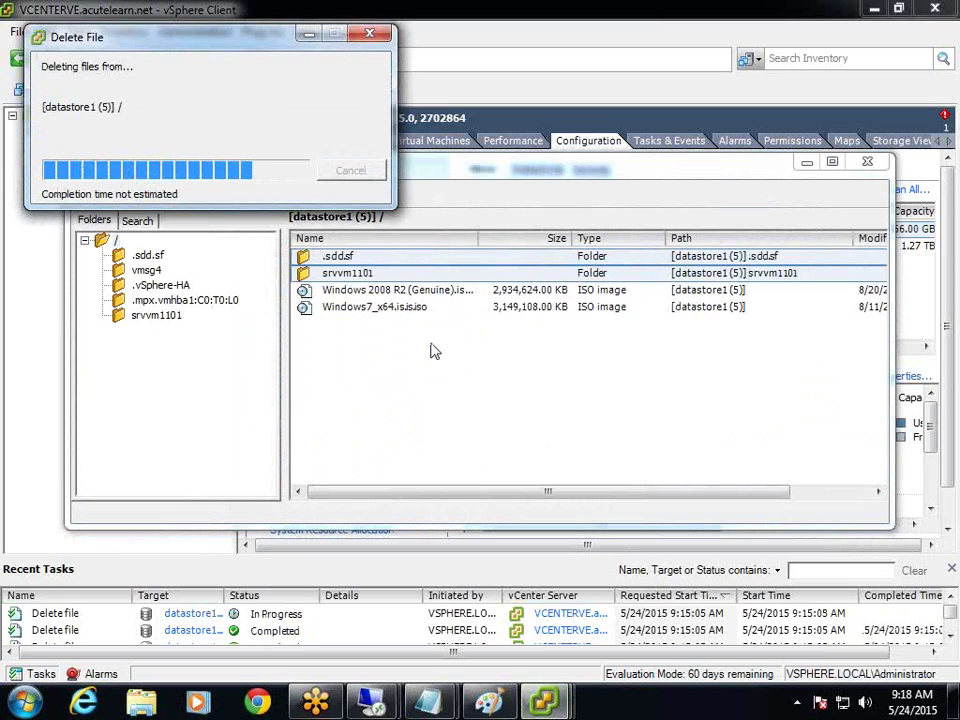
- Keep the Windows 2008 R2 ISO, close the datastore browser and widen the configuration pane
click(422, 276)
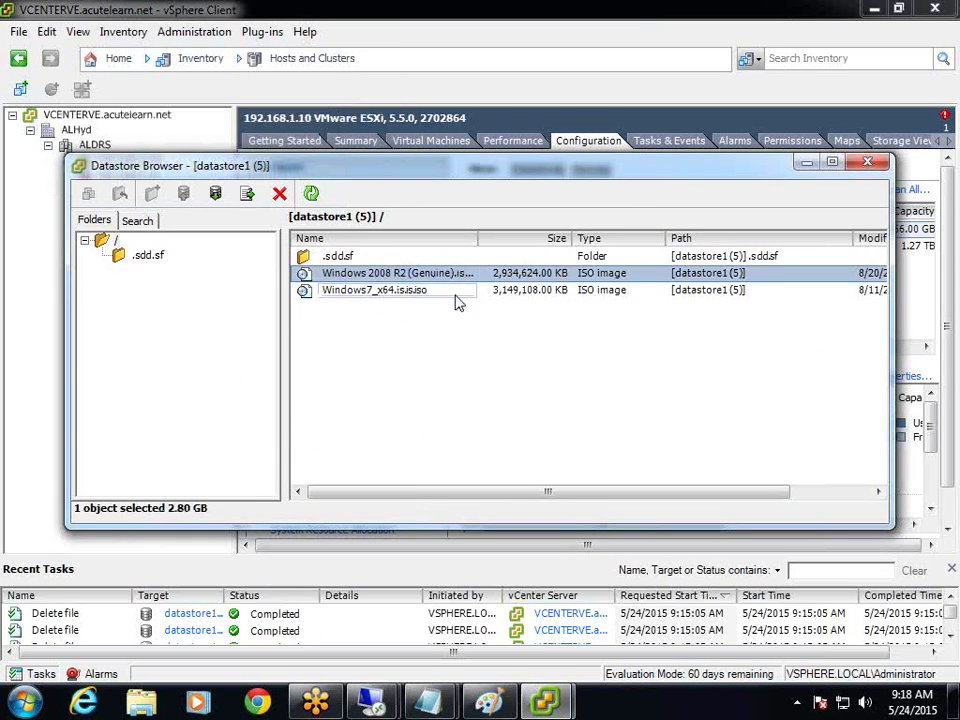
click(279, 193)
click(632, 414)
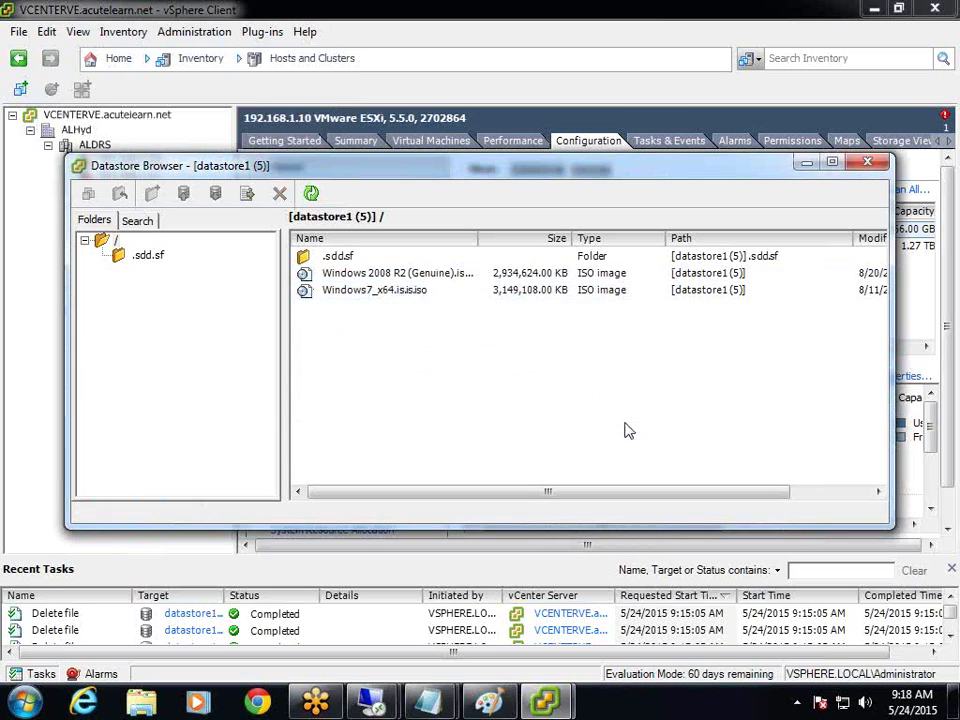
click(866, 164)
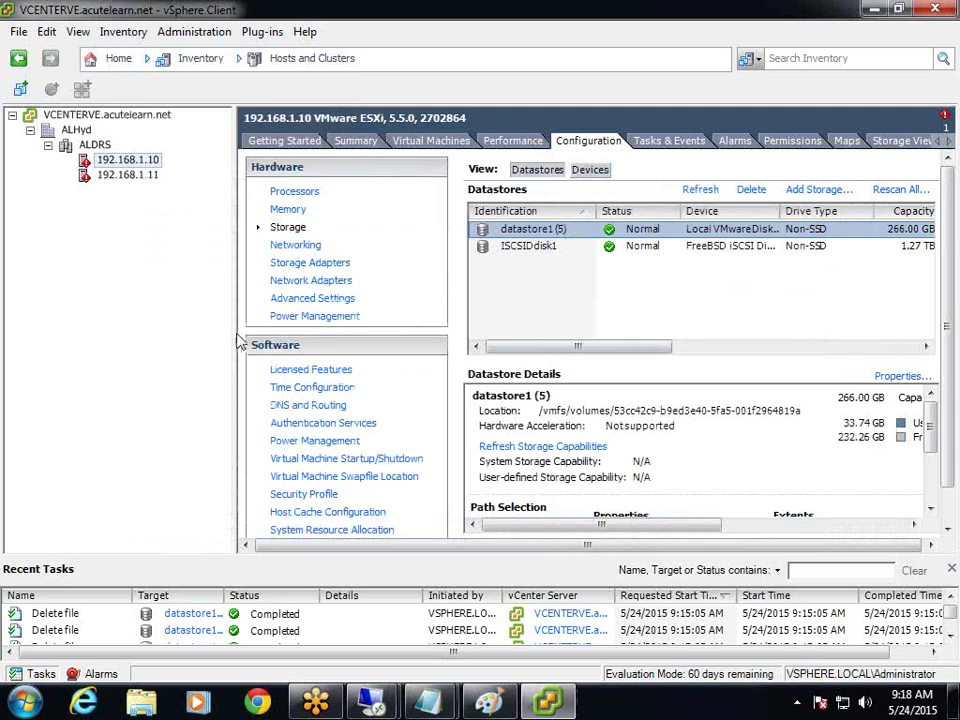
drag(236, 332, 187, 327)
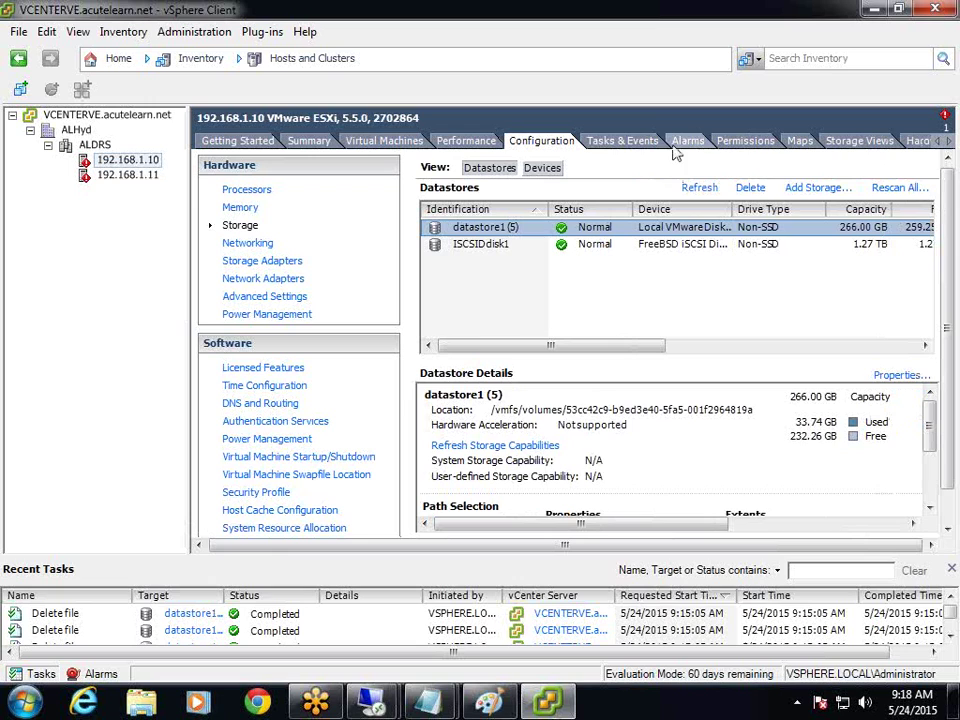
- Detach vmnic1 from vSwitch0 on host 192.168.1.11
click(253, 279)
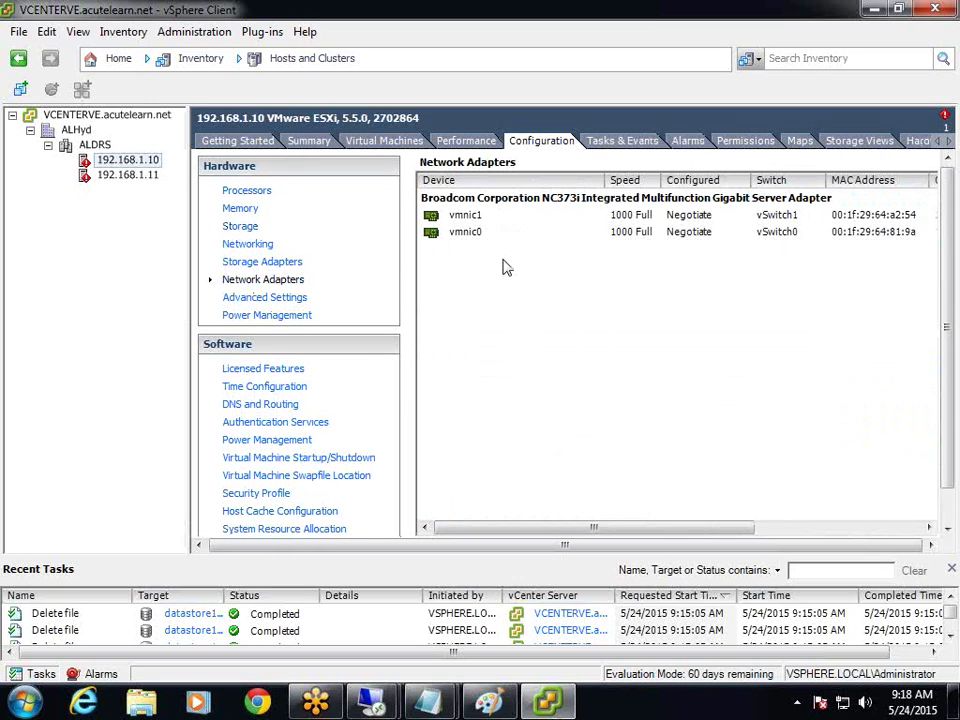
click(130, 175)
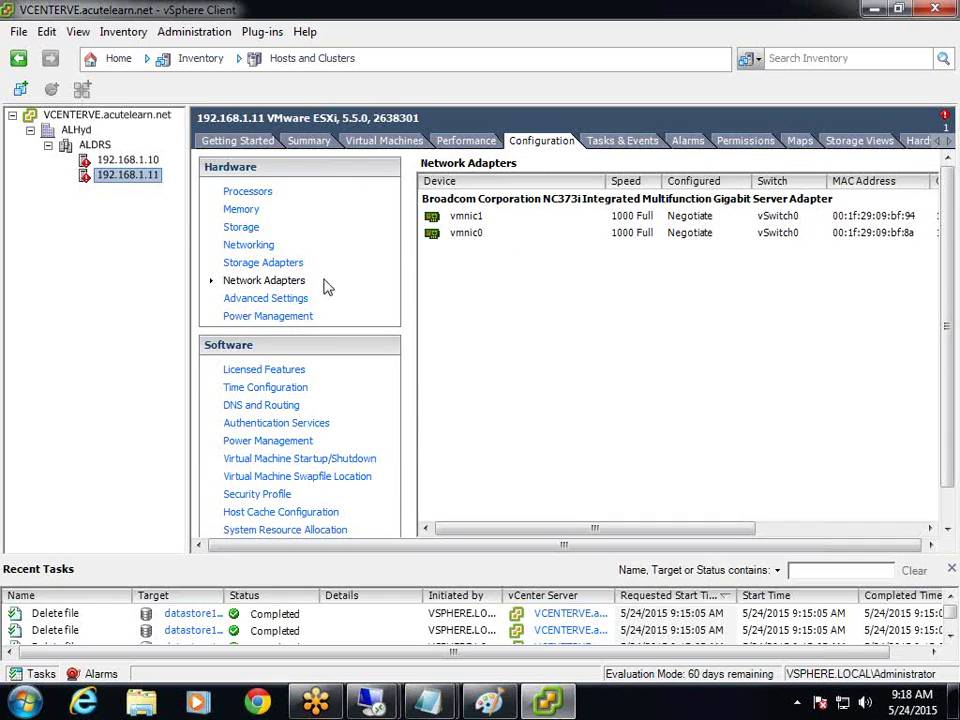
click(252, 244)
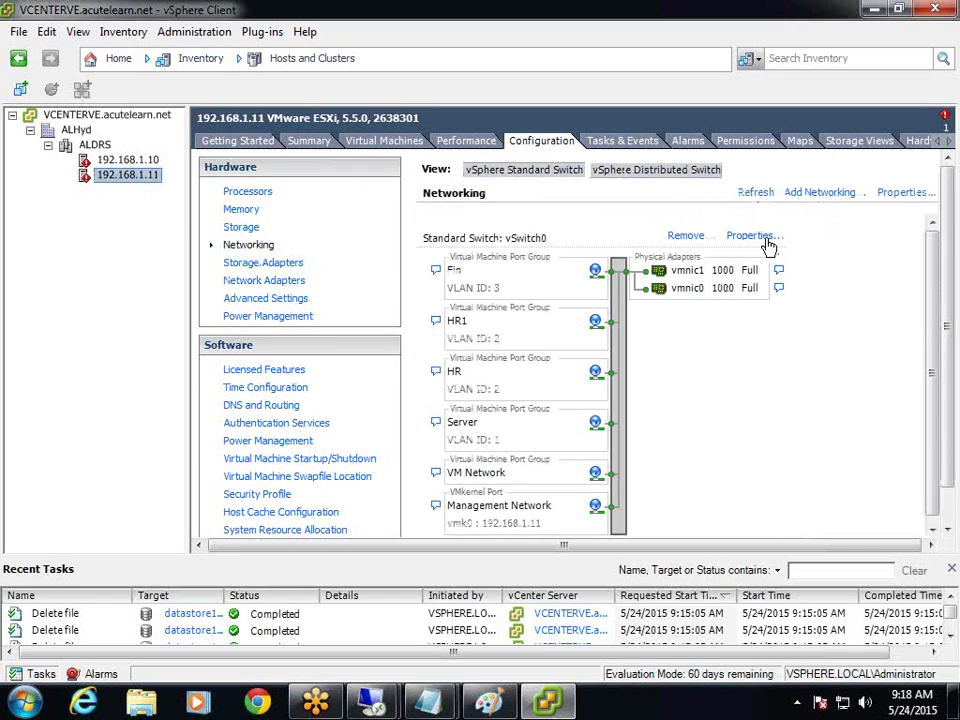
click(764, 240)
click(220, 119)
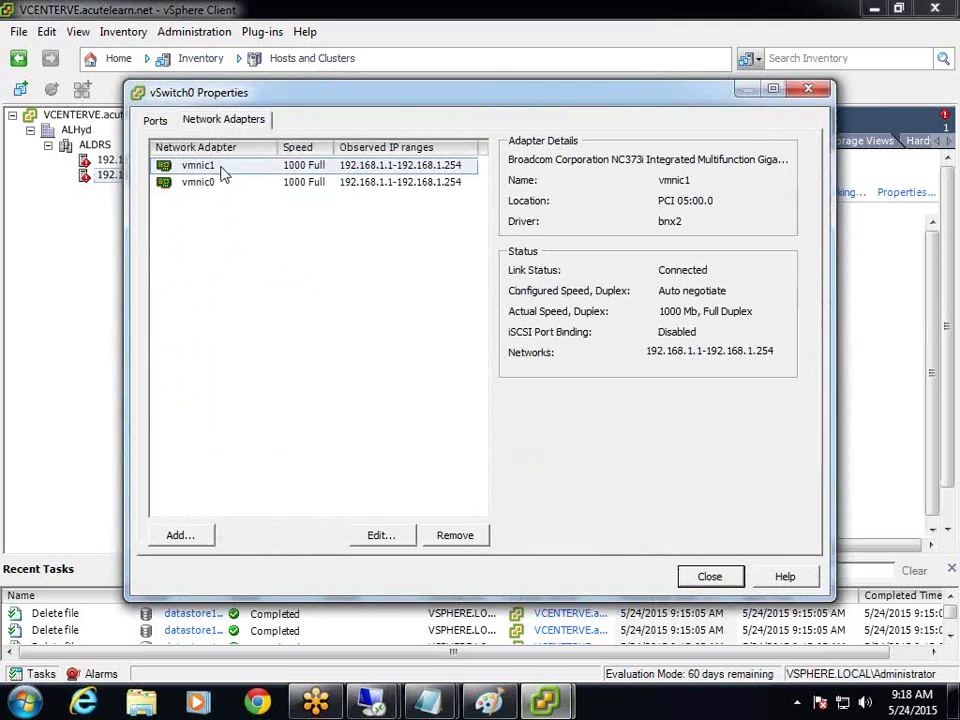
click(455, 537)
click(495, 411)
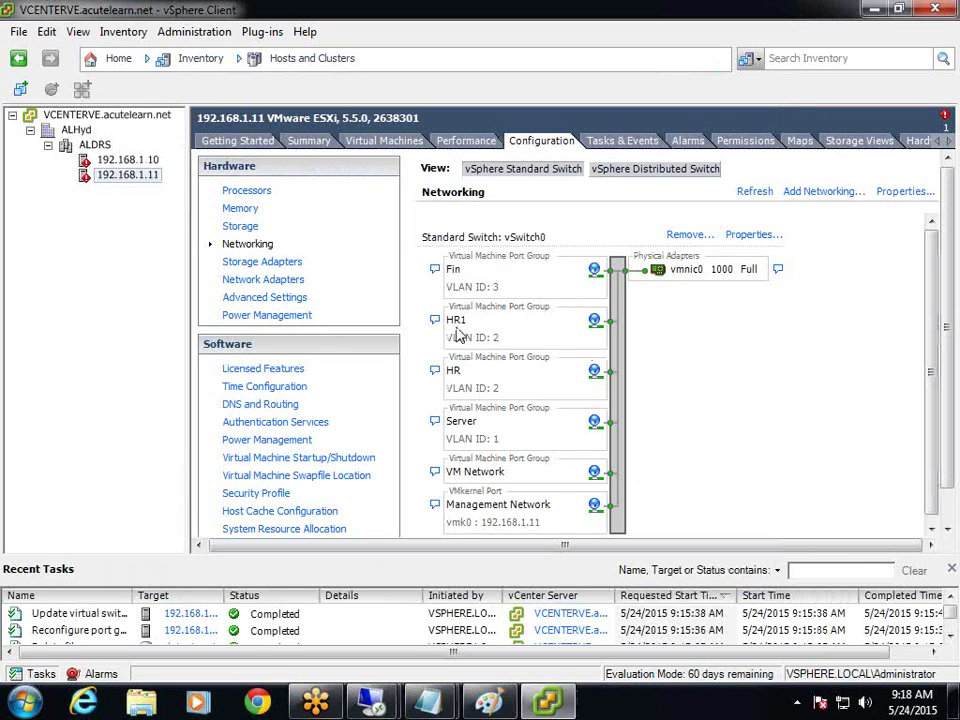
- Remove the Fin, HR1, HR and Server port groups from vSwitch0
click(750, 235)
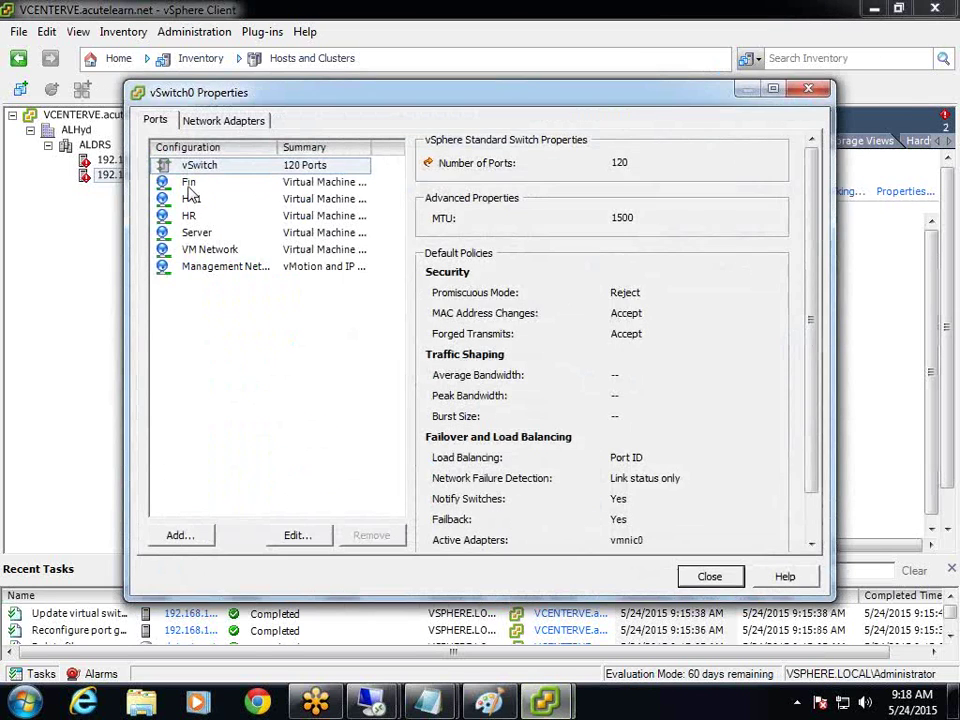
click(189, 182)
click(375, 536)
click(484, 414)
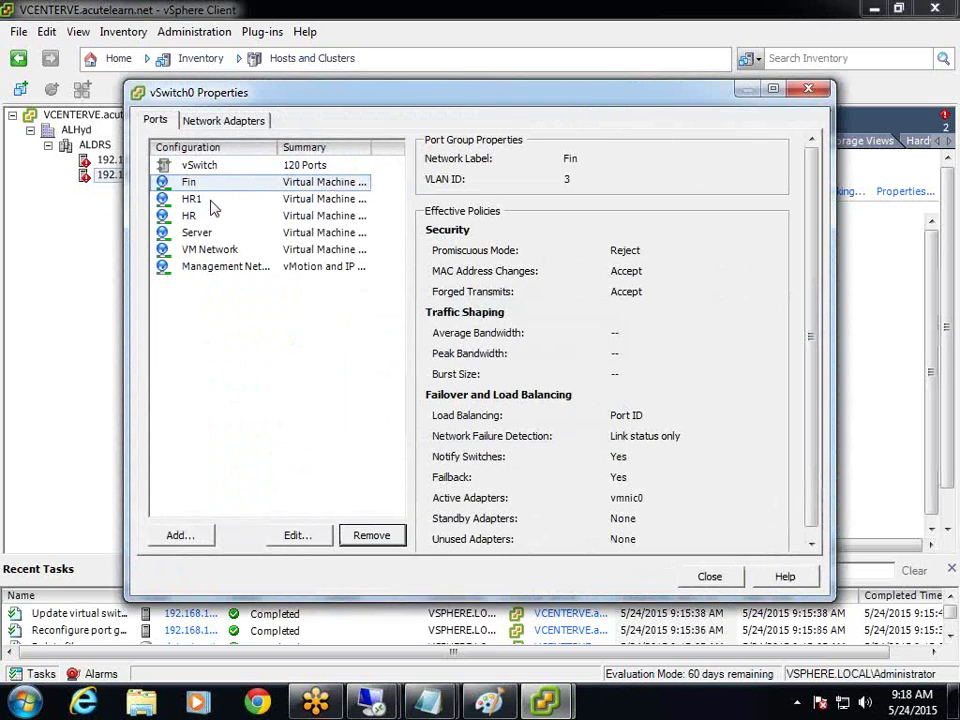
click(204, 185)
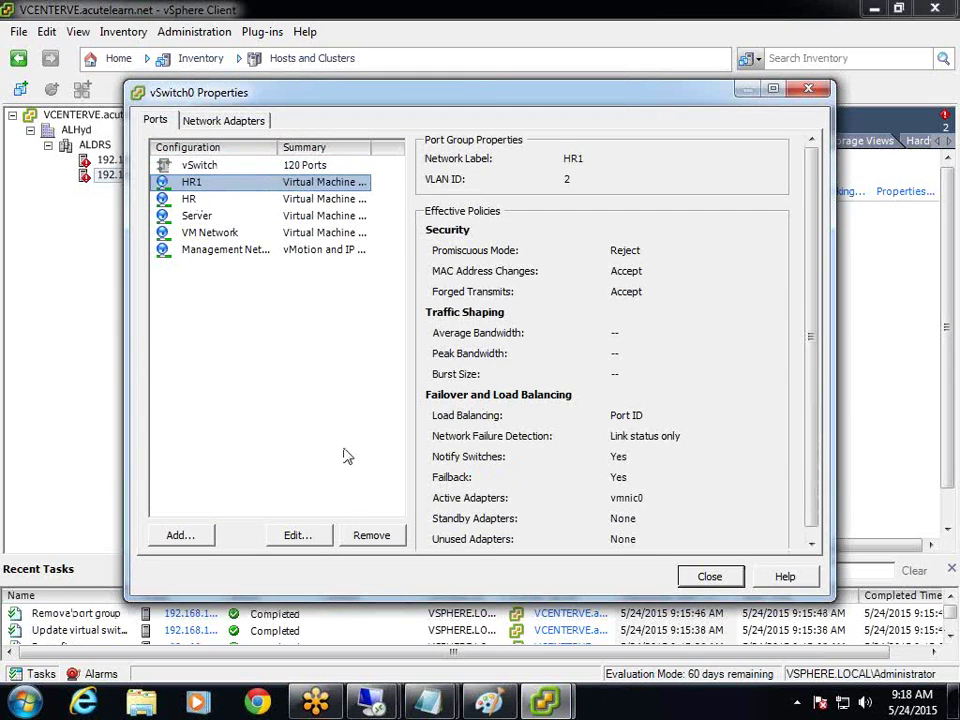
click(372, 536)
click(487, 412)
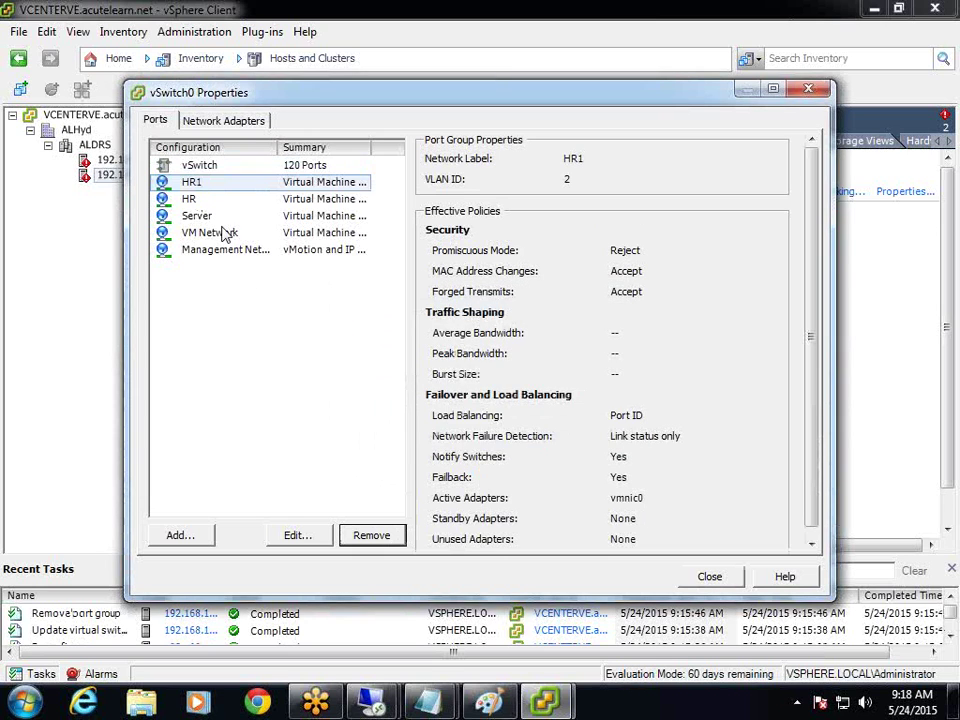
click(190, 183)
click(372, 536)
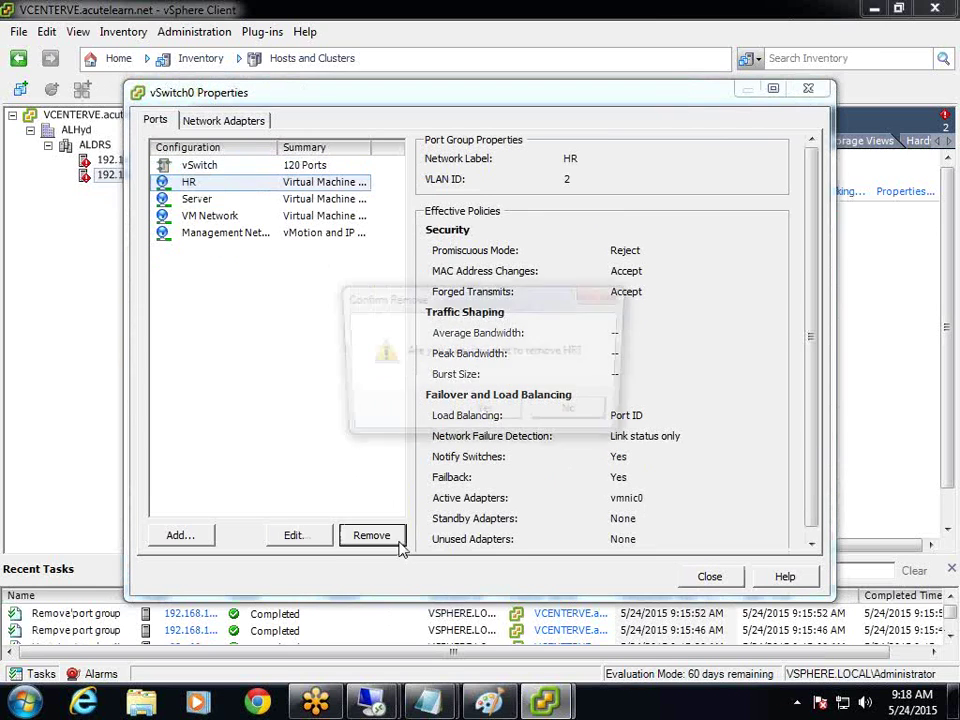
click(483, 414)
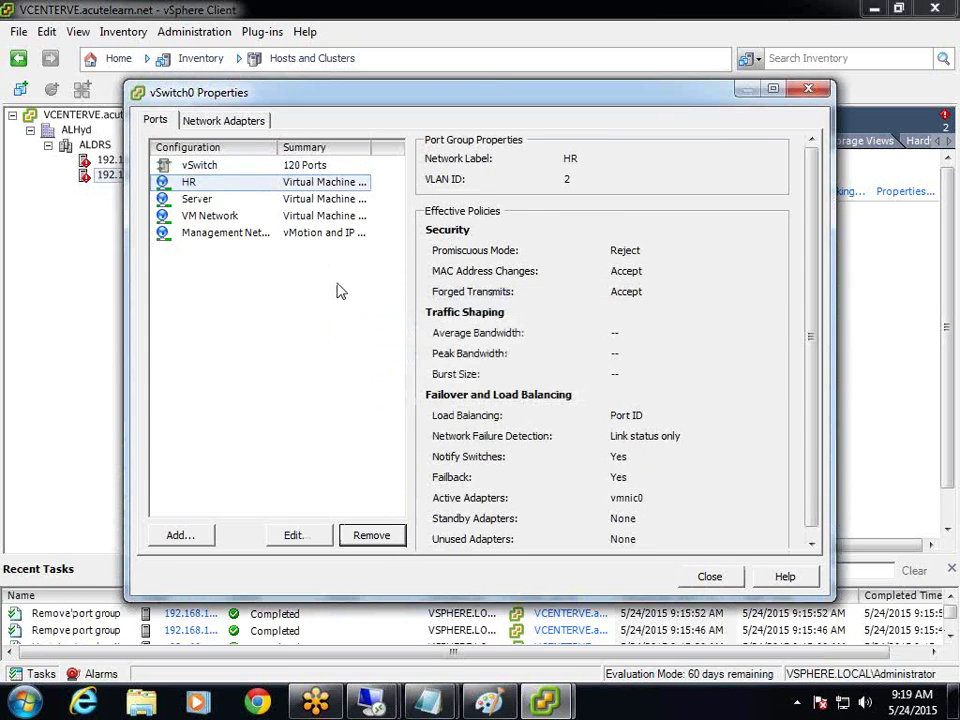
click(208, 189)
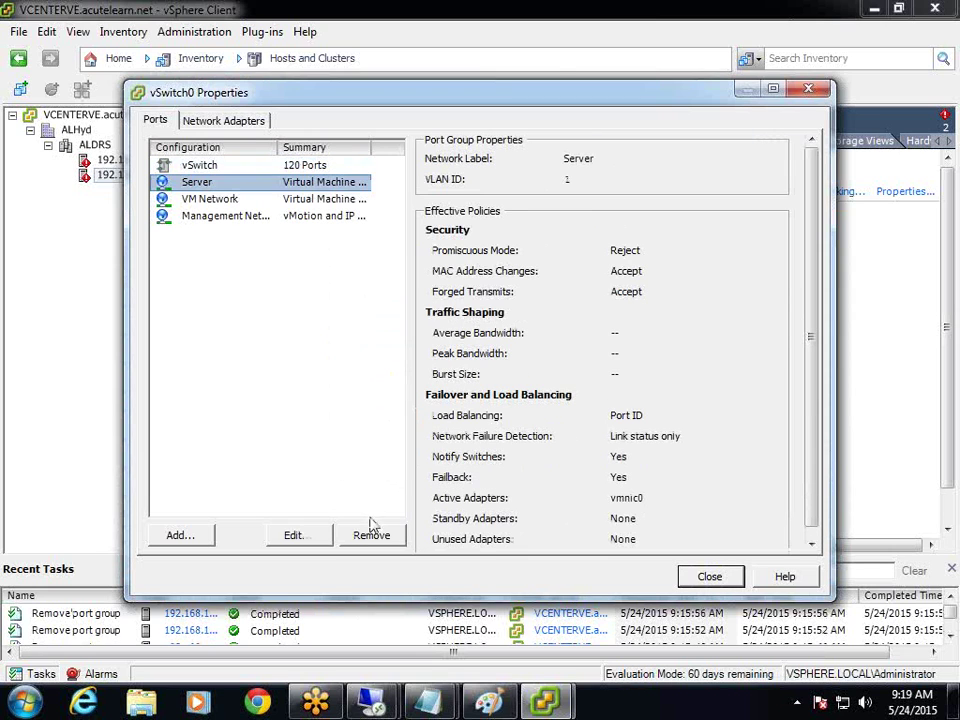
click(372, 535)
click(565, 412)
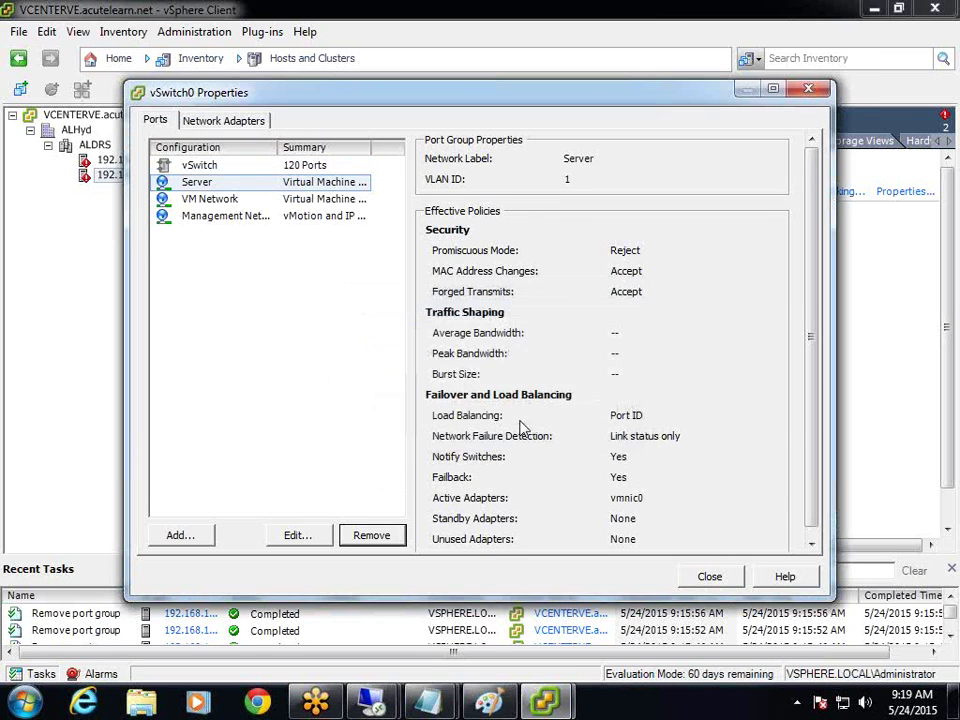
click(708, 577)
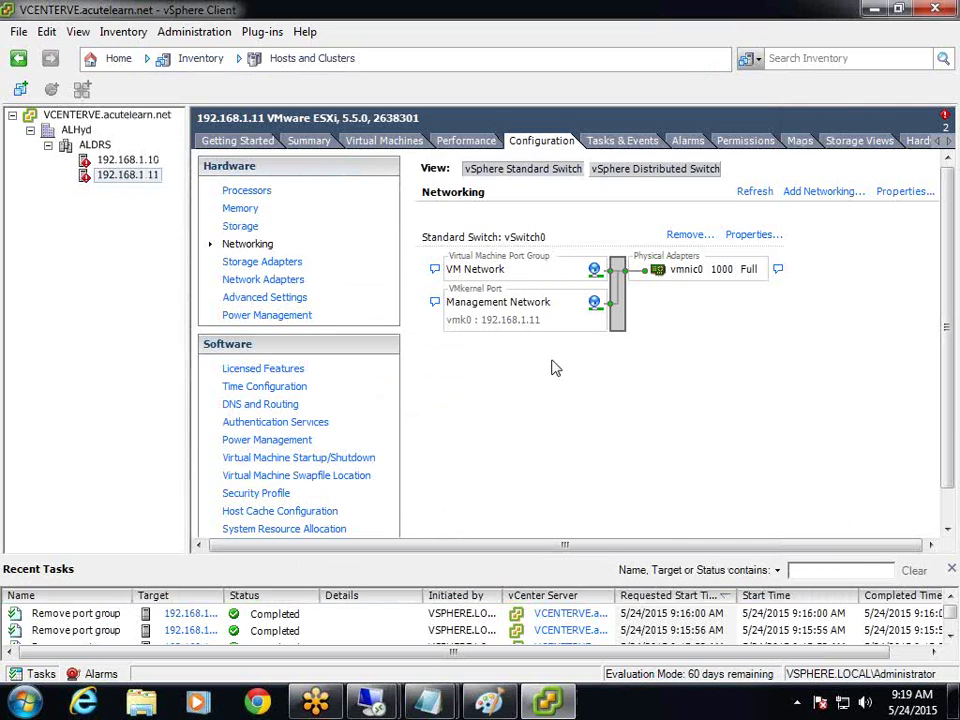
- Remove the vSwitch1 and vSwitch2 virtual switches from host 192.168.1.10
click(122, 159)
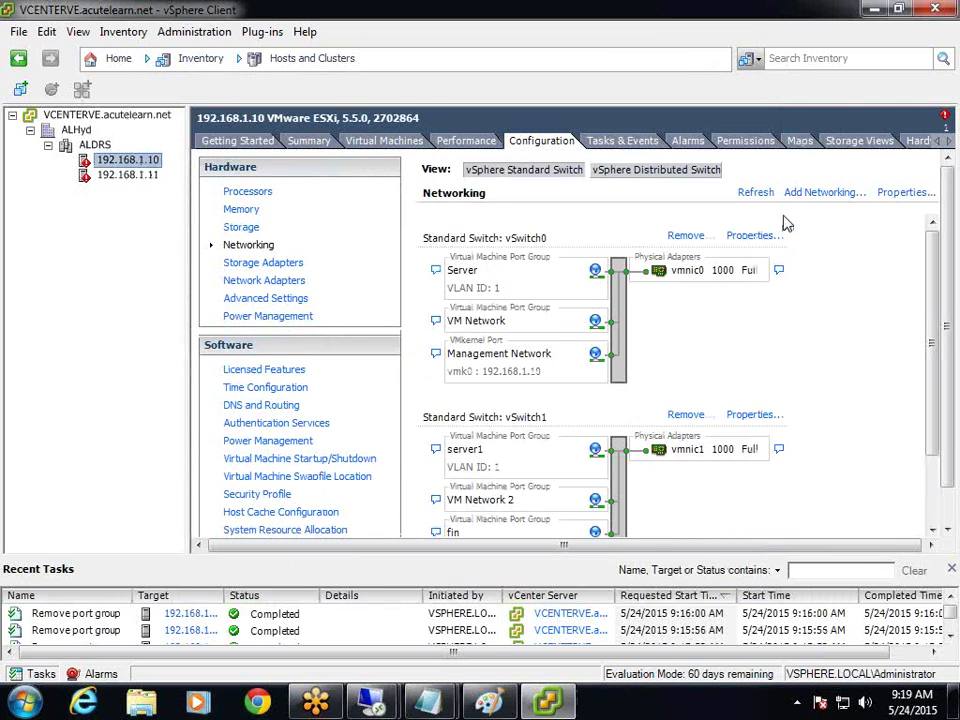
click(683, 415)
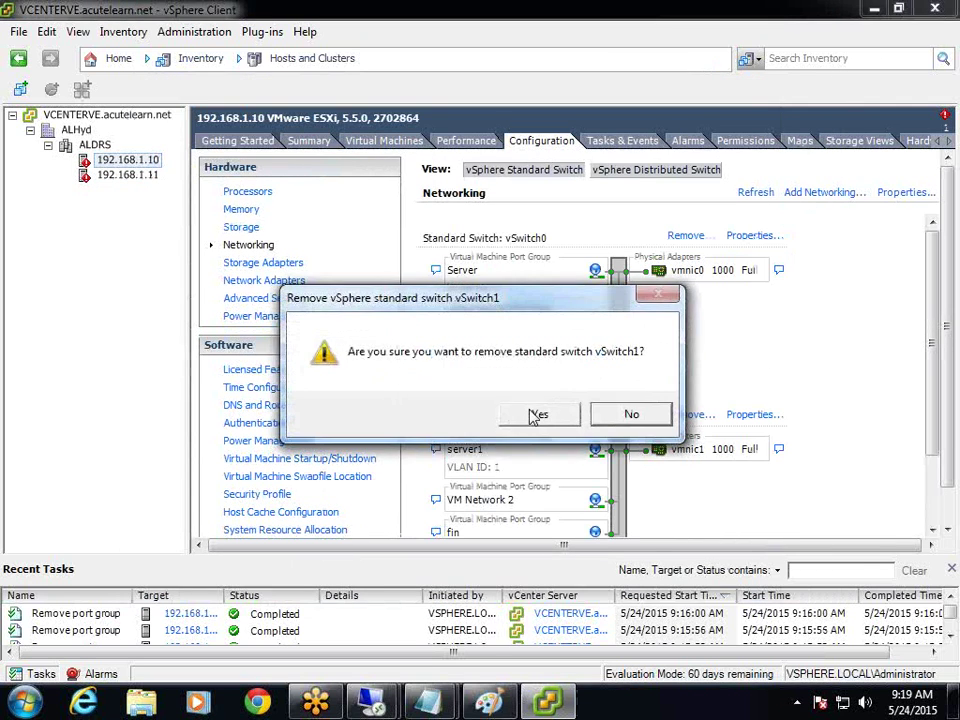
click(538, 414)
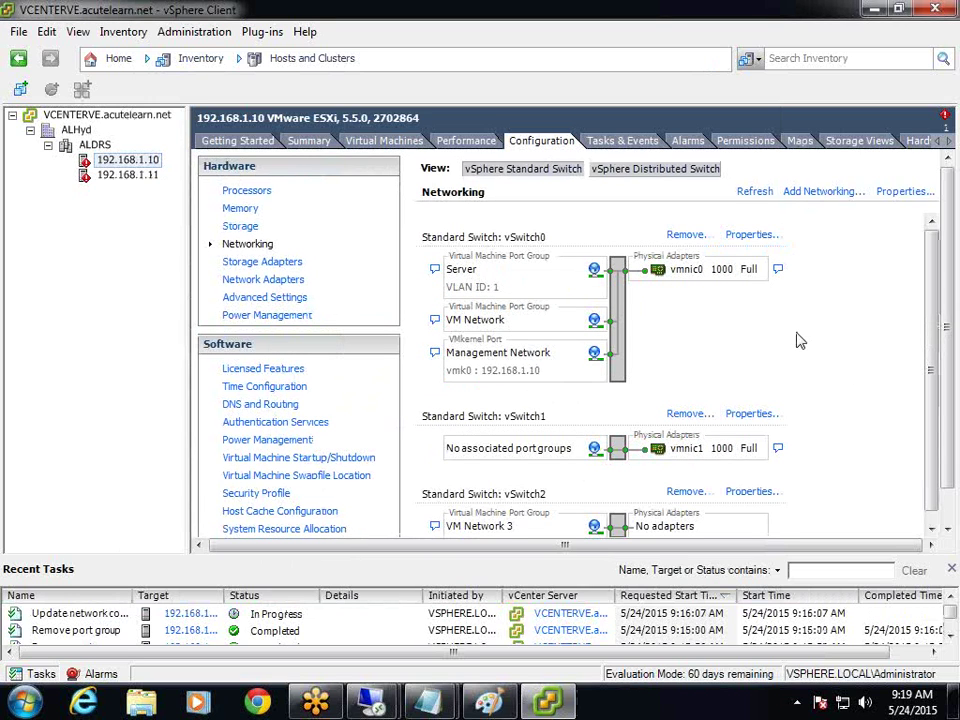
click(688, 414)
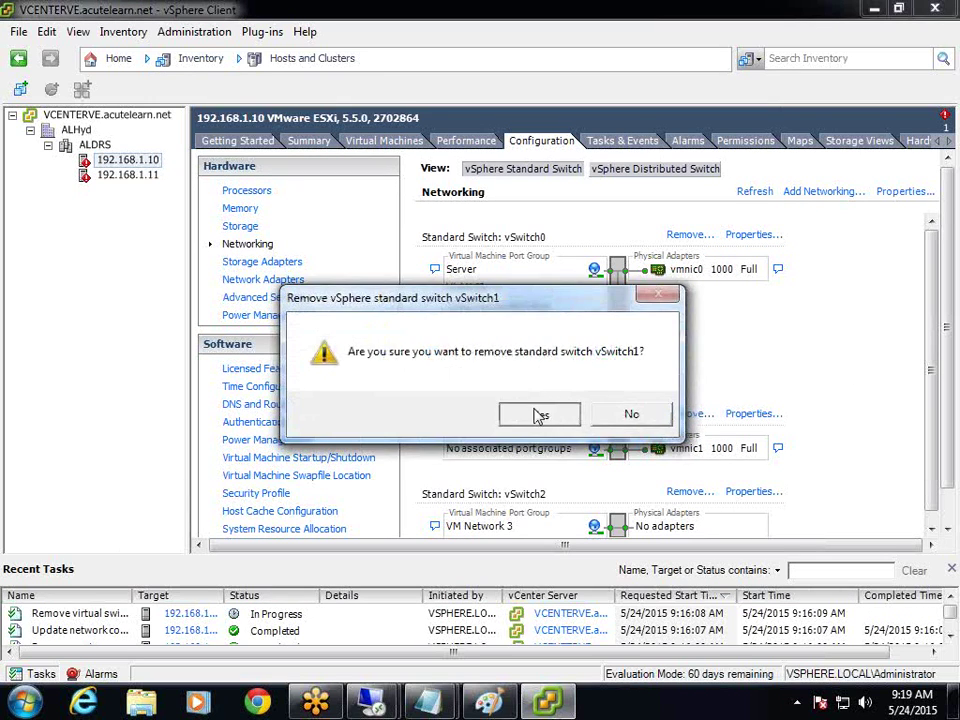
click(541, 411)
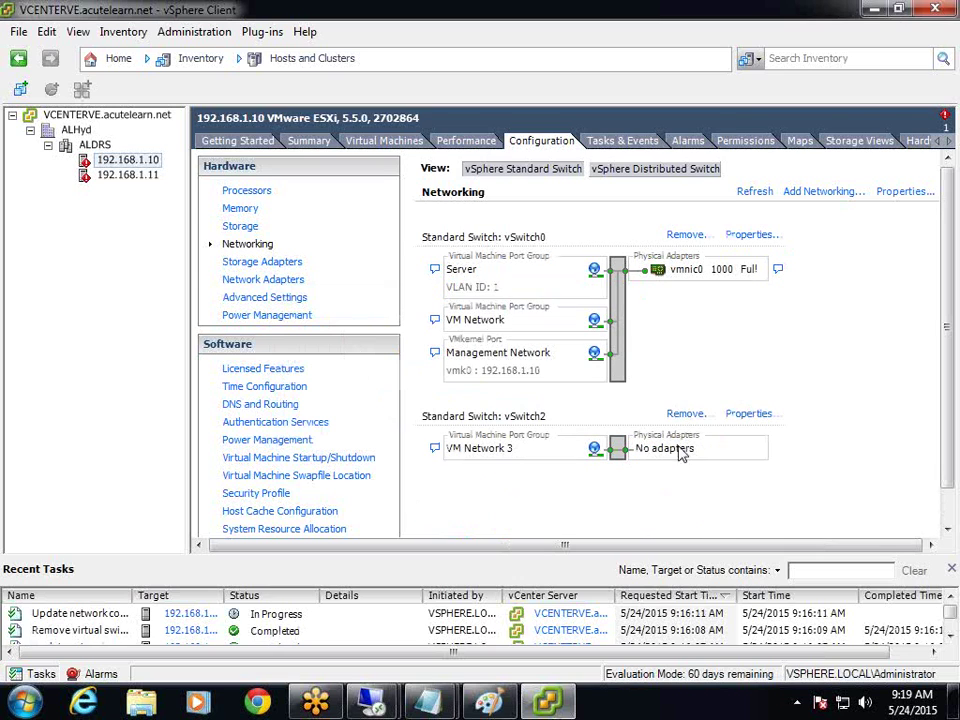
click(675, 293)
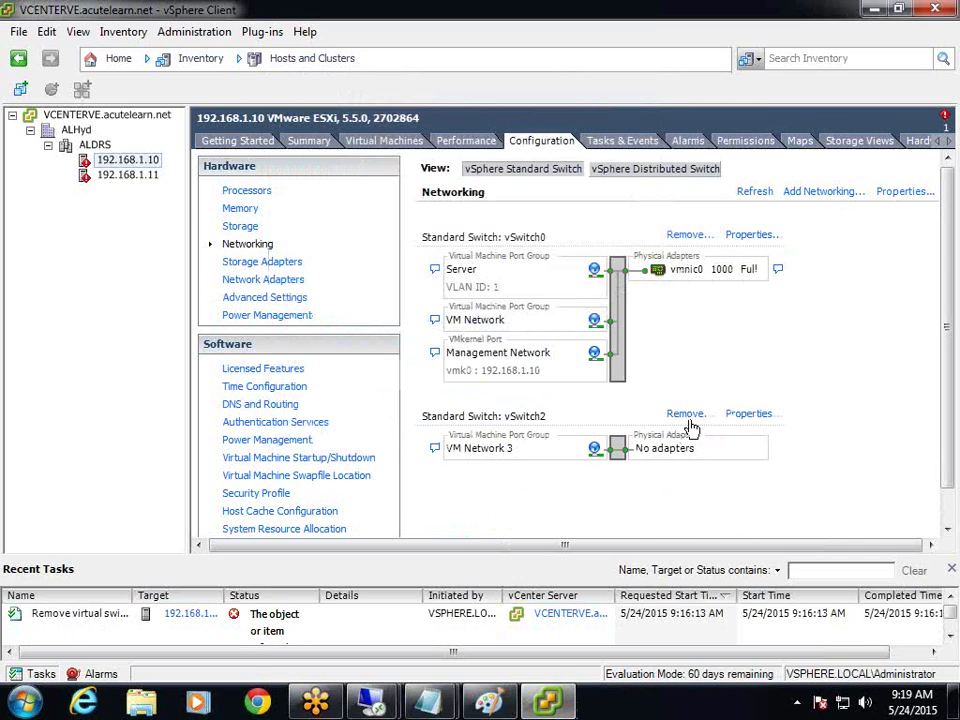
click(686, 414)
click(537, 414)
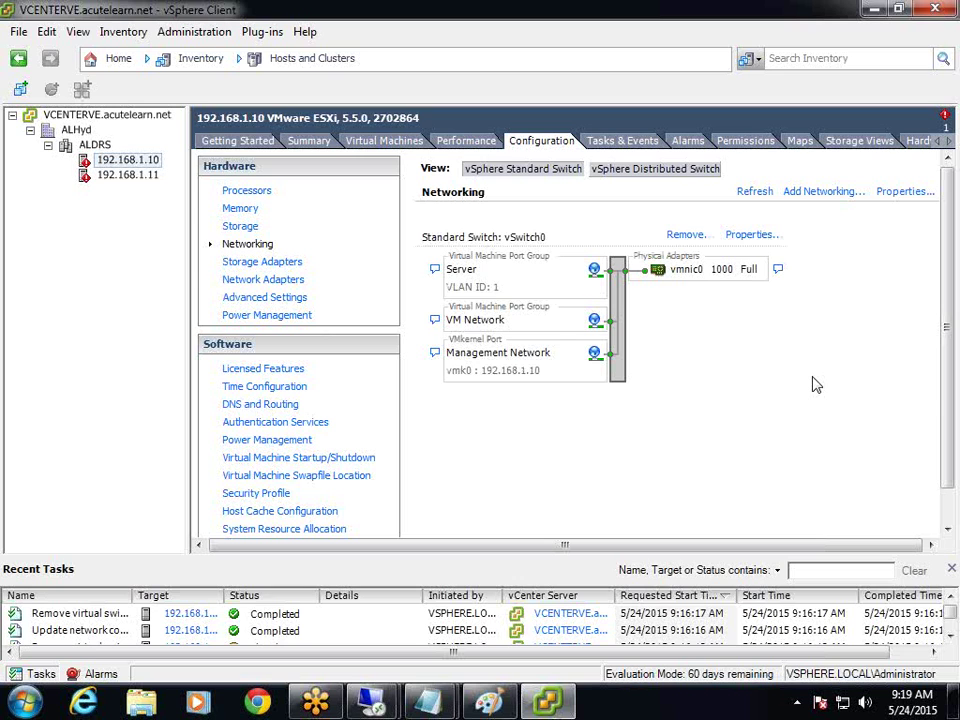
- Remove the Server port group from vSwitch0, then select the ALDRS cluster
click(752, 234)
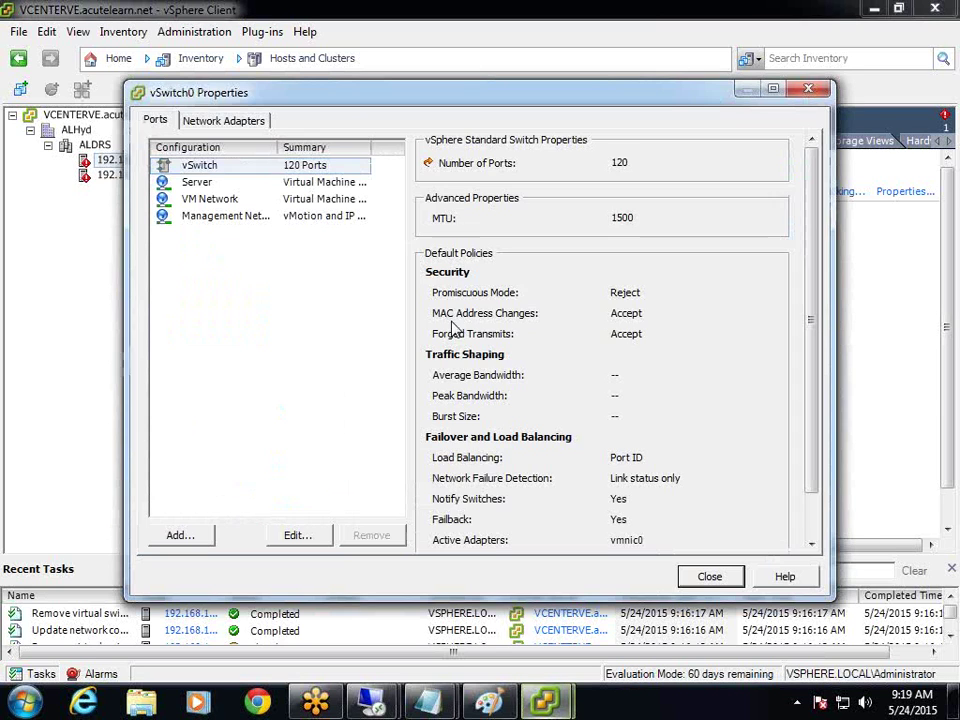
click(197, 182)
click(371, 535)
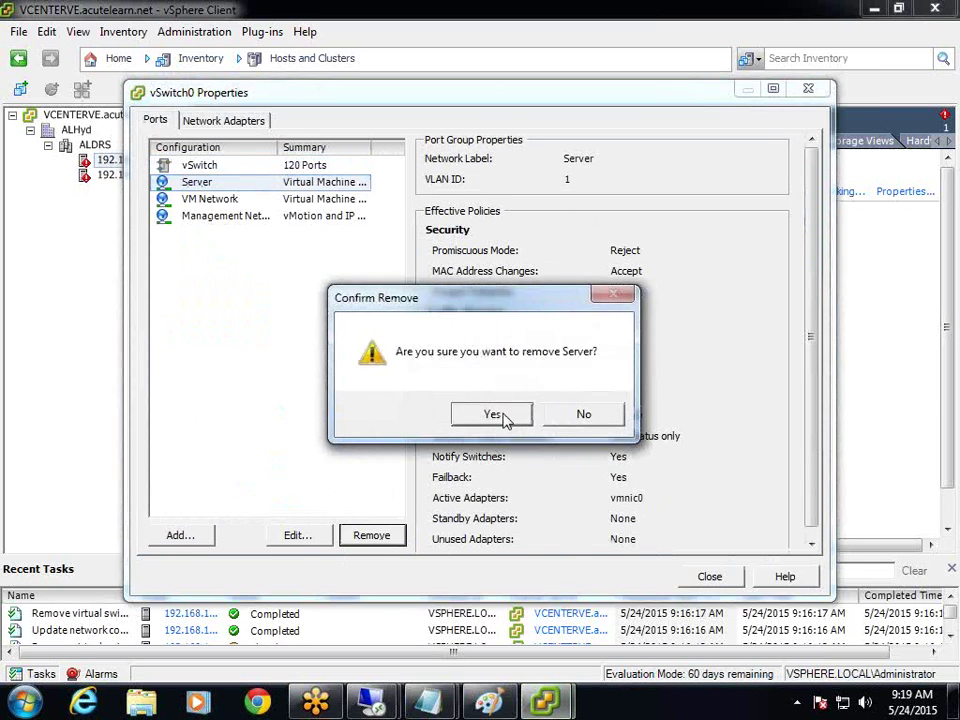
click(503, 420)
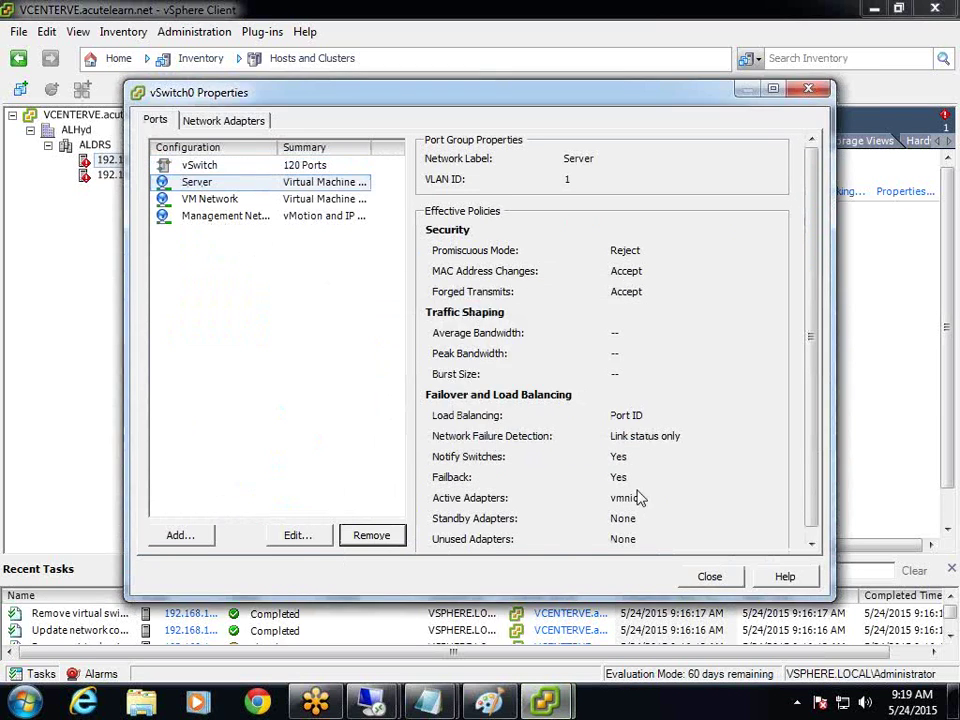
click(712, 580)
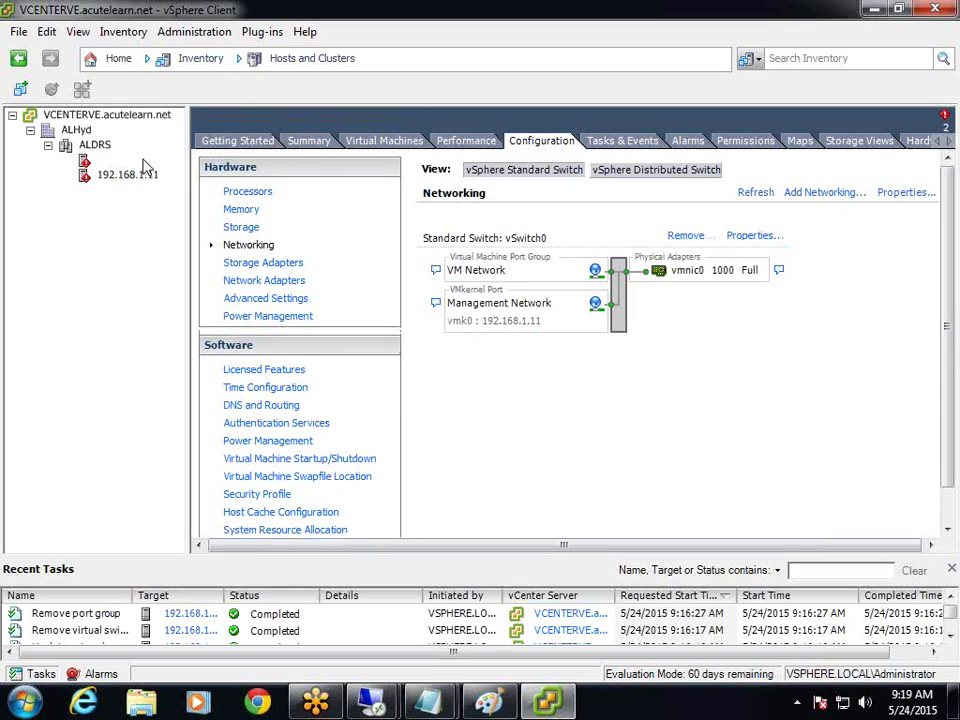
click(138, 176)
click(96, 145)
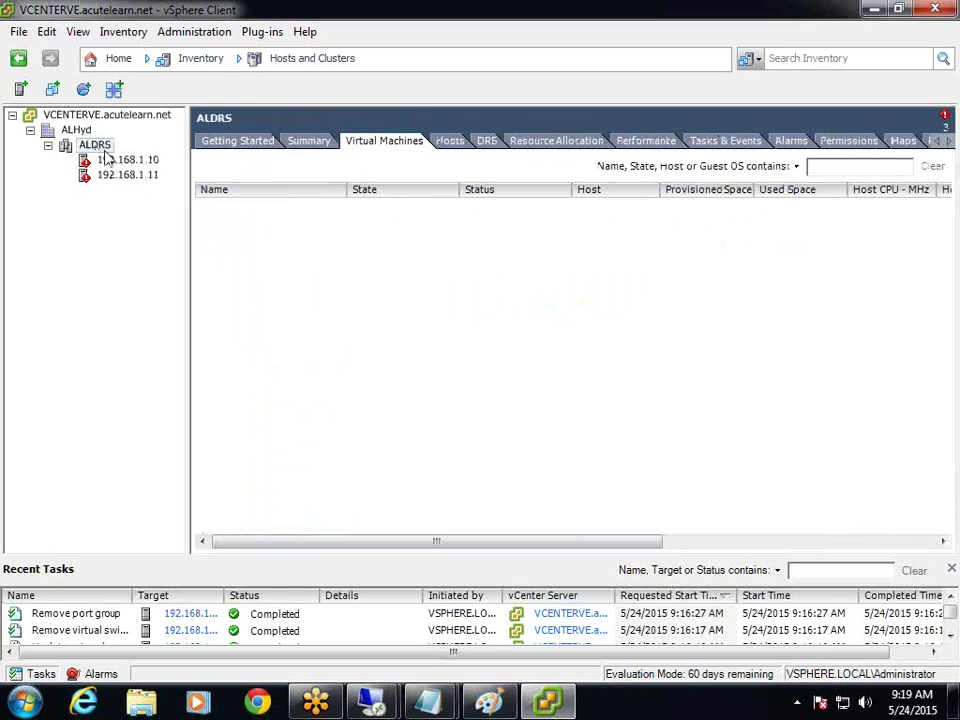
click(205, 62)
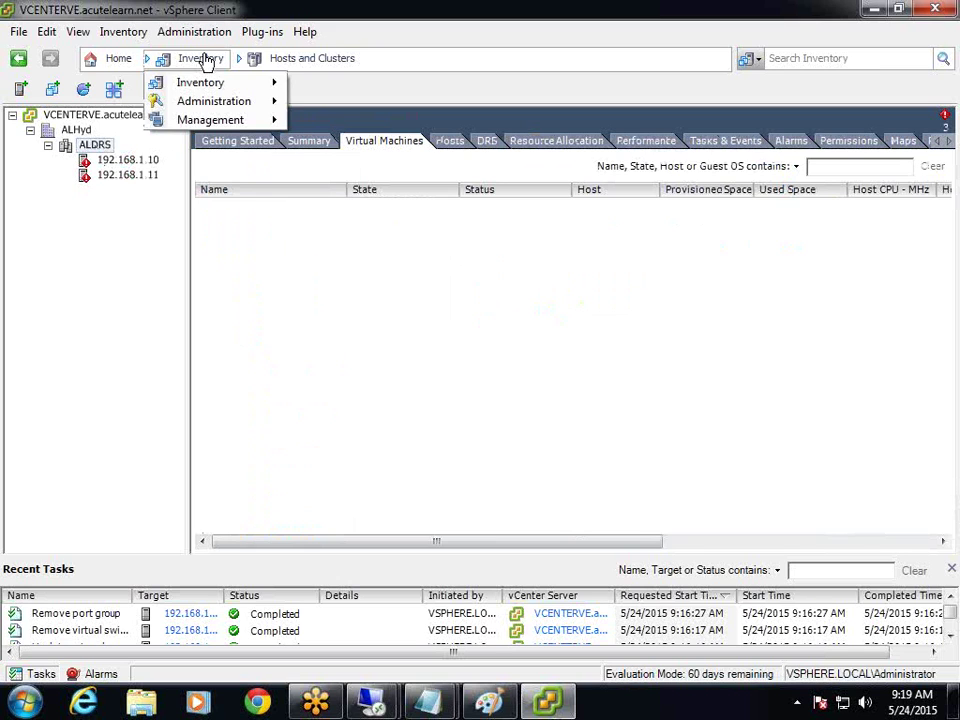
- In the Networking view, start a new distributed switch on ALHyd at version 5.5.0
mouse_move(224, 108)
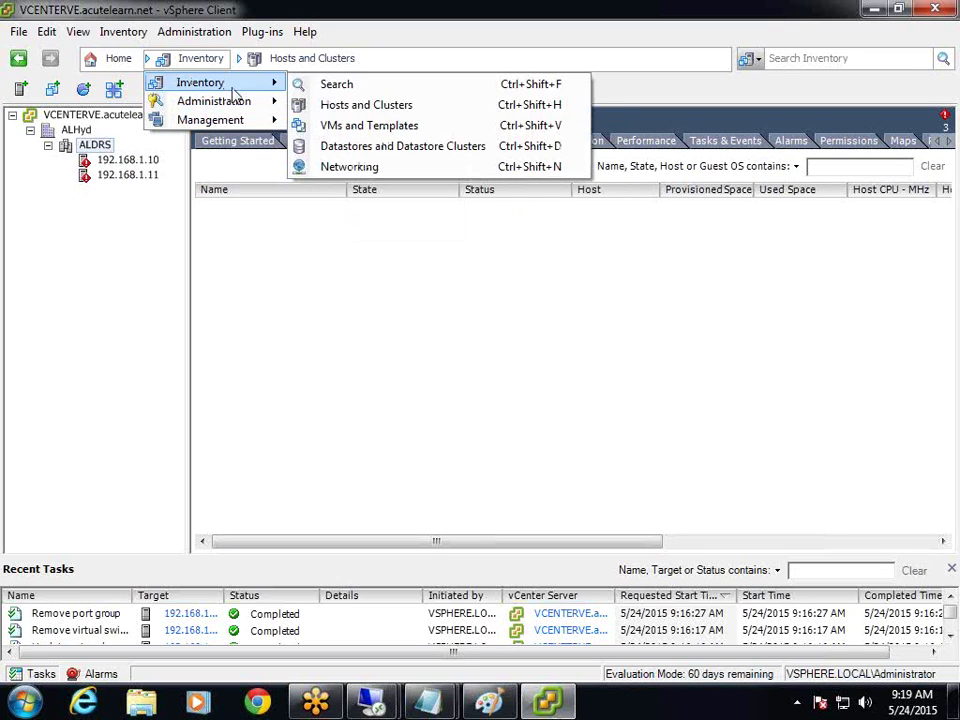
click(384, 168)
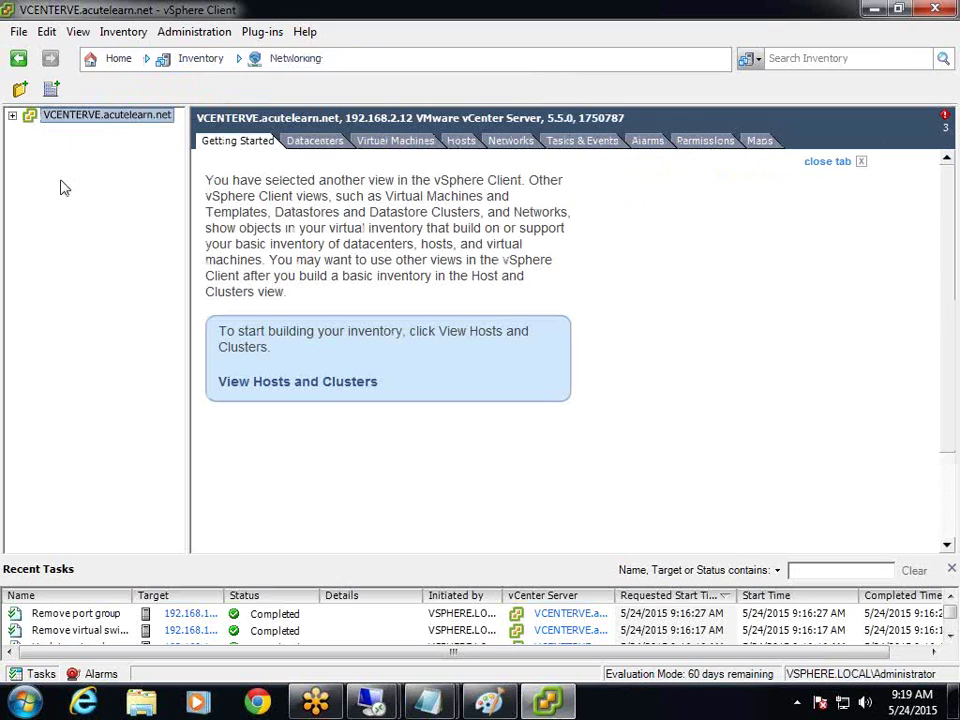
click(12, 115)
double_click(47, 130)
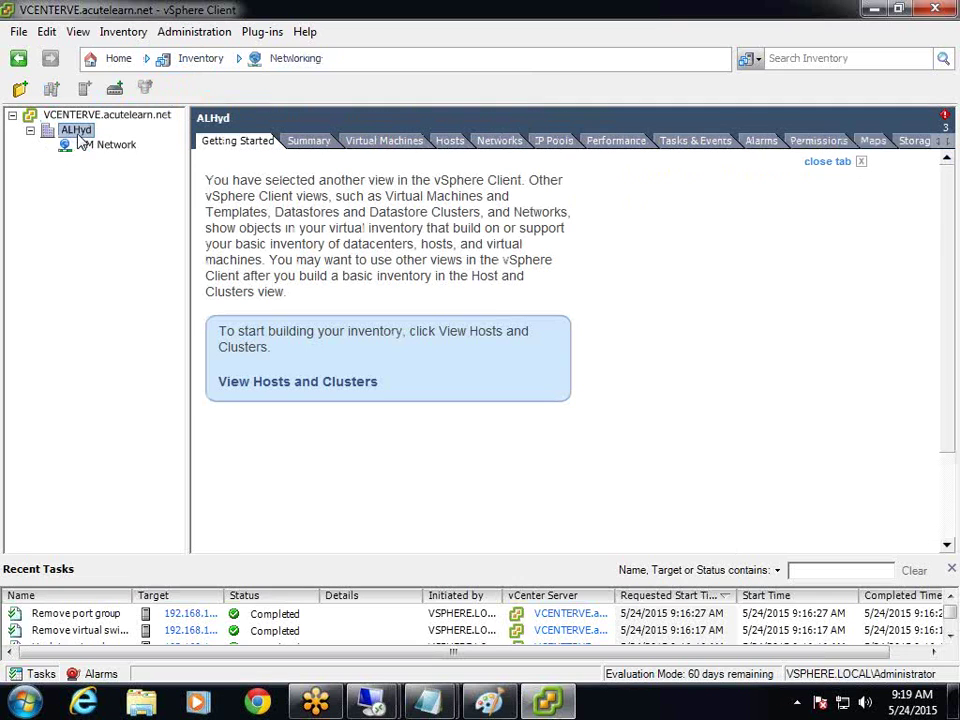
right_click(80, 134)
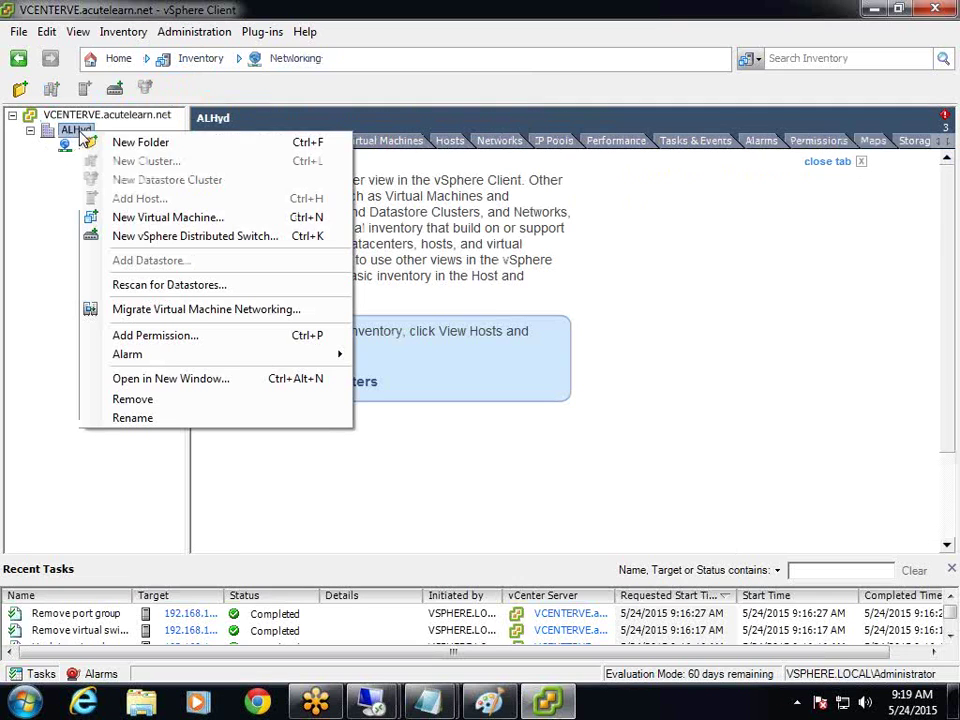
click(199, 240)
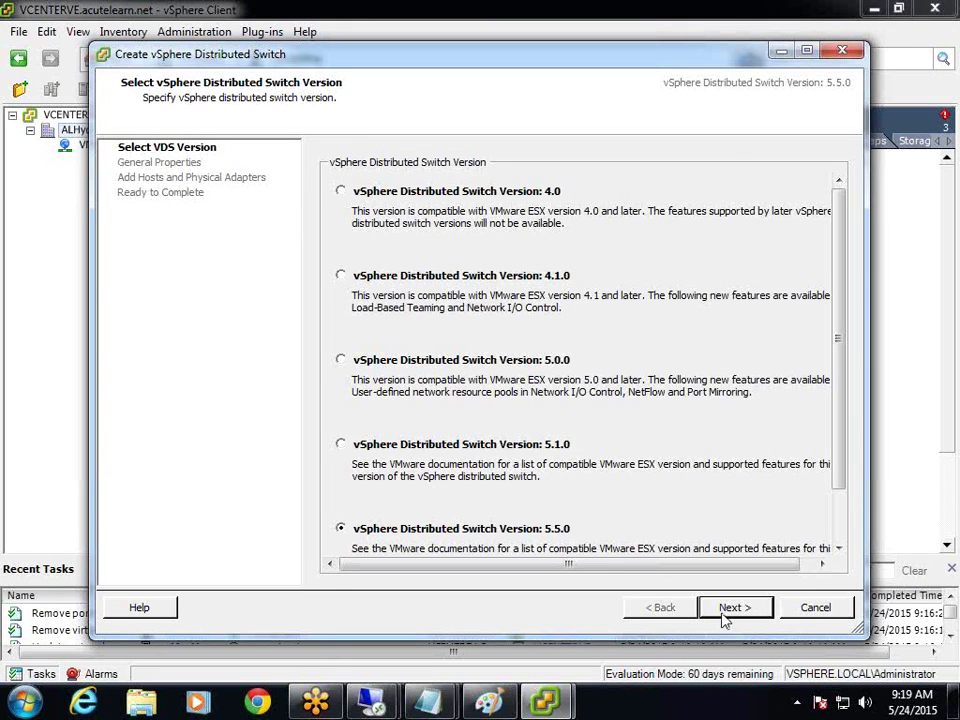
click(726, 610)
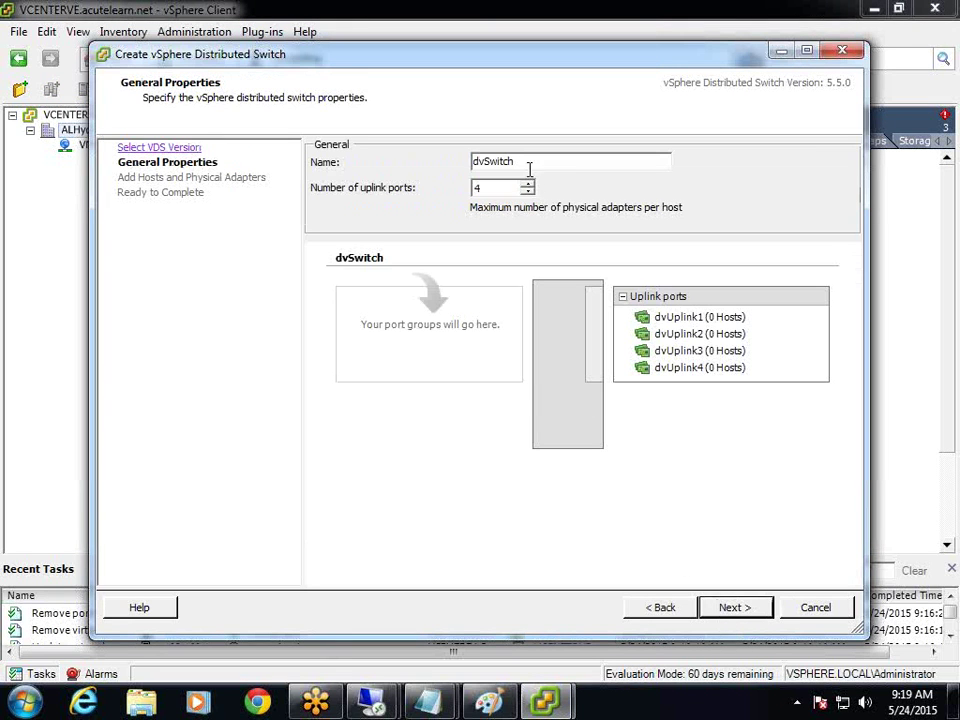
- Set 2 uplink ports, add vmnic1 from hosts 192.168.1.10 and 192.168.1.11, and finish
click(527, 191)
click(527, 191)
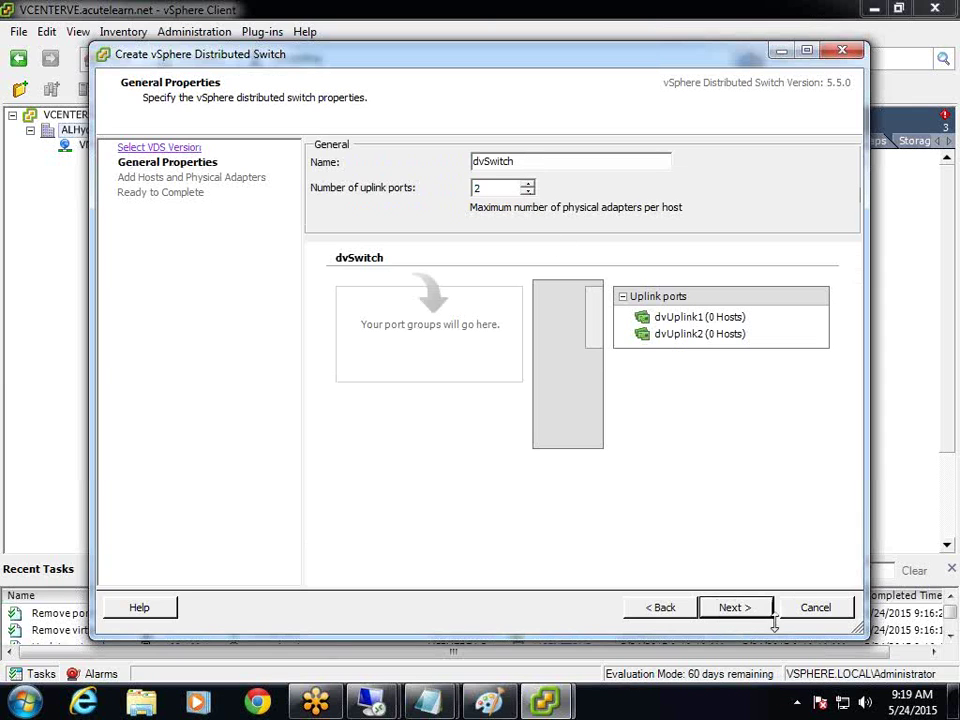
click(758, 610)
click(336, 238)
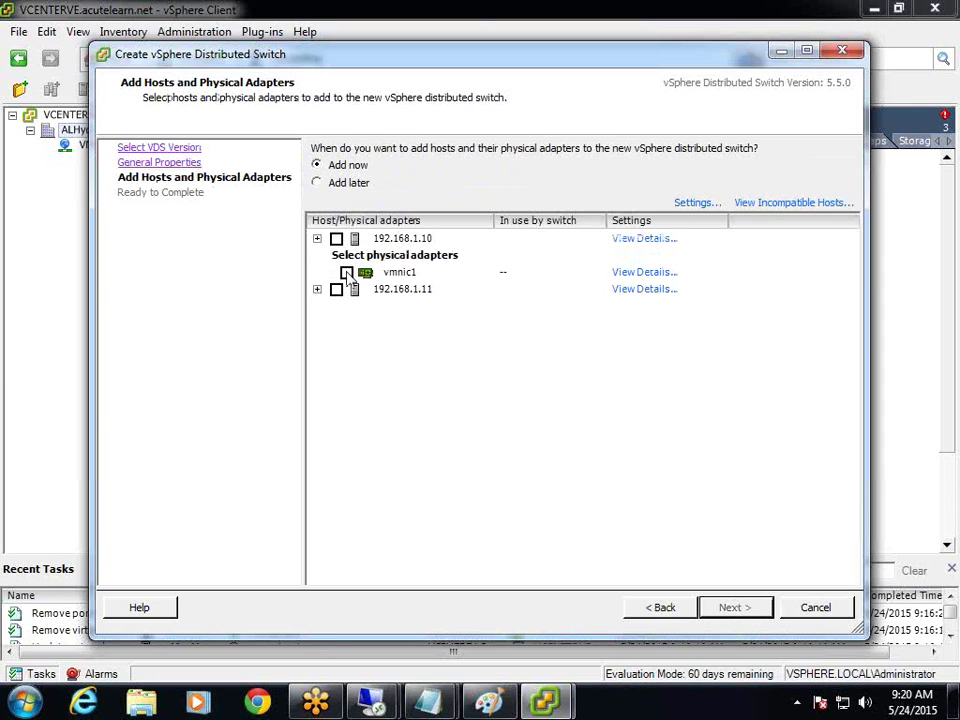
click(317, 289)
click(346, 323)
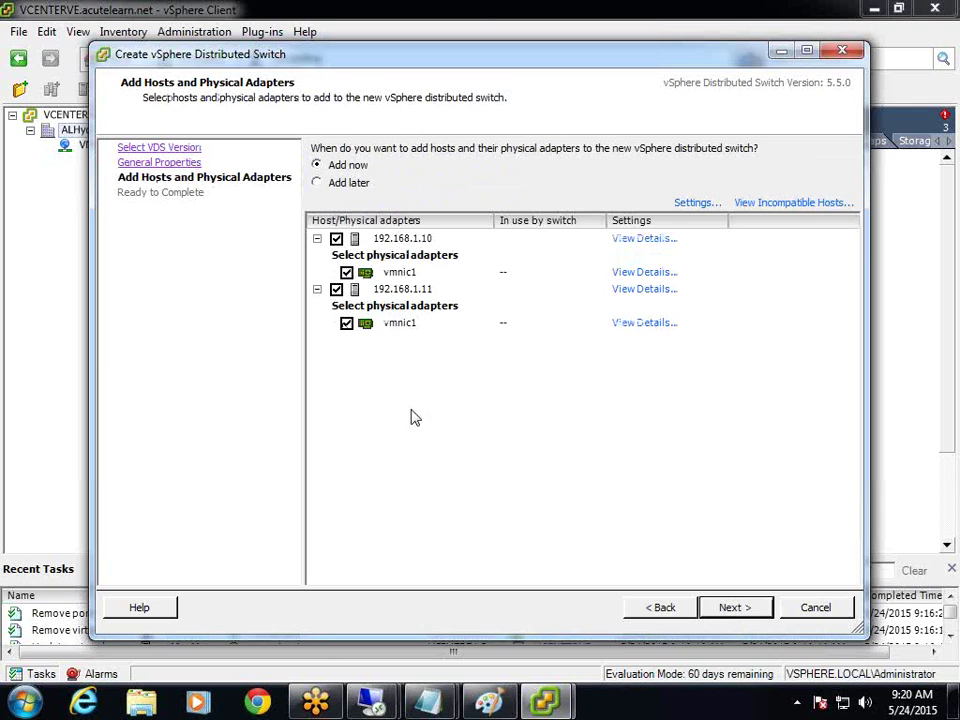
click(738, 608)
click(737, 608)
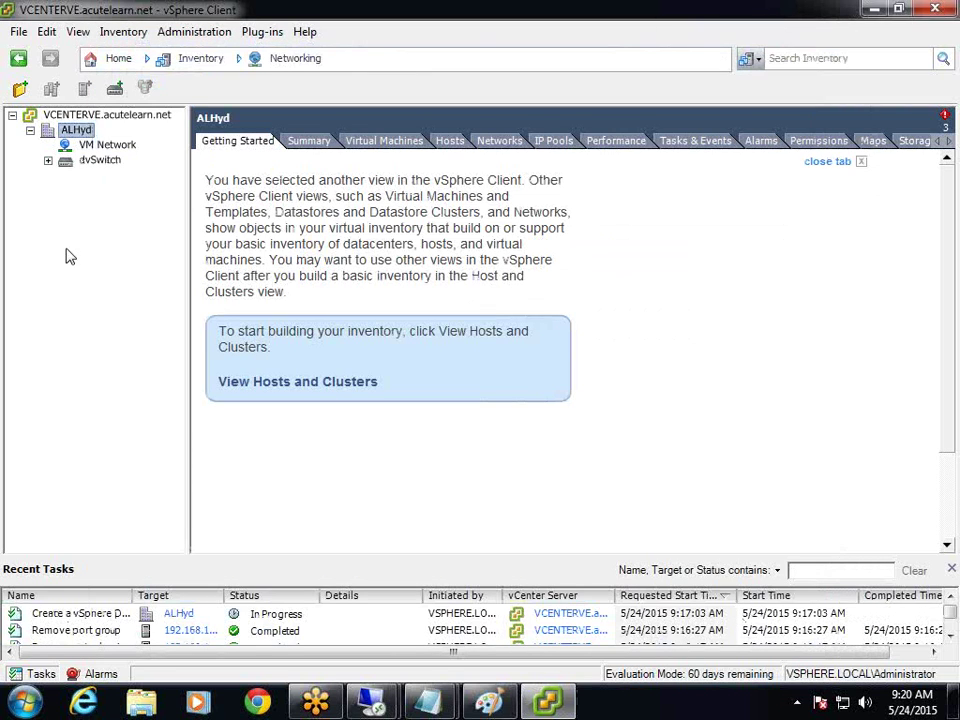
- Expand dvSwitch, return to Hosts and Clusters, and bring the Notepad notes forward
click(48, 161)
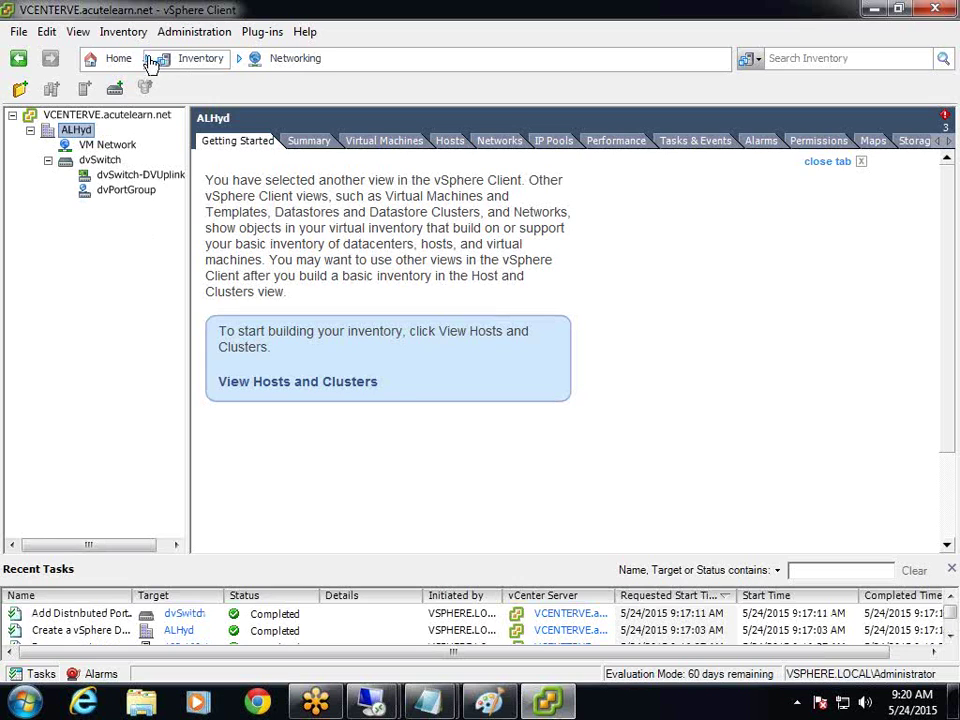
click(115, 58)
click(112, 164)
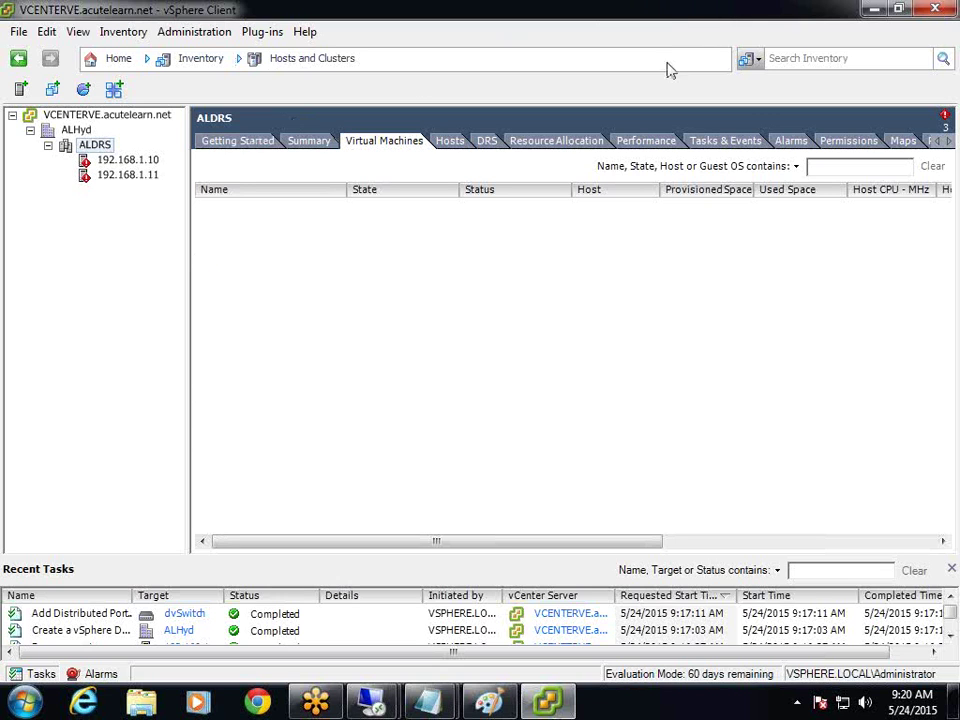
mouse_move(440, 705)
click(332, 596)
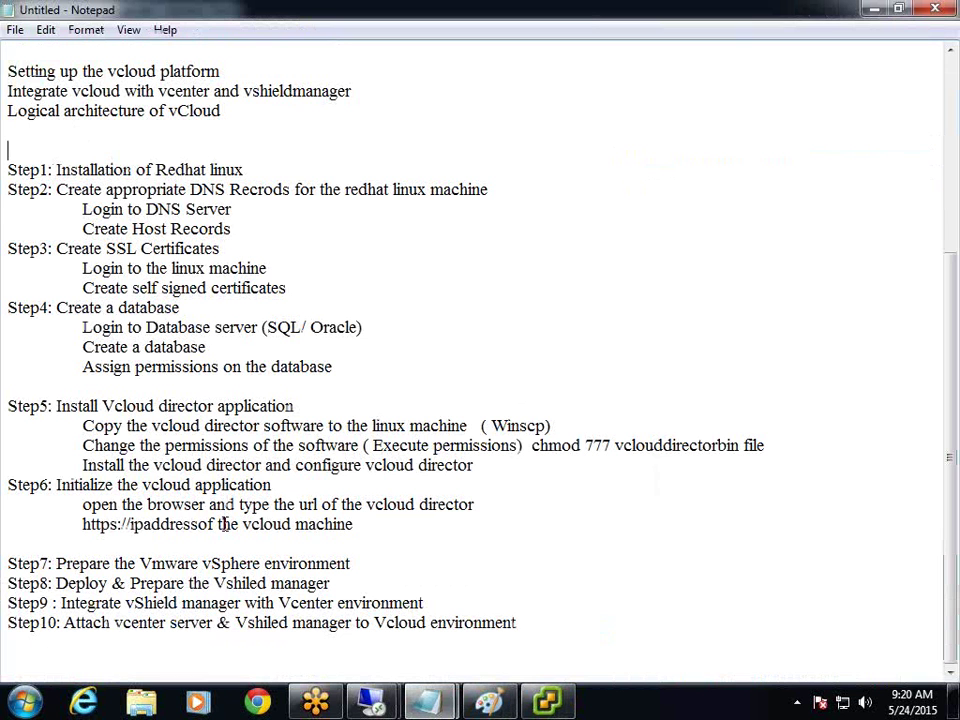
- Under Step7, add indented lines 'Created DRS cluster' and 'Added esxi server into DRS cluster'
click(380, 566)
key(Return)
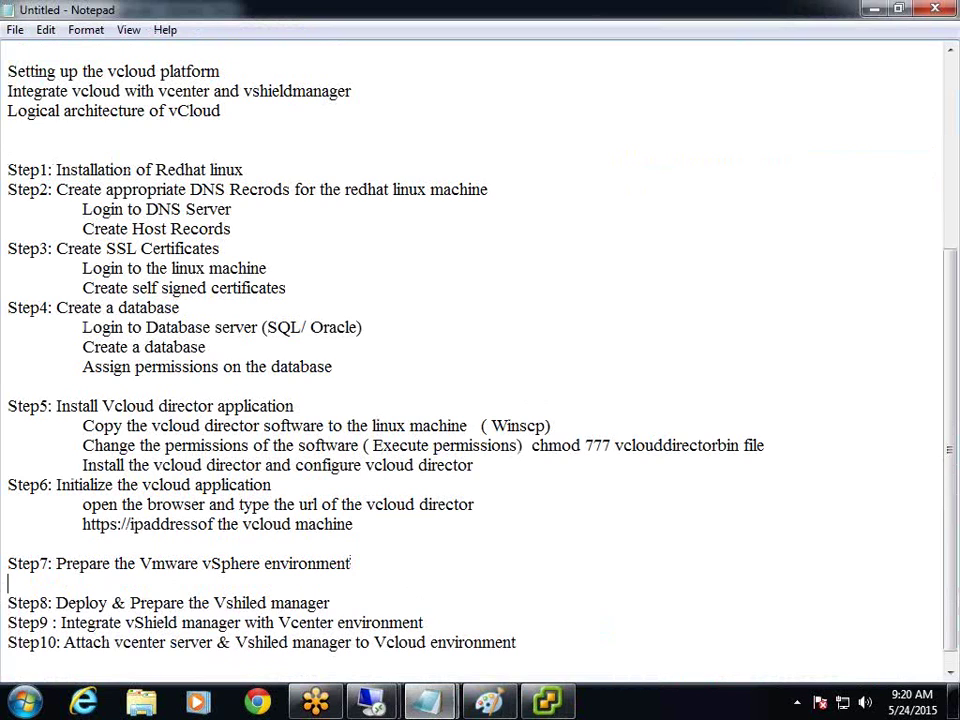
key(Tab)
text(Created DRS cluster)
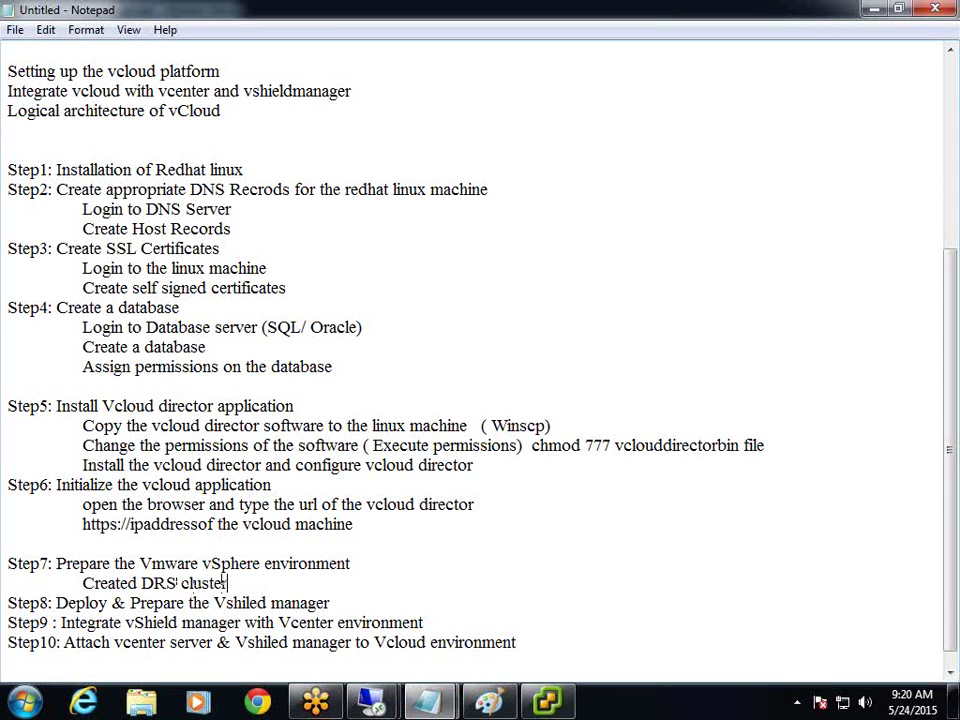
key(Return)
key(Tab)
text(Added esxi serv)
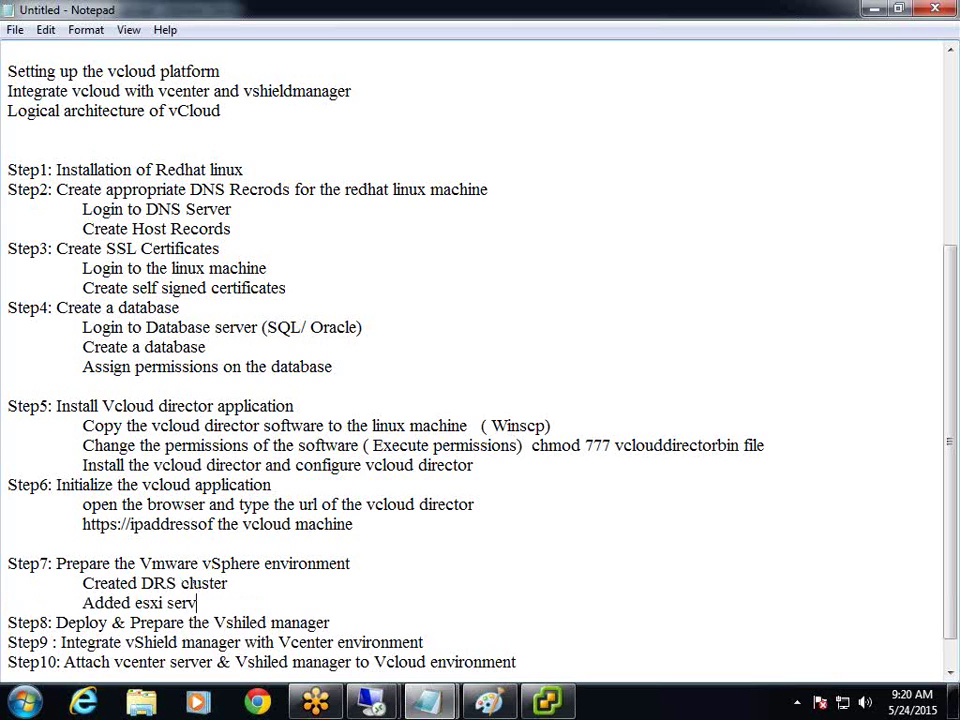
text(er into DRS cluster)
- Add indented lines 'Created VDS' and 'Add ESXi servers into VDS' under Step7
key(Return)
key(Tab)
text(Add)
text(Created VDS)
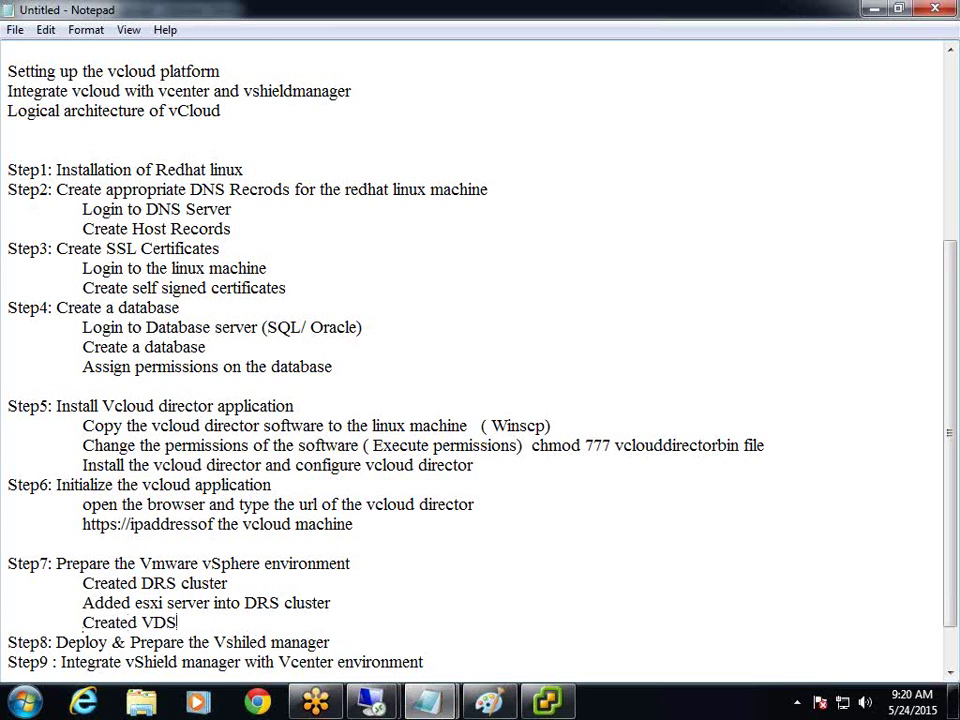
key(Return)
key(Tab)
text(Add ESXi servers ito V)
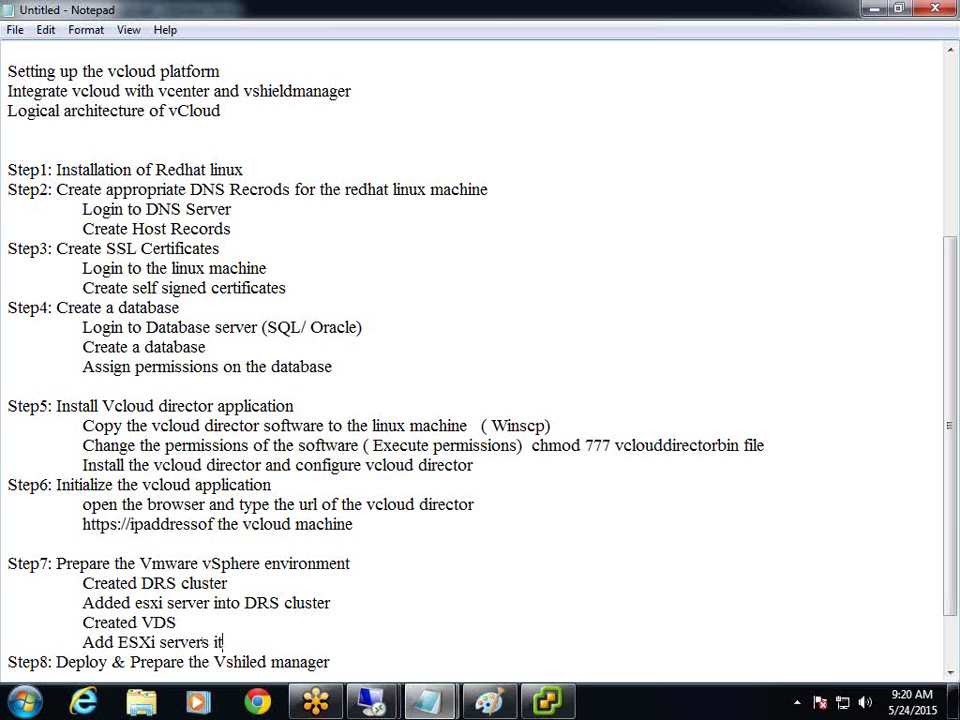
key(BackSpace)
text(nto VDS)
key(Return)
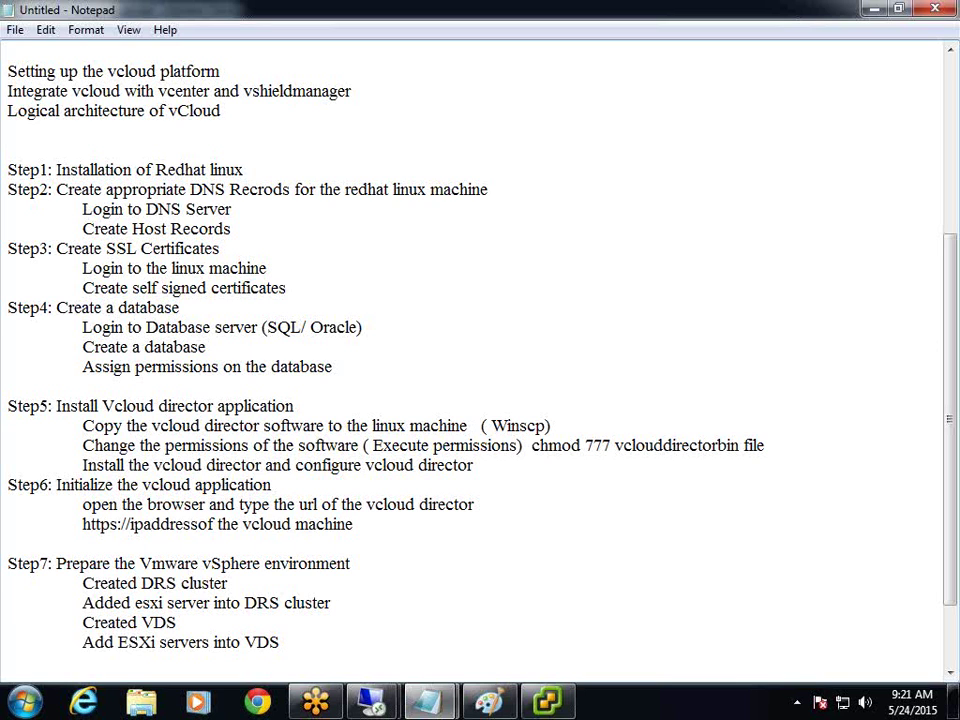
scroll(479, 521, down, 2)
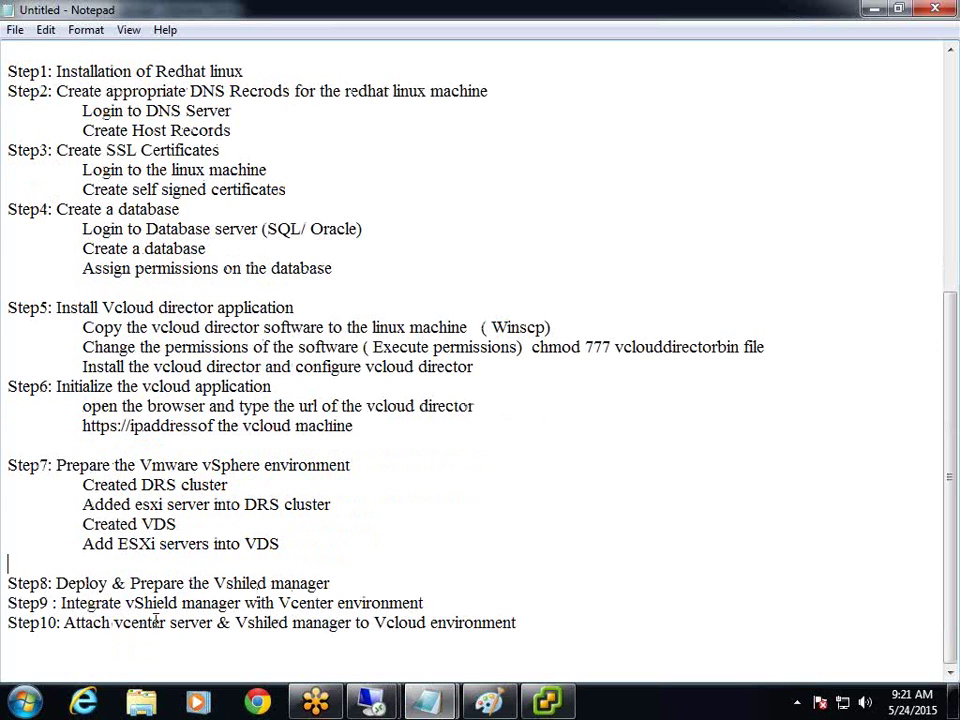
- Under Step8, note that vShield Manager is a virtual appliance (preinstalled VM)
click(365, 590)
key(Return)
key(Return)
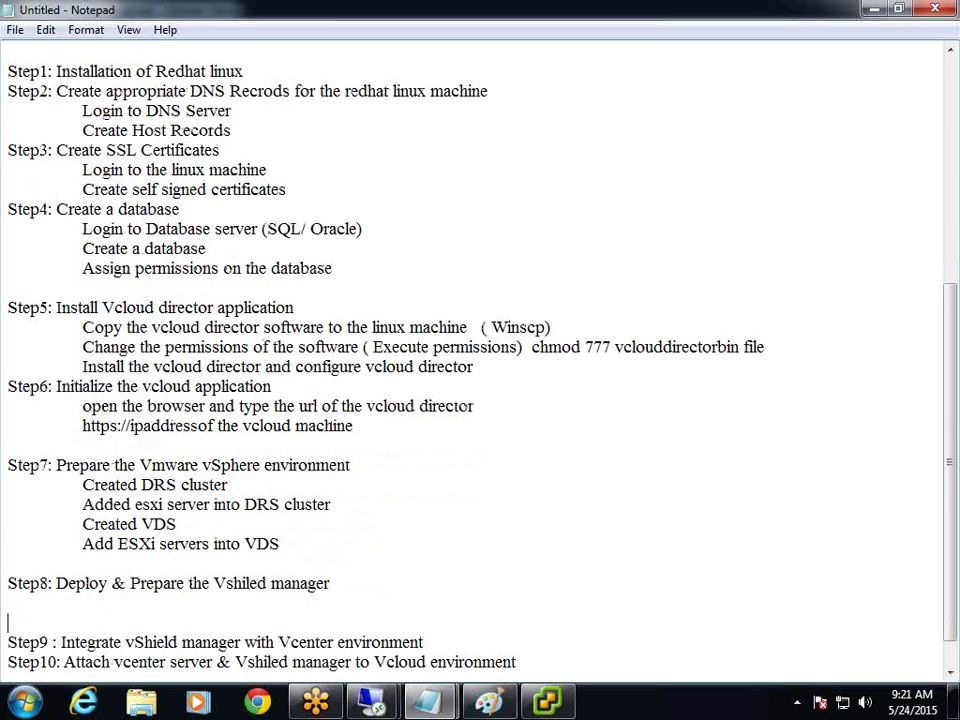
click(8, 602)
text(shiled manager is)
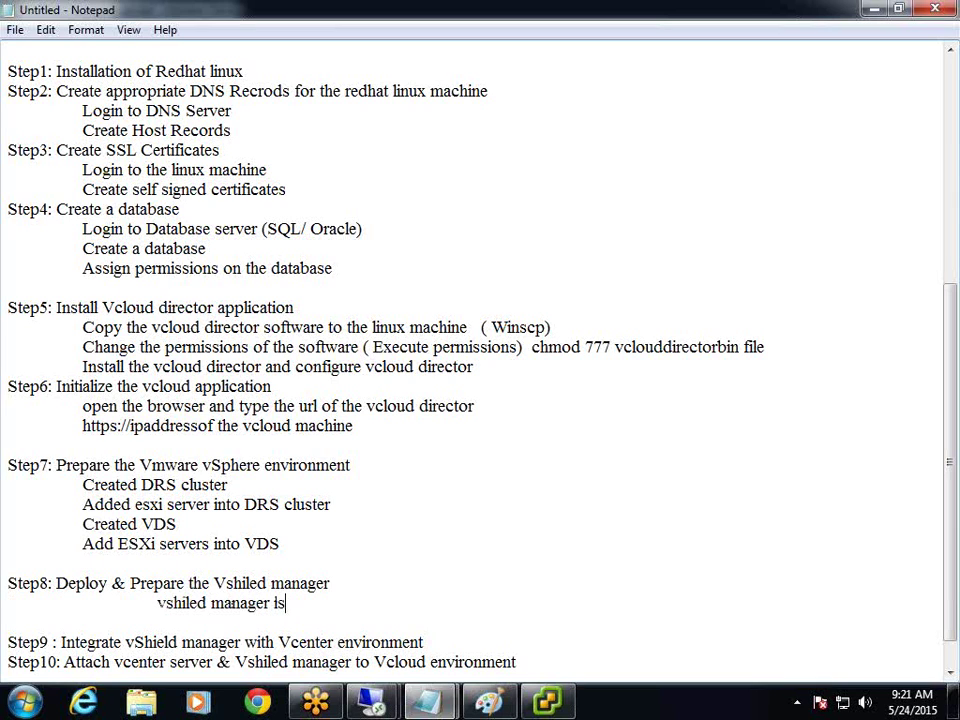
text( a viruatl app)
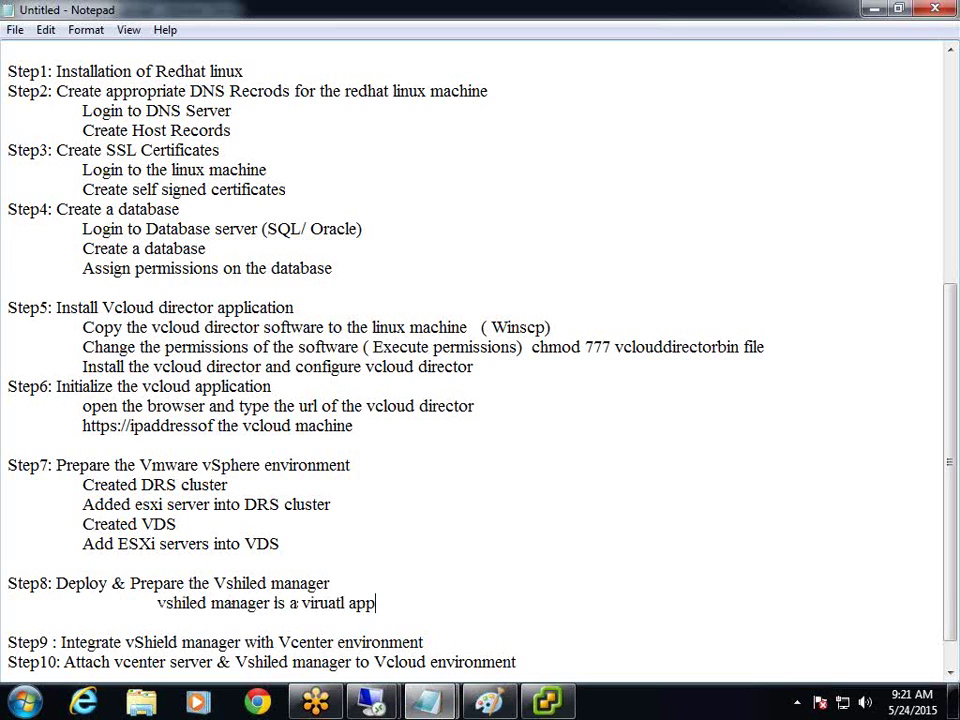
text(liance ( Preinstalled vm)
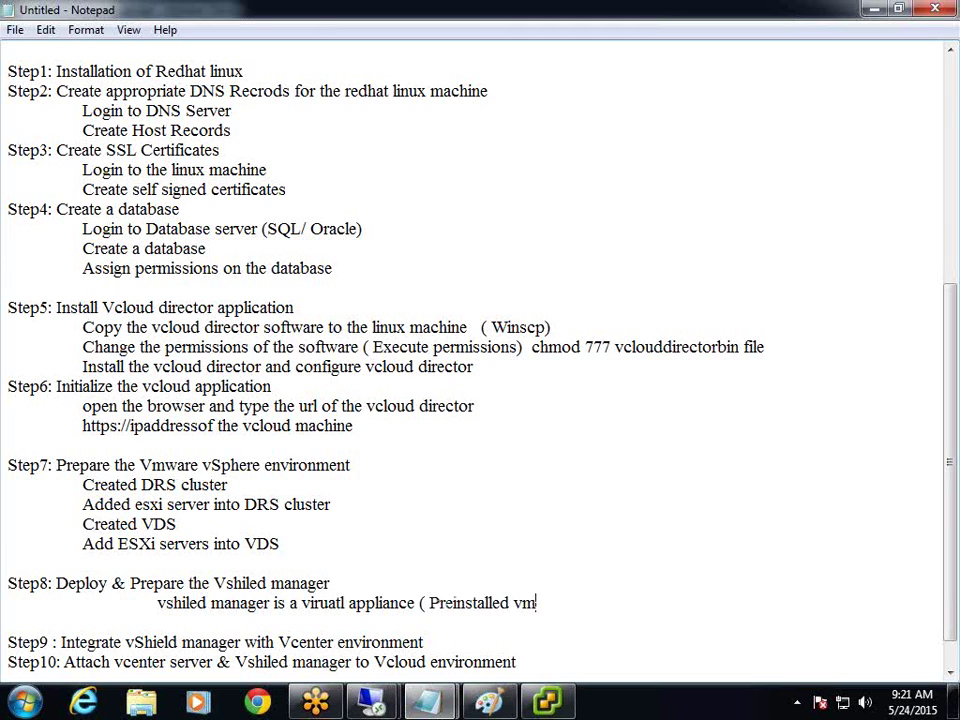
text())
- Add indented Step8 notes 'Deploy on the esxi server', 'Assign ip address' and 'set the password'
key(Return)
key(Tab)
key(Tab)
text(Deploy on th)
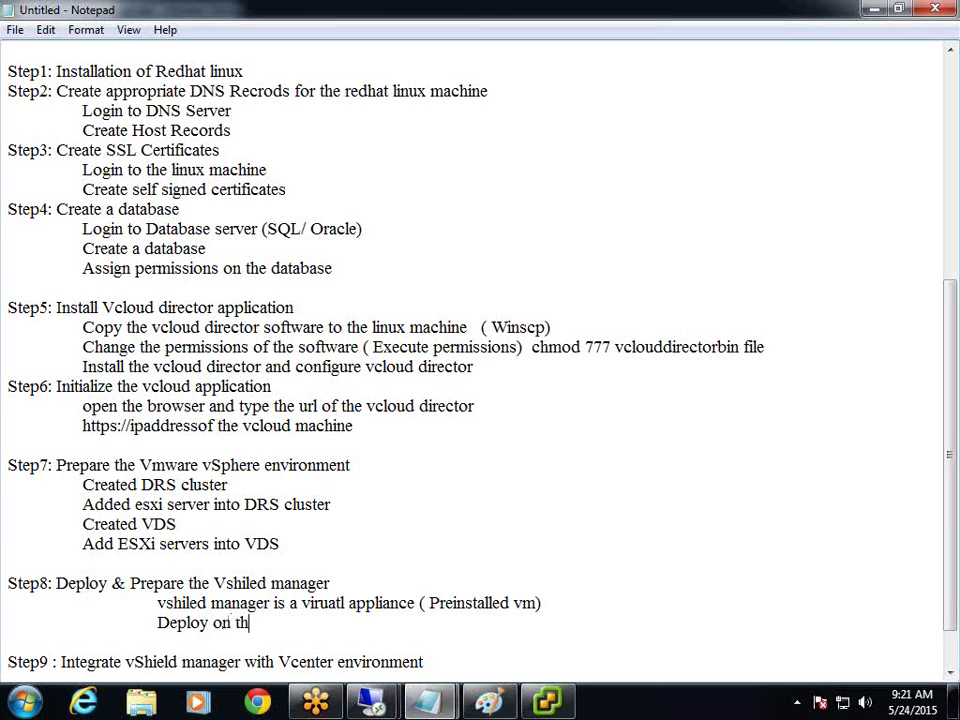
key(BackSpace)
key(BackSpace)
text(the esxi server)
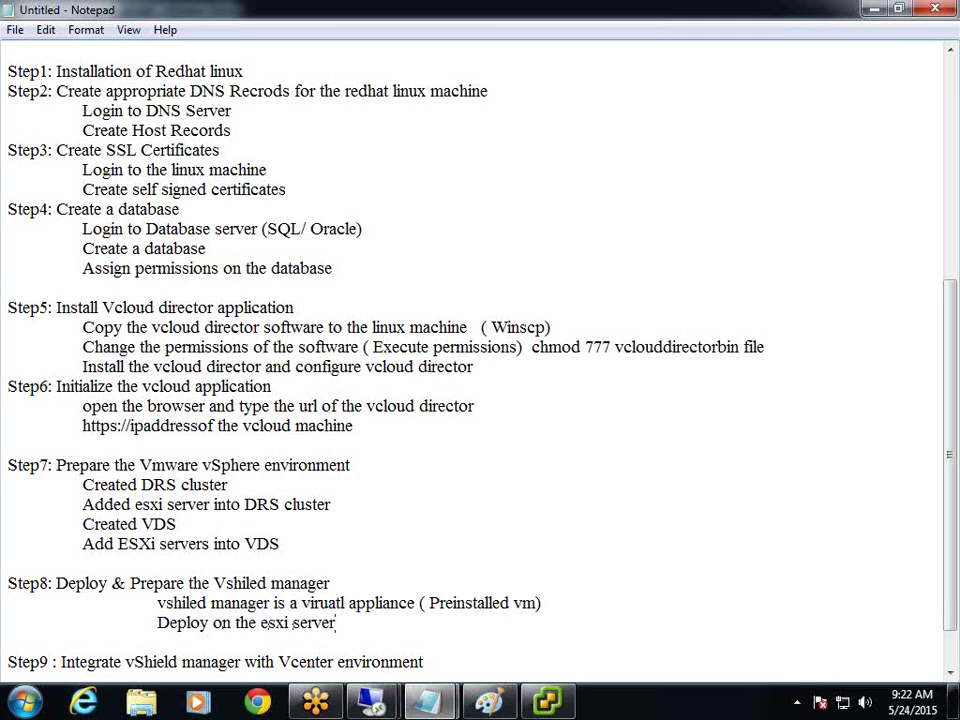
key(shift+ctrl+End)
key(Delete)
key(Tab)
text(Assi)
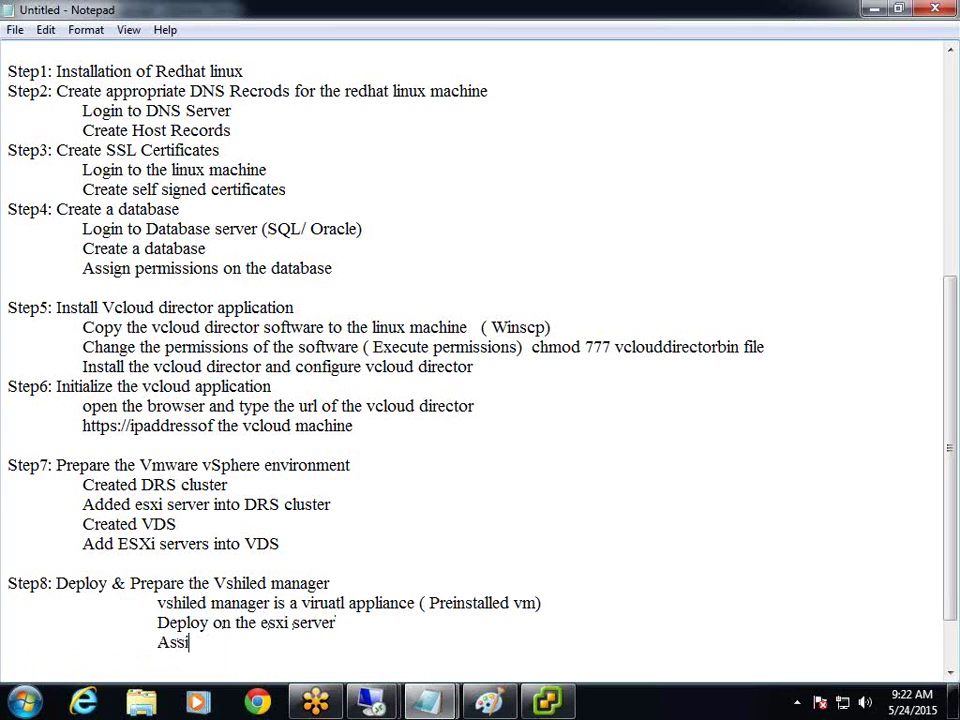
text(gn ip,address)
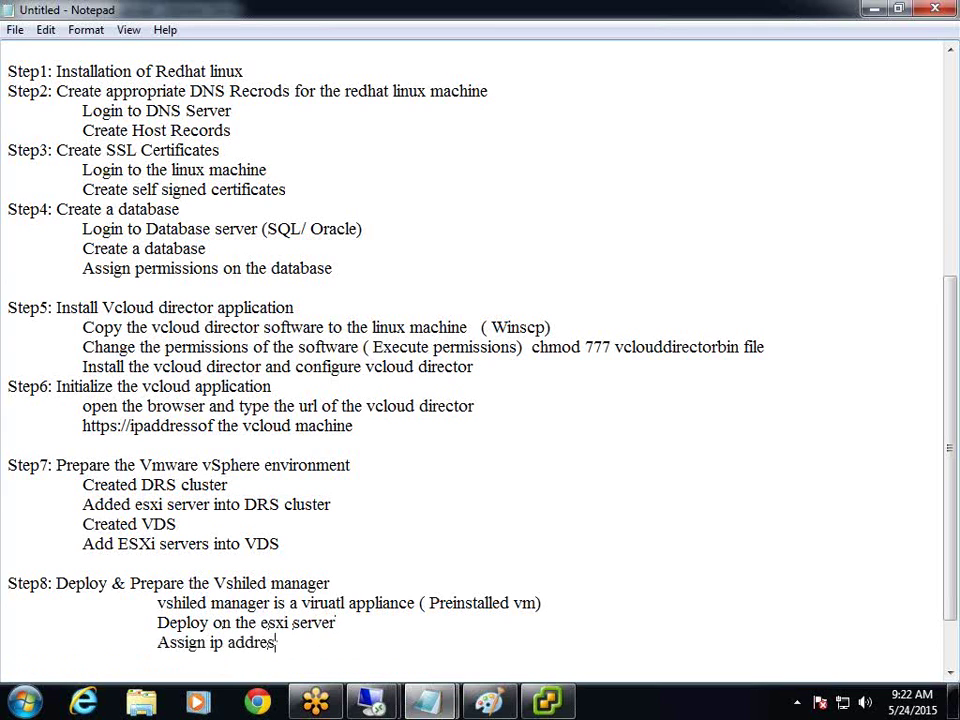
key(Return)
key(Tab)
key(Tab)
text(set t)
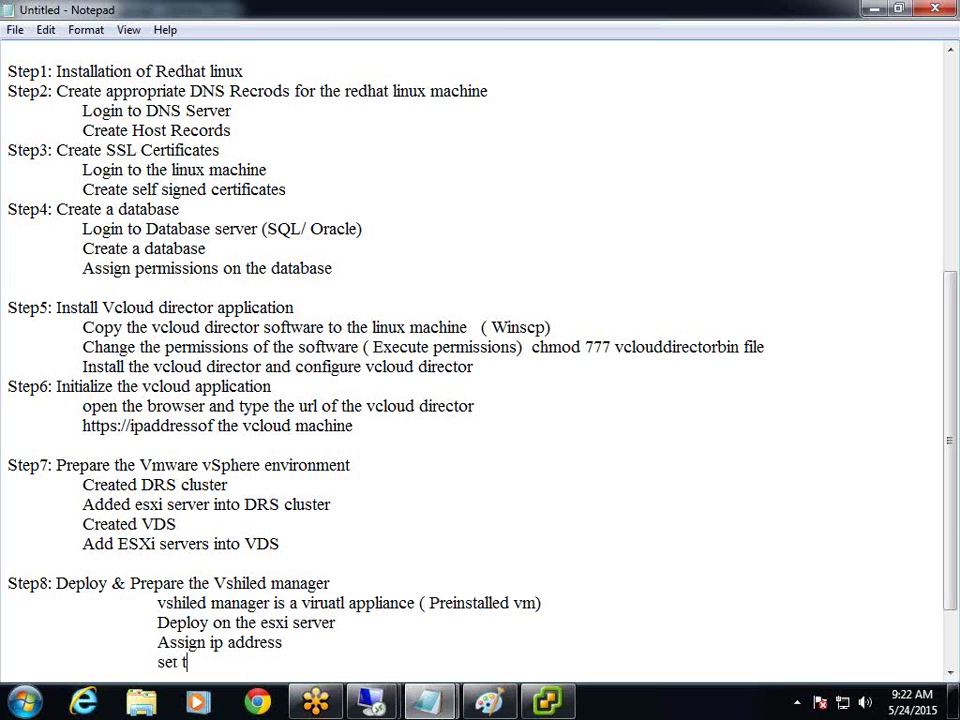
text(he password)
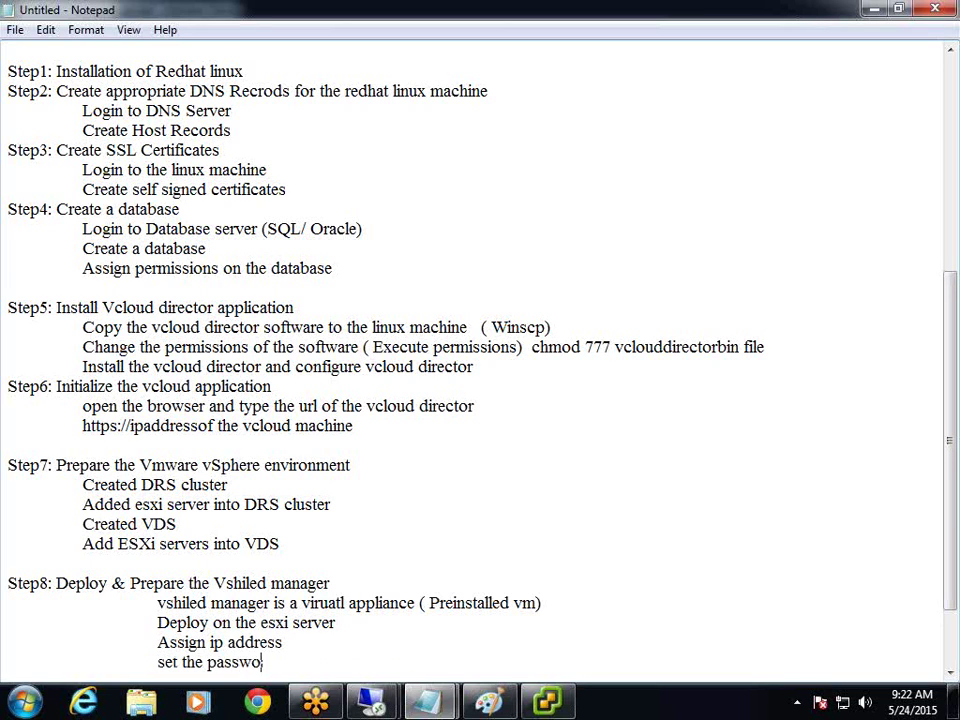
- Paste the Step10 line about attaching vCenter and vShield Manager below Step9
key(Return)
key(Return)
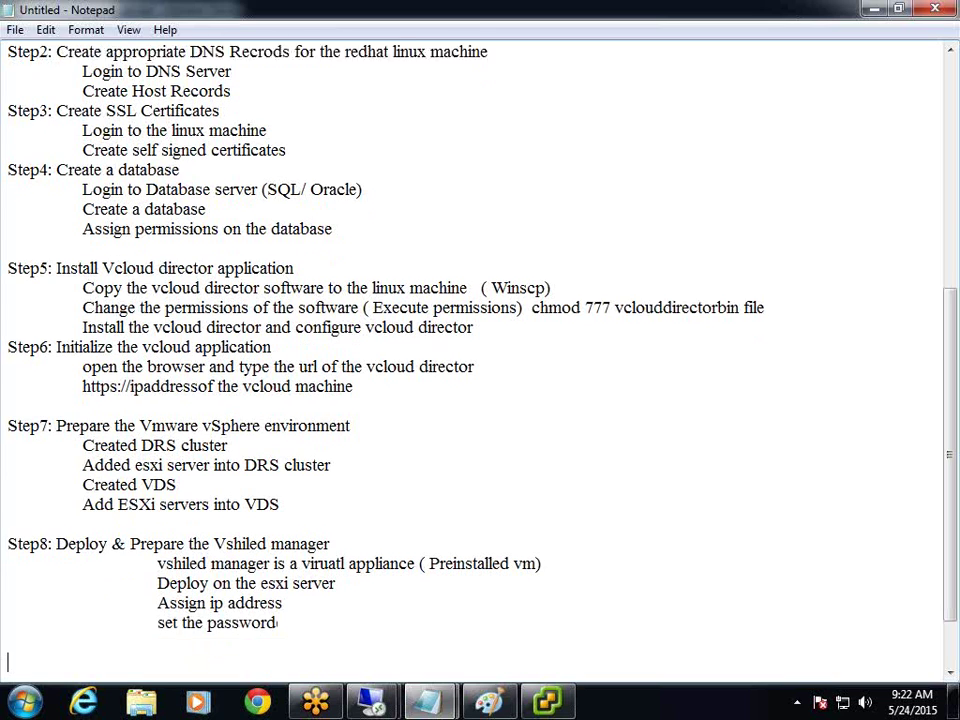
key(Return)
key(ctrl+v)
key(Tab)
key(Tab)
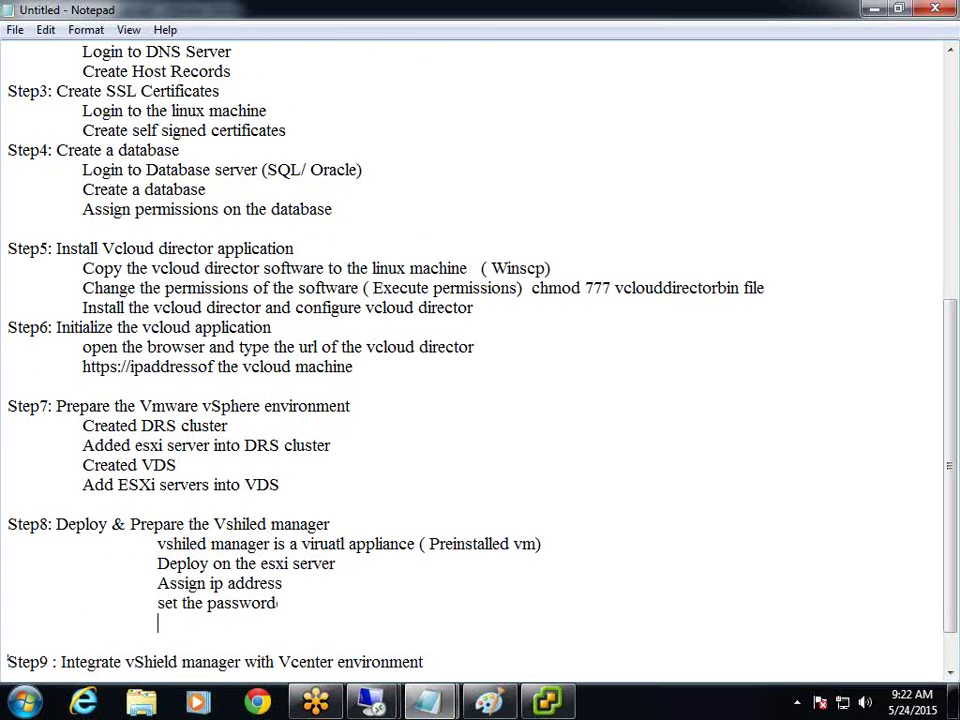
key(BackSpace)
text(Step10: Attach vcenter server & Vshiled manager to Vcloud environment)
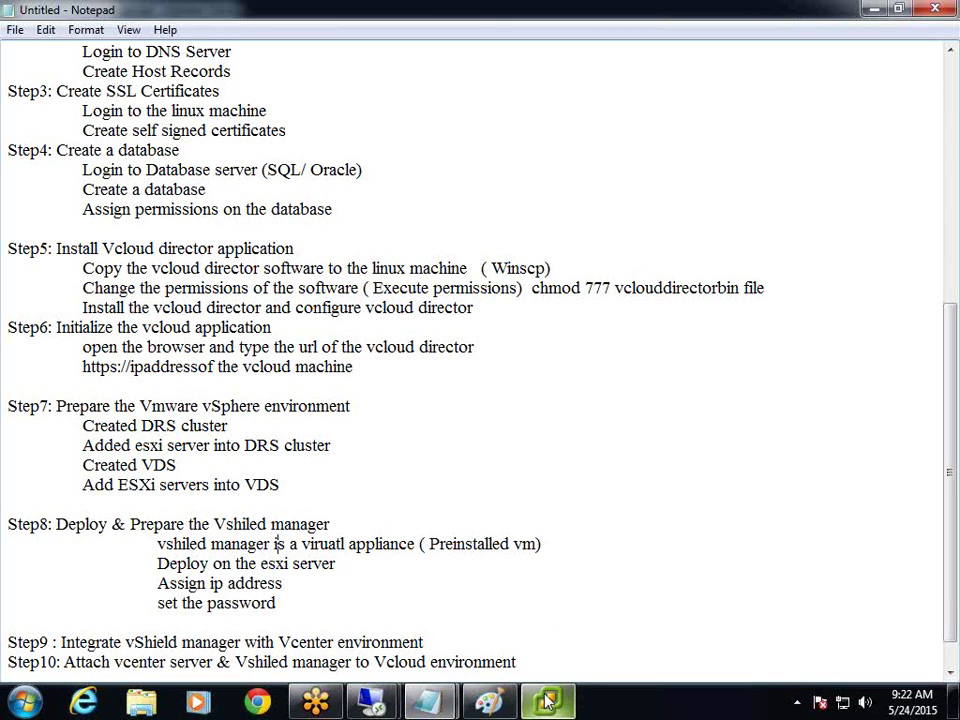
- Delete the vShield Manager2.12 VM from disk in the remote vSphere session
mouse_move(397, 705)
click(300, 600)
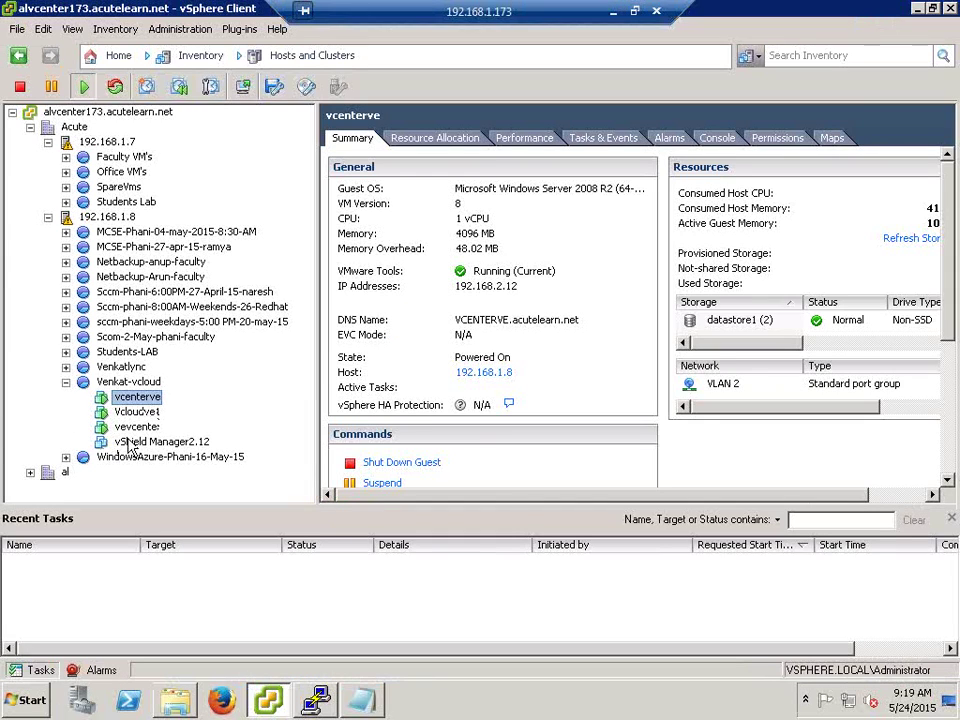
click(180, 445)
right_click(197, 441)
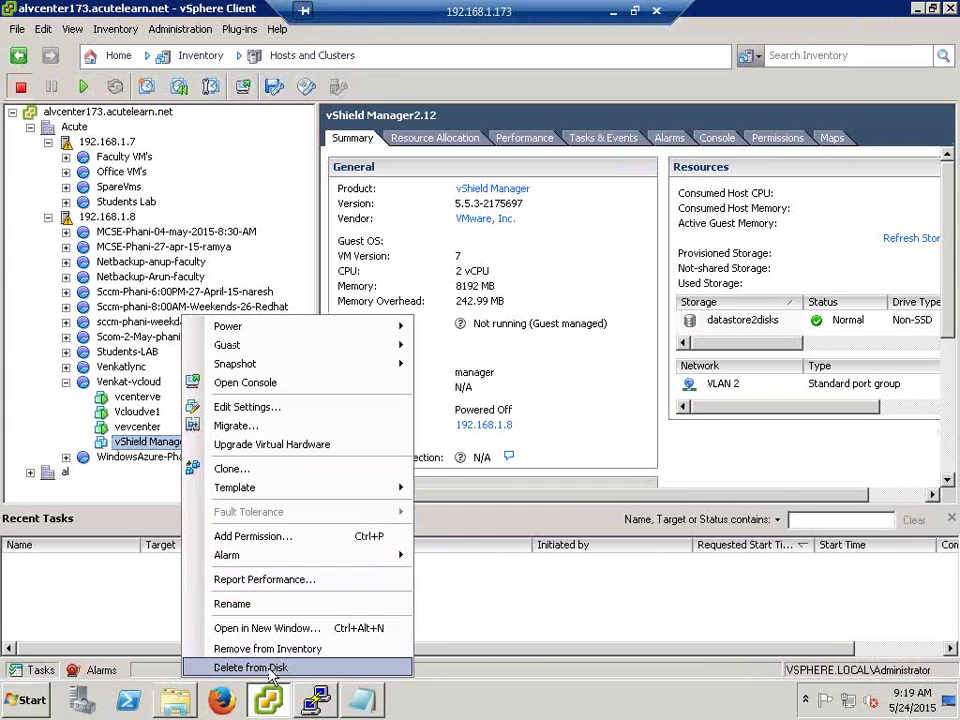
click(276, 714)
click(542, 420)
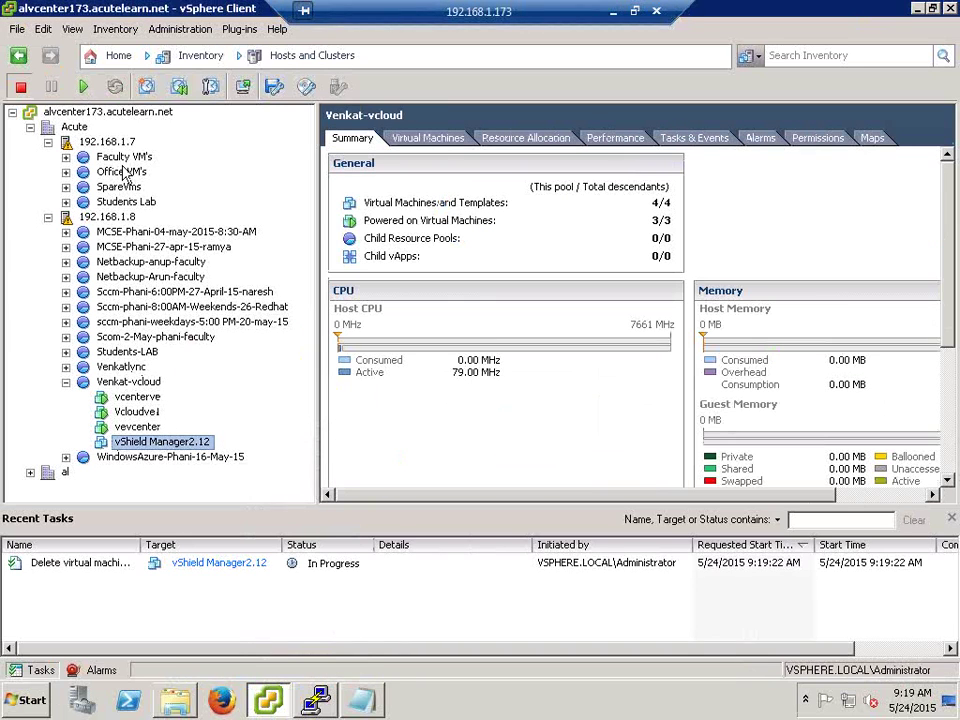
click(17, 29)
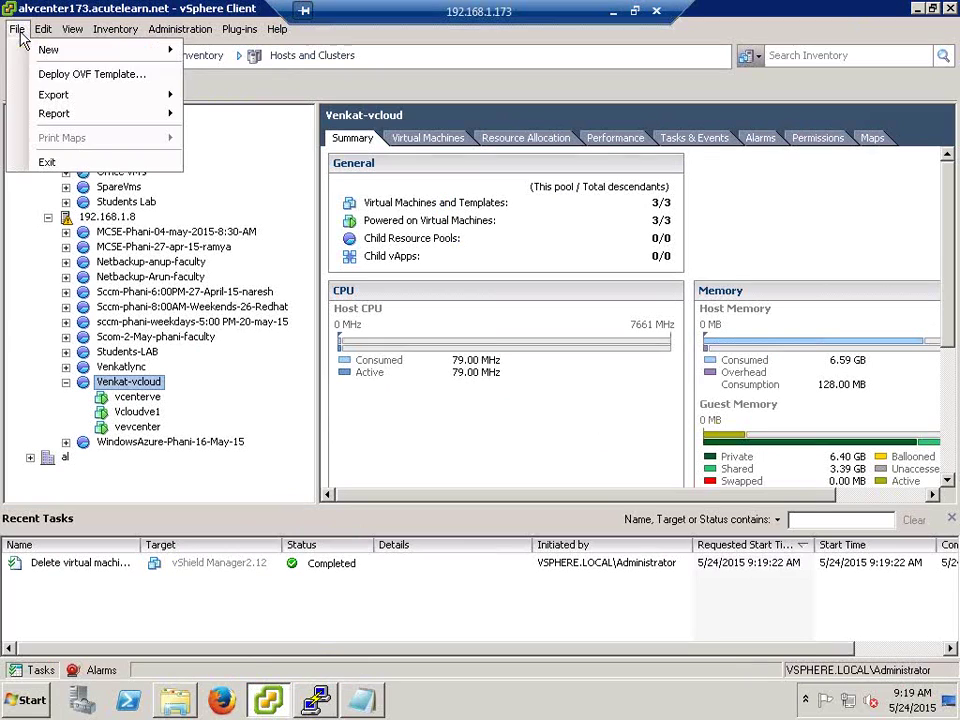
- Start Deploy OVF Template with the vShield Manager .ova file as the source
click(62, 76)
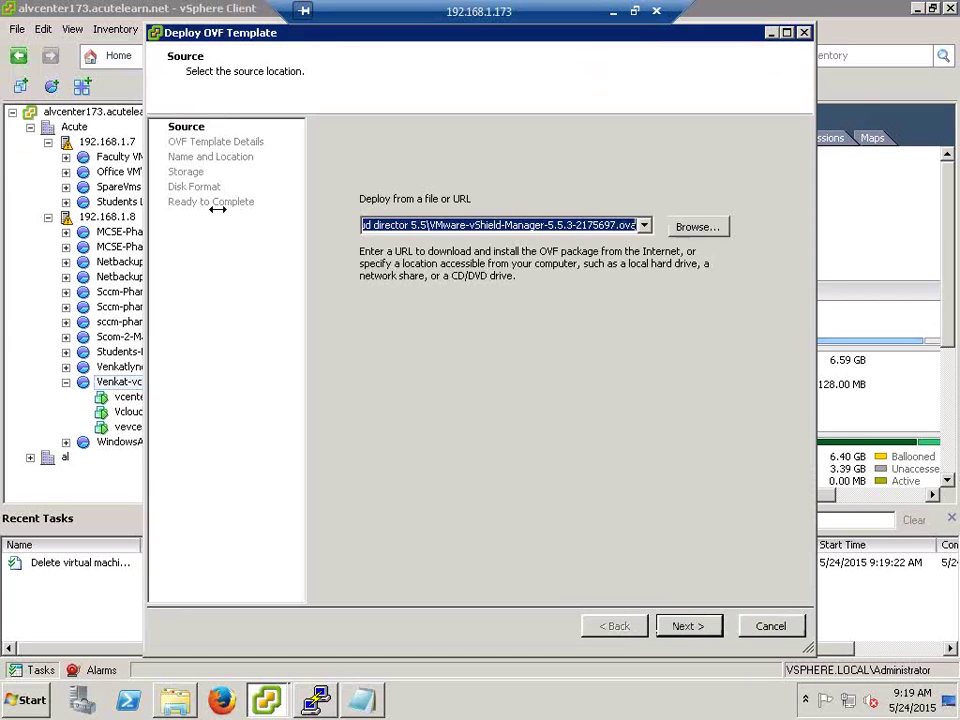
click(690, 225)
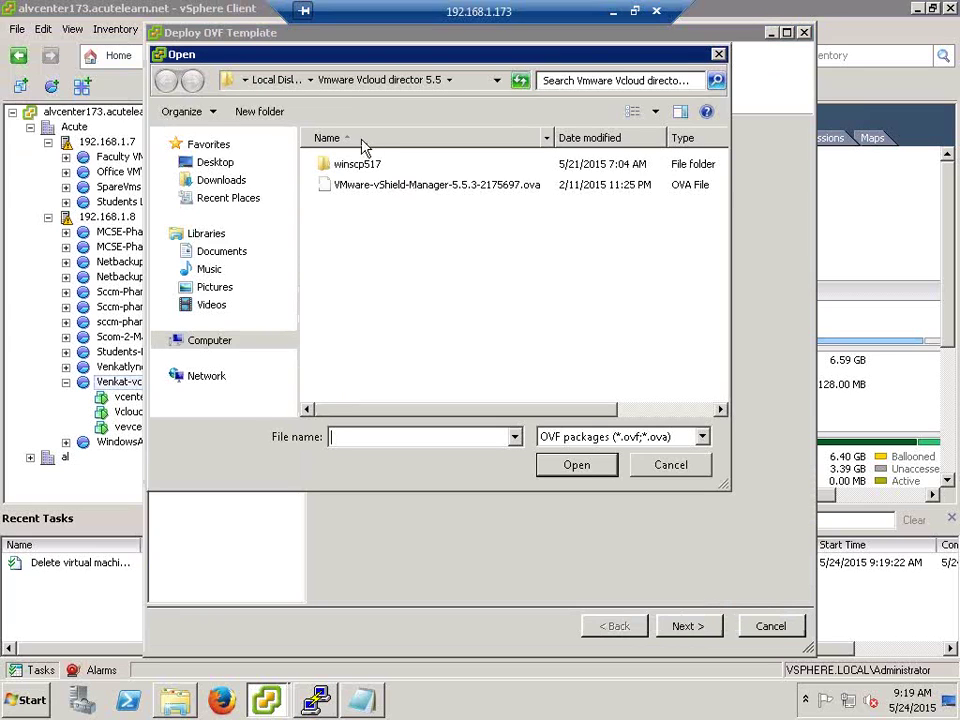
click(531, 190)
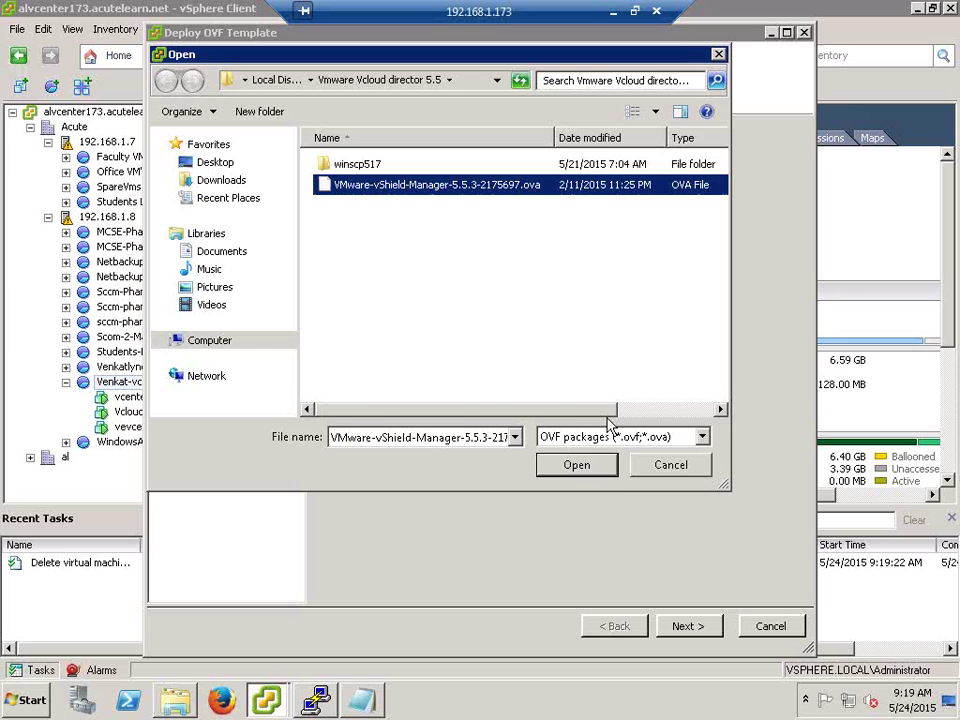
click(580, 470)
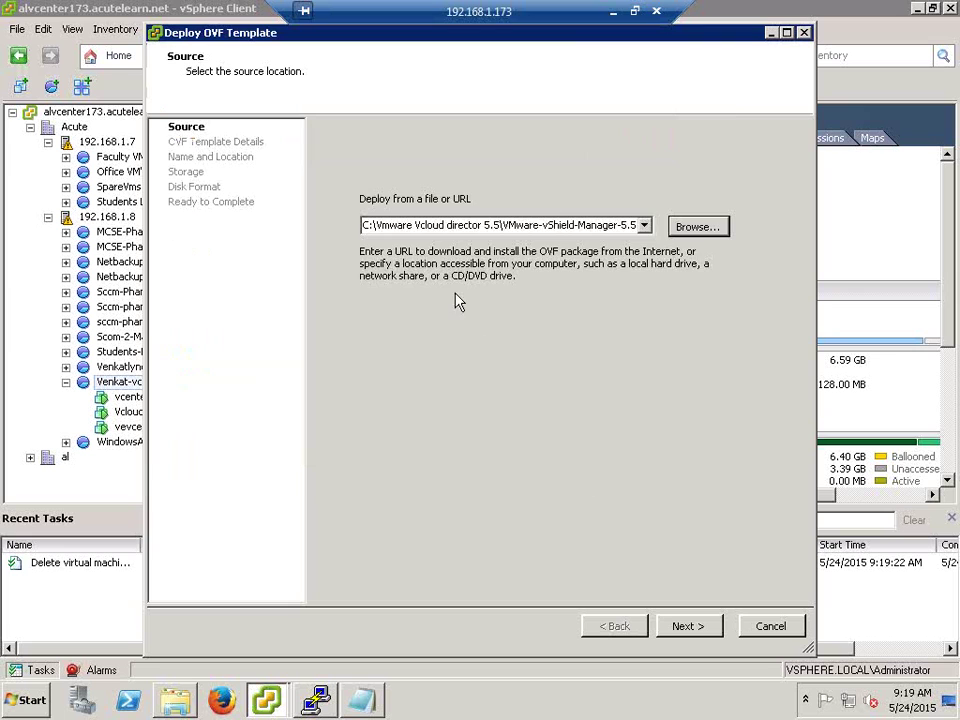
click(686, 626)
- Accept the EULA, name the VM vShield Manager2.13, and continue to storage
click(701, 633)
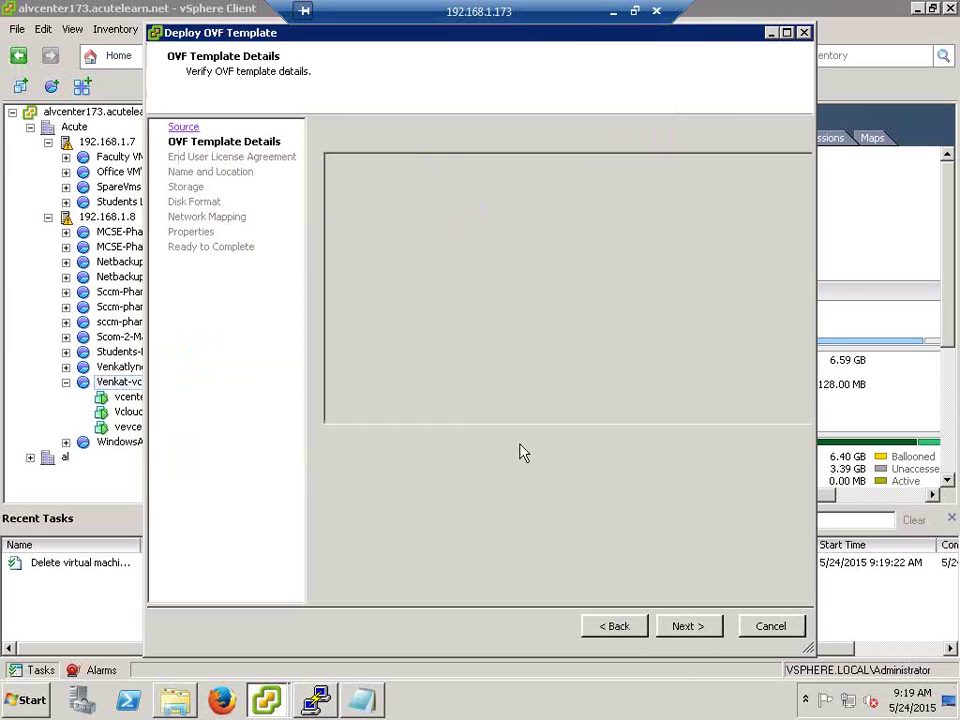
click(357, 590)
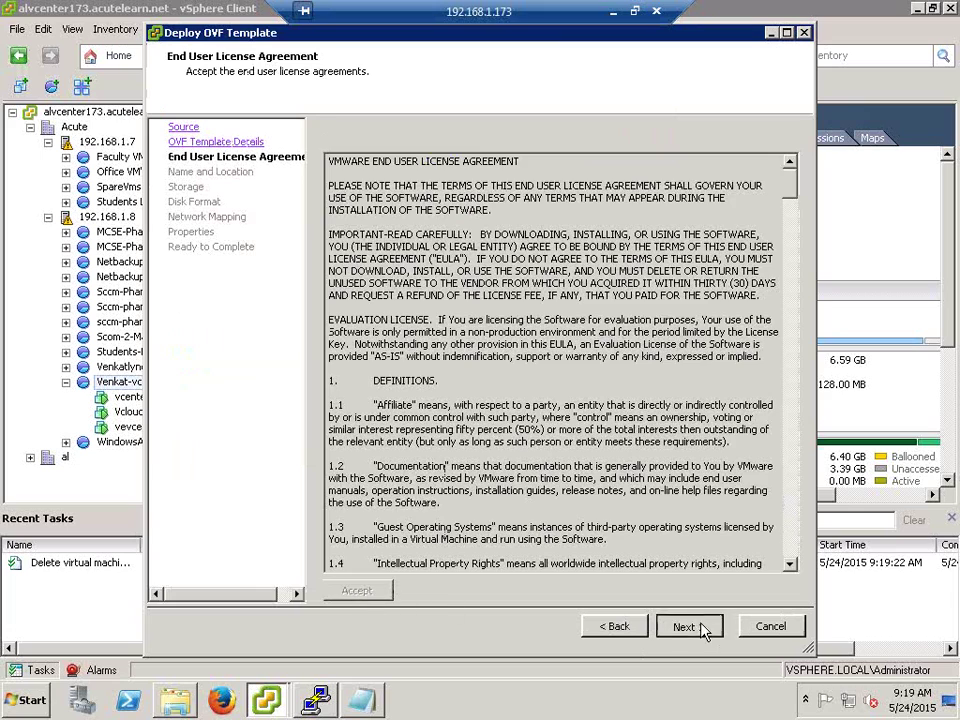
click(688, 626)
click(423, 148)
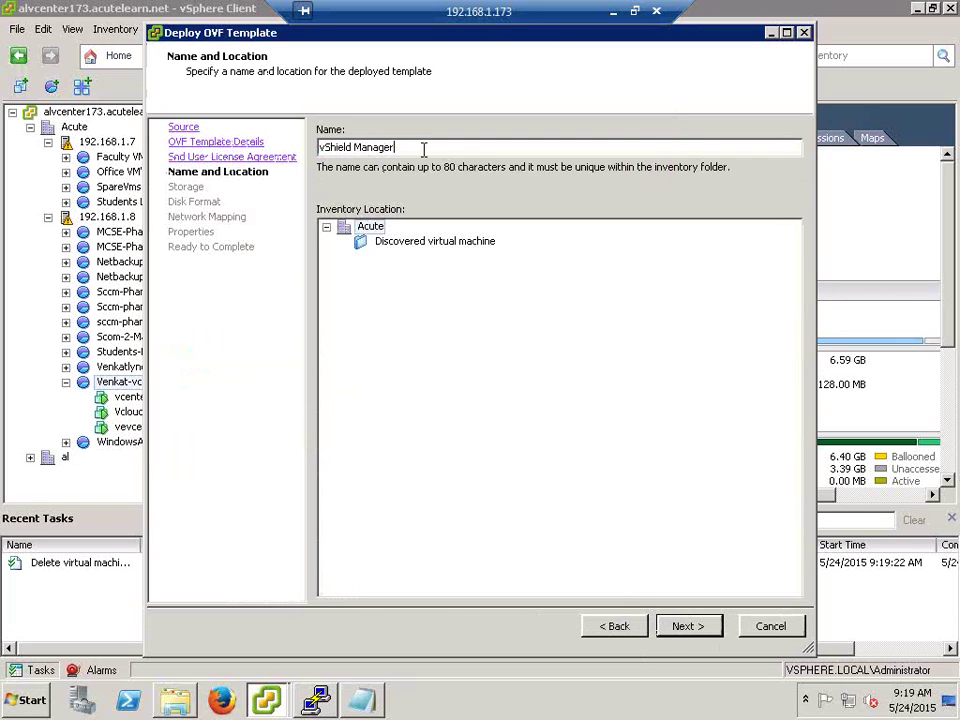
text(2.13)
drag(380, 38, 527, 58)
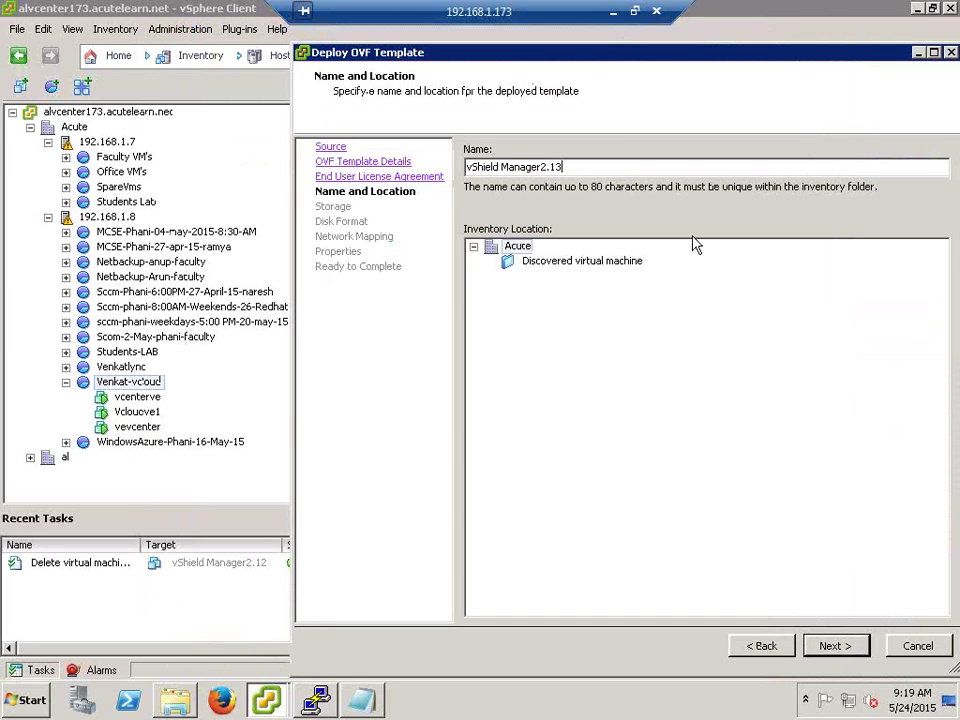
drag(420, 48, 270, 48)
click(686, 639)
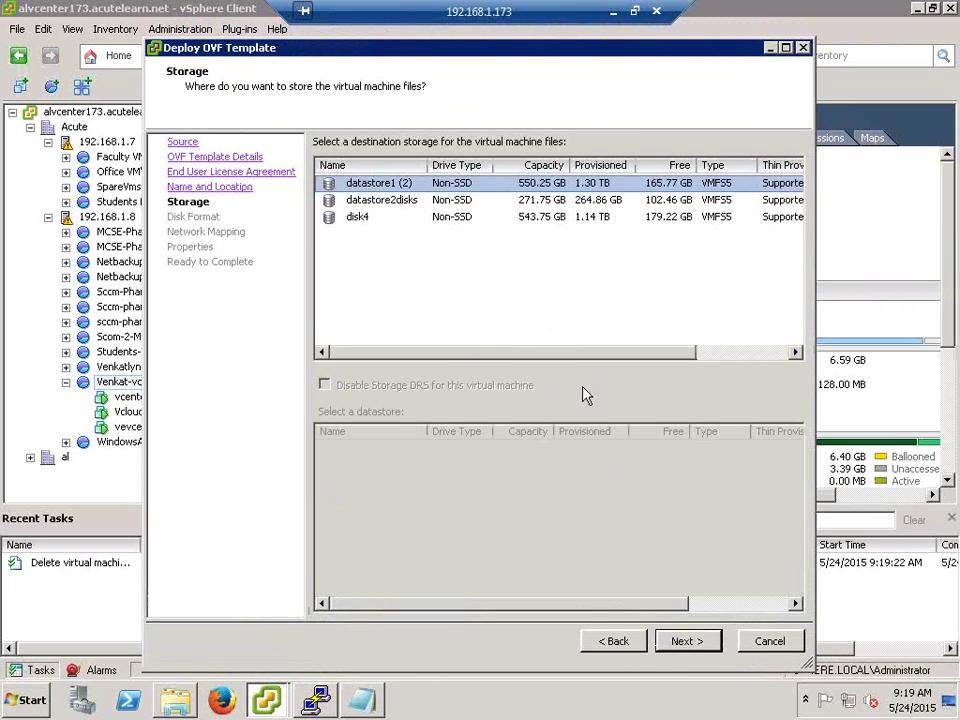
- Keep datastore1 (2), use thin provisioning for the disk, and map VSMgmt to VLAN 2
click(688, 643)
click(365, 281)
click(688, 641)
click(646, 207)
click(750, 207)
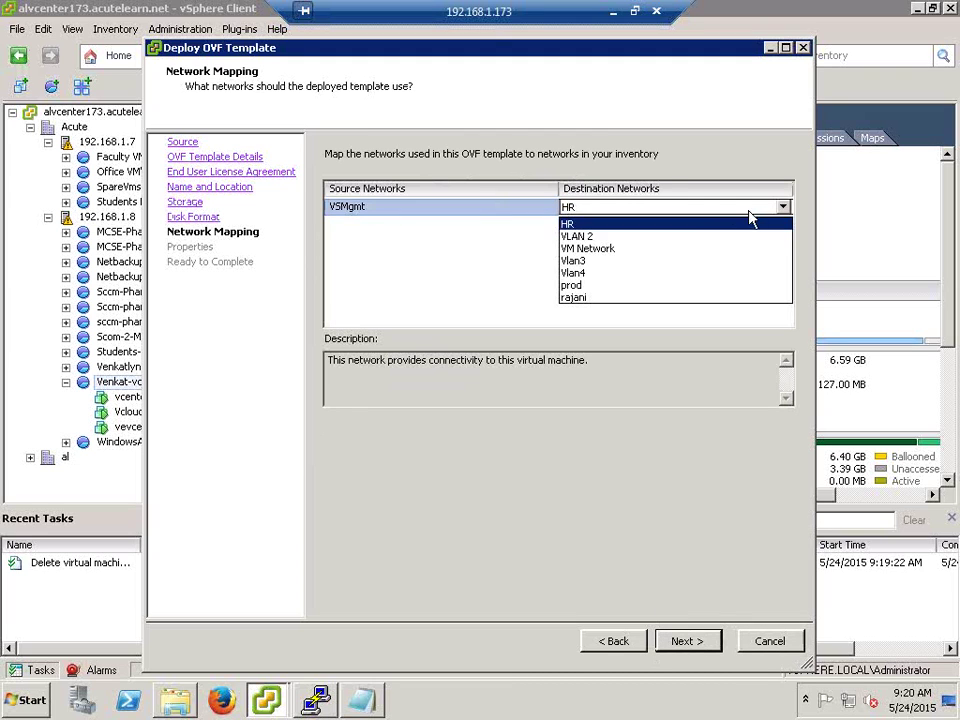
click(588, 238)
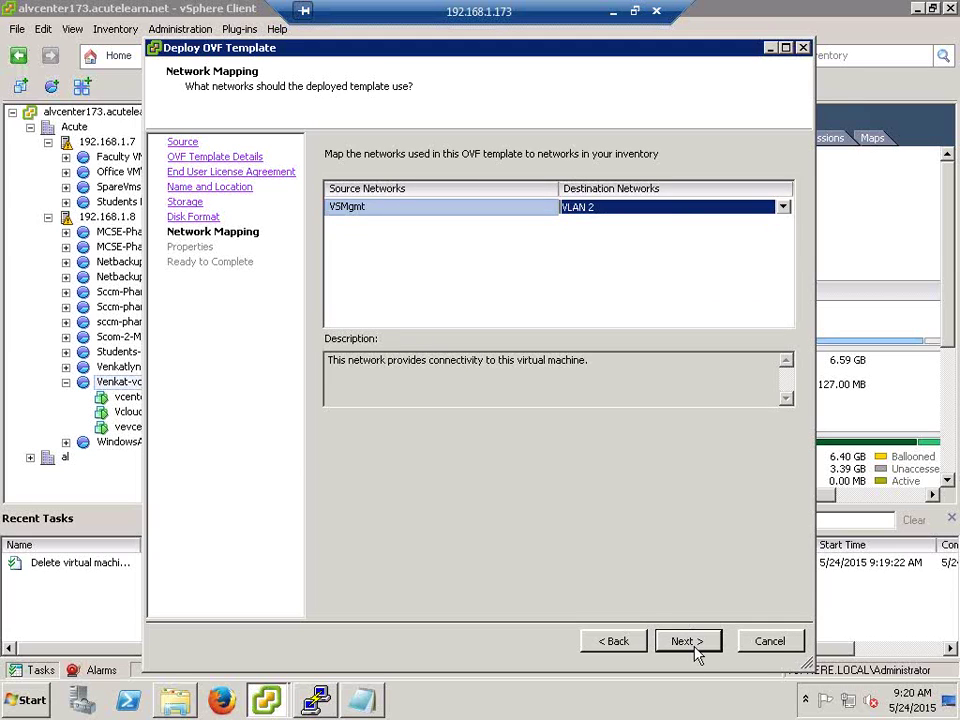
click(690, 641)
- Enter and confirm the CLI admin and privilege mode passwords
click(447, 281)
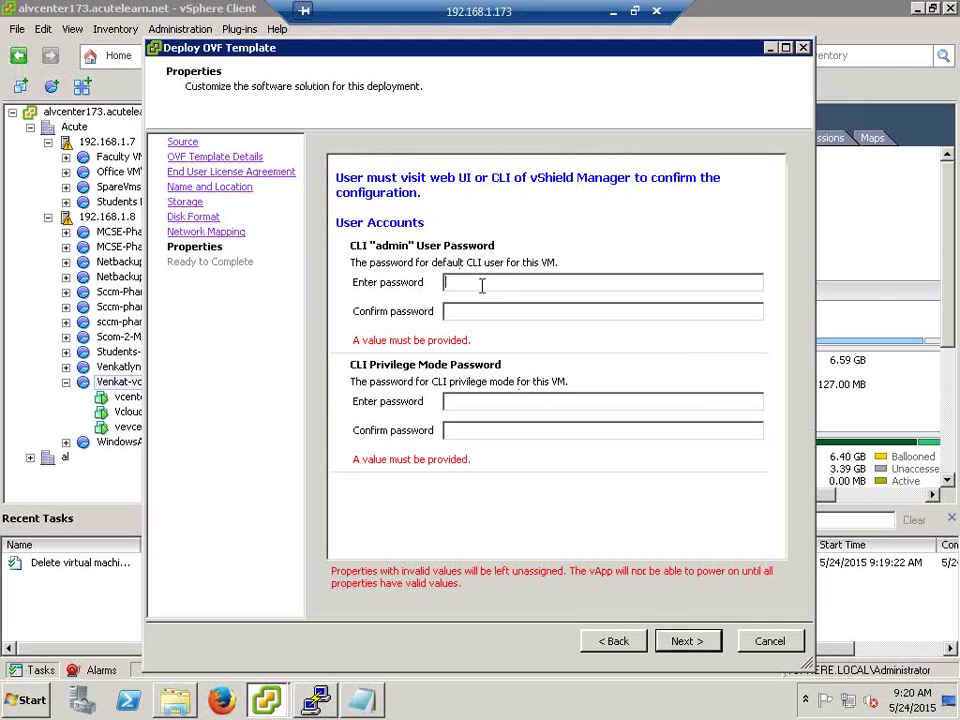
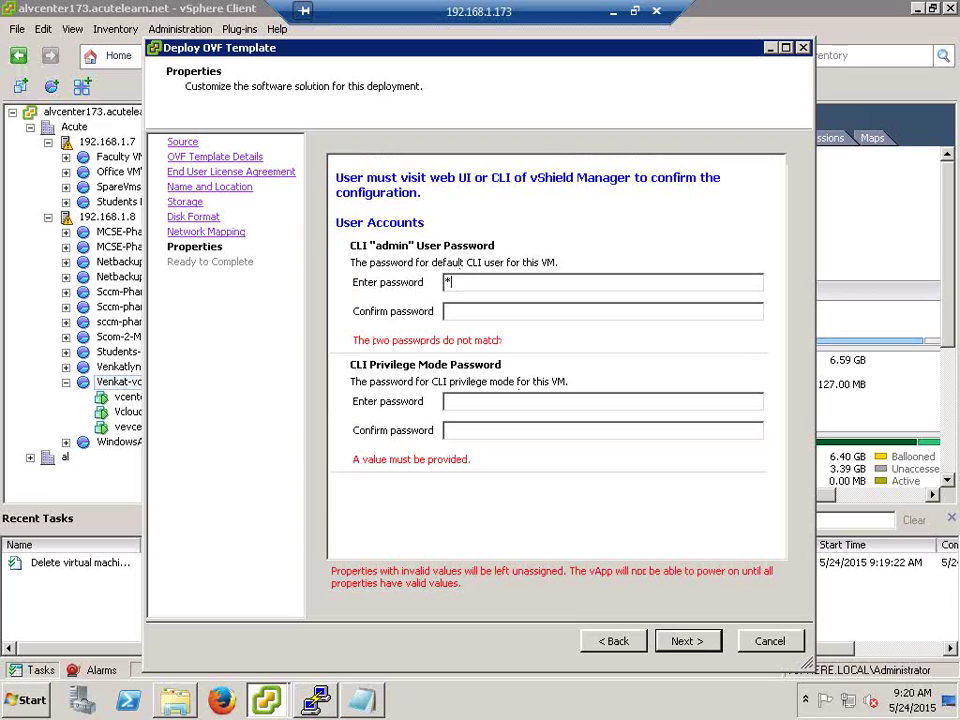
key(Tab)
key(Tab)
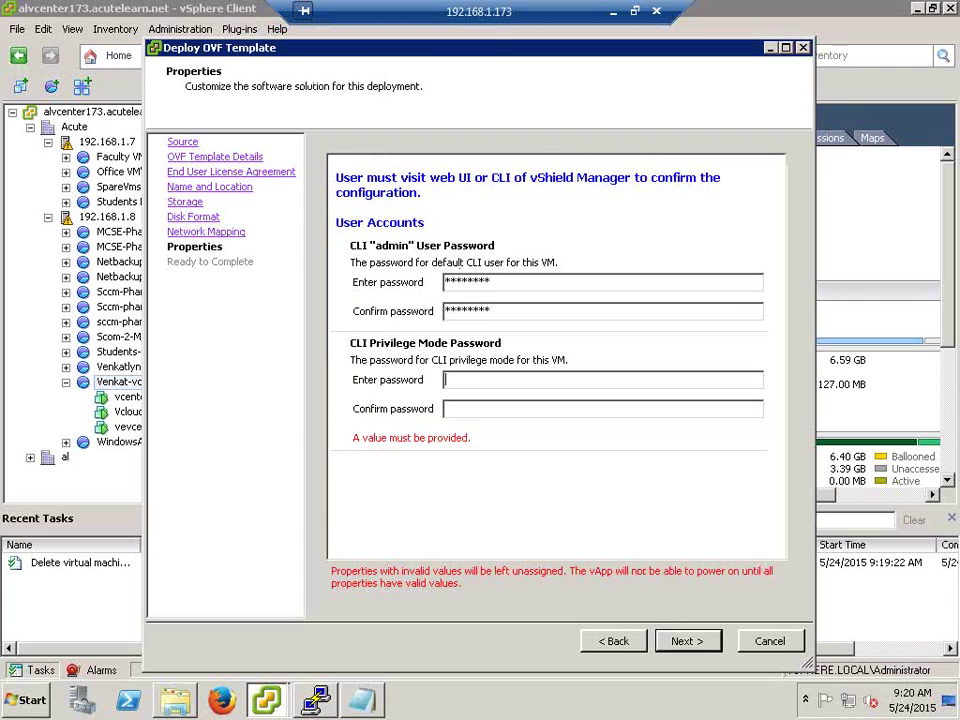
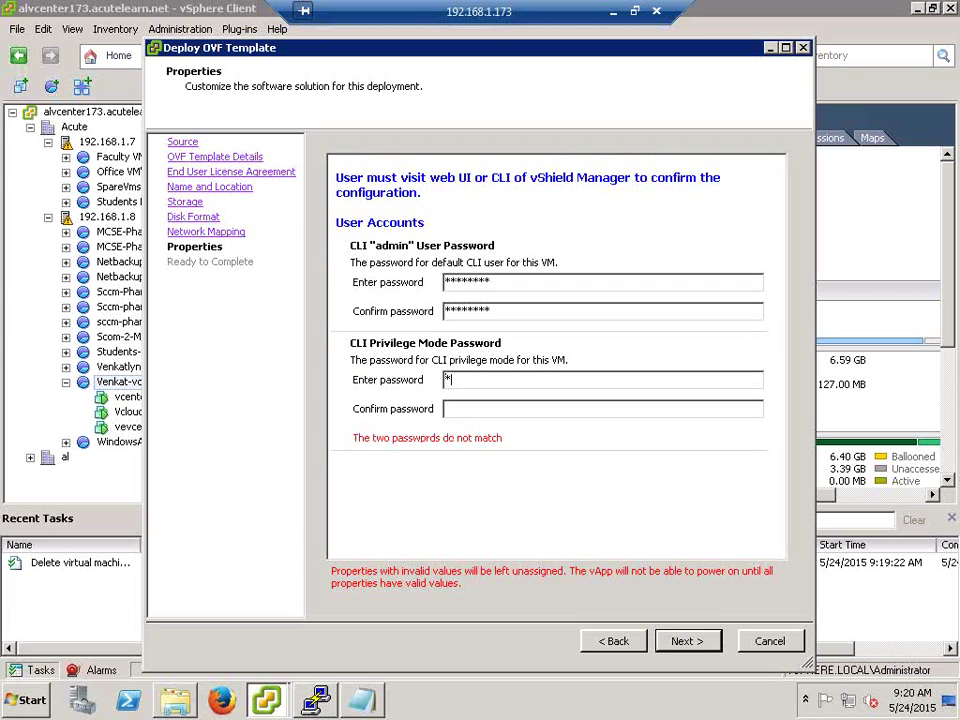
key(Tab)
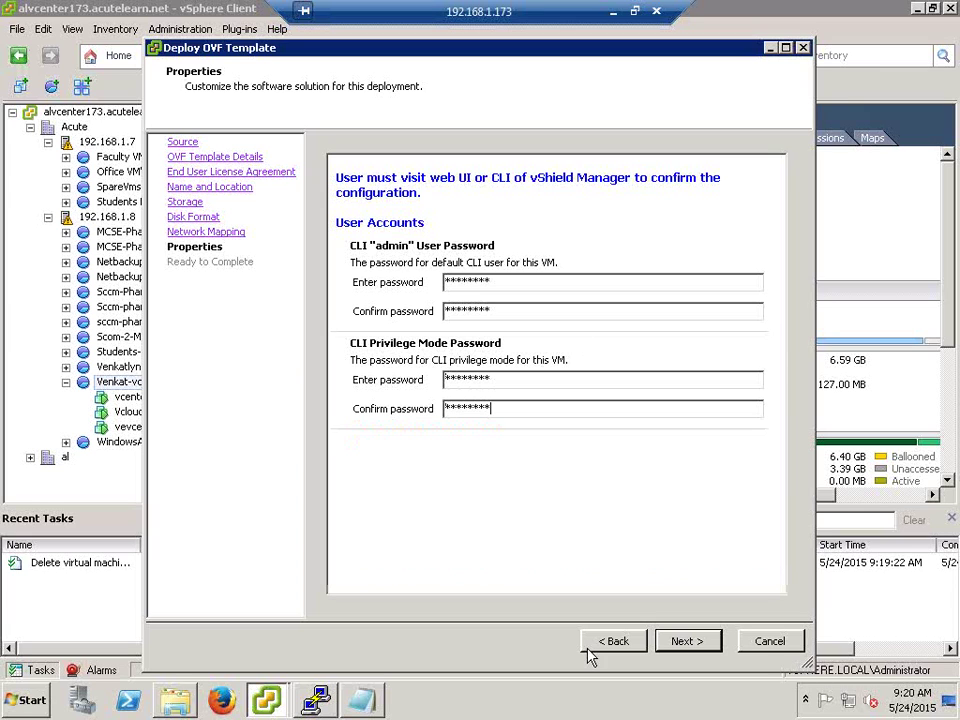
click(361, 700)
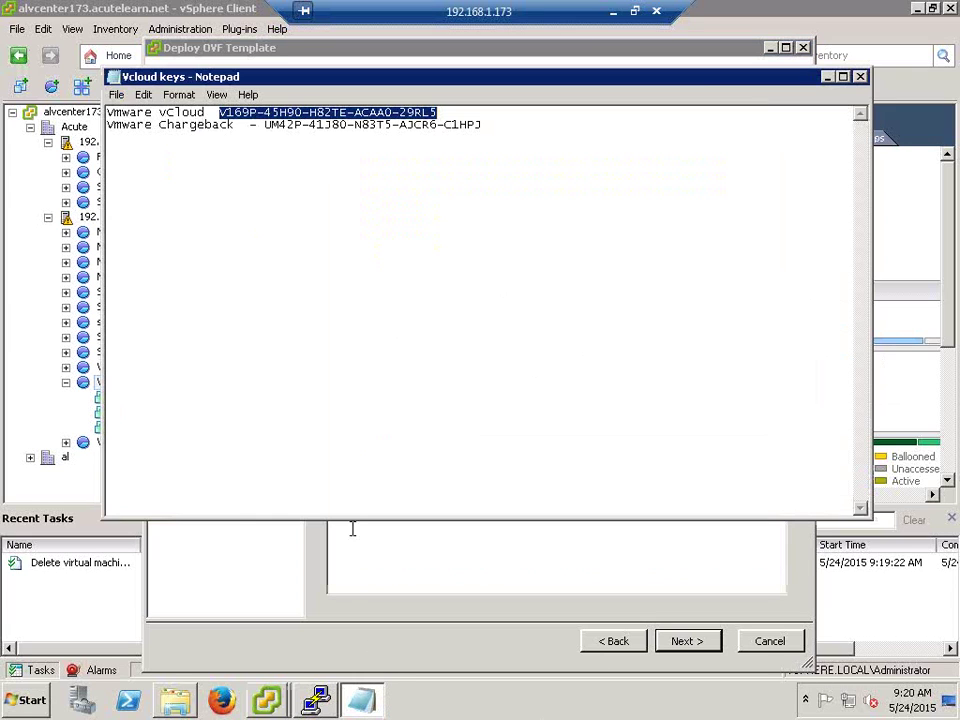
- Under 'set the password' in Step8, add an indented note: 'admin is the user account to login to vshiled application'
click(860, 77)
click(612, 11)
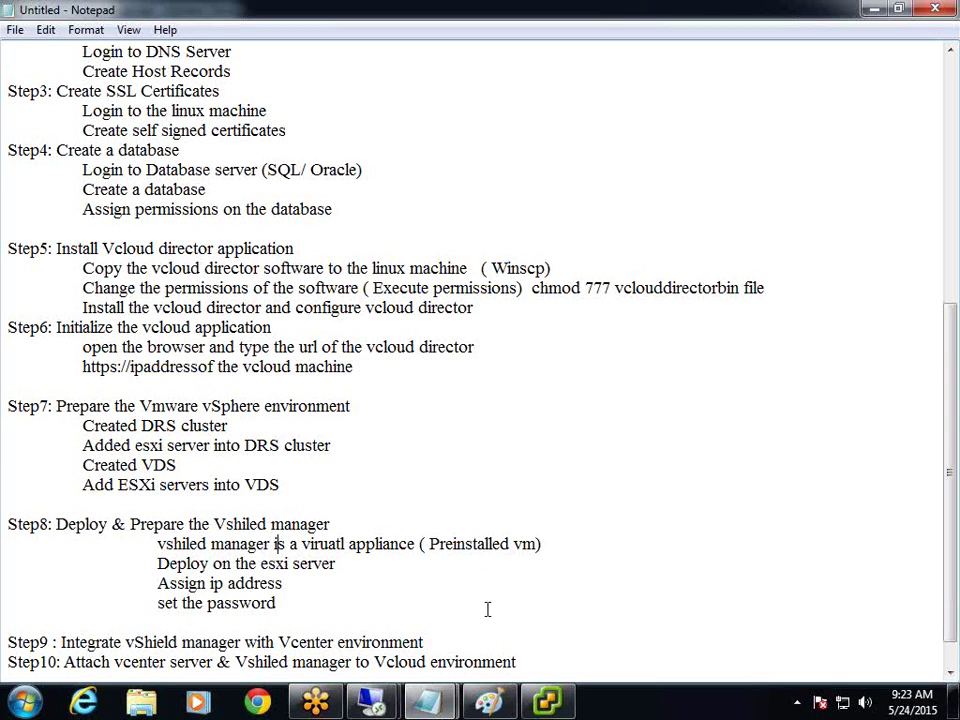
click(355, 603)
key(Return)
key(Tab)
key(Tab)
text(admi)
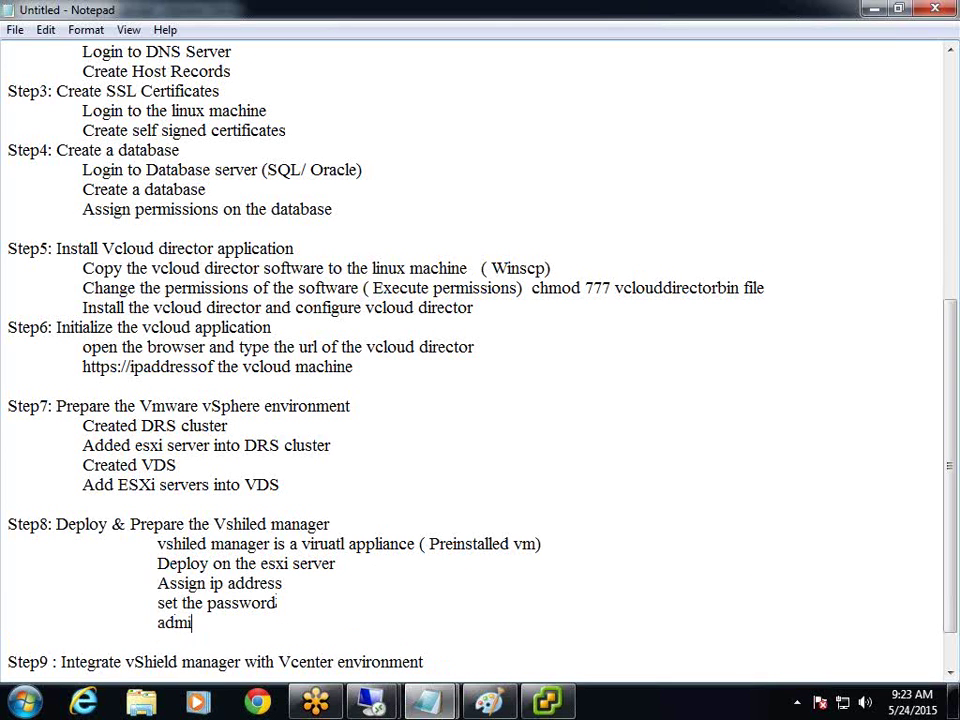
text(n is the user a)
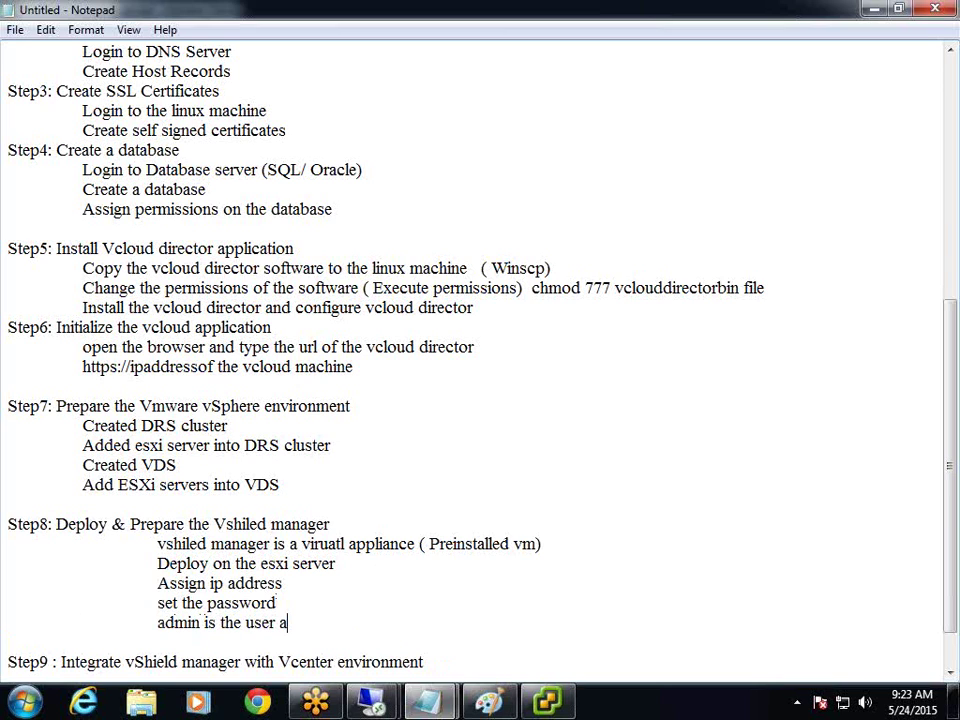
text(ccount to login to)
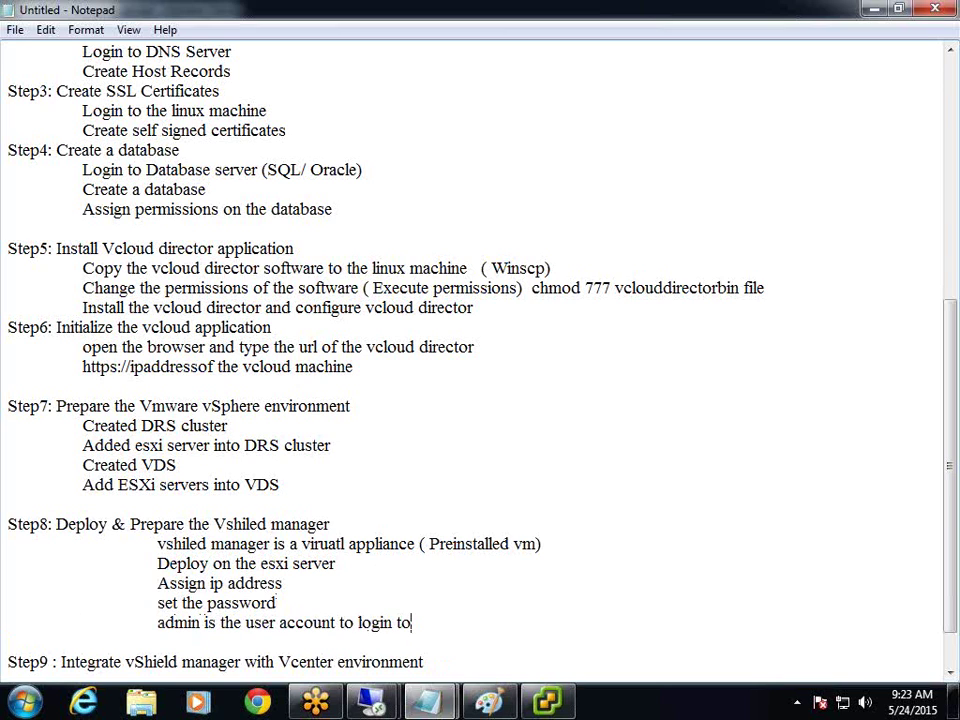
text( vshiled applicatin)
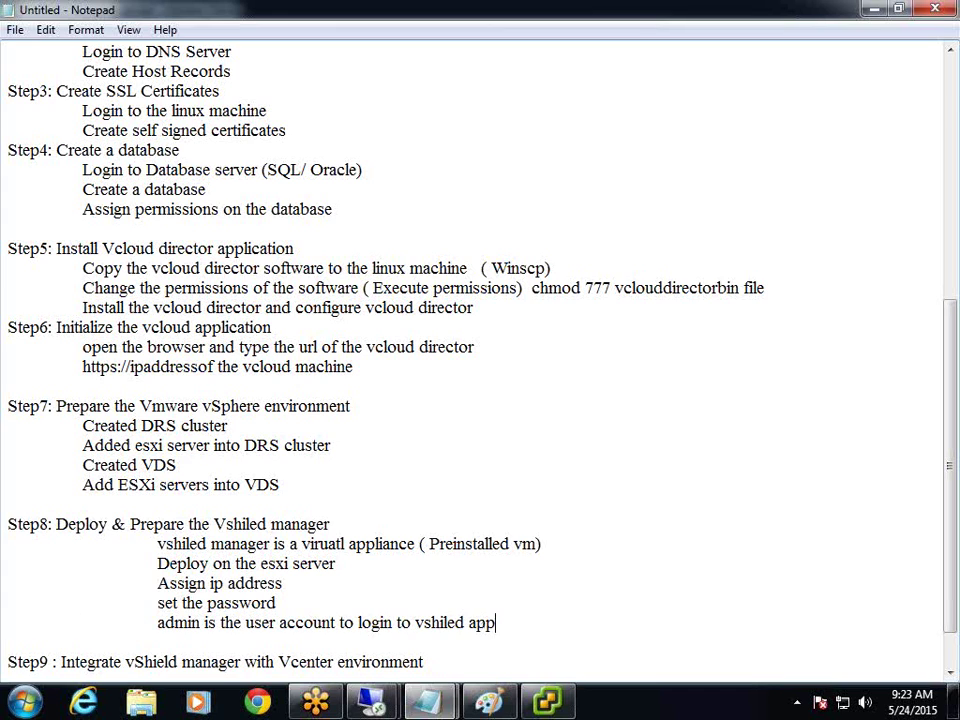
key(BackSpace)
text(on)
- Return to the 192.168.1.173 session, review the Ready to Complete summary, and finish deploying vShield Manager2.13
click(559, 708)
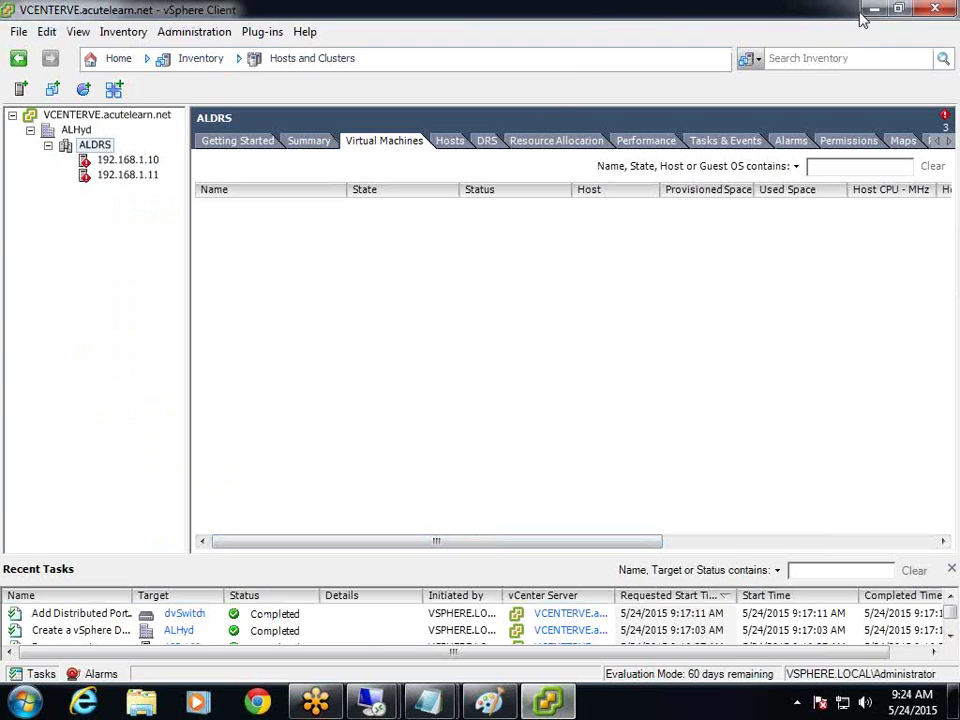
click(380, 703)
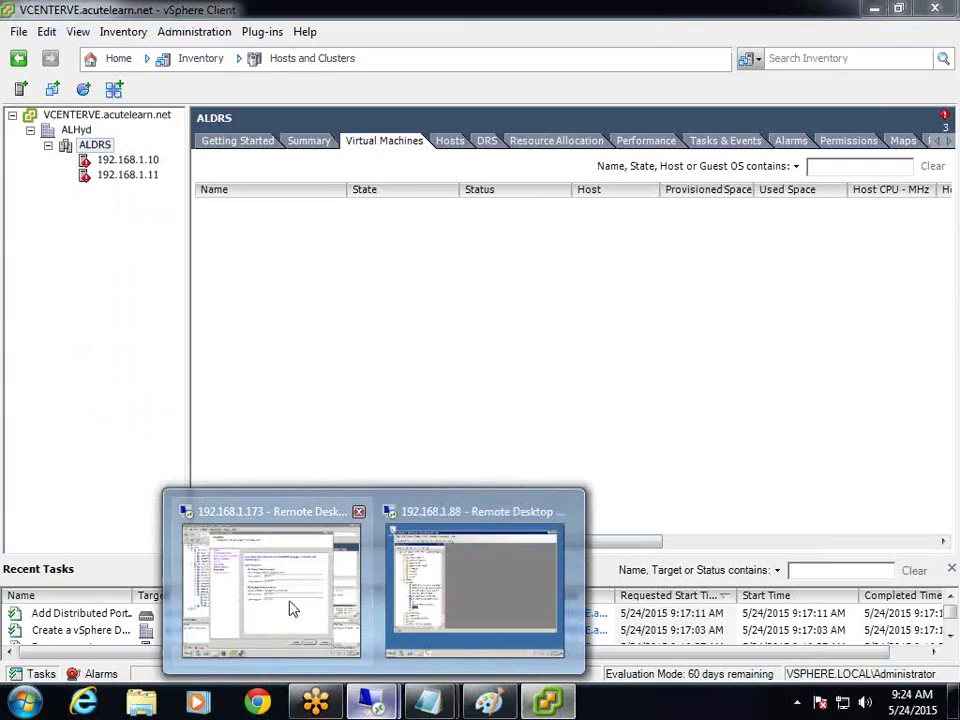
click(291, 609)
click(687, 645)
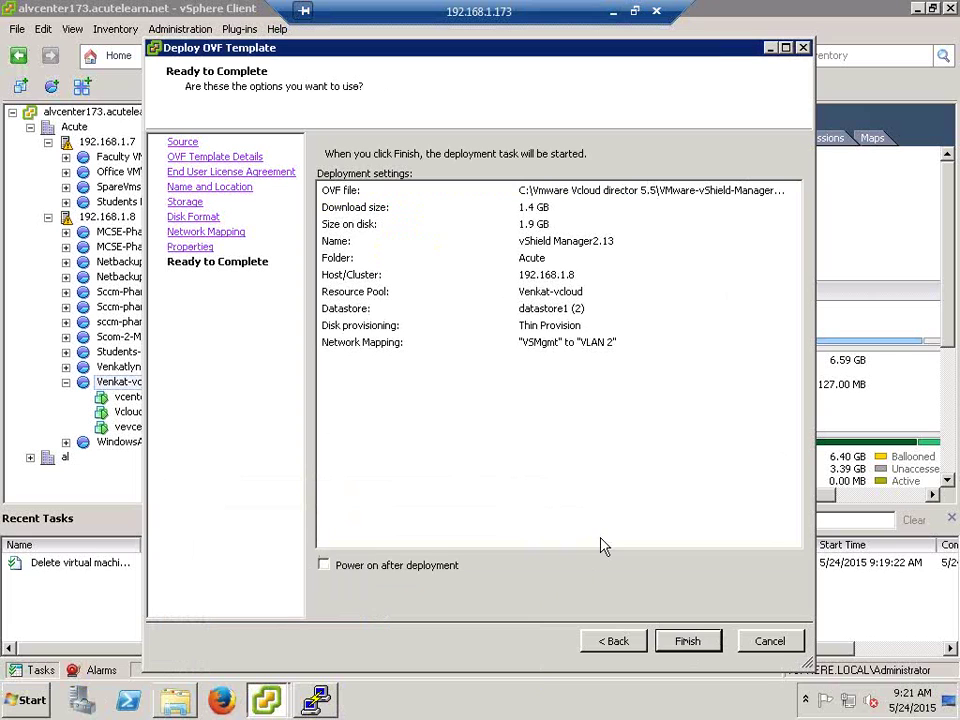
click(712, 641)
drag(118, 32, 270, 112)
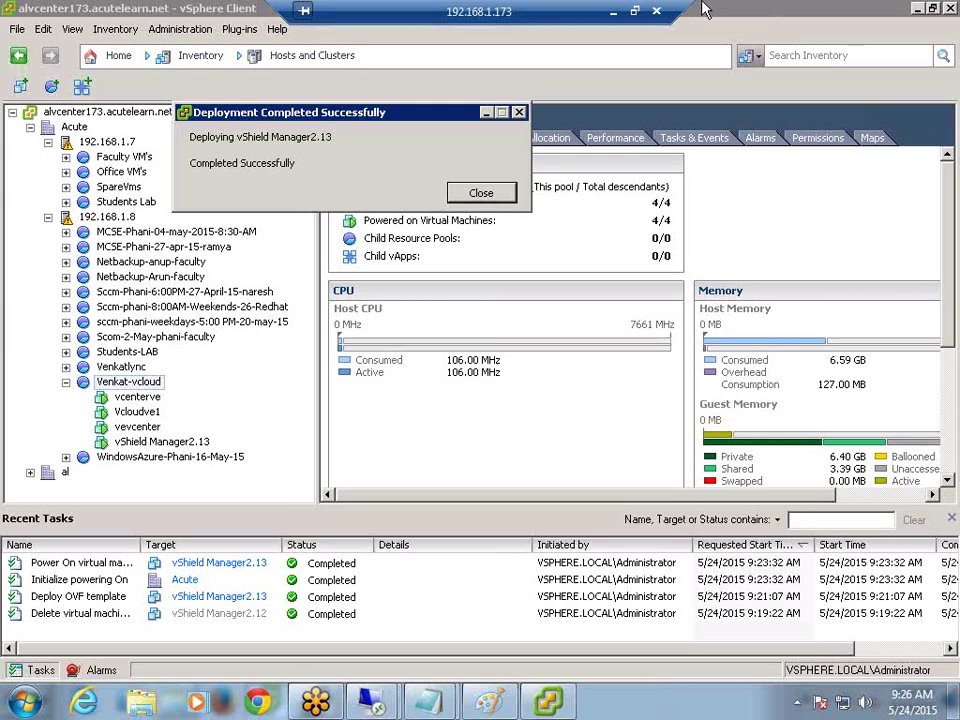
- Dismiss the deployment-completed notice and open vShield Manager2.13's console from the inventory
click(481, 193)
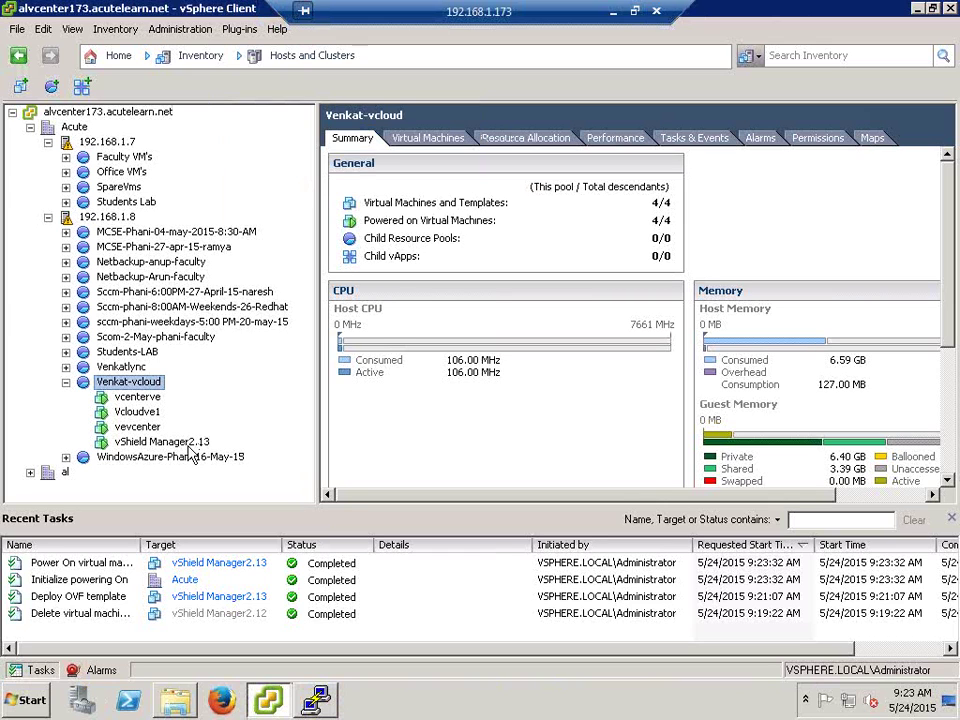
click(198, 445)
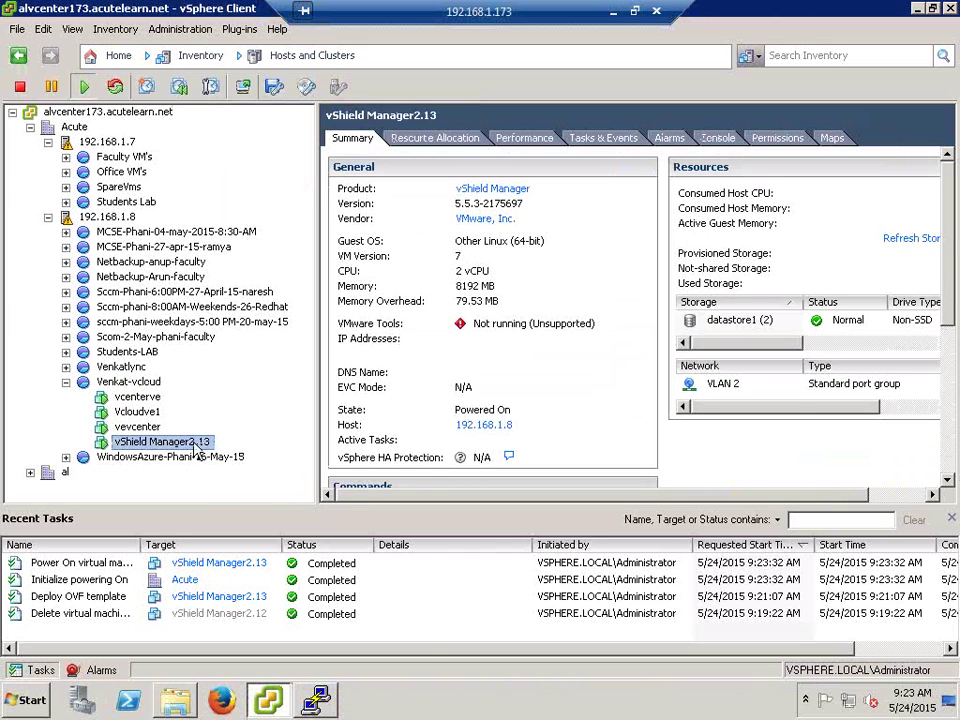
right_click(196, 450)
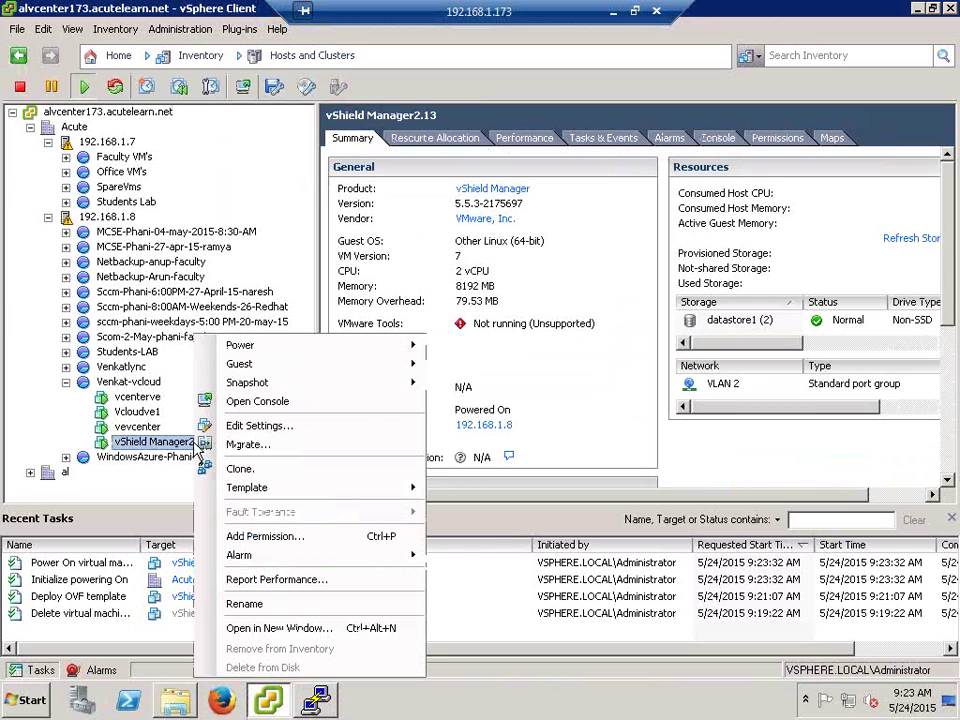
click(287, 410)
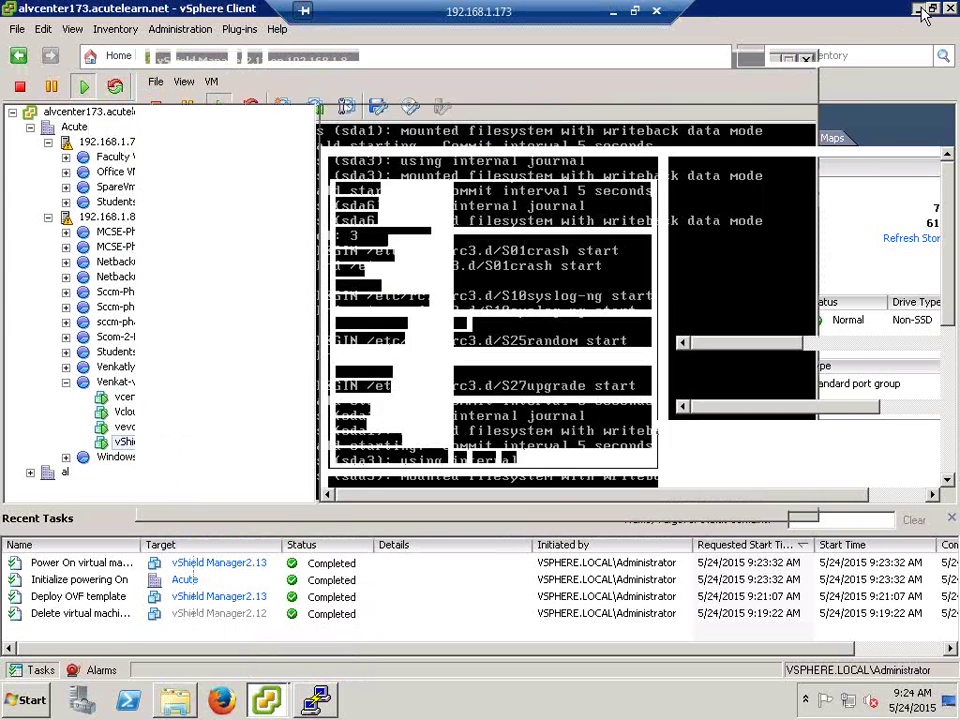
- Minimize vSphere Client and close the Vmware Vcloud director 5.5 folder window
click(919, 10)
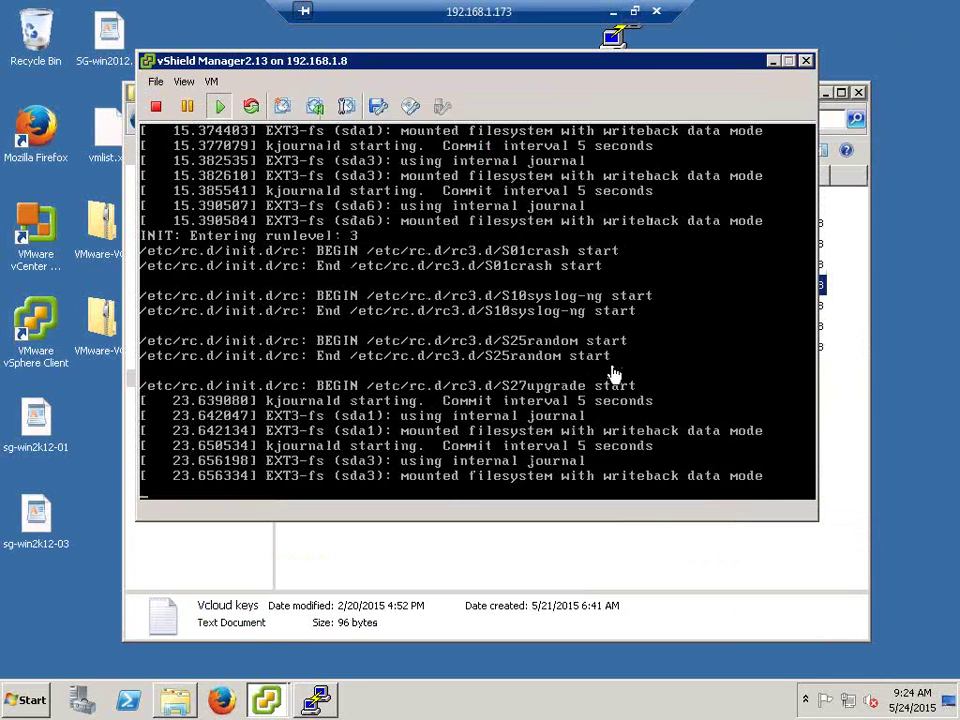
click(864, 349)
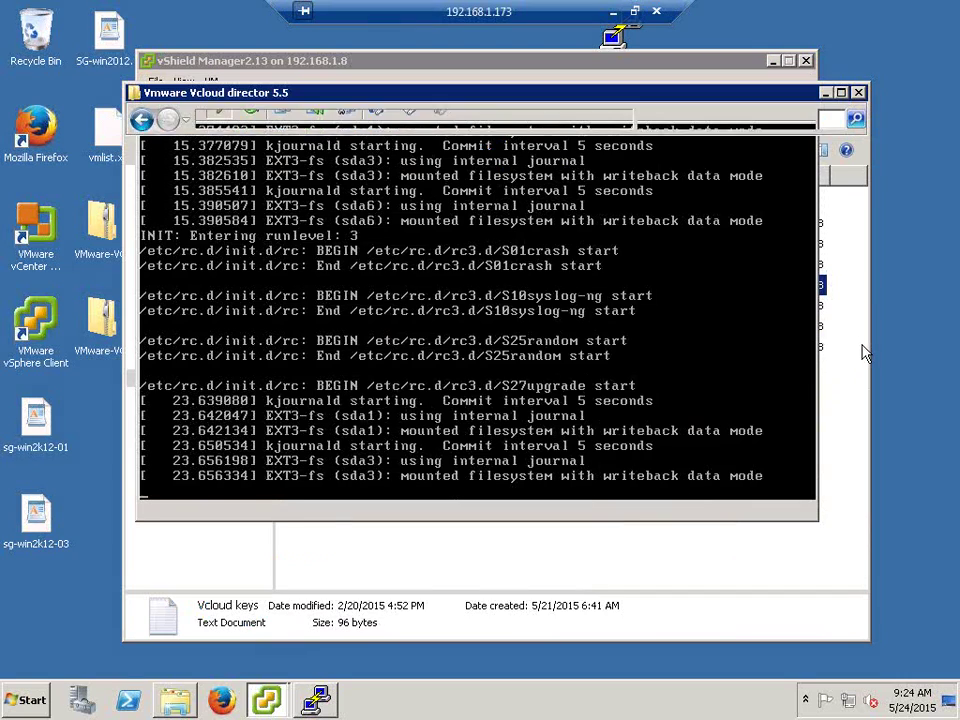
click(858, 93)
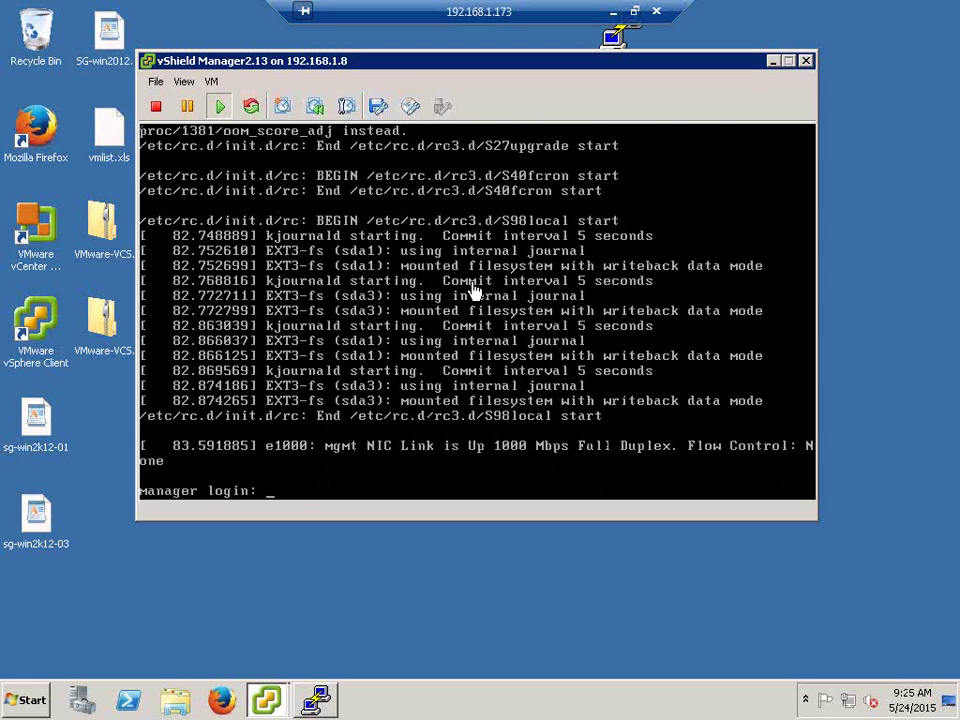
- Log in to the vShield Manager console as admin, then release the mouse with Ctrl+Alt
click(475, 290)
text(admin)
key(Return)
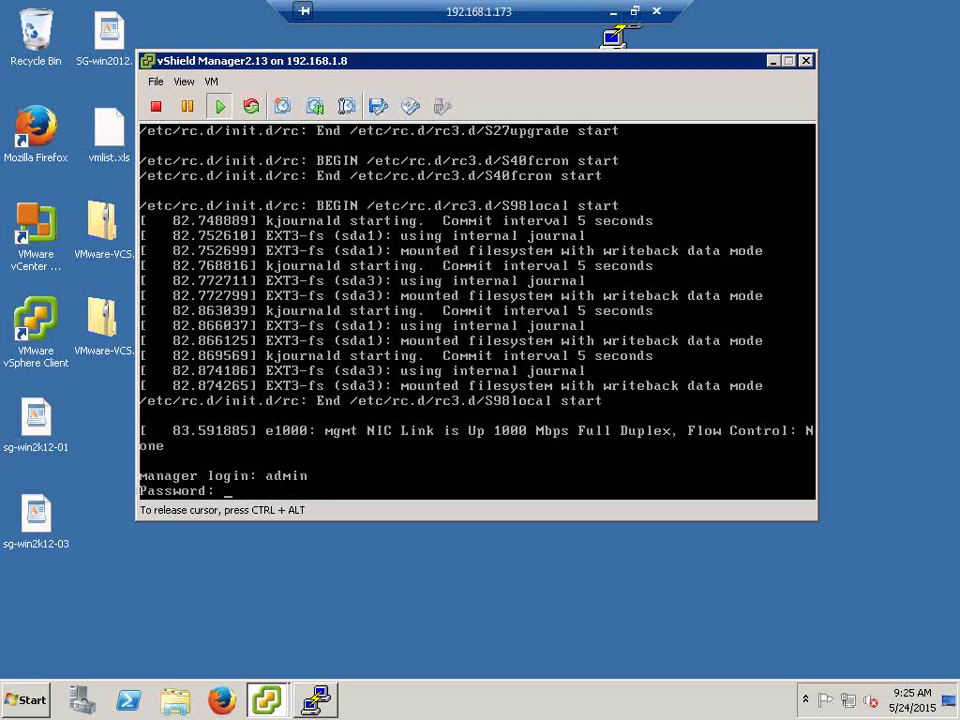
key(Return)
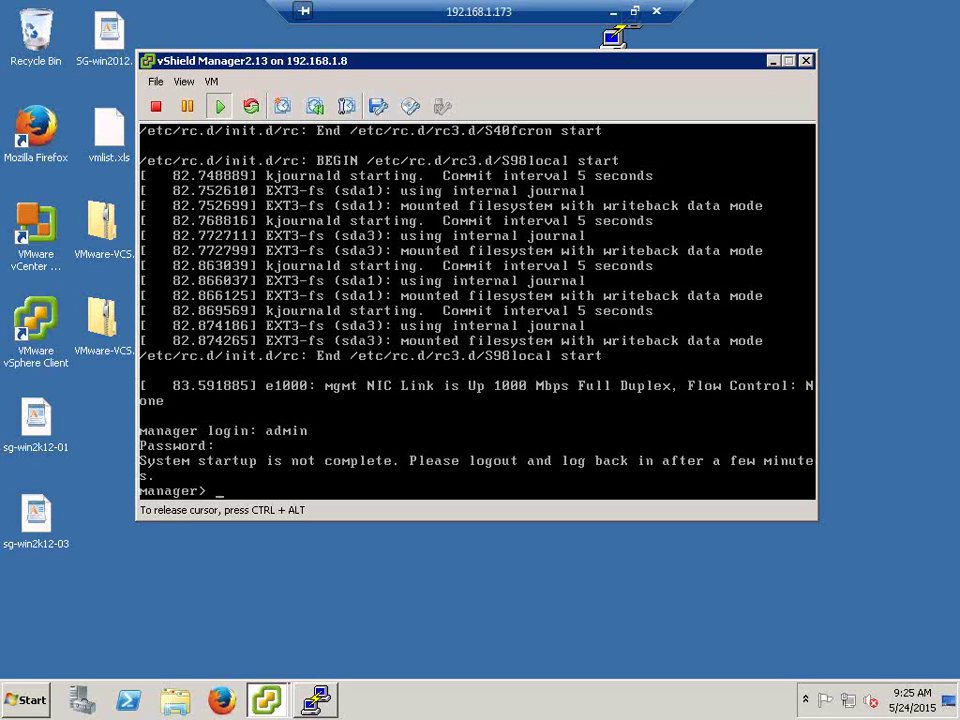
key(ctrl+alt)
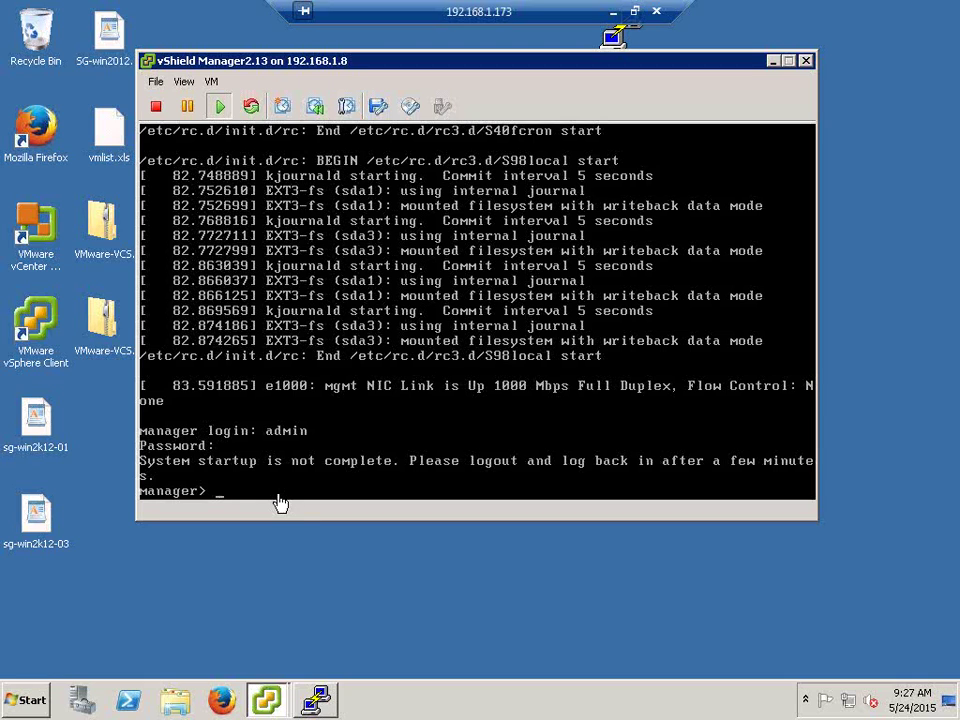
- Log out of the current vShield Manager console session with logout and exit
click(279, 495)
text(logout)
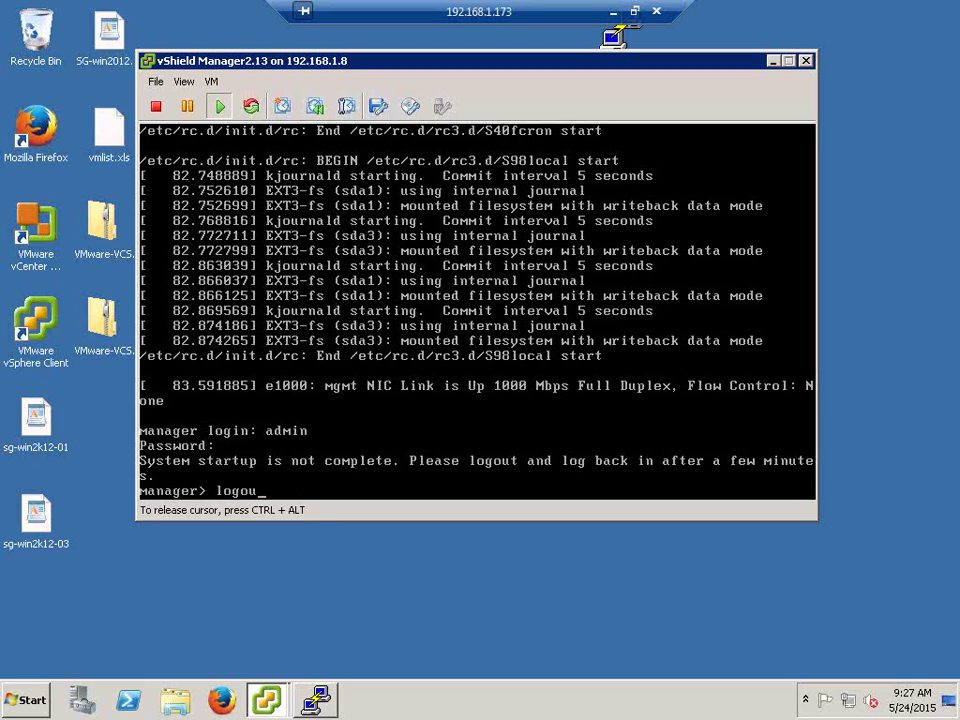
key(Return)
text(exit)
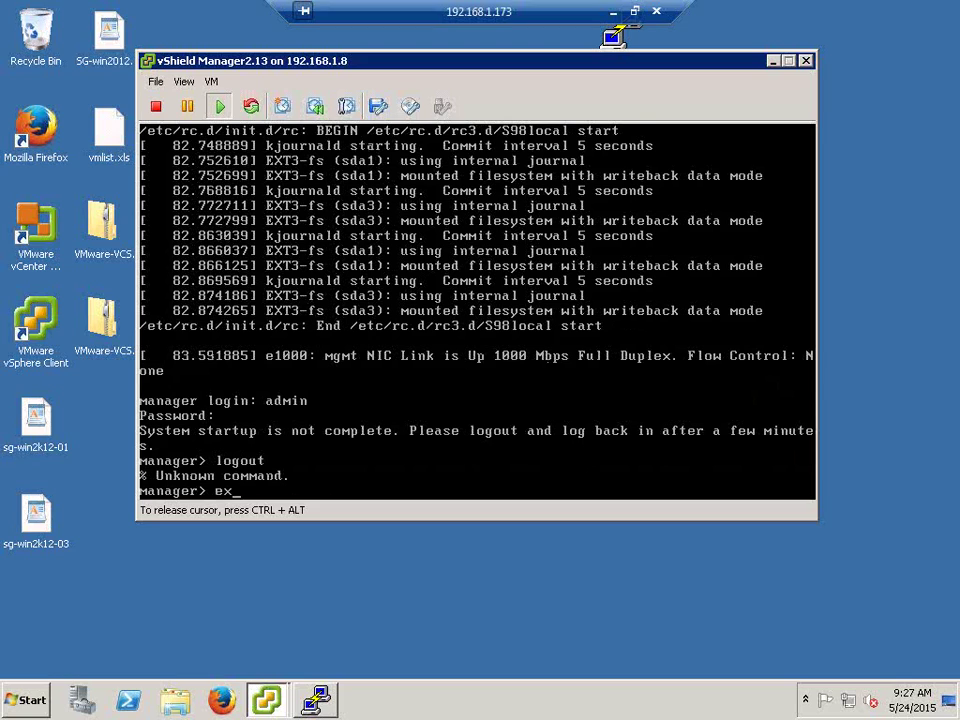
key(Return)
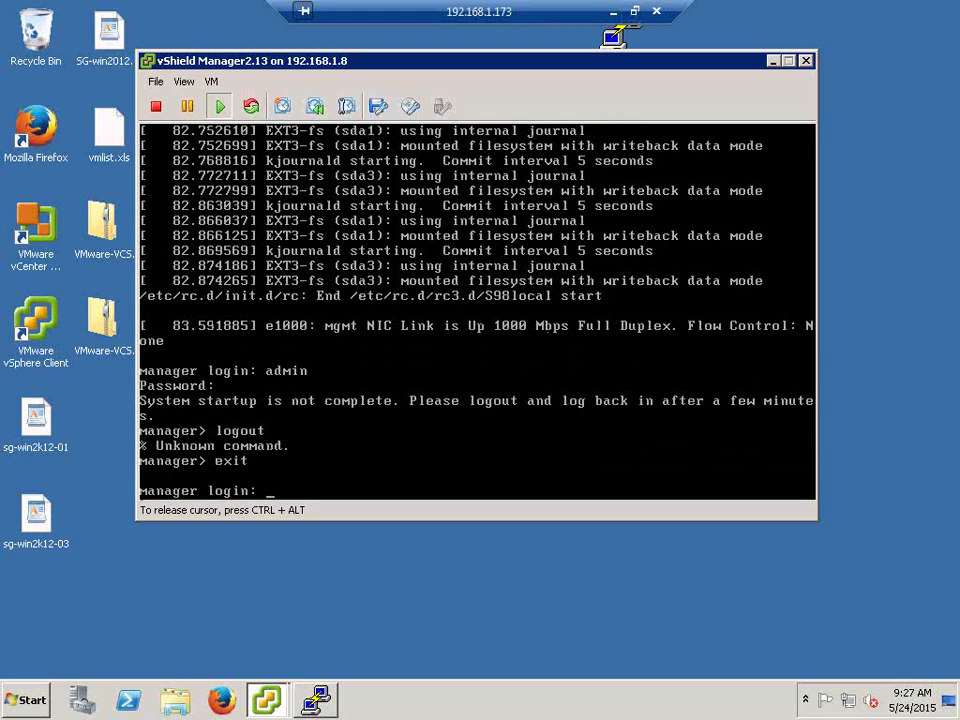
- Log back in as admin, enter privileged mode with enable, then exit to the login prompt
text(admin)
key(Return)
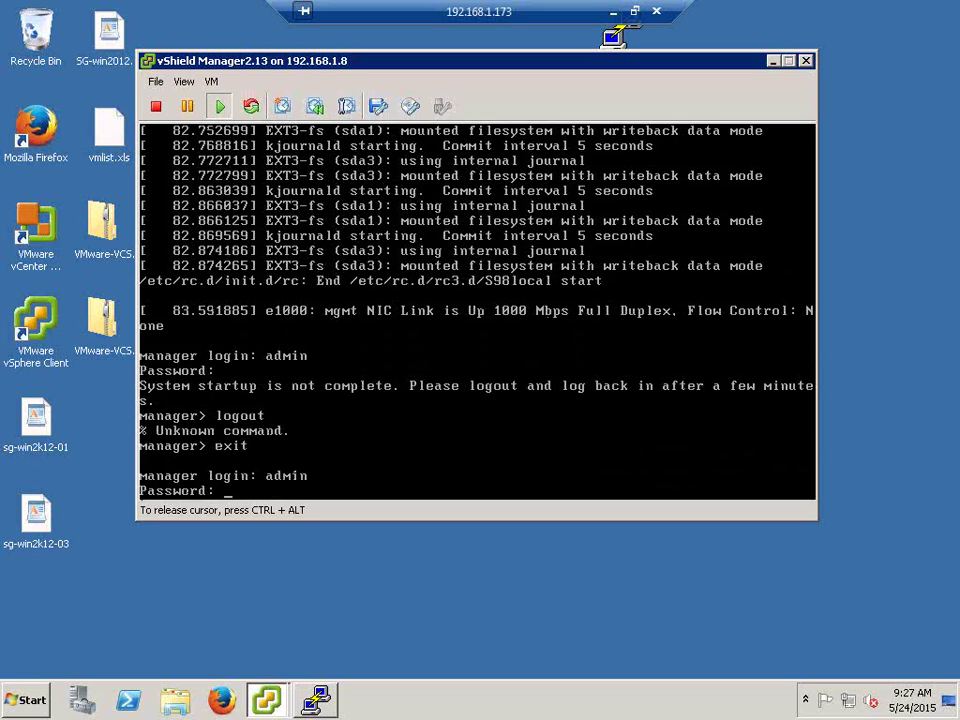
key(Return)
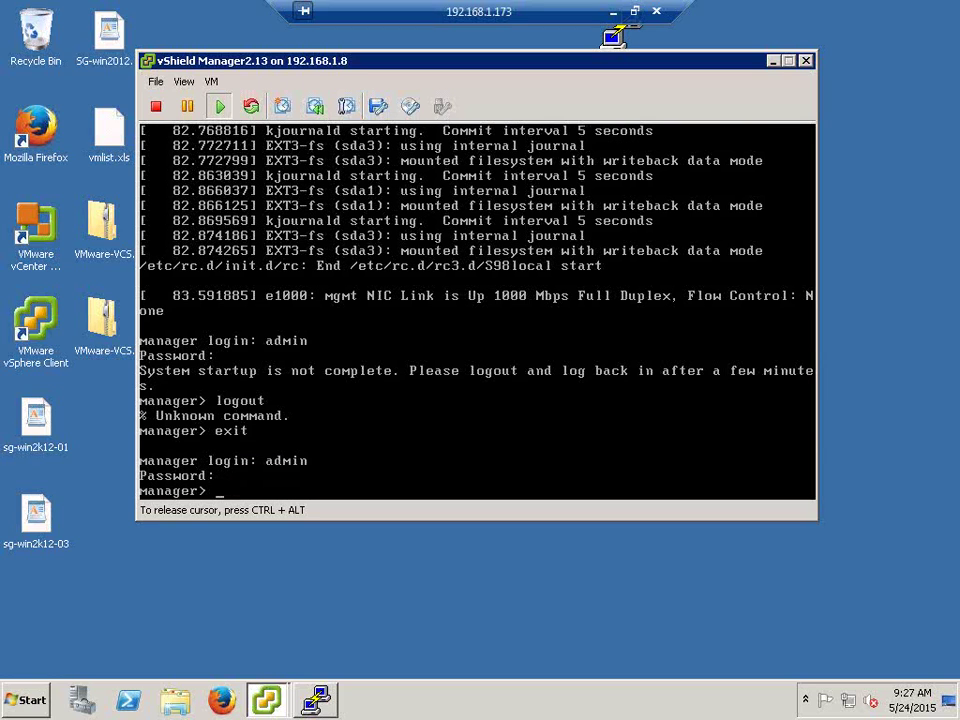
key(Return)
text(?)
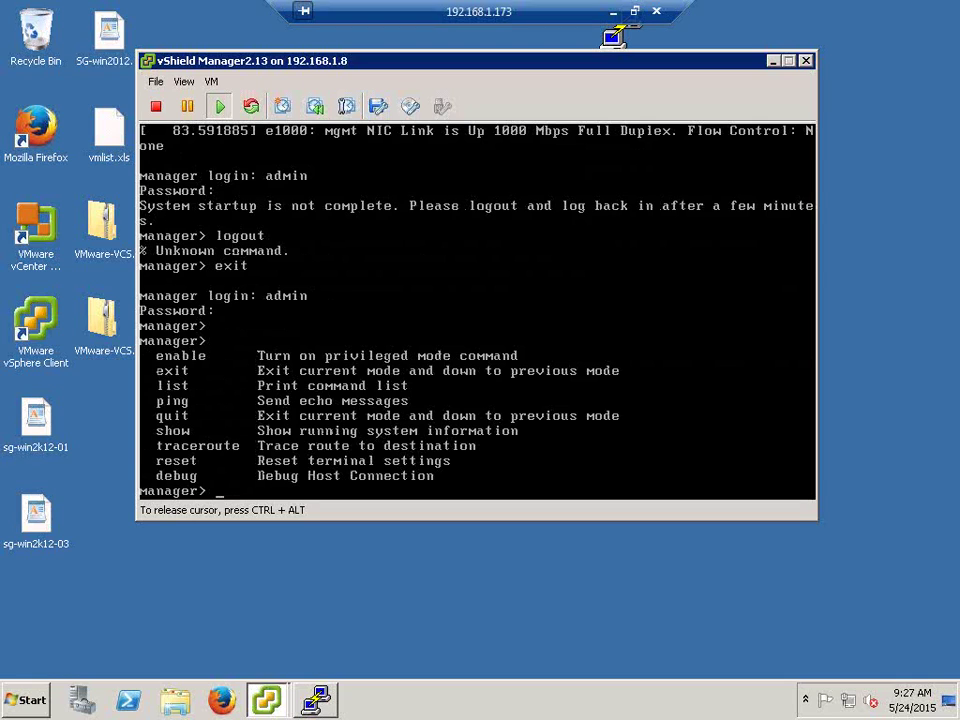
text(enable)
key(Return)
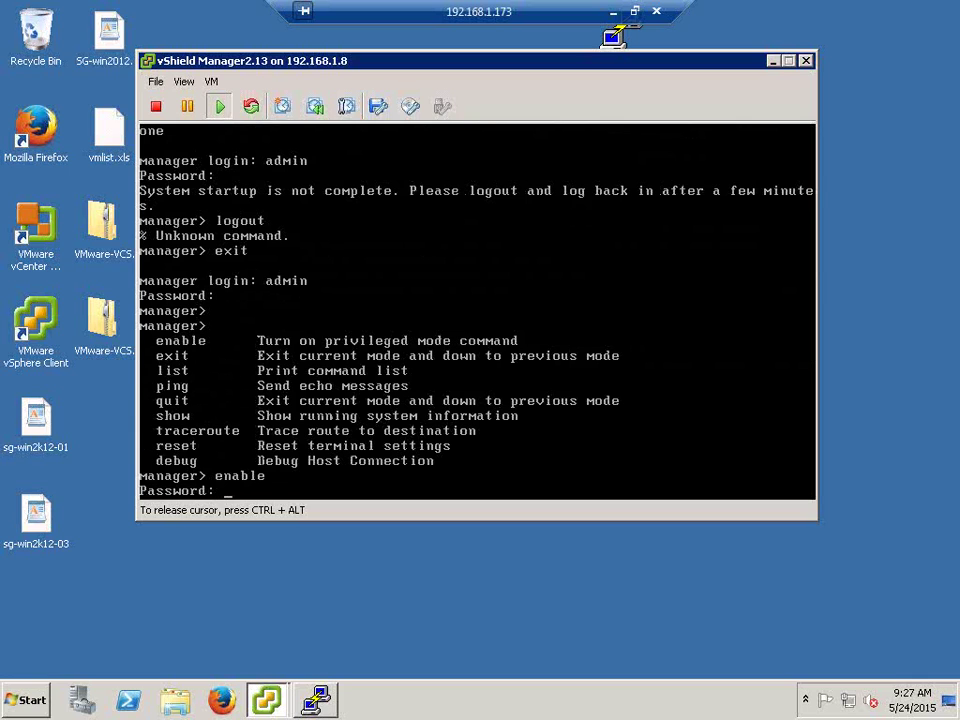
key(Return)
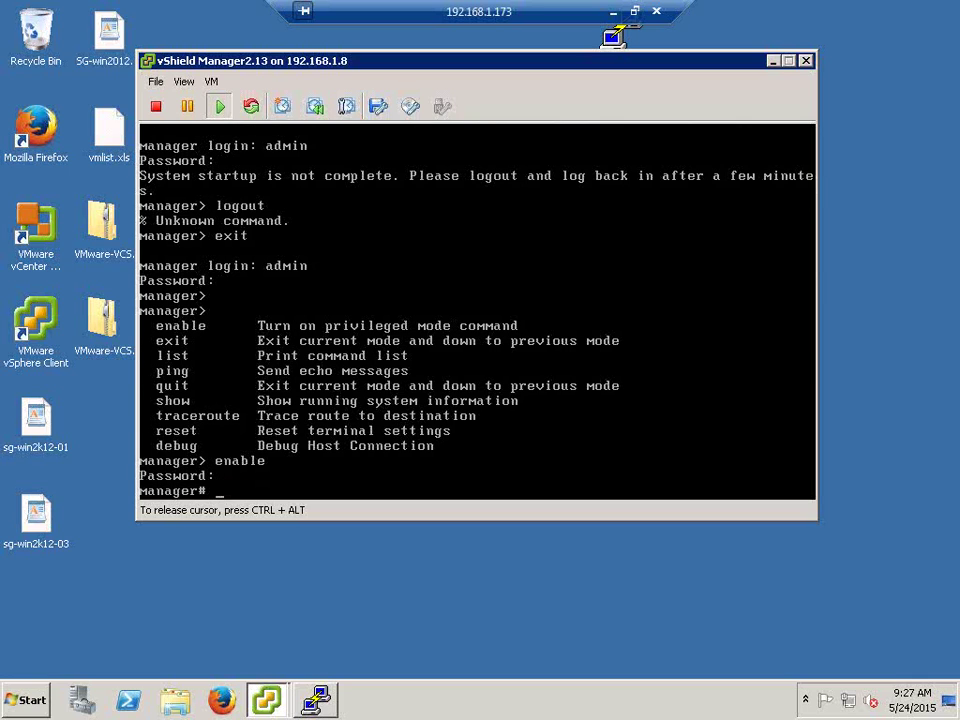
text(?)
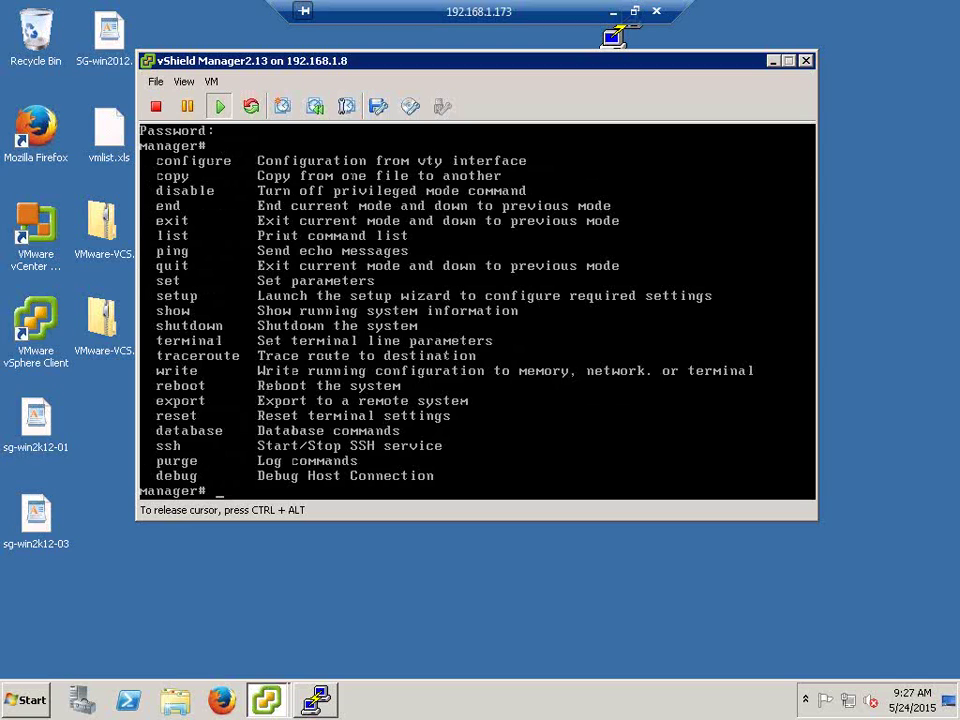
text(exit)
key(Return)
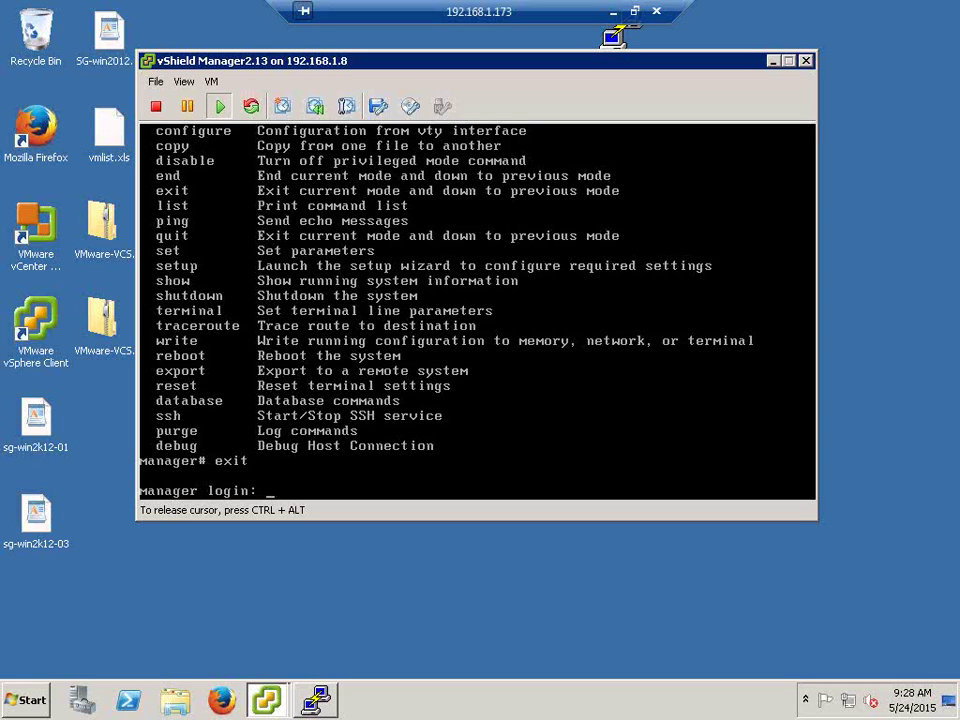
- Log in as admin, enter enable mode, and list the privileged-mode commands with ?
text(admin)
key(Return)
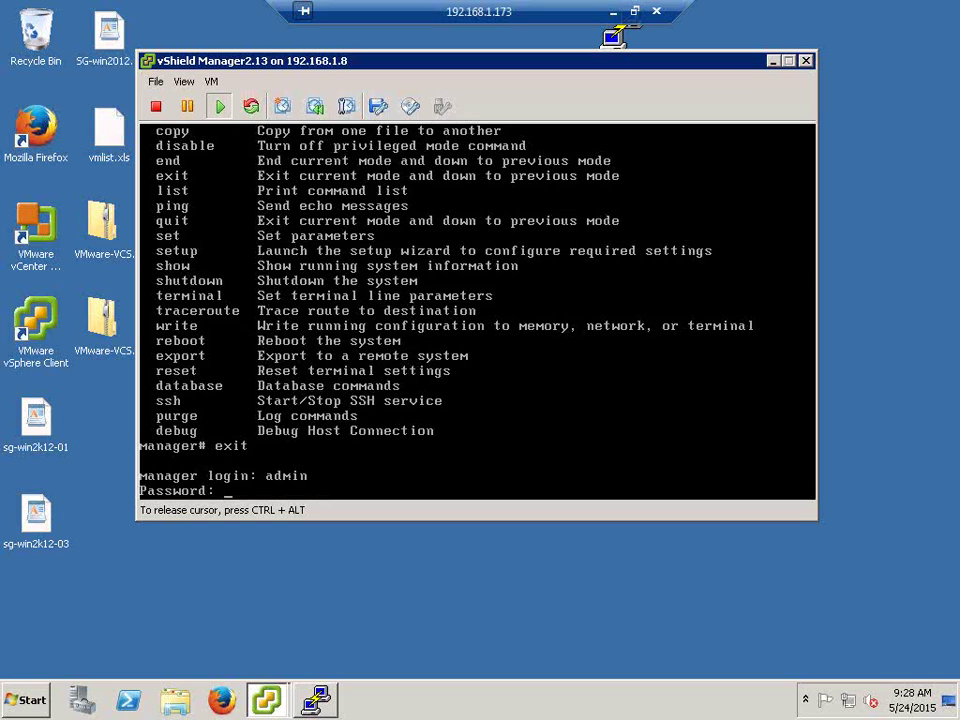
key(Return)
text(enabl)
key(BackSpace)
key(BackSpace)
key(BackSpace)
key(BackSpace)
key(BackSpace)
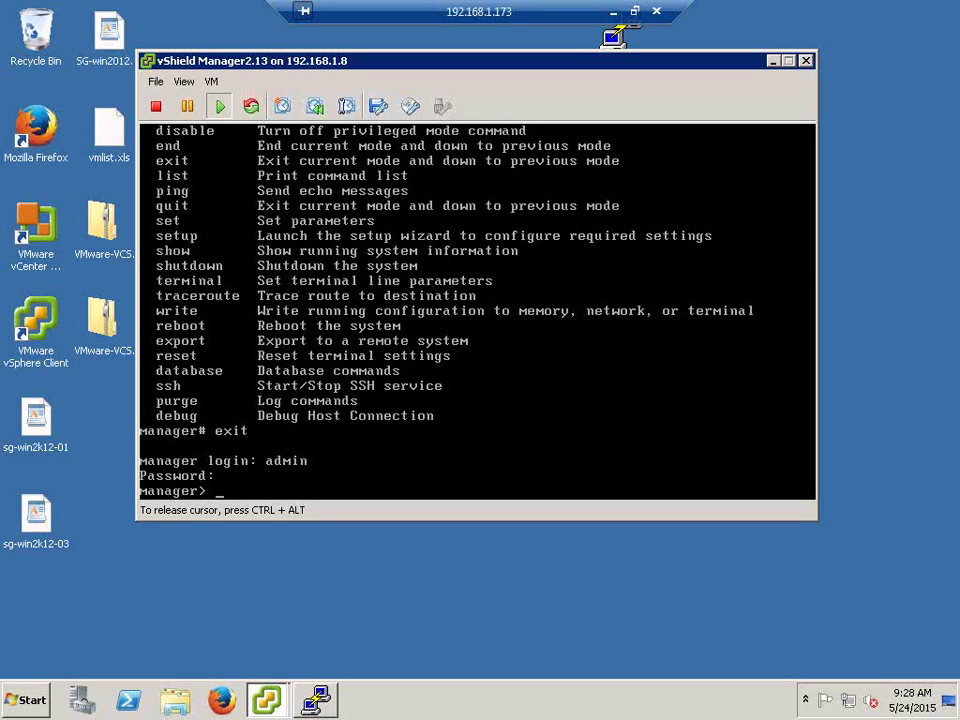
text(?)
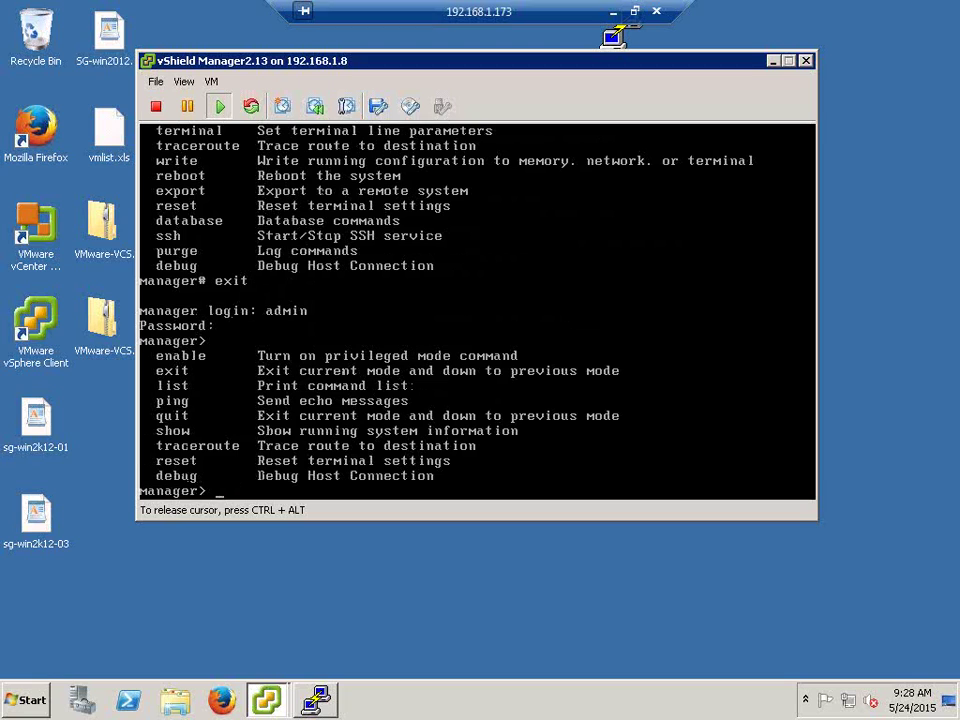
text(enable)
key(Return)
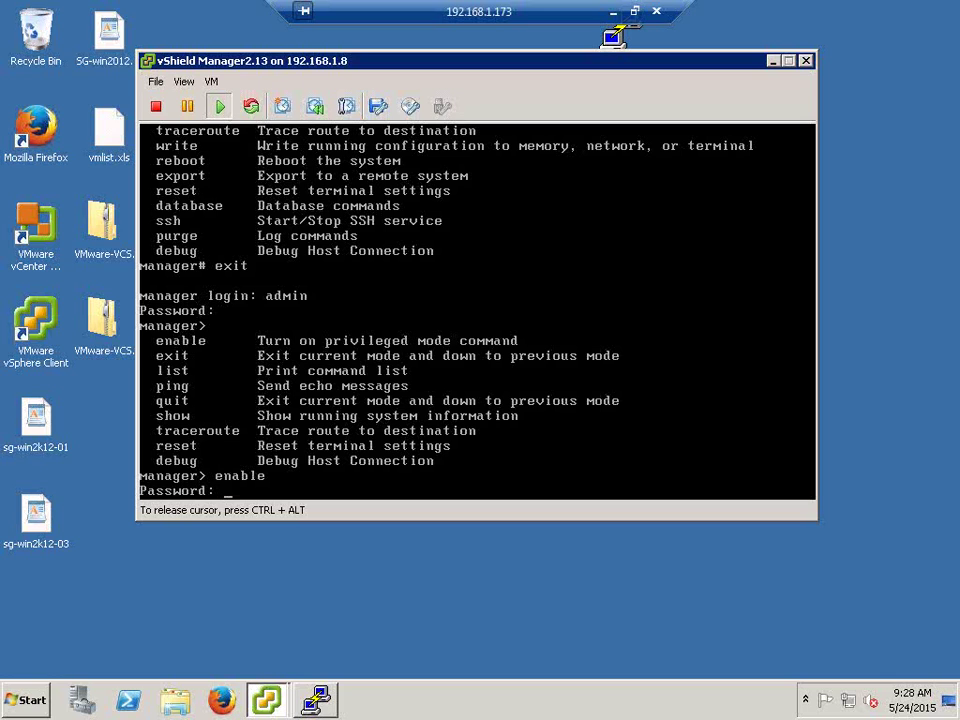
key(Return)
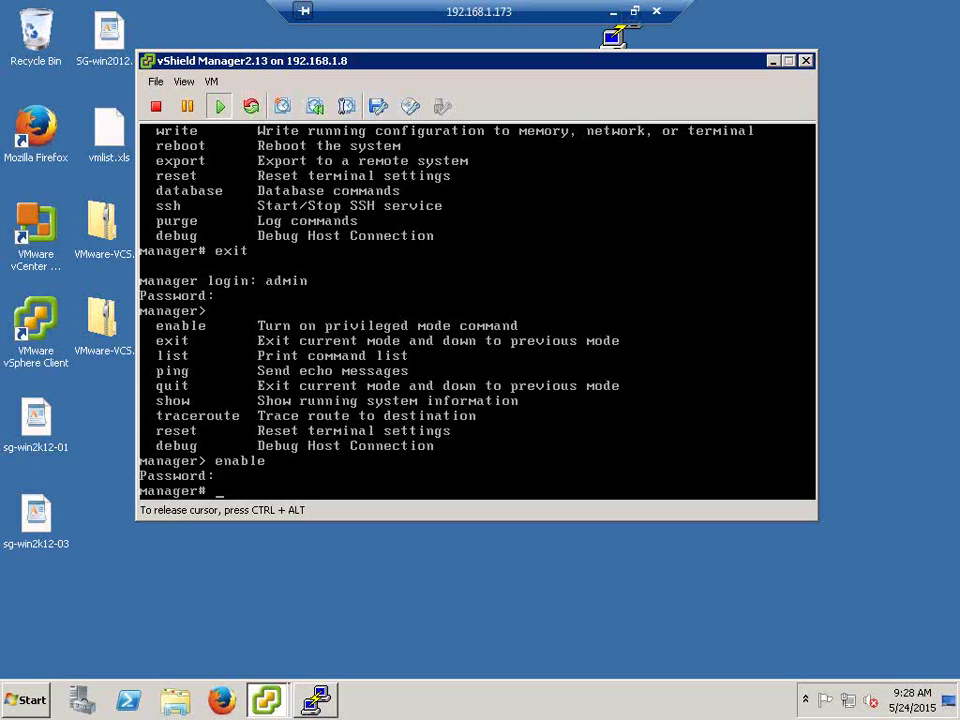
key(question)
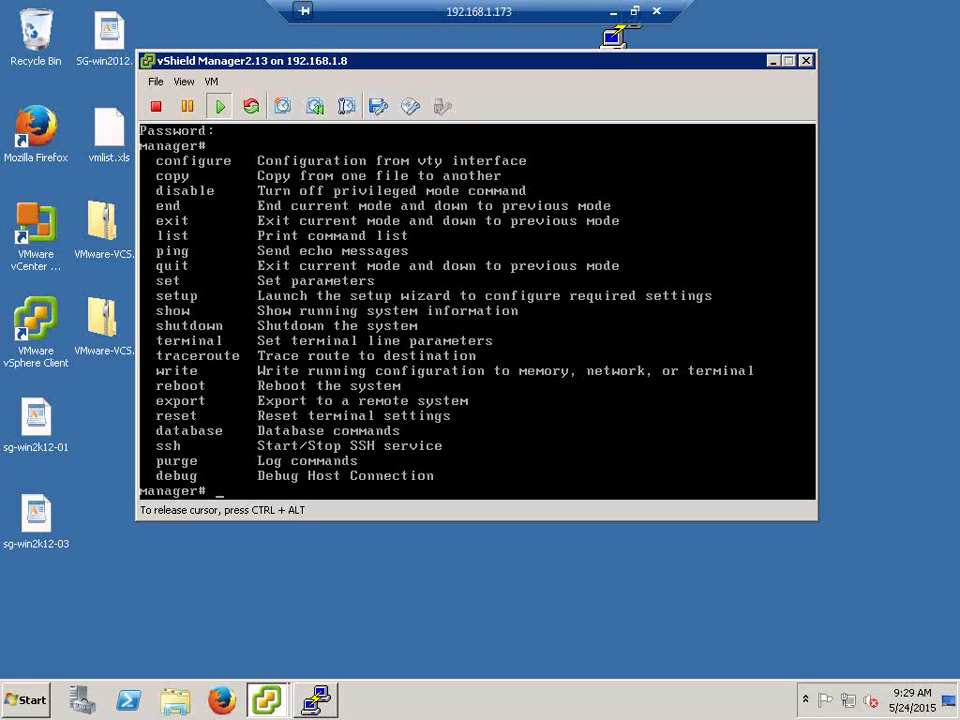
text(setup)
- Run setup and enter IP 192.168.2.13, mask 255.255.255.0, gateway 192.168.2.1
key(Return)
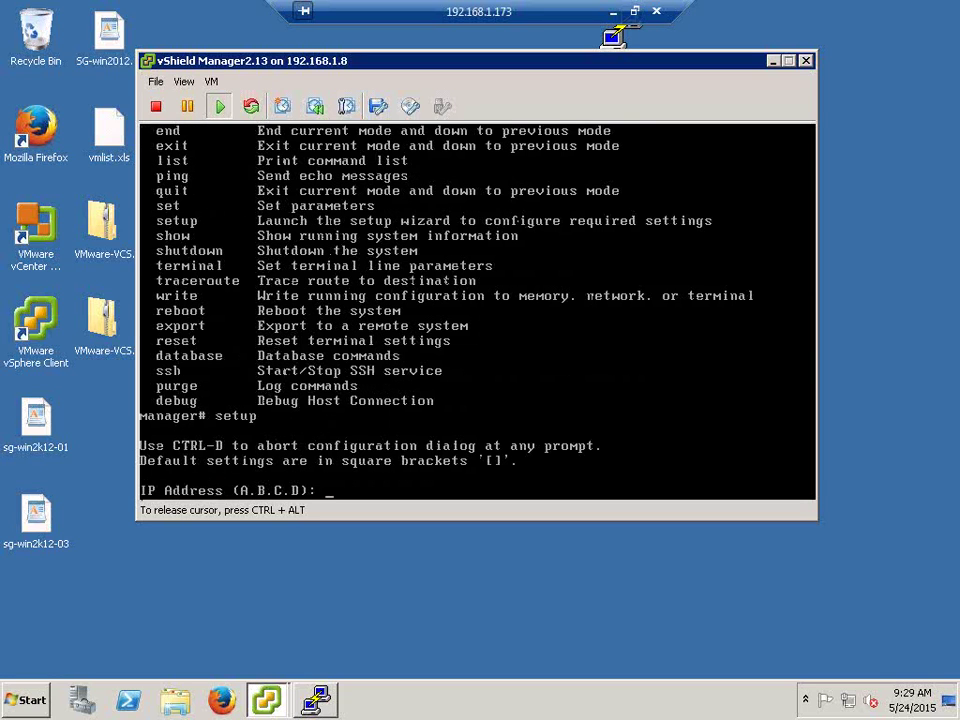
text(192.168.2.13)
key(Return)
text(255.255.255.0)
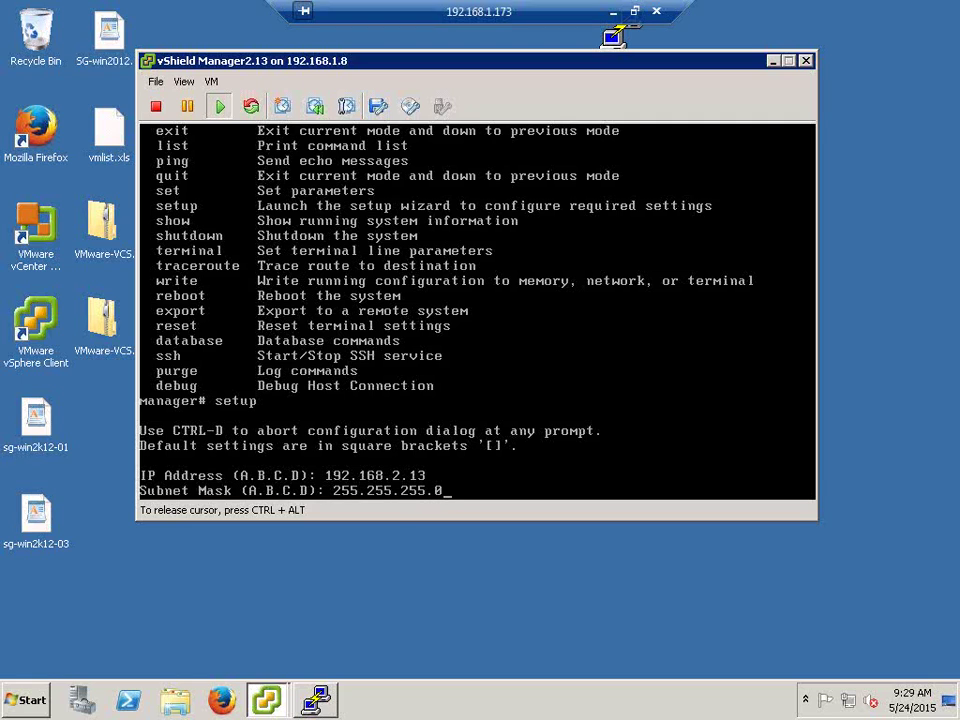
key(Return)
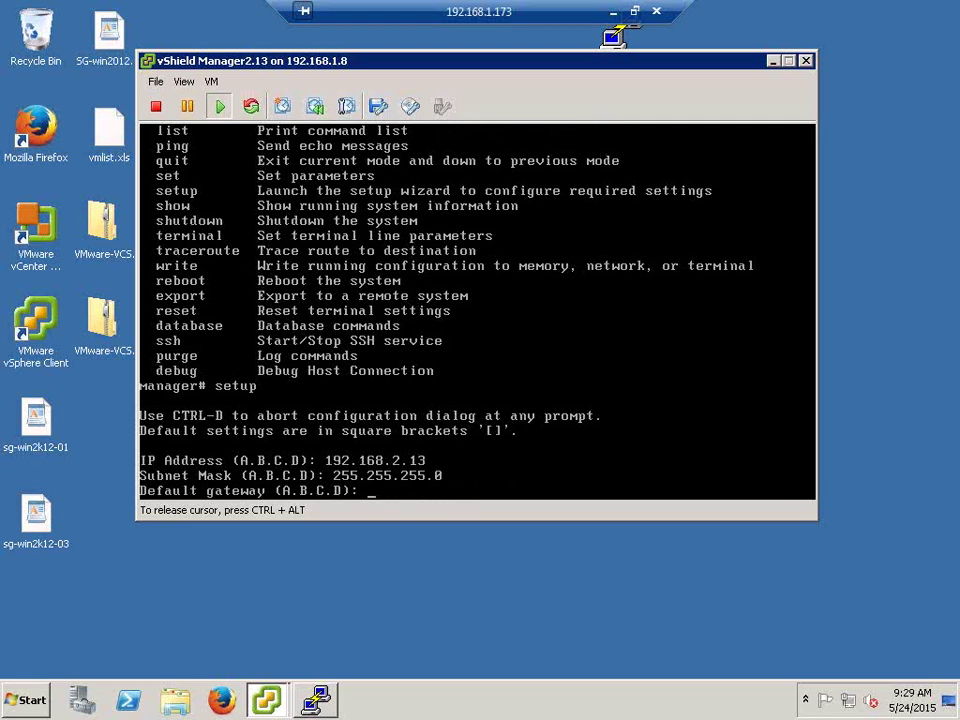
text(192.168.2.1)
key(Return)
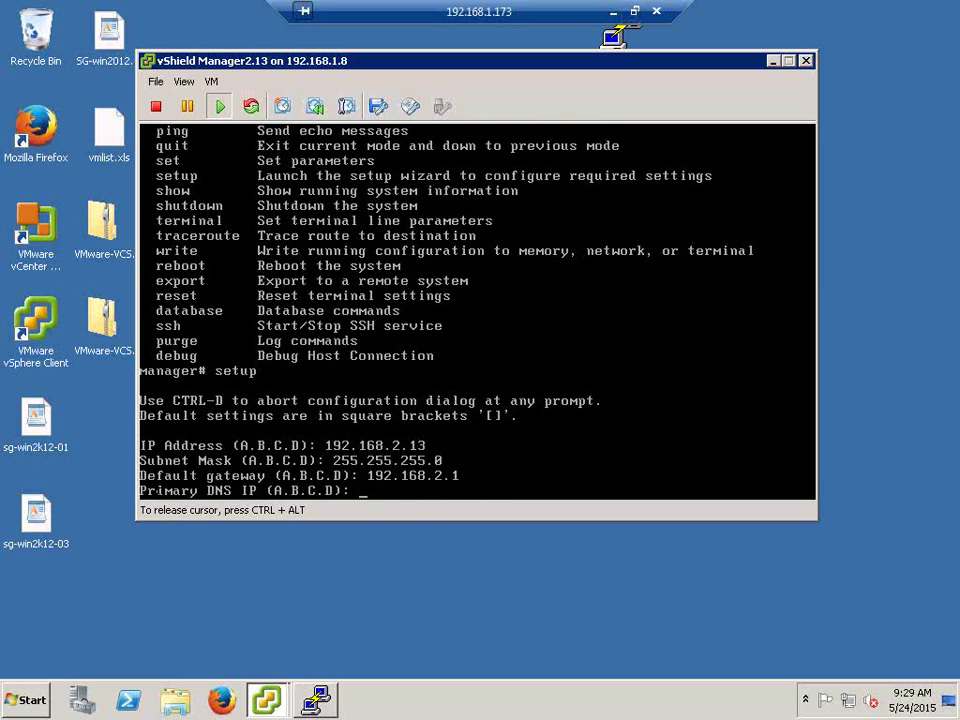
- Set primary DNS 192.168.1.2, no secondary DNS, search domain acutelearn.net, and answer y to save
text(192.168.1.2)
key(Return)
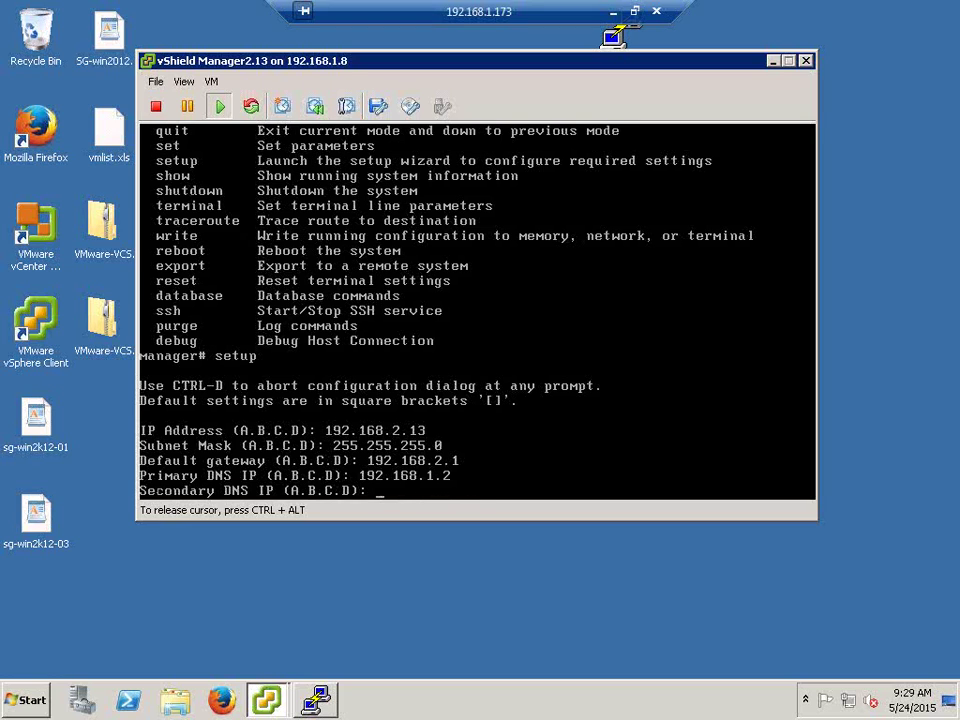
key(Return)
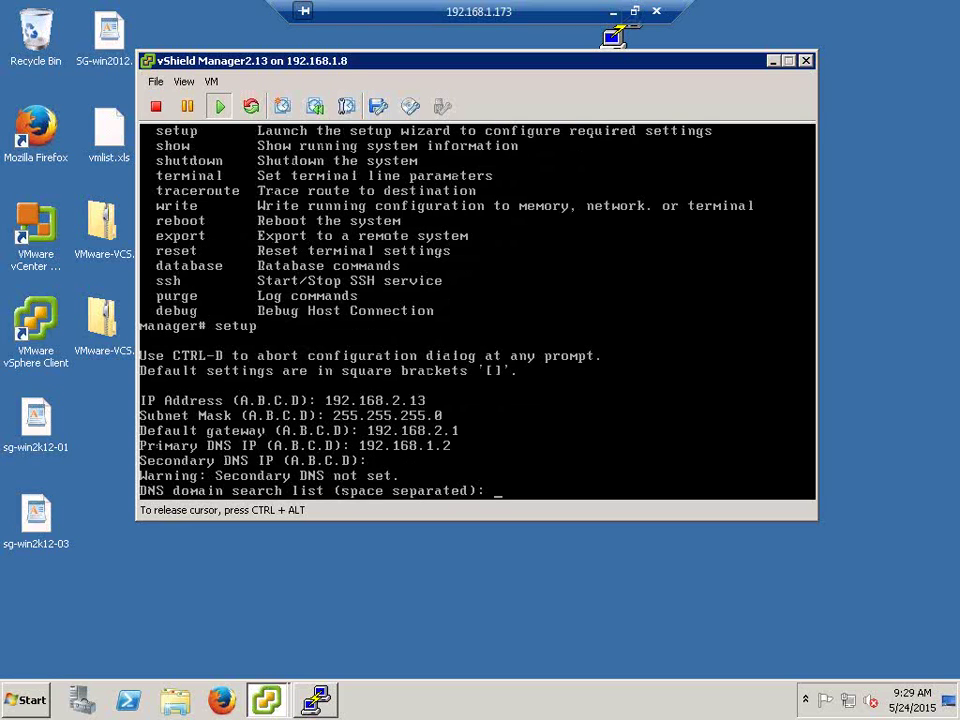
text(acutelearn.net)
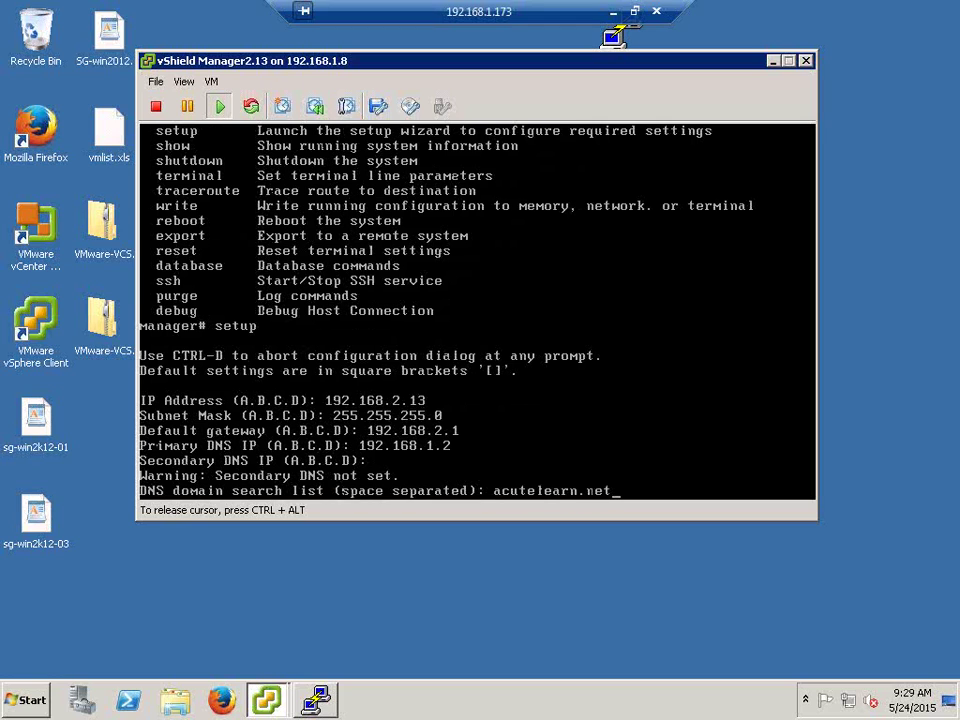
key(Return)
text(yes)
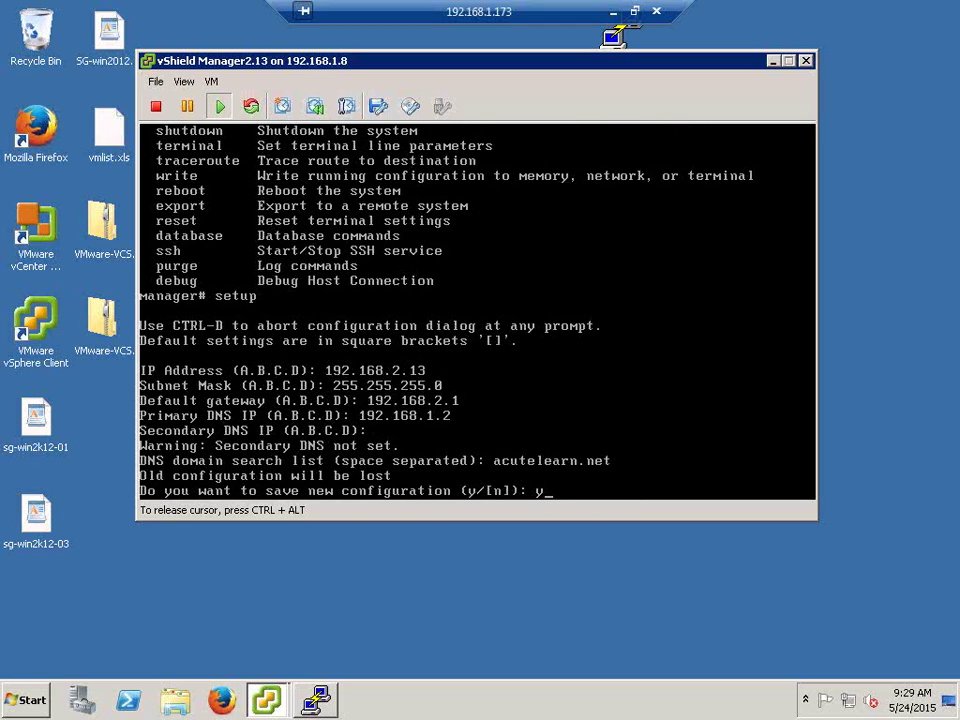
key(BackSpace)
key(BackSpace)
key(Return)
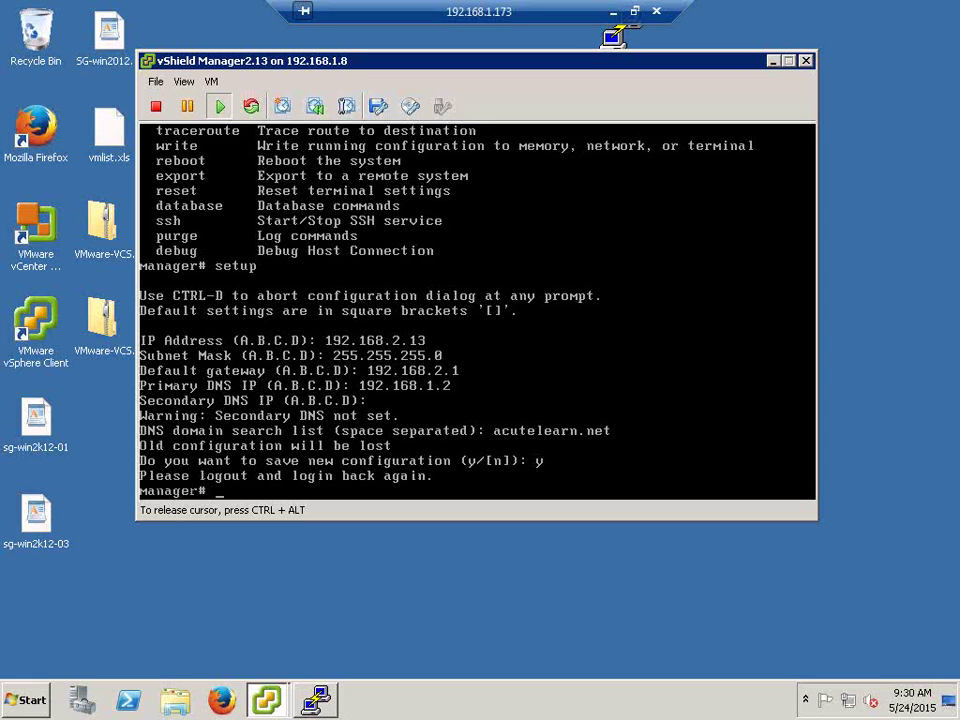
- Run the reboot command on the vShield Manager appliance
text(?)
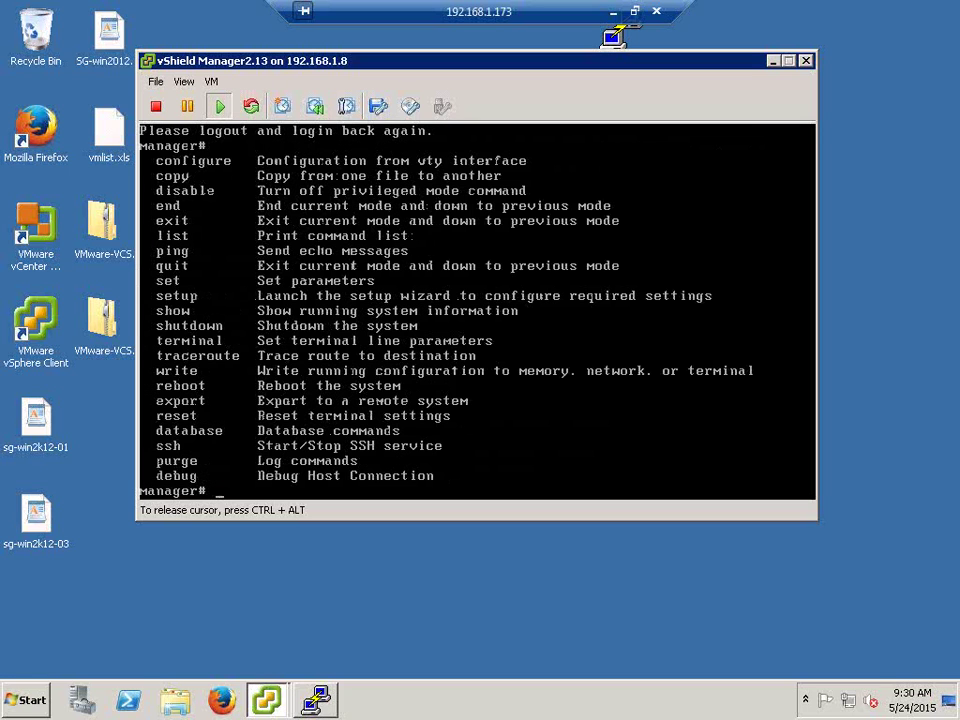
text(reboot)
key(Return)
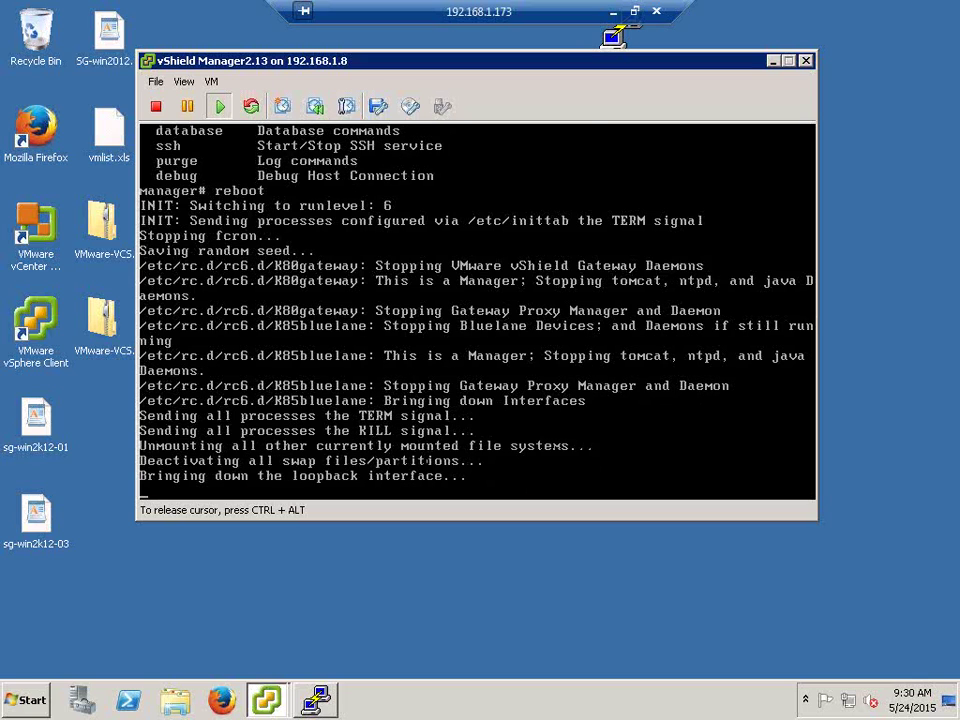
- In the local Notepad notes, add the indented Step9 line 'Login to vshiled portal using Browser'
click(613, 11)
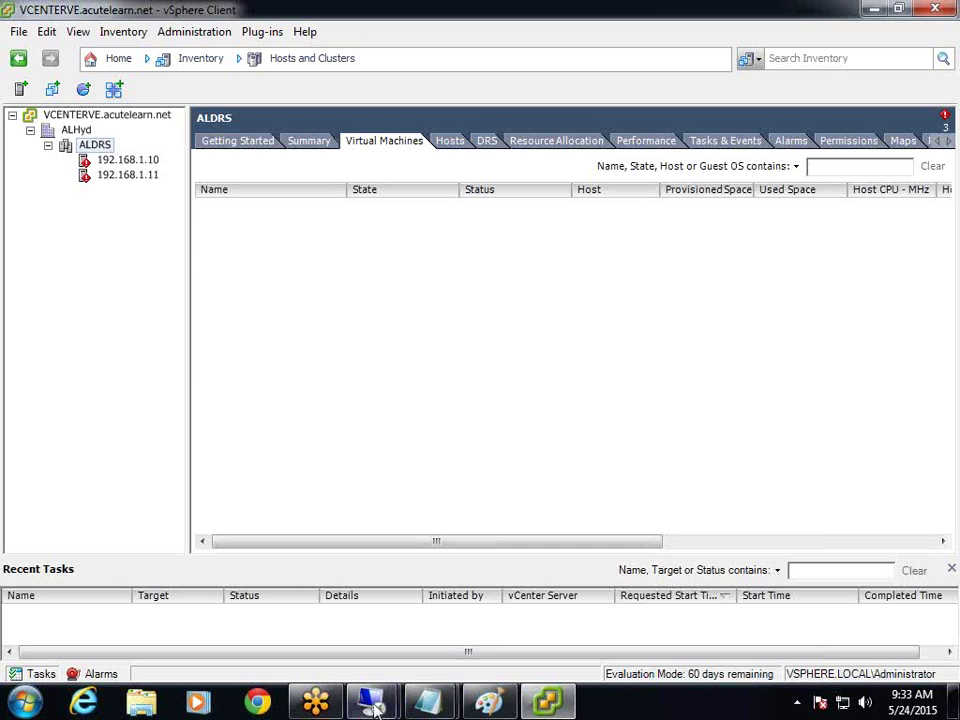
mouse_move(440, 703)
click(354, 596)
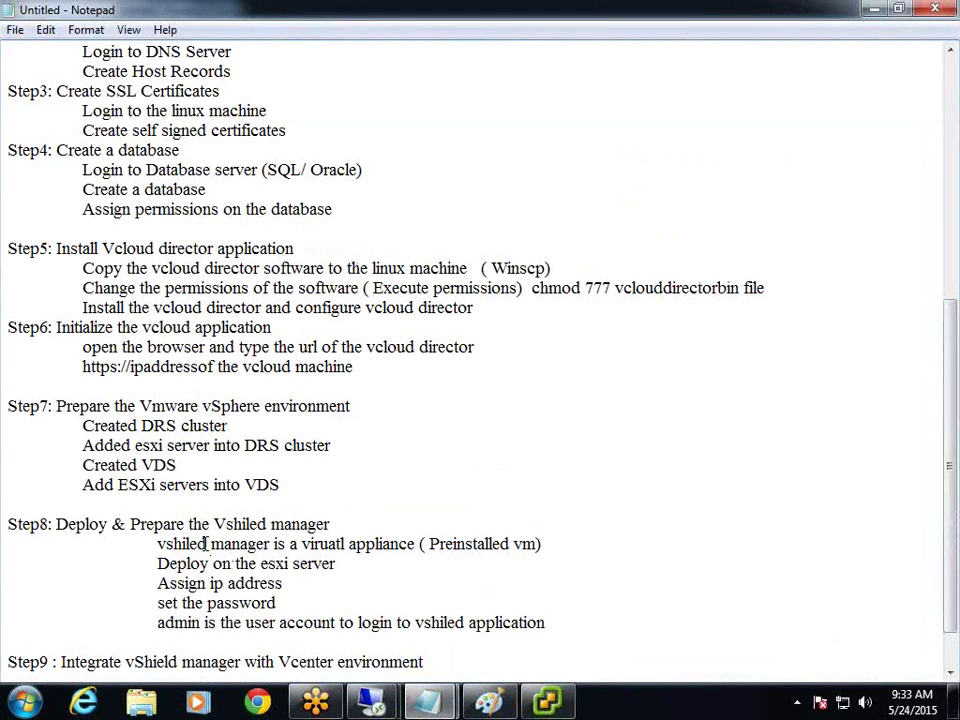
scroll(110, 530, down, 1)
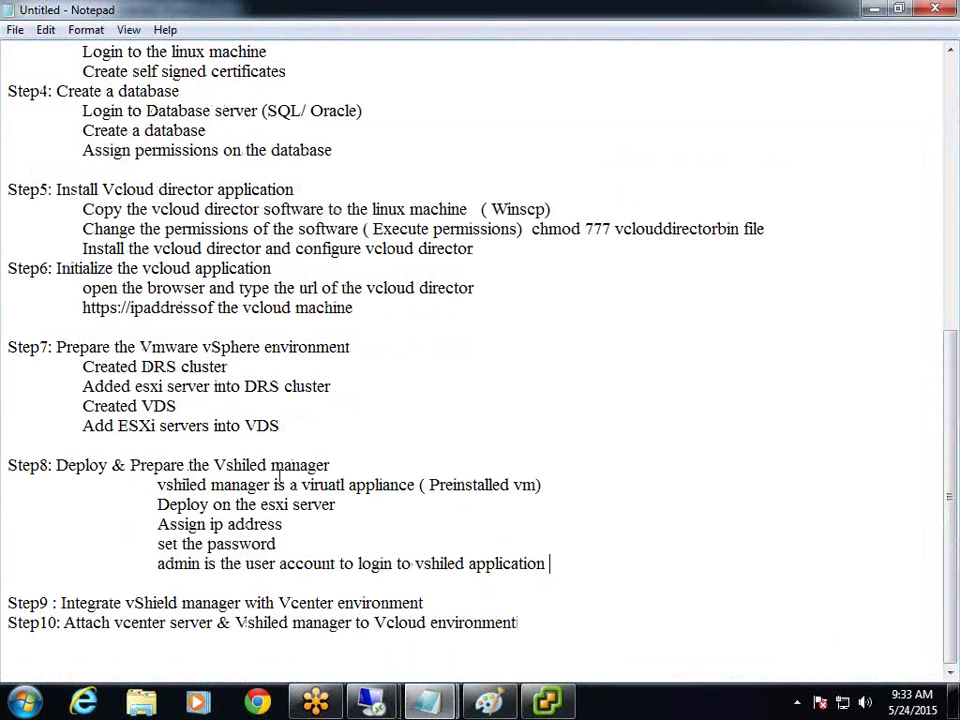
drag(329, 465, 4, 461)
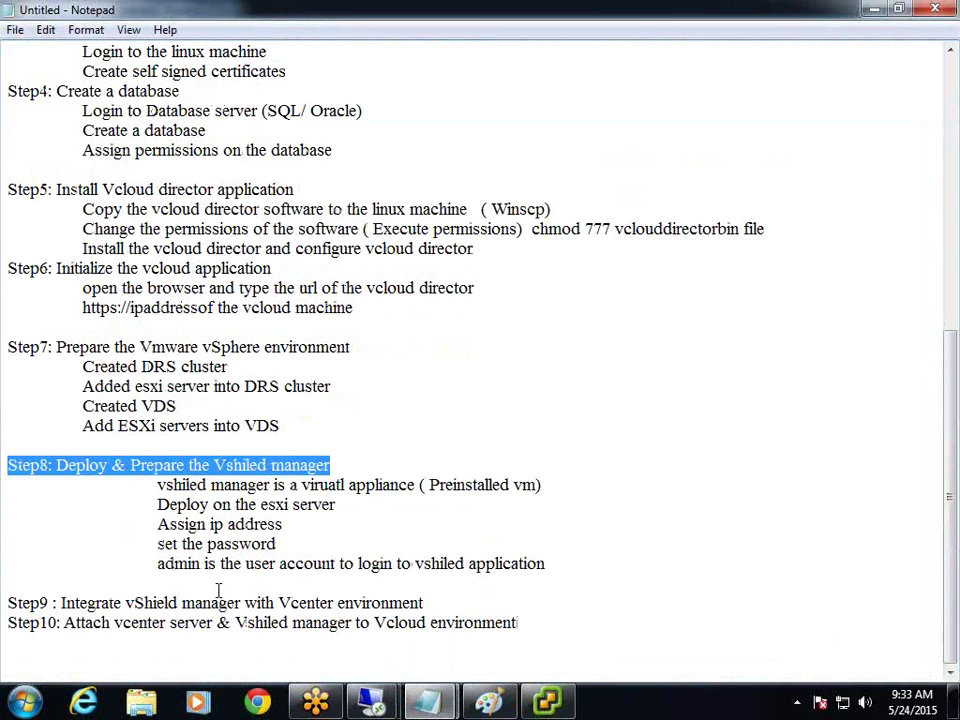
drag(8, 603, 433, 600)
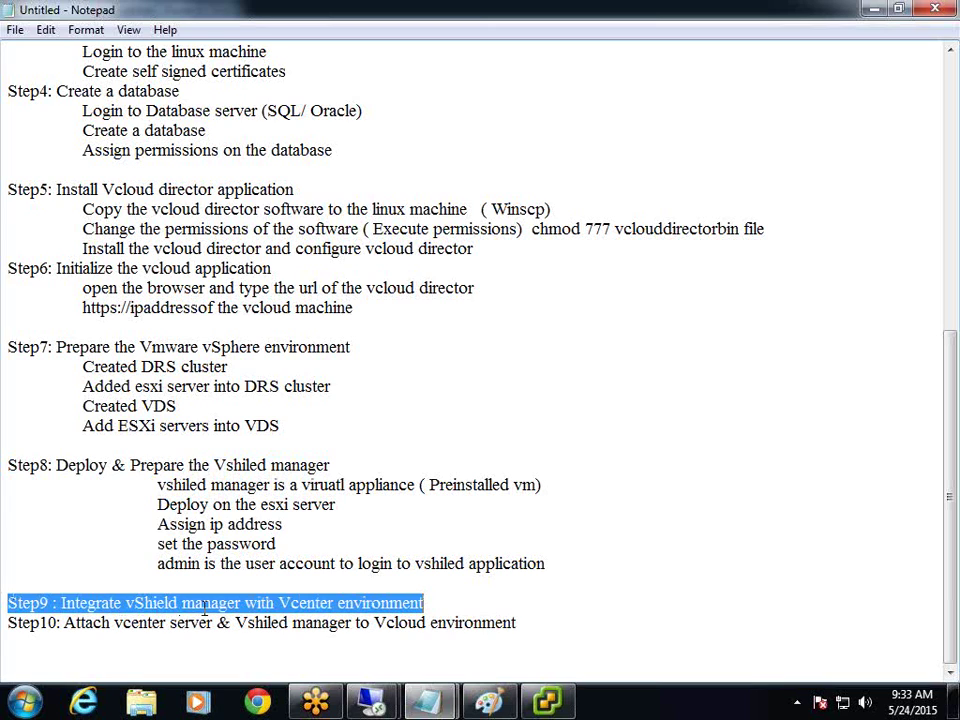
click(456, 605)
key(Return)
key(Tab)
text(Login to vsh)
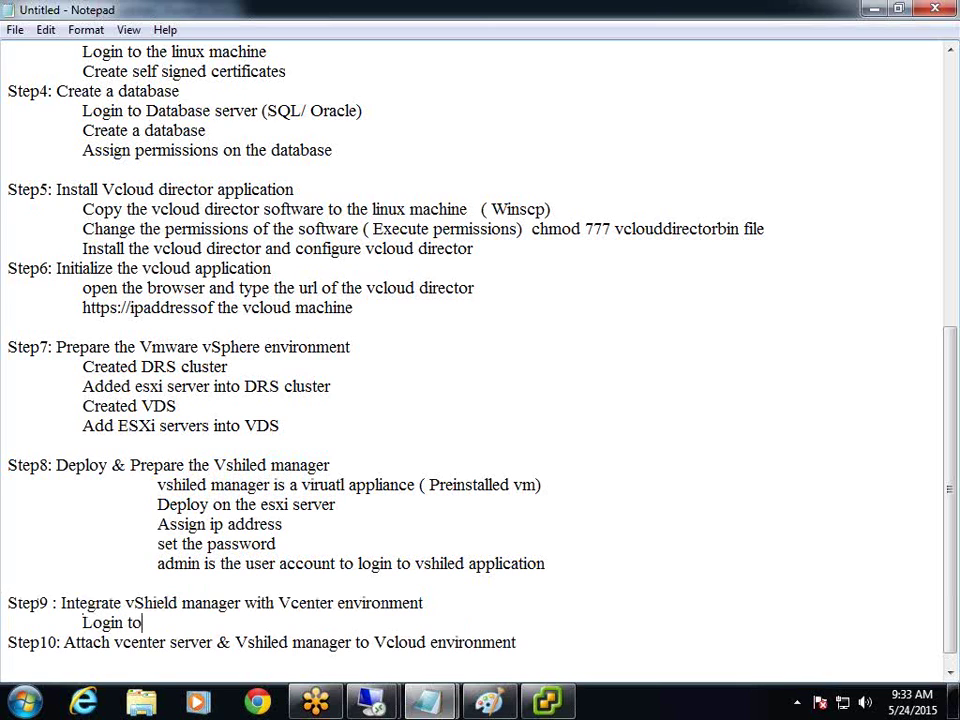
key(BackSpace)
text(hiled portal usi)
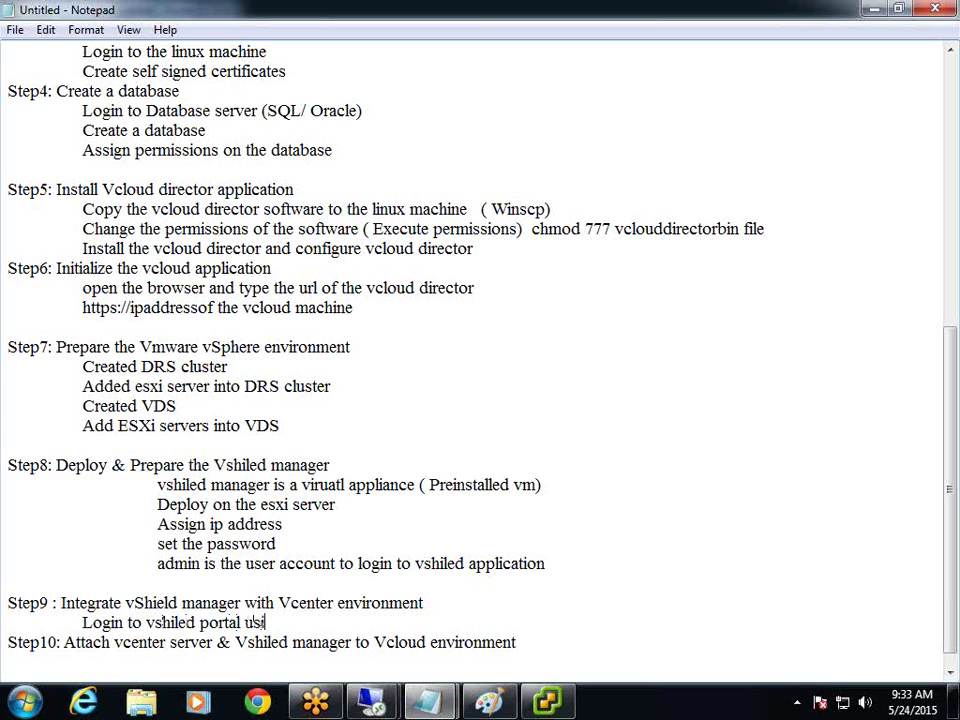
text(ng Browser)
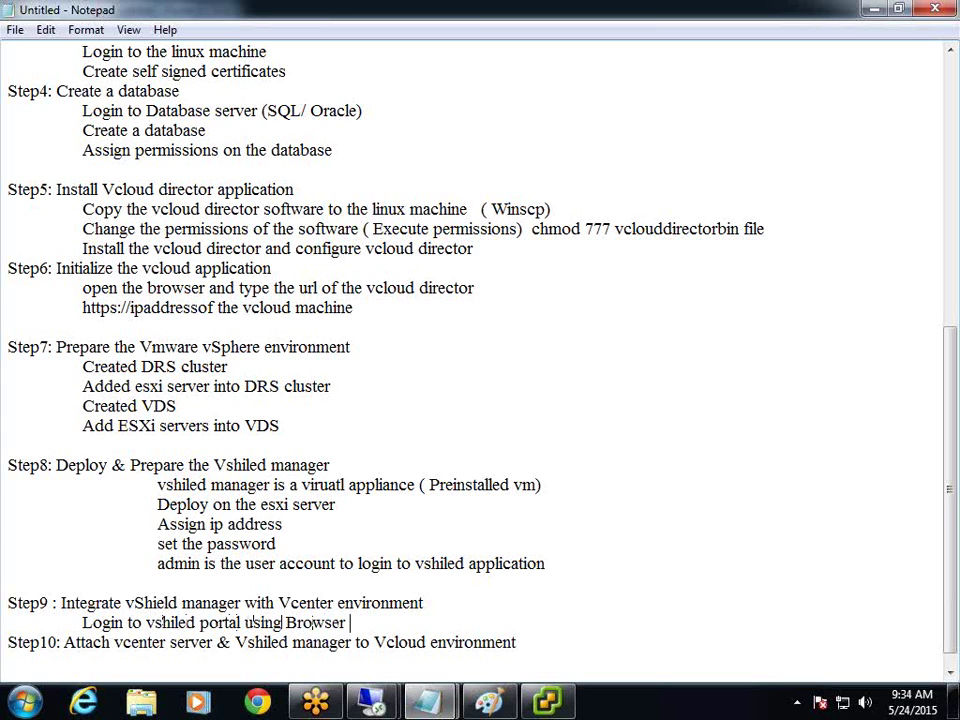
- Add a second indented line: 'Specify the ip address or name of the venter to integrate'
key(Return)
key(Tab)
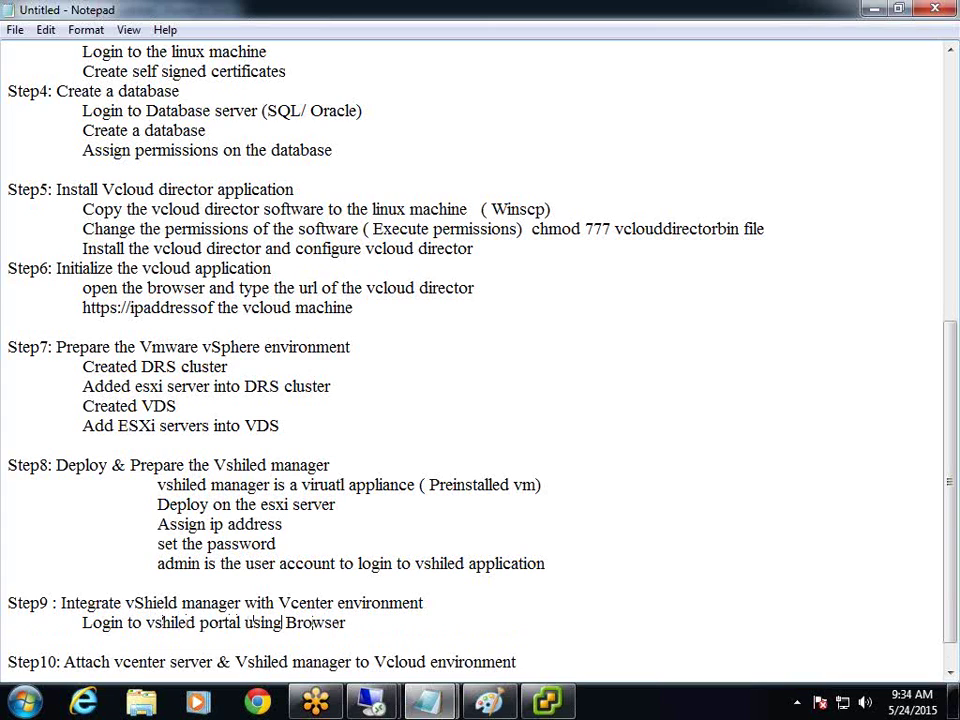
text(Specify the ip)
key(BackSpace)
key(BackSpace)
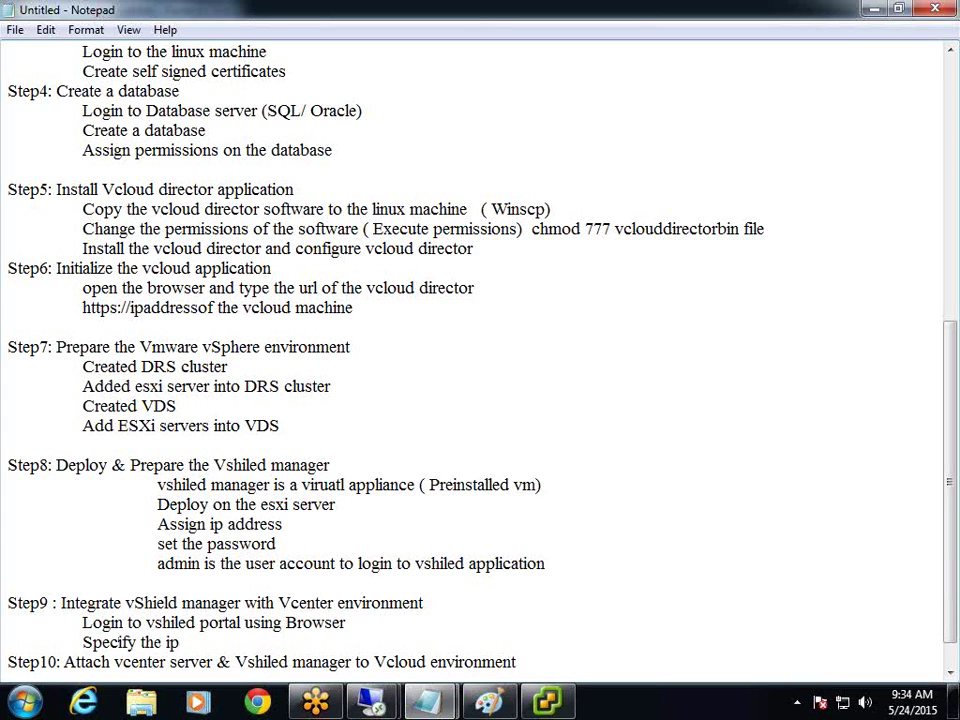
text(p address or name of the venter to integrate)
key(Return)
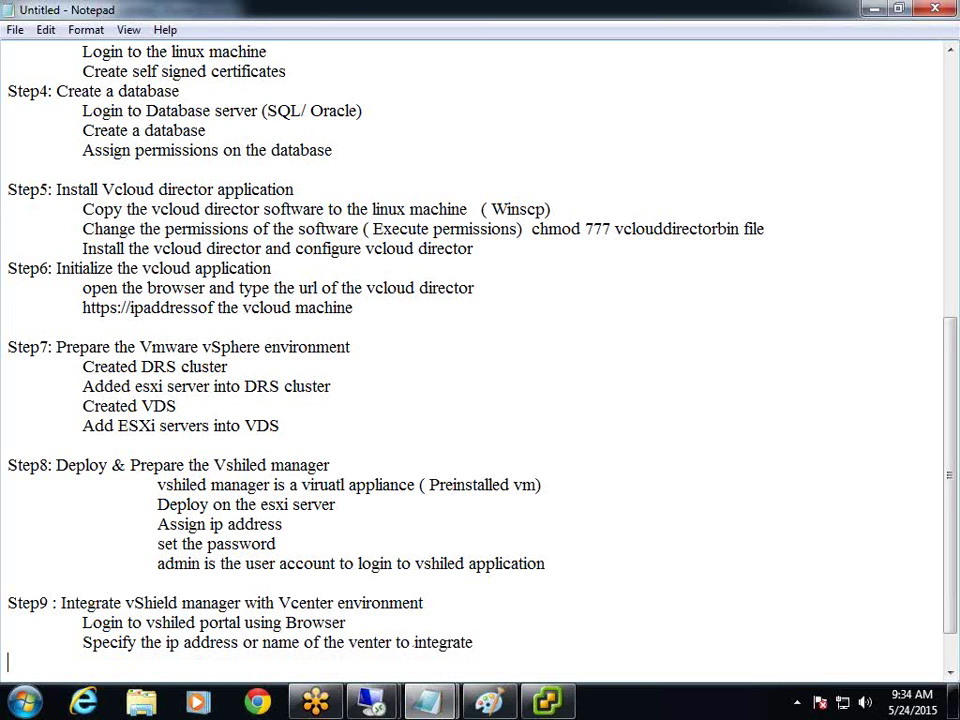
key(Return)
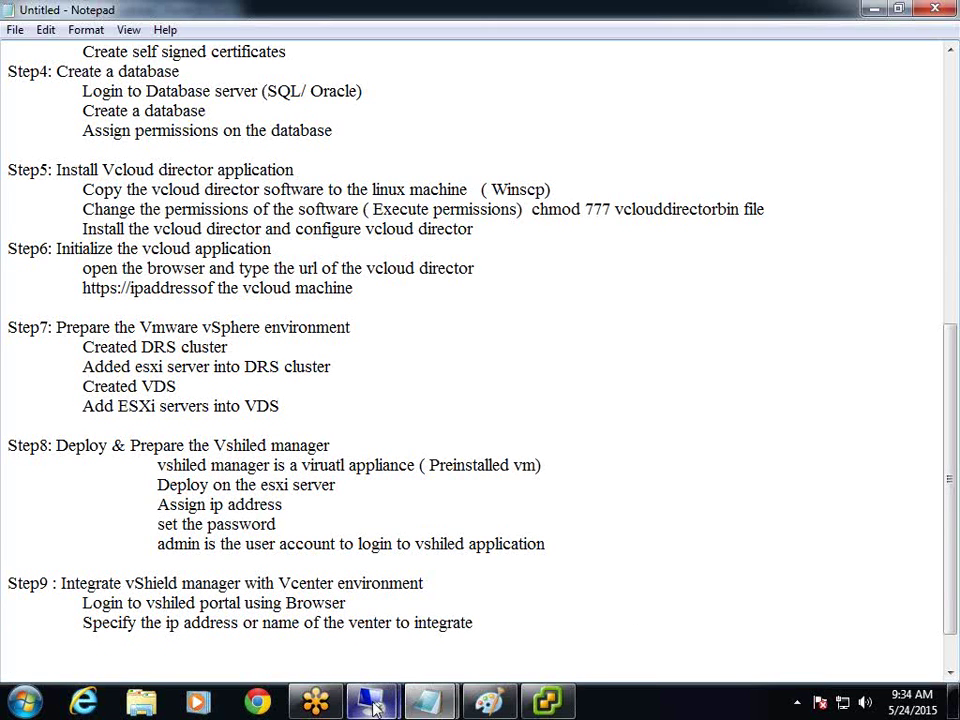
- Back in the remote session, close the vShield Manager console and launch Internet Explorer
mouse_move(375, 708)
click(372, 660)
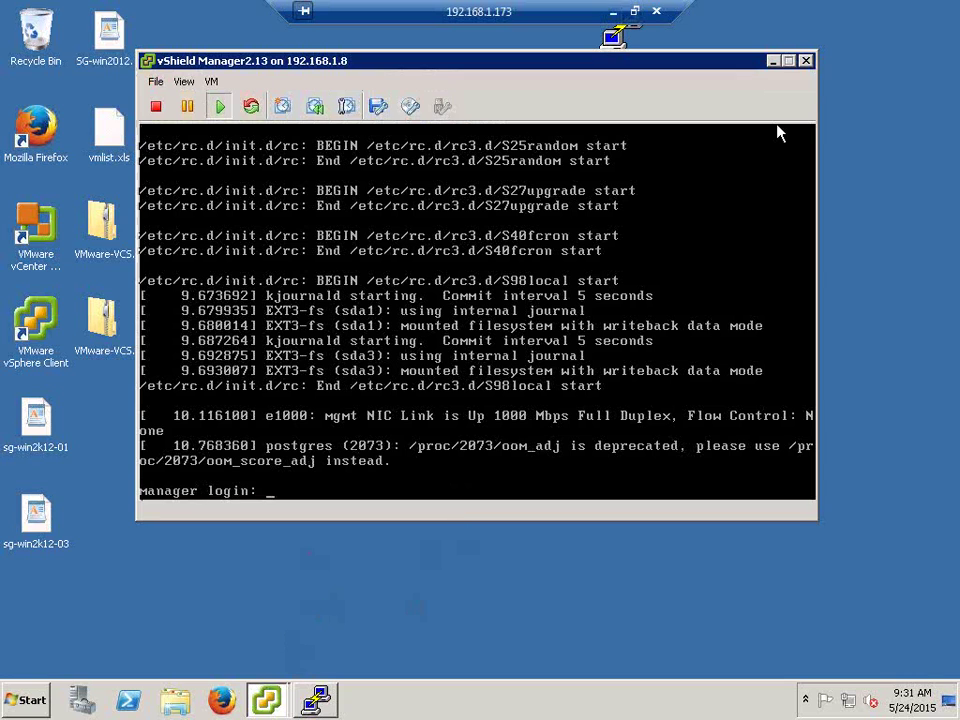
click(806, 61)
click(33, 702)
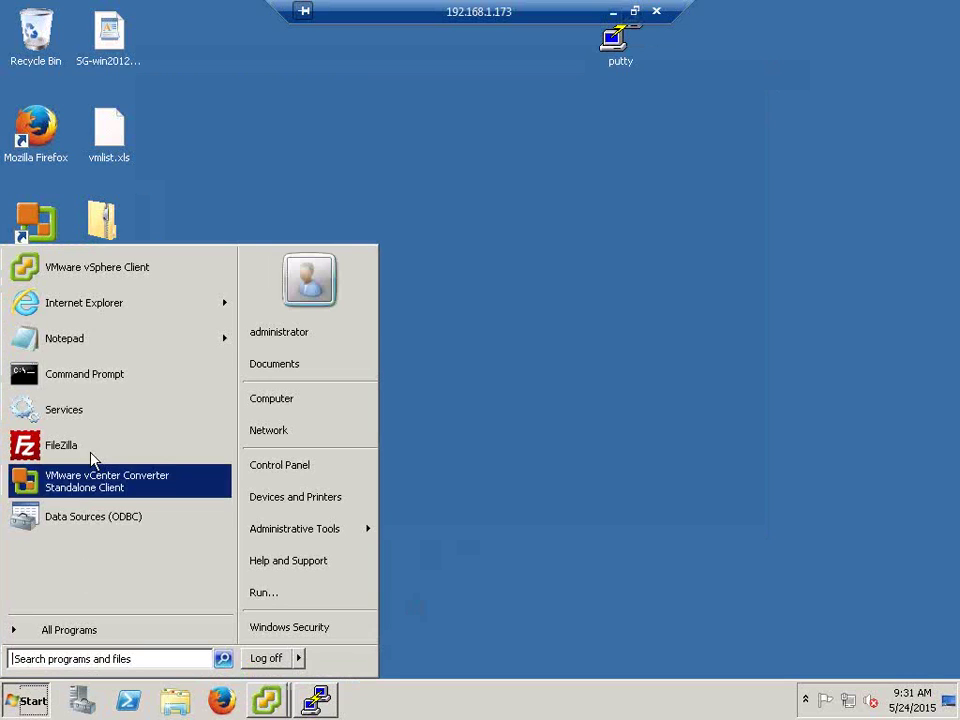
click(76, 305)
click(184, 41)
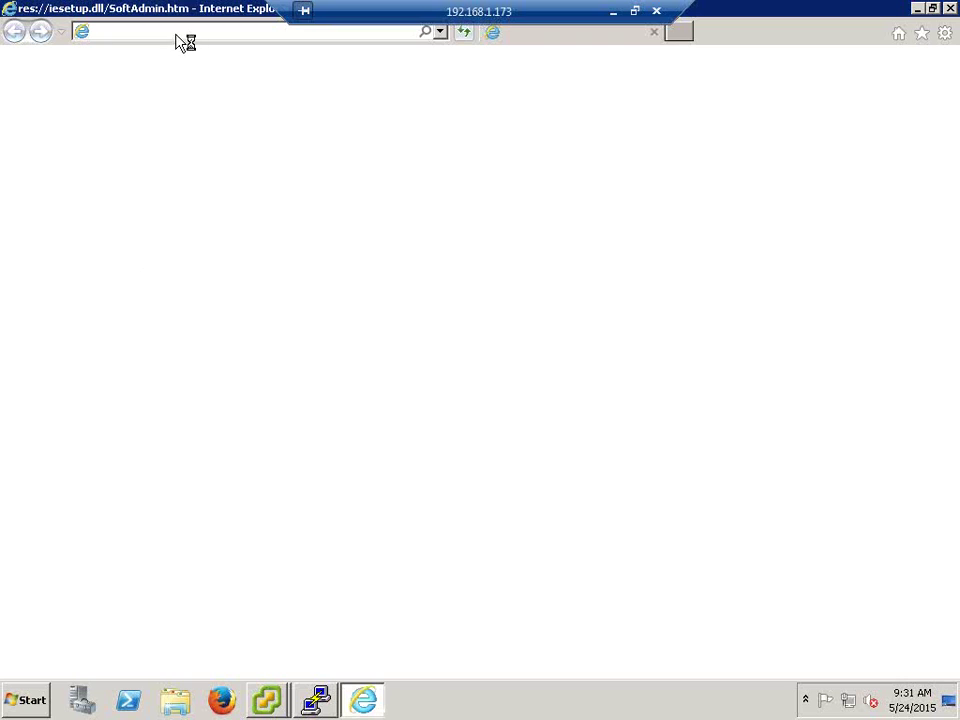
text(htt)
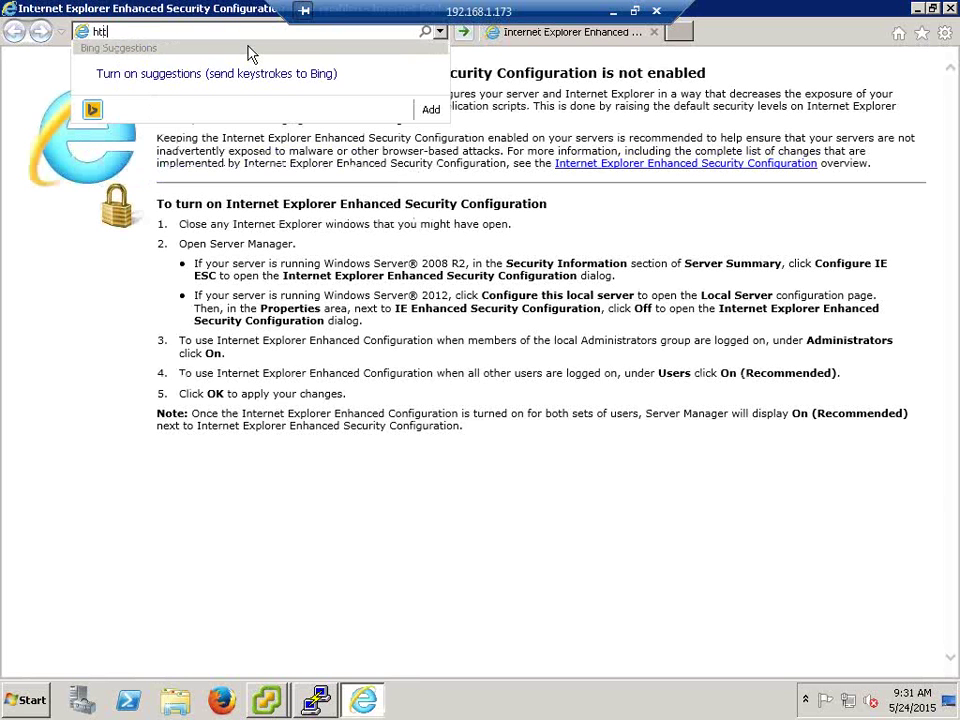
text(ps://192.1)
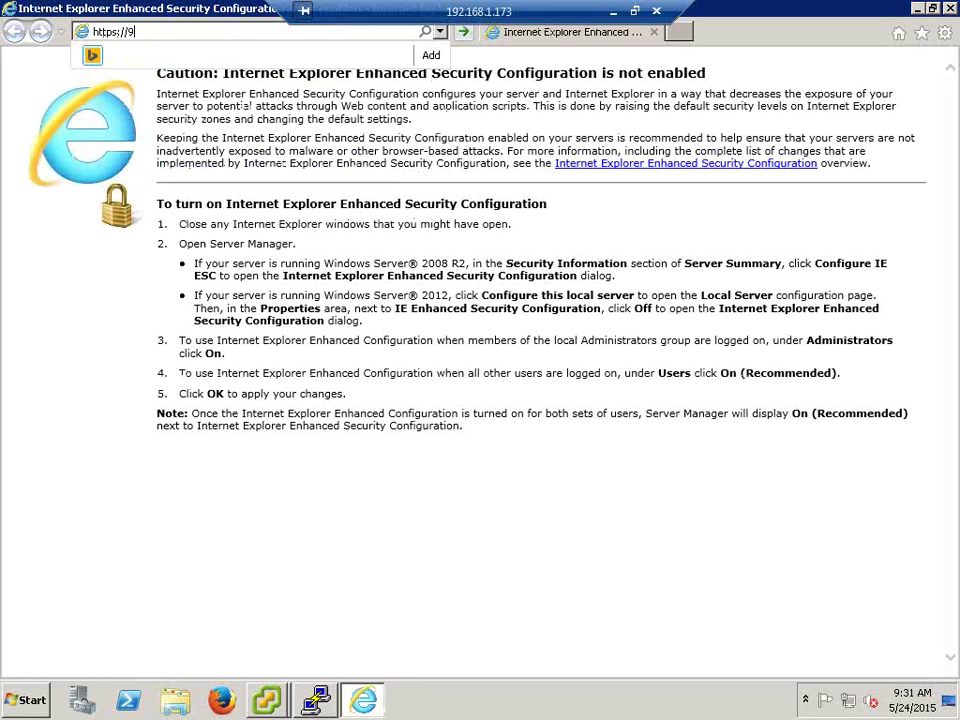
text(68.2.12)
key(Return)
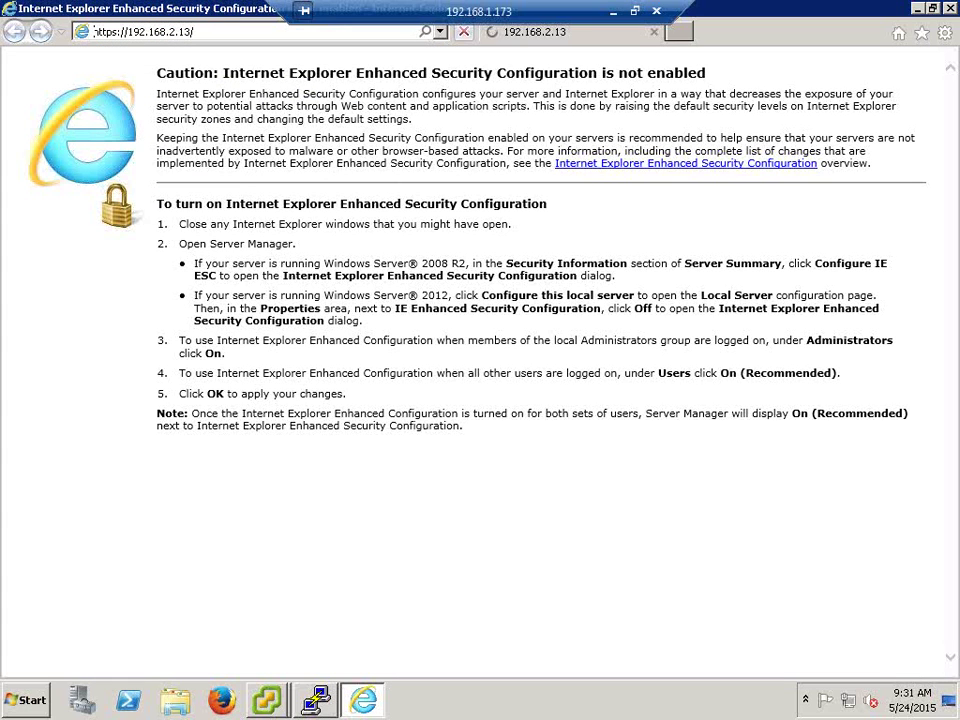
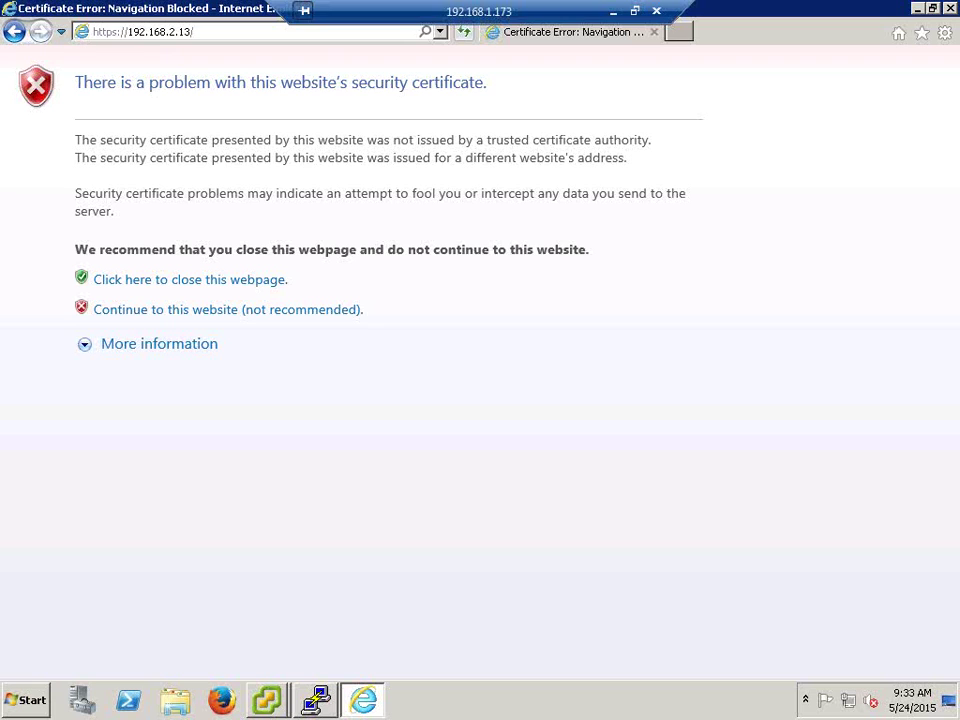
- Get past the certificate warning and try logging in as admin, dismissing the invalid-login alert
click(258, 310)
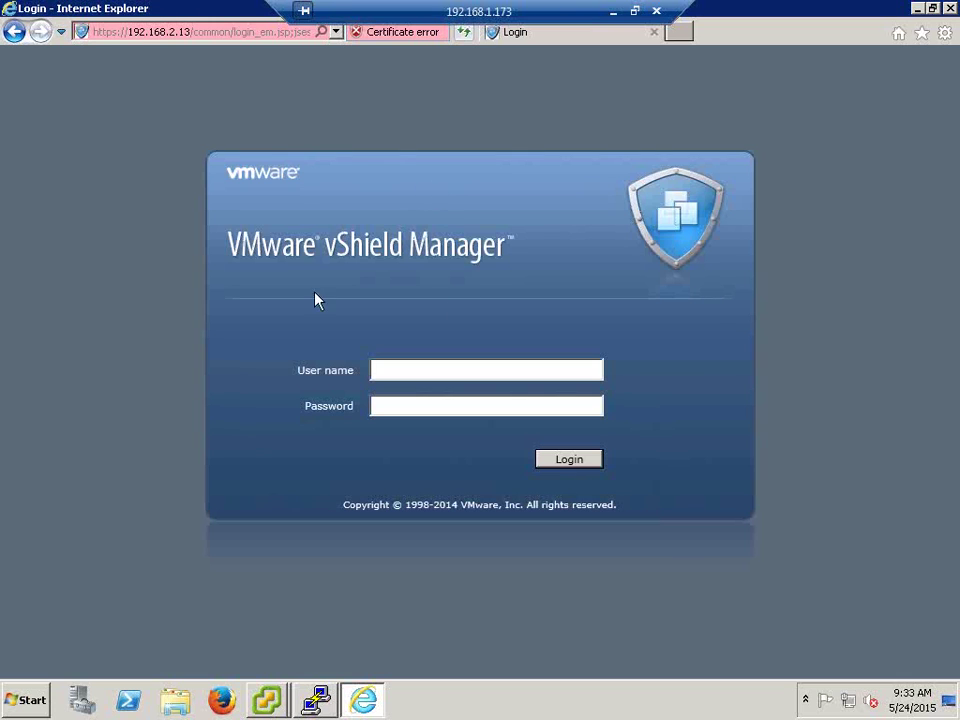
click(405, 372)
key(Tab)
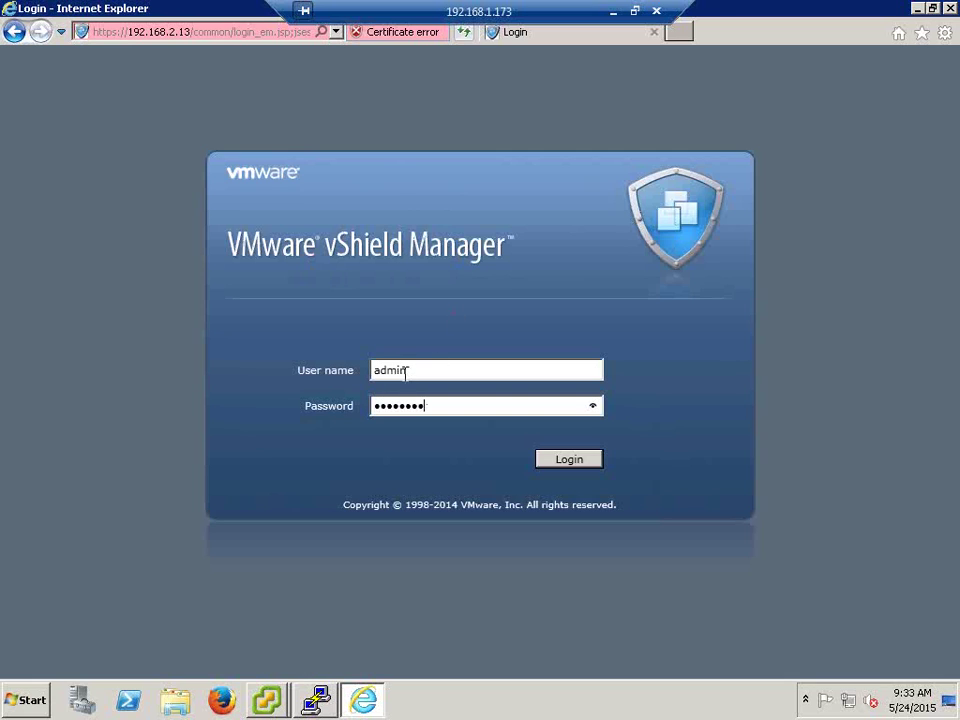
key(Return)
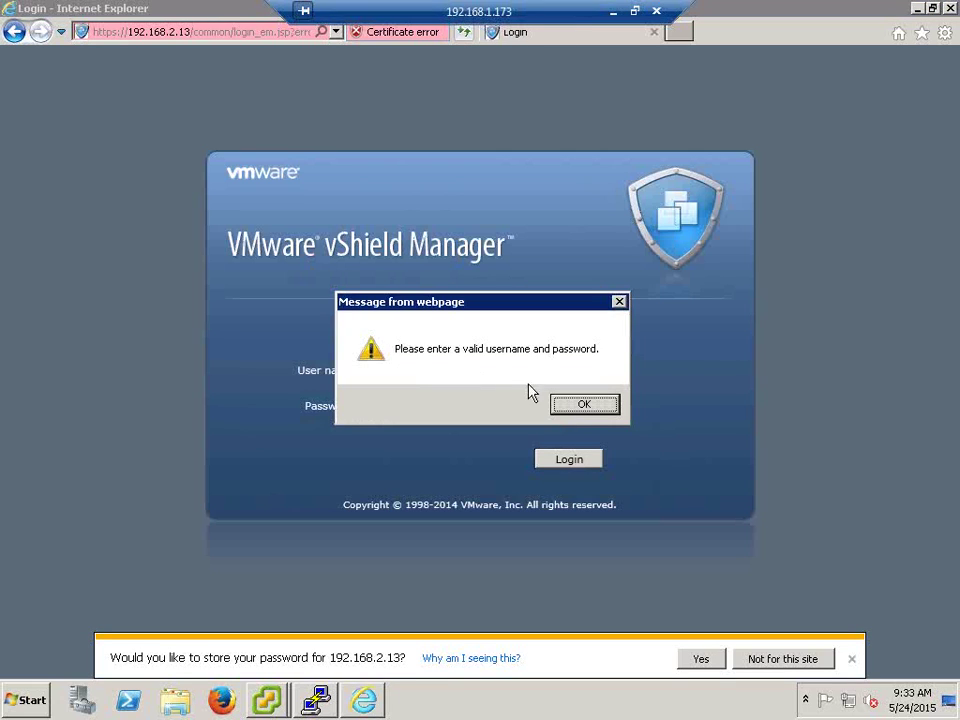
click(589, 405)
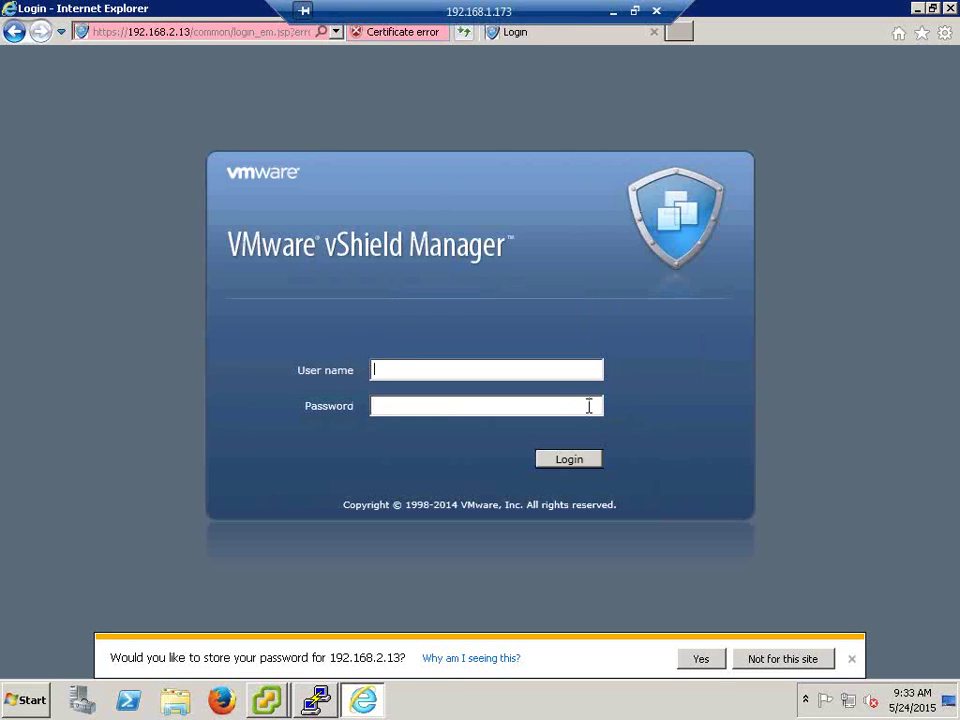
click(782, 659)
- Retry the admin login with the account password and dismiss the invalid-login alert again
text(admin)
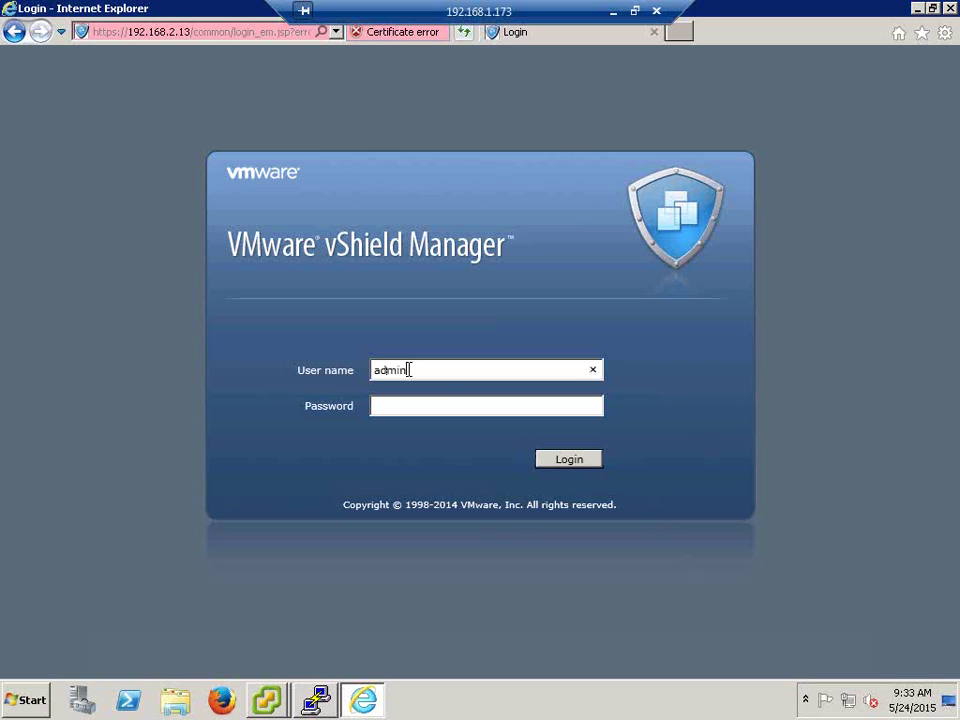
key(Tab)
double_click(409, 370)
key(Tab)
key(Return)
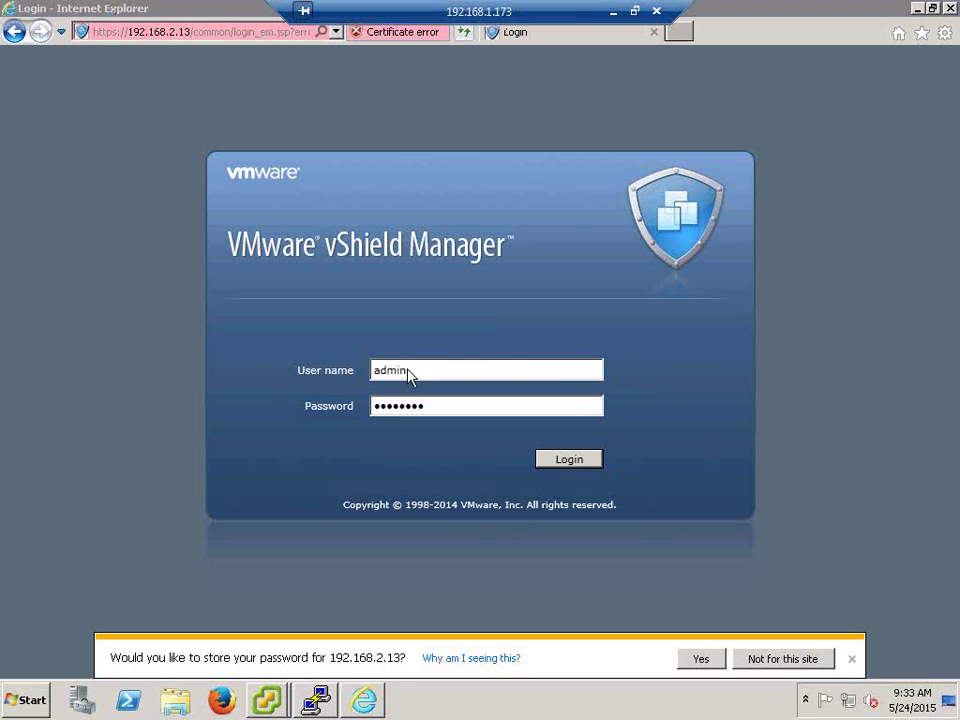
click(584, 404)
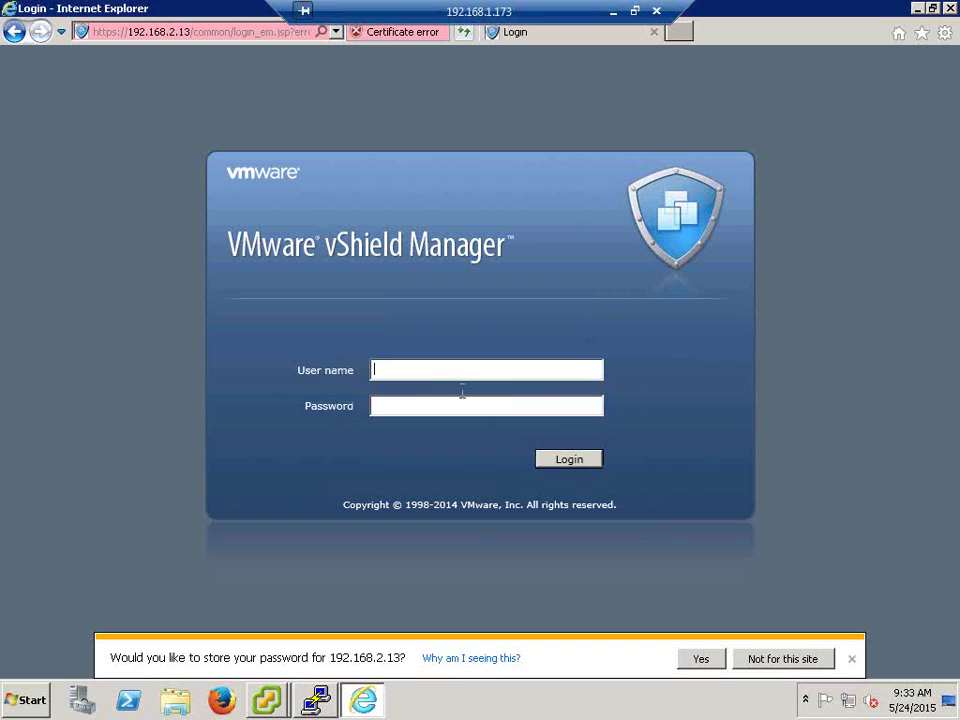
- Re-enter the admin credentials and resubmit until signed in to vShield Manager
key(Tab)
key(Return)
key(Return)
key(Tab)
key(Return)
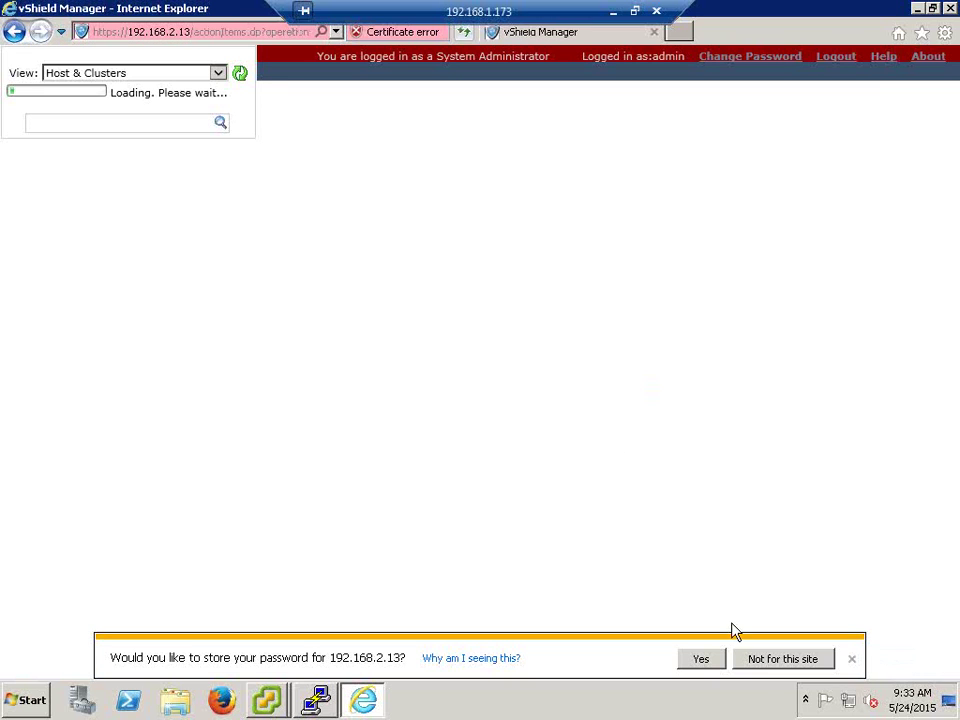
click(776, 660)
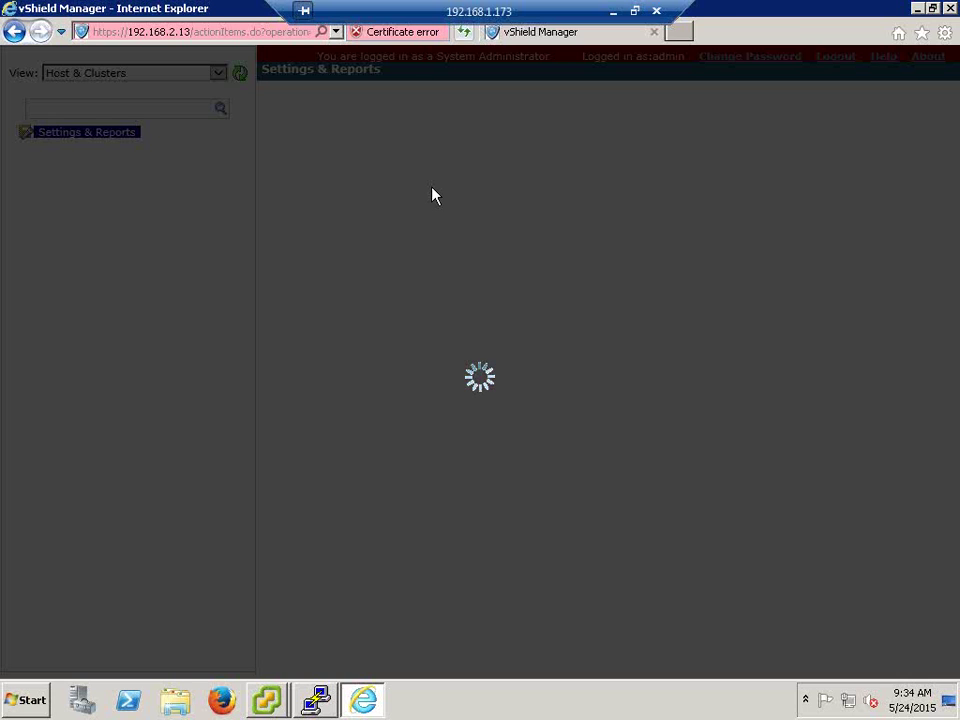
click(944, 32)
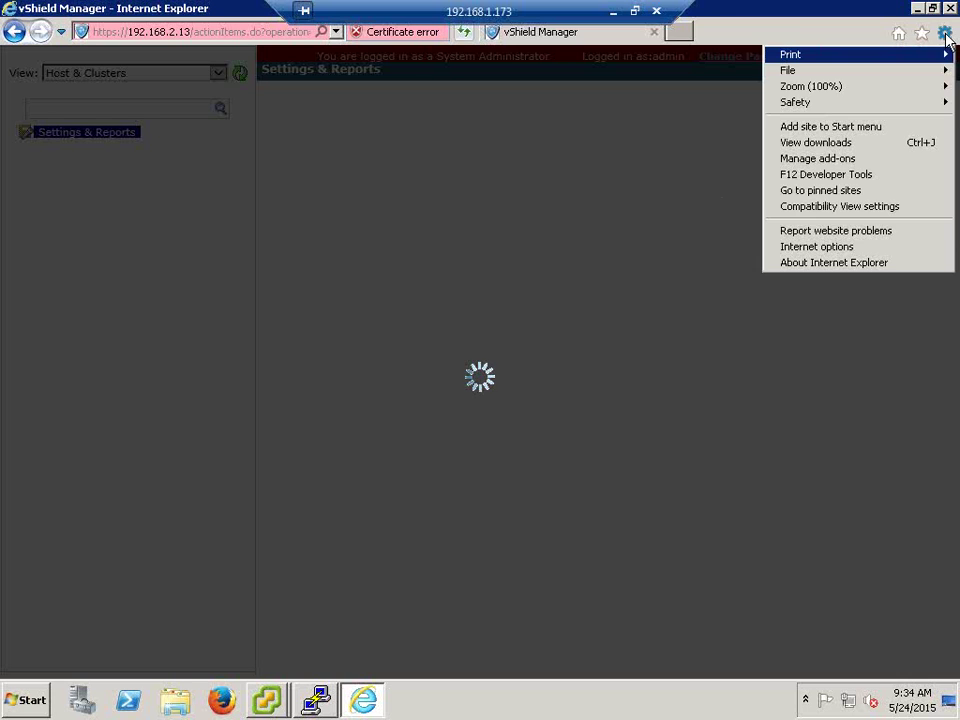
click(825, 246)
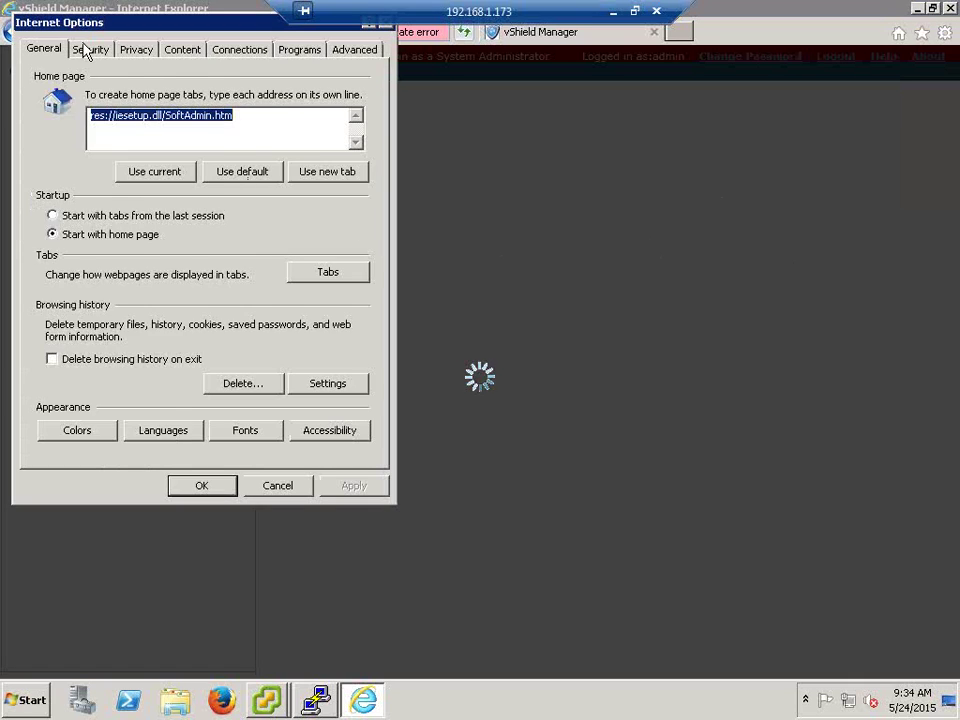
click(88, 49)
click(211, 120)
click(322, 180)
click(323, 148)
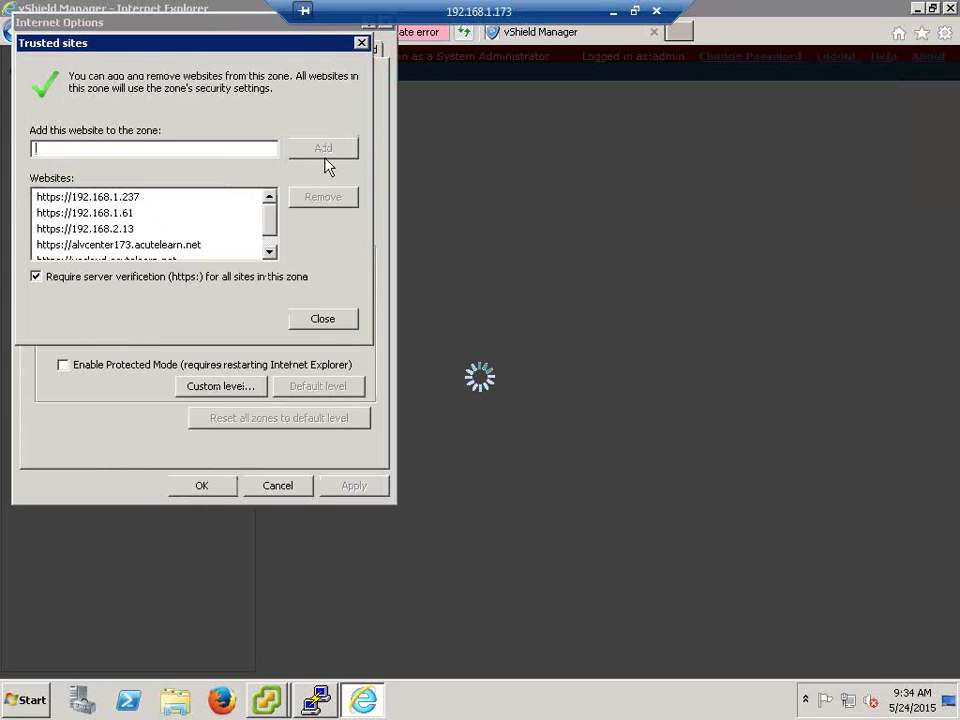
click(323, 319)
click(225, 486)
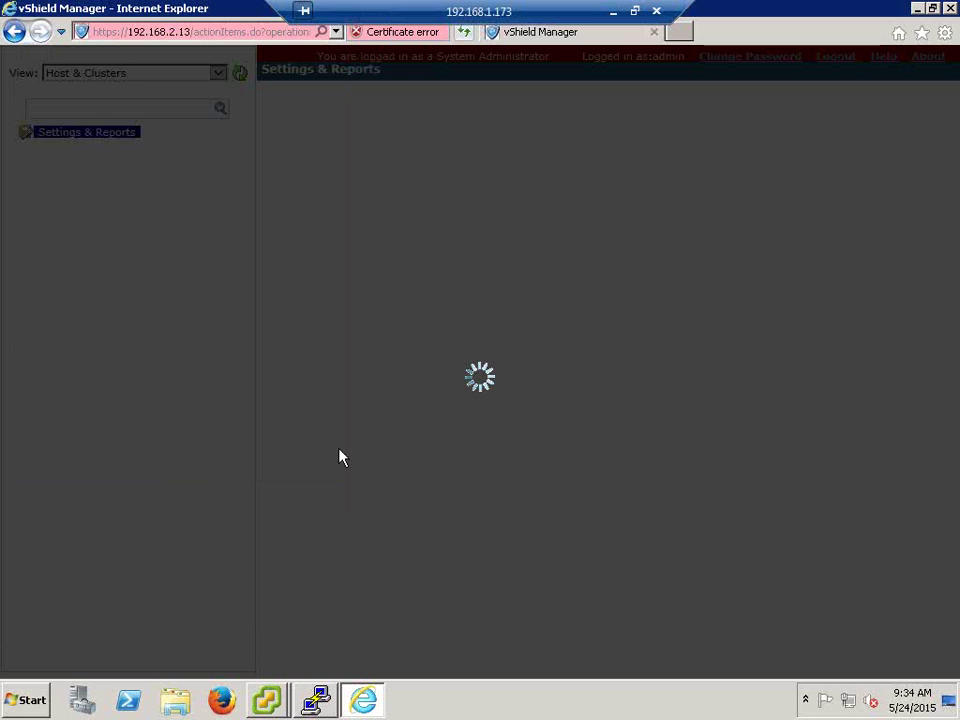
- Reload the vShield Manager page, then close Internet Explorer
click(464, 31)
click(11, 702)
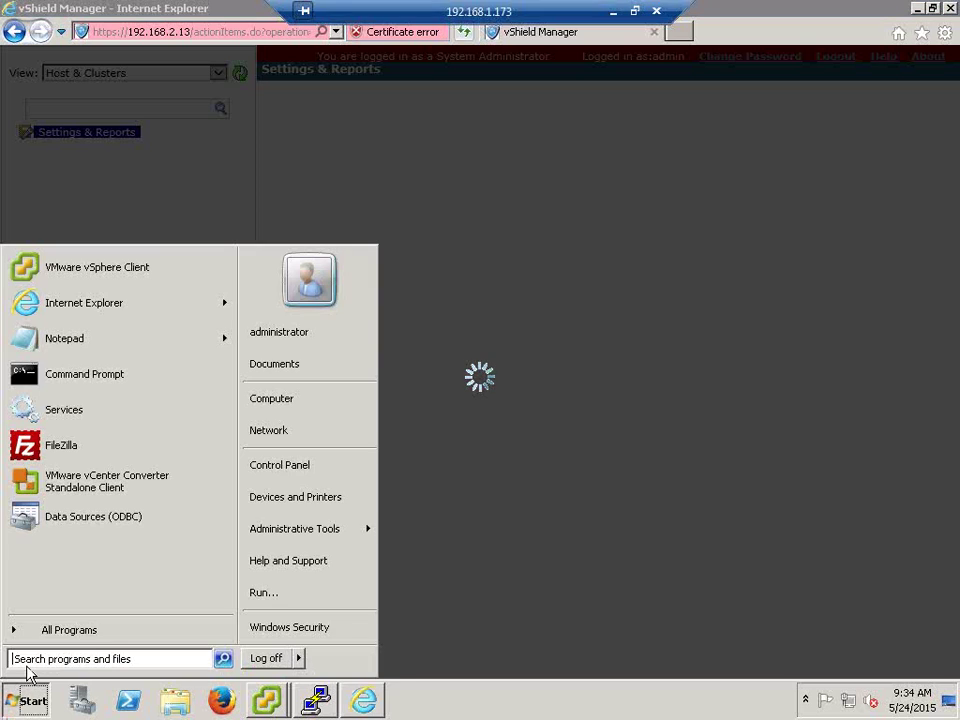
click(152, 695)
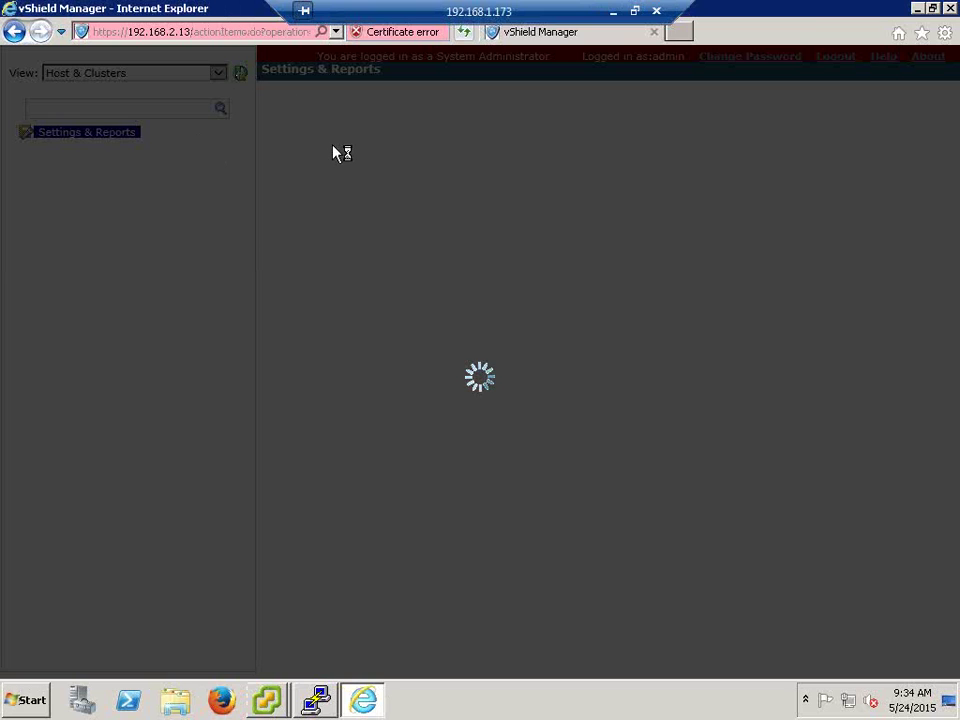
click(916, 8)
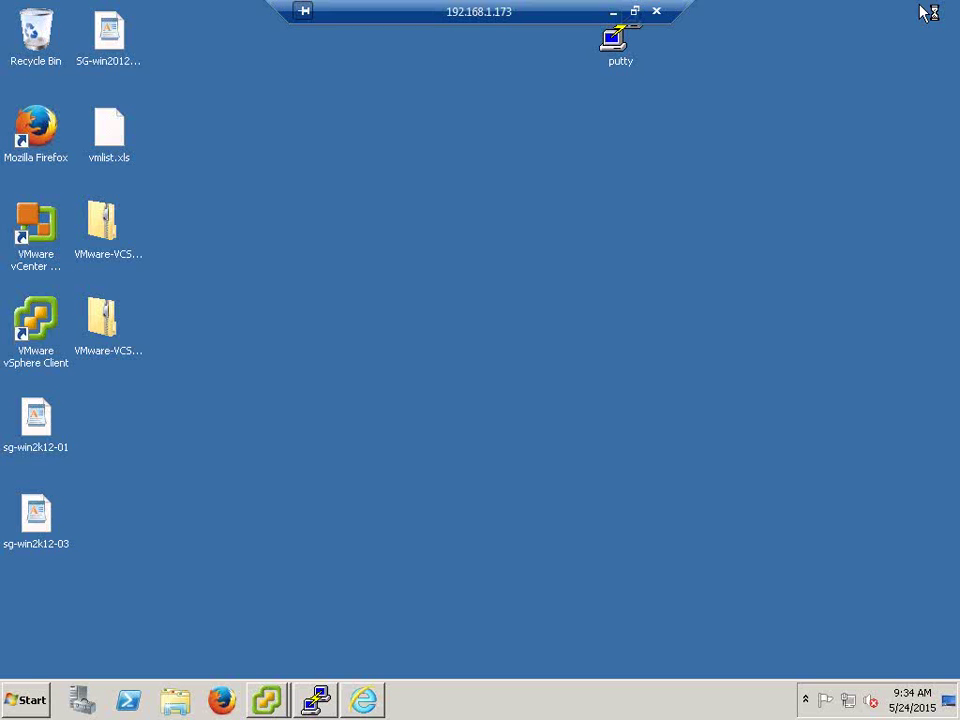
click(366, 699)
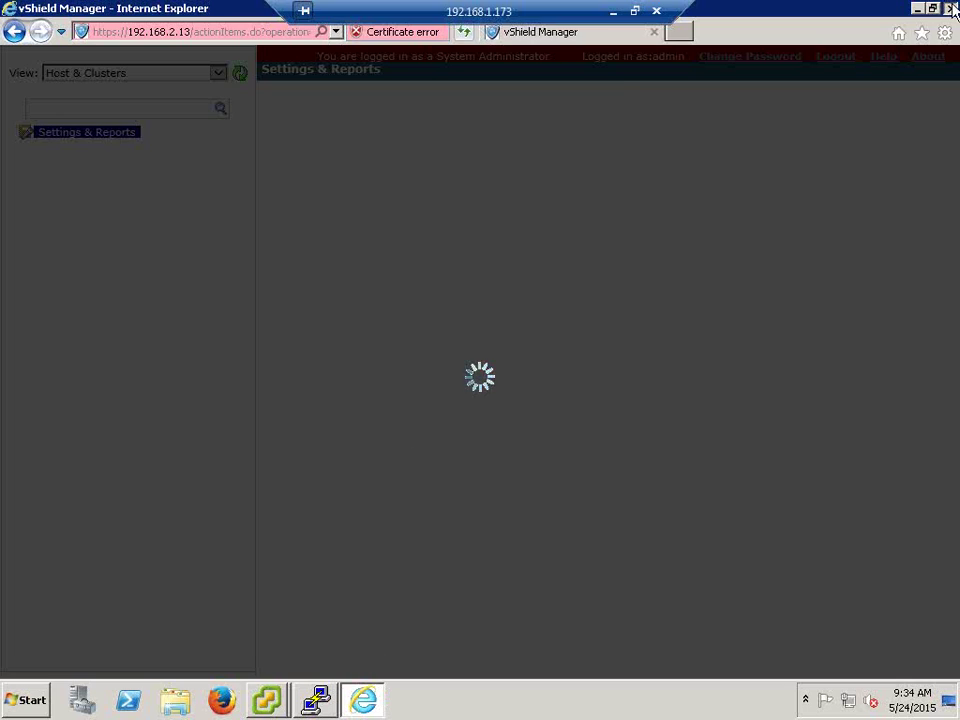
key(alt+F4)
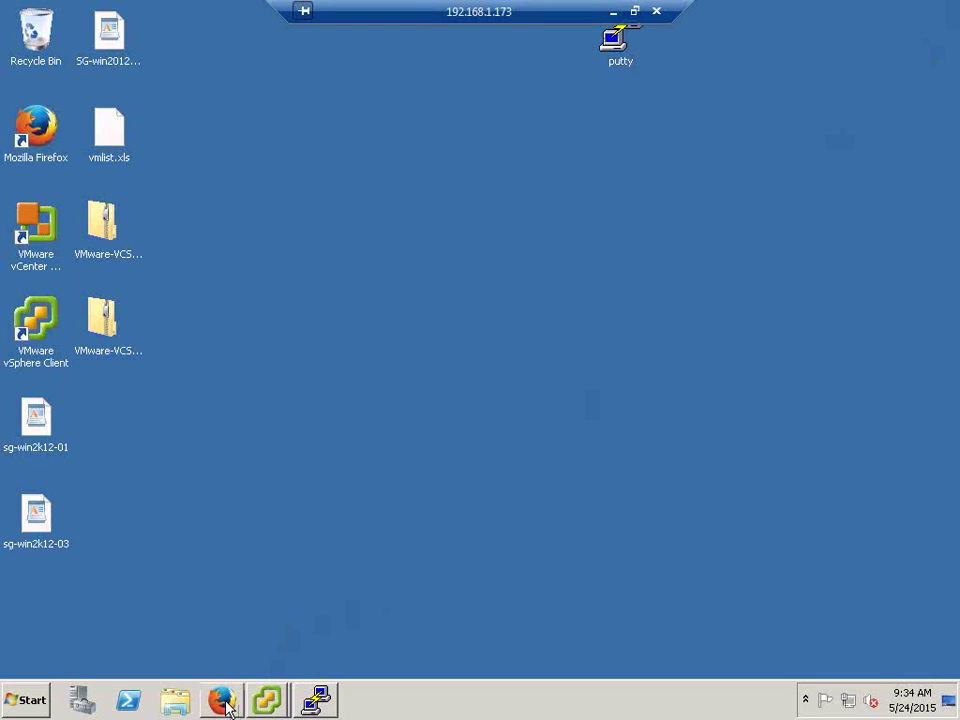
- Open 192.168.2.13 in Firefox and permanently accept its certificate security exception
click(224, 703)
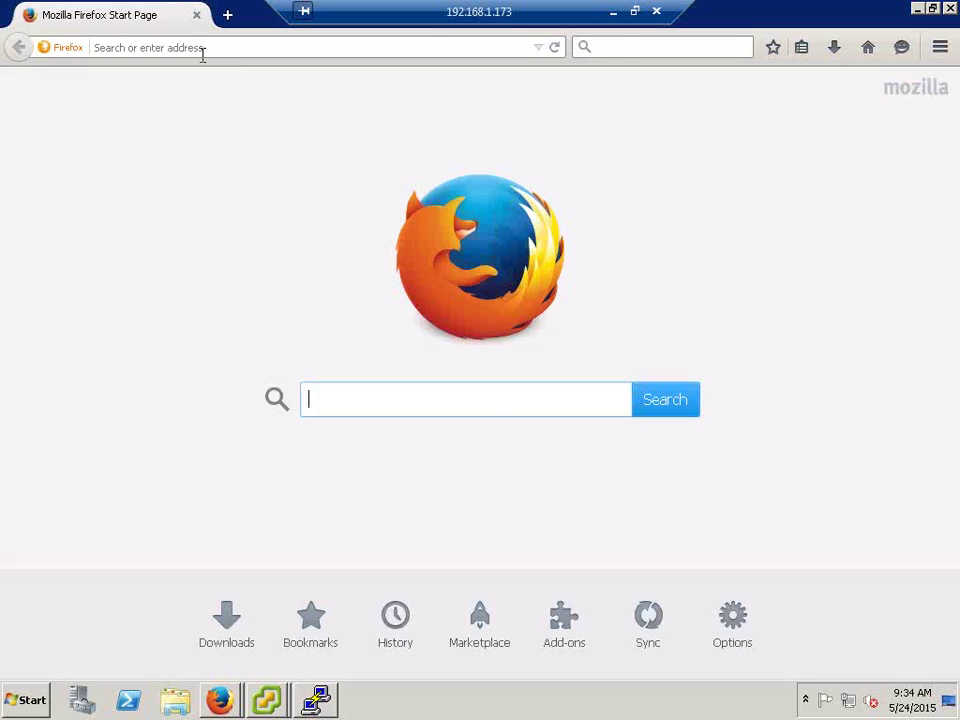
click(218, 47)
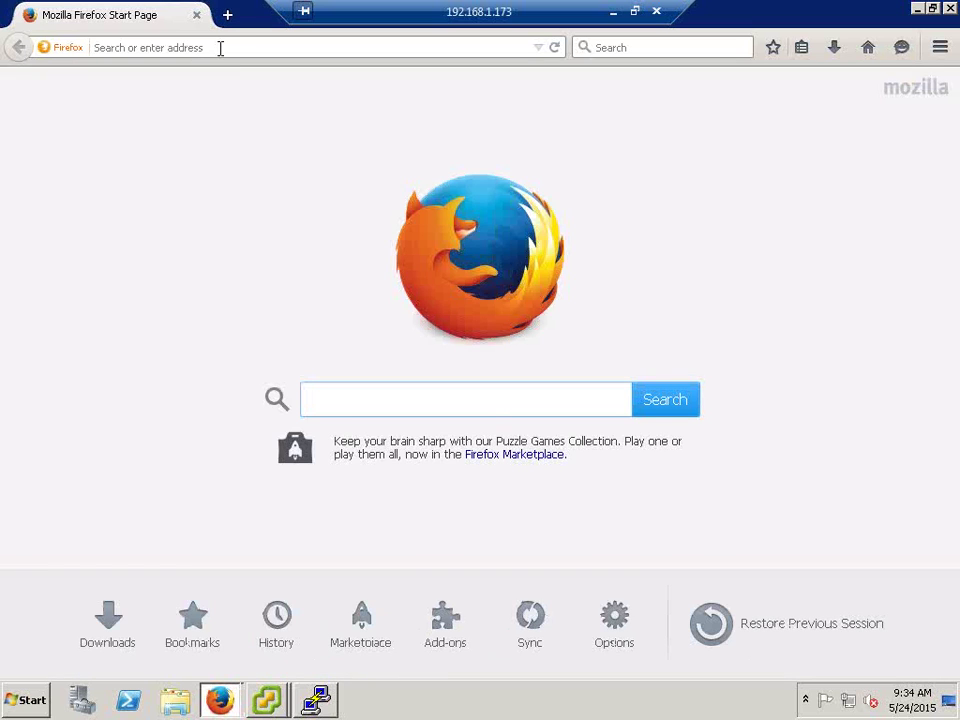
text(192.168.2.13.)
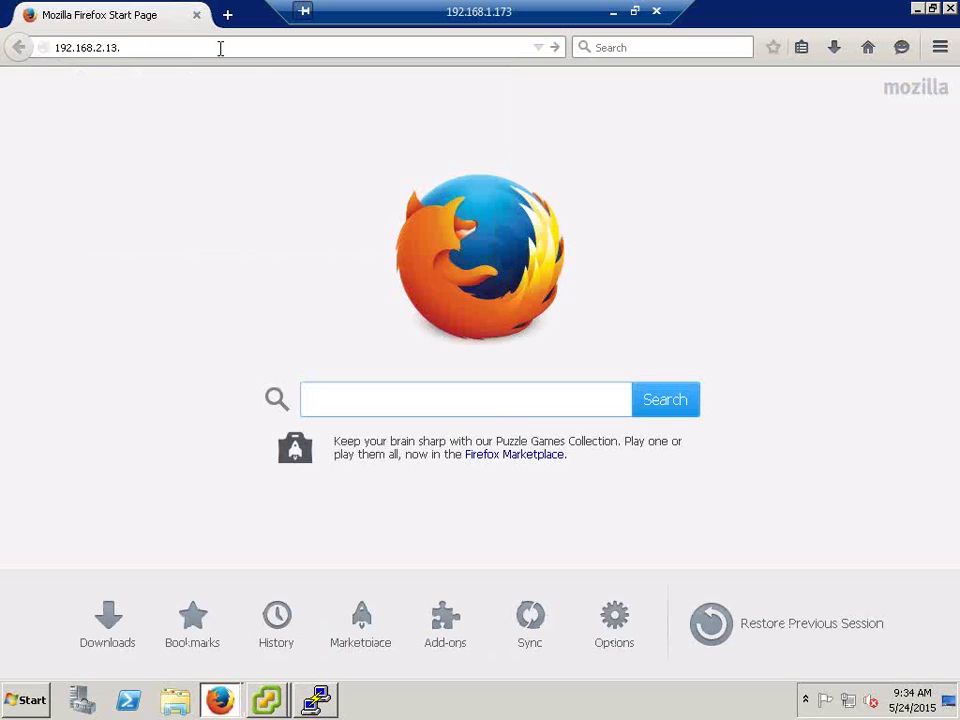
key(Return)
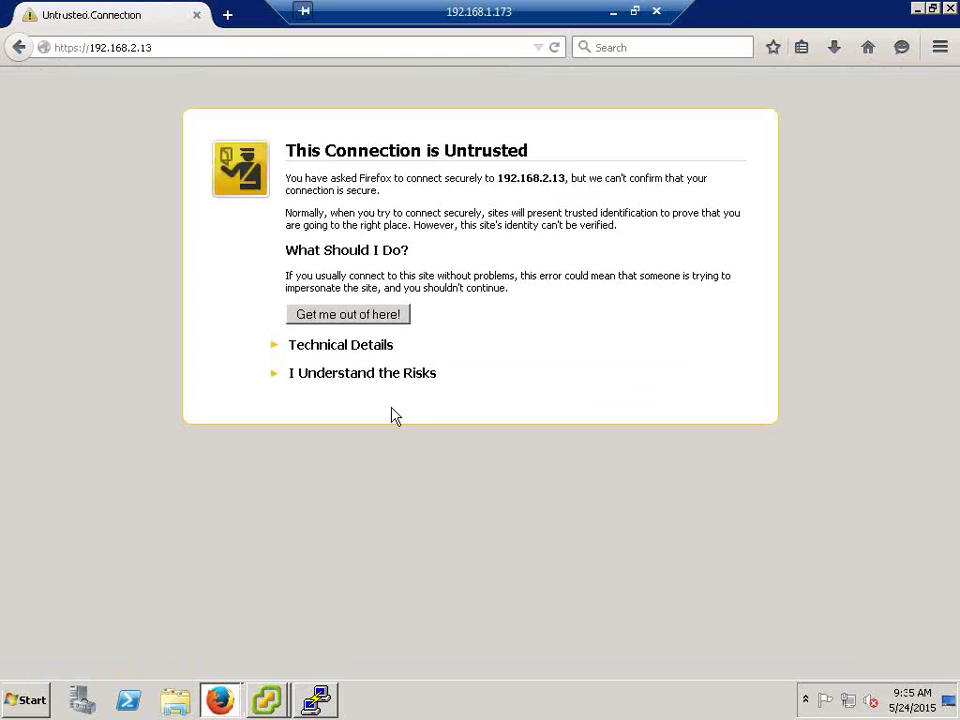
click(365, 374)
click(339, 484)
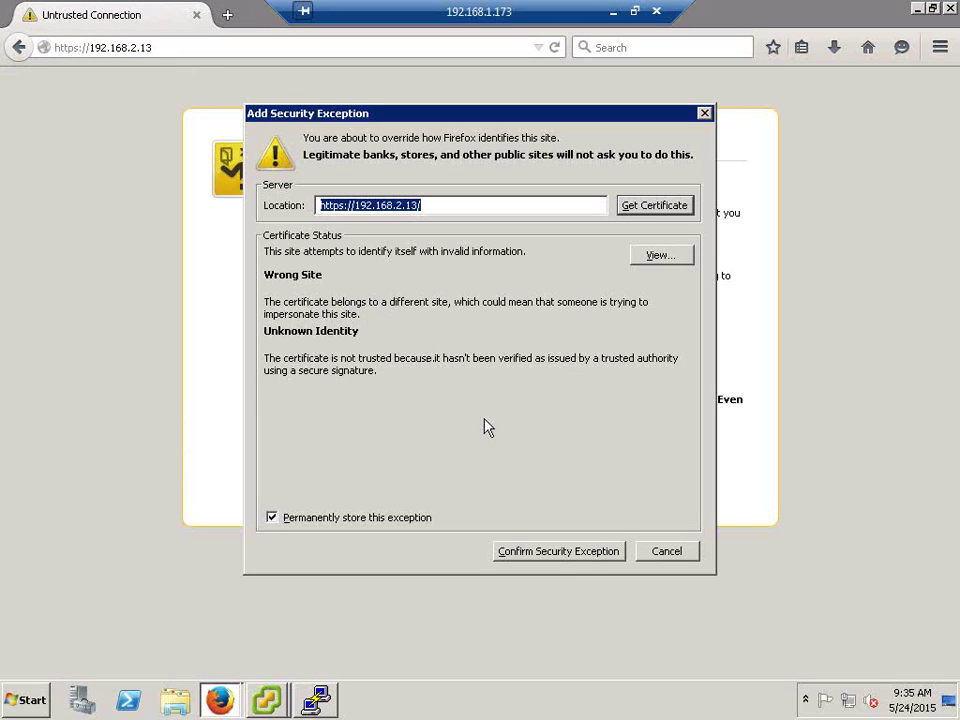
click(655, 207)
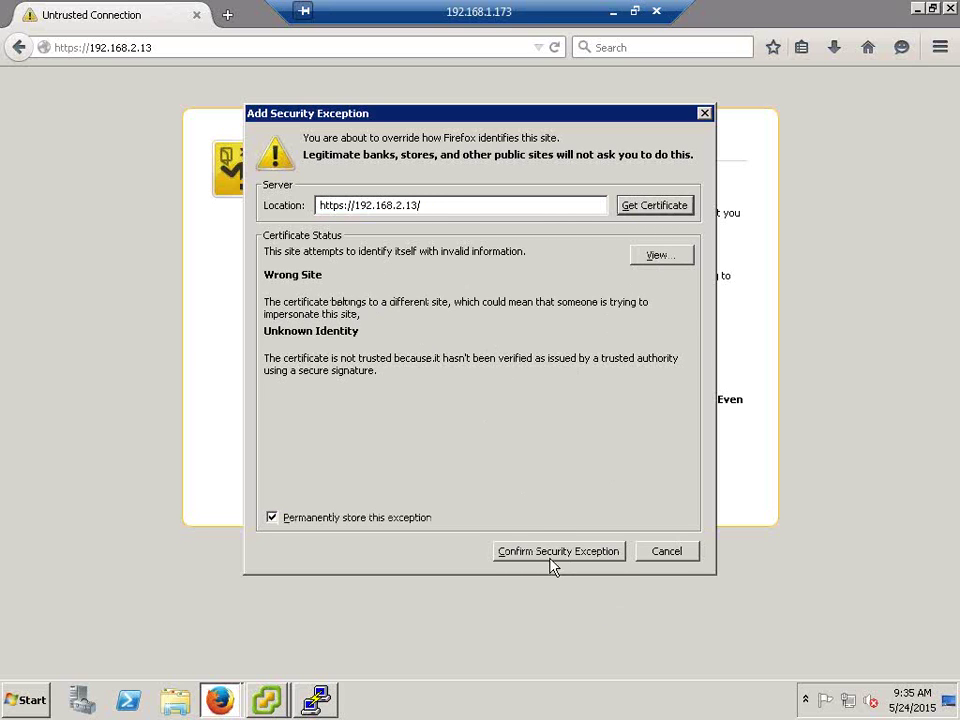
click(560, 553)
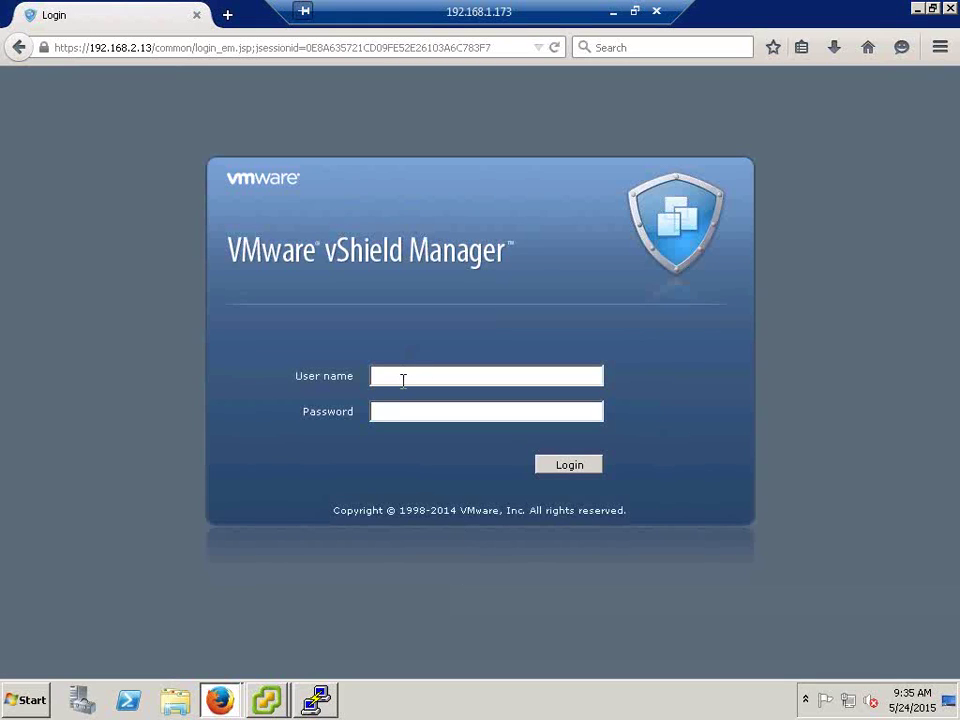
- Sign in to vShield Manager with the admin user name and password
click(403, 376)
text(admin)
key(Tab)
key(Return)
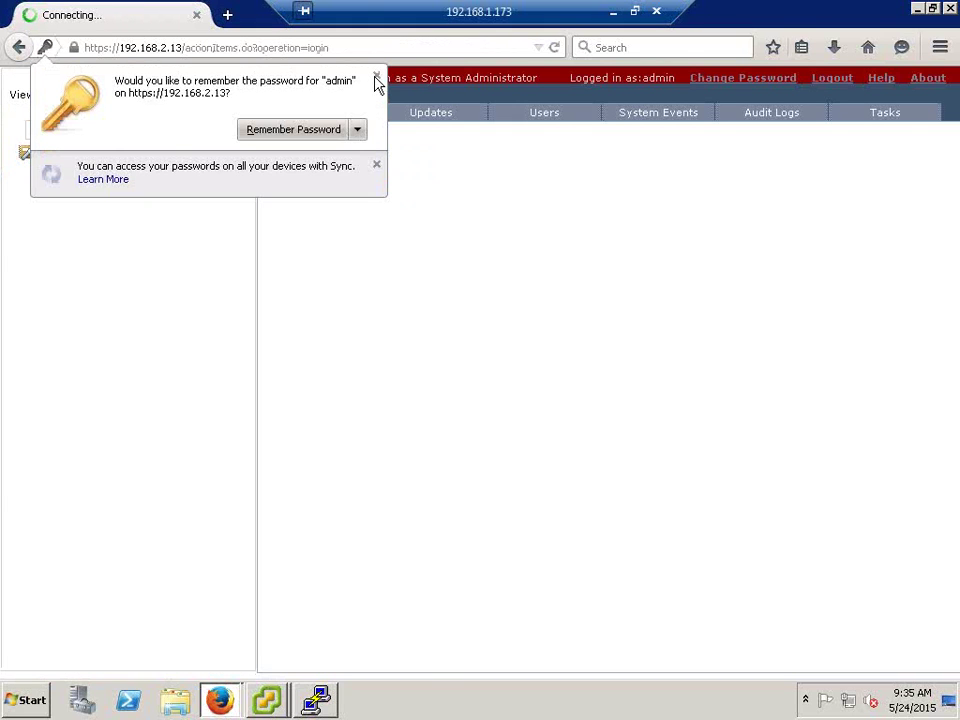
- Dismiss the password prompt, cancel the DNS edit leaving 192.168.1.2, and open vCenter Server settings
click(377, 76)
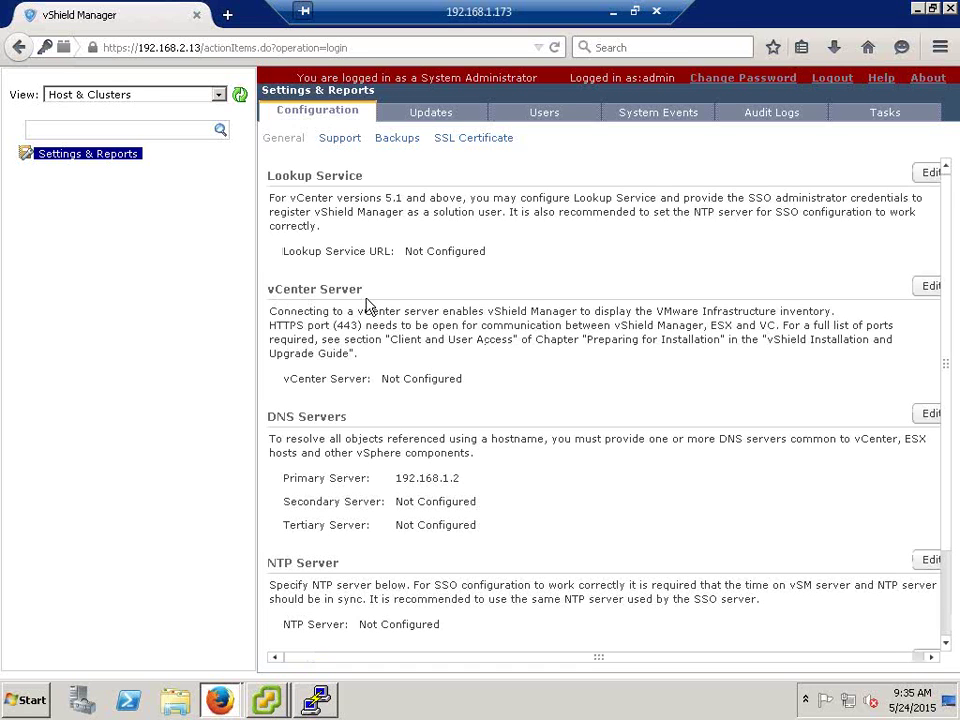
click(926, 414)
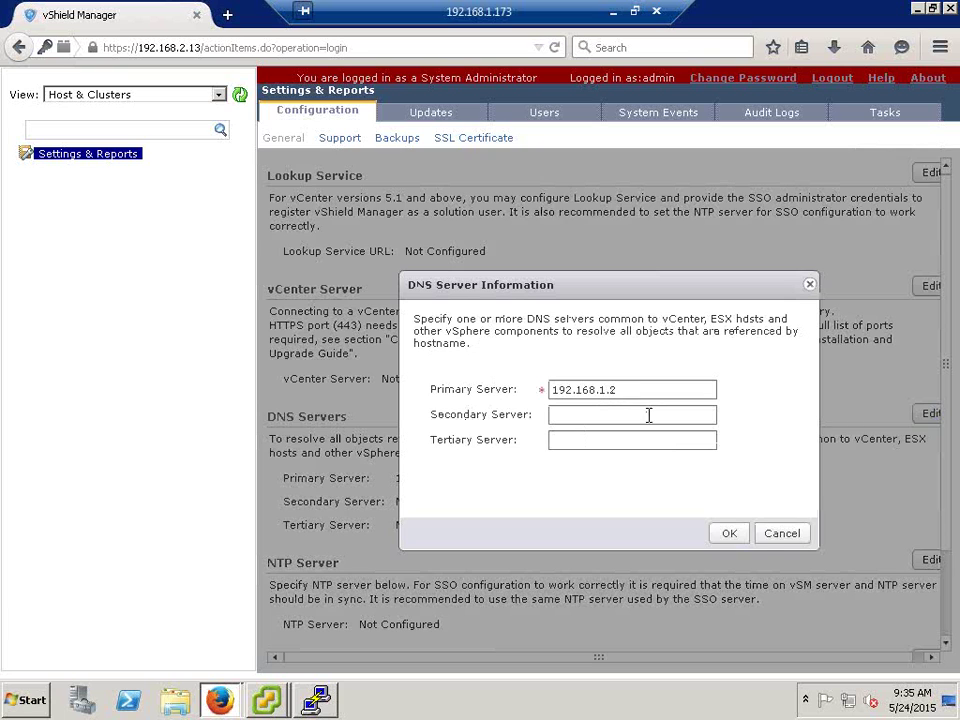
click(782, 534)
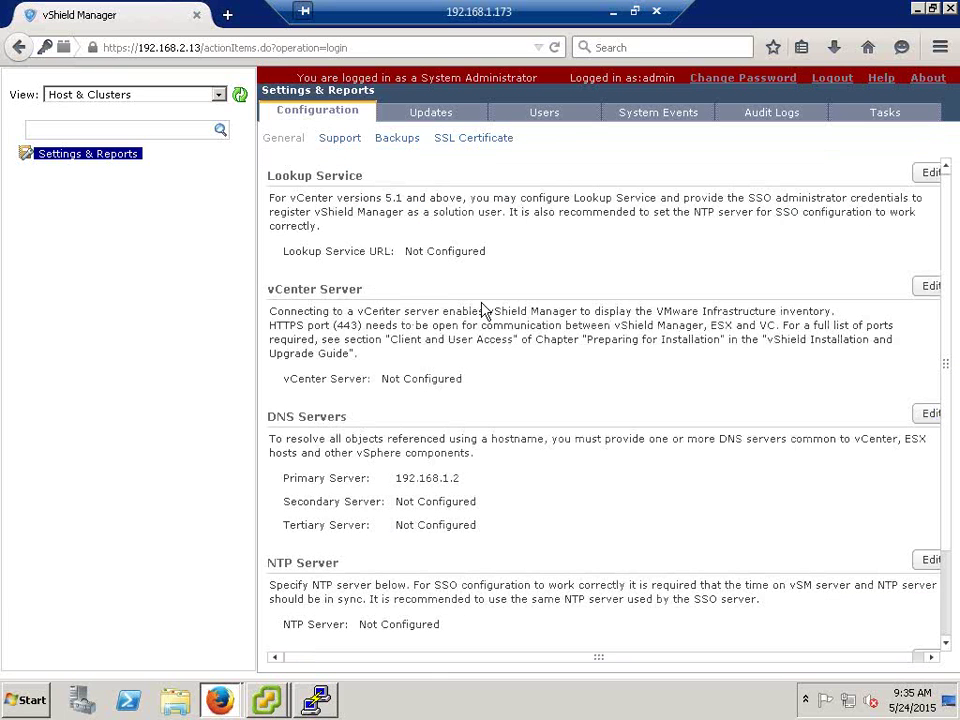
click(924, 288)
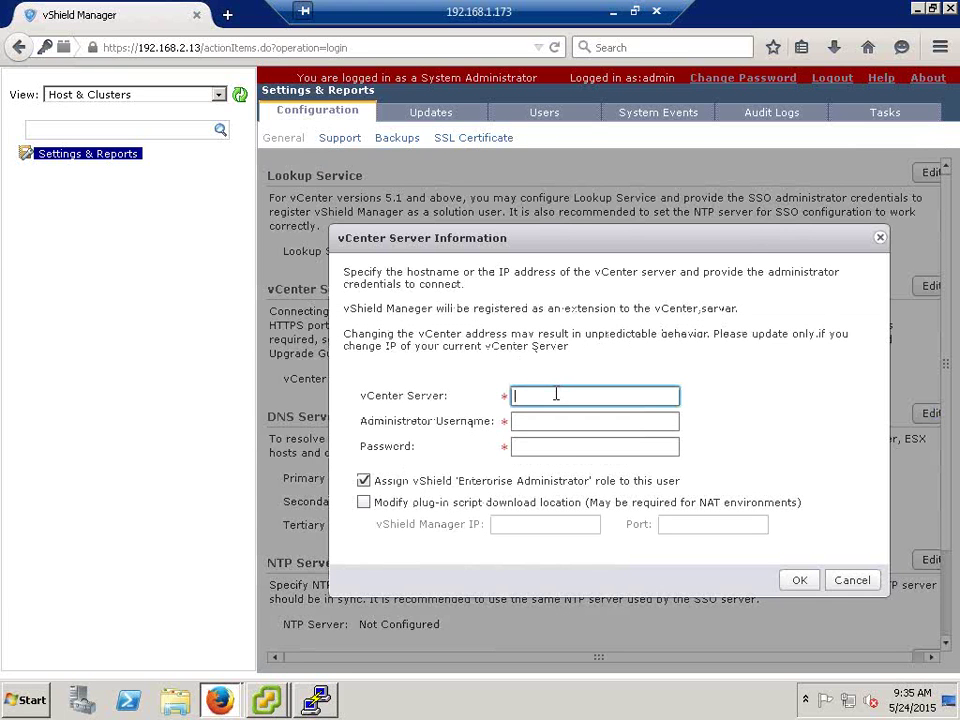
- Enter vCenter server 192.168.2.12 with the SSO administrator username and password and submit
text(192.168.2.12)
click(561, 422)
text(admini)
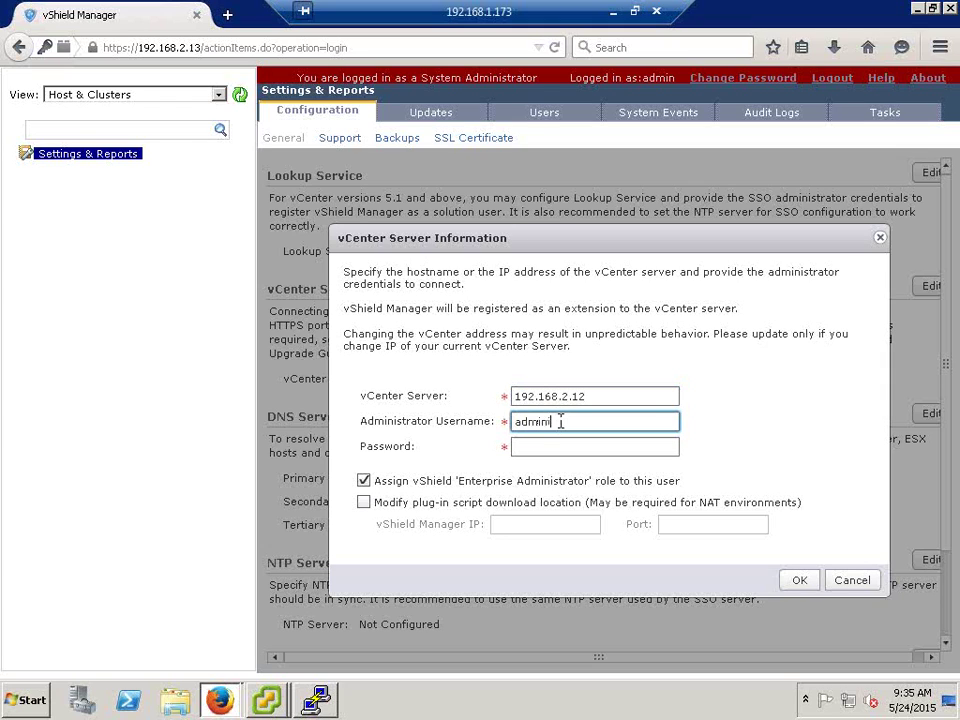
text(strator@vsphere.local)
key(Tab)
text(*****)
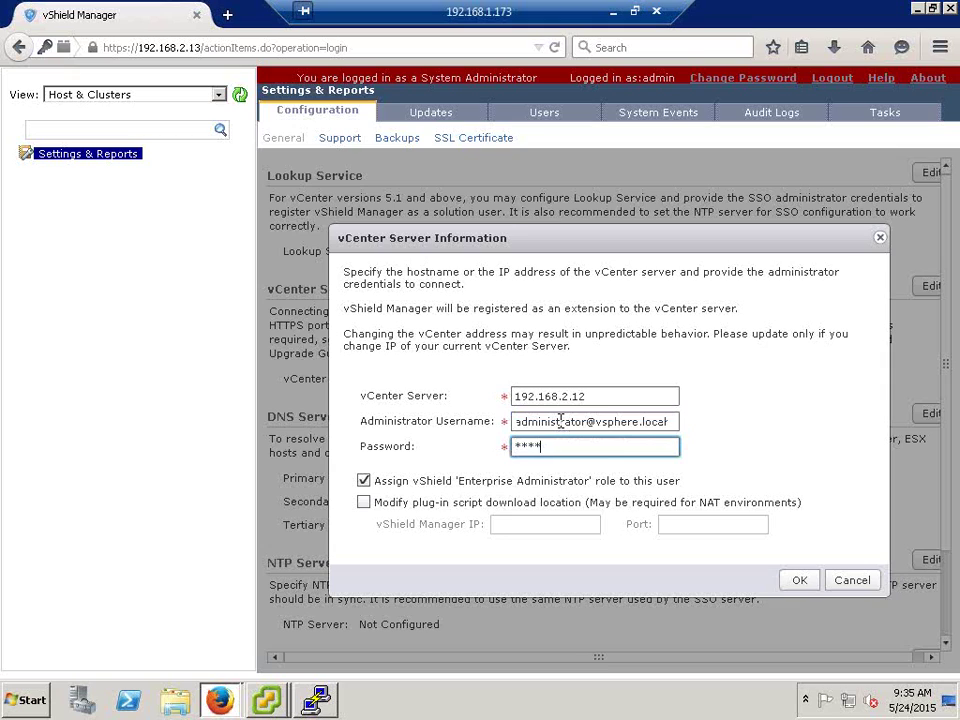
key(BackSpace)
key(BackSpace)
key(BackSpace)
key(BackSpace)
click(797, 581)
- Accept the confirmation and trust the vCenter certificate to finish registration
click(576, 533)
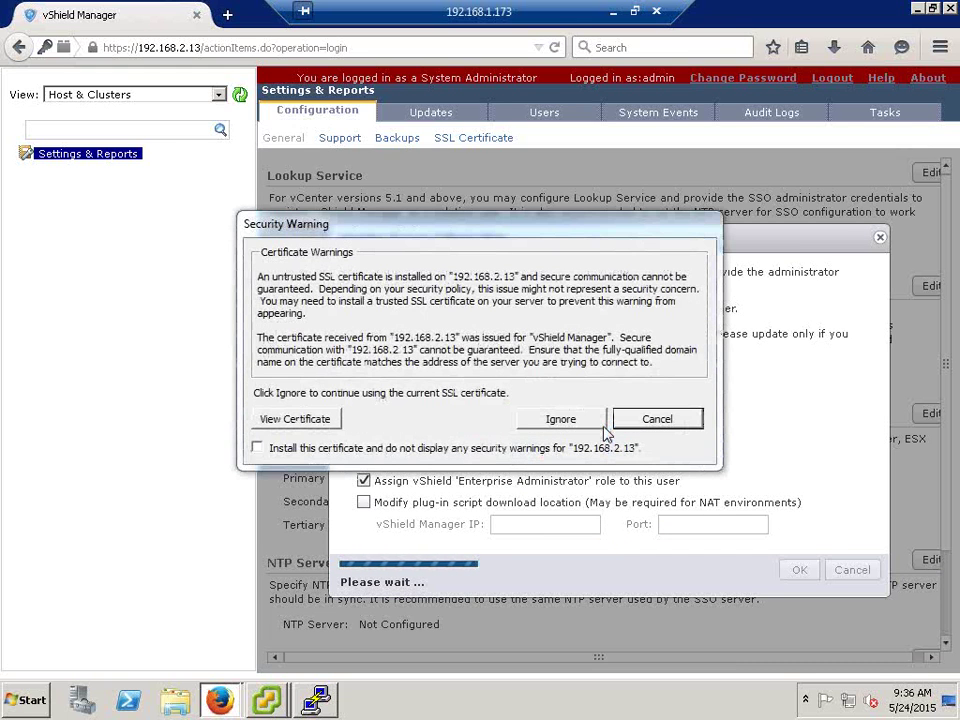
click(452, 449)
click(552, 424)
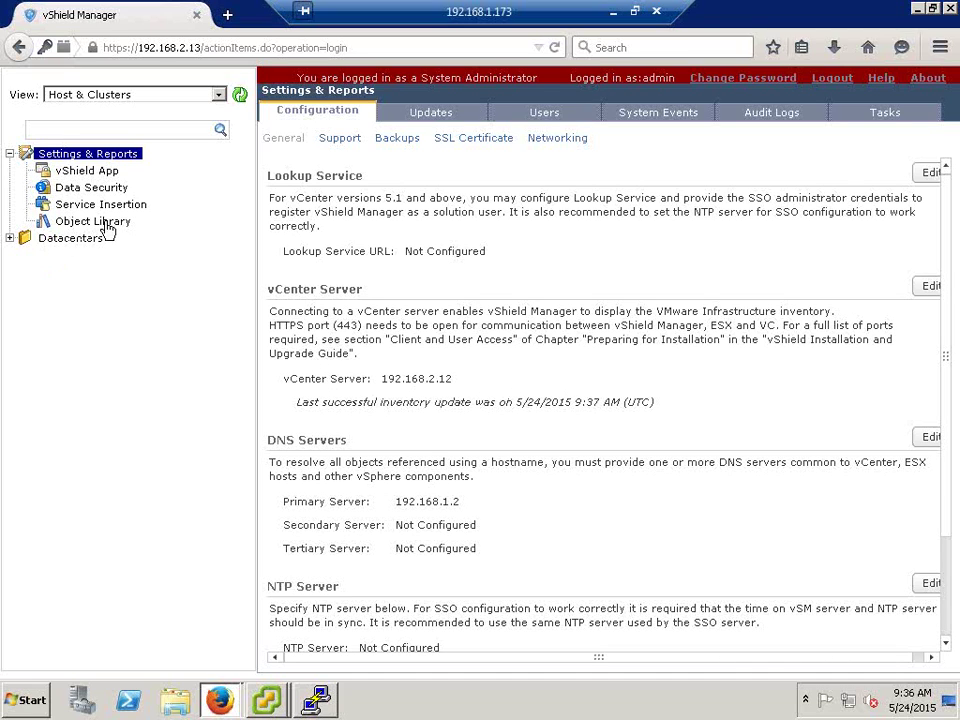
- Expand datacenter ALHyd and cluster ALDRS to show both hosts, then view ALHyd's Network Virtualization tab
click(68, 240)
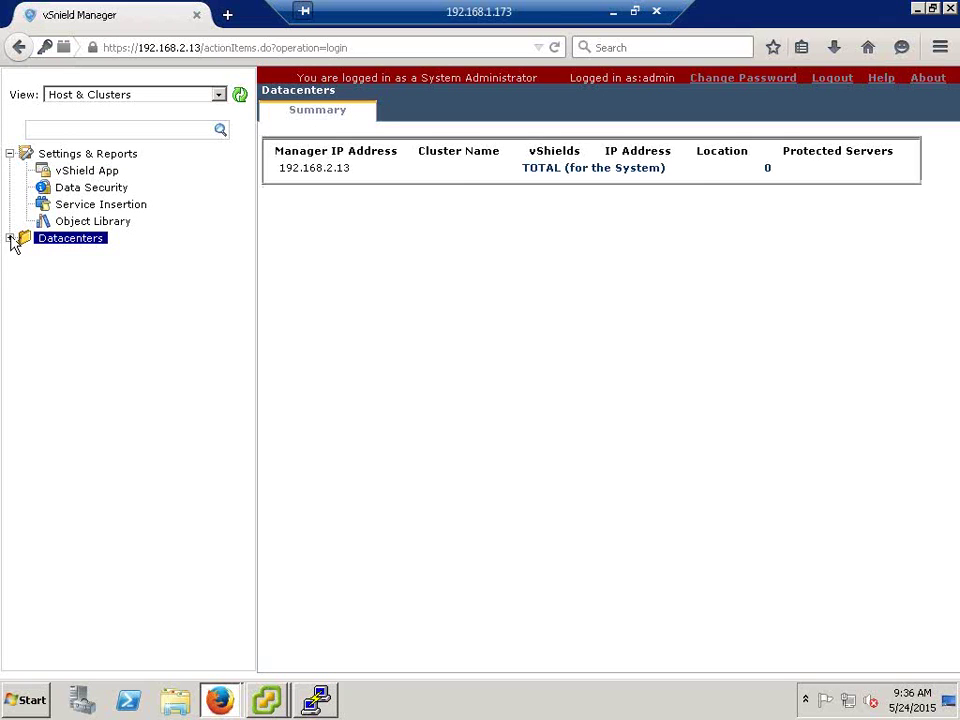
click(11, 239)
click(27, 255)
click(78, 273)
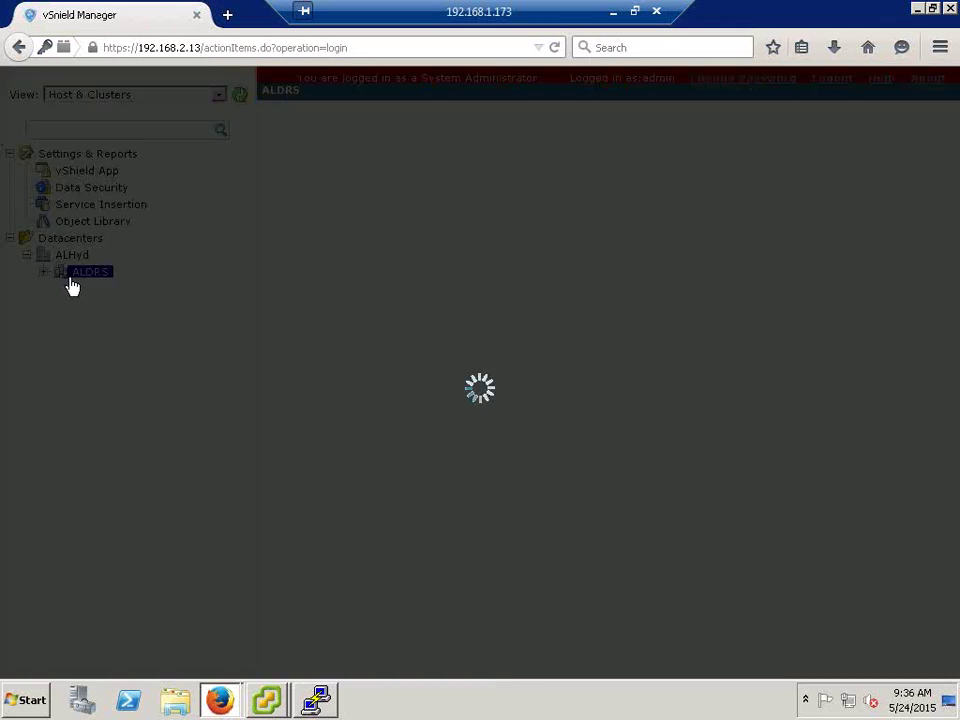
click(43, 273)
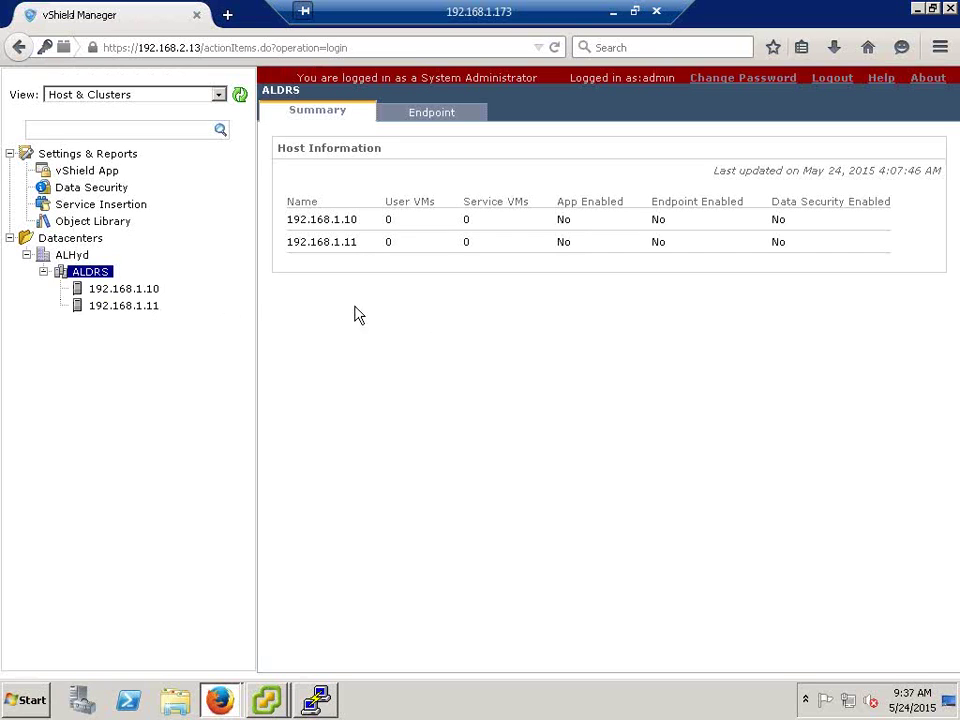
click(70, 256)
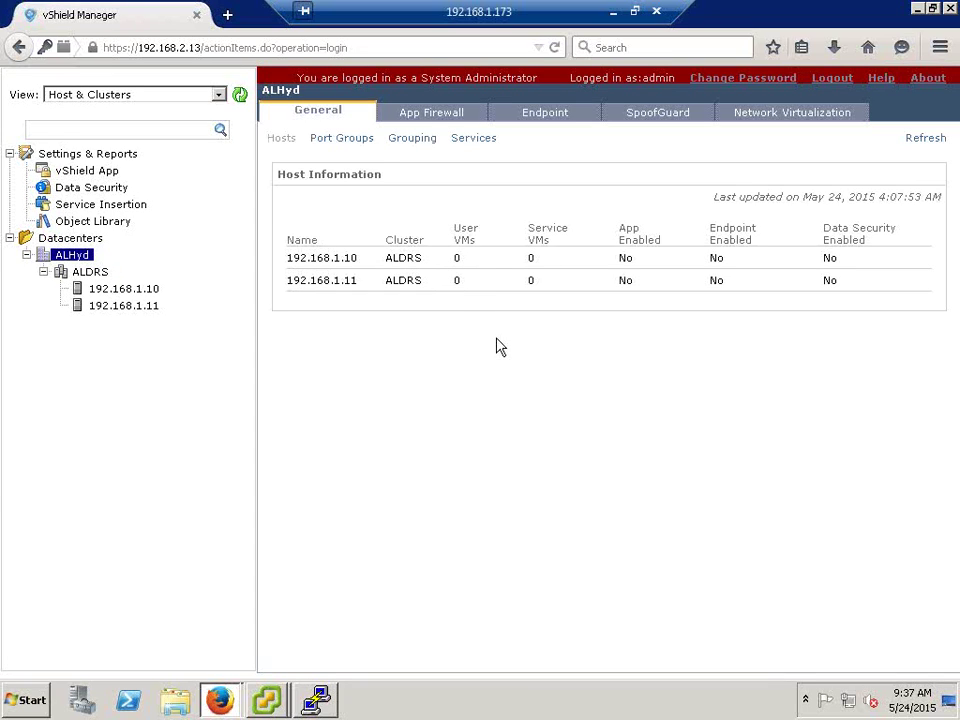
click(790, 114)
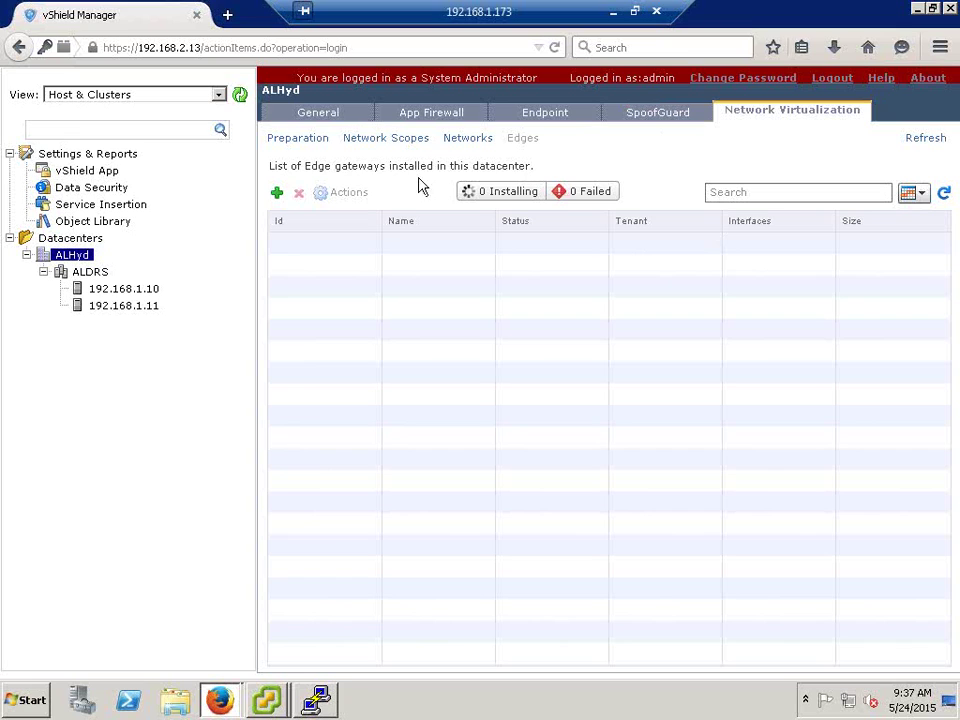
- Check ALHyd's VXLAN Preparation status, then go back to its General host information
click(297, 145)
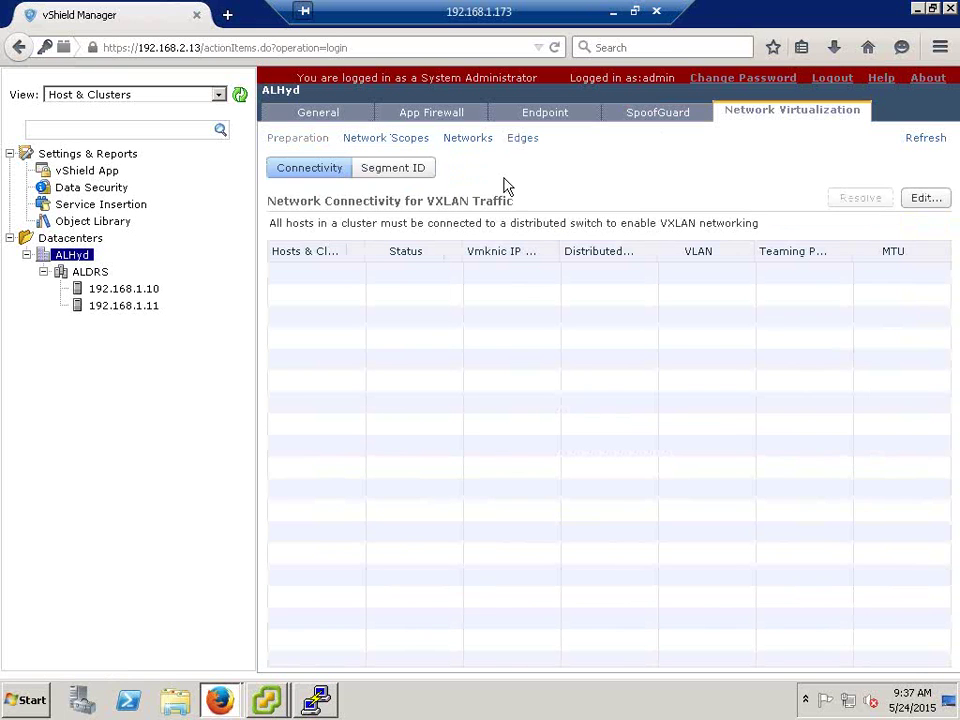
click(318, 112)
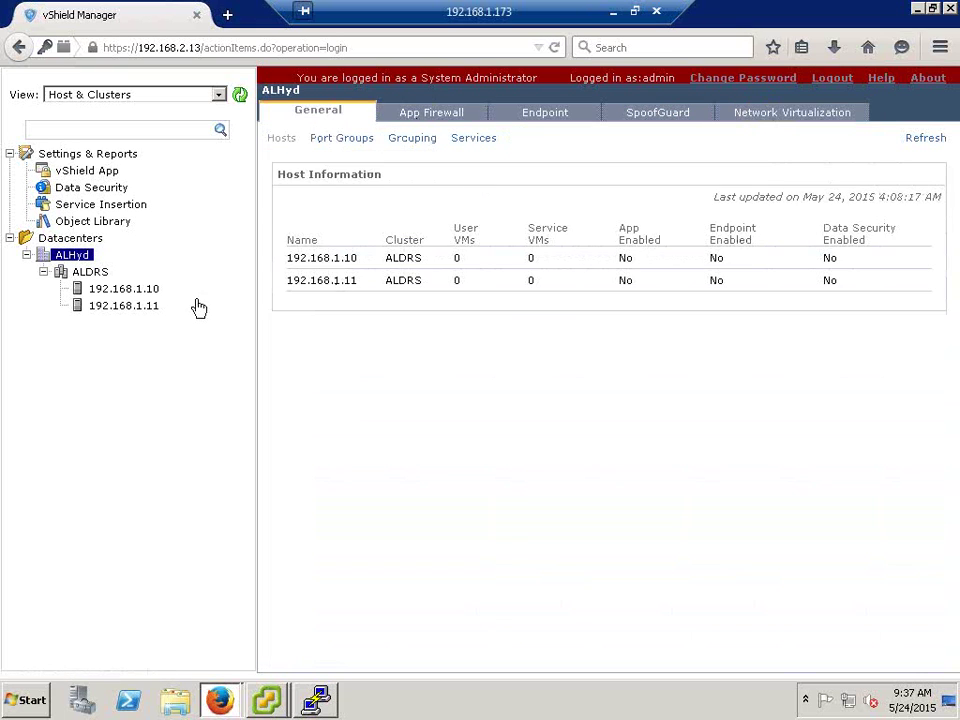
- Minimize the remote session and scroll the Notepad notes to the end of the Step10 line
click(614, 10)
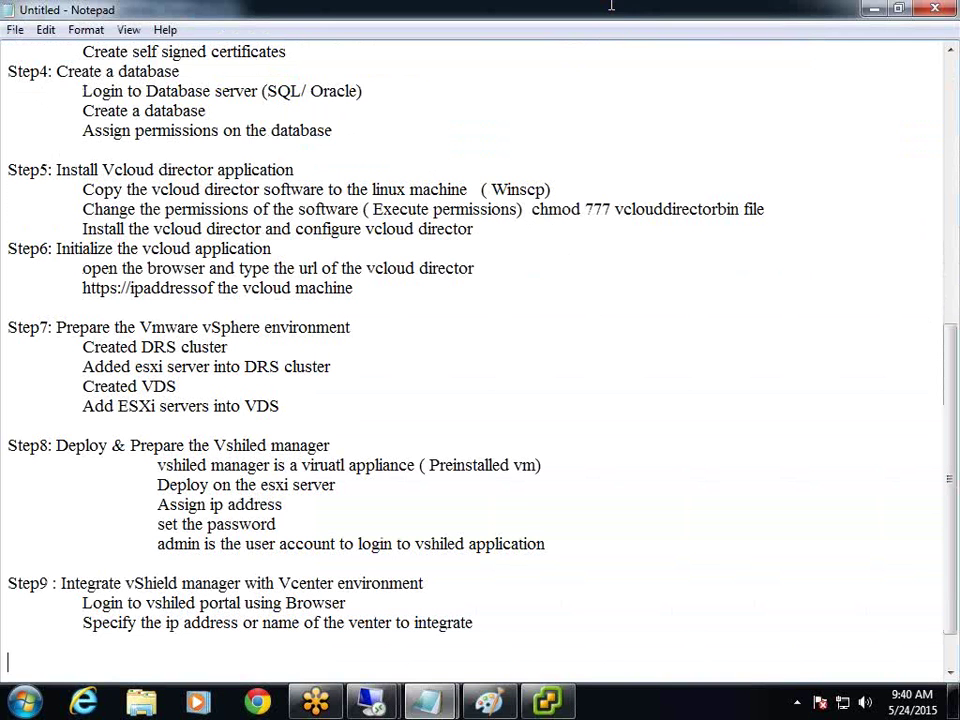
scroll(148, 519, down, 1)
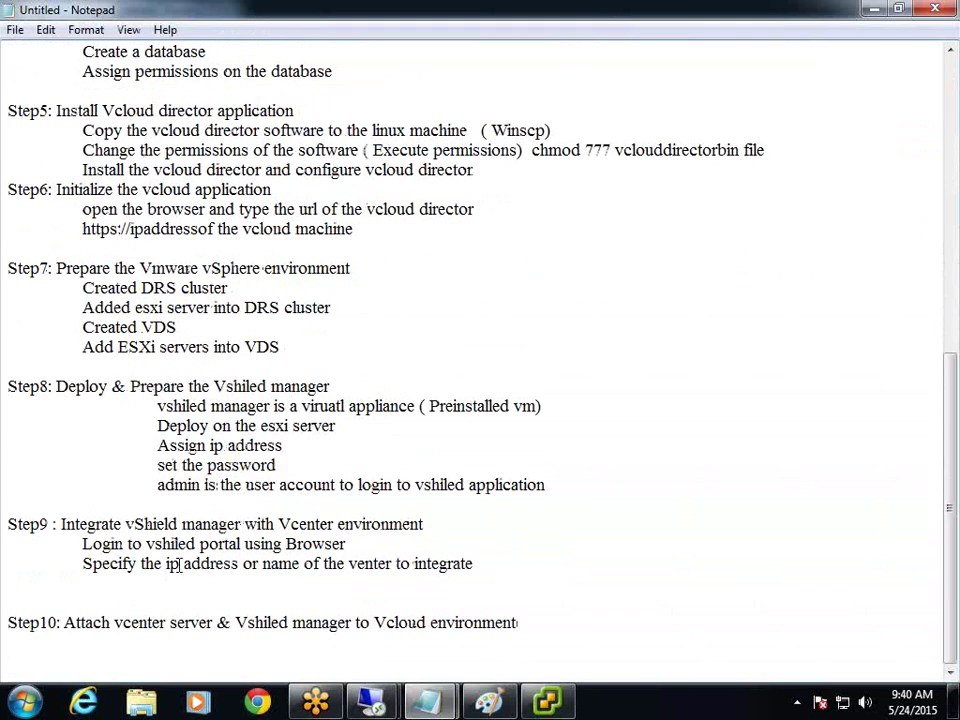
click(114, 594)
click(570, 626)
- Draw a line in Paint from the vcloud director box to the vshiled box, then return to the remote session
click(488, 700)
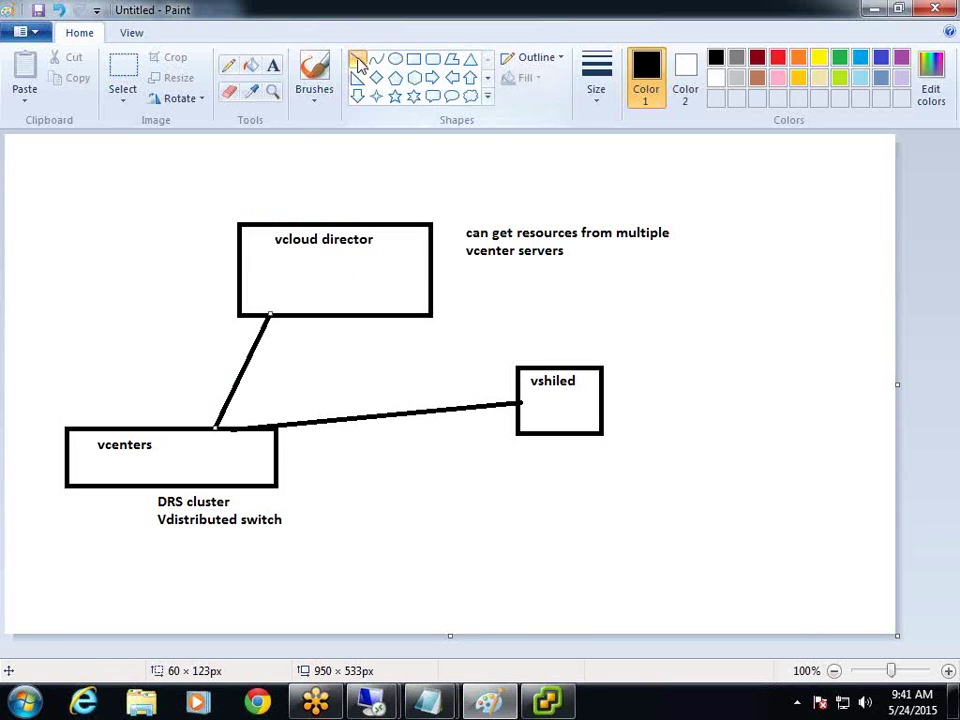
drag(389, 307, 517, 376)
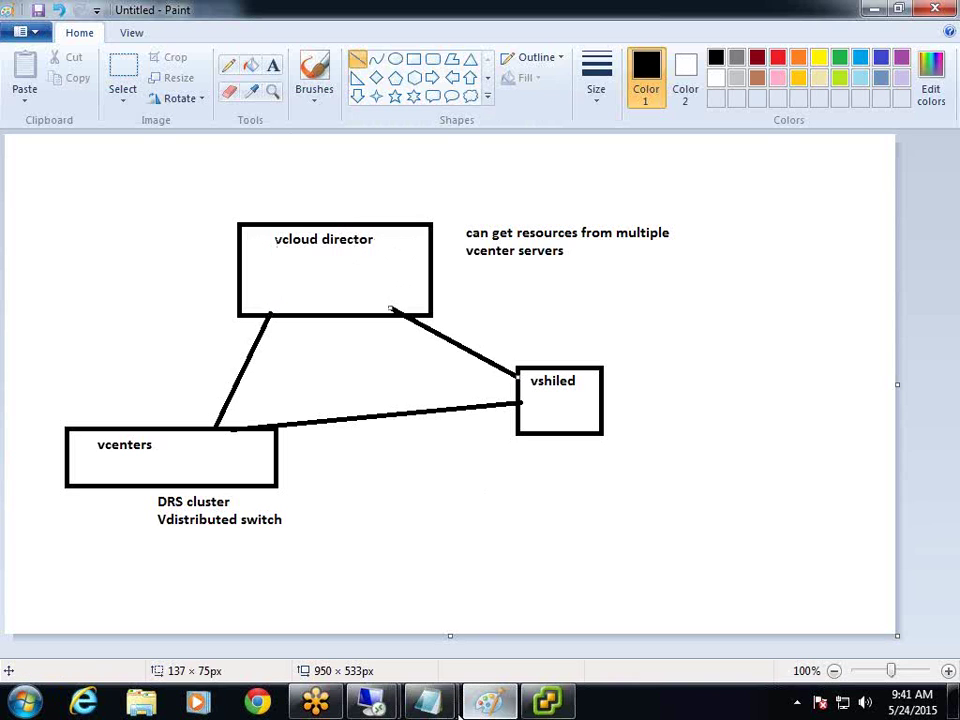
mouse_move(372, 700)
click(240, 629)
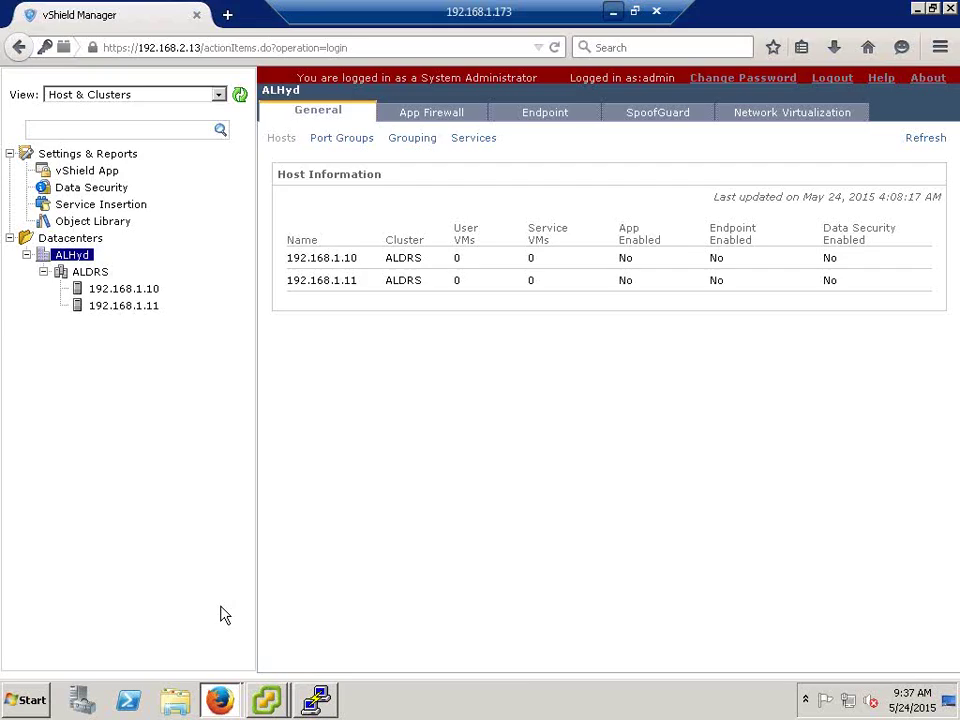
- Log out of vShield Manager and confirm
click(832, 78)
click(480, 327)
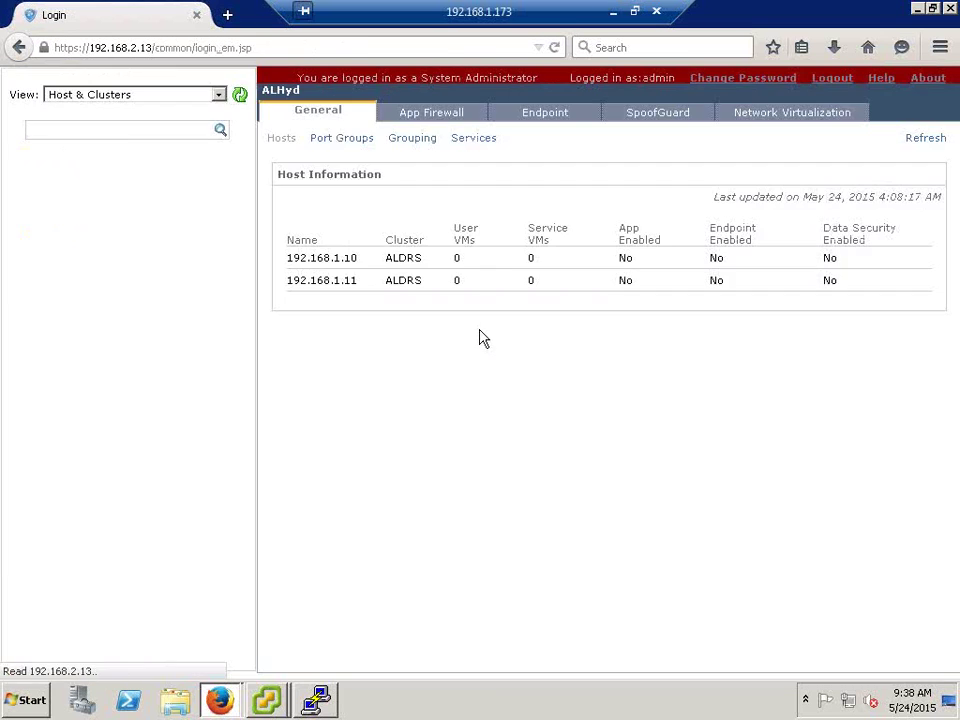
click(868, 47)
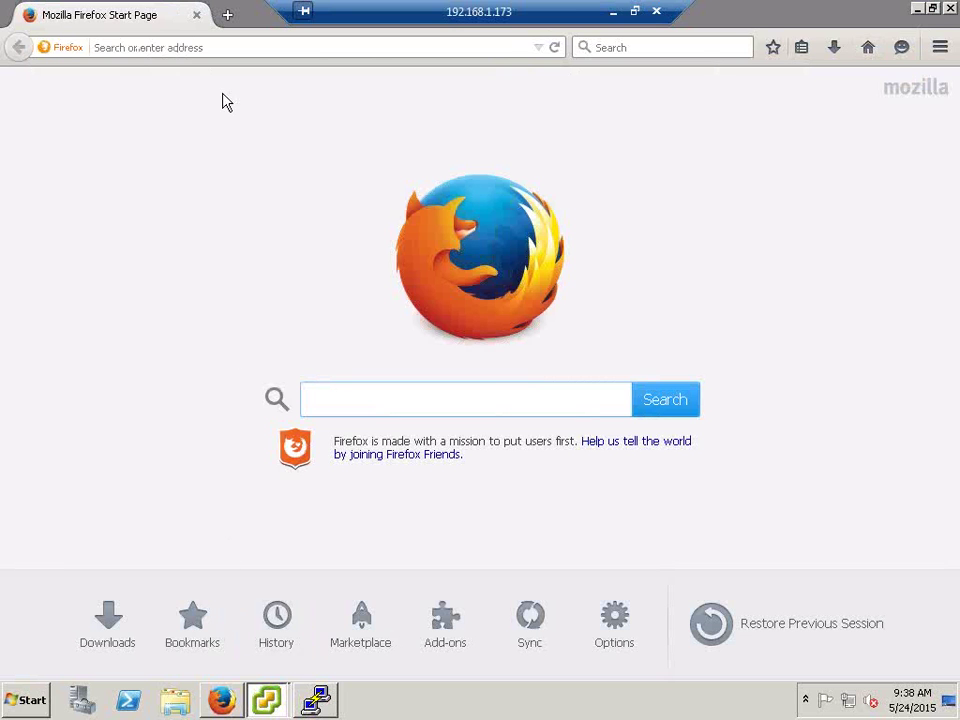
- Load the vCloud Director site from the address suggestion and accept its certificate security exception
click(238, 48)
text(vecloud.acutelearn.net/)
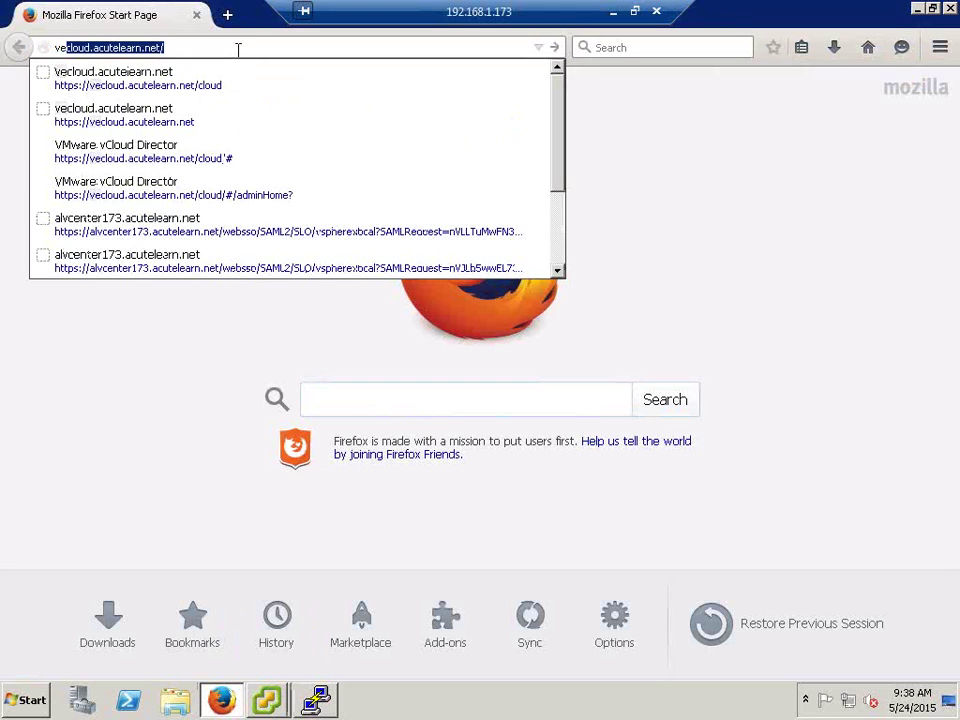
key(Down)
key(Return)
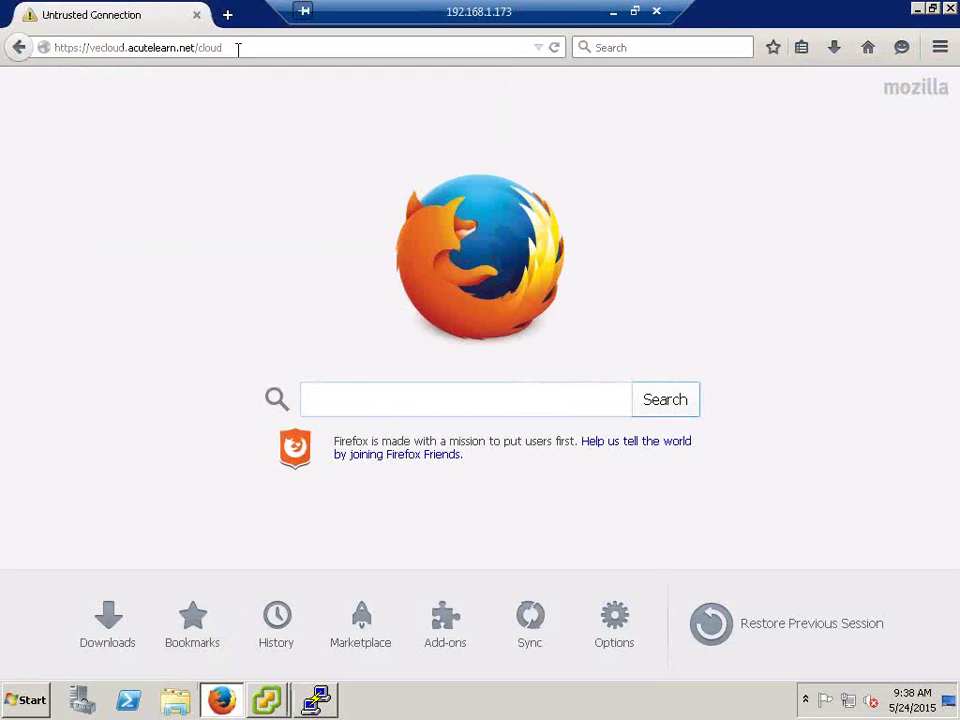
click(372, 376)
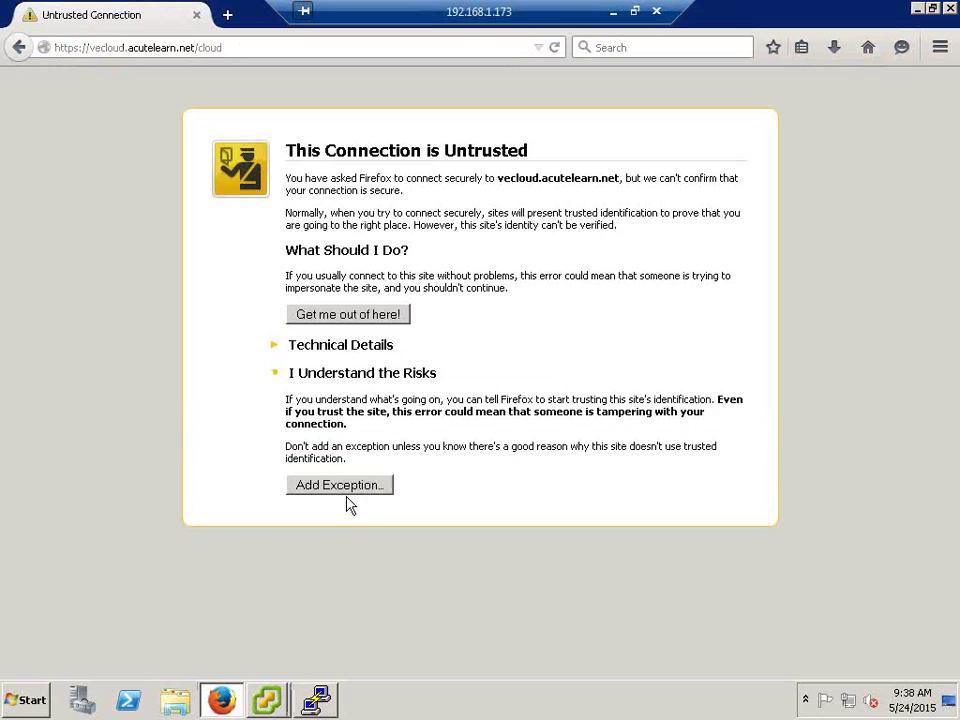
click(345, 490)
click(600, 558)
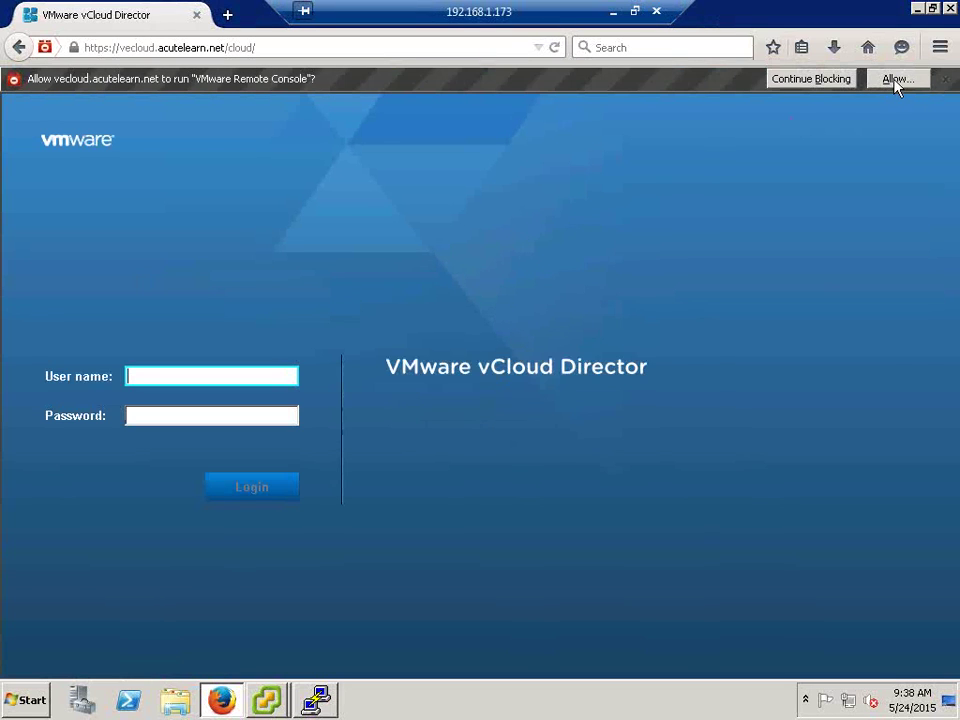
- Always allow the Java and VMware Remote Console plugins for the vCloud Director page
click(896, 79)
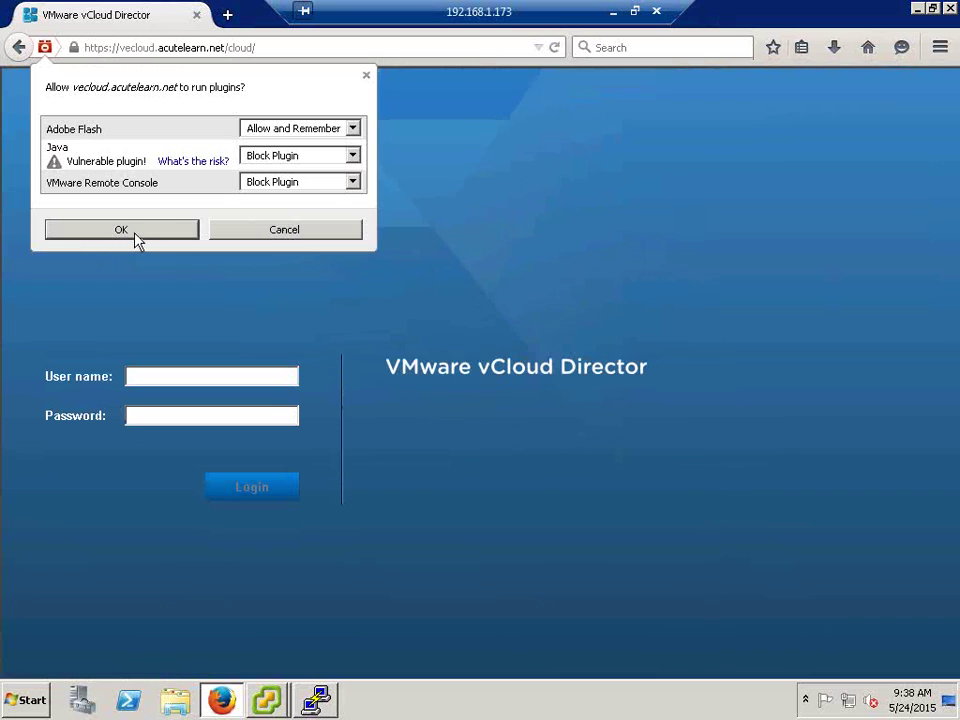
click(300, 157)
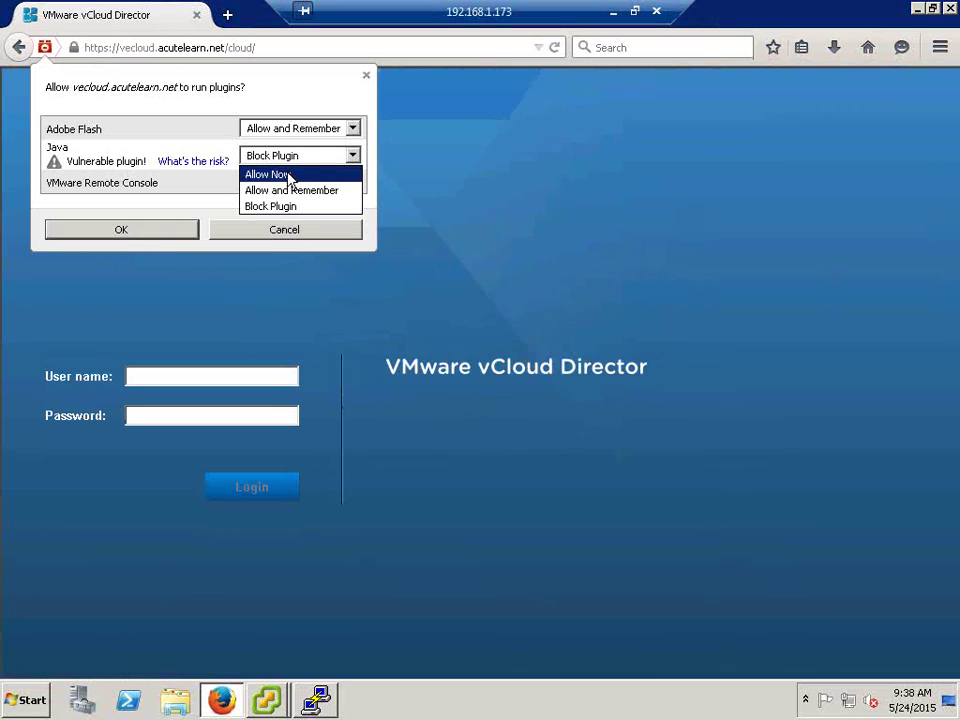
click(293, 190)
click(294, 183)
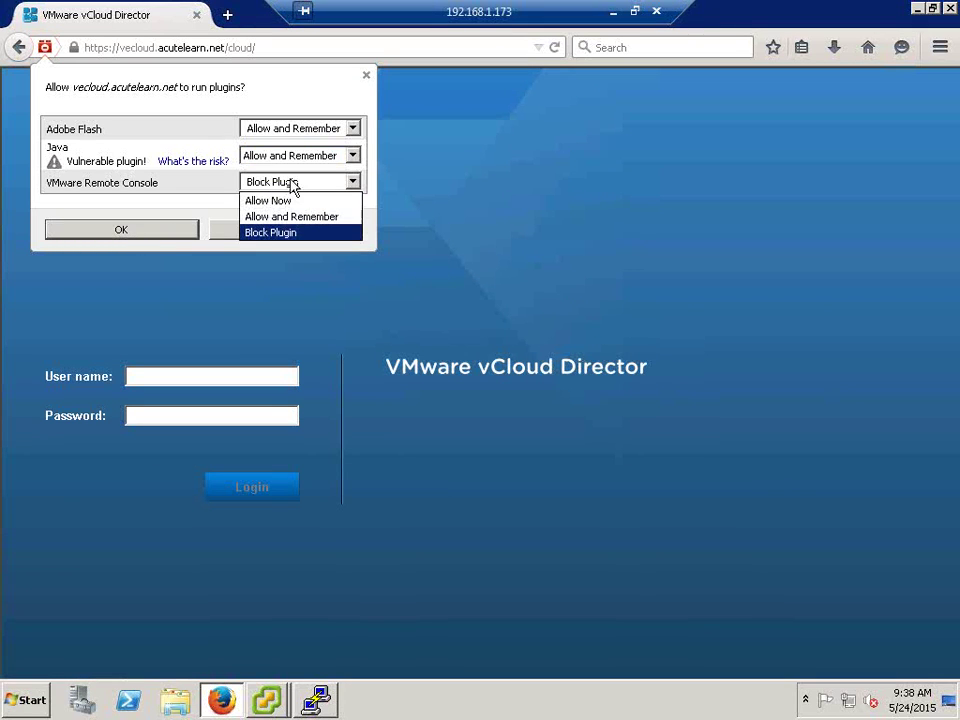
click(274, 216)
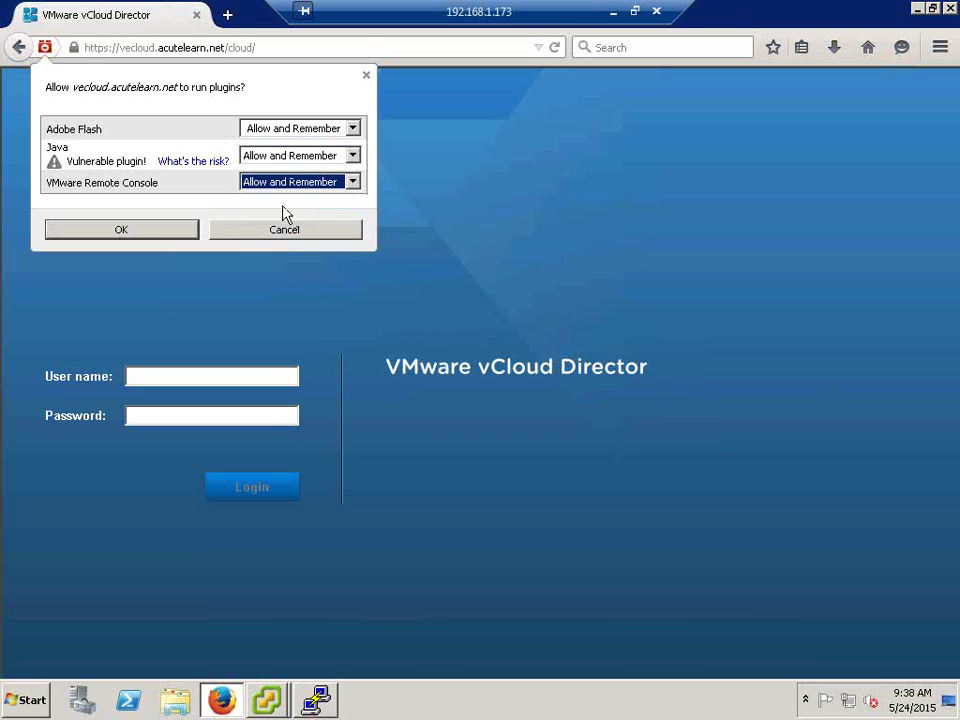
click(135, 234)
- Log in to vCloud Director as administrator with the account password, declining to save it
click(167, 377)
text(ad)
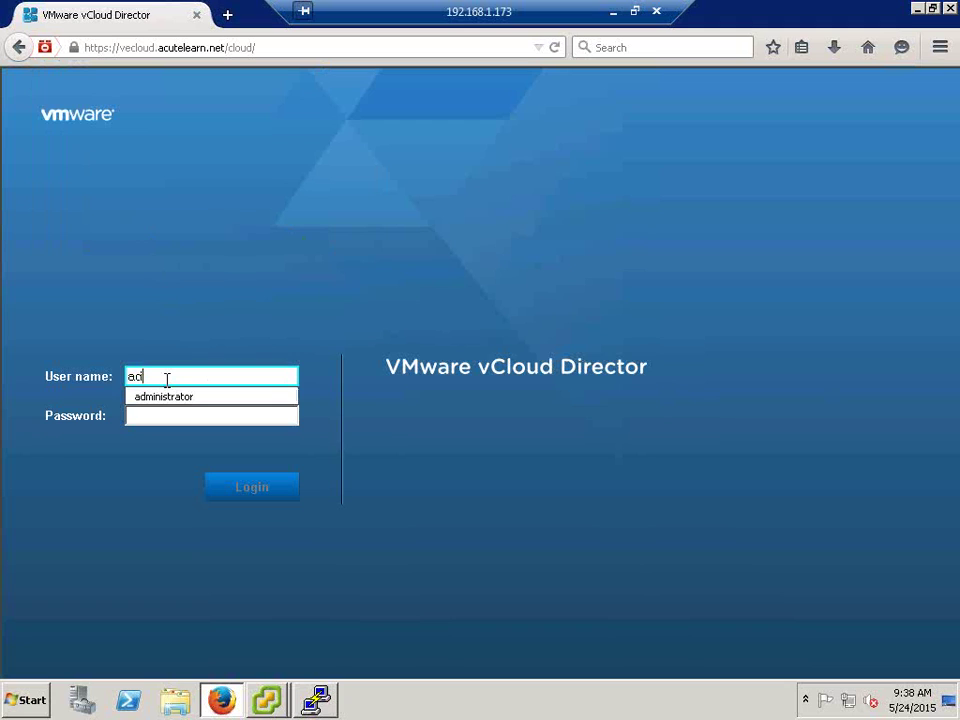
key(Down)
key(Tab)
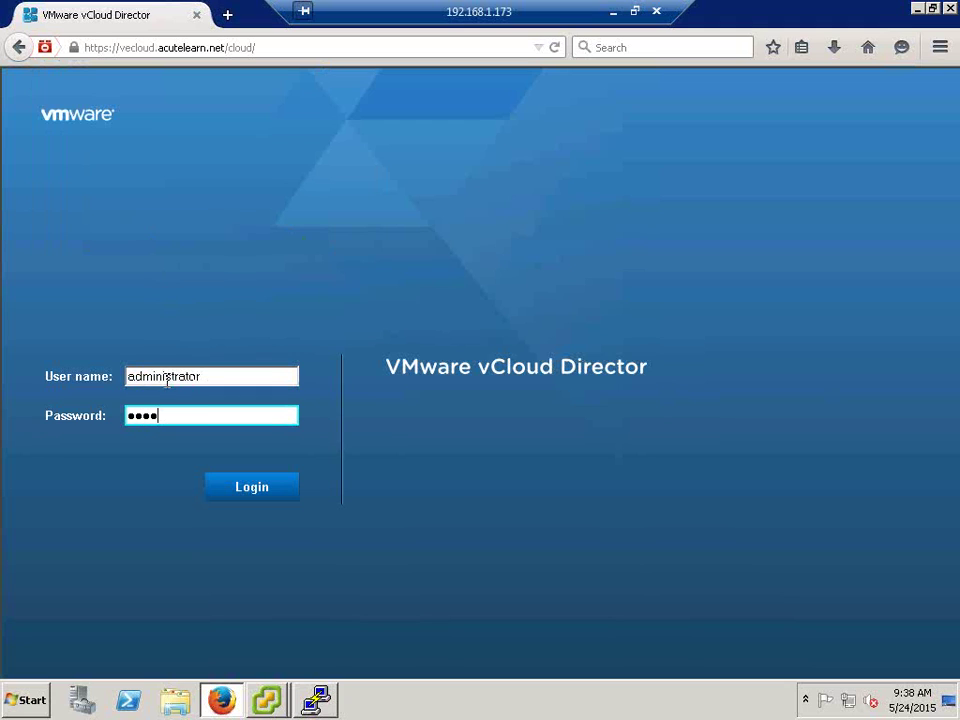
key(Return)
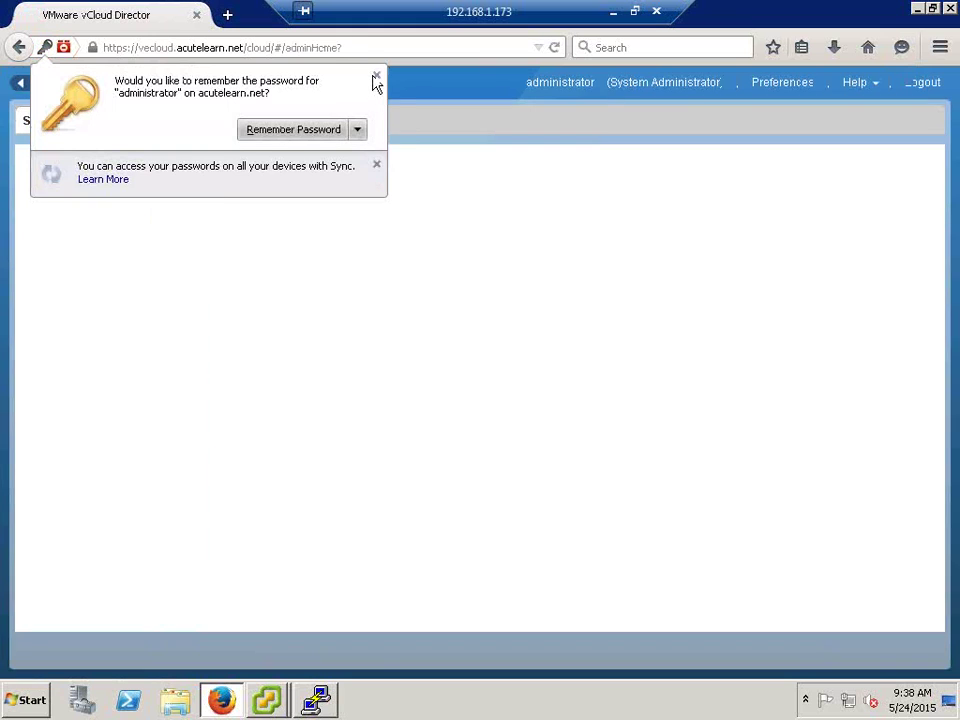
click(376, 75)
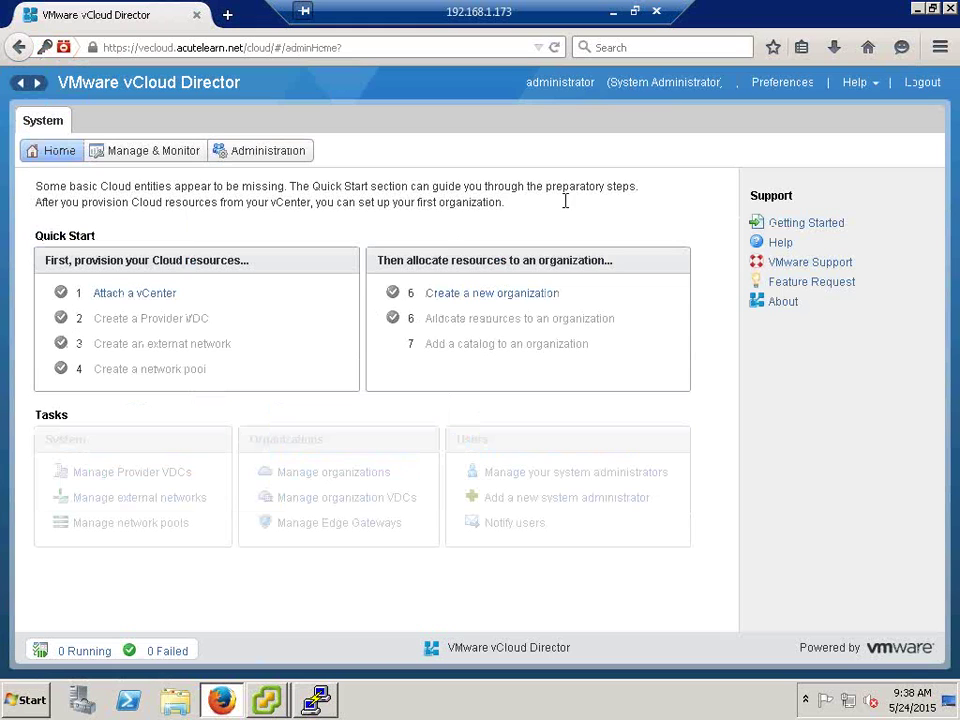
- Attach vCenter 192.168.2.12 with its SSO administrator account, named vevcenter.acutelearn.net, and proceed
click(127, 297)
click(422, 223)
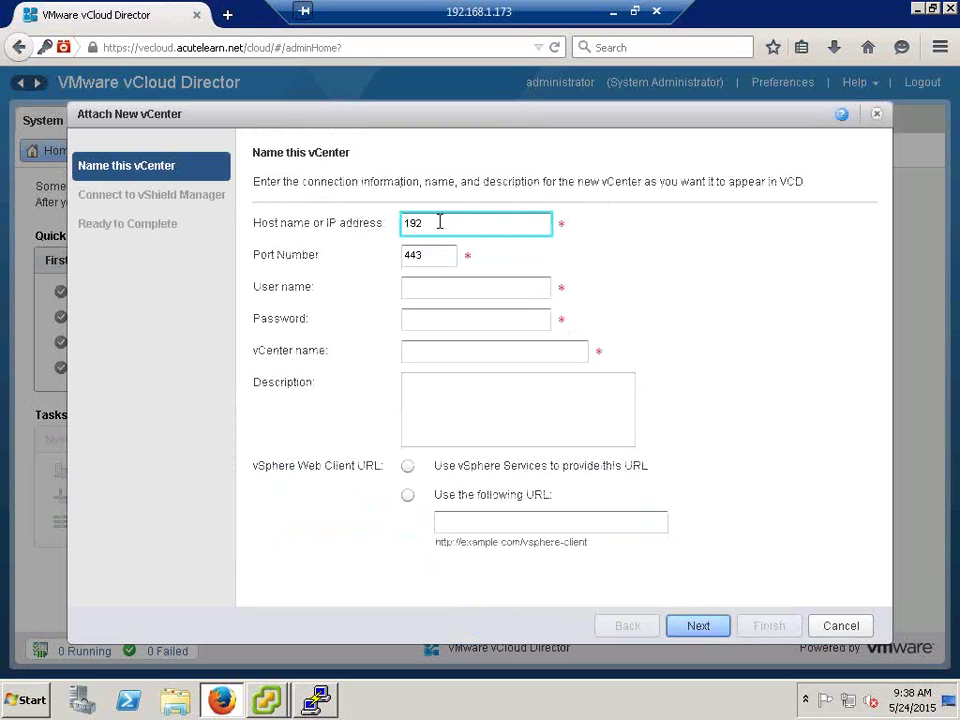
text(192.168.2.12)
key(Tab)
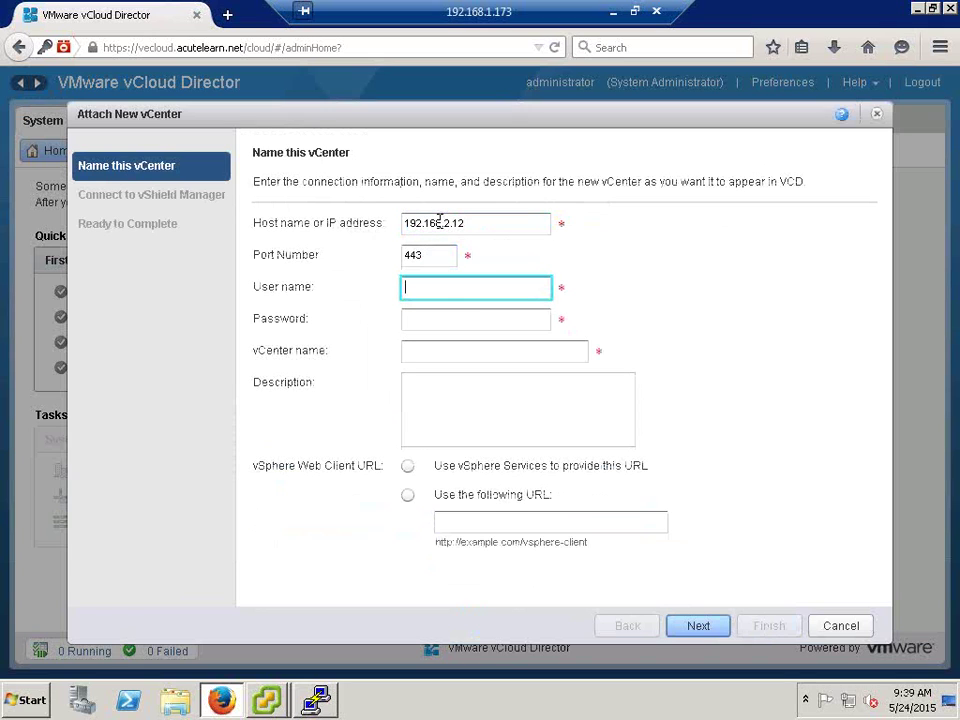
text(administrator@vsphere.l)
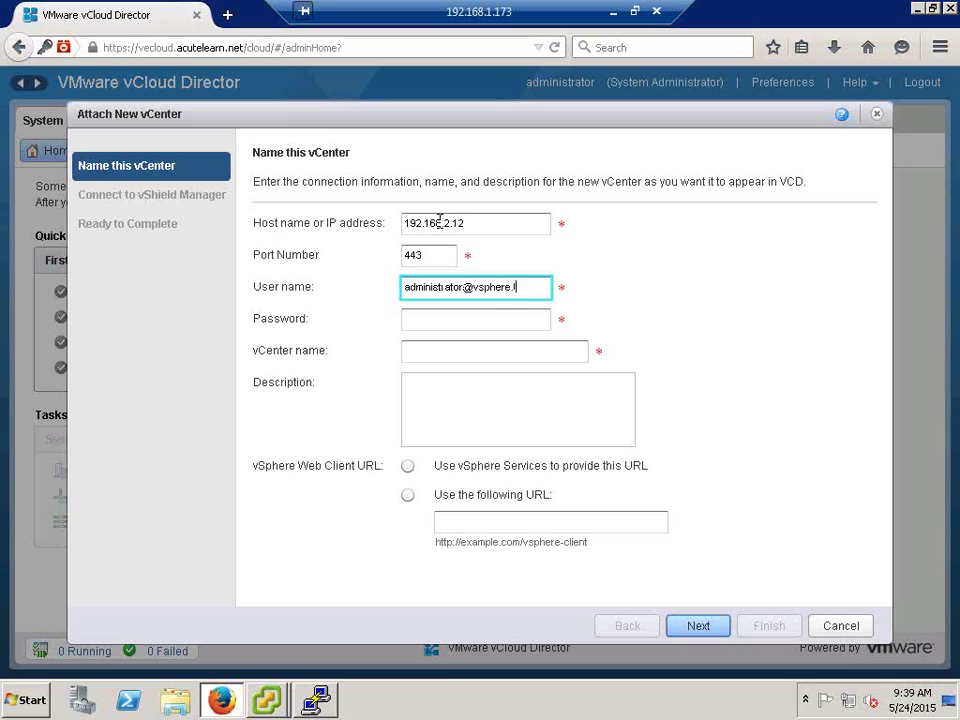
text(ocal)
key(Tab)
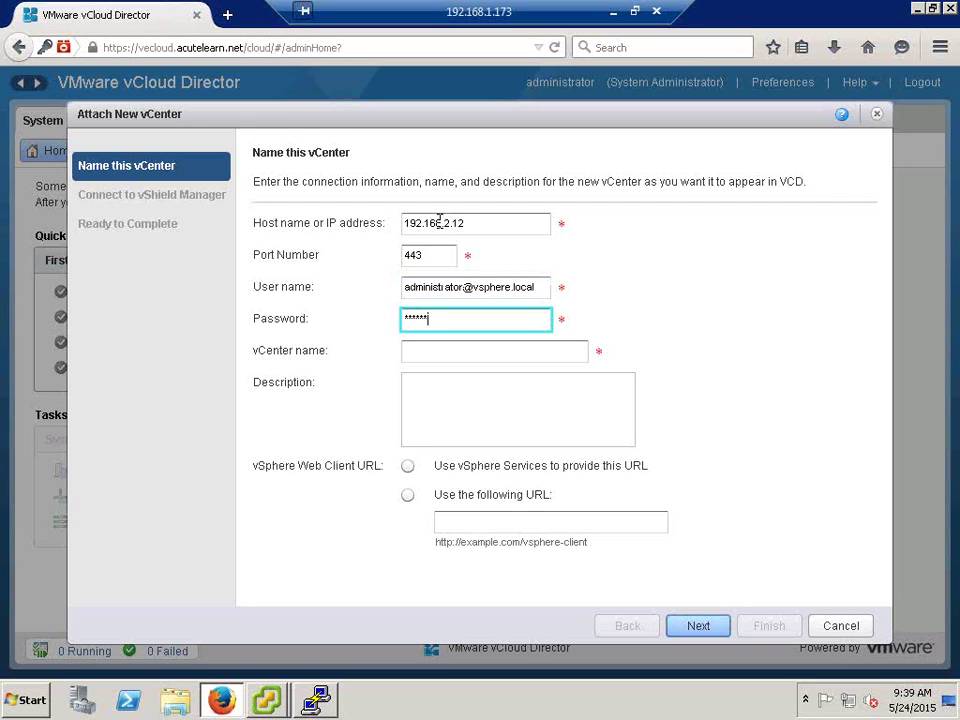
key(Tab)
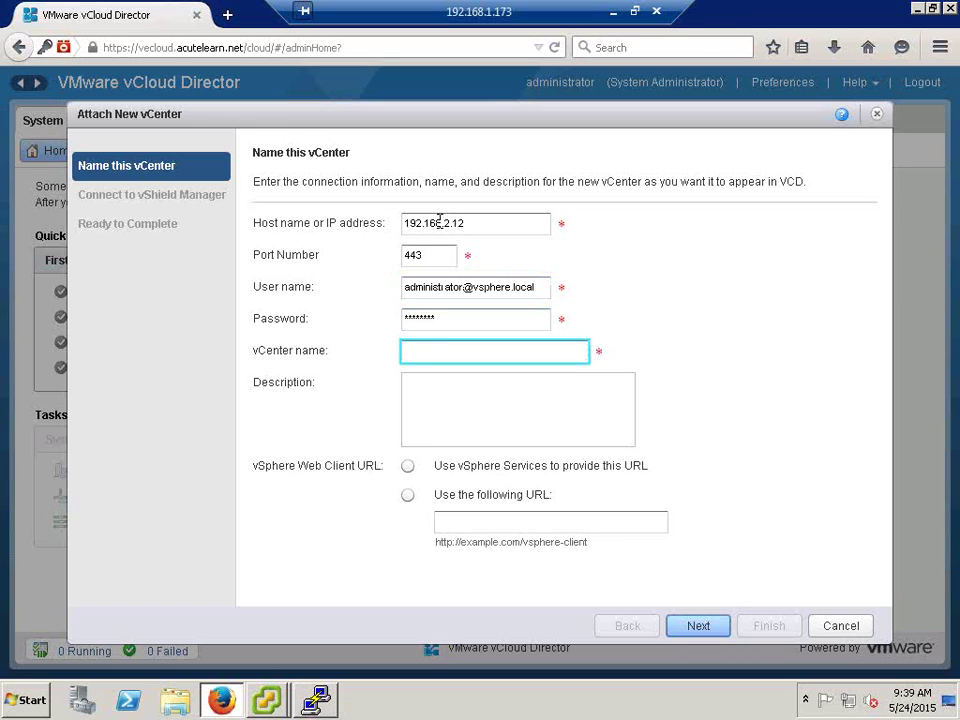
text(vevcenter.acutelearn.net)
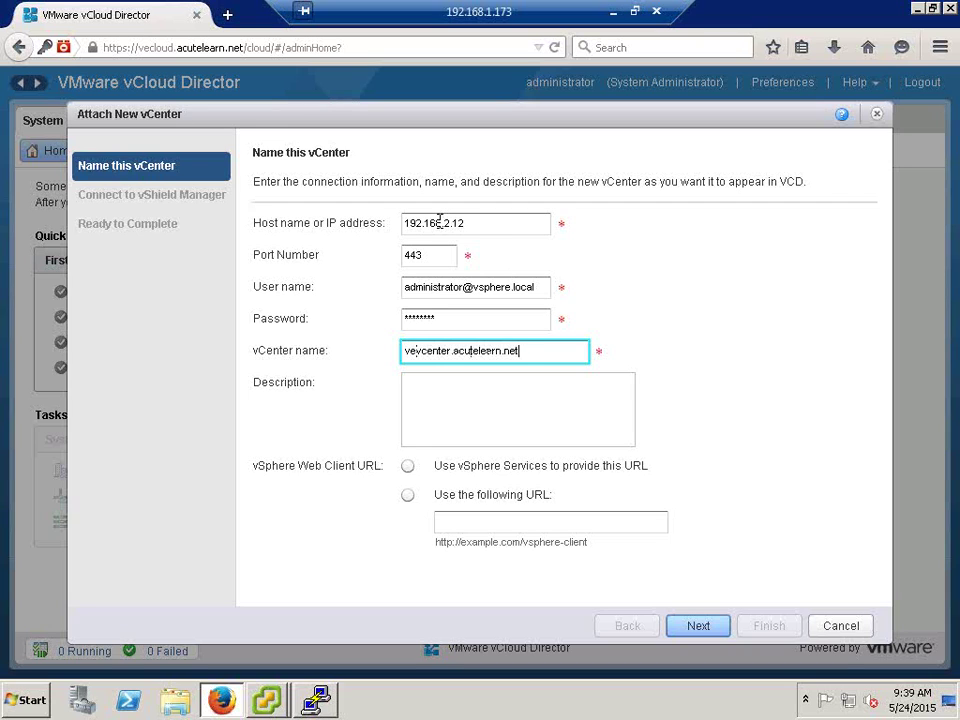
click(694, 627)
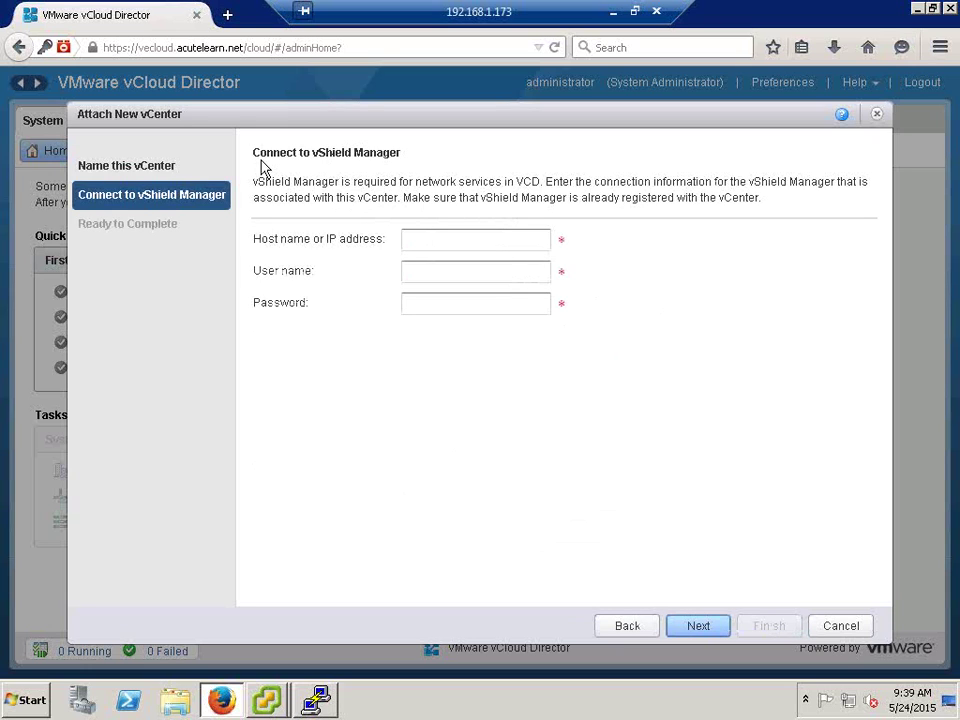
- Connect vShield Manager 192.168.2.13 with user admin and its password, then go to the summary
click(459, 249)
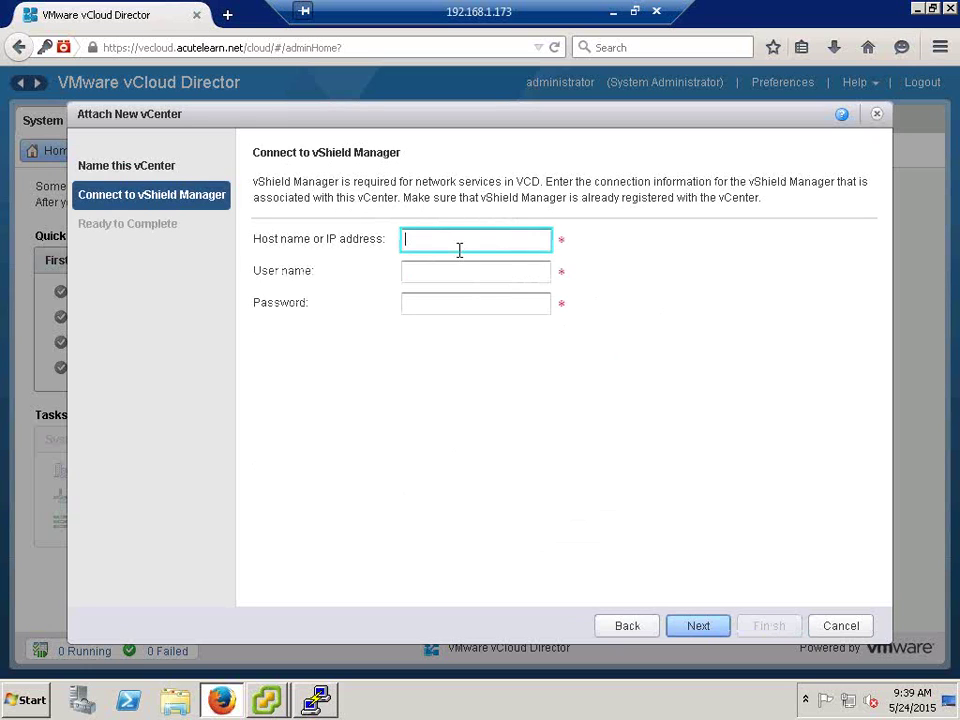
text(192.168.2.)
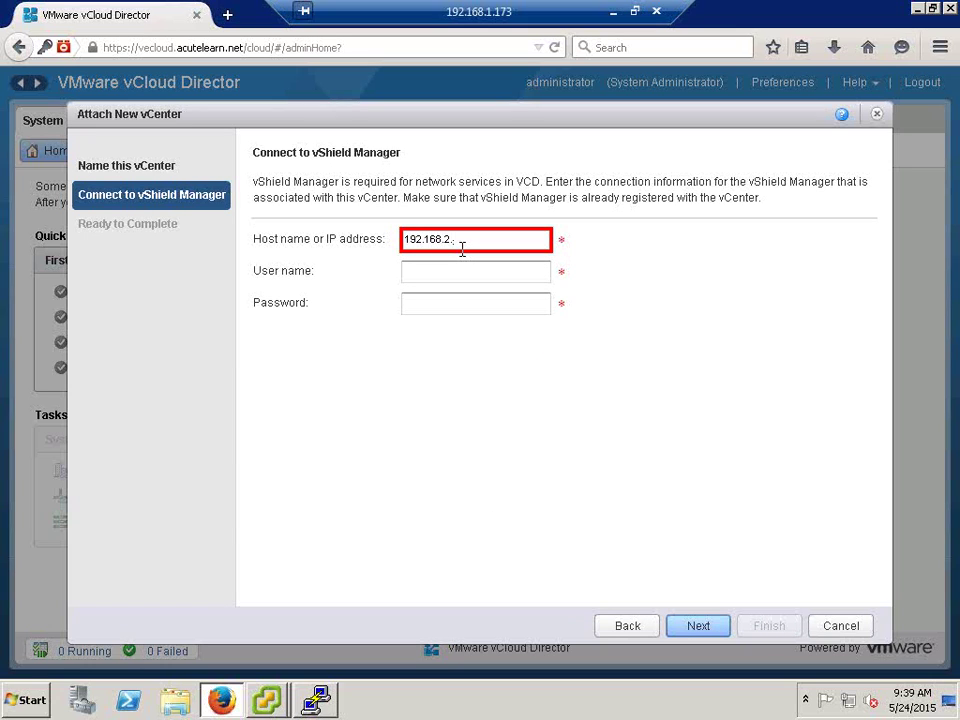
text(18)
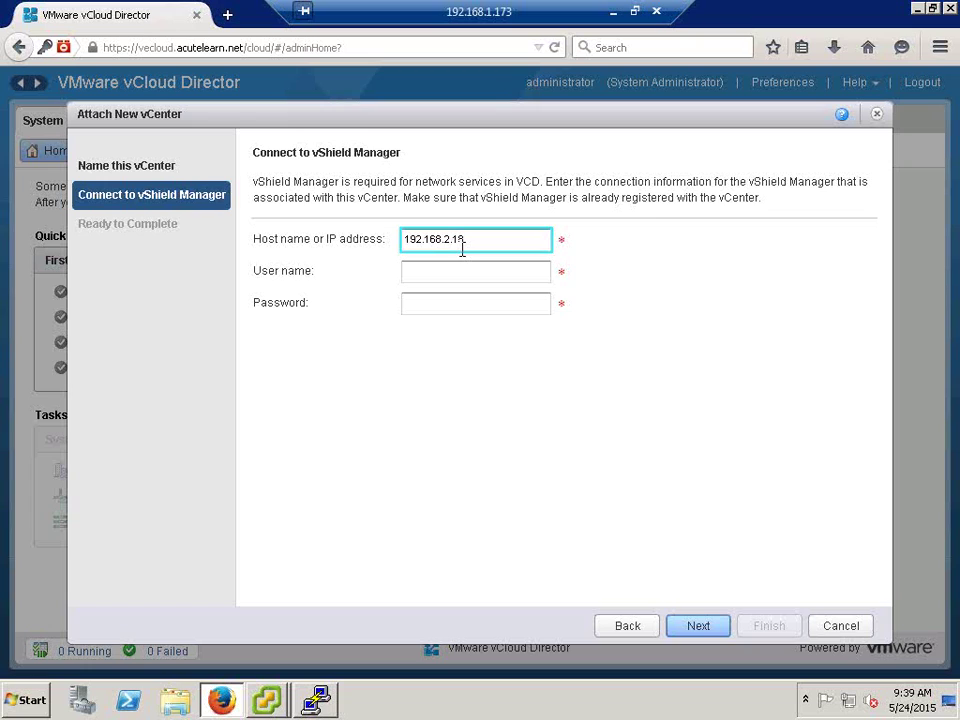
key(Tab)
text(admin)
key(Tab)
text(**)
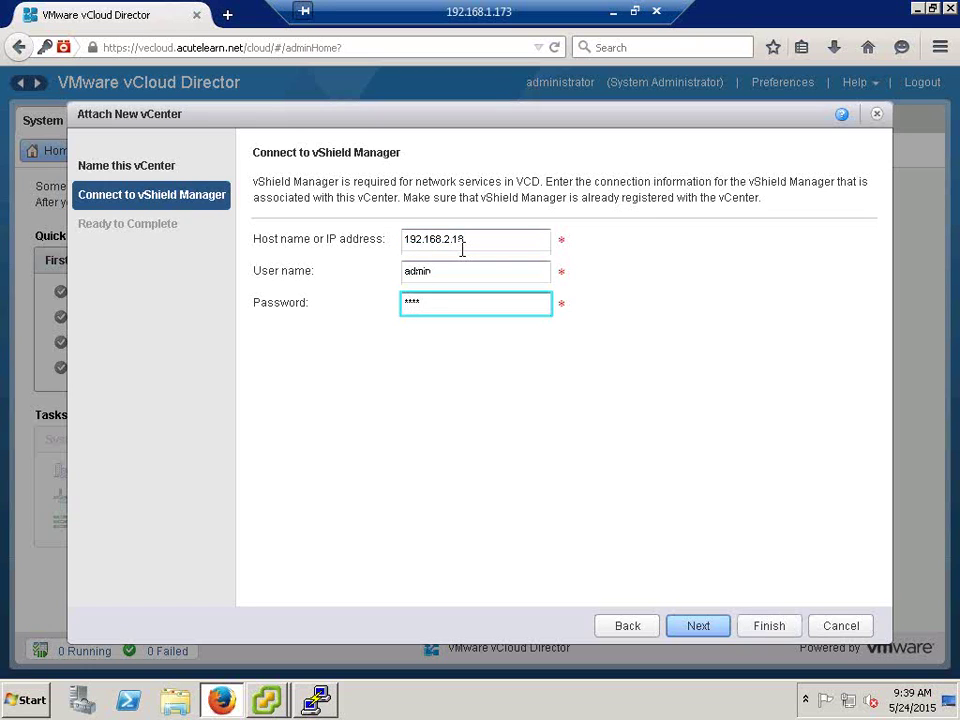
click(700, 626)
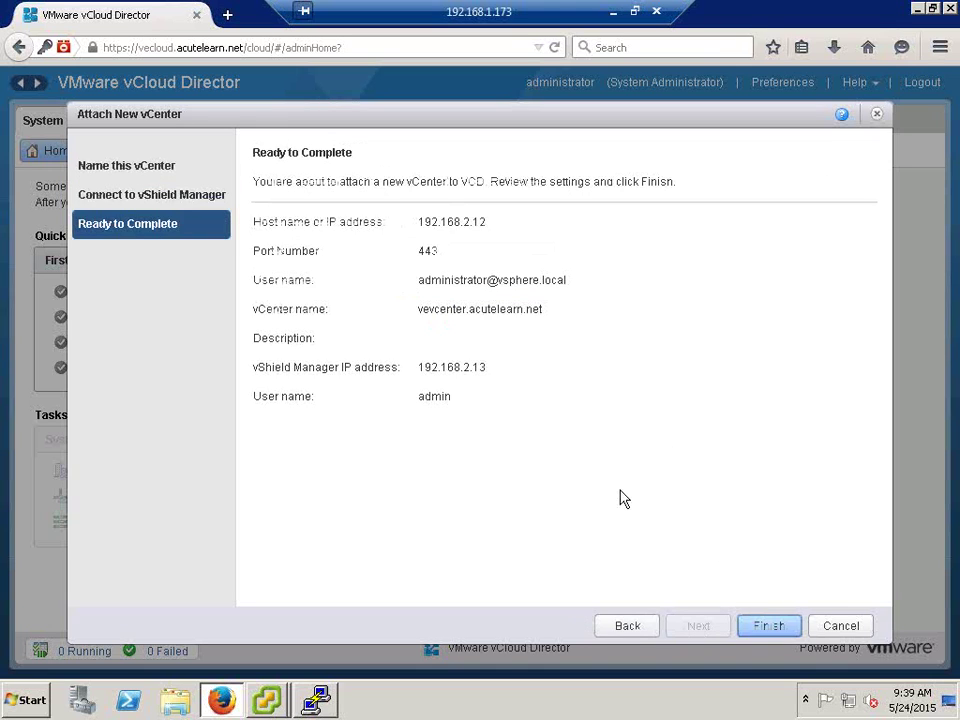
- Finish the attachment, verify the vCenter under Manage & Monitor > vCenters, and minimize the session
click(779, 631)
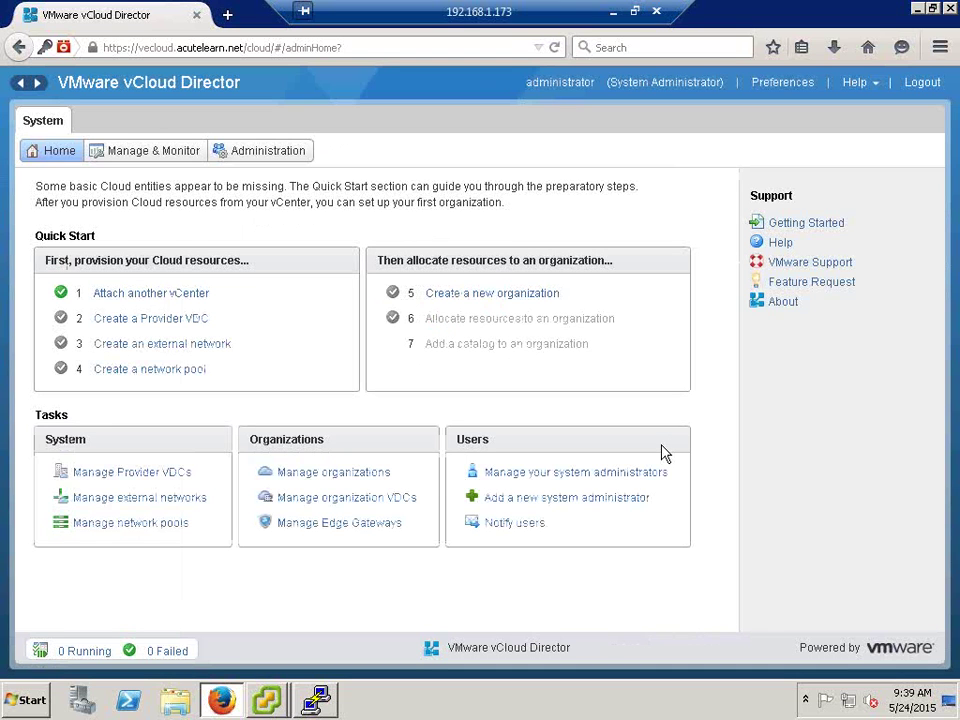
click(128, 156)
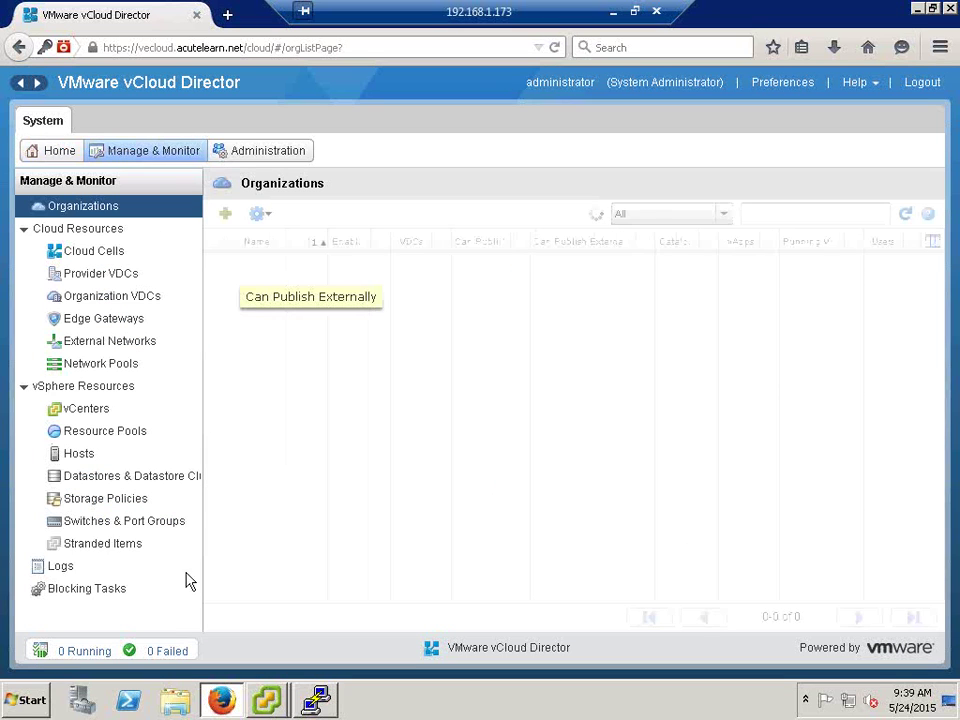
click(82, 409)
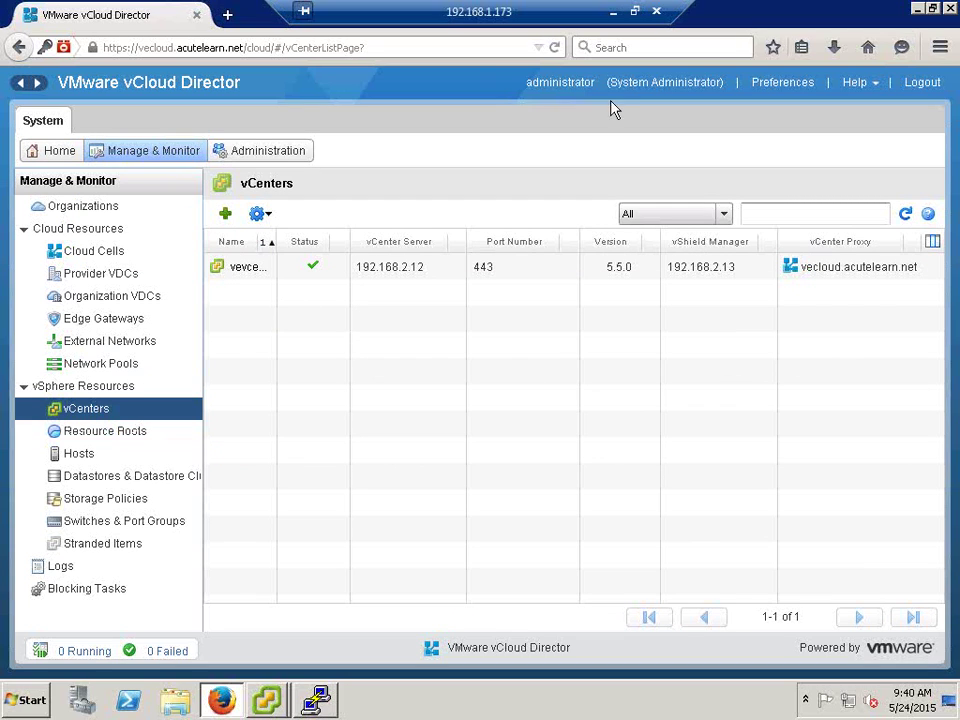
click(613, 15)
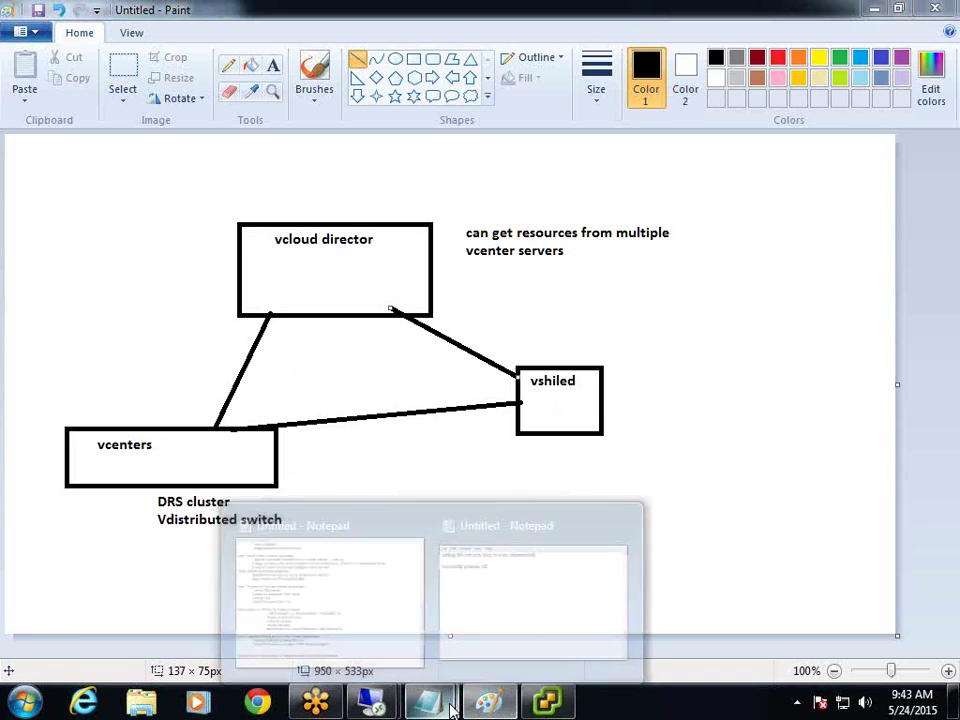
- Note under Step10: log in to the vCloud portal, attach vCenter with IP/credentials, provide vShield IP and credentials
click(350, 610)
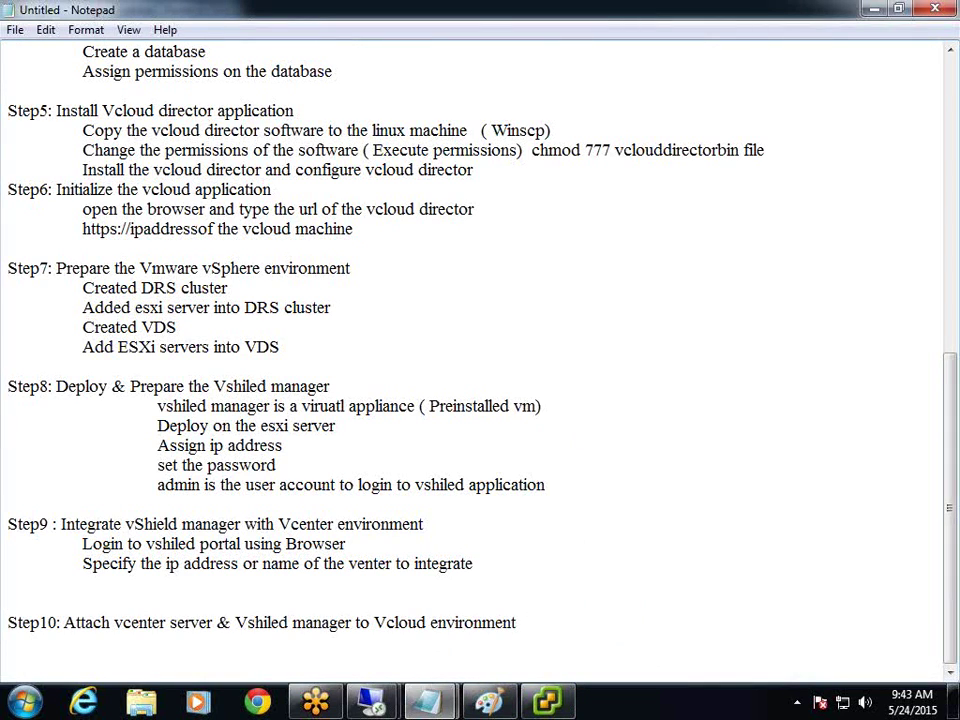
key(Delete)
text(Login to )
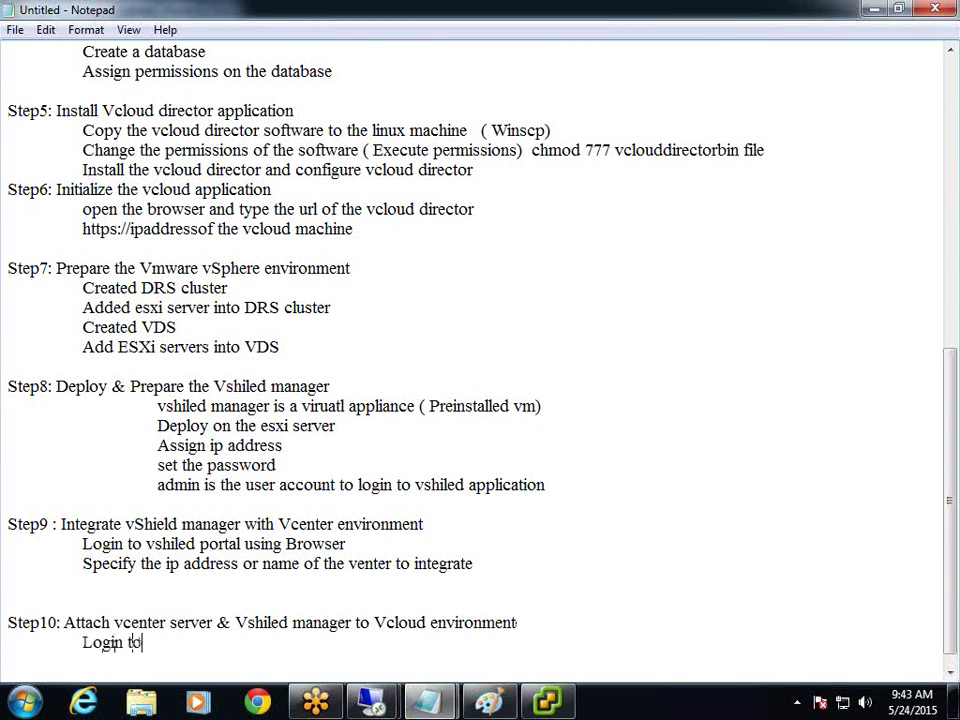
text(the vcloud dir)
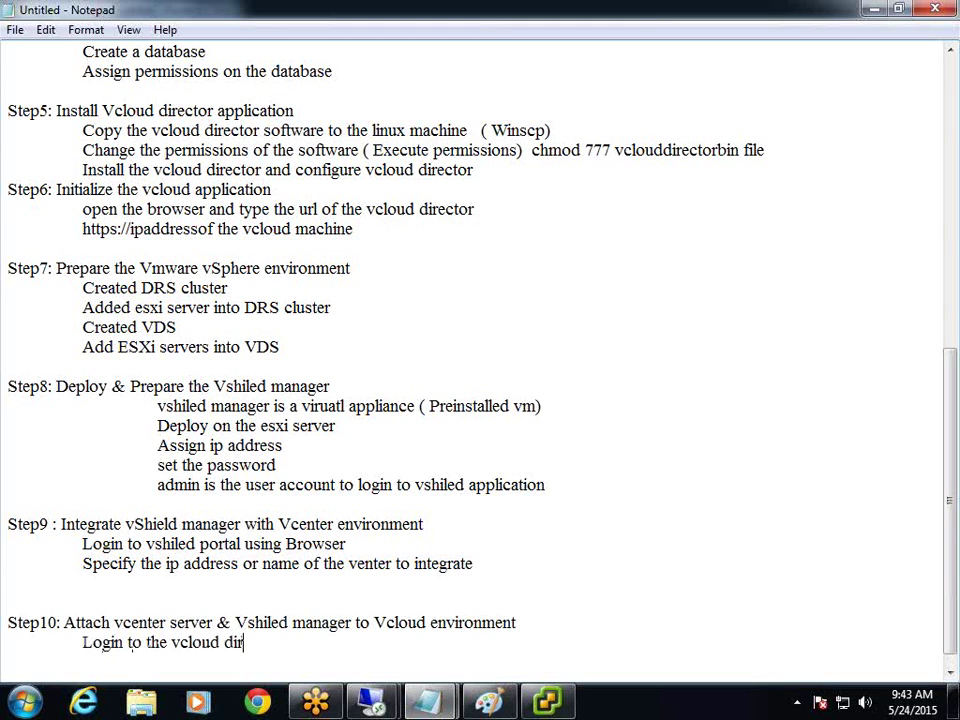
text(ector portal )
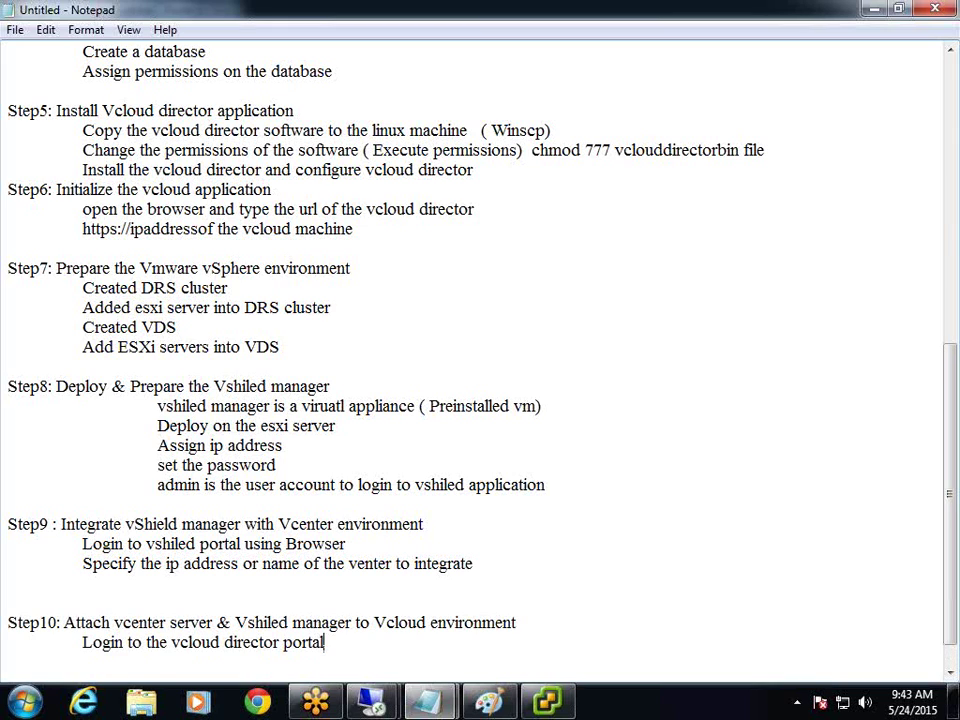
text(select attach vce)
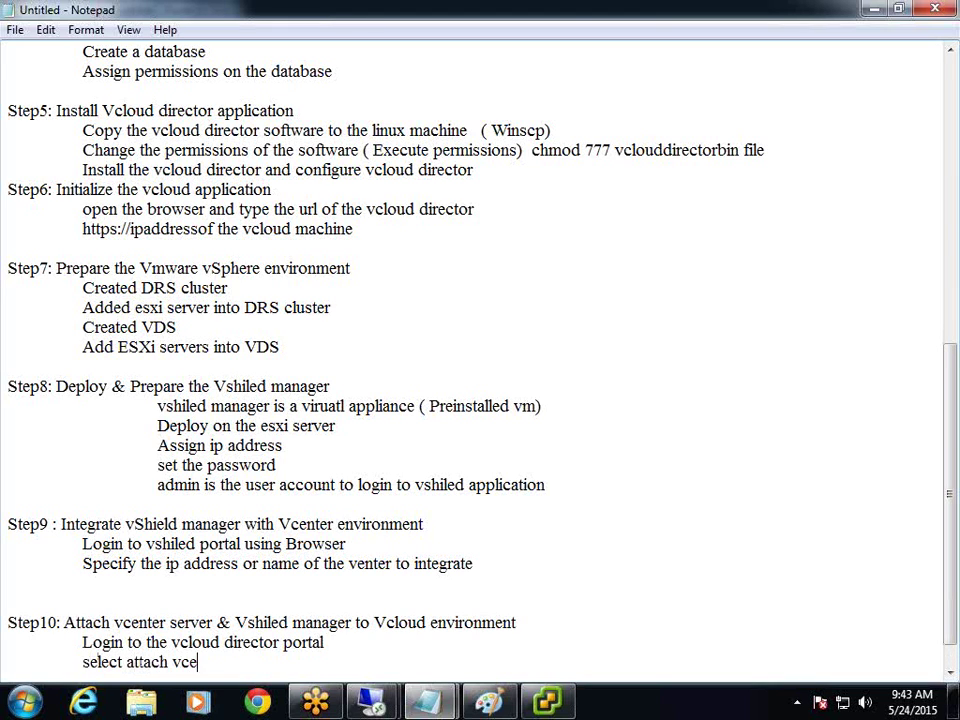
text(nter and provide v)
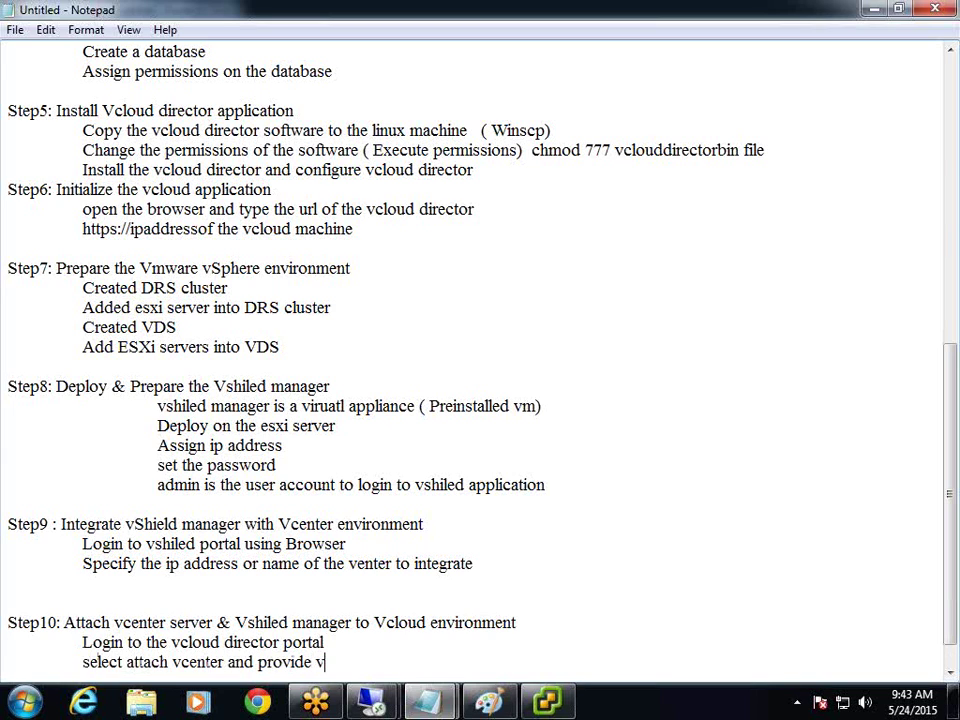
text(center server)
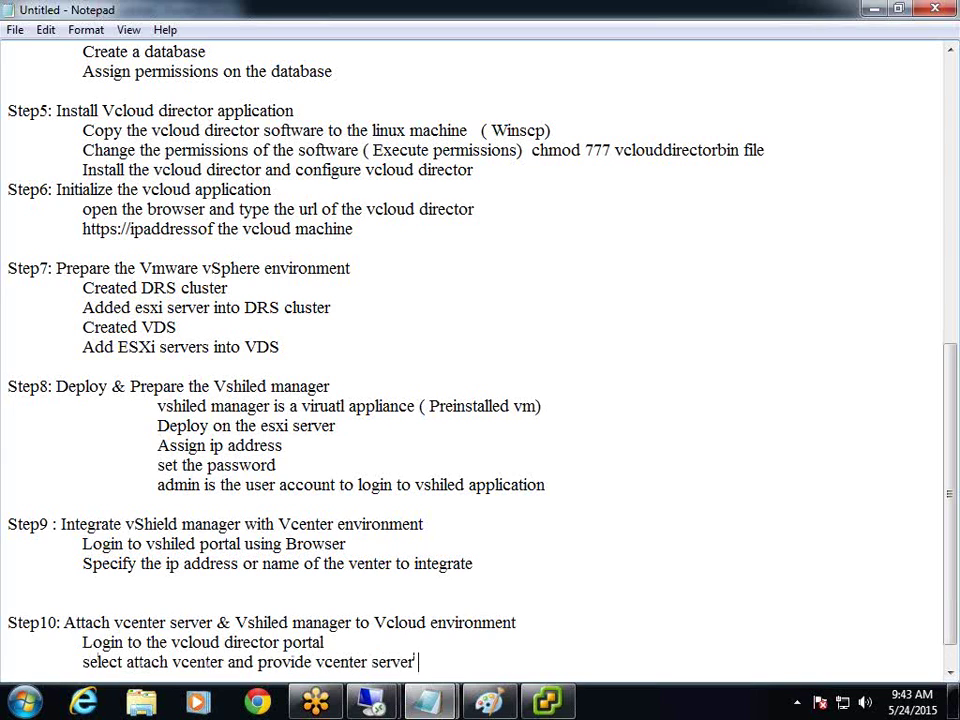
text( ip , credentials)
key(Return)
key(Tab)
text(provide vsh)
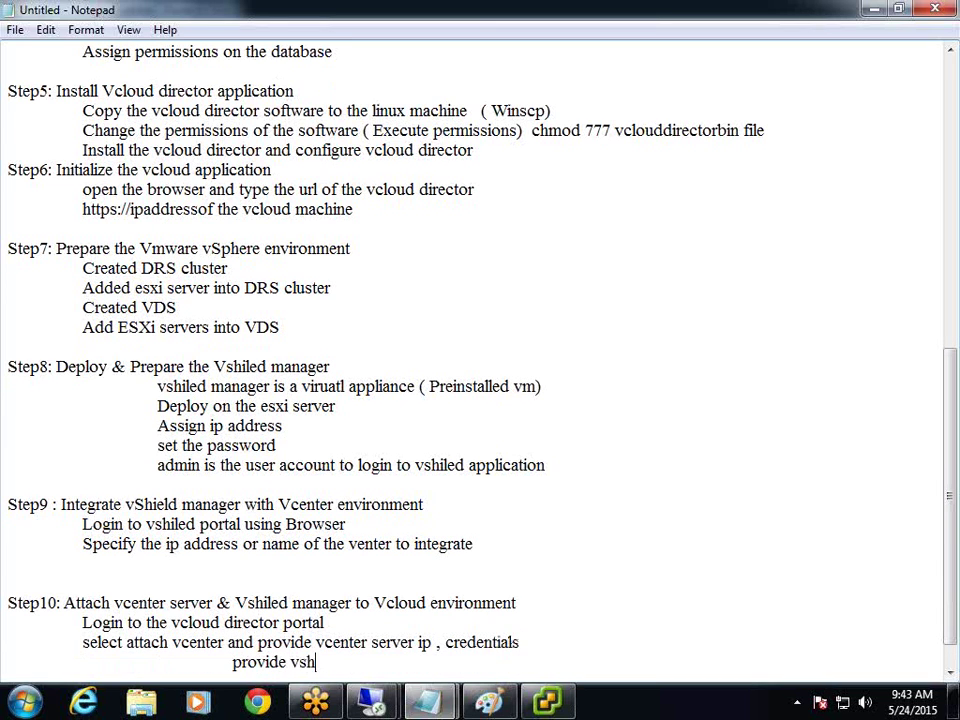
text(iled ip addres)
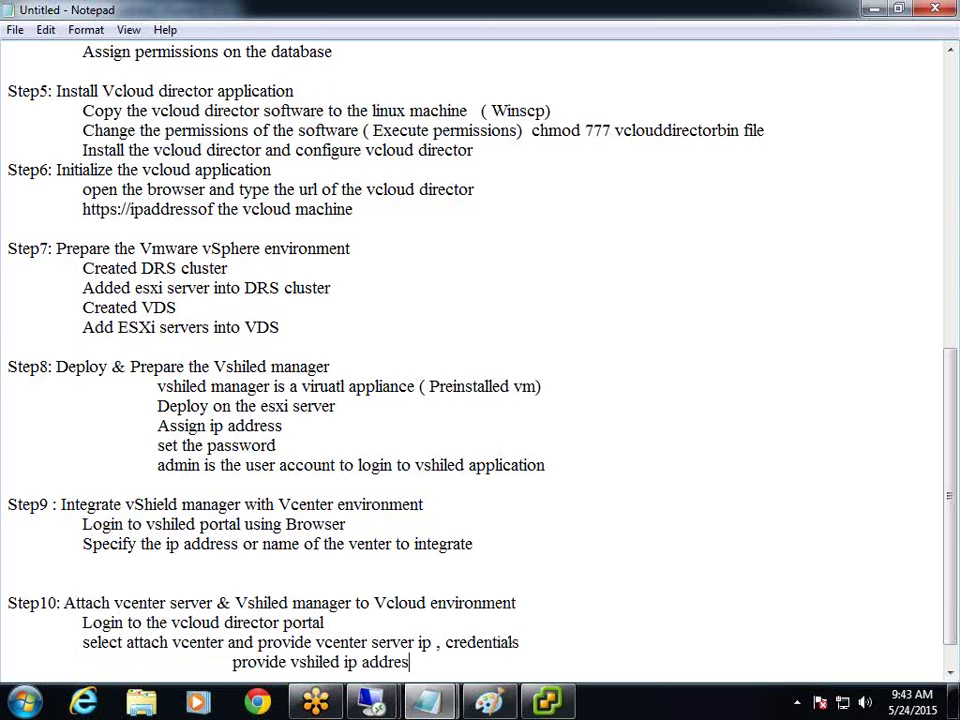
text(ss and credentials)
key(Return)
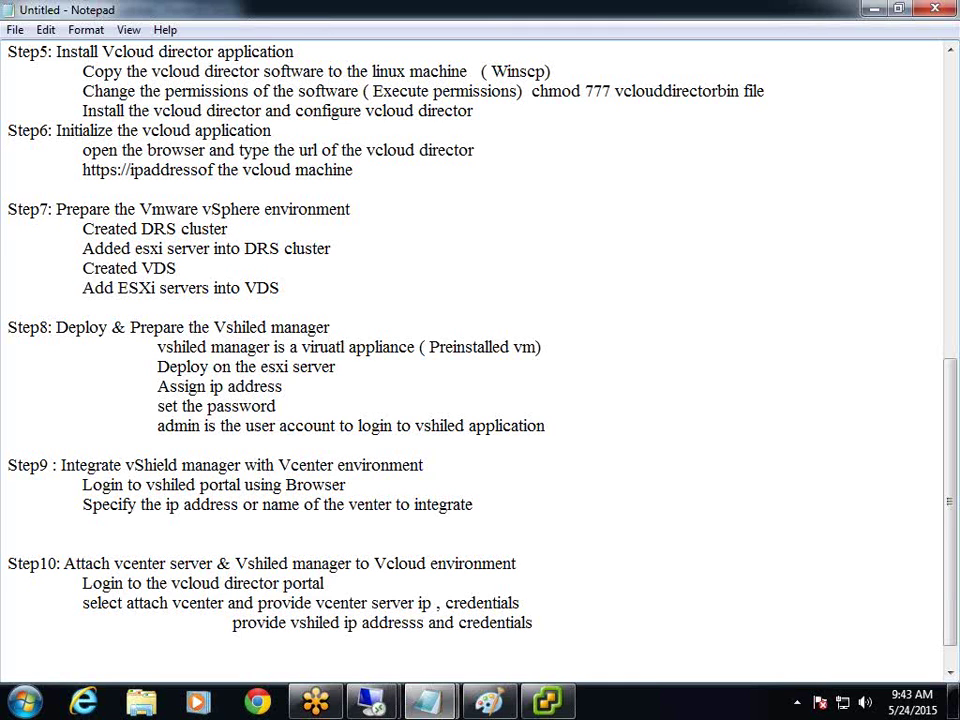
click(872, 9)
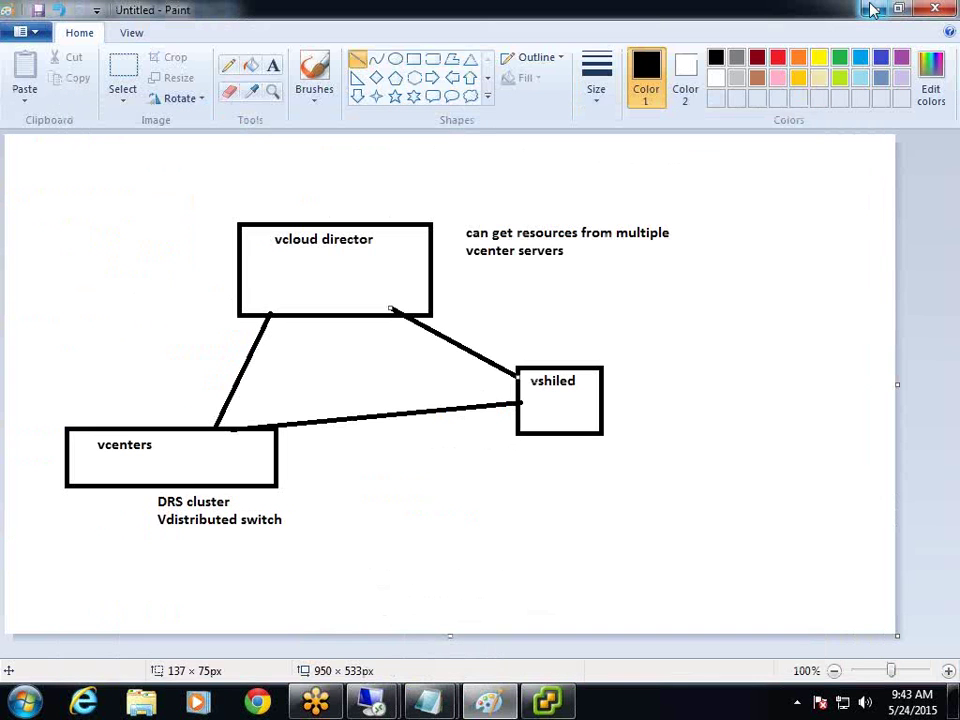
- Close the old Paint diagram without saving and launch Paint with a blank canvas
click(935, 9)
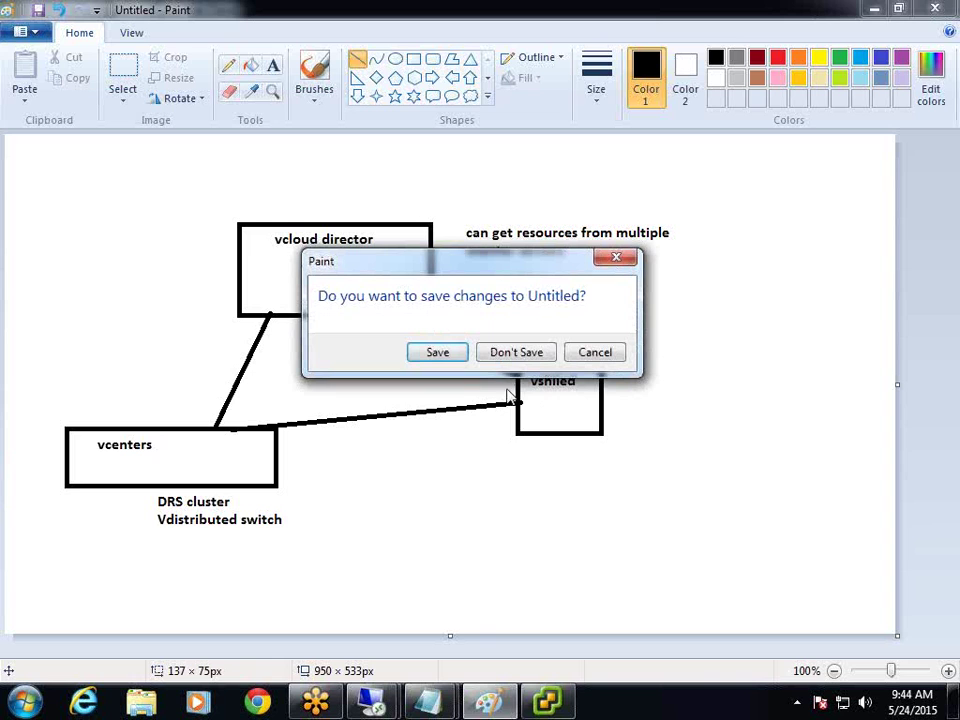
click(532, 361)
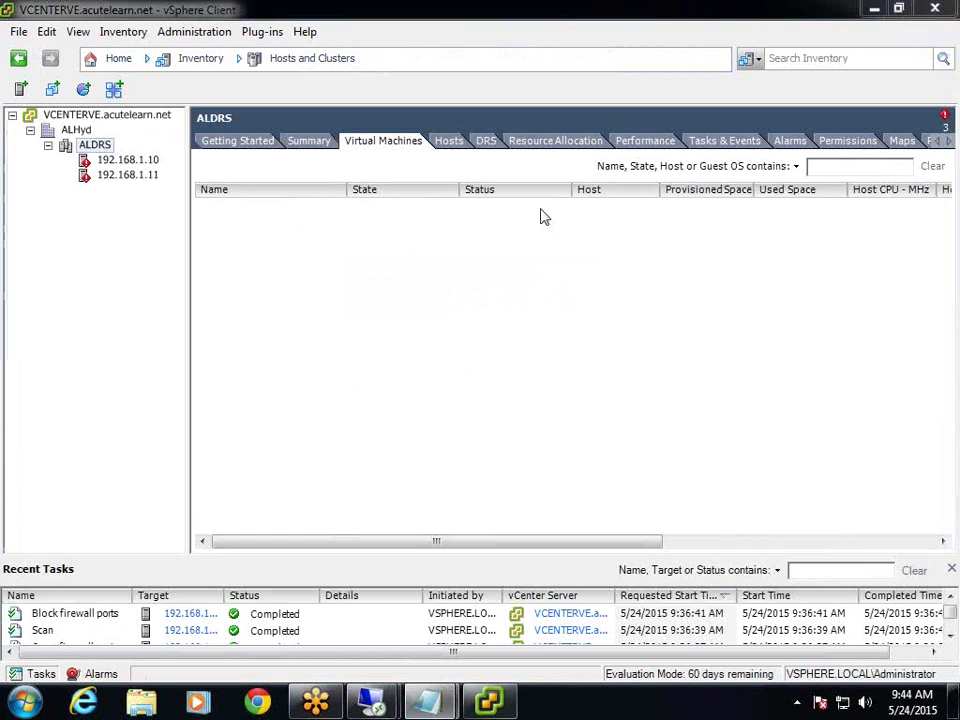
click(880, 9)
click(25, 702)
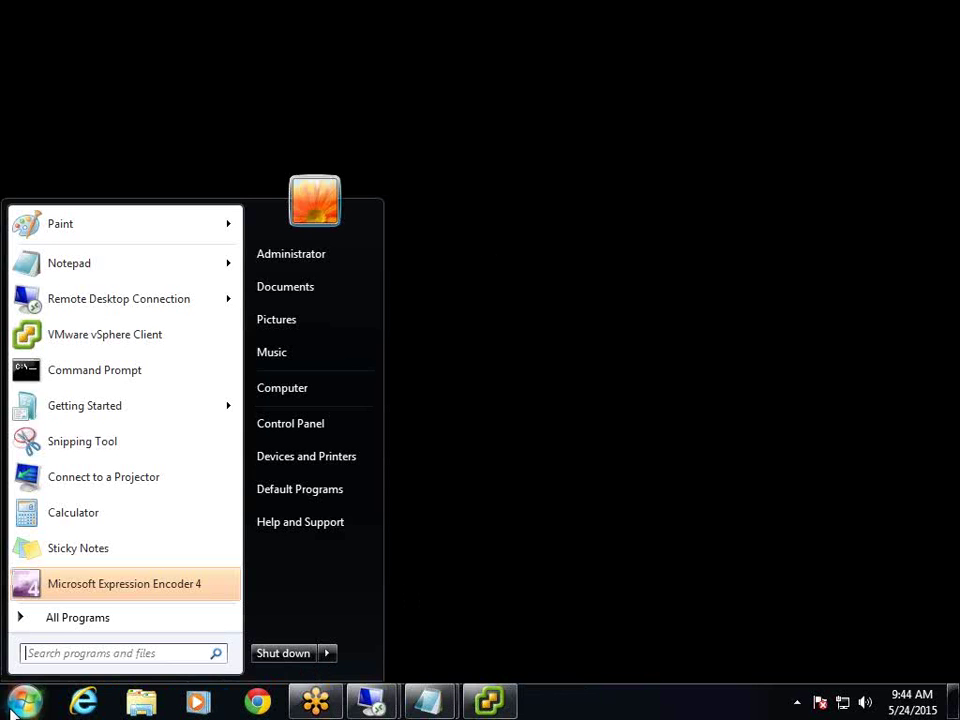
click(76, 228)
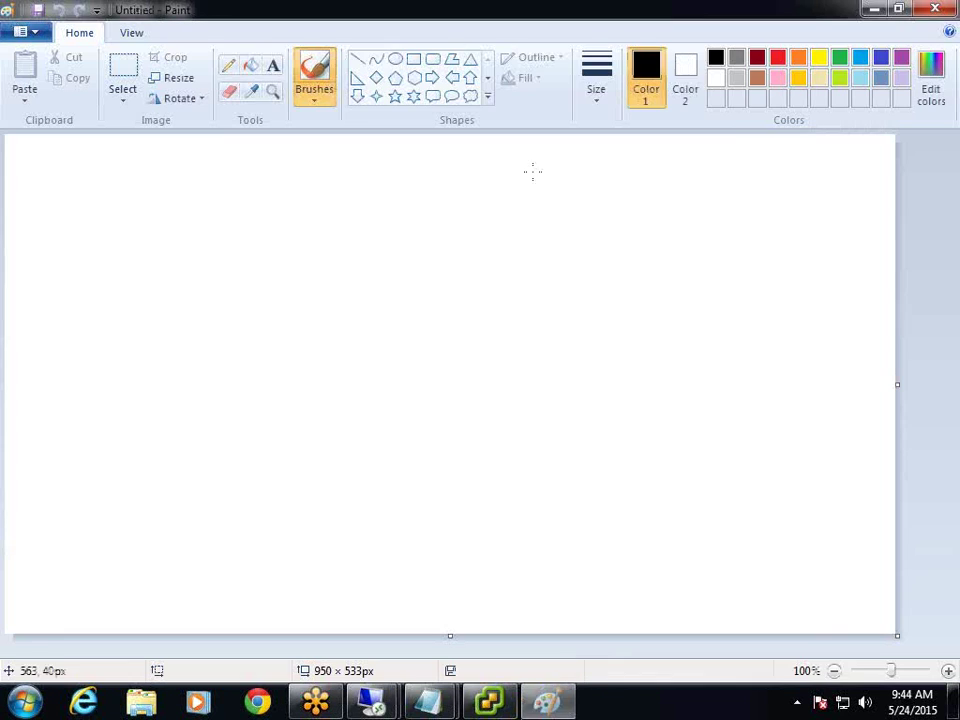
- Draw a large rectangle near the top and label it 192.168.1.8 on its right
click(413, 60)
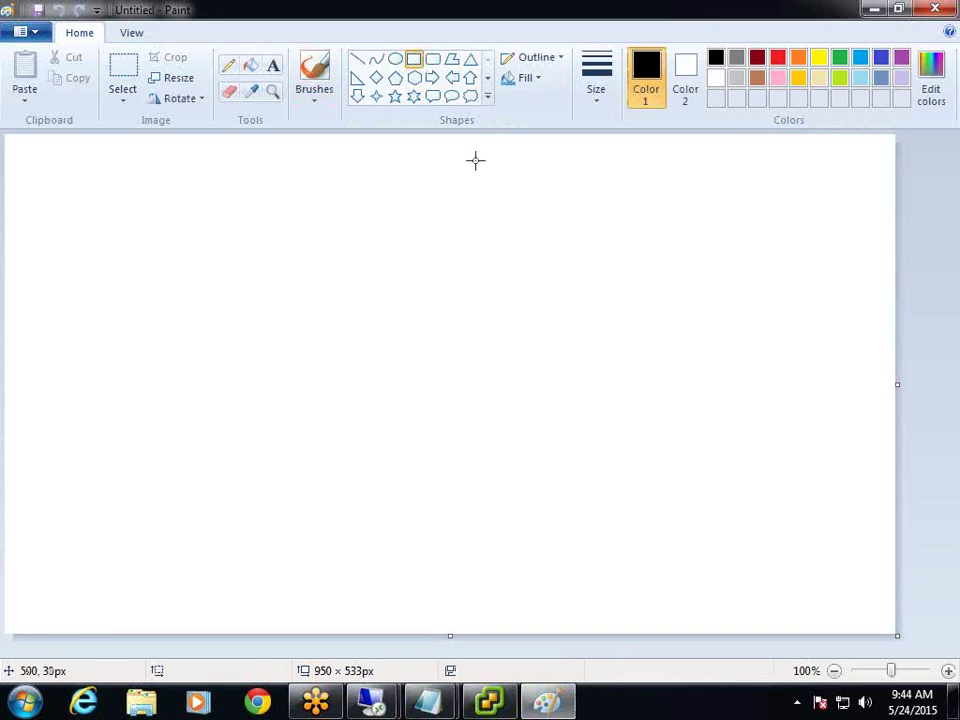
drag(503, 148, 780, 212)
click(273, 65)
drag(788, 161, 857, 184)
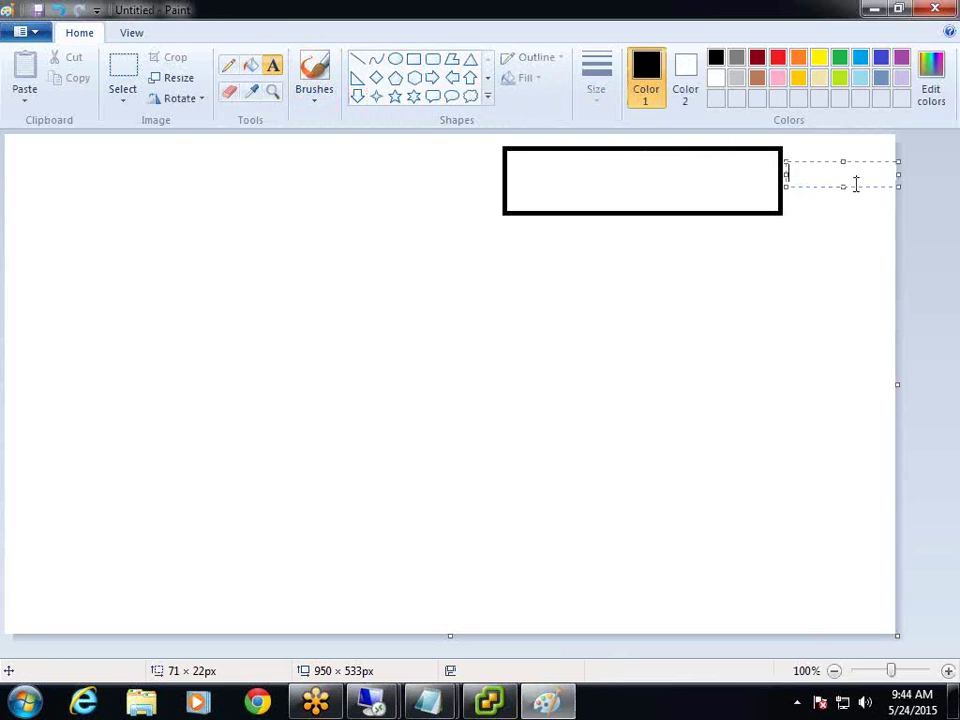
text(192.168)
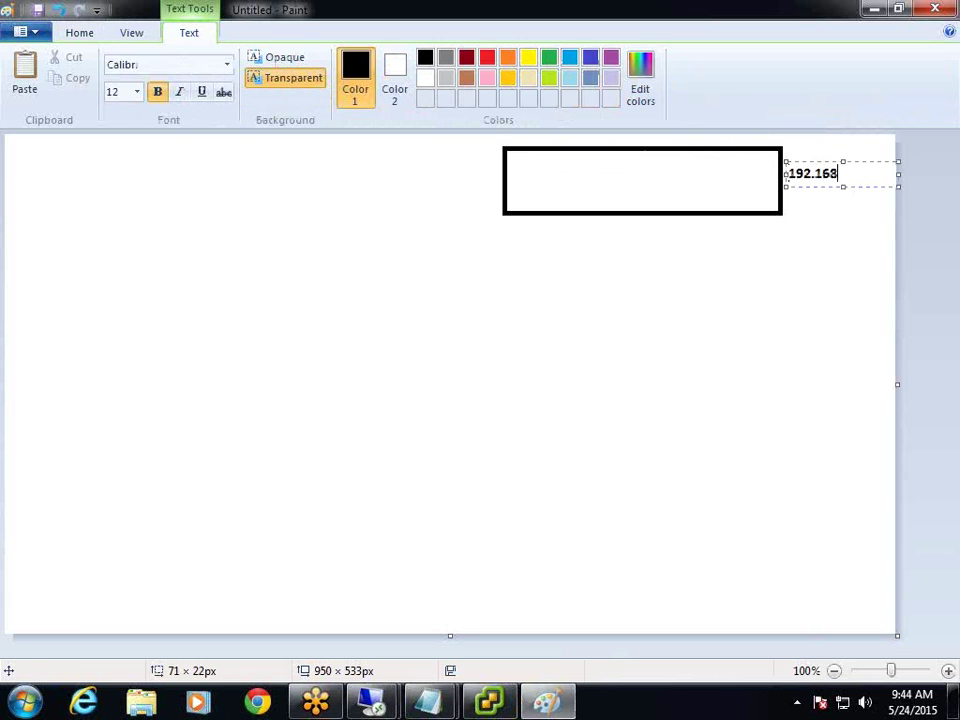
text(.1.8)
click(827, 229)
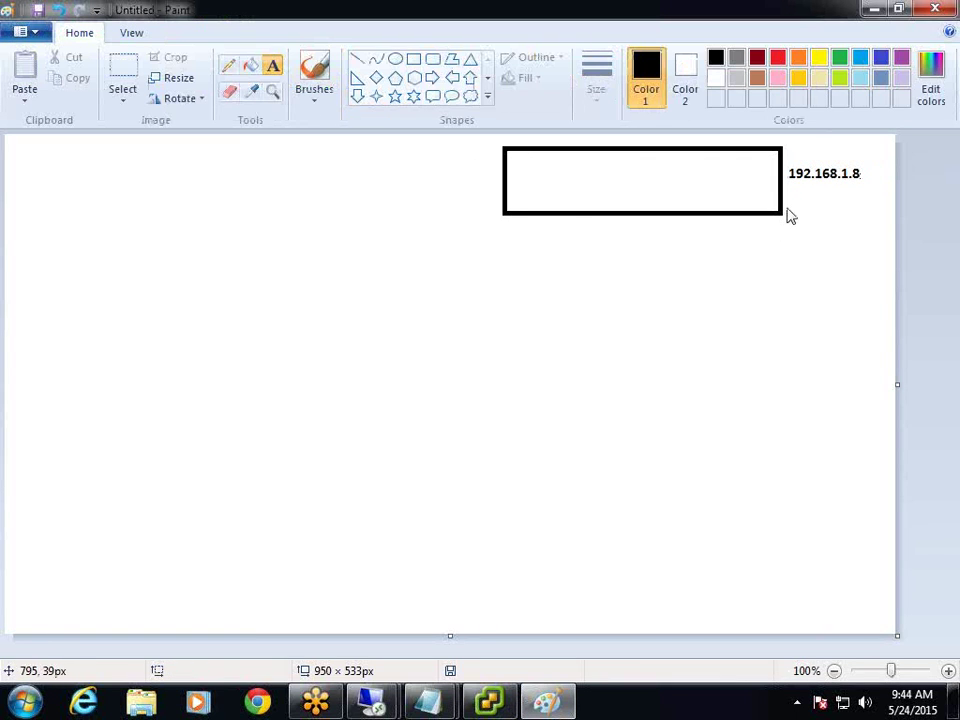
- Draw three small rectangles side by side inside the large box
click(414, 60)
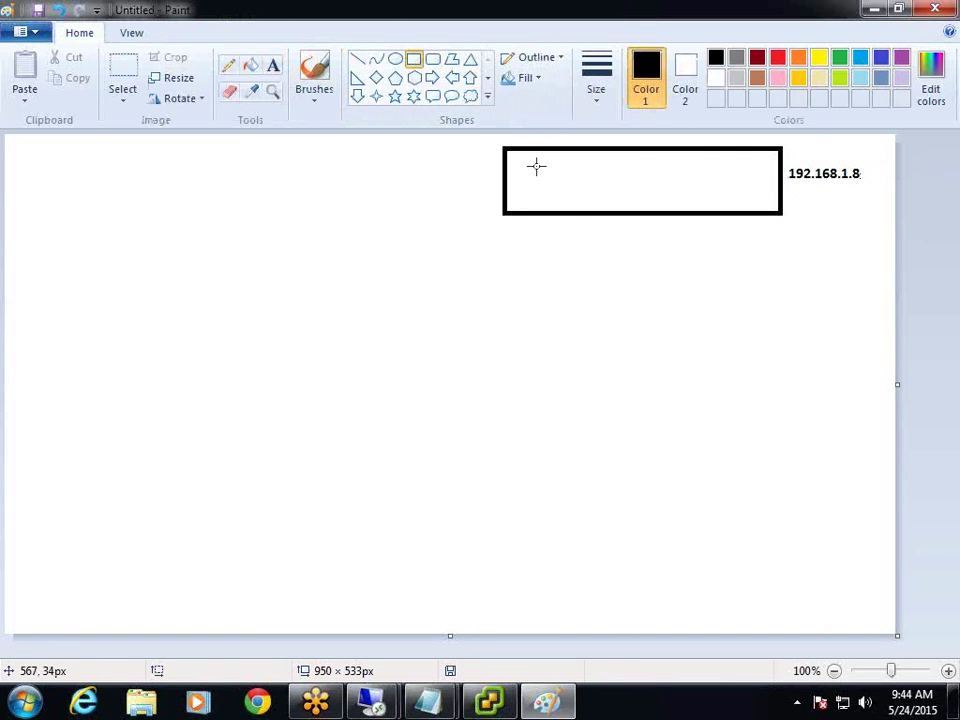
drag(535, 161, 581, 200)
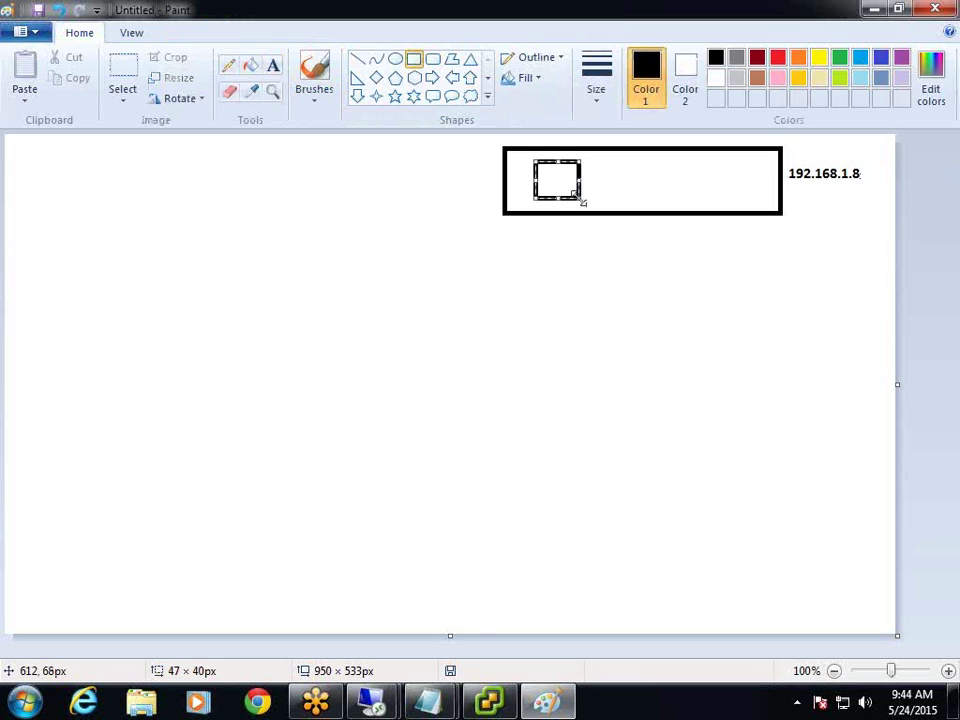
click(609, 231)
drag(594, 161, 681, 198)
click(662, 190)
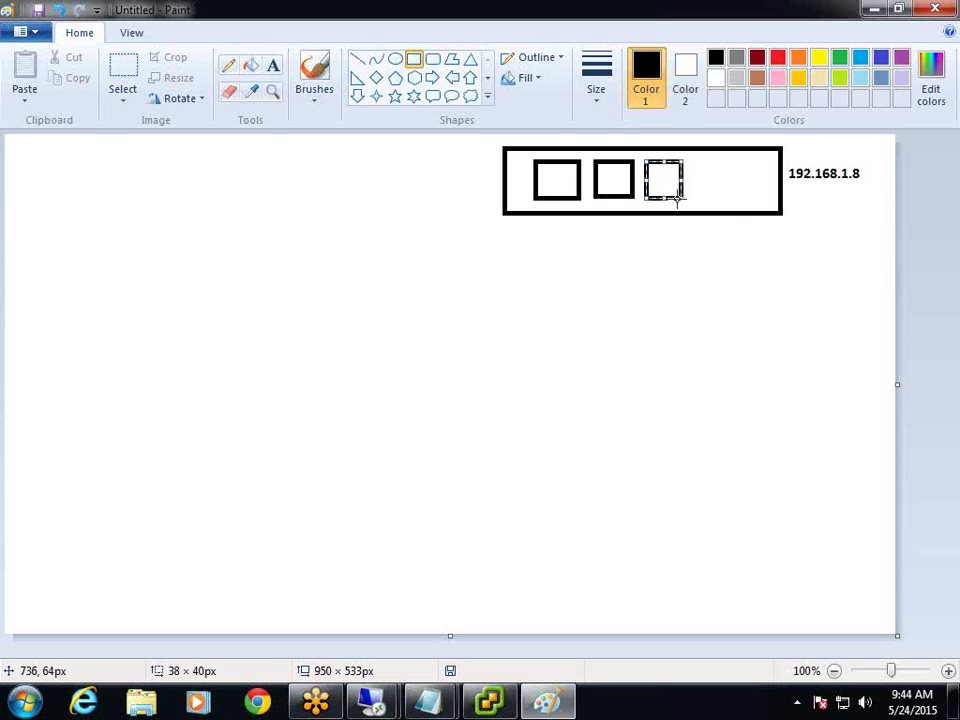
click(761, 274)
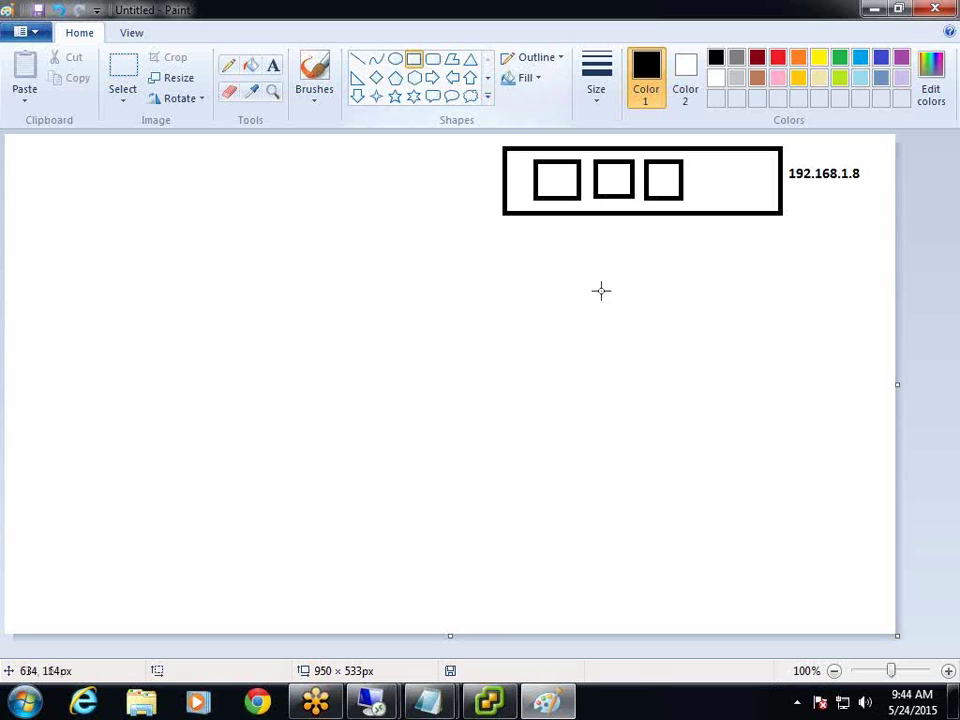
- Draw two tall rectangles below the top box, undoing the mistaken wide boxes
drag(508, 267, 784, 332)
click(510, 362)
drag(509, 362, 662, 424)
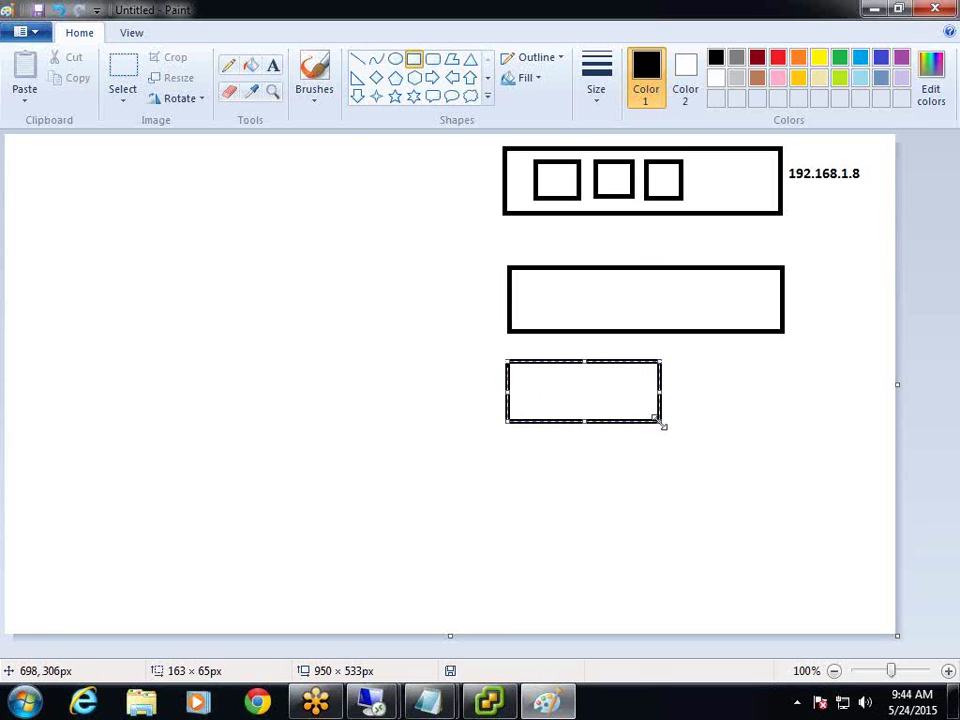
key(ctrl+z)
key(ctrl+z)
drag(519, 298, 579, 456)
drag(636, 412, 652, 456)
- Label the tall boxes 192.168.1.10 and 192.168.1.11 beneath them
click(273, 65)
drag(518, 472, 549, 516)
text(192)
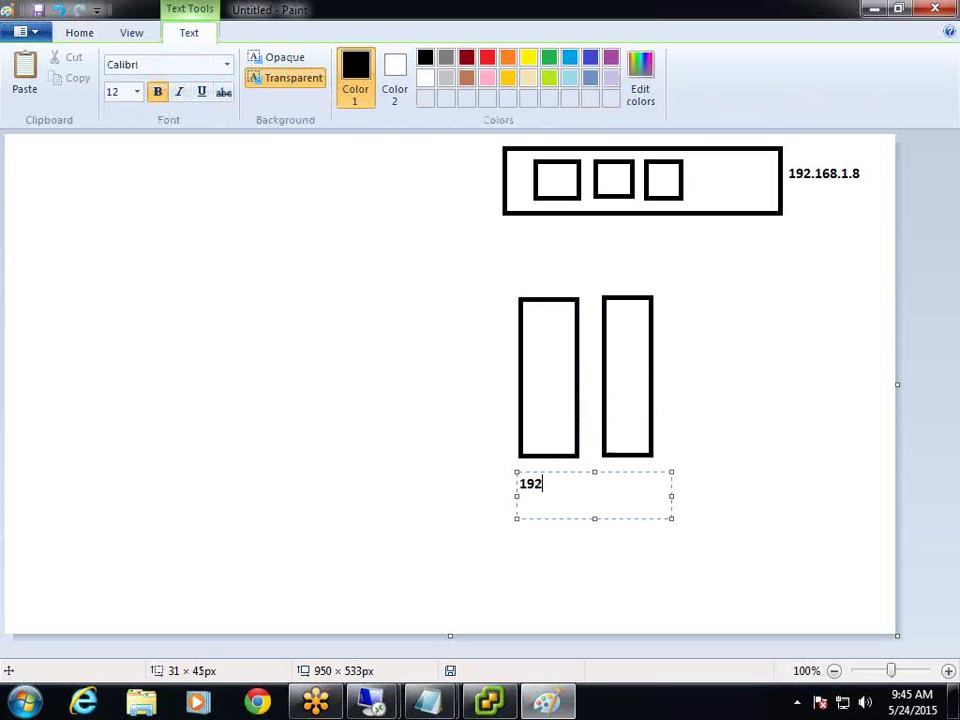
text(.168.1.10)
drag(606, 493, 491, 474)
key(ctrl+c)
click(489, 474)
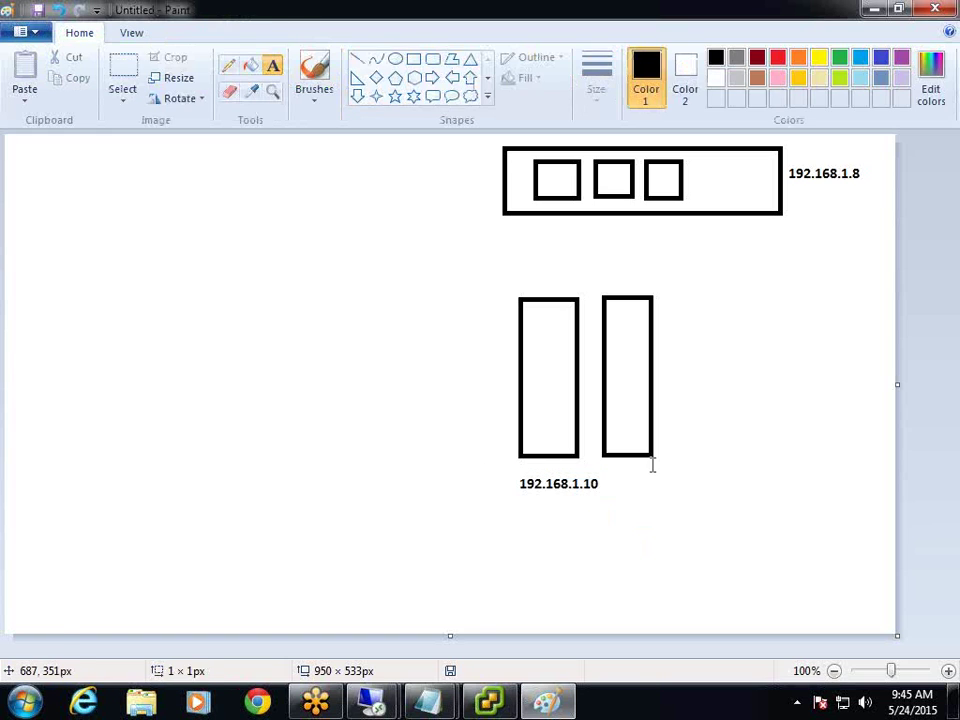
click(651, 465)
key(ctrl+v)
key(BackSpace)
text(1)
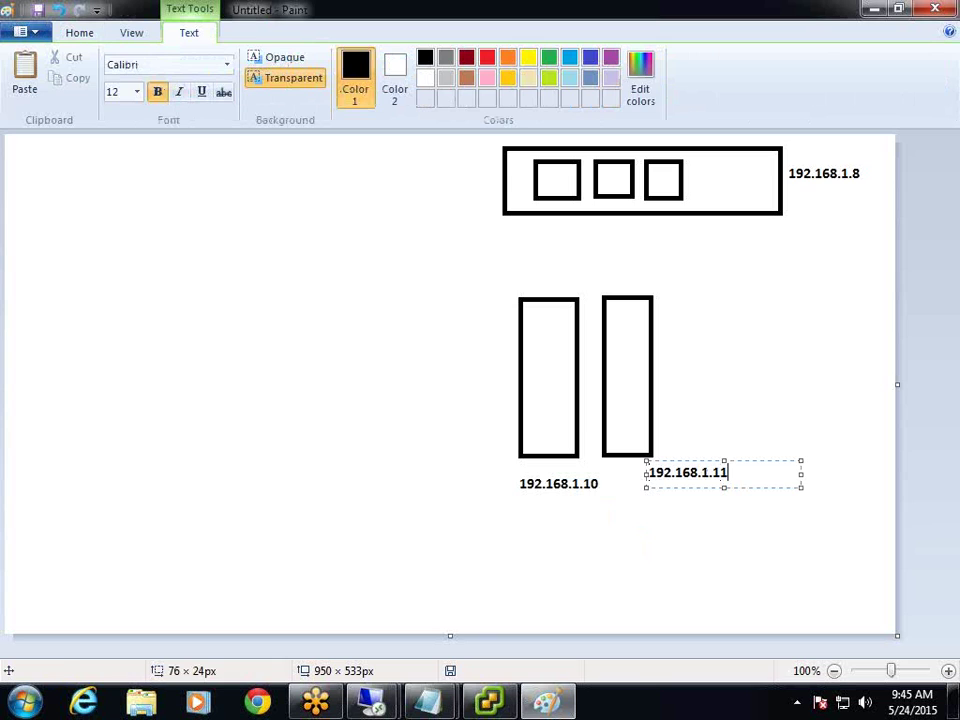
click(731, 512)
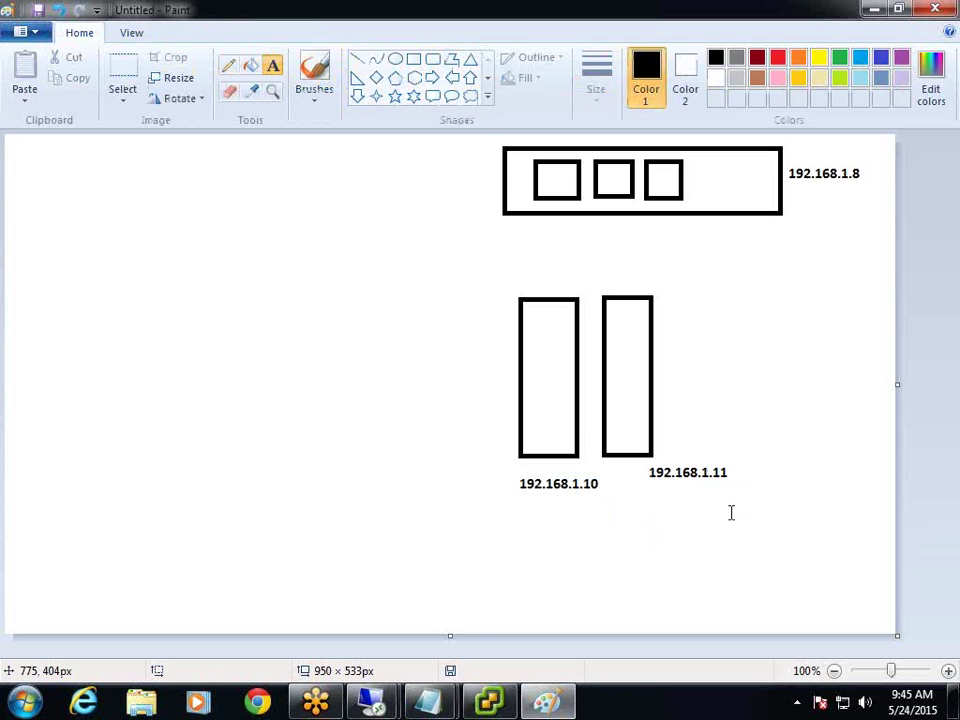
- Add a small rounded connector below the top box, linked by lines to both tall boxes and the middle small box
click(357, 60)
mouse_move(614, 196)
mouse_down()
mouse_move(540, 300)
mouse_move(578, 262)
mouse_up()
drag(615, 198, 625, 260)
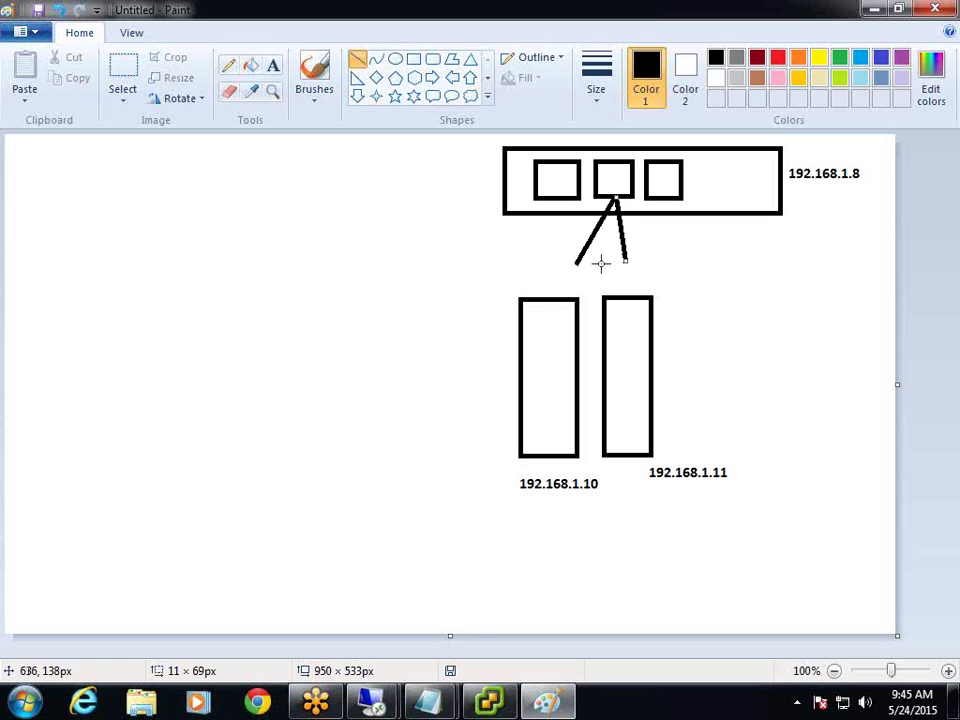
key(ctrl+z)
key(ctrl+z)
click(432, 59)
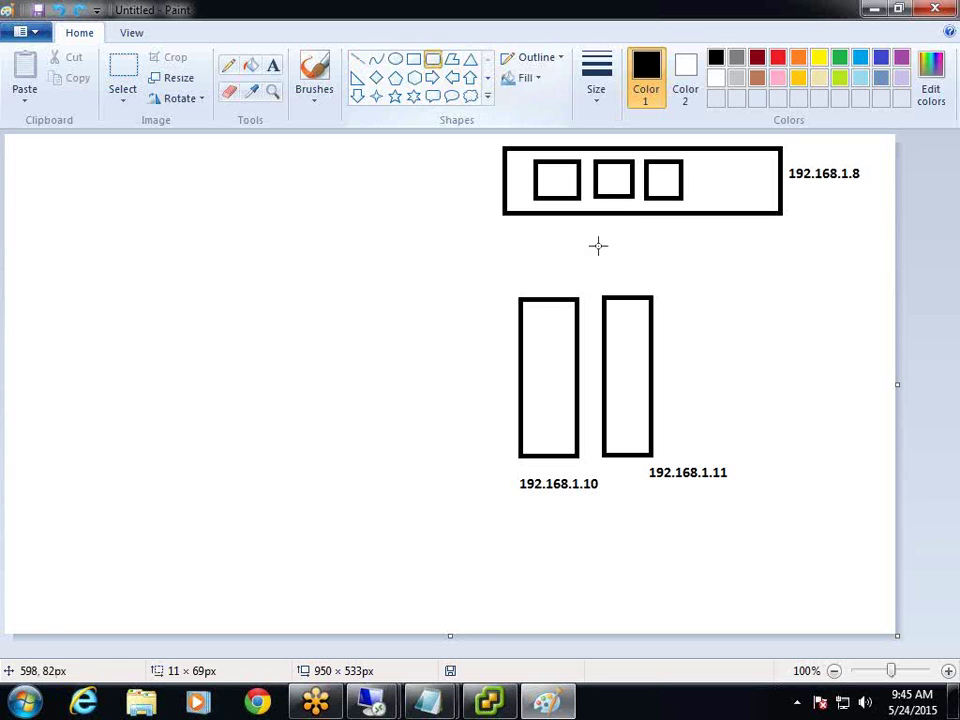
drag(588, 229, 622, 241)
click(523, 253)
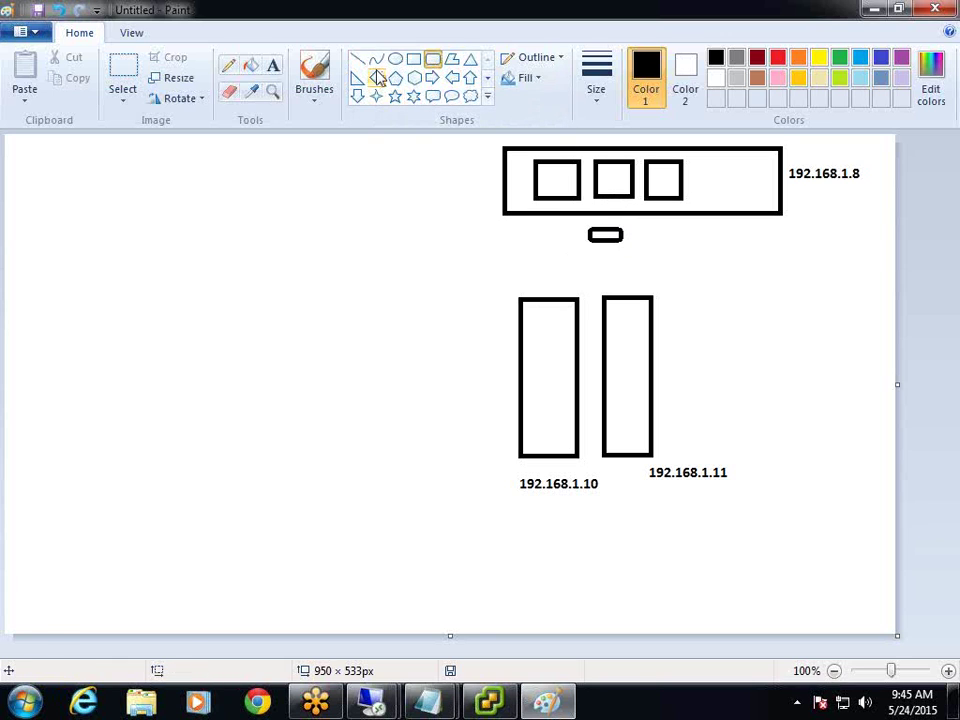
click(357, 59)
drag(537, 300, 615, 234)
drag(637, 300, 608, 234)
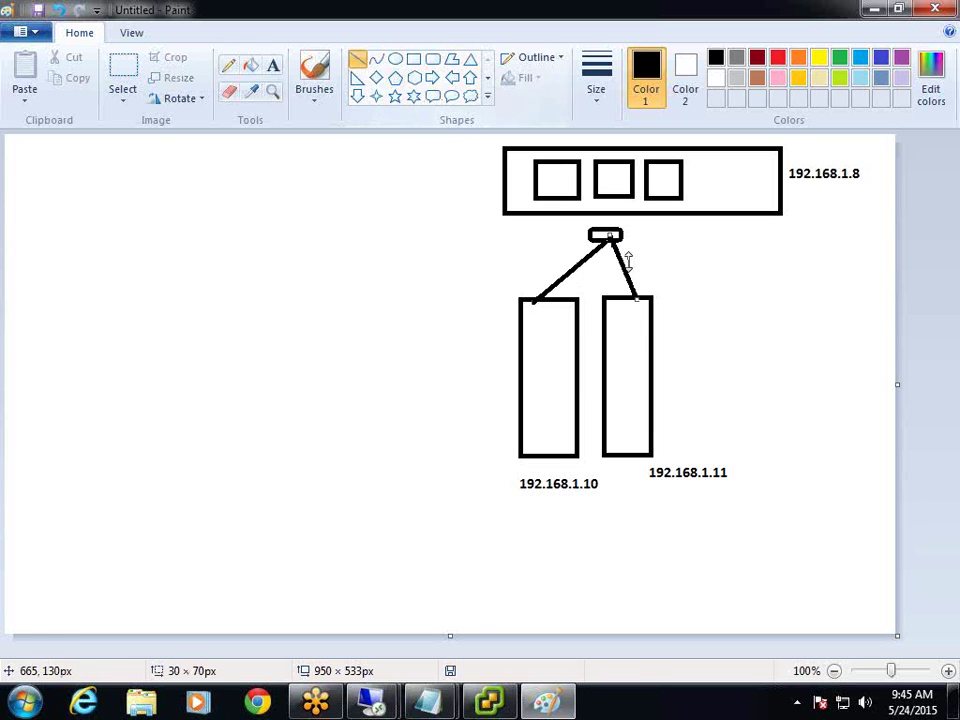
click(557, 219)
drag(604, 234, 612, 199)
click(426, 259)
- Label the left small box with two lines, 2.10 and 2.11
click(272, 65)
click(541, 166)
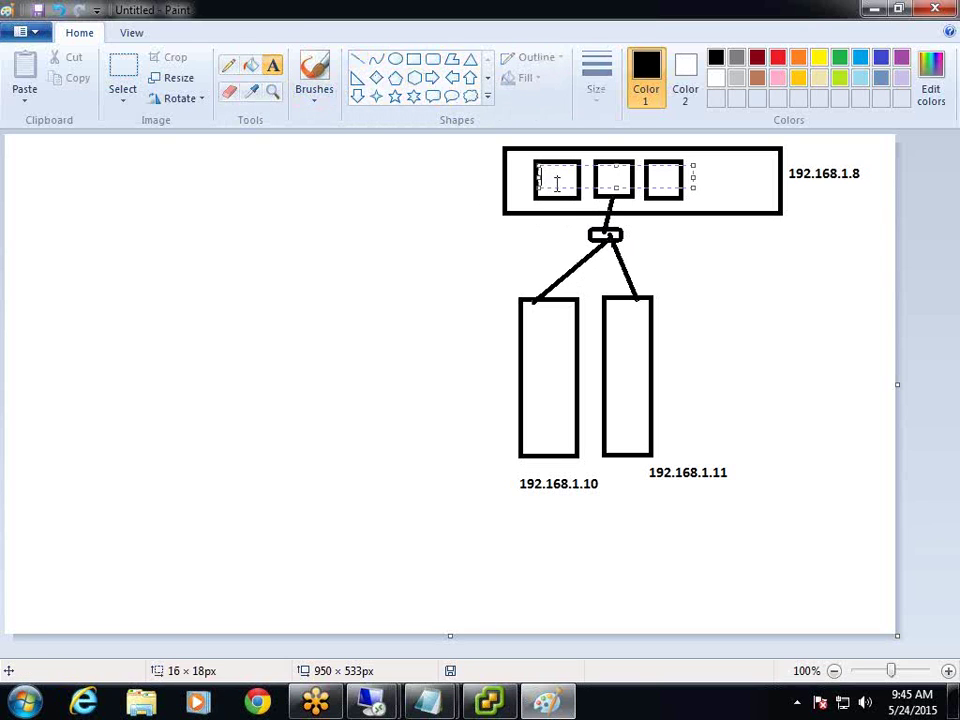
text(2.100)
key(BackSpace)
key(Return)
text(2.11)
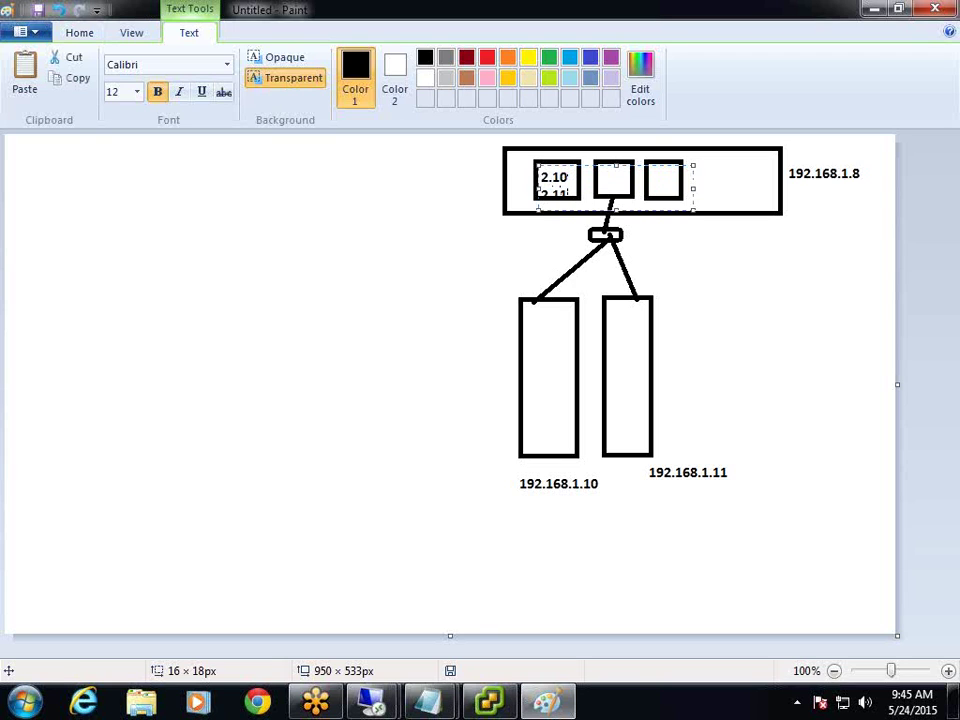
drag(537, 164, 533, 156)
click(608, 166)
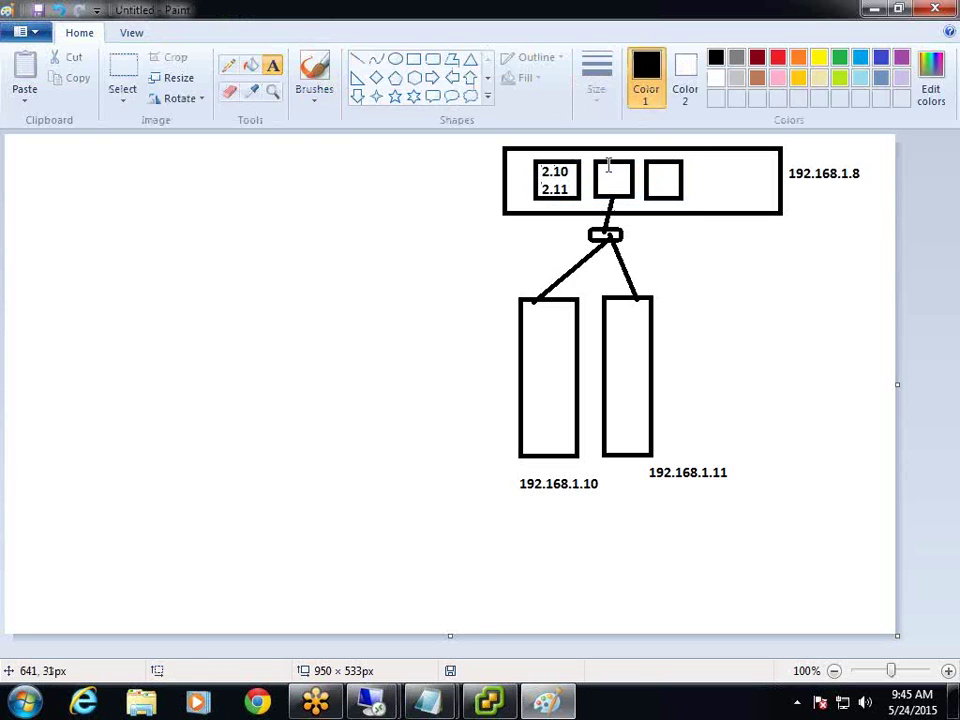
- Label the middle small box 2.12 and the right small box 2.13
click(602, 169)
text(2.12)
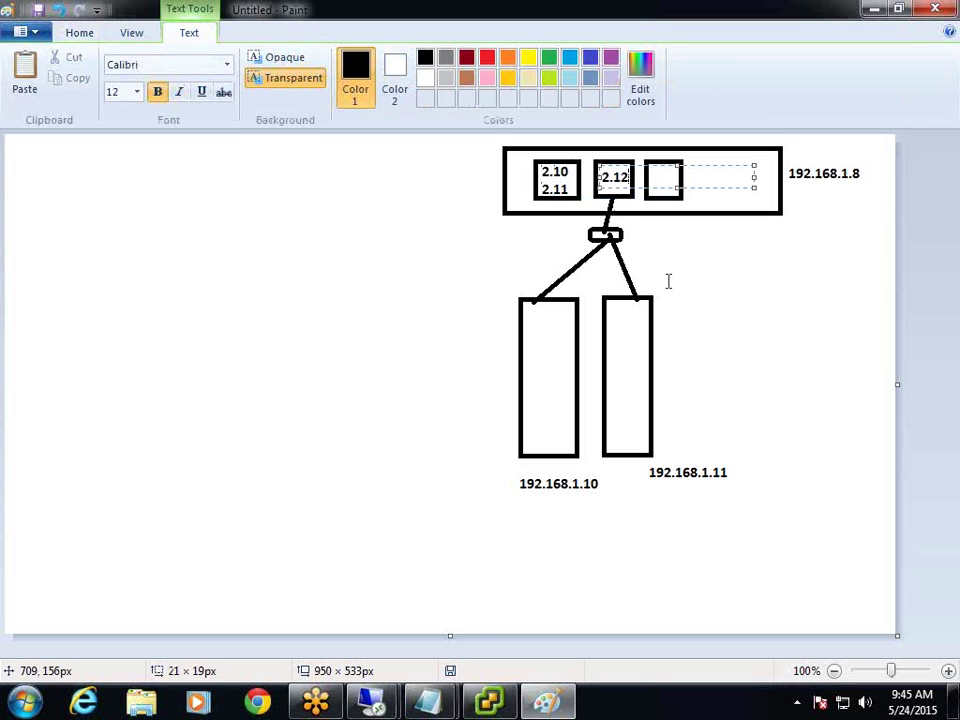
click(649, 198)
drag(646, 164, 670, 189)
text(2.13)
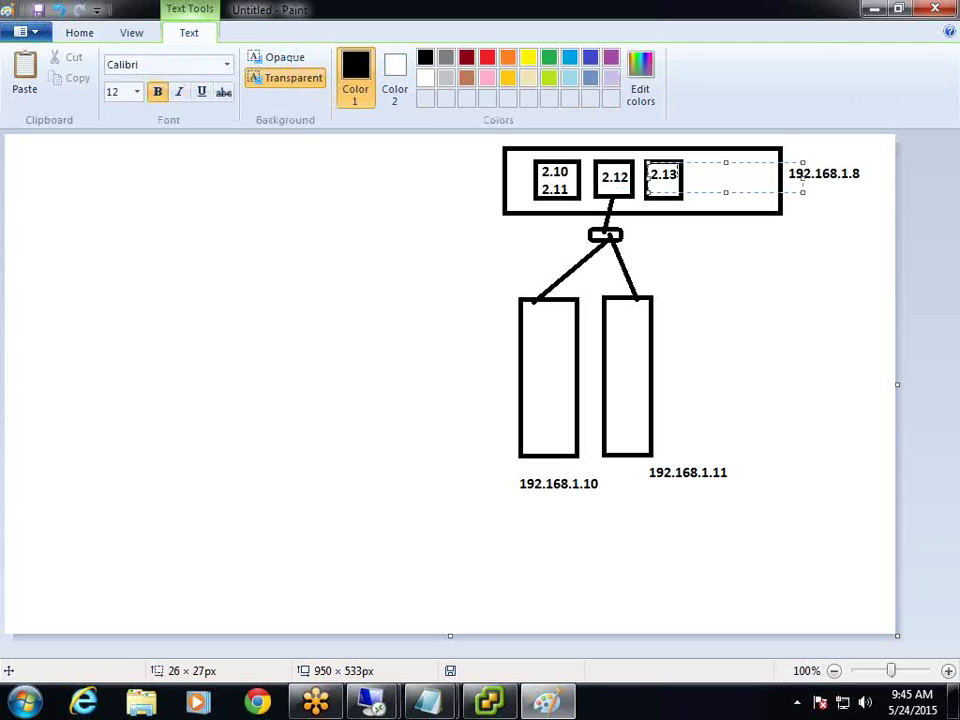
click(713, 298)
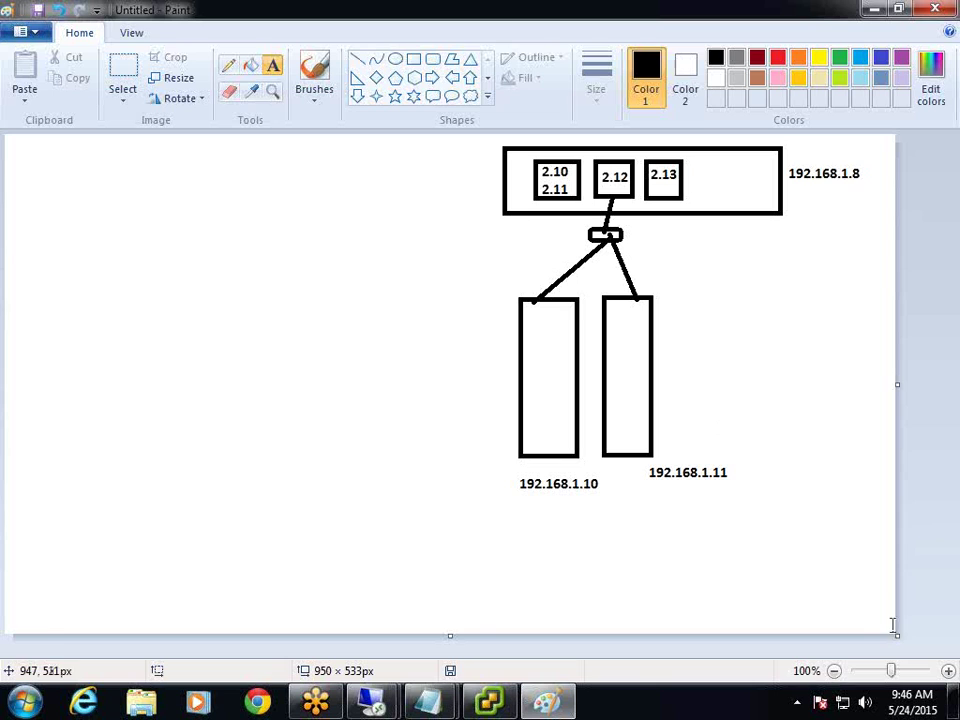
- Resize the Paint canvas to 945×438px and minimize the Paint window
drag(897, 637, 890, 545)
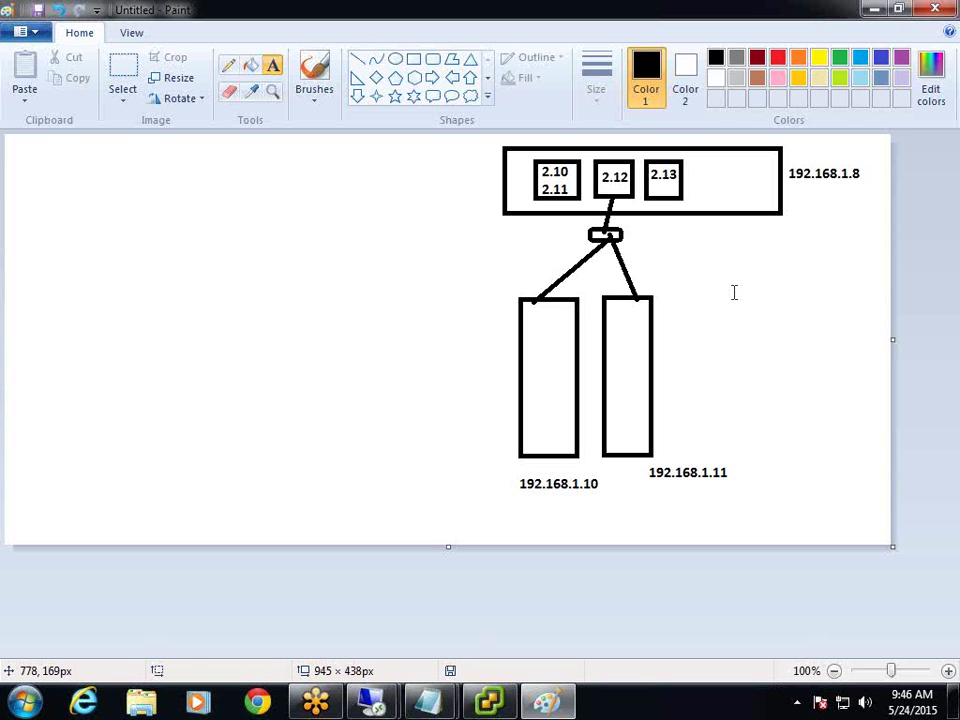
click(770, 262)
click(874, 9)
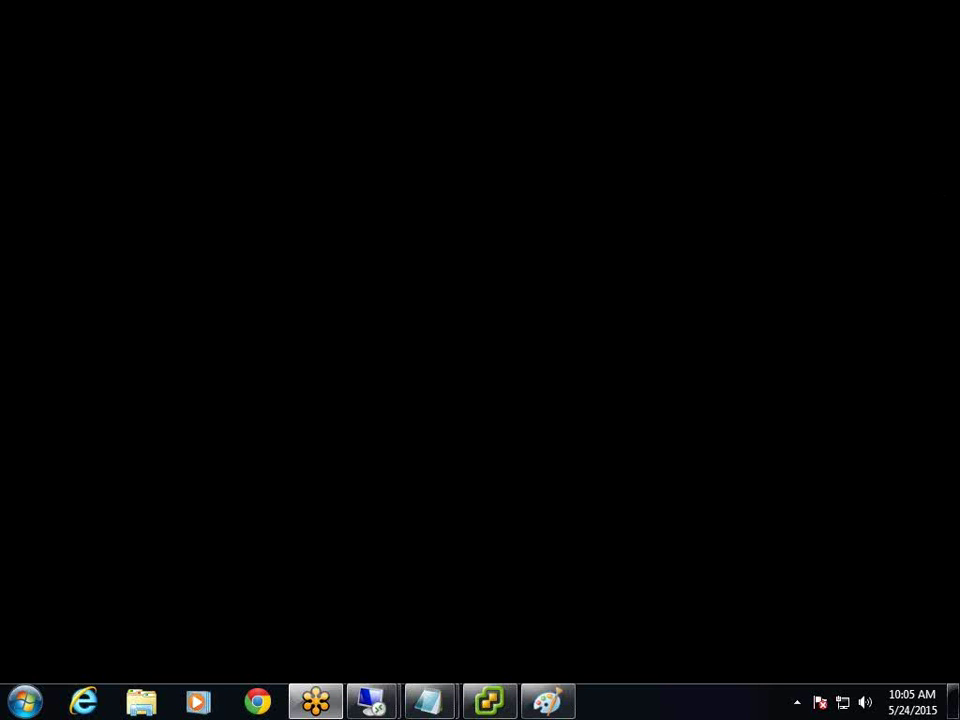
- Launch Notepad from the Start menu and maximize its blank window
click(24, 700)
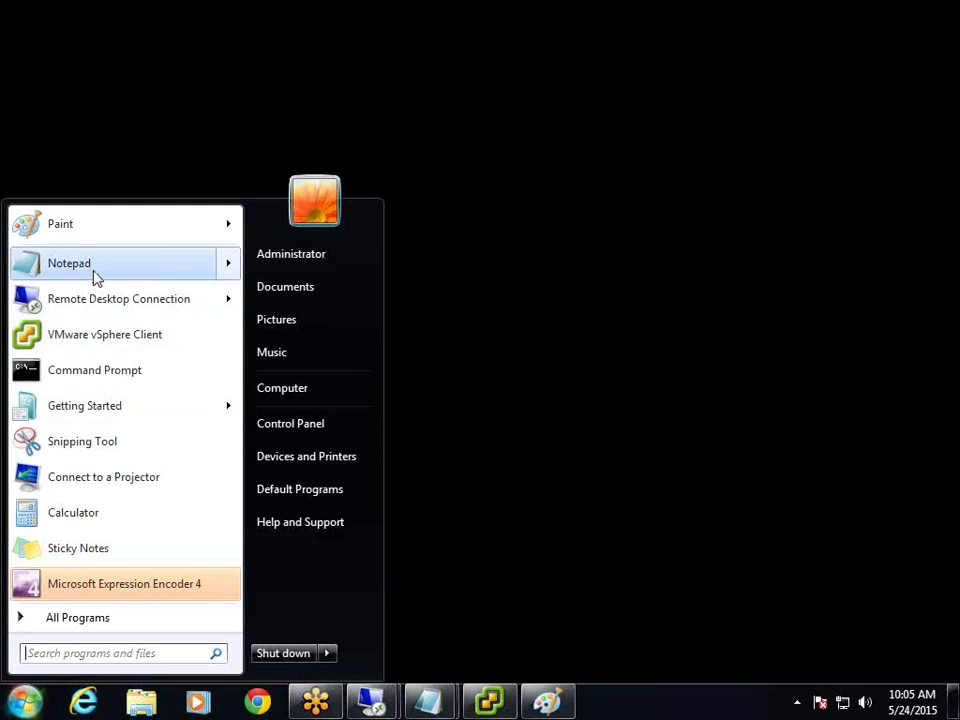
click(94, 274)
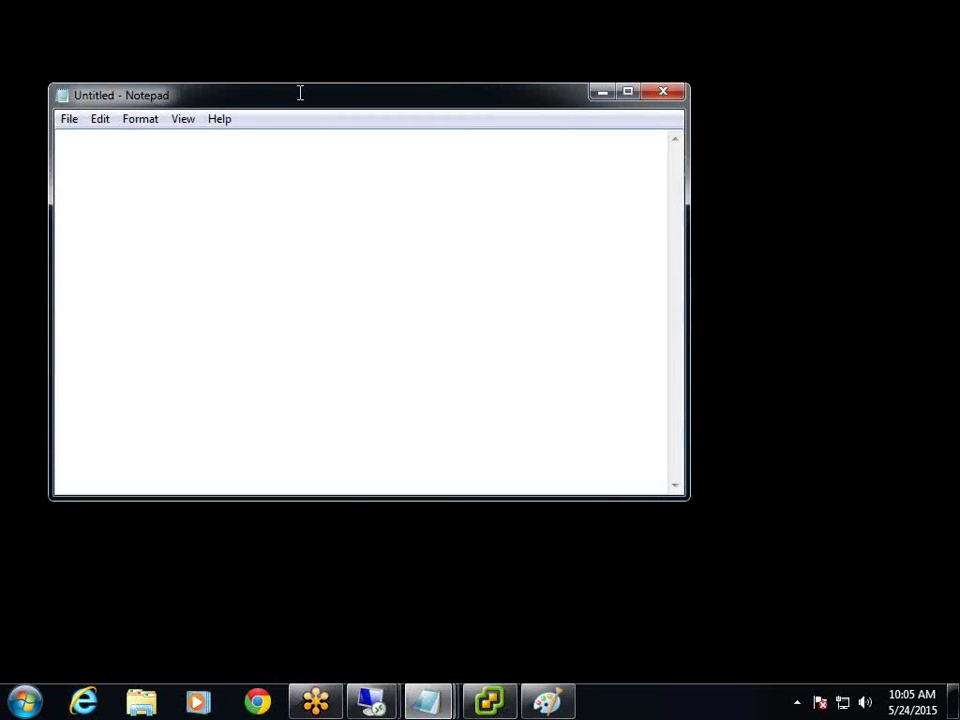
double_click(300, 93)
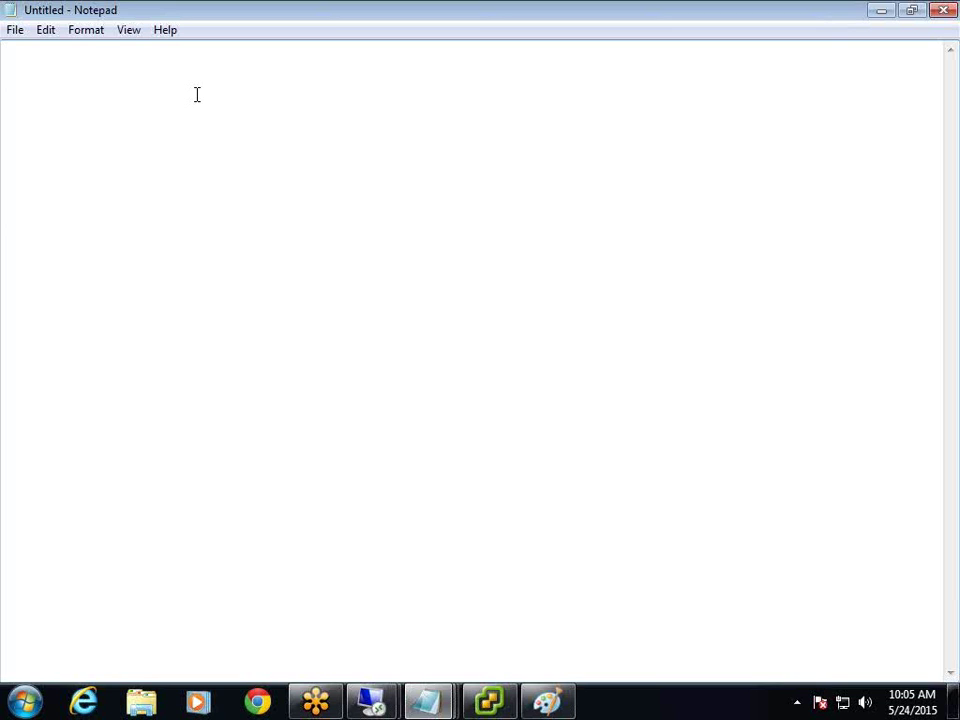
- Type the heading 'Provide Godown services to the public' and indented point about storing goods
text(Proj)
key(BackSpace)
text(vide Godown services to the public)
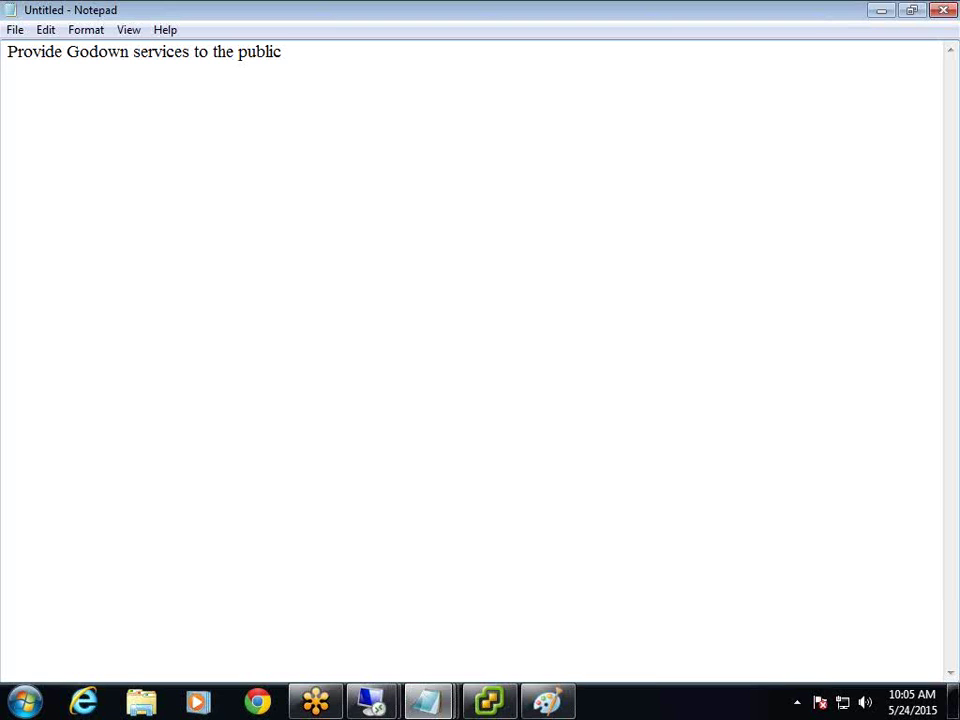
key(Return)
key(Tab)
text(People sh)
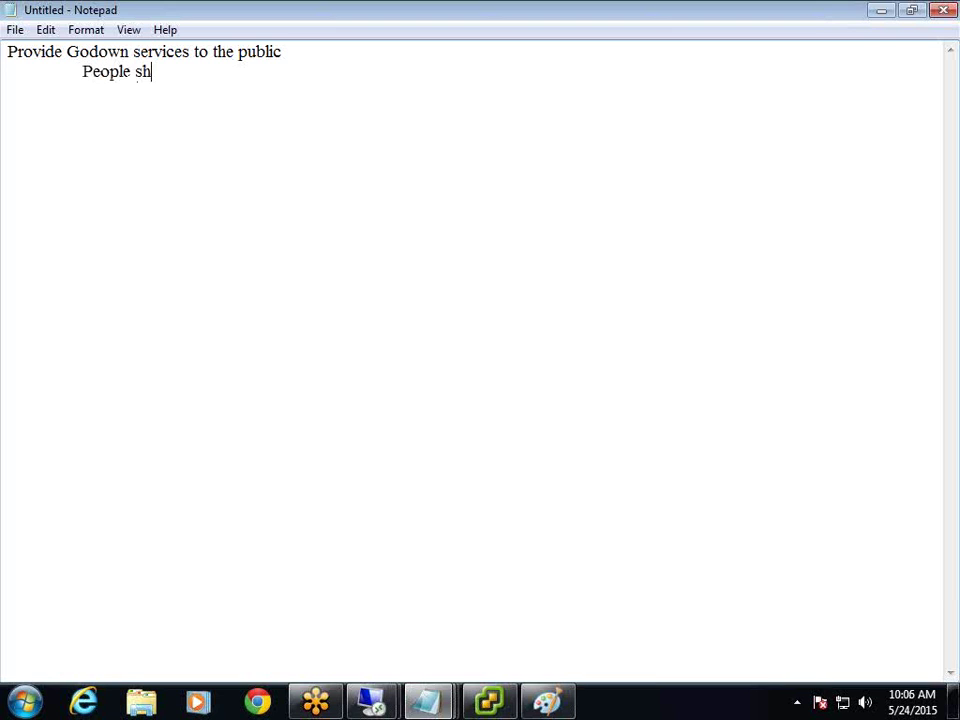
text(ould come and abie)
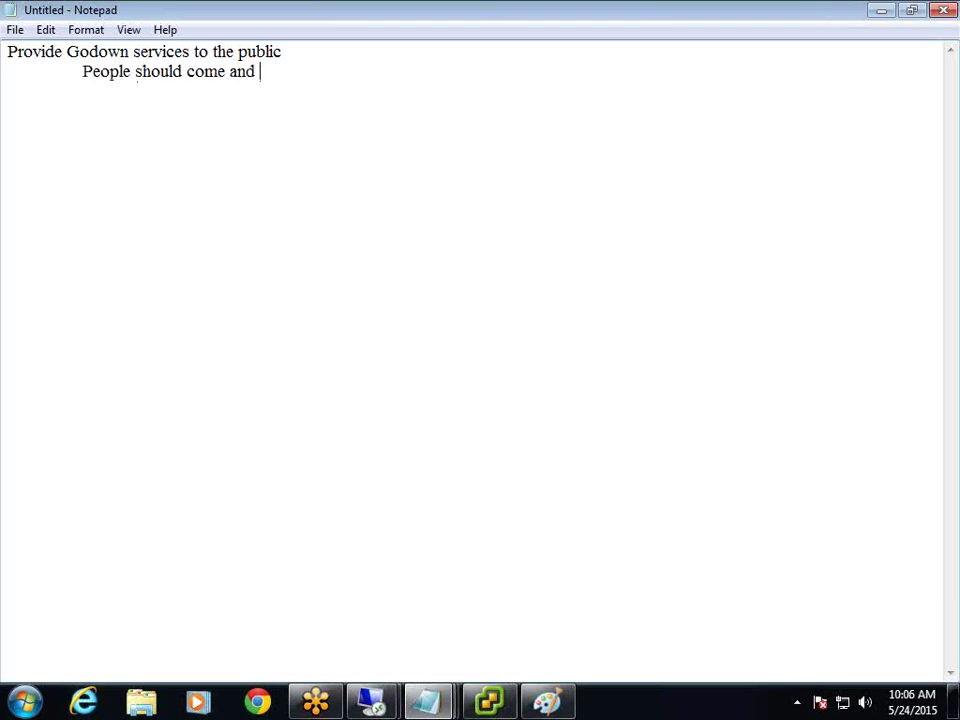
key(BackSpace)
key(BackSpace)
text(le to sto)
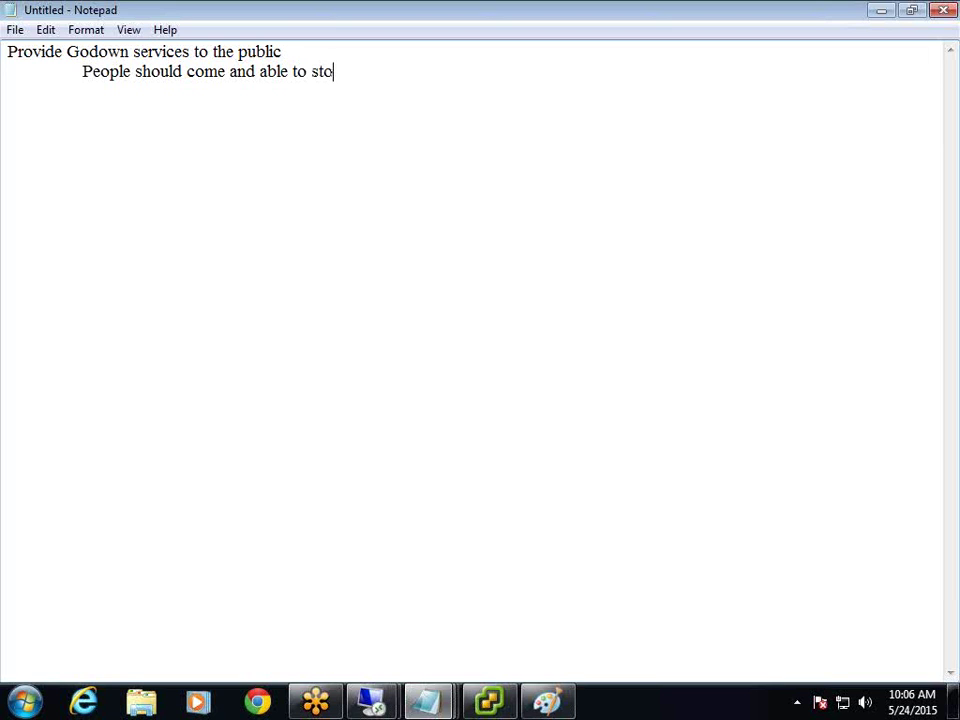
text(re the their goods)
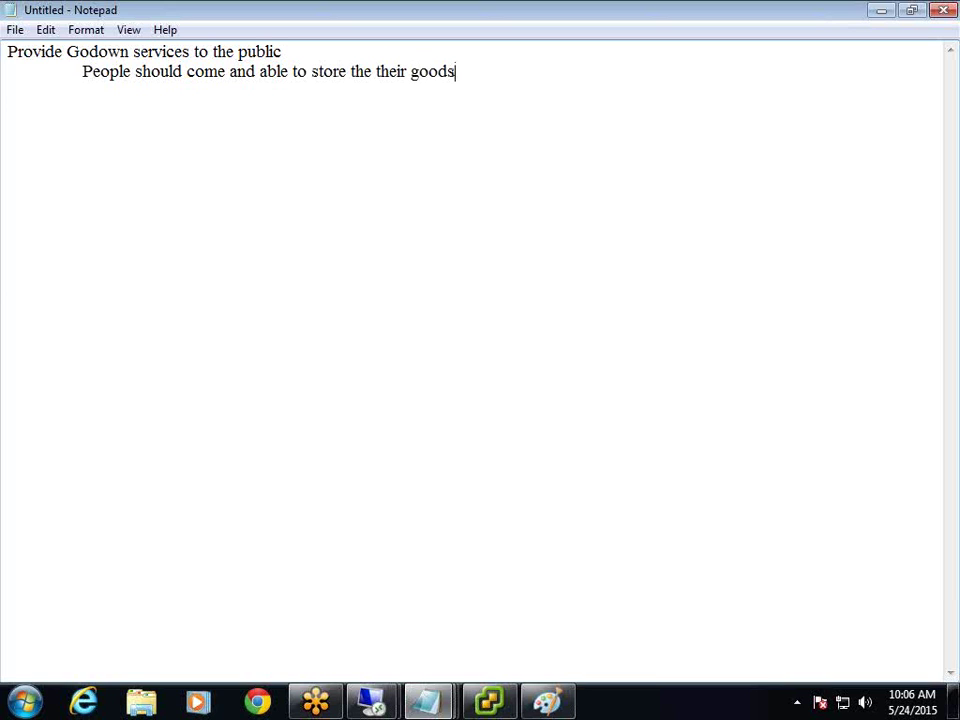
- Add the indented point 'People should feel that it is secured and protected'
key(Return)
key(Tab)
text(People should)
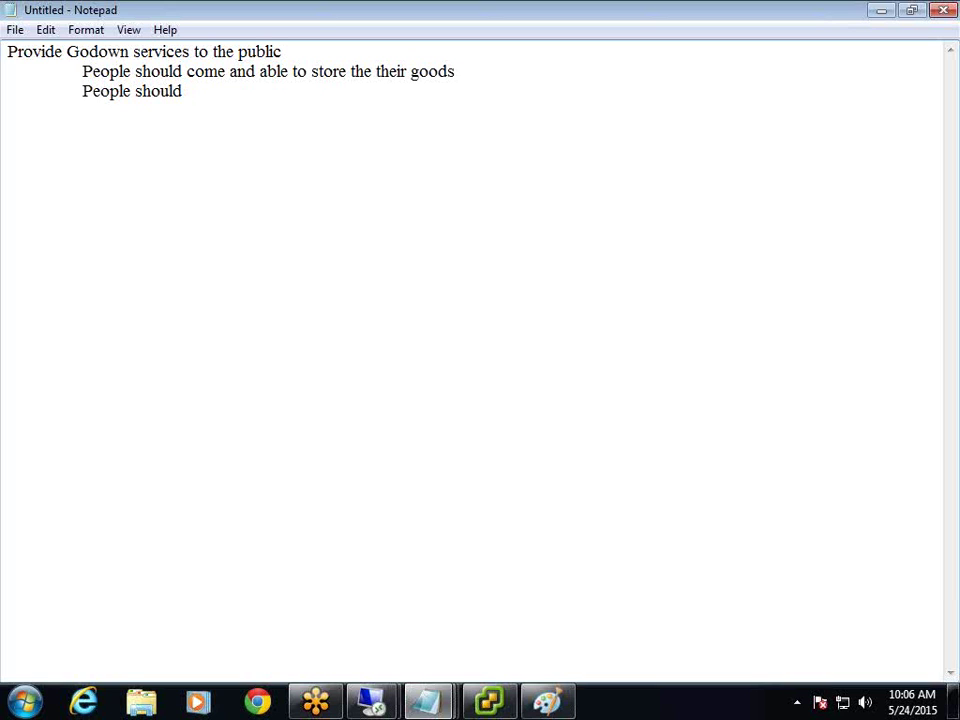
text( feel that it is e)
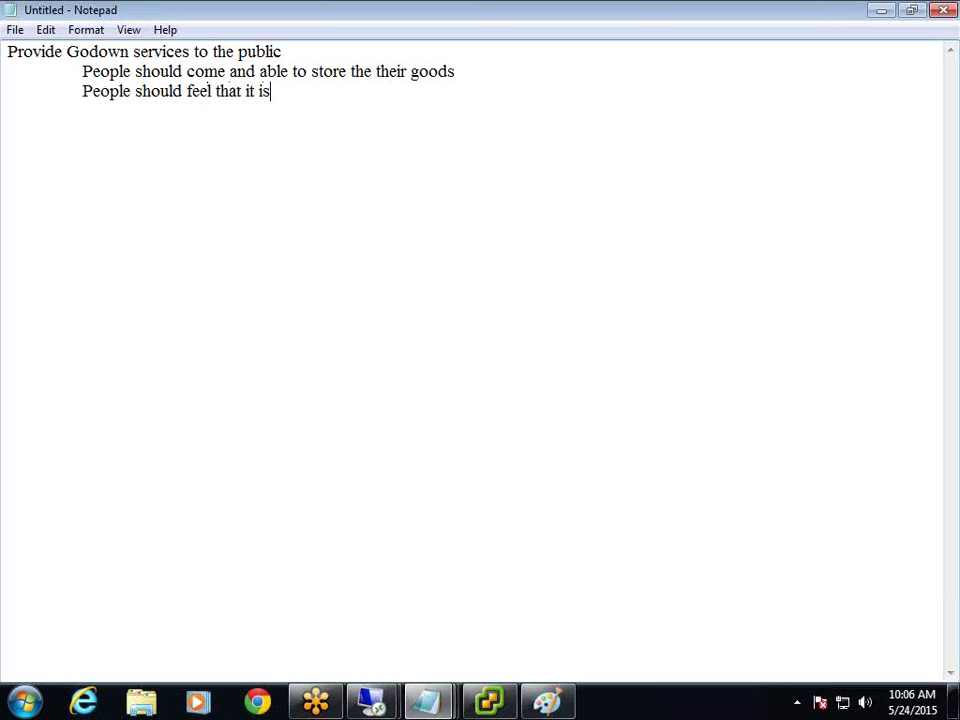
key(BackSpace)
text(secured and pr)
key(BackSpace)
text(reot)
key(BackSpace)
key(BackSpace)
key(BackSpace)
text(otect)
key(BackSpace)
text(ted)
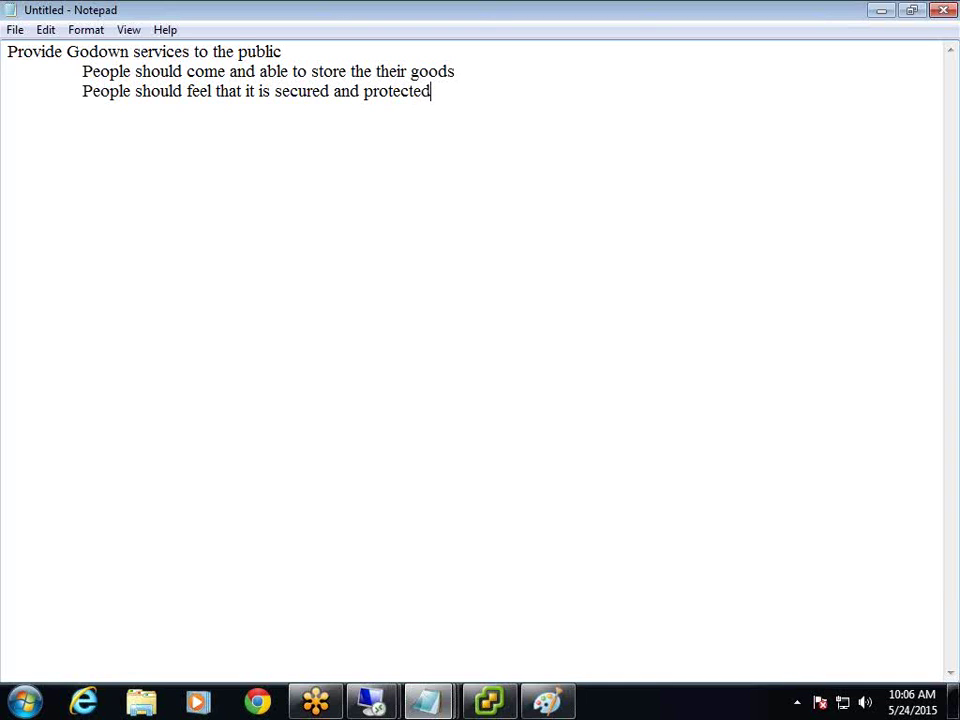
- Add the indented point 'People will expect it is safe' and start a new line
key(Return)
key(Tab)
text(People will expect it is a)
key(BackSpace)
text(safe)
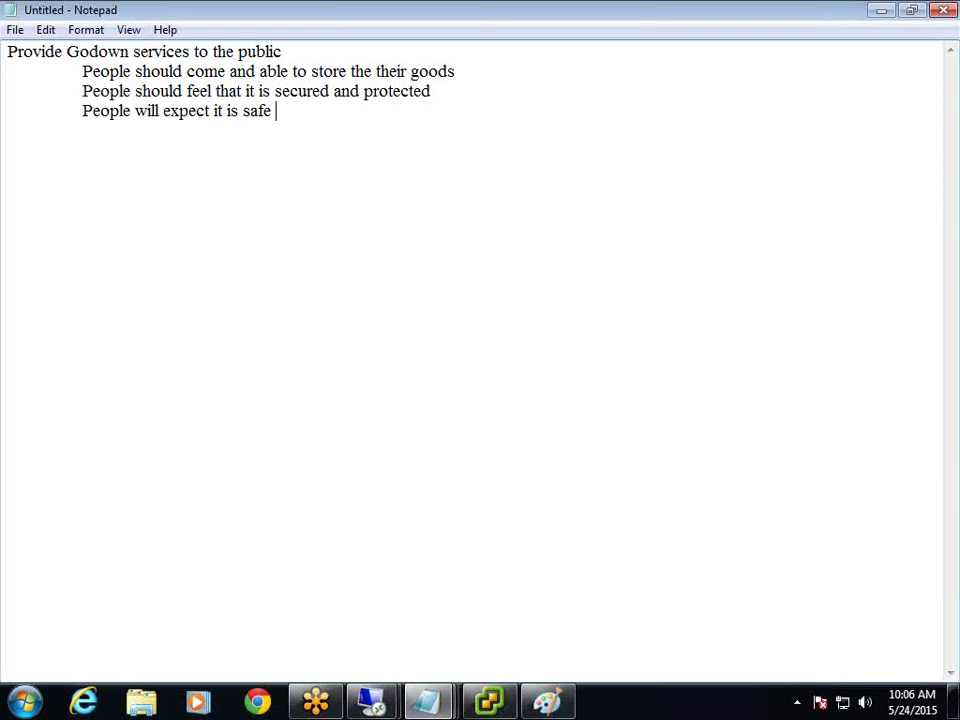
key(BackSpace)
text(")
key(Return)
- Type the heading 'Infrasstructure' with an indented 'Building' item beneath it
text(Infrastd)
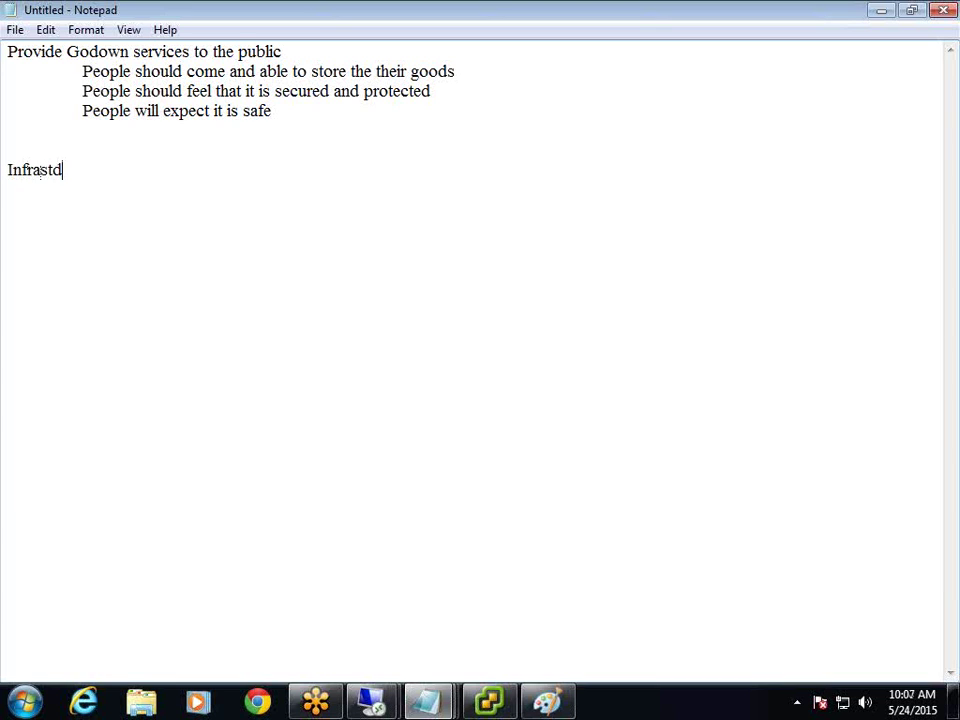
key(BackSpace)
key(BackSpace)
text(structure)
key(Return)
key(Tab)
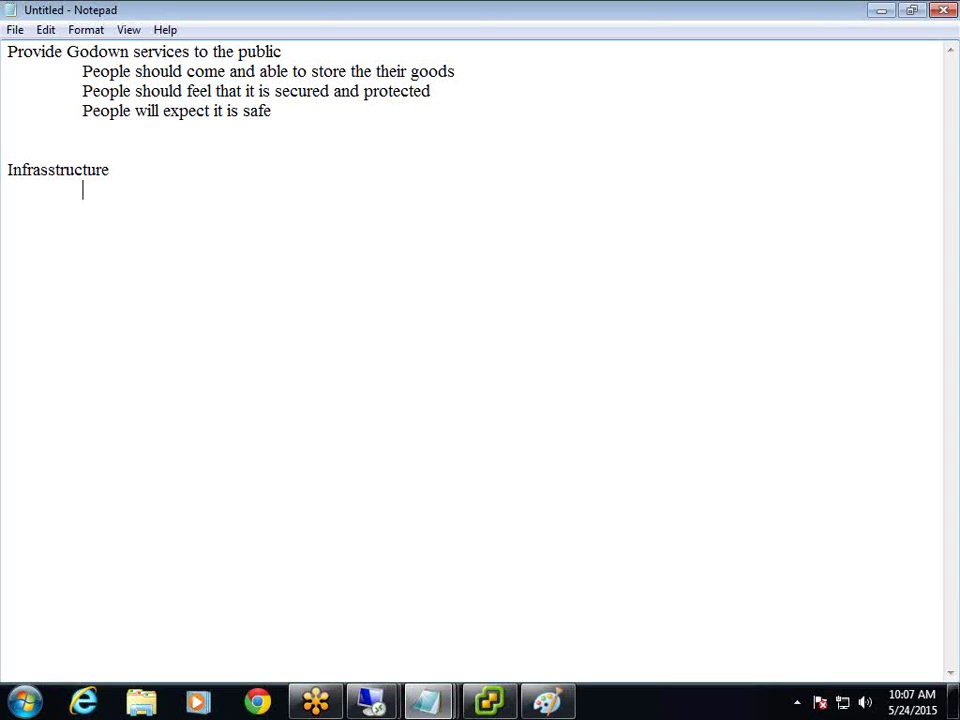
text(Building)
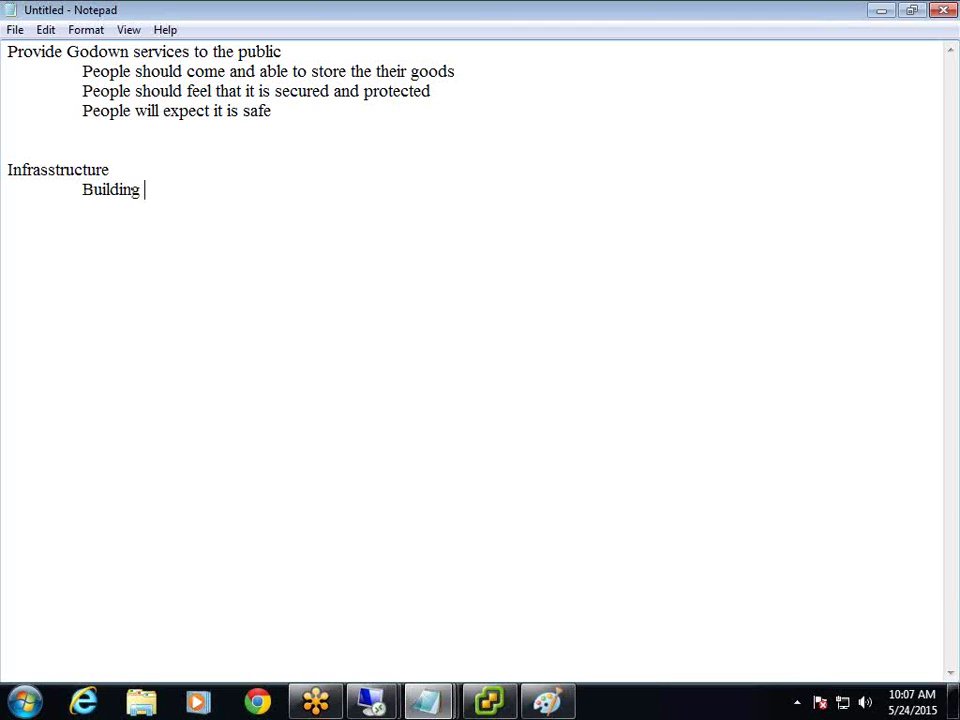
- Under the safety line, add the indented sub-point 'Store into cold in 18 degress'
click(285, 56)
click(304, 118)
key(Return)
key(Return)
key(BackSpace)
key(Tab)
key(Tab)
text(Store into cold  )
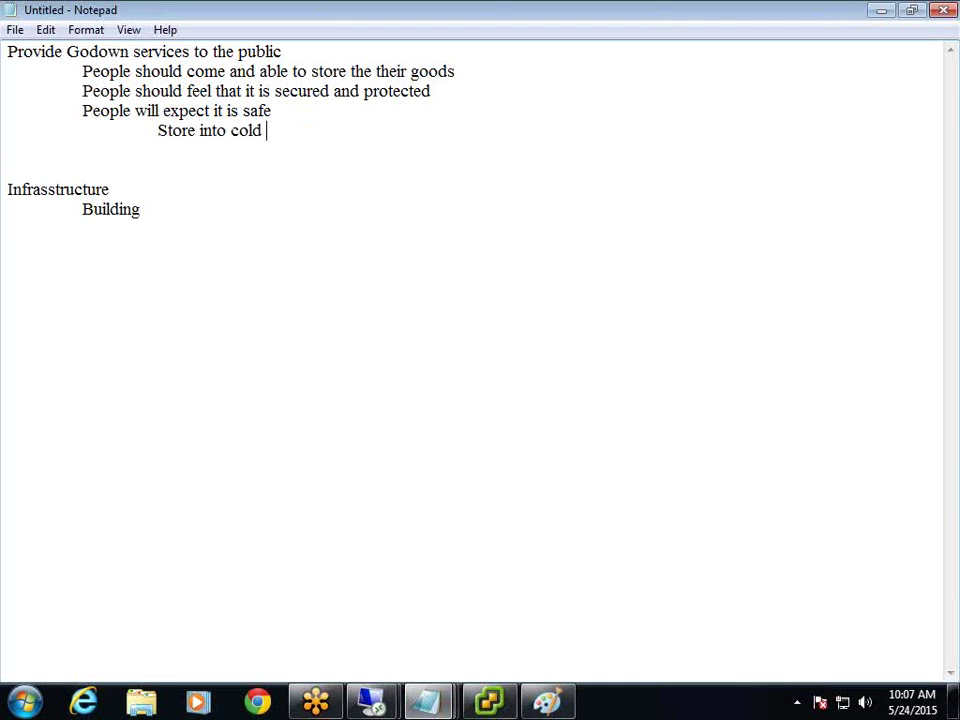
text(in 18 degress)
- Add a second cold-storage sub-point for 24 to 26 degrees
key(Return)
key(Tab)
key(Tab)
text(store ito col)
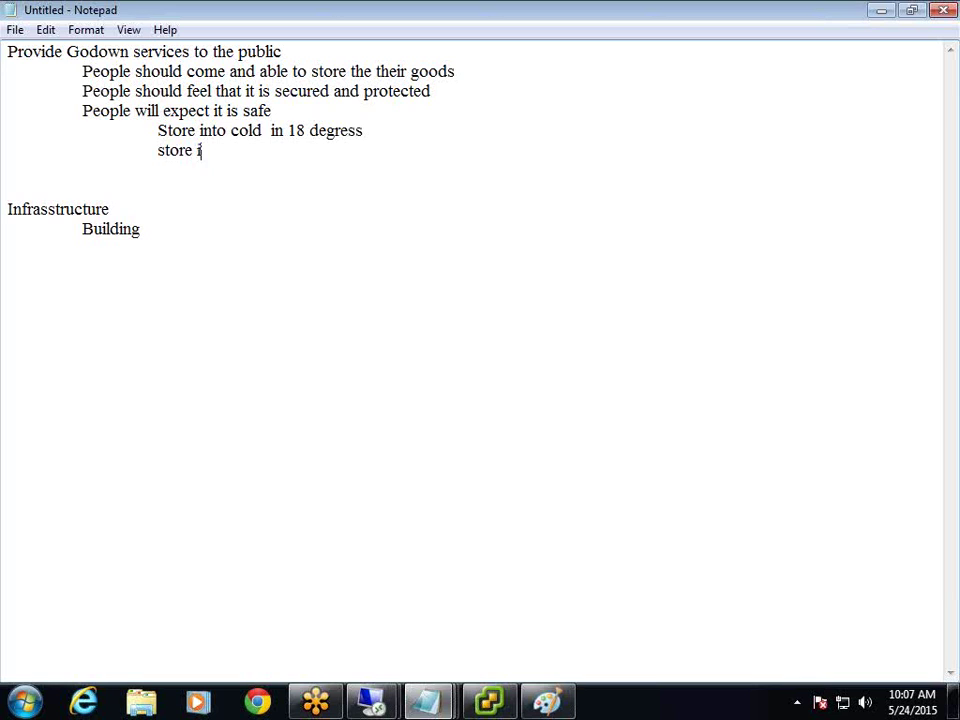
text(d were)
key(BackSpace)
key(BackSpace)
key(BackSpace)
text(here)
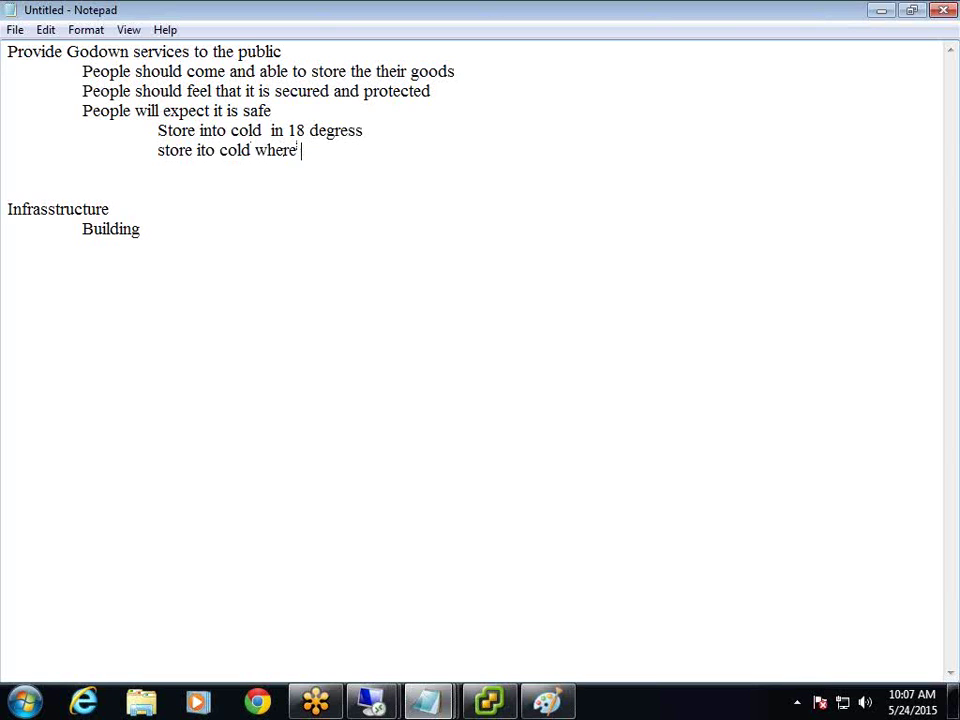
text( 24 to 26 defr)
key(BackSpace)
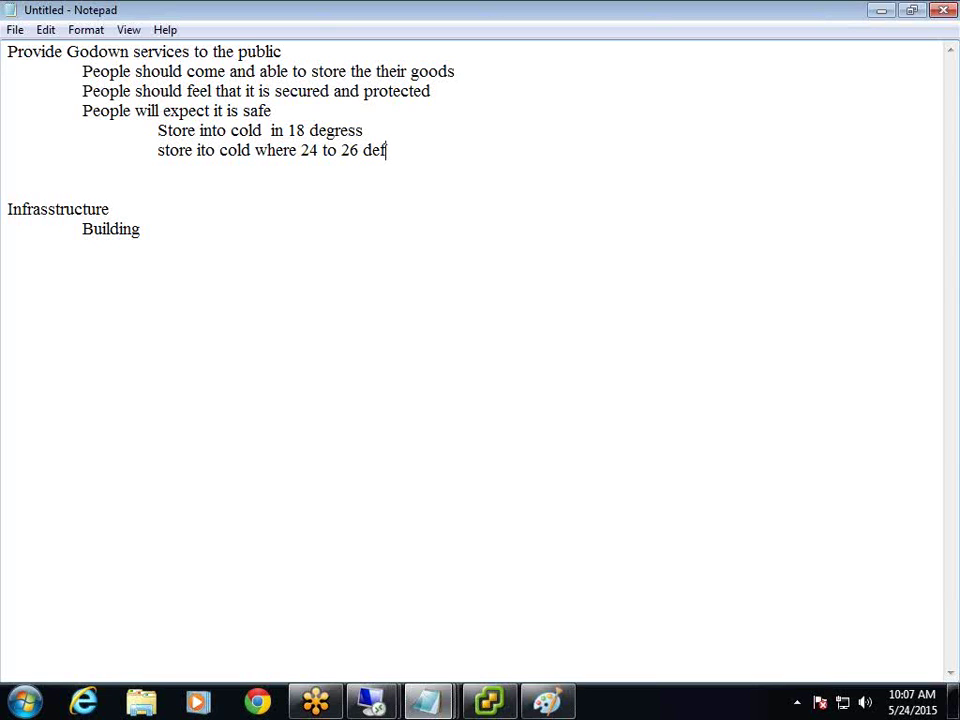
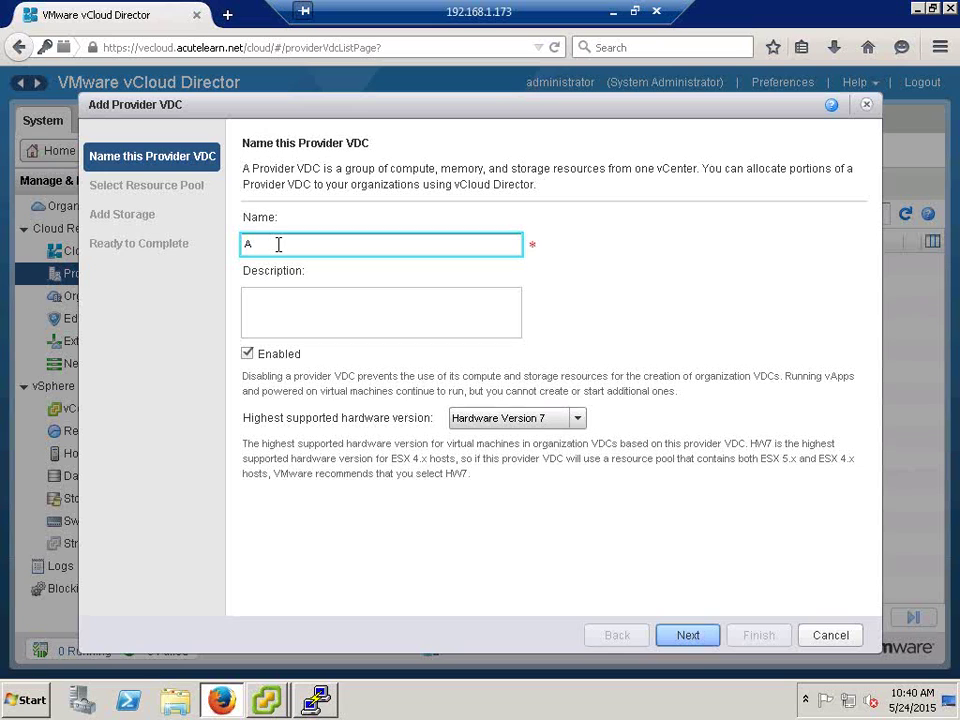
- Name the provider VDC AL-Platinum with Hardware Version 9 as the highest supported version
text(Platinum)
click(579, 422)
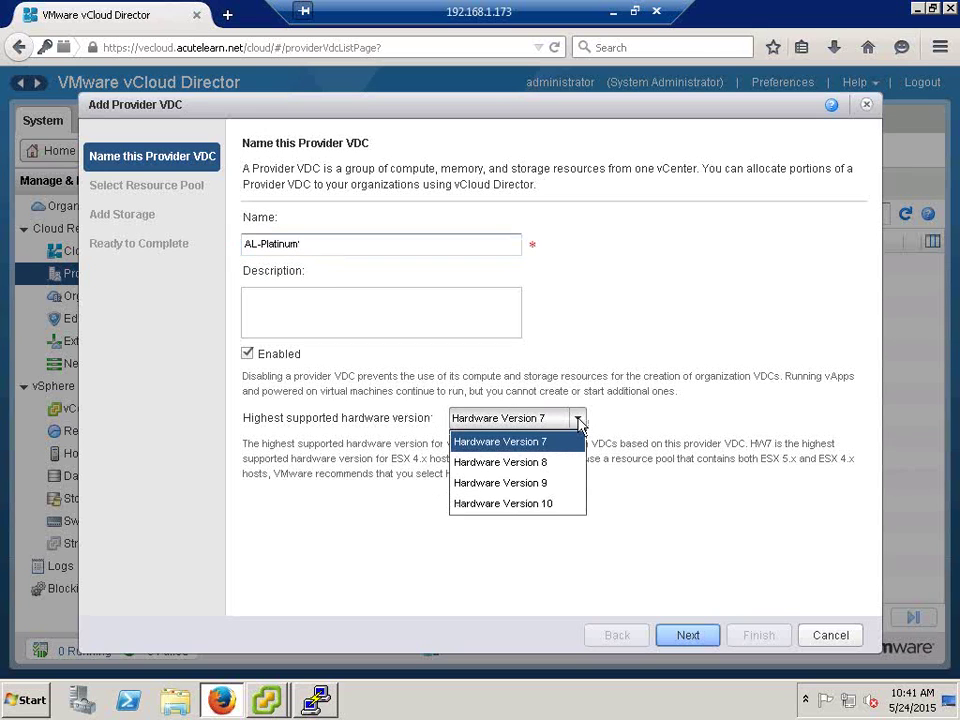
click(579, 422)
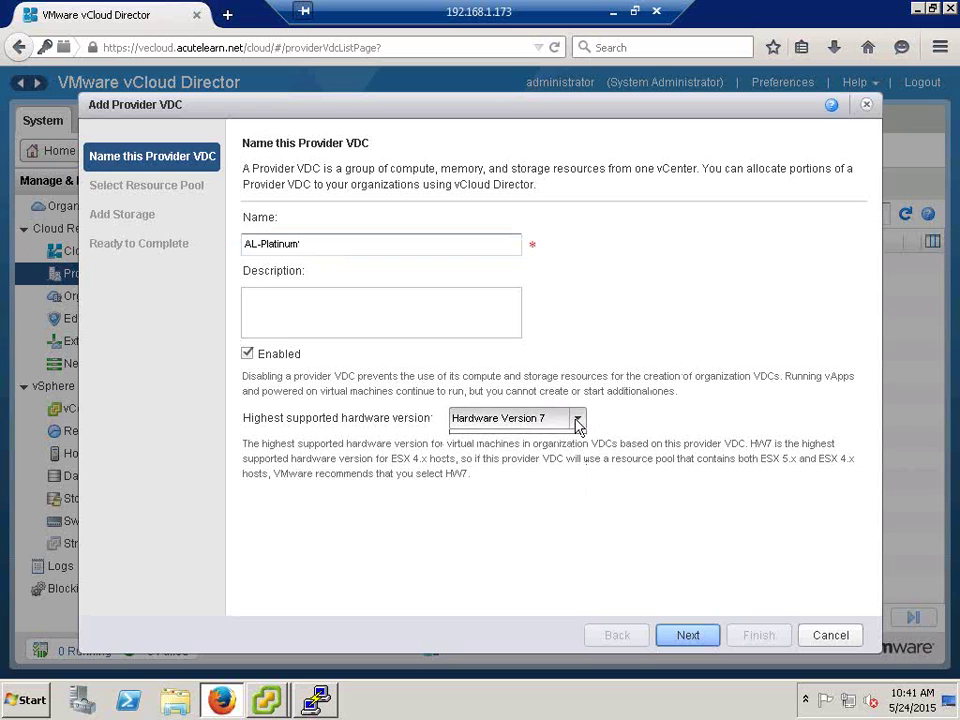
click(577, 422)
click(528, 482)
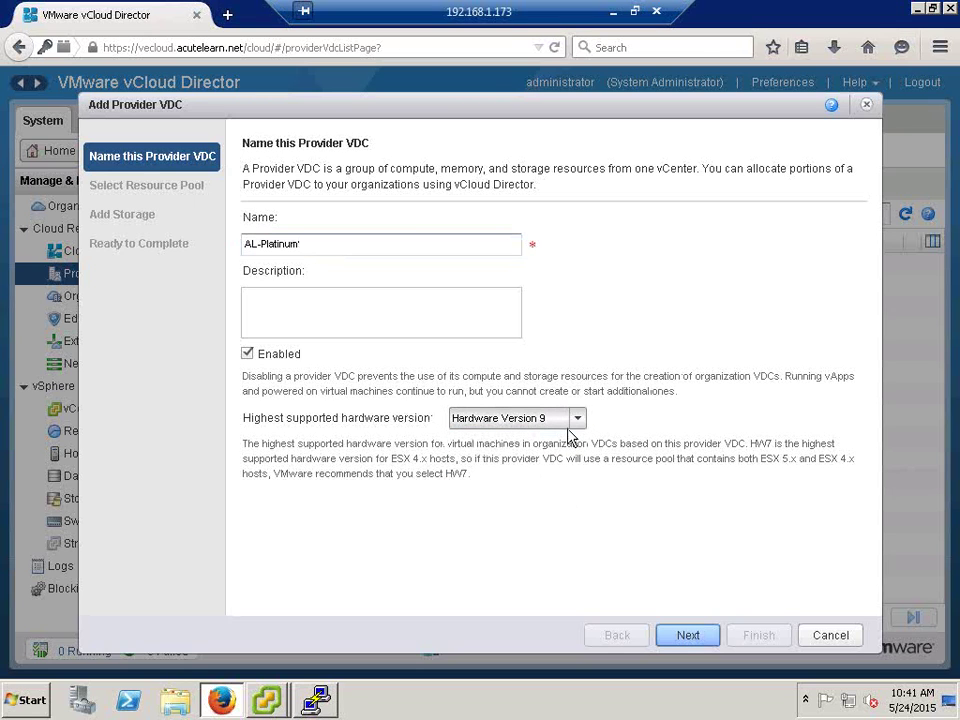
click(690, 635)
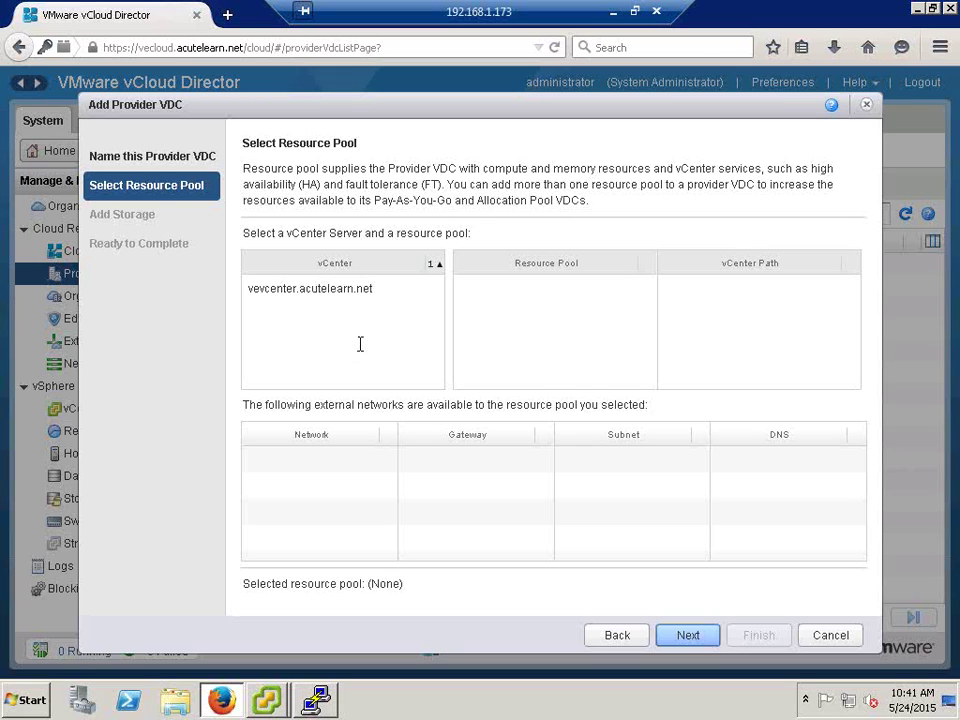
- Back the provider VDC with the ALDRS resource pool on vevcenter.acutelearn.net
click(360, 350)
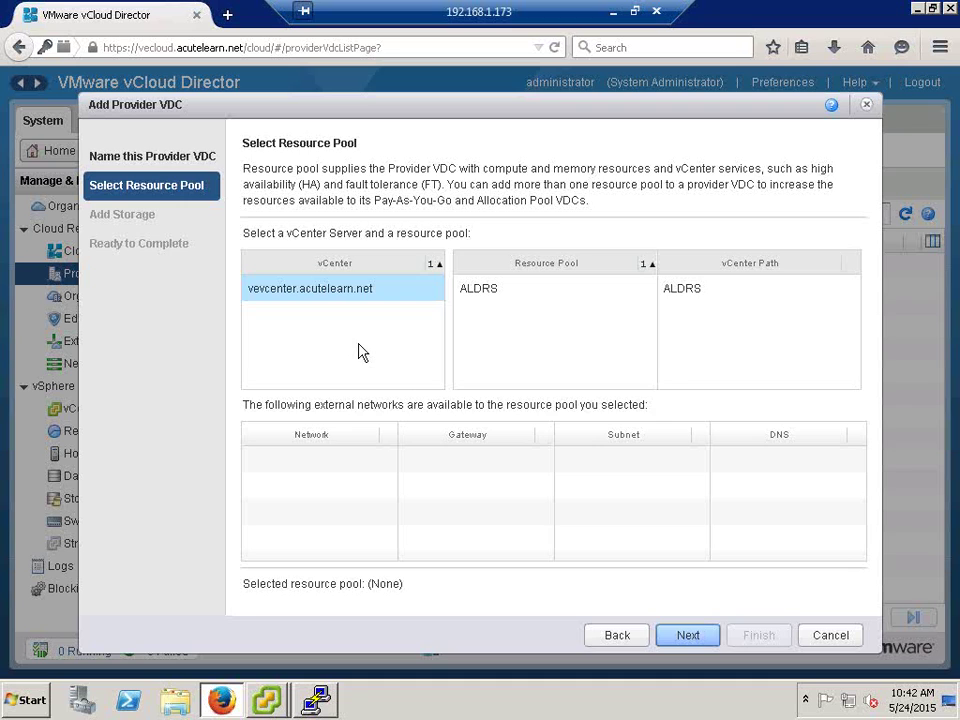
click(501, 292)
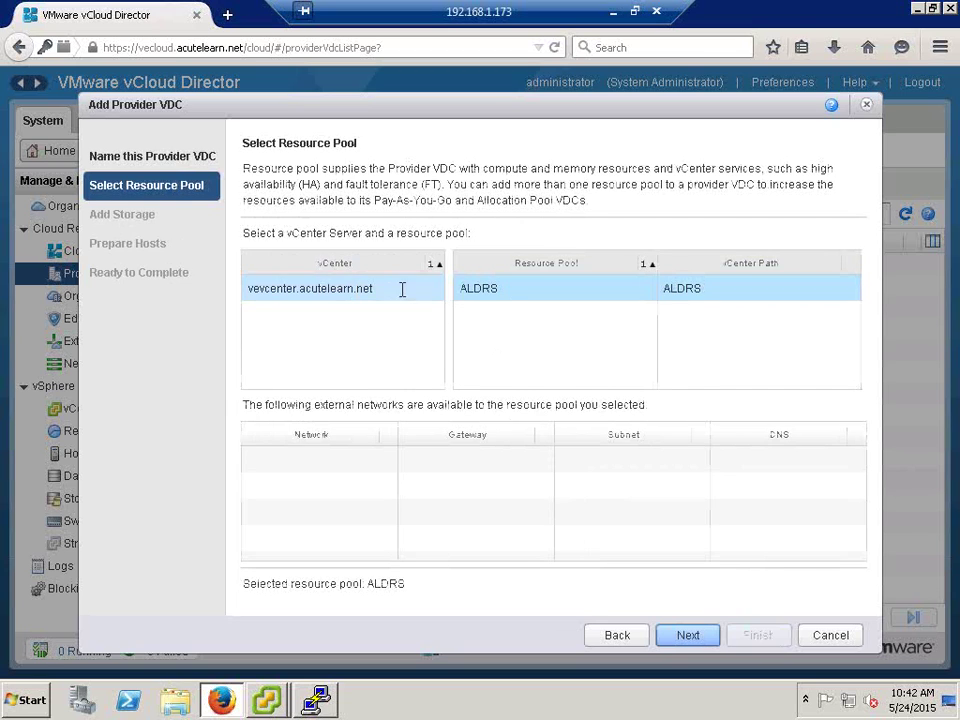
click(686, 637)
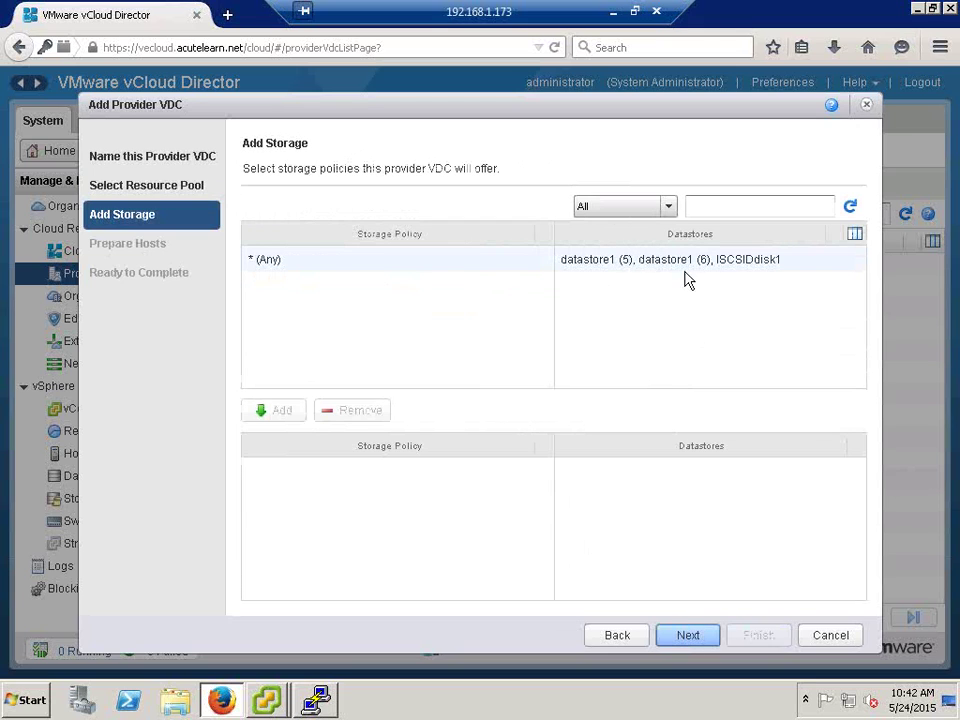
- Add the * (Any) storage policy and proceed to the Prepare Hosts page
click(765, 257)
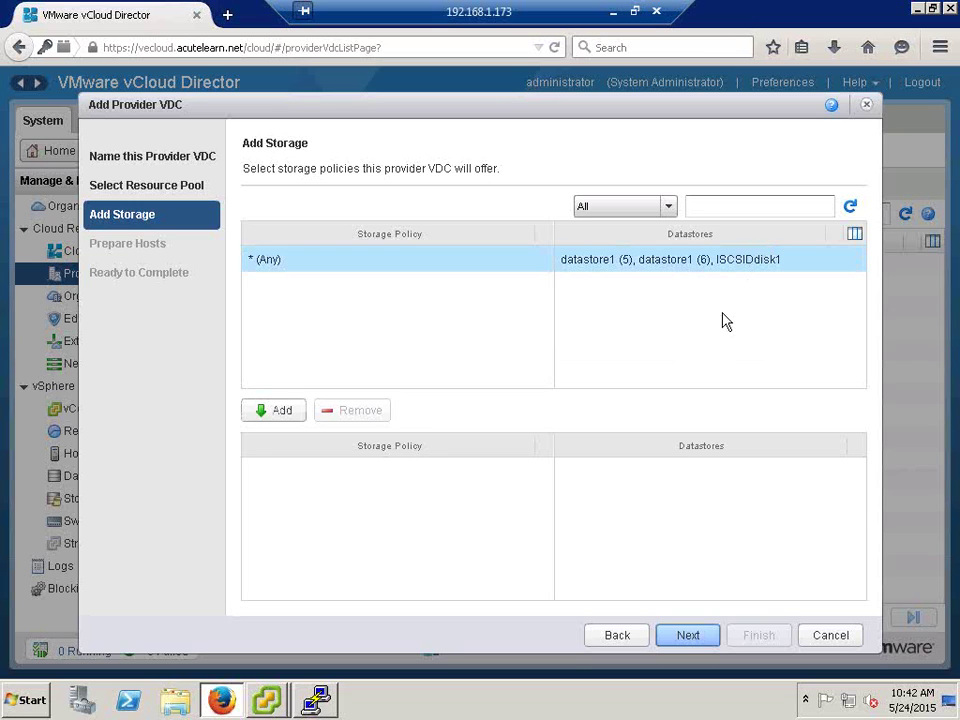
click(289, 412)
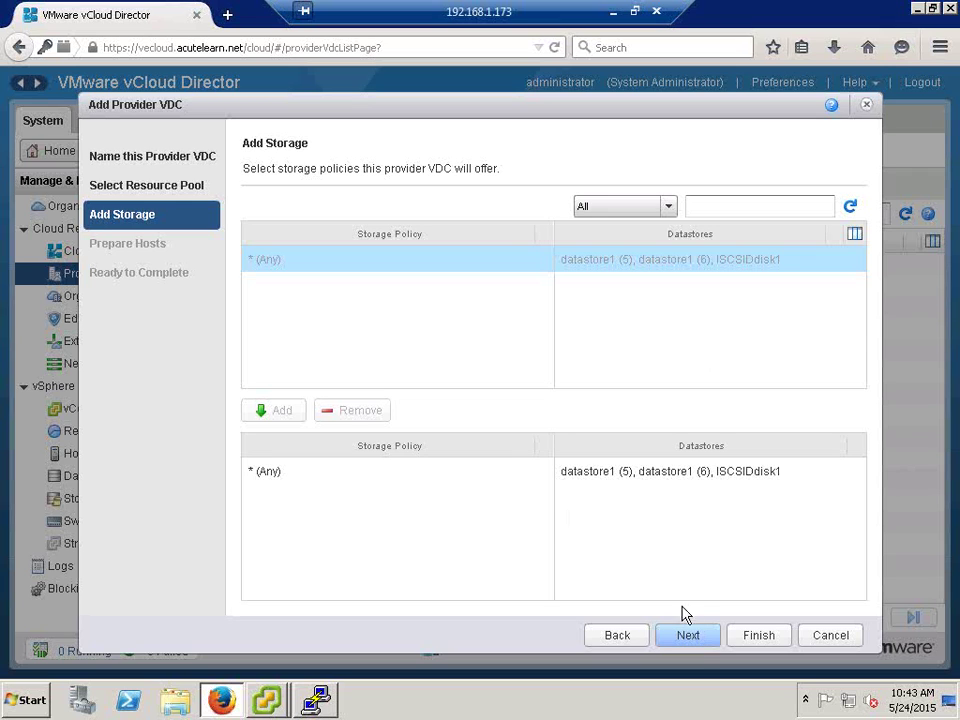
click(693, 643)
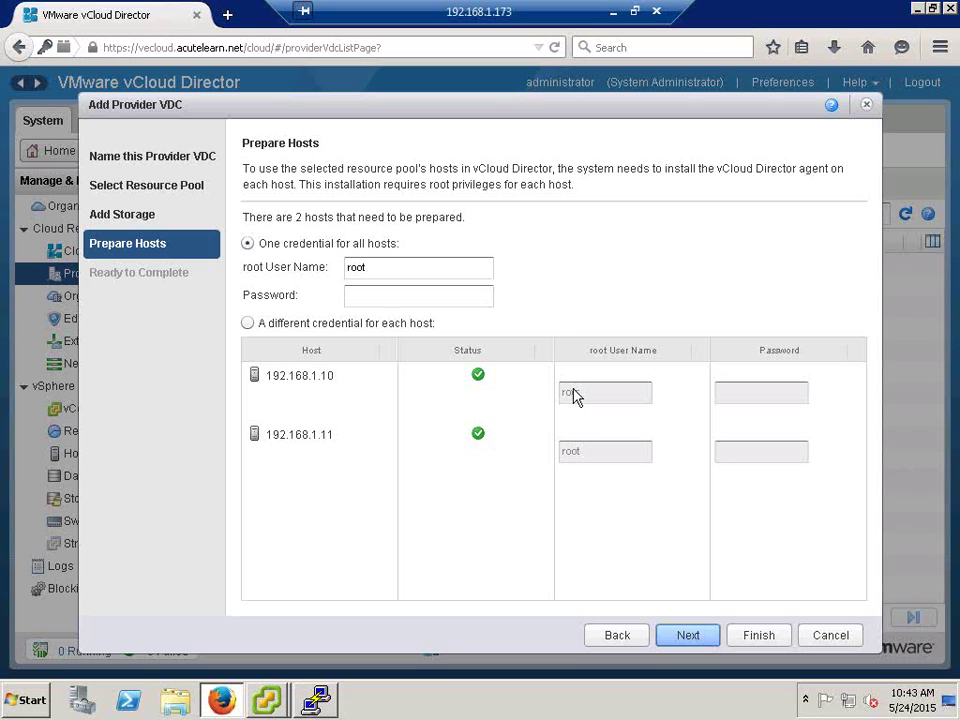
- Enter the shared root password, keeping one credential for all hosts, and proceed to the summary
click(393, 296)
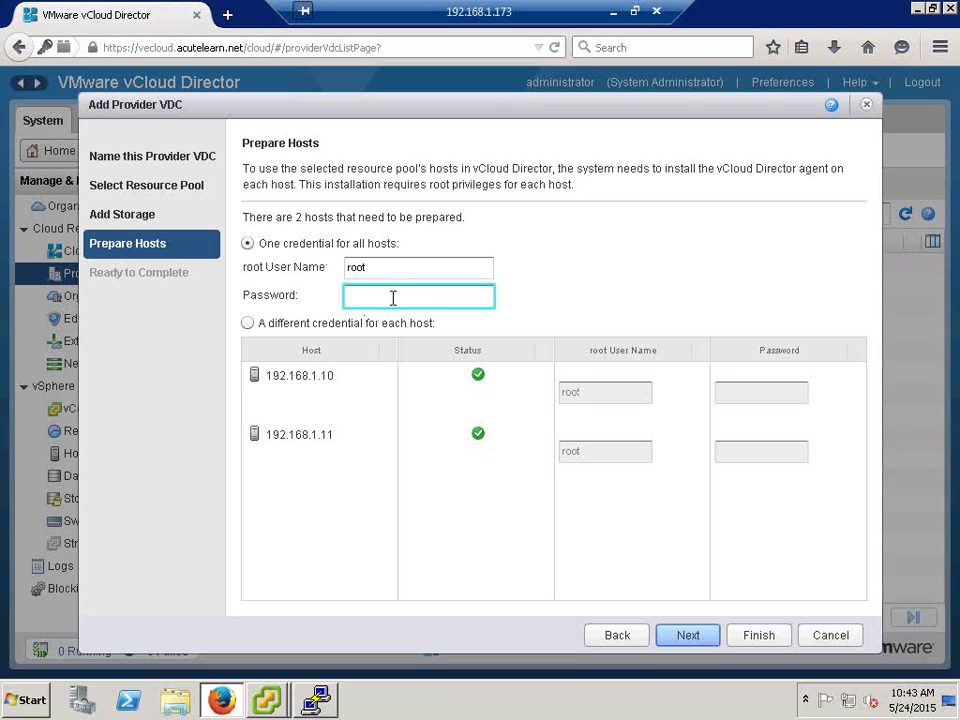
click(247, 324)
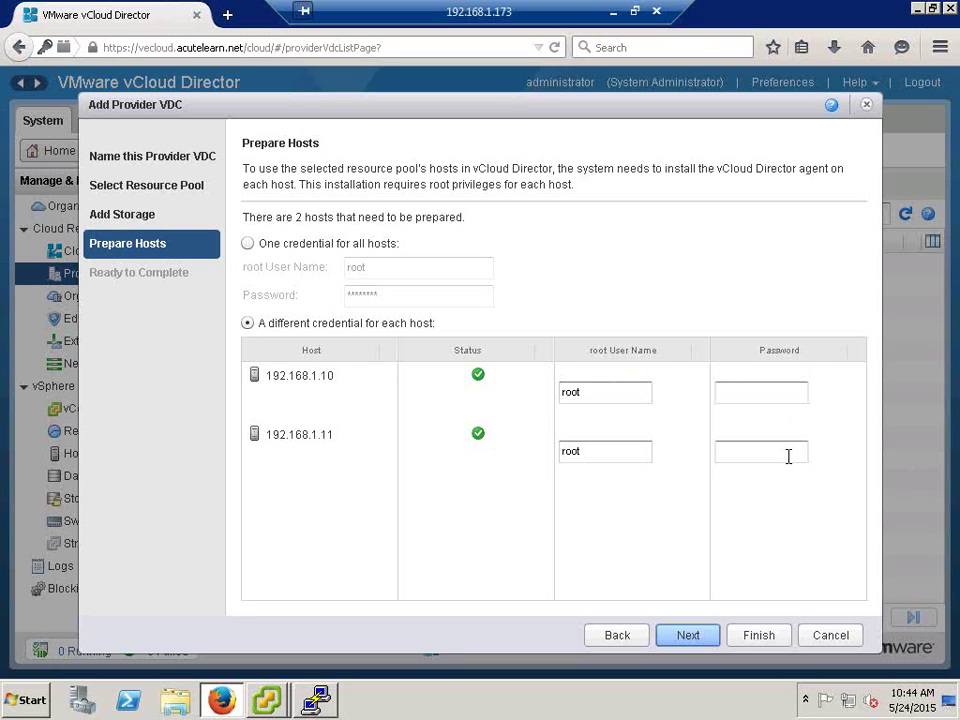
click(247, 243)
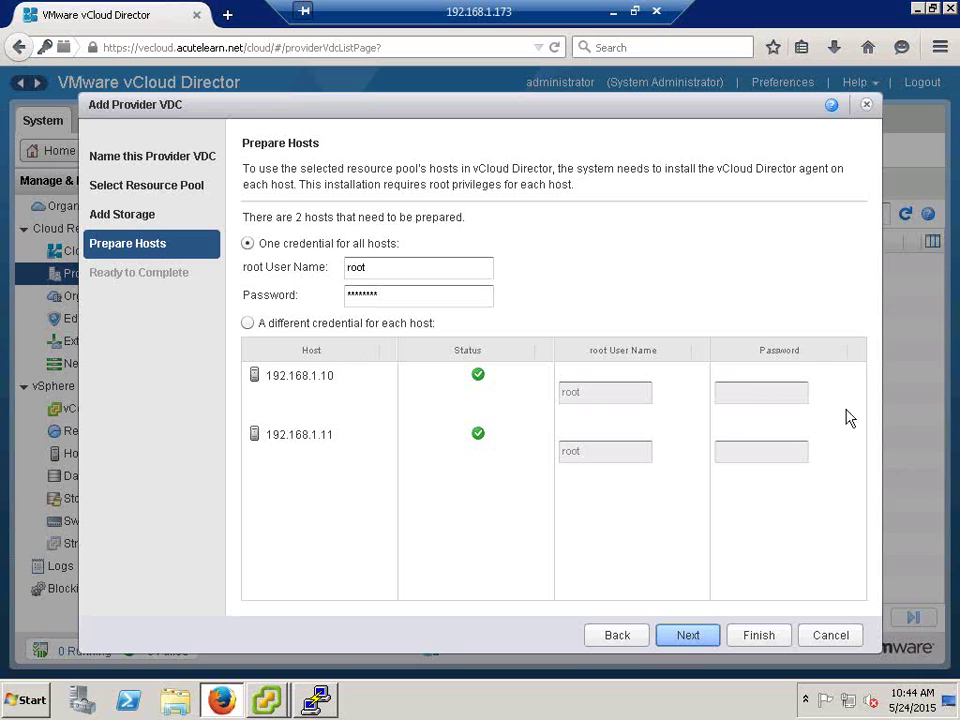
click(702, 645)
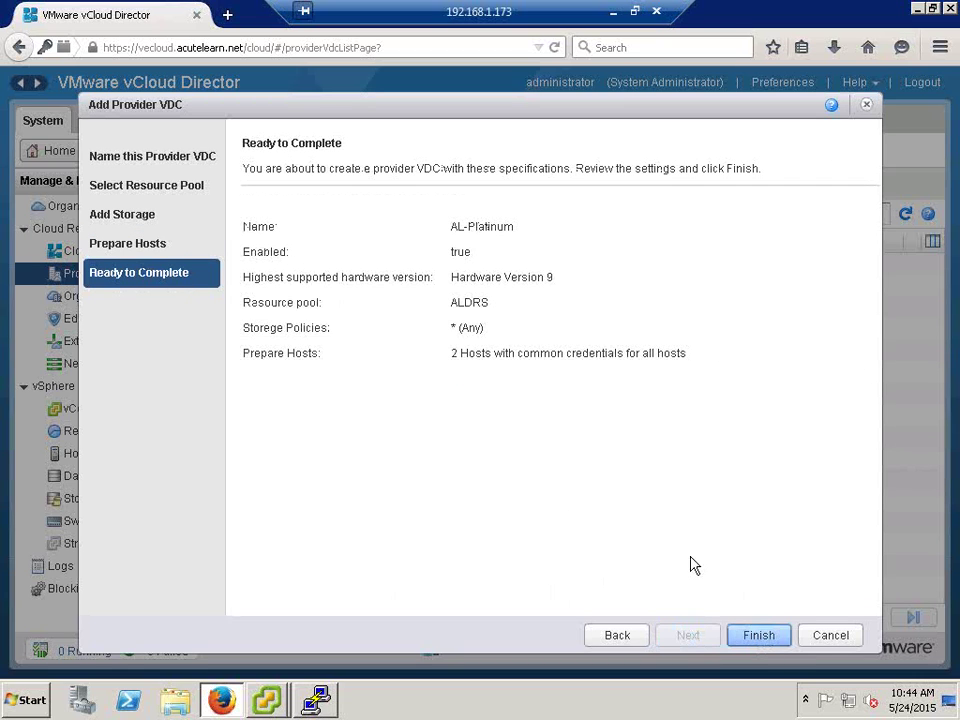
- Finish the wizard to create the AL-Platinum provider VDC
click(764, 636)
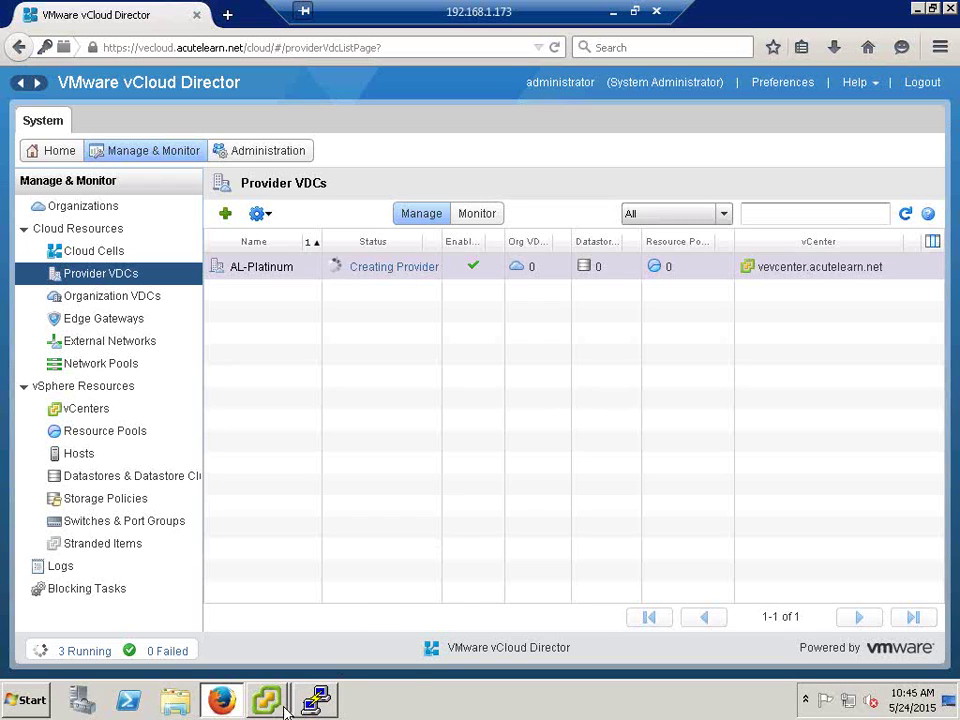
- Sort provider VDCs by Org VDC count, then view the Hosts list
mouse_move(276, 702)
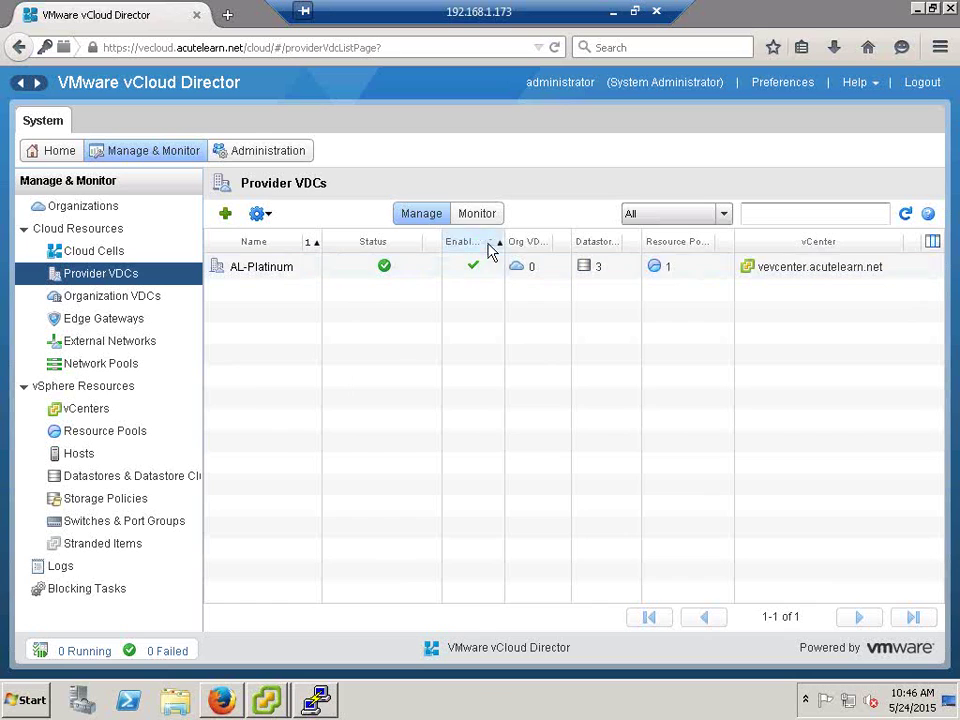
click(530, 246)
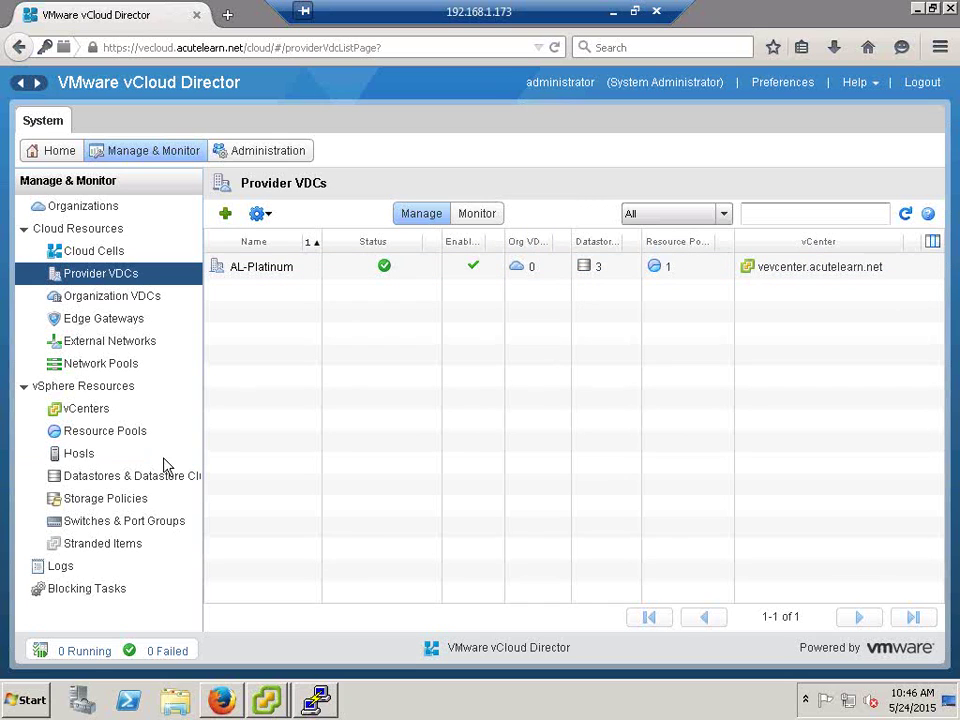
click(76, 454)
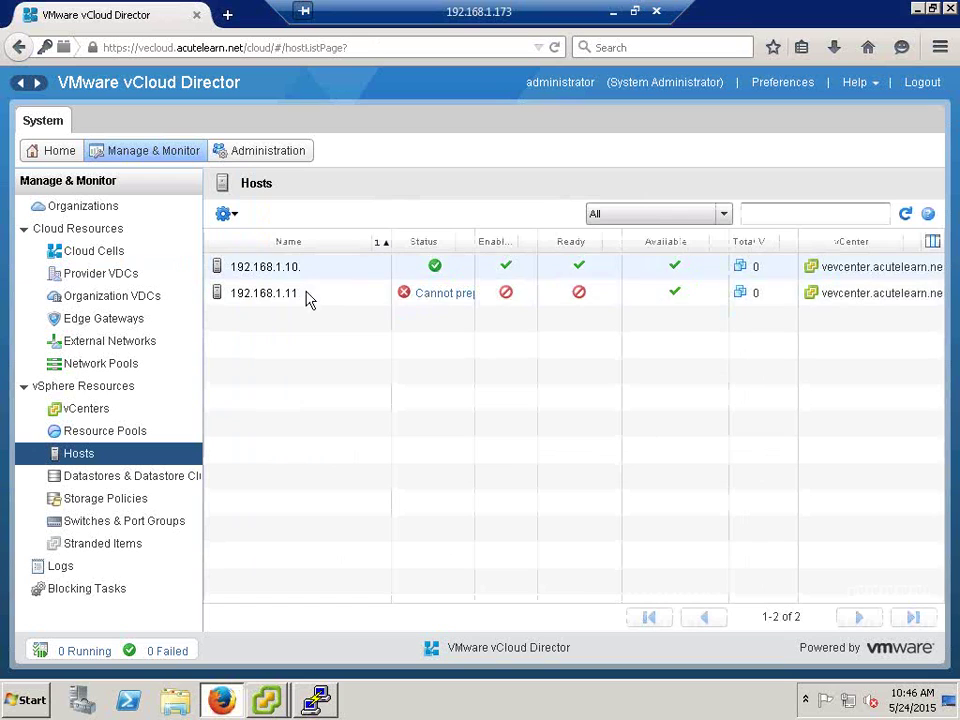
- Widen the Status column and read 192.168.1.11's error: managed by another vCloud Director, 'alvcloud'
drag(476, 241, 546, 245)
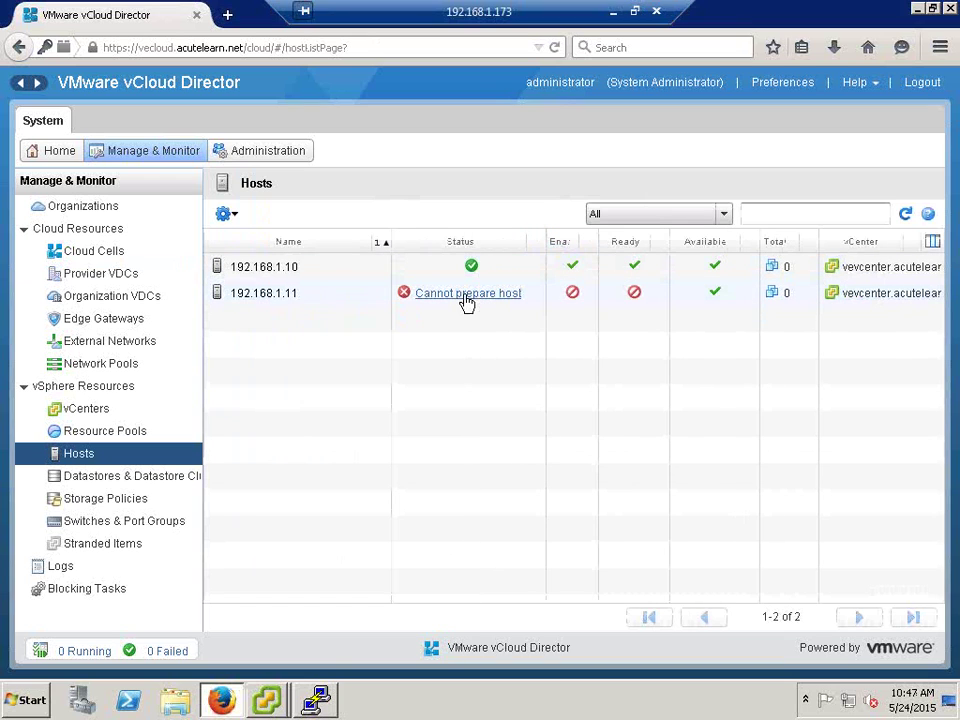
click(466, 296)
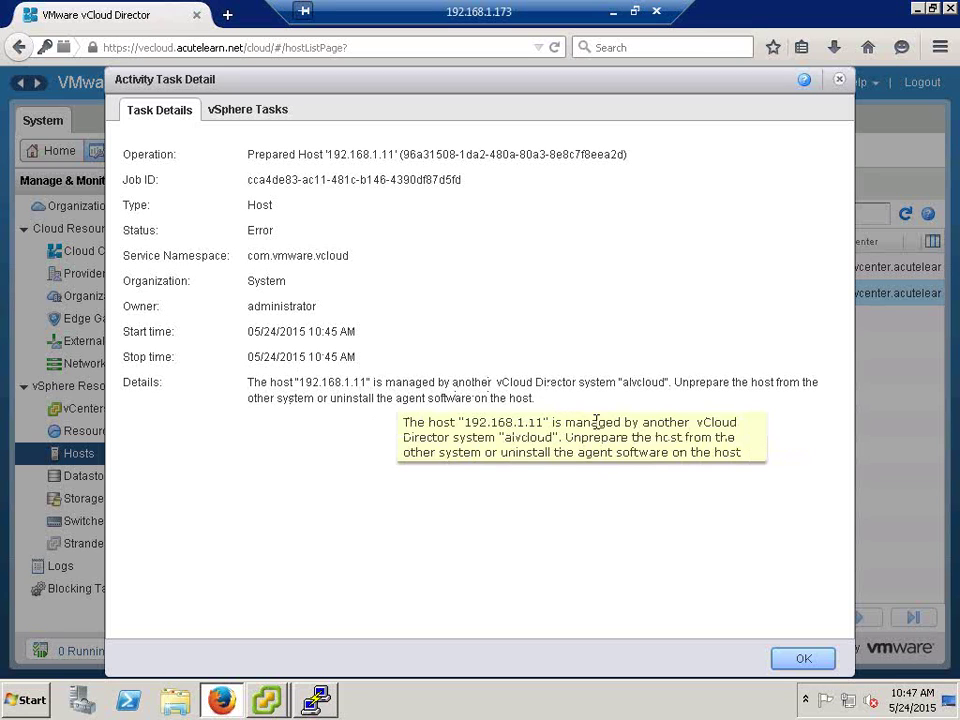
click(816, 664)
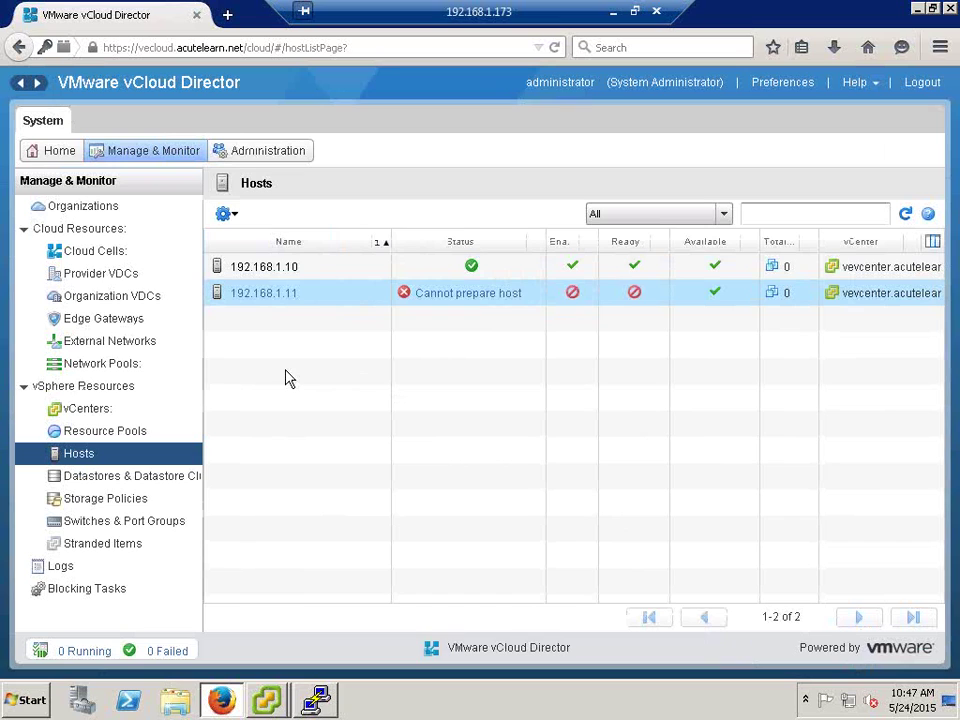
- Browse Resource Pools and vCenters, ending on the Datastores & Datastore Clusters list
click(145, 432)
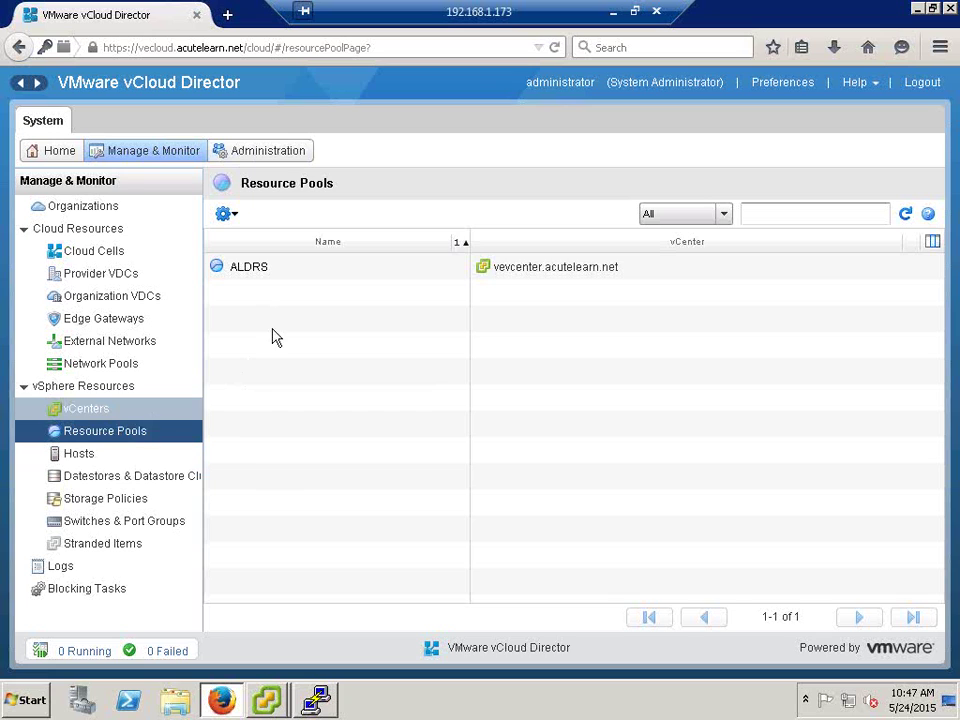
click(82, 412)
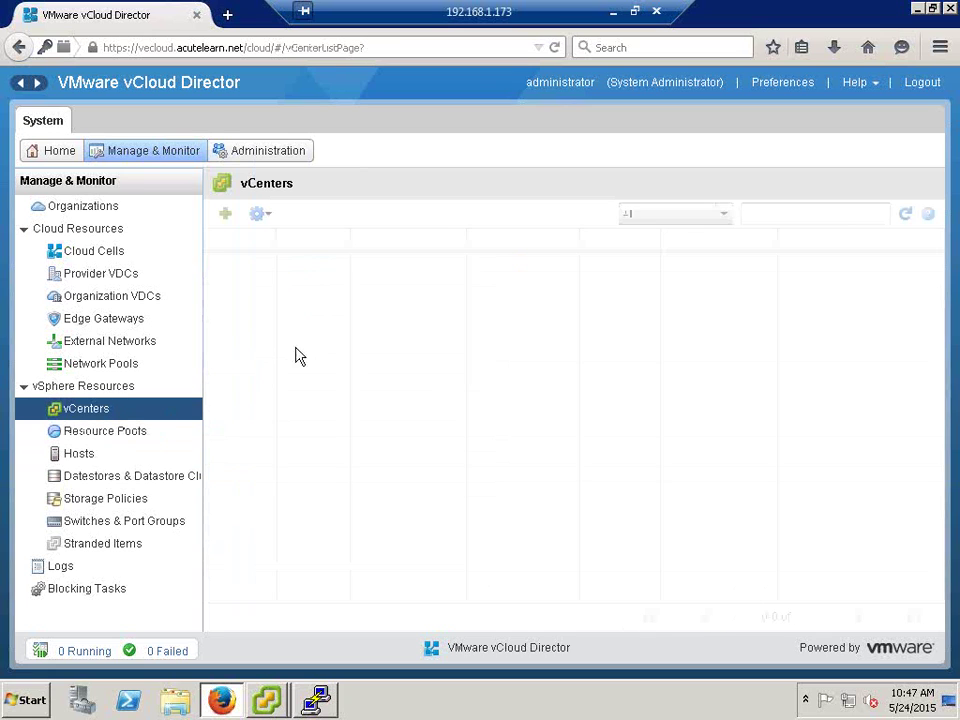
click(97, 482)
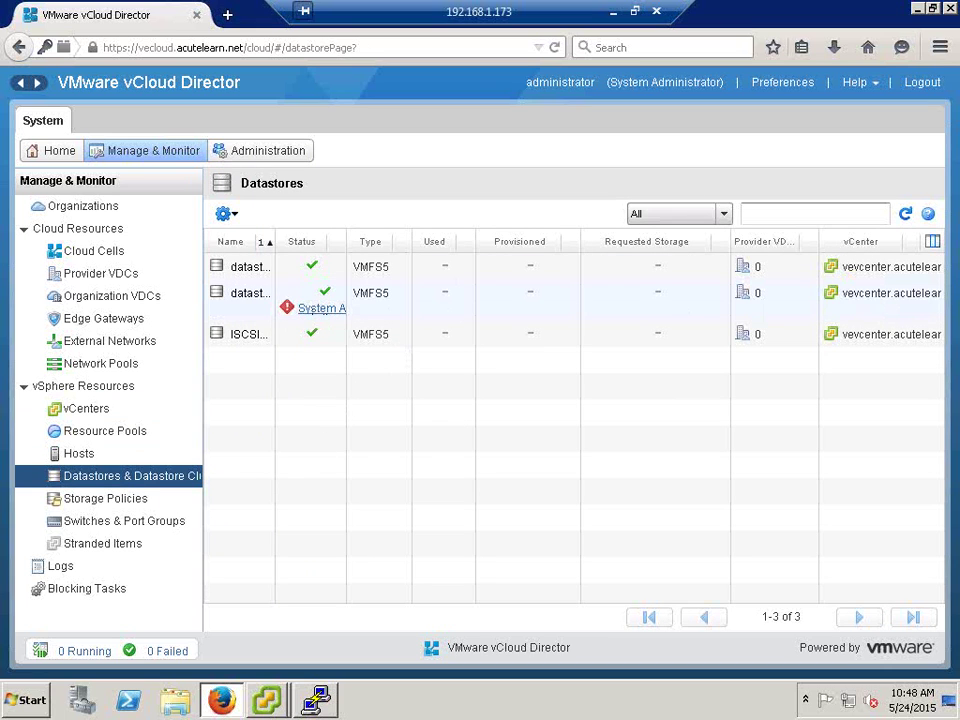
- Clear all system alerts on datastore1, widen the Name column, and return to Hosts
click(322, 308)
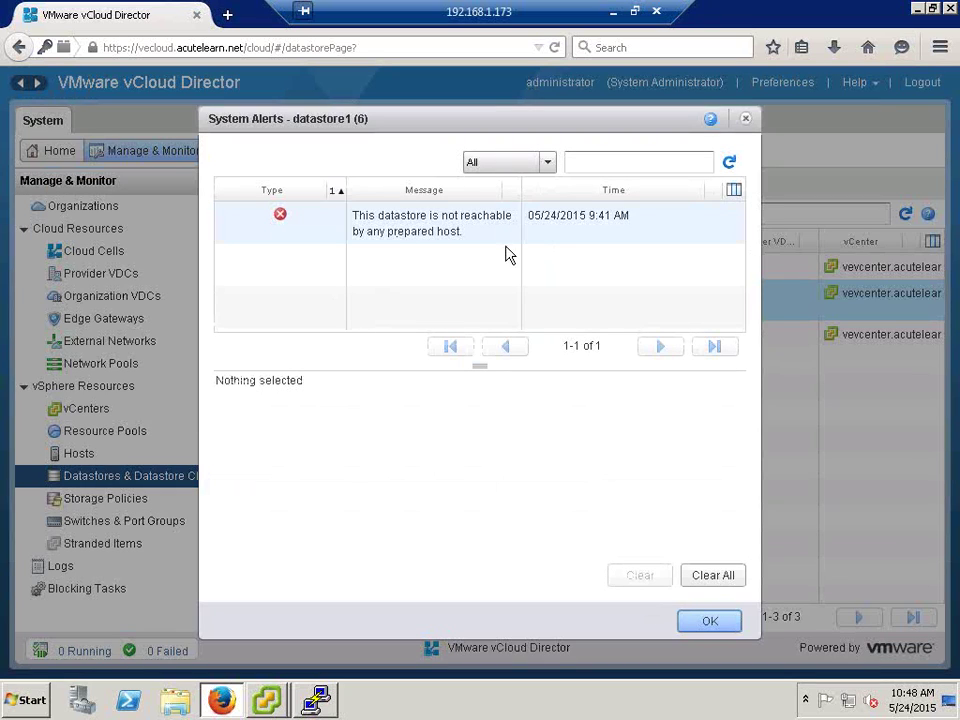
click(724, 578)
click(709, 623)
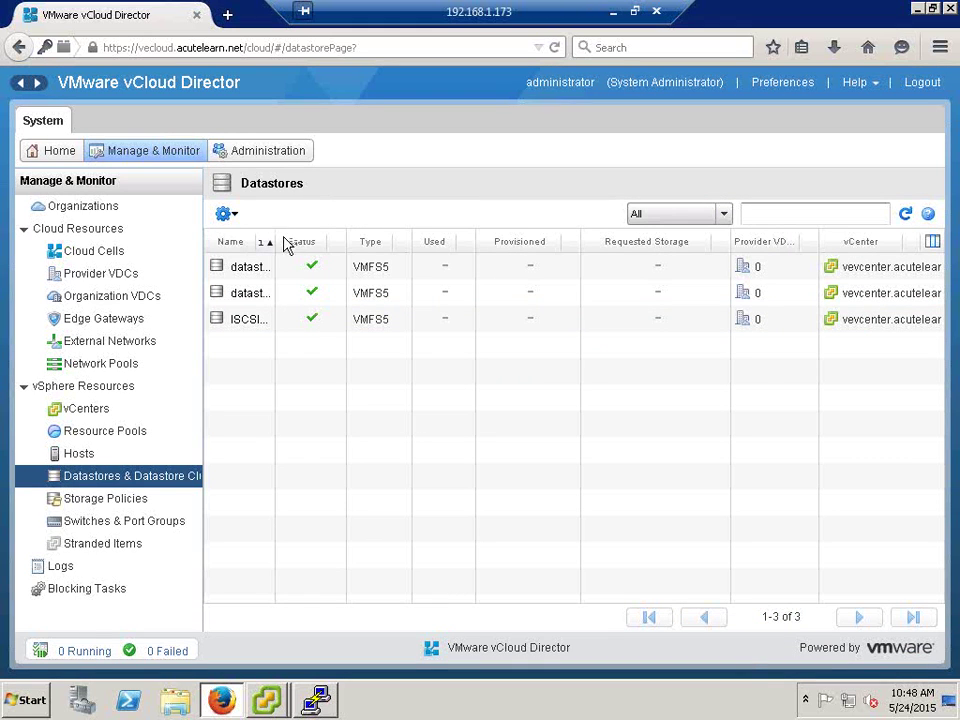
drag(275, 246, 340, 246)
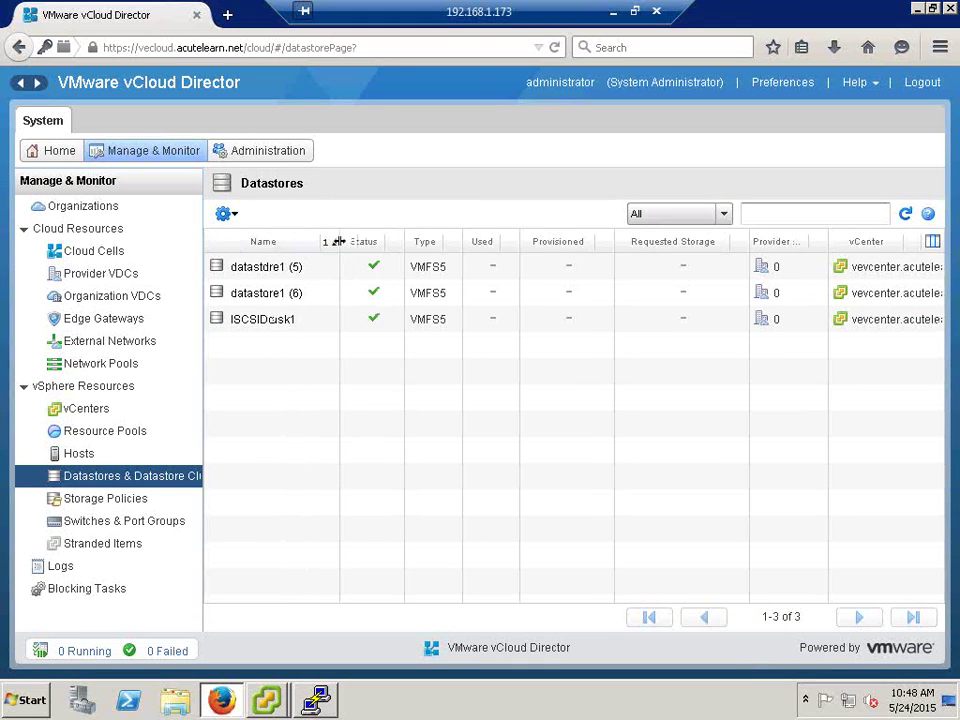
click(152, 457)
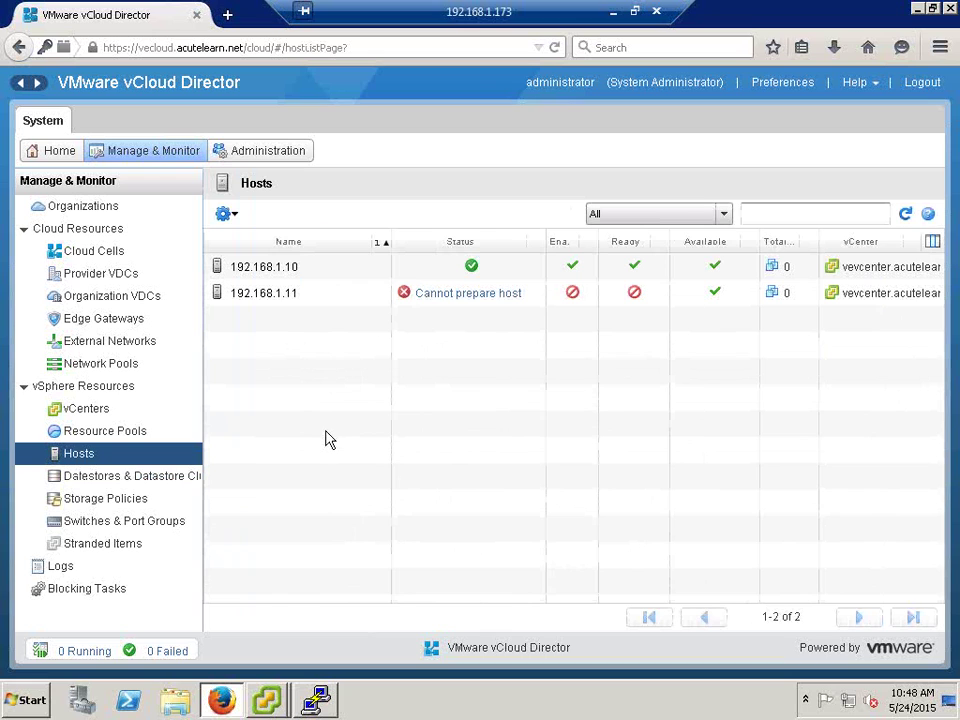
- Return to the Hosts list and read 192.168.1.11's preparation error details
click(165, 277)
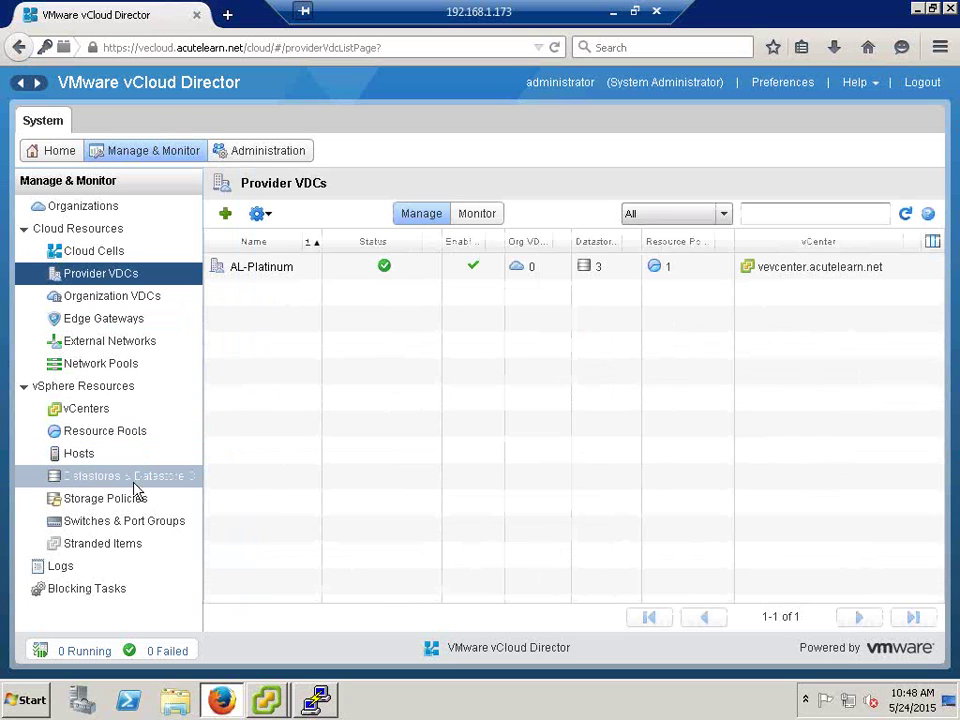
click(122, 454)
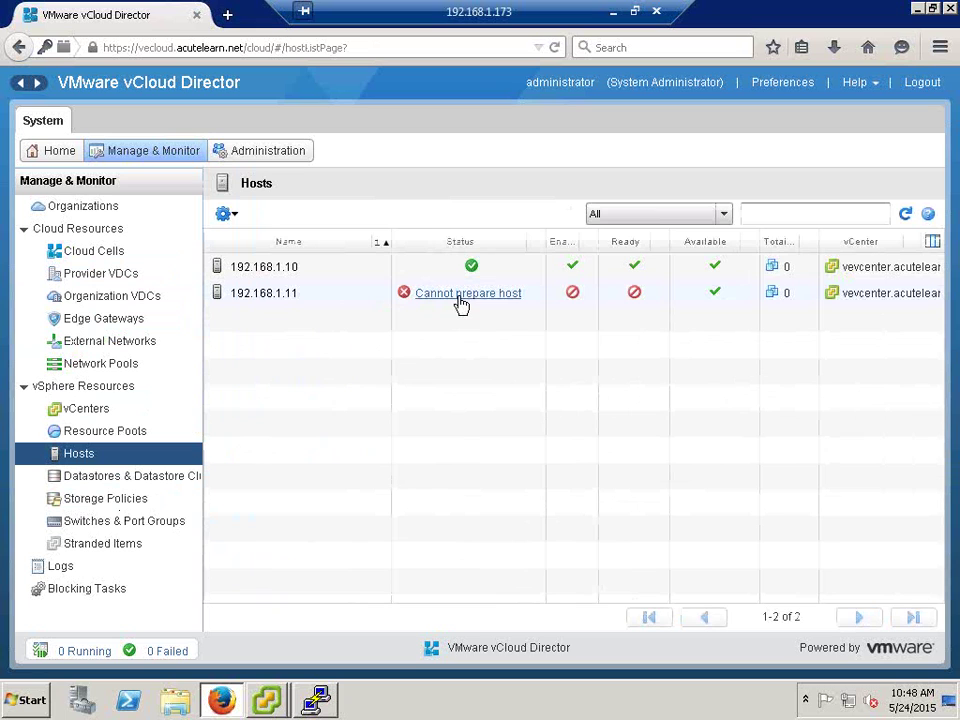
click(460, 296)
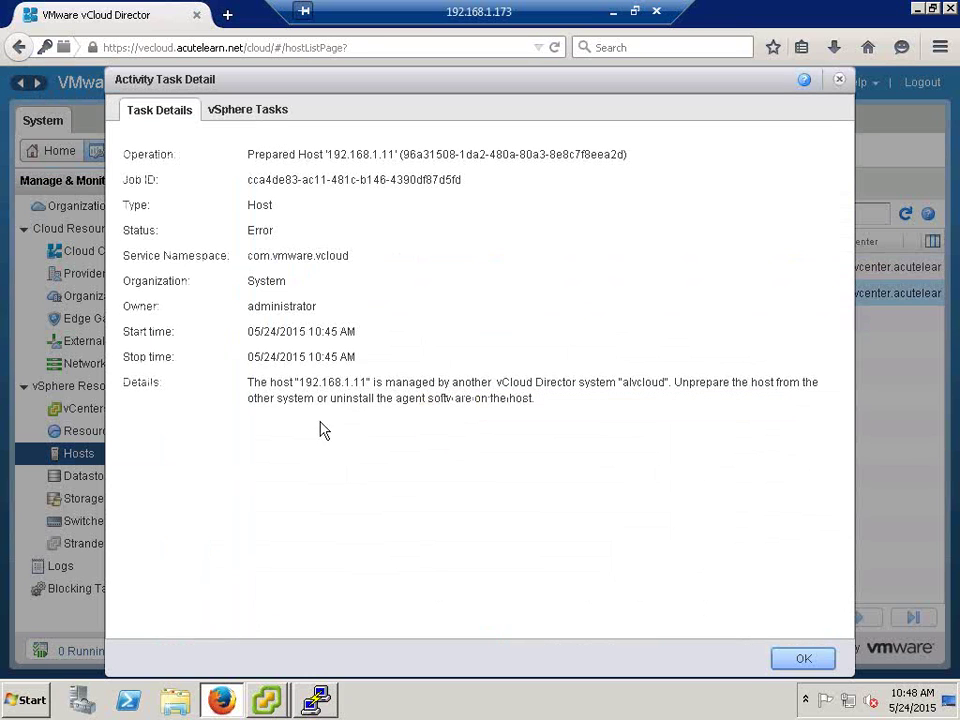
drag(253, 383, 540, 405)
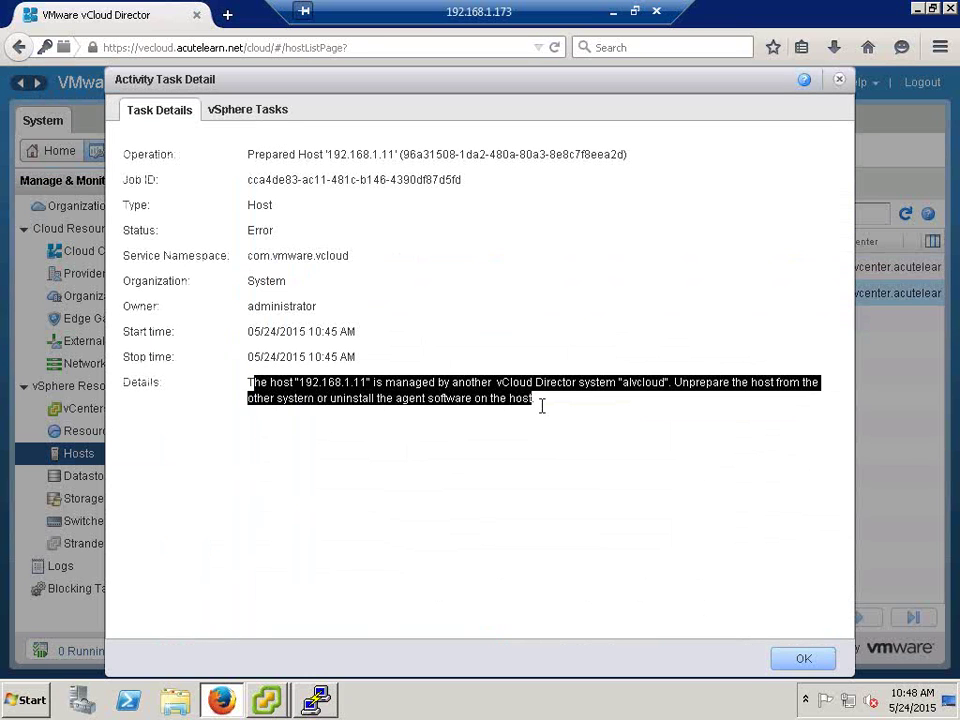
click(296, 448)
drag(251, 382, 543, 398)
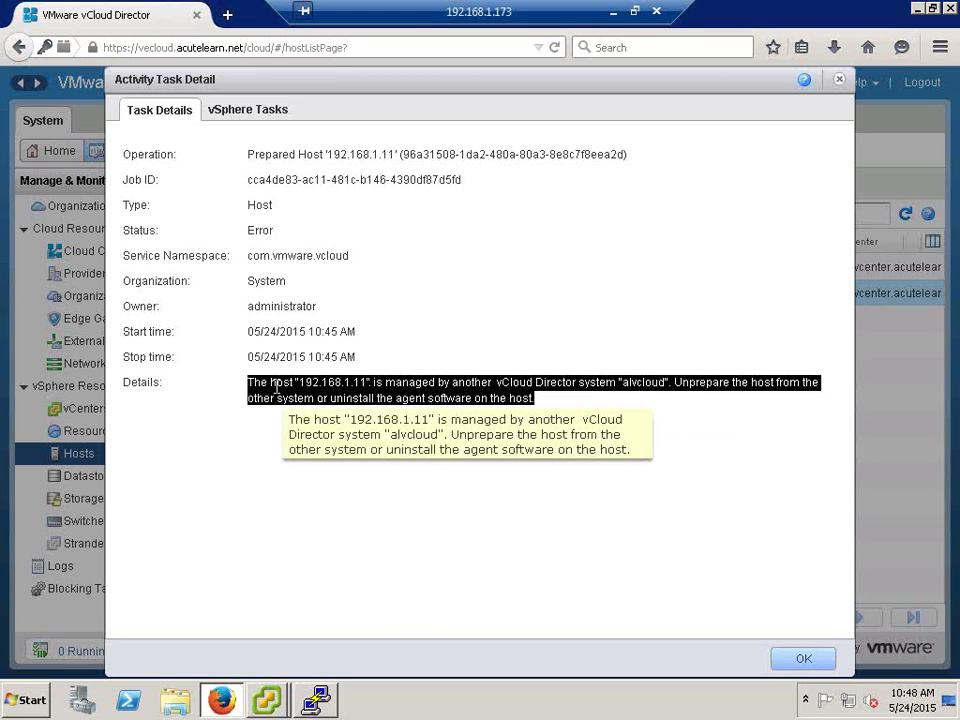
click(784, 658)
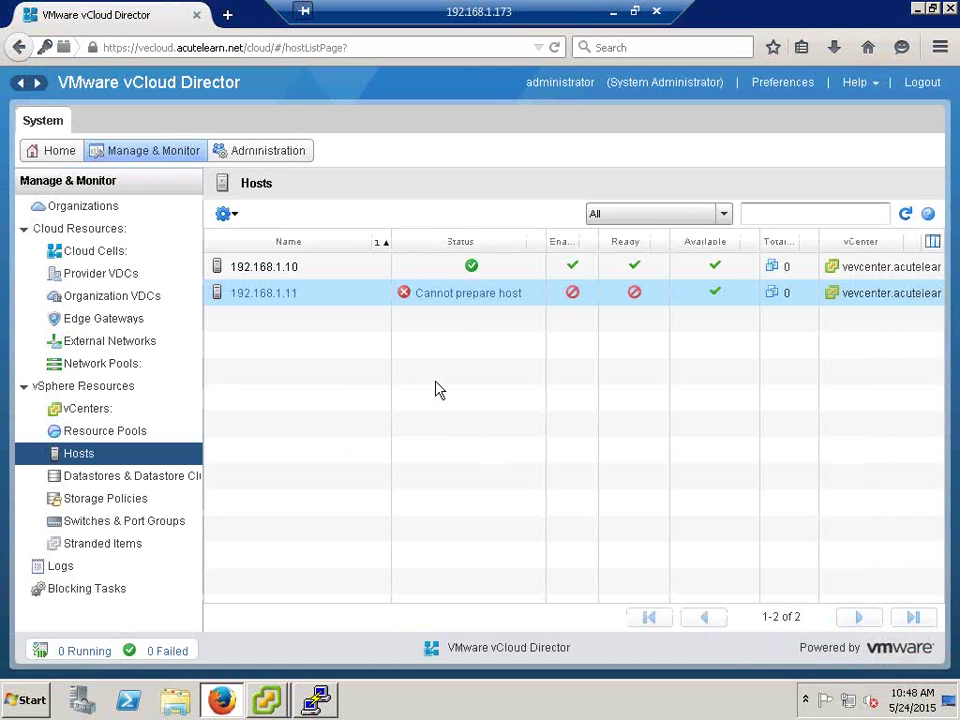
- Review the failed preparation task again, then minimize Firefox to show the desktop
click(461, 296)
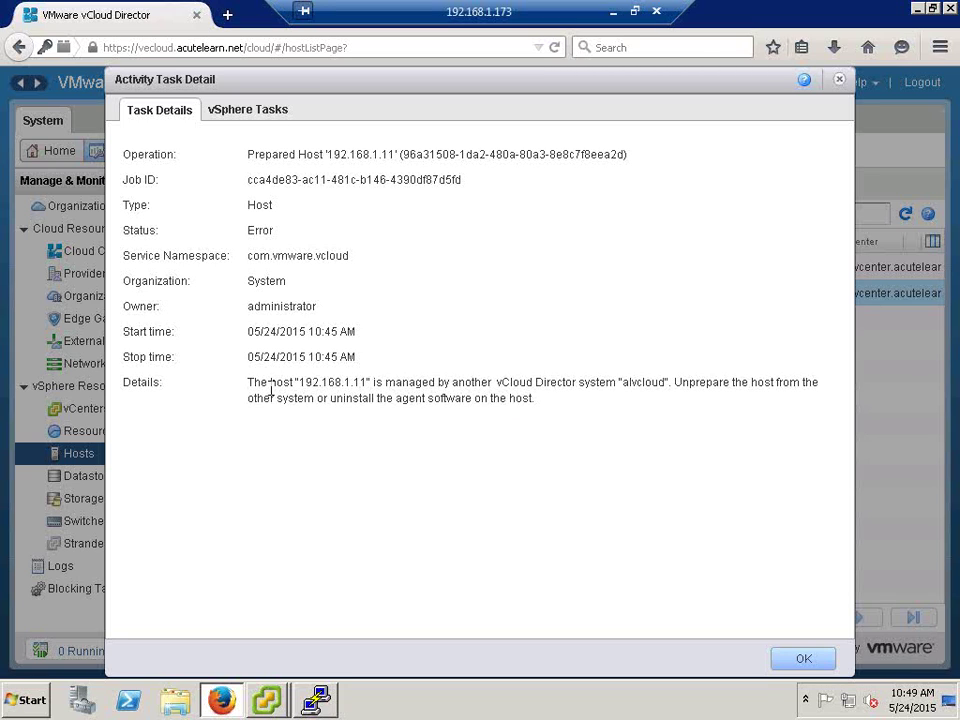
click(815, 659)
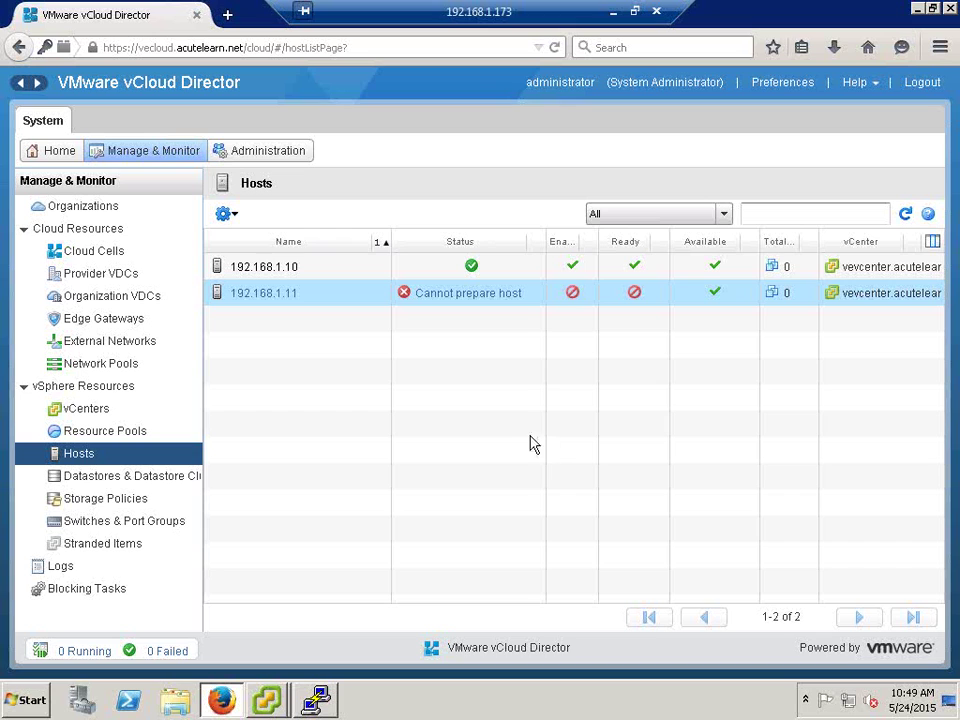
click(916, 10)
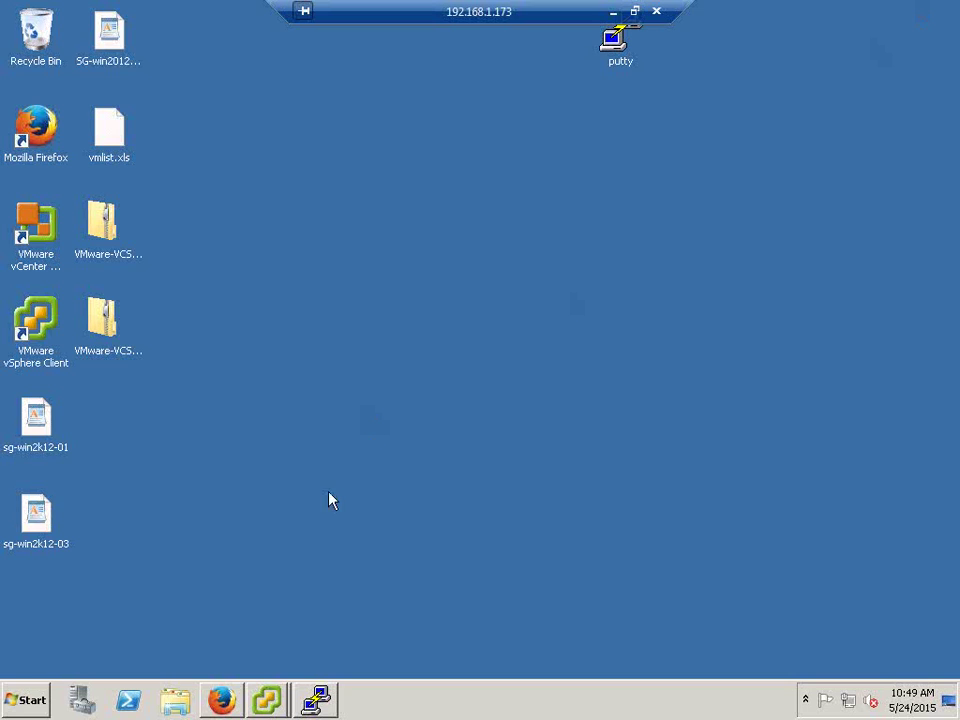
- Open a PuTTY SSH session to 192.168.1.11, accept the host key and log in as root
double_click(615, 58)
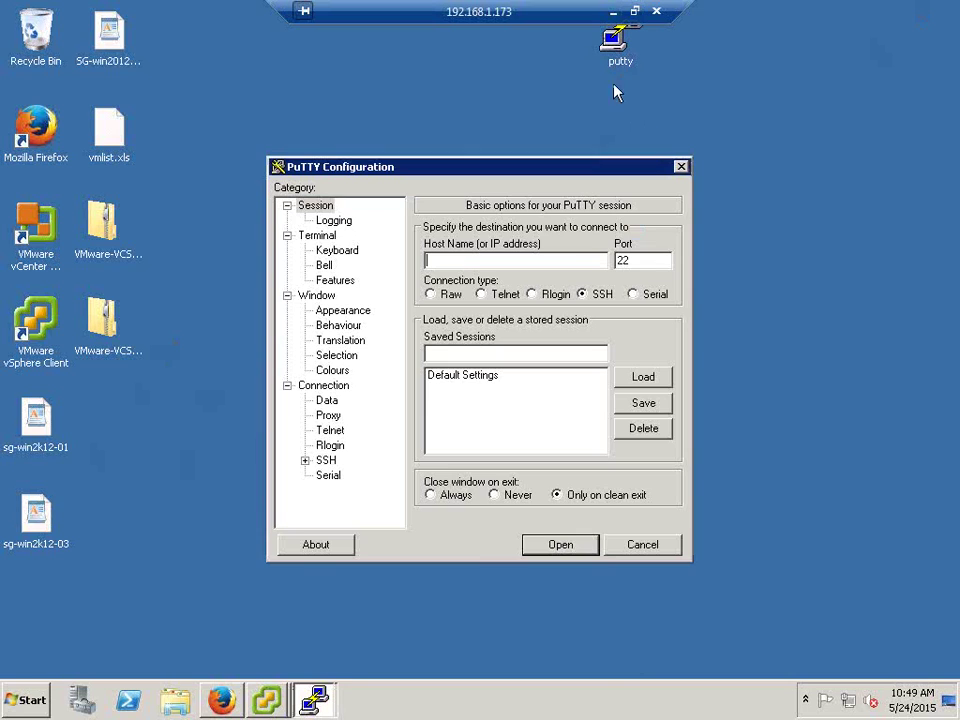
text(192.168.1.11)
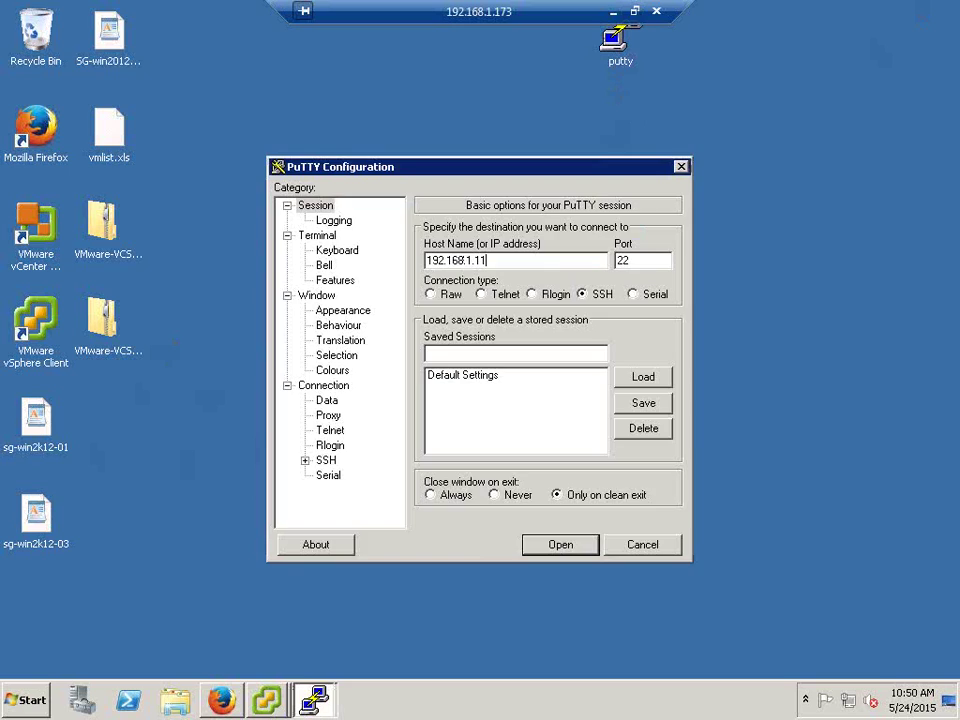
key(Return)
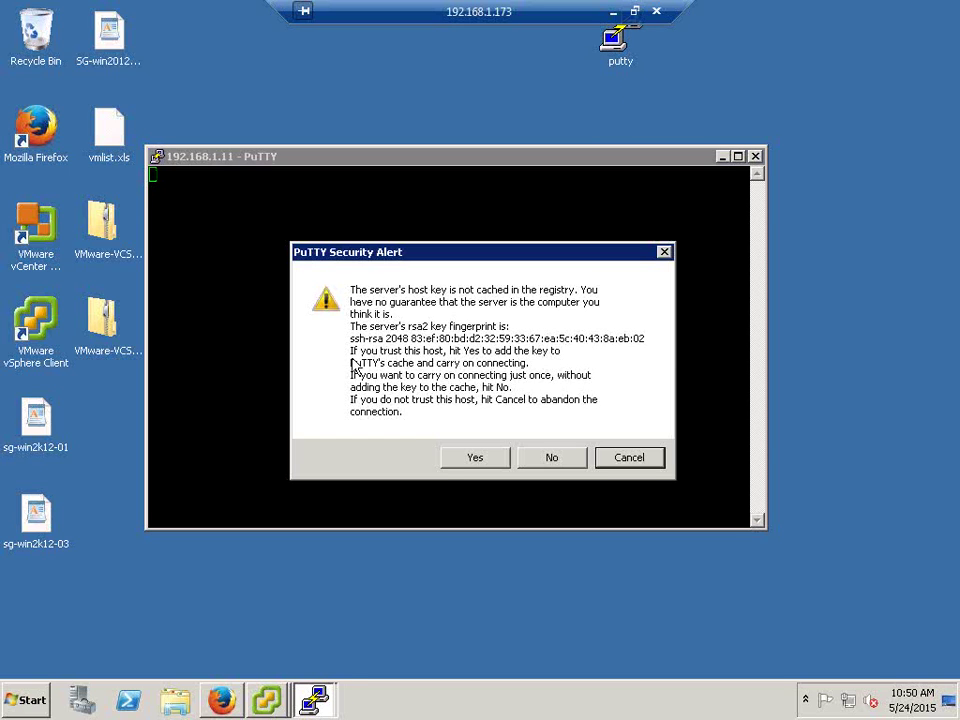
click(469, 456)
text(root)
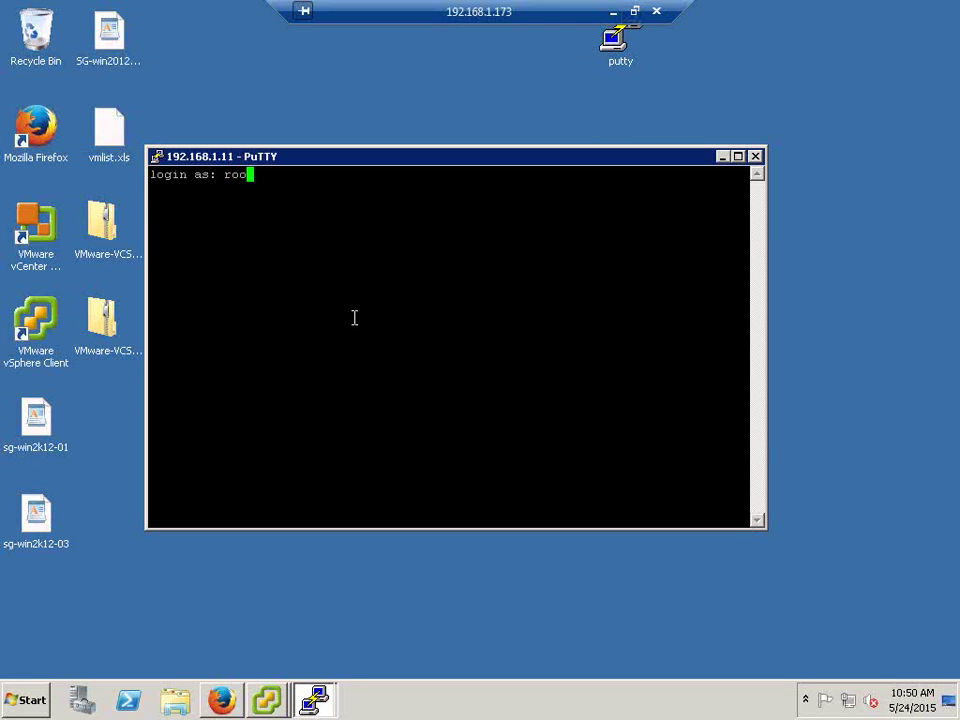
key(Return)
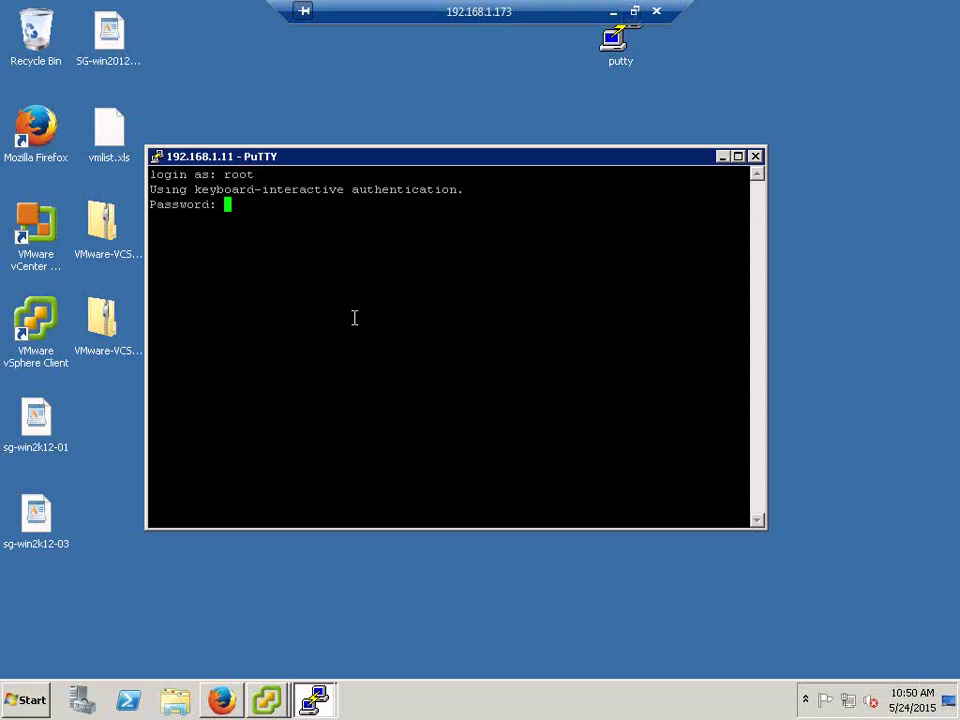
key(Return)
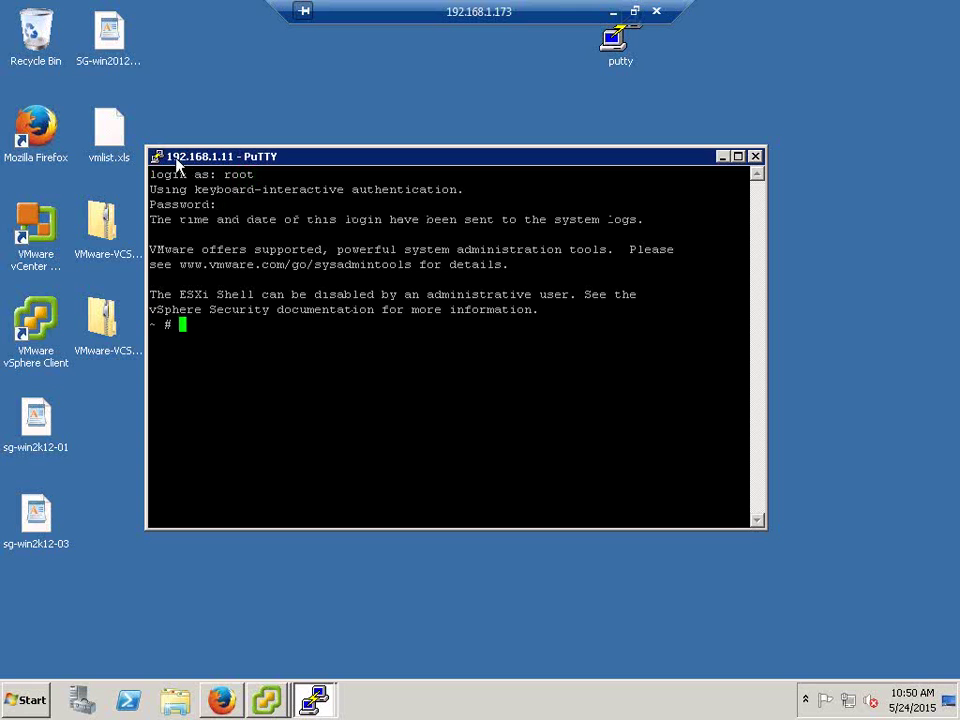
- Switch the terminal to system colours, maximize the window and clear the screen
click(158, 158)
click(233, 398)
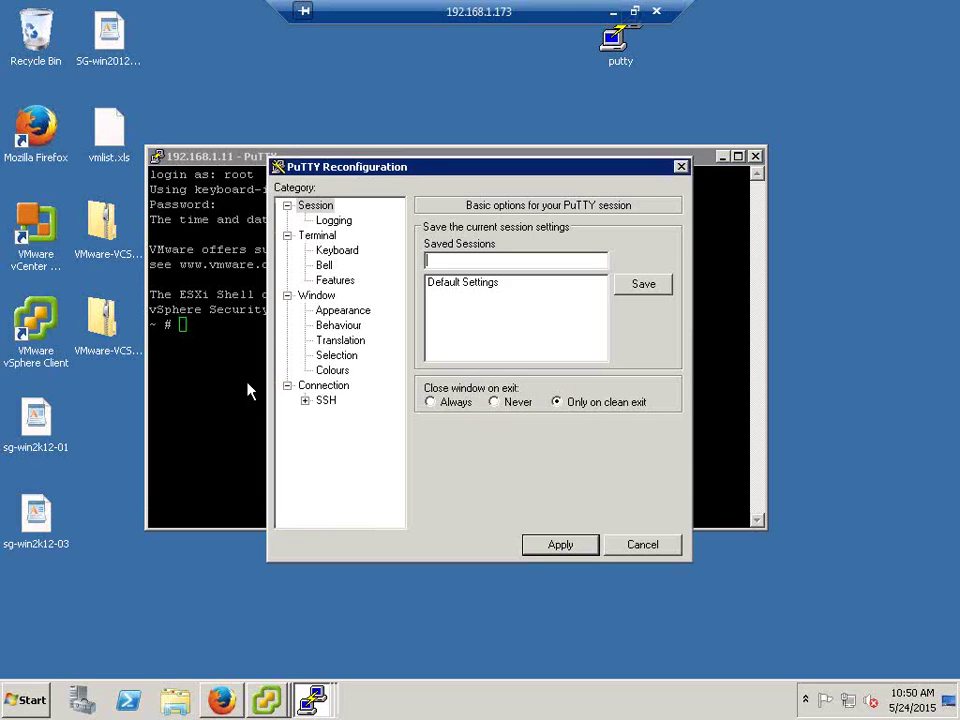
click(336, 370)
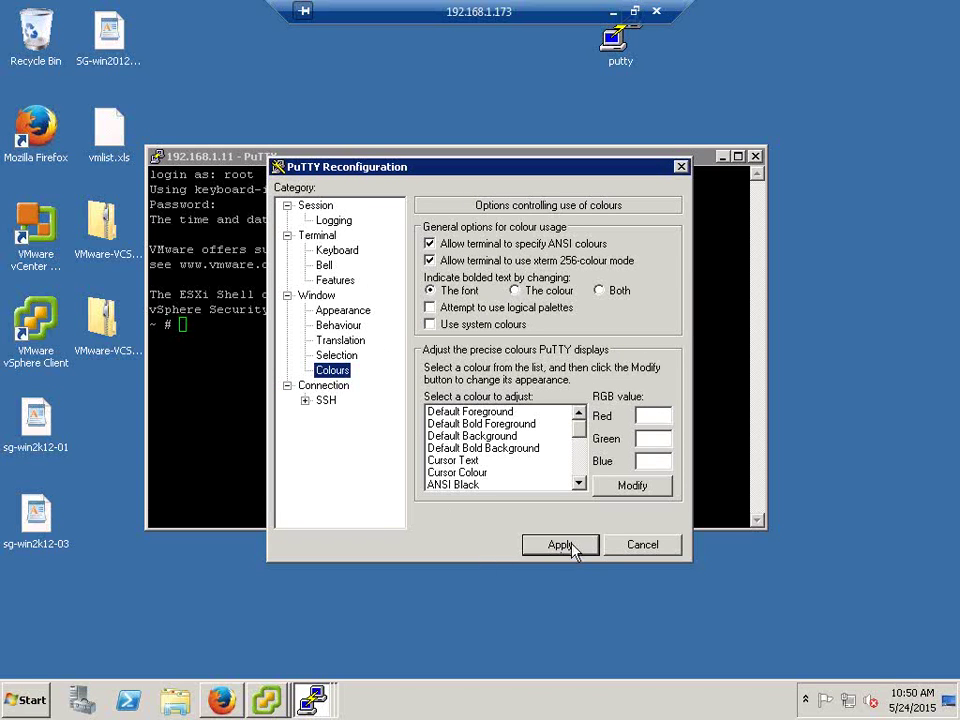
click(497, 325)
click(540, 545)
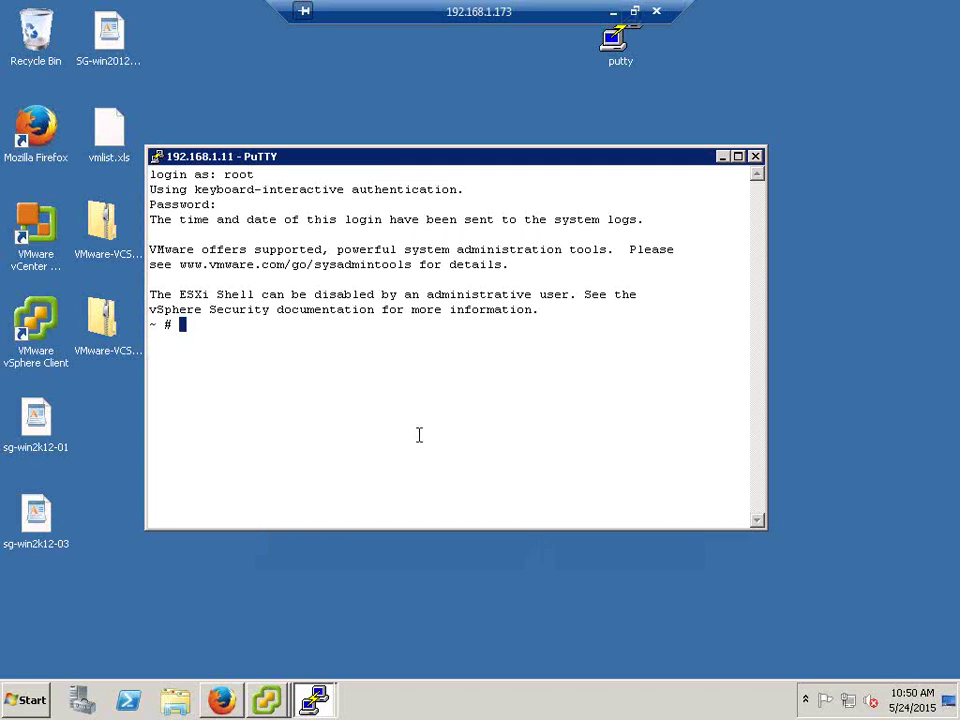
double_click(401, 156)
text(clear)
key(Return)
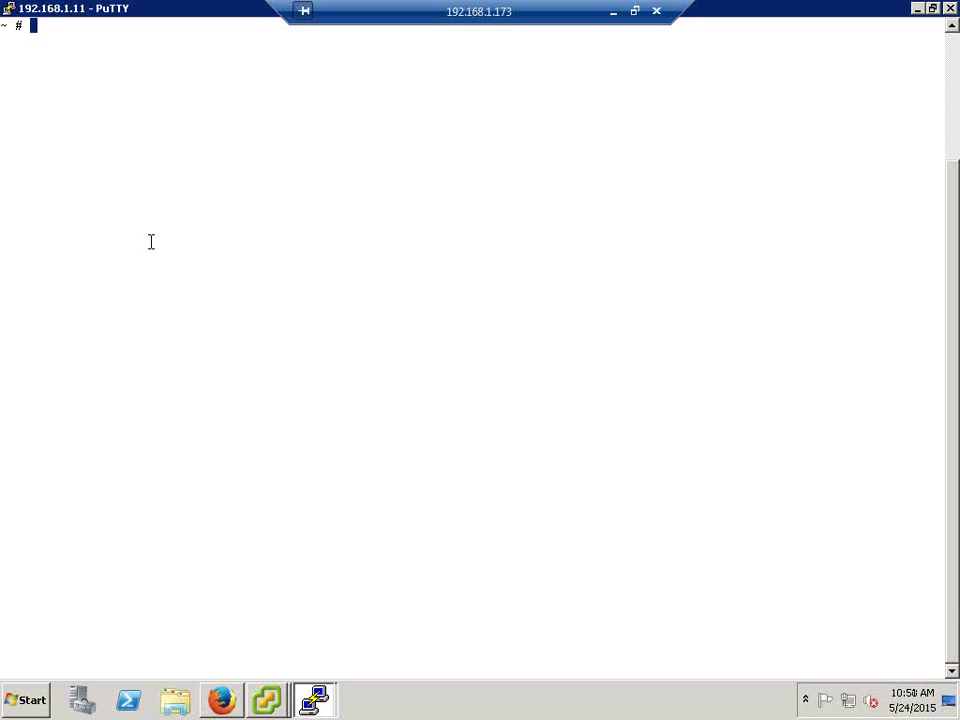
- Clear the screen and run esxcli to see its namespaces
text(clear)
key(Return)
text(clear)
key(Return)
text(esxi)
key(BackSpace)
text(cli)
key(Return)
- Drill through esxcli software and vib to run esxcli software vib list, showing vcloud-agent
key(Up)
text(siof)
key(BackSpace)
key(BackSpace)
key(BackSpace)
text(oftware)
key(Return)
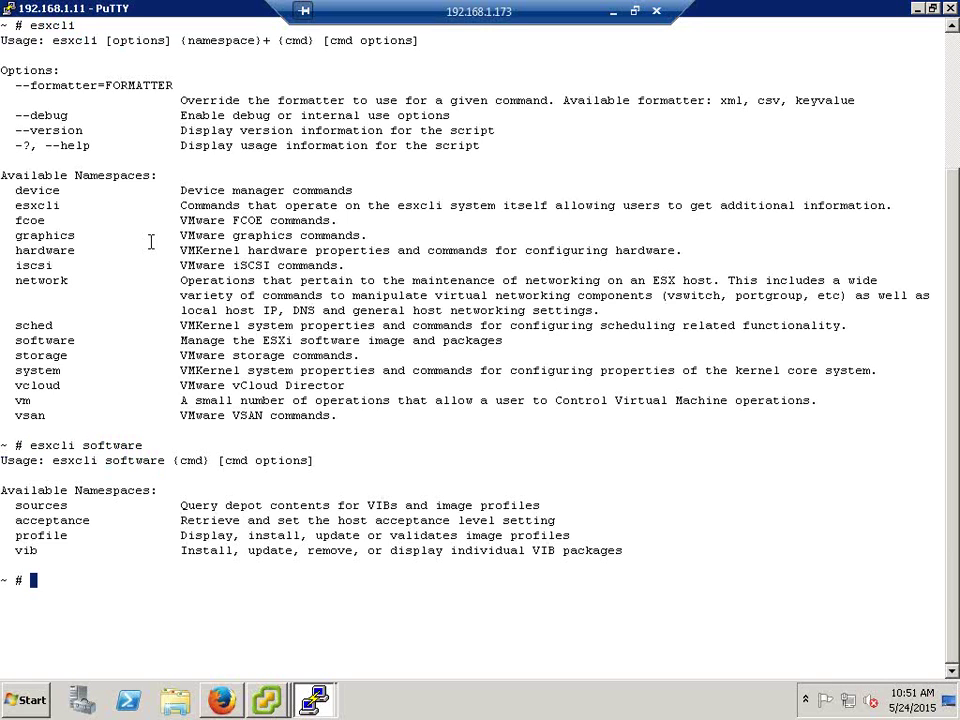
key(Up)
text(vib)
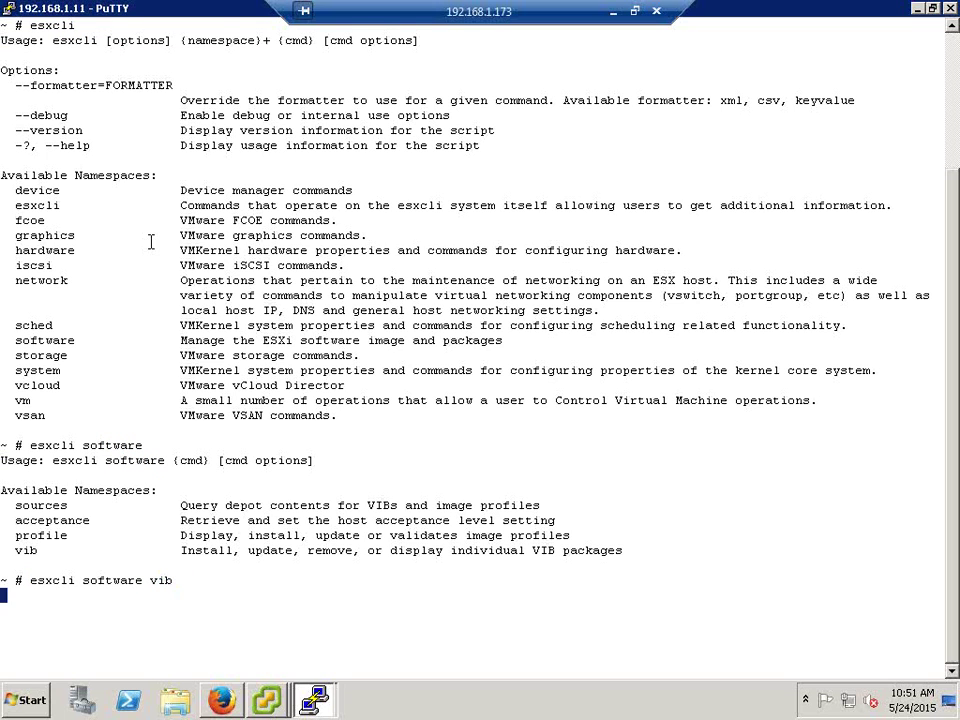
key(Return)
key(Up)
text(list)
key(Return)
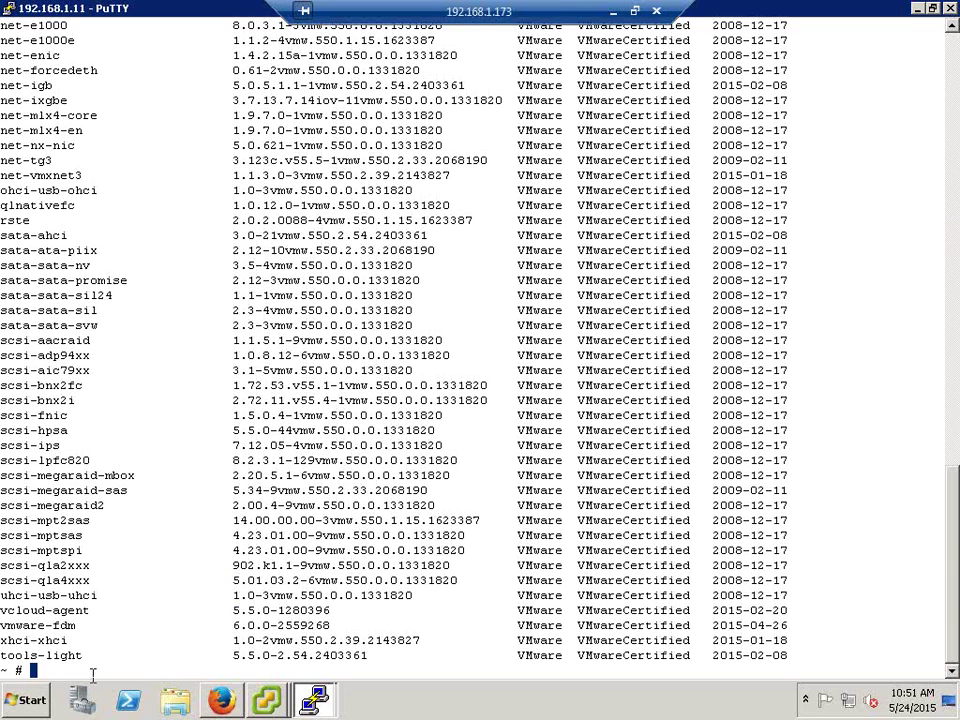
- Run esxcli software vib remove to view its usage
key(Up)
key(BackSpace)
key(BackSpace)
key(BackSpace)
key(BackSpace)
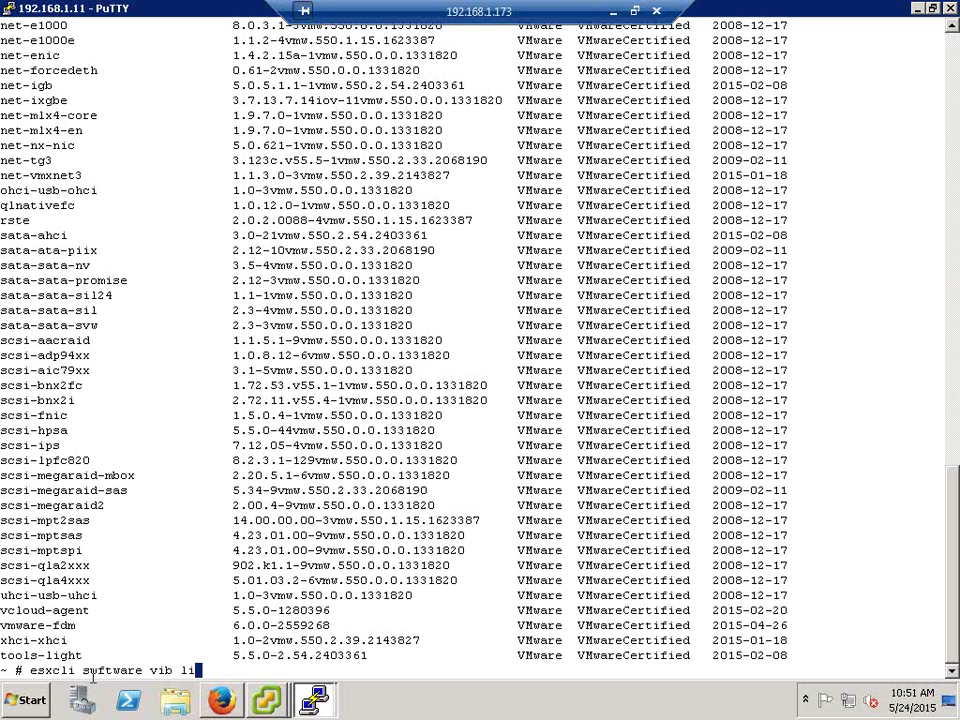
text(remove)
key(Return)
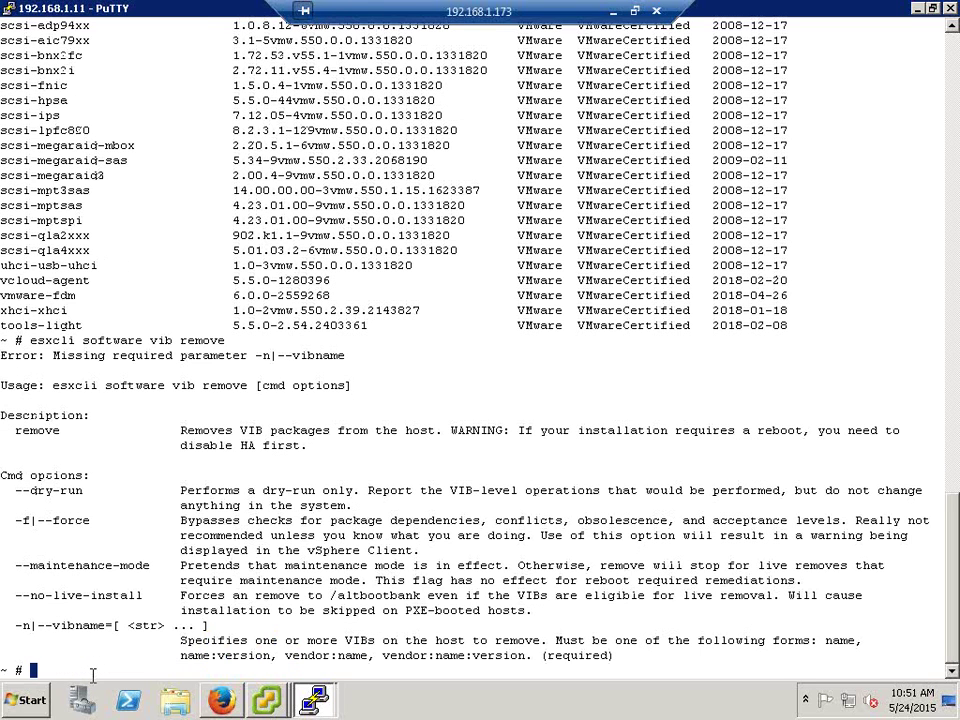
- Run esxcli software vib remove -f --maintenance-mode -n vcloud-agent to force-remove the agent
key(Up)
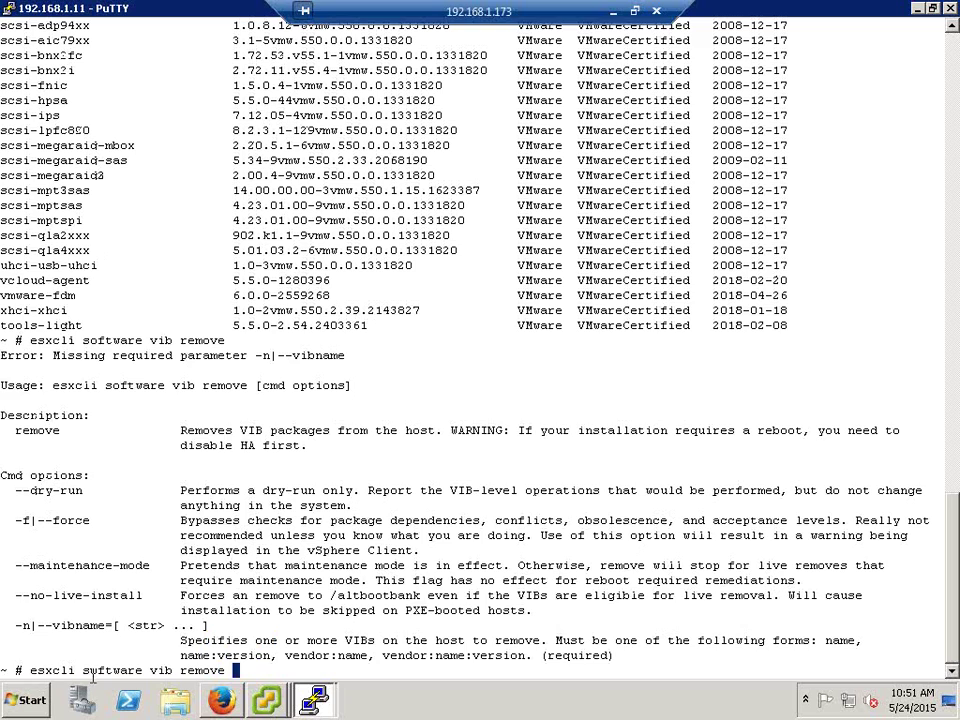
text(-f --maintea)
key(BackSpace)
text(nance)
key(BackSpace)
text(-mode)
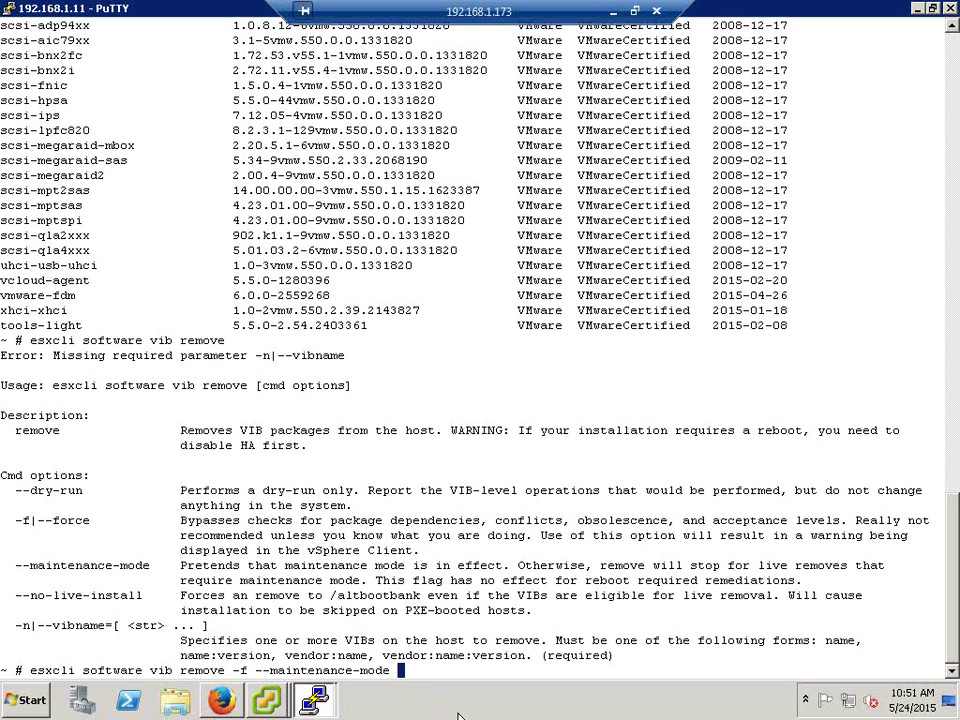
text(-n)
drag(3, 283, 89, 283)
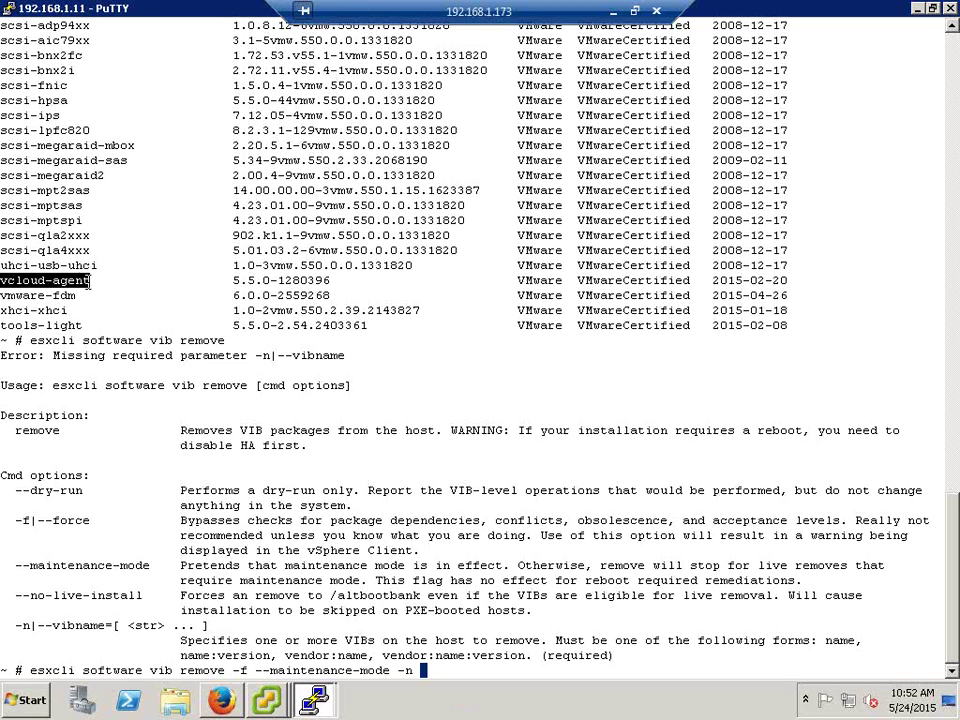
right_click(336, 468)
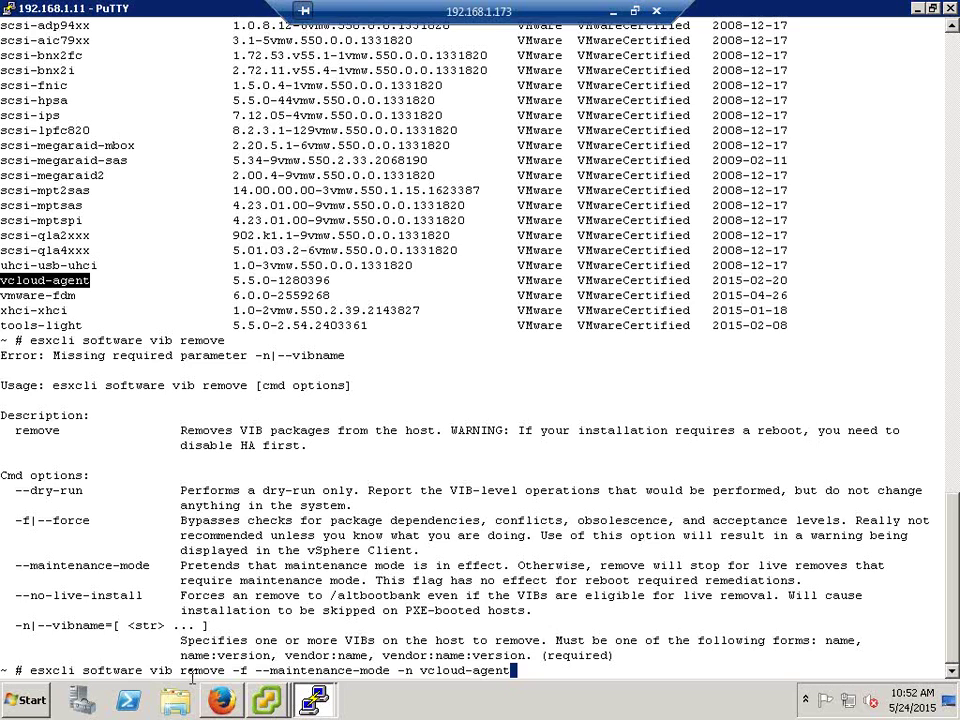
key(Return)
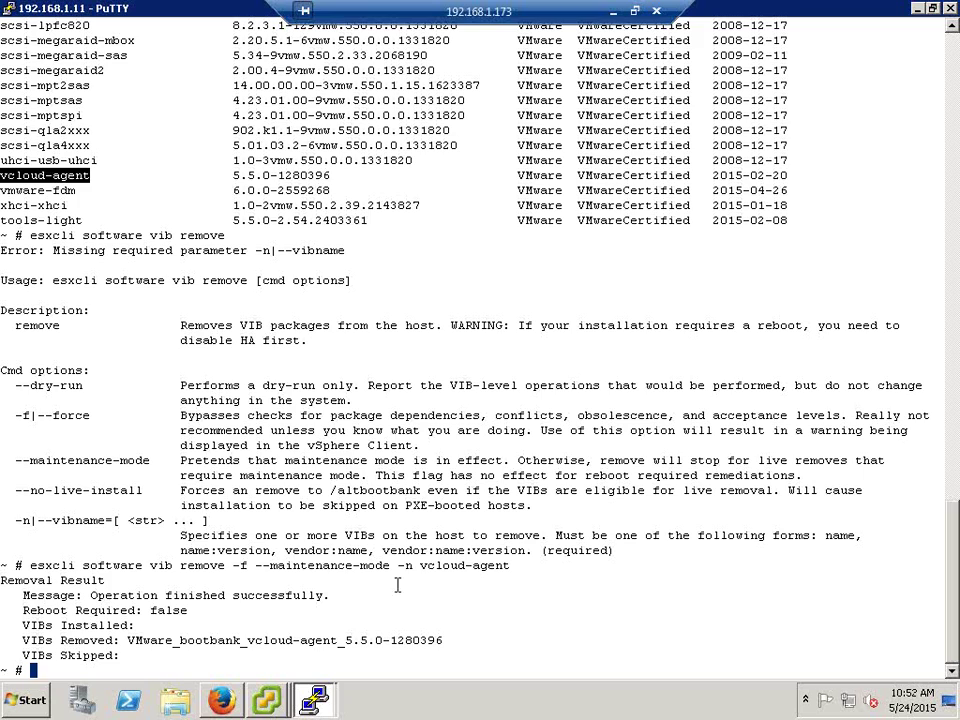
- Reboot the host, then recall the earlier vib list and vcloud-agent remove commands
text(reboot)
key(Return)
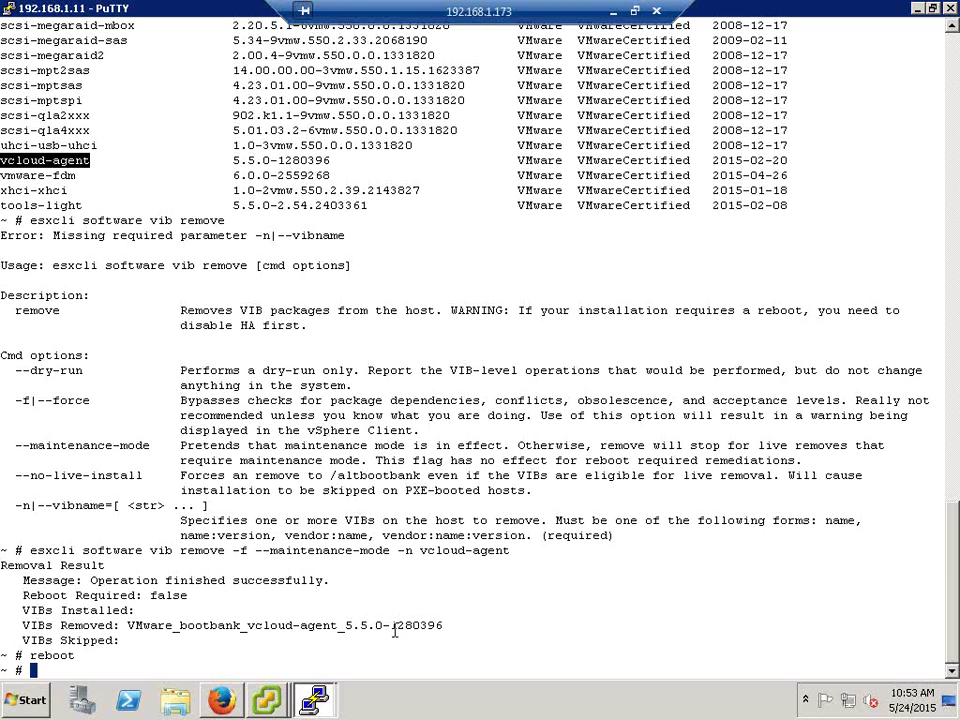
key(Up)
key(Up)
key(BackSpace)
key(BackSpace)
key(BackSpace)
key(BackSpace)
key(BackSpace)
key(BackSpace)
key(BackSpace)
key(BackSpace)
key(BackSpace)
key(BackSpace)
key(BackSpace)
key(BackSpace)
key(BackSpace)
key(BackSpace)
key(BackSpace)
key(BackSpace)
key(BackSpace)
key(BackSpace)
key(BackSpace)
key(BackSpace)
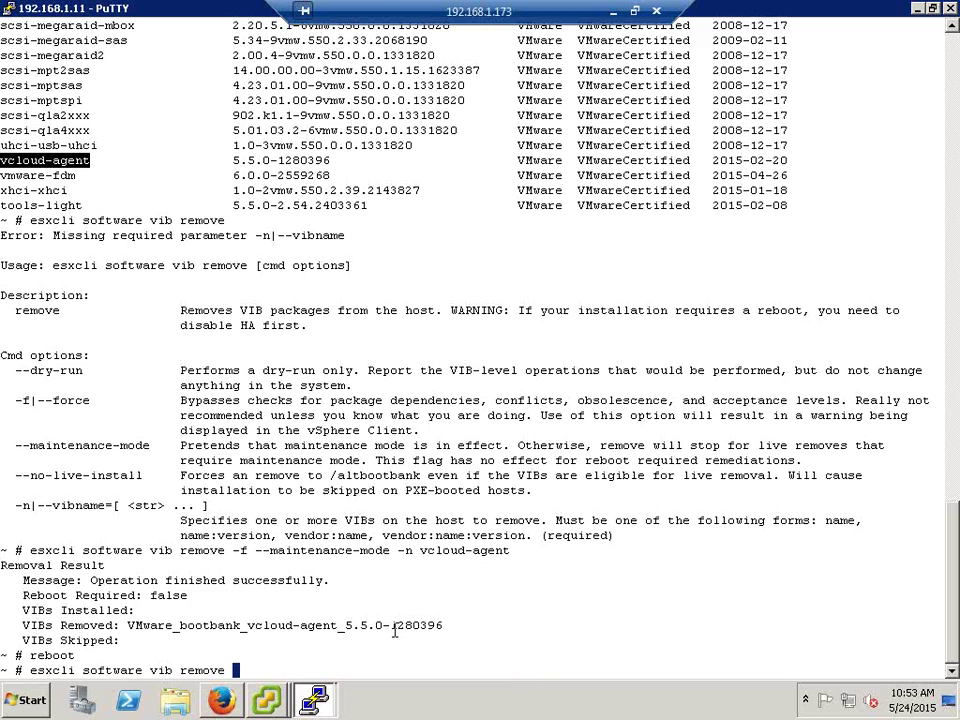
key(BackSpace)
key(BackSpace)
key(BackSpace)
key(BackSpace)
key(BackSpace)
key(BackSpace)
key(BackSpace)
text(list)
key(Up)
key(Down)
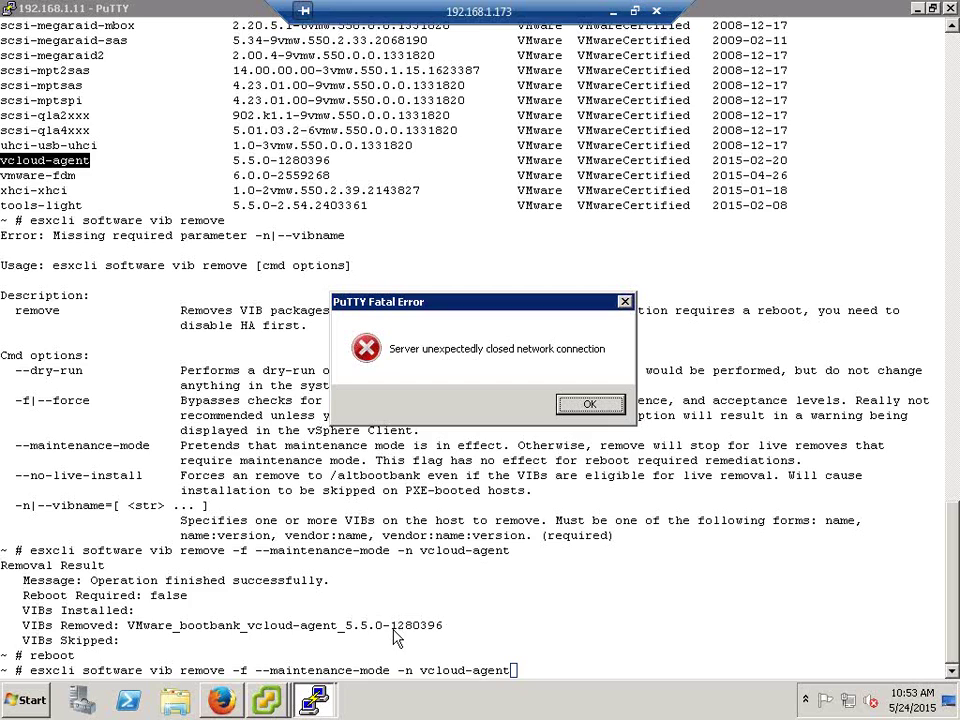
- Dismiss the PuTTY lost-connection error and clear the text selection
click(590, 405)
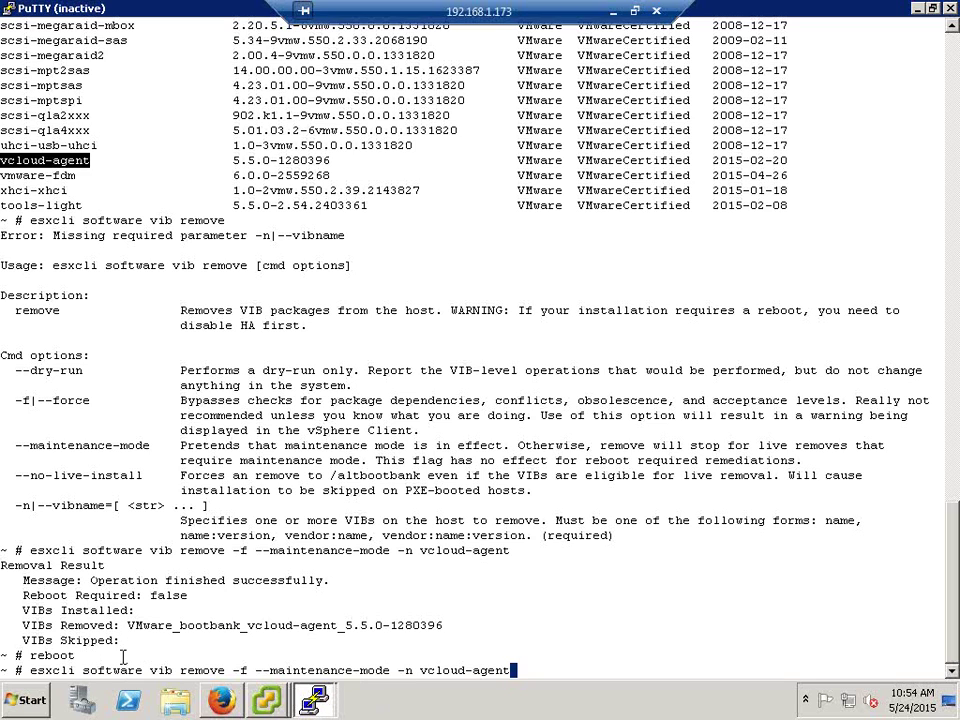
drag(76, 655, 30, 655)
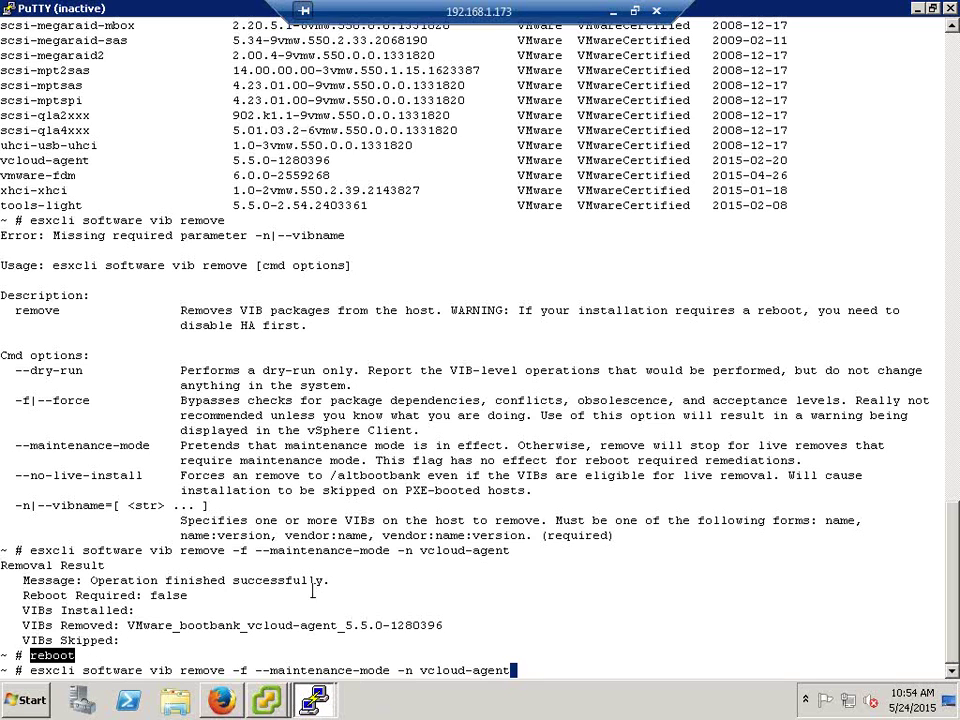
click(354, 634)
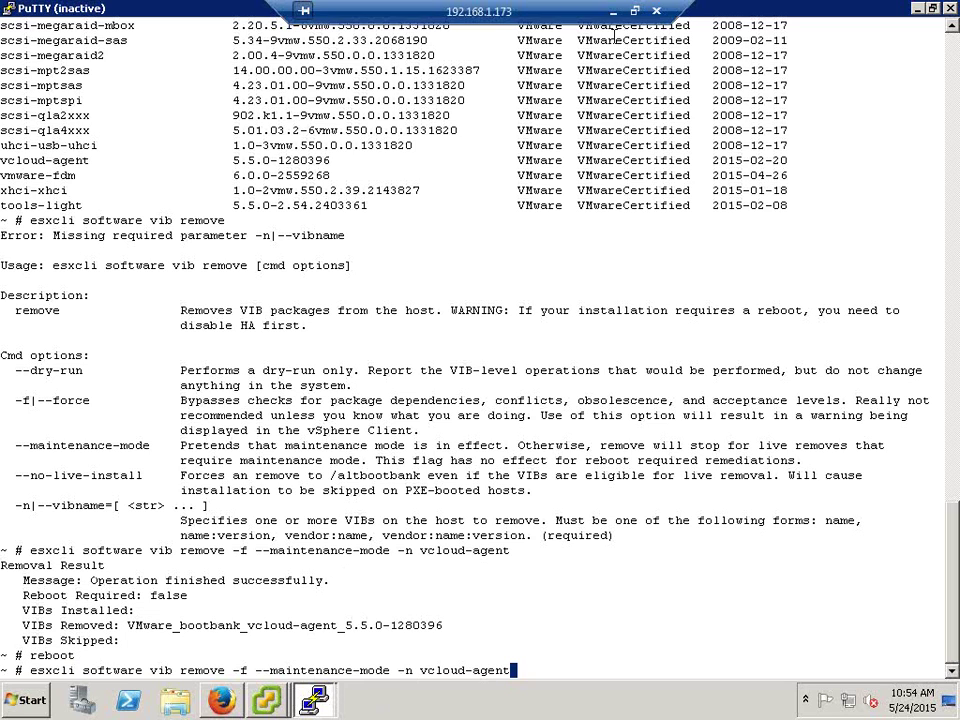
- Start a new virtual machine on host 192.168.1.10 and name it win71
mouse_move(266, 700)
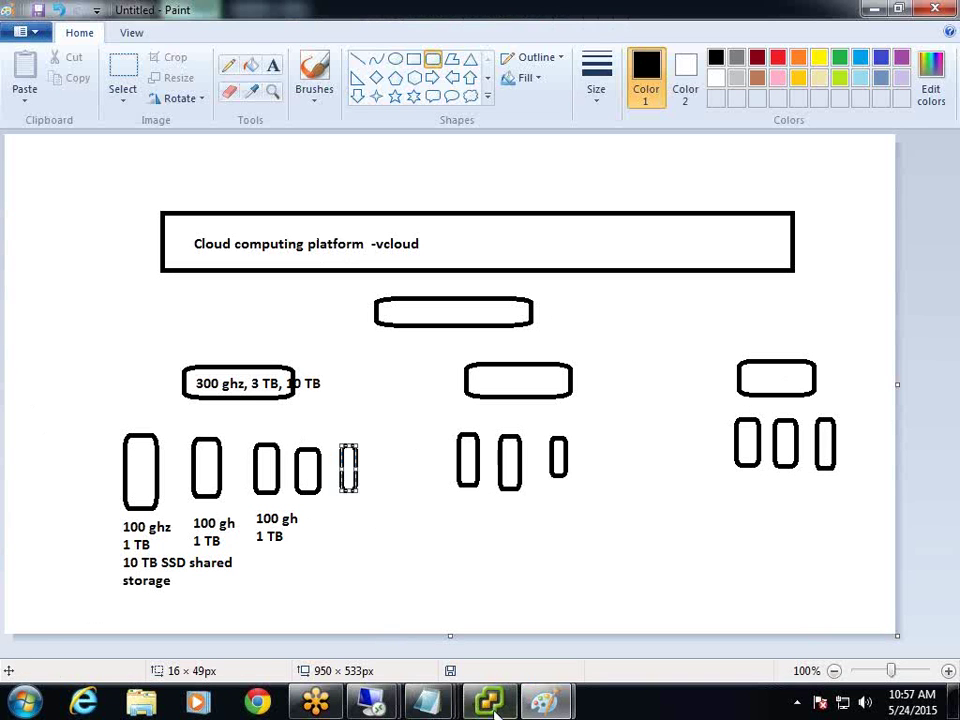
click(490, 703)
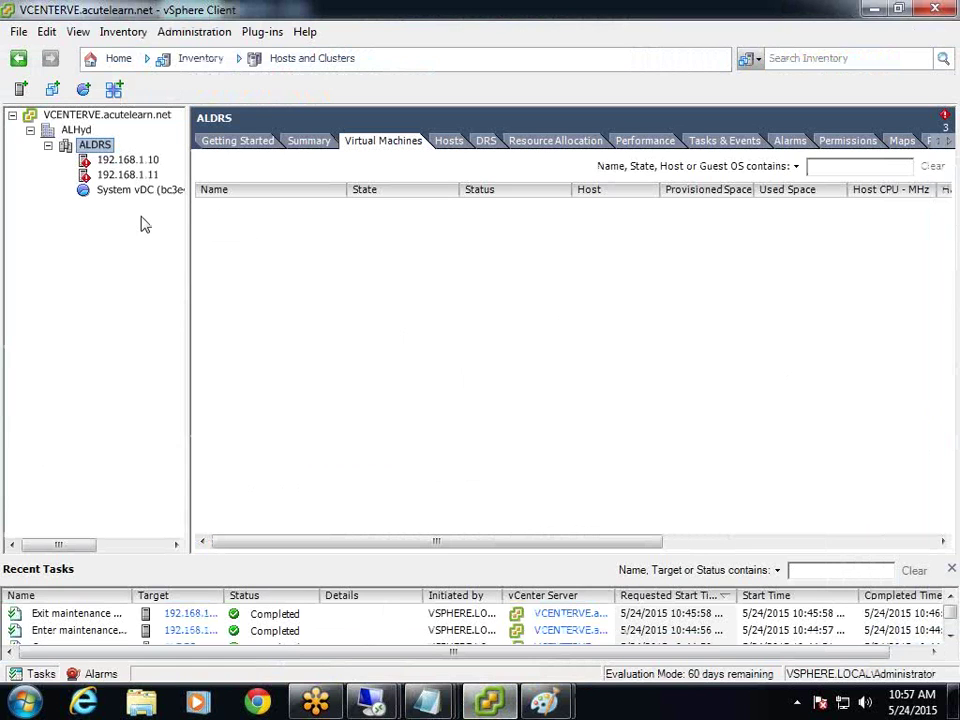
click(105, 161)
right_click(137, 162)
click(212, 174)
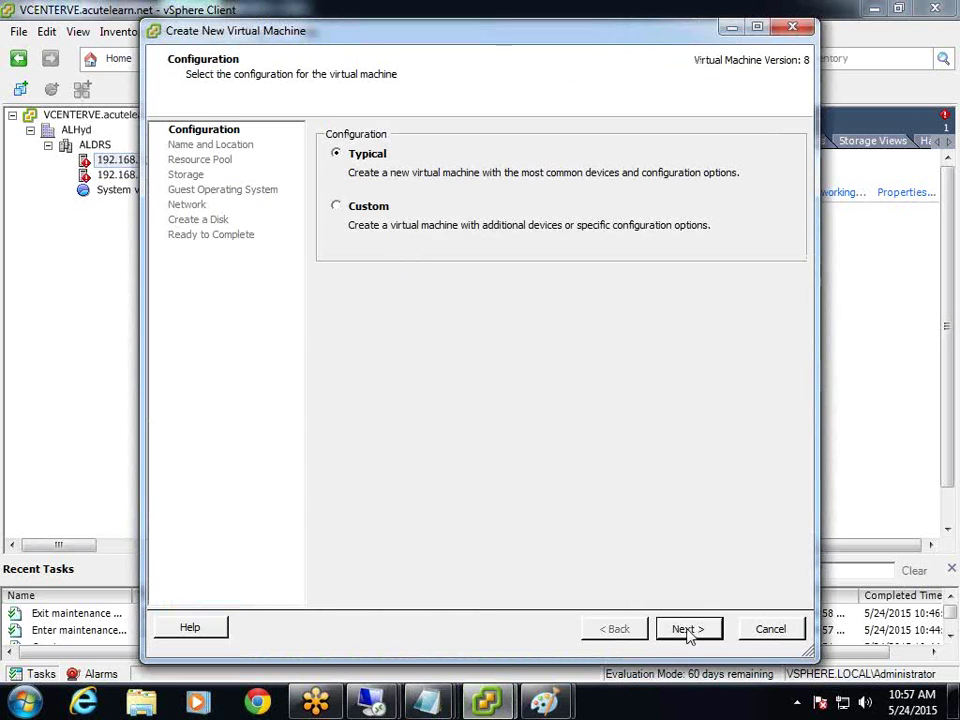
click(686, 628)
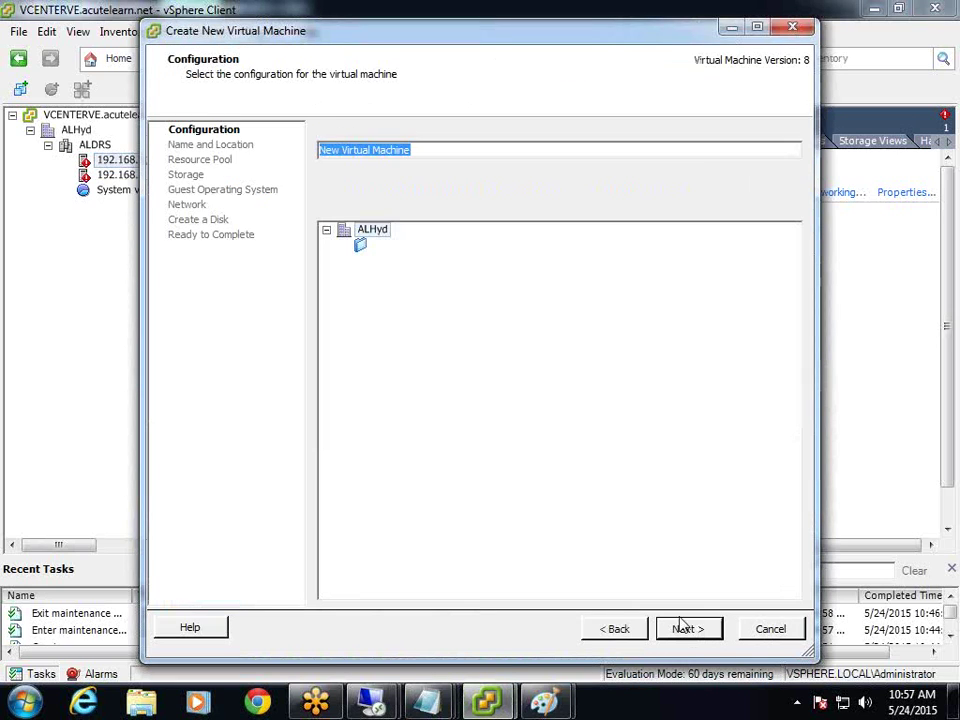
text(win71)
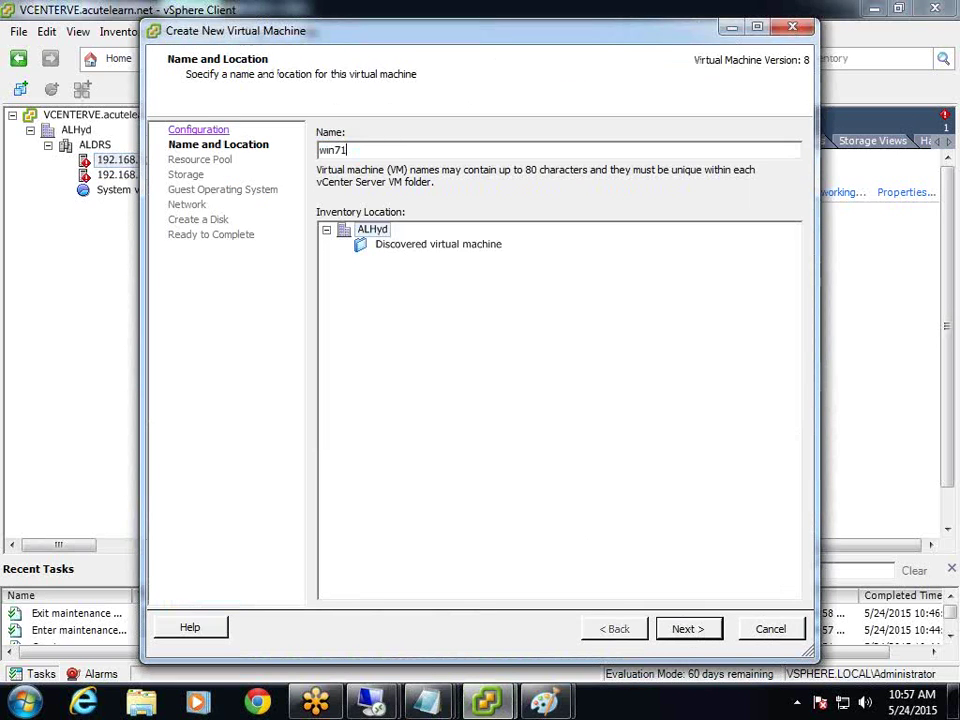
key(Return)
key(Return)
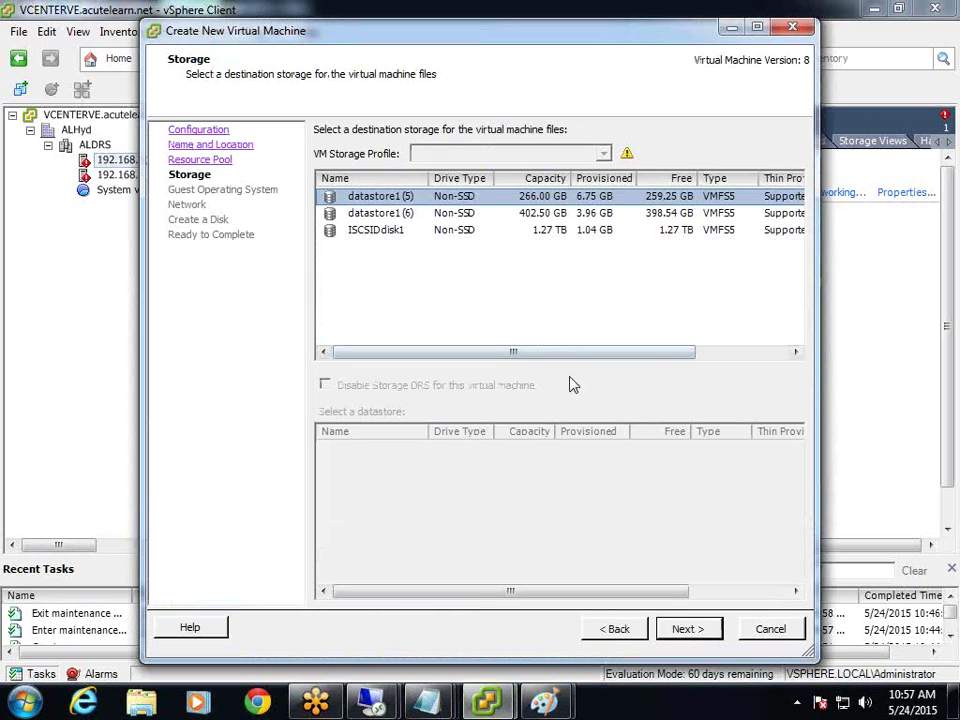
- Use datastore1 (5), Windows 7 (64-bit), VM Network and a thin-provisioned disk, then finish
click(690, 629)
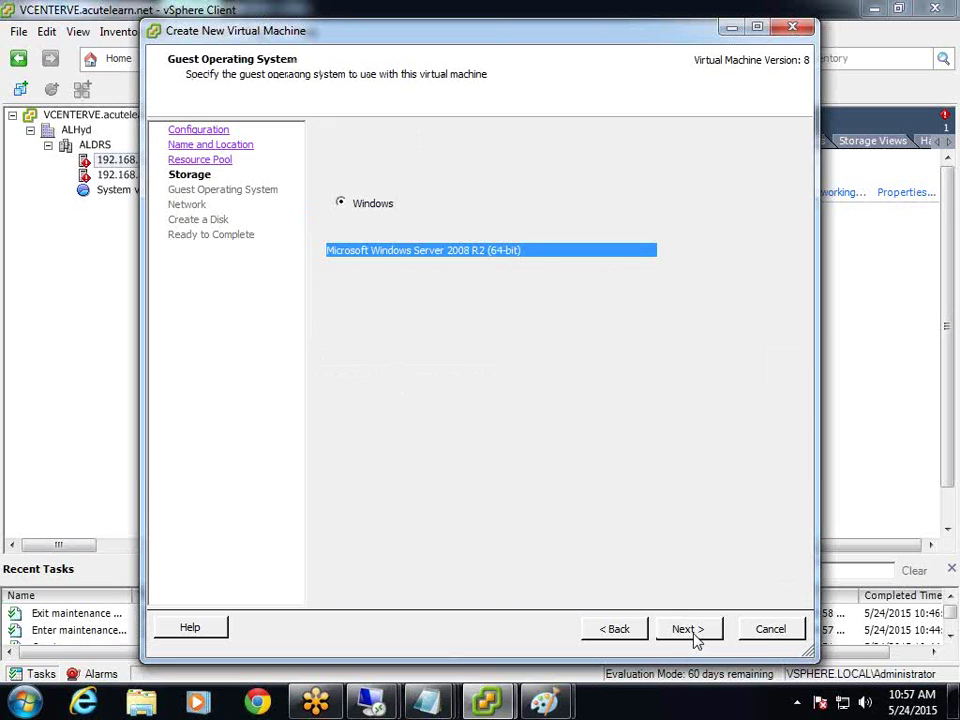
click(461, 252)
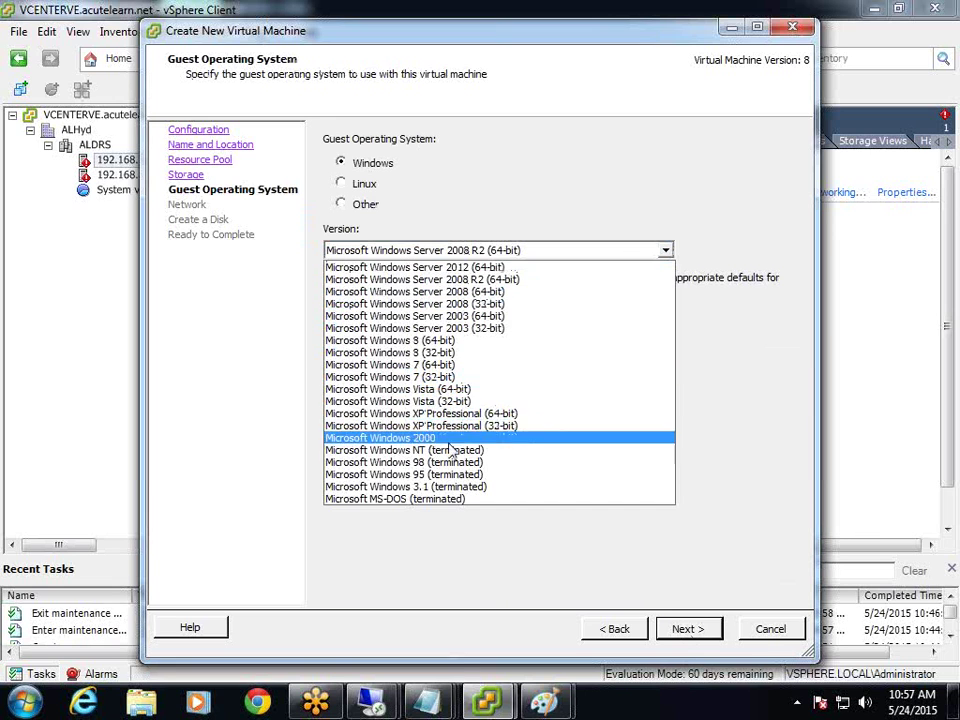
click(440, 365)
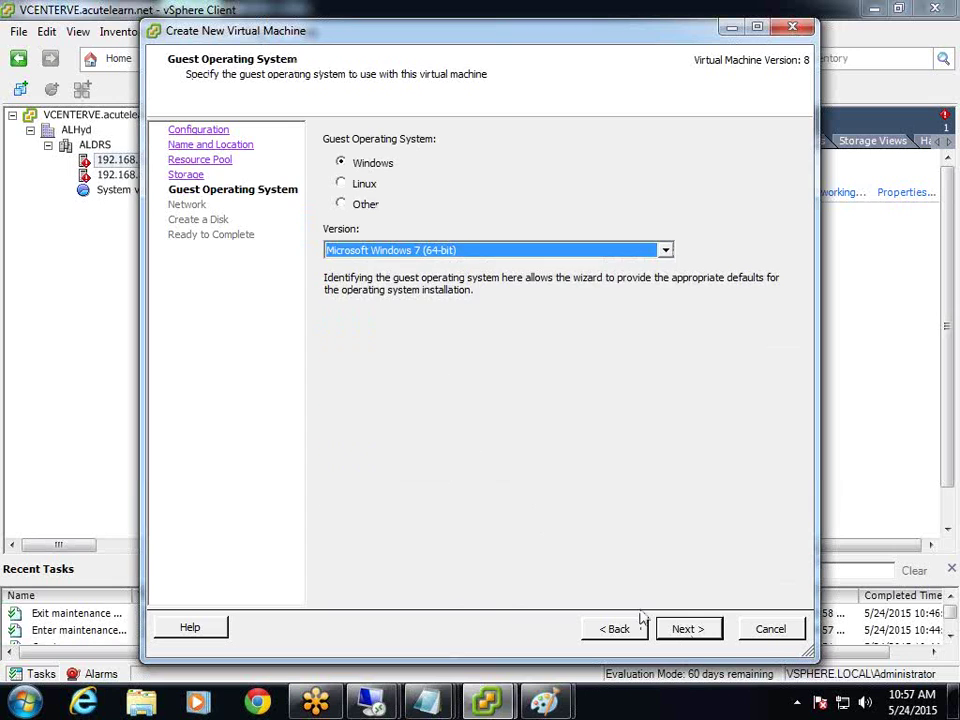
click(684, 628)
click(609, 229)
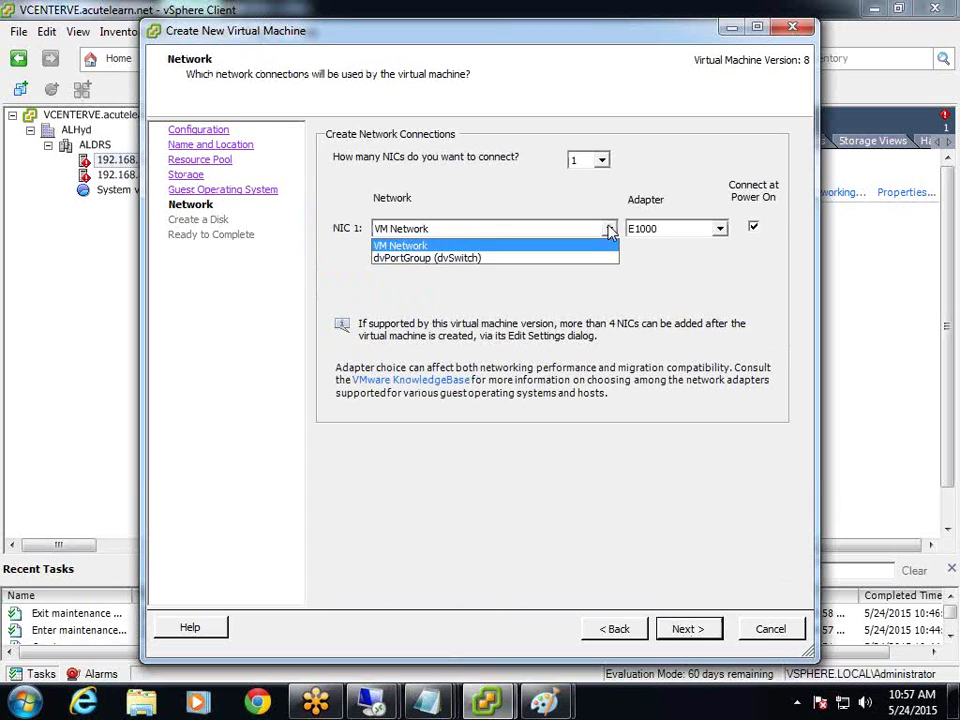
click(400, 244)
click(682, 629)
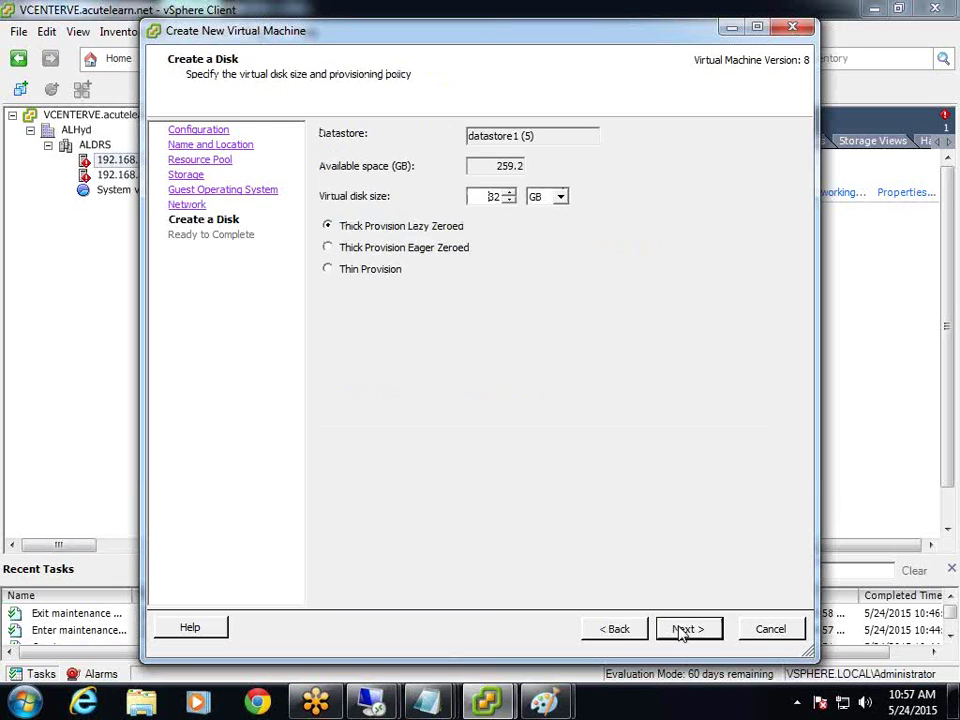
click(362, 270)
click(707, 629)
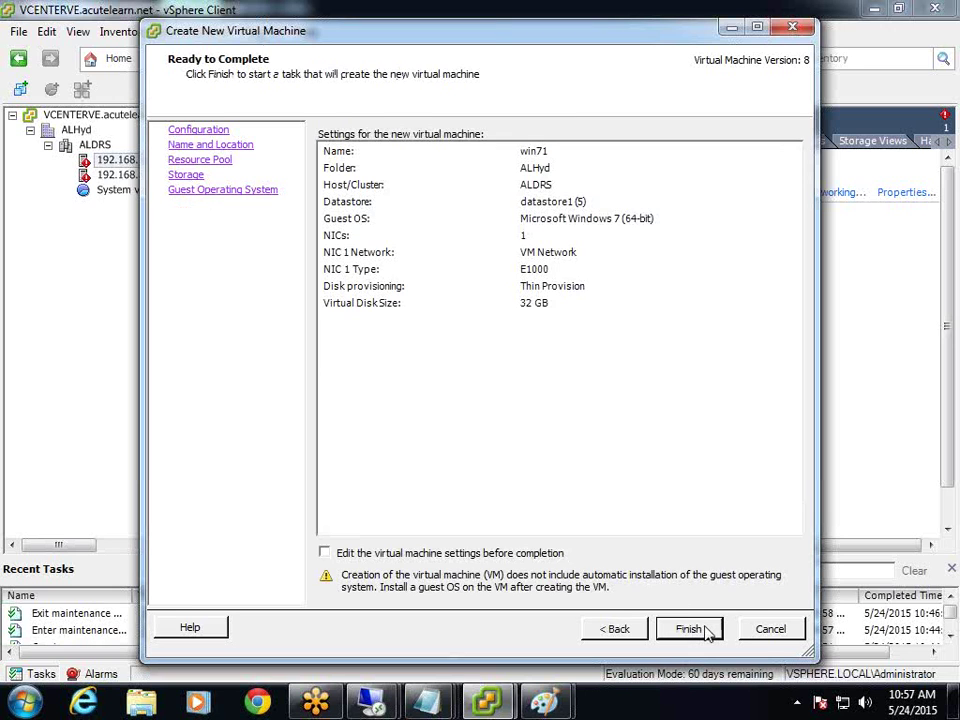
click(705, 630)
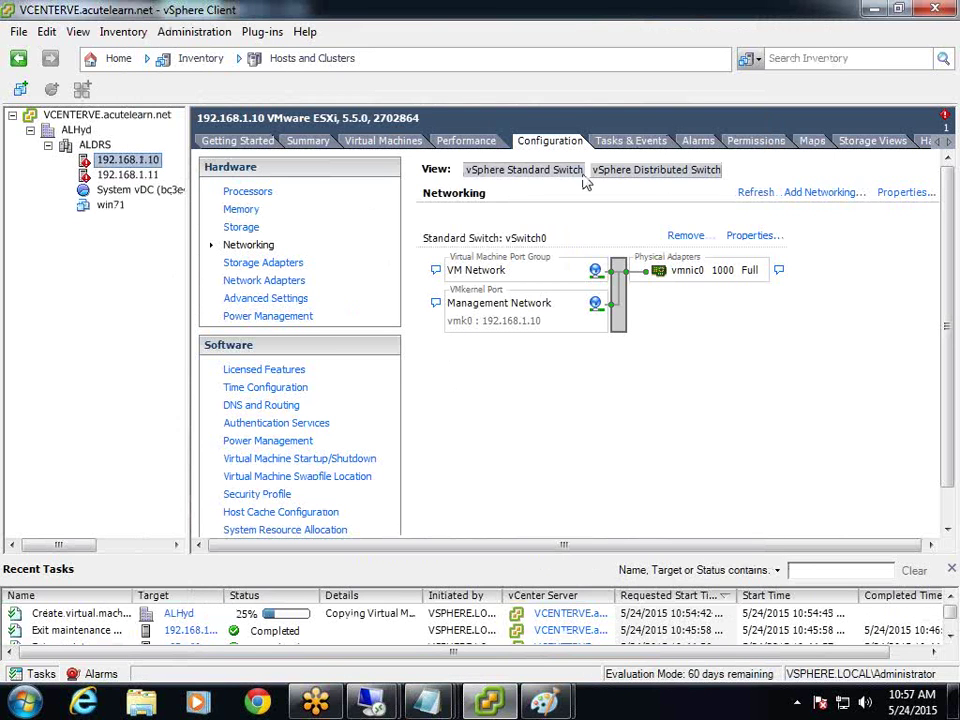
- Open win71's console and power the VM on
click(256, 230)
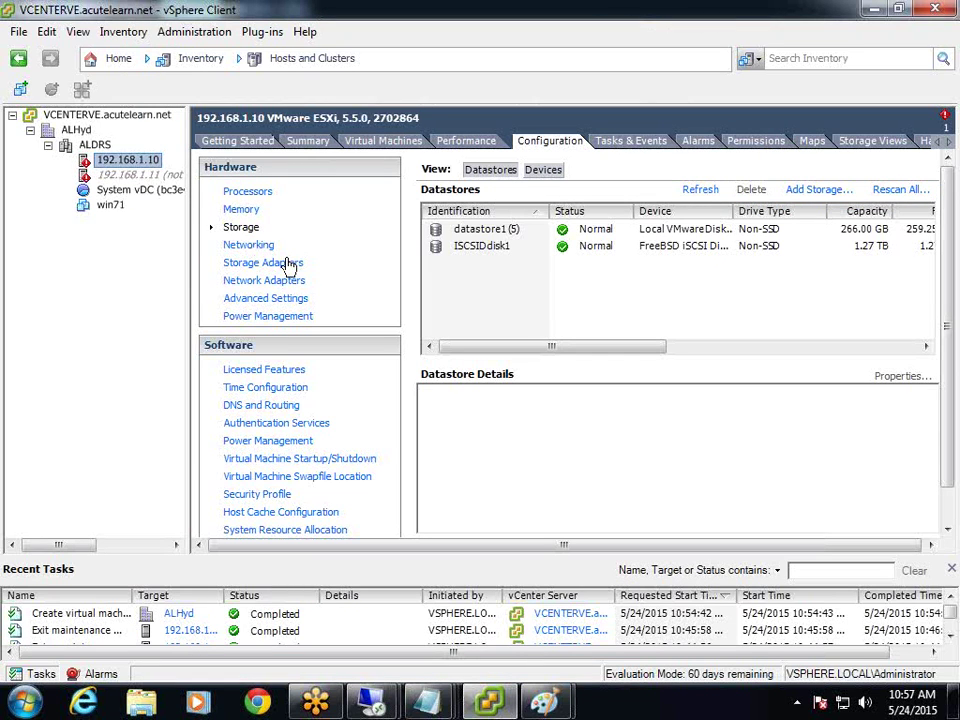
click(88, 205)
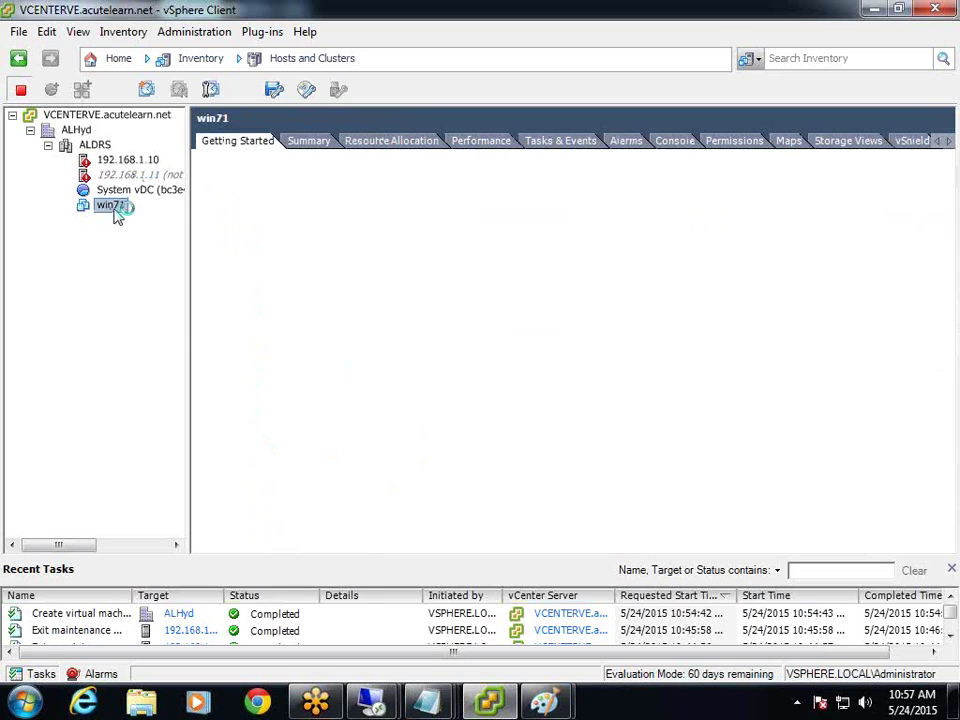
right_click(125, 208)
click(223, 278)
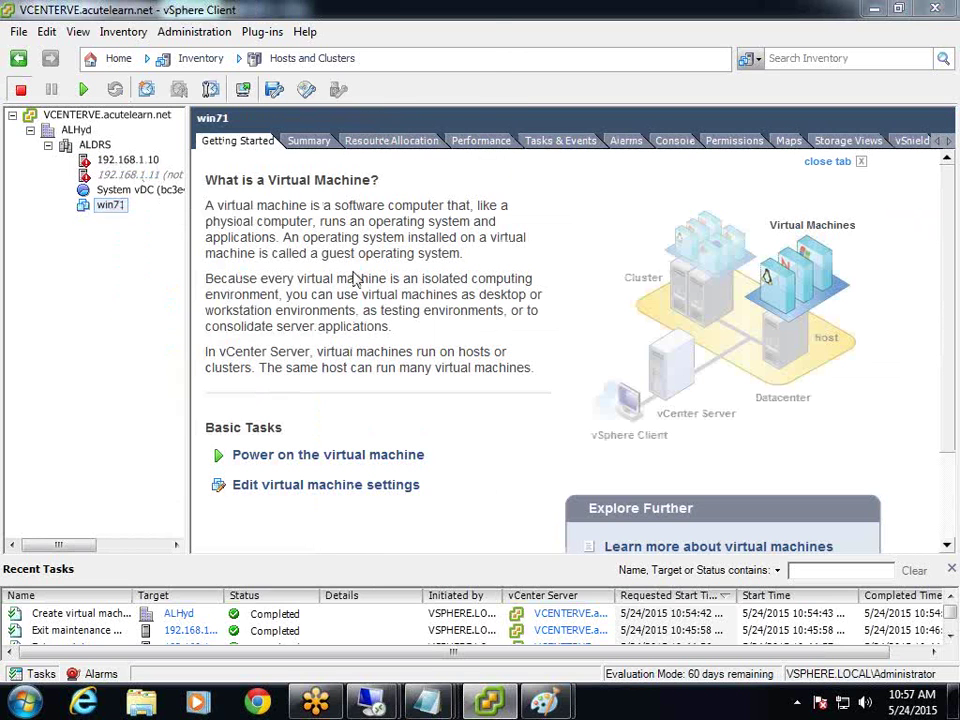
click(112, 87)
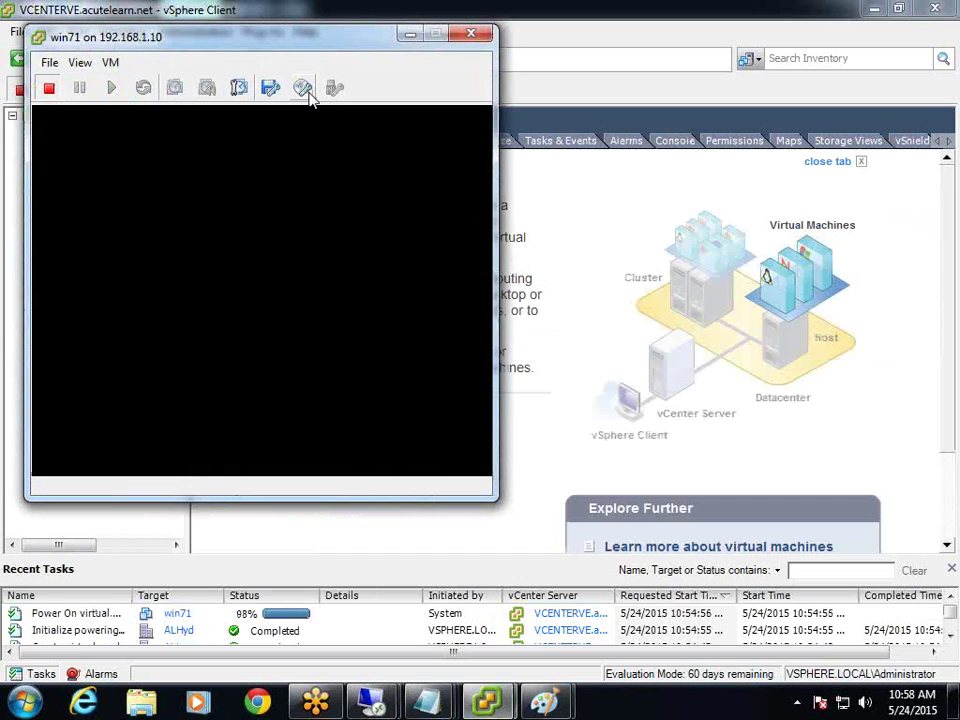
- Attach the Windows7_x64 ISO from datastore1 (5), skip network boot and close the console
click(303, 88)
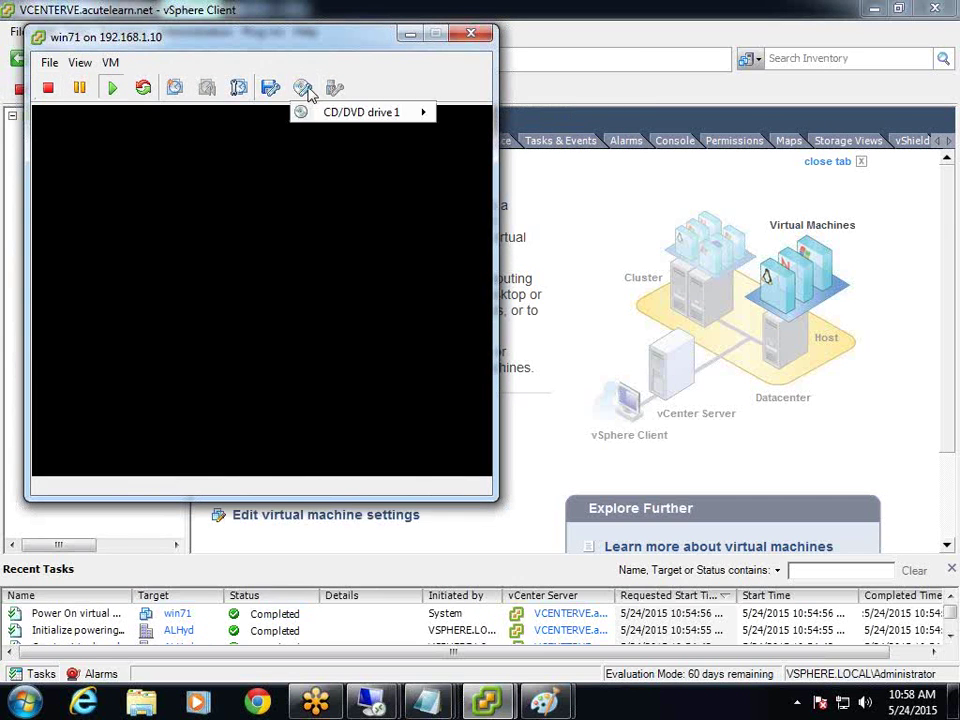
mouse_move(340, 112)
click(553, 157)
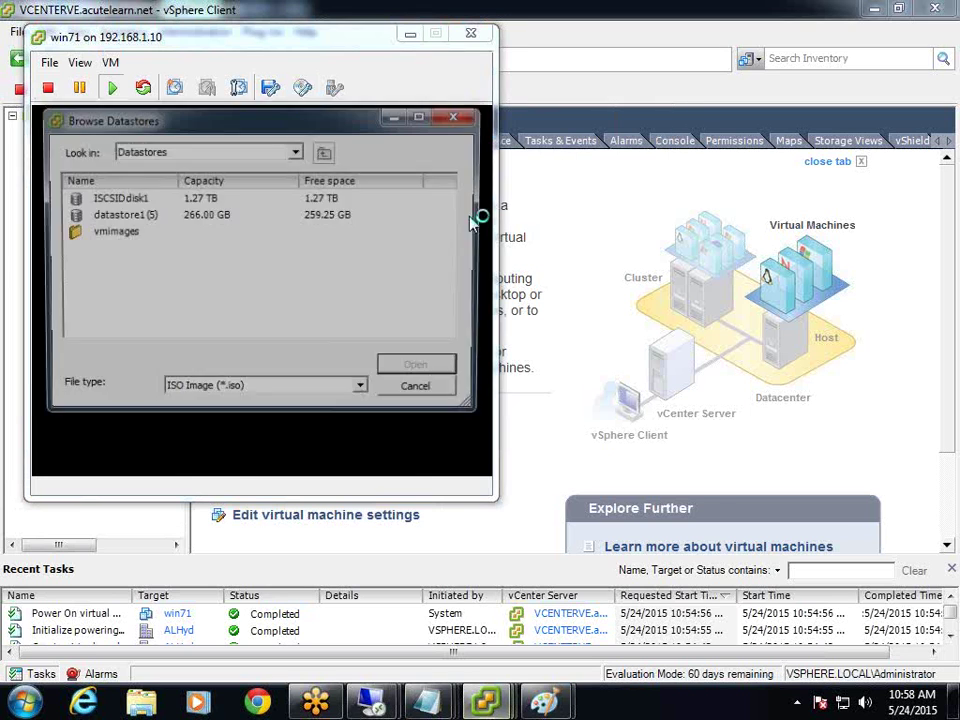
double_click(135, 215)
double_click(152, 252)
click(289, 285)
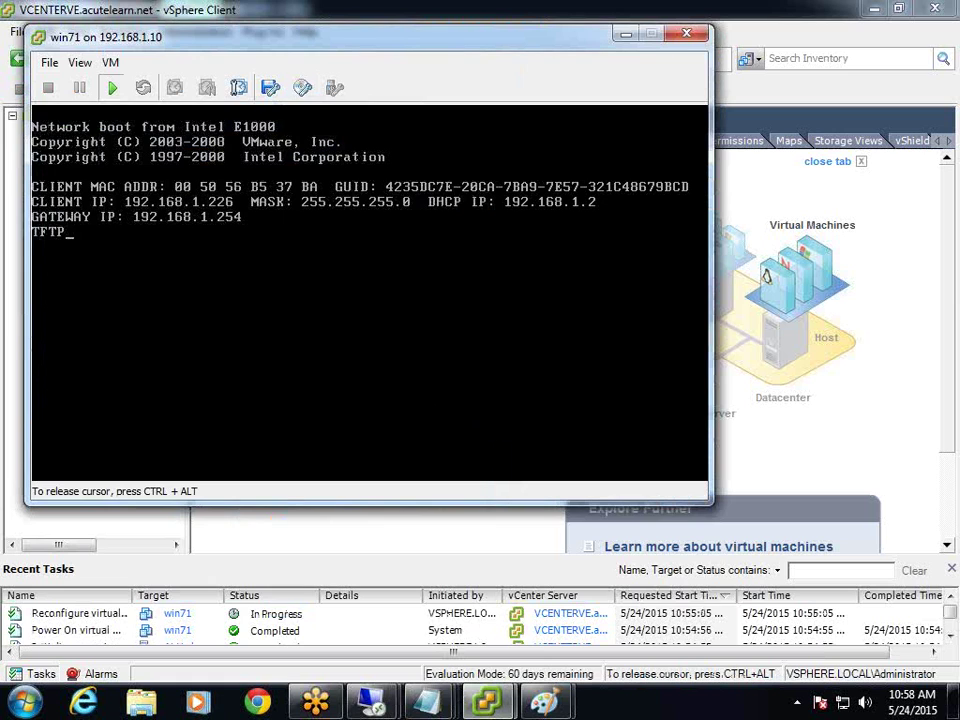
key(Escape)
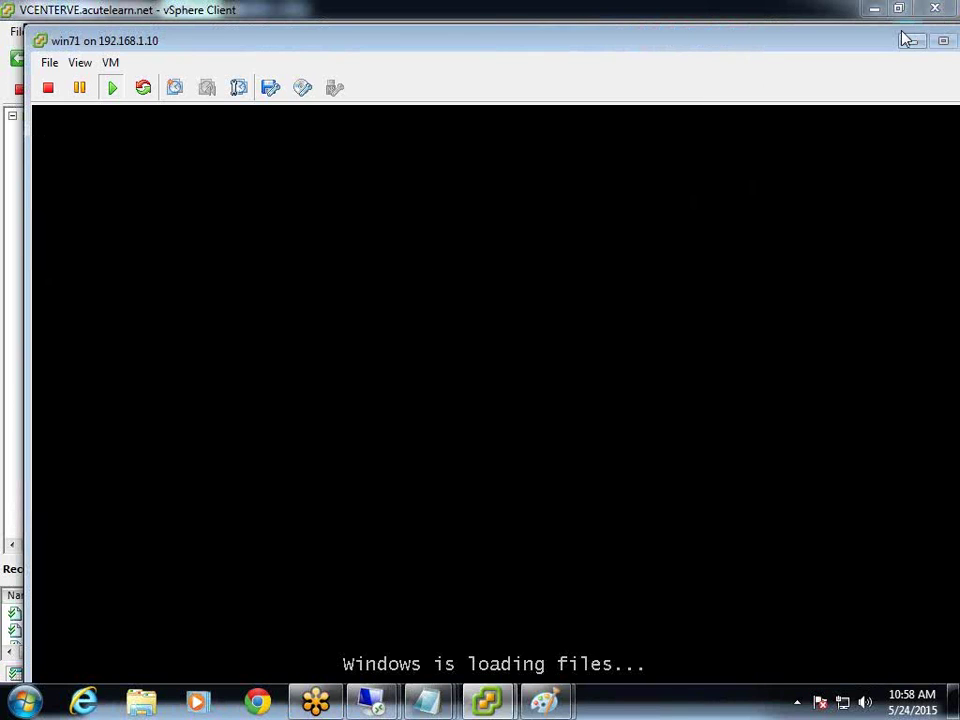
click(902, 33)
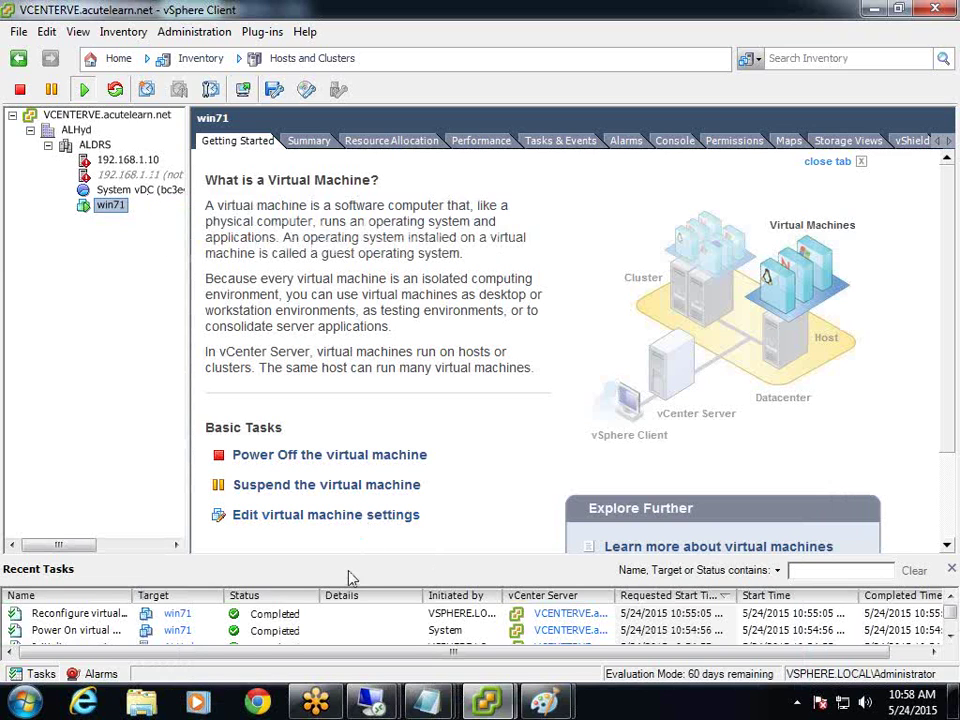
- Enlarge Recent Tasks, narrow its Details column and widen vCenter Server to show full names
drag(351, 560, 354, 540)
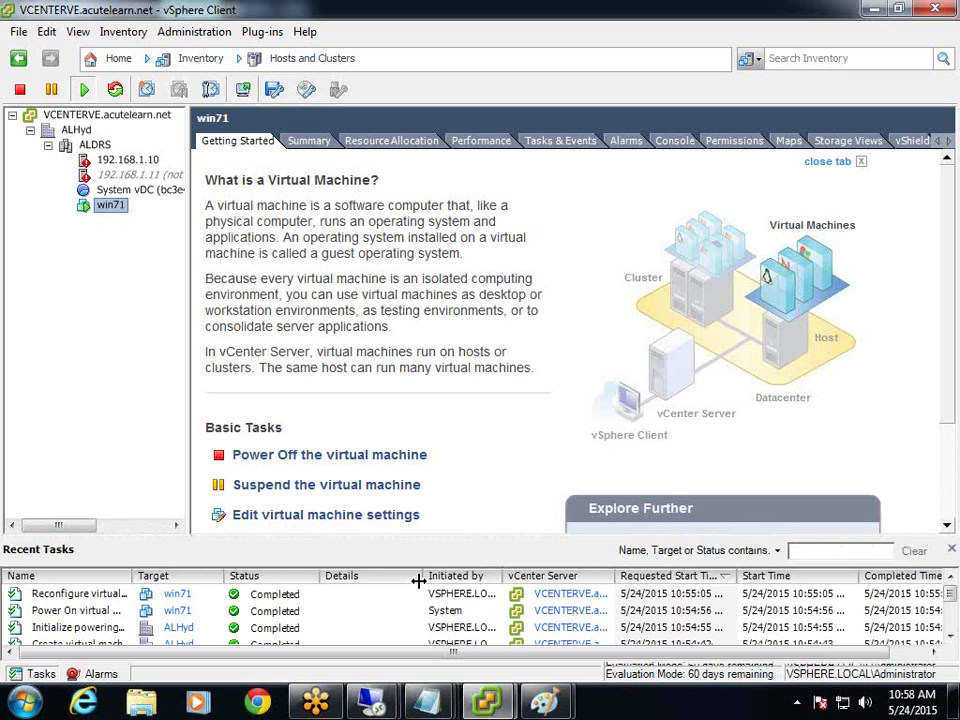
drag(390, 576, 359, 576)
drag(584, 576, 638, 576)
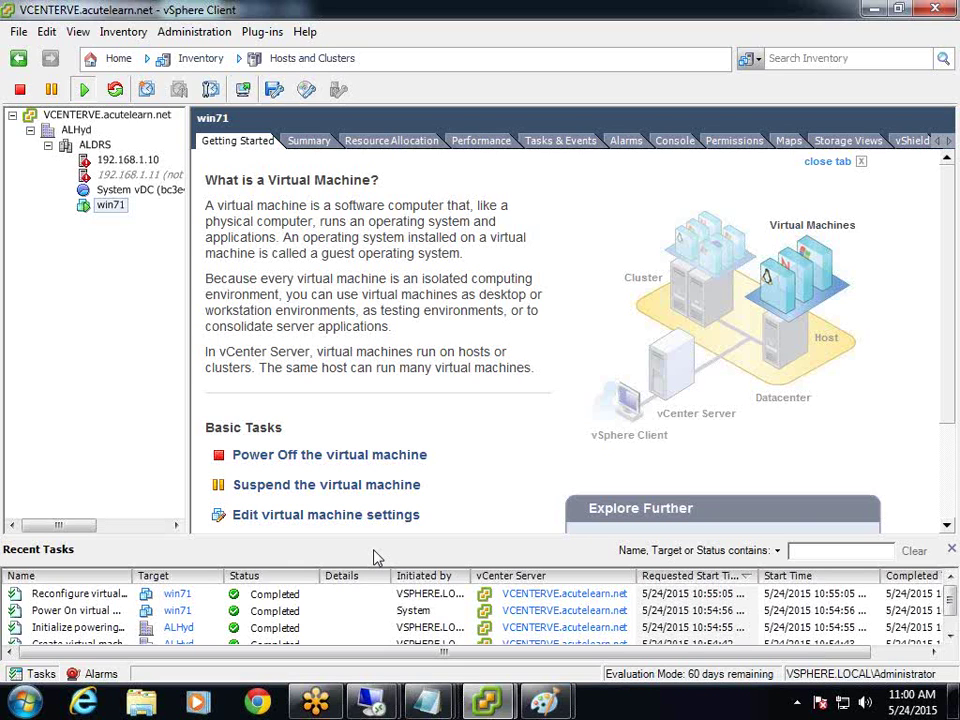
- In win71's console, accept the language settings and start Install now
mouse_move(487, 701)
click(558, 645)
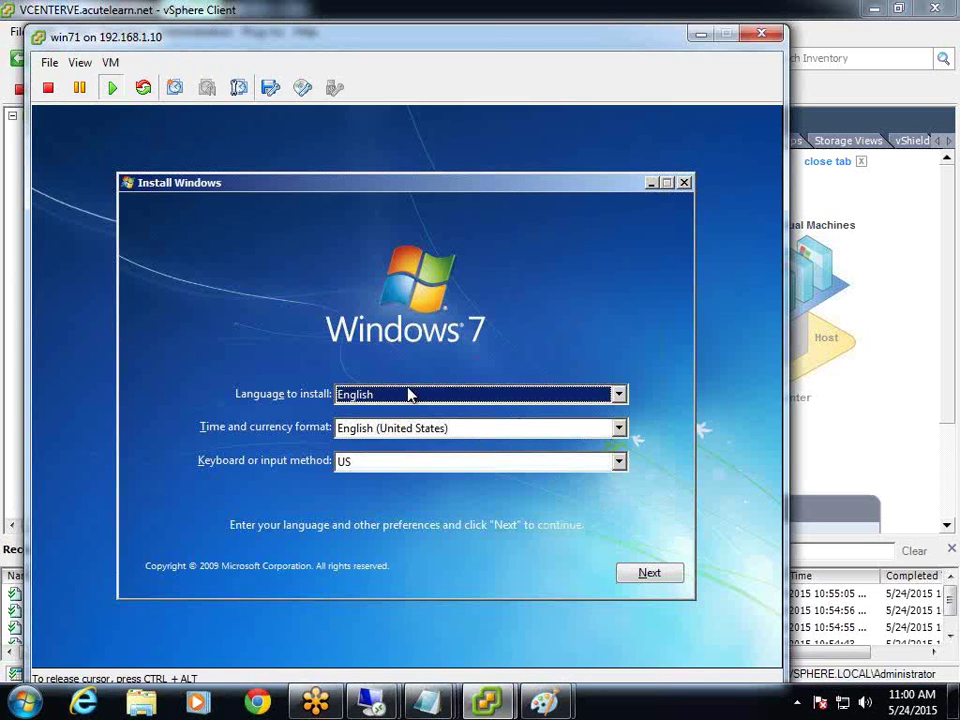
key(Return)
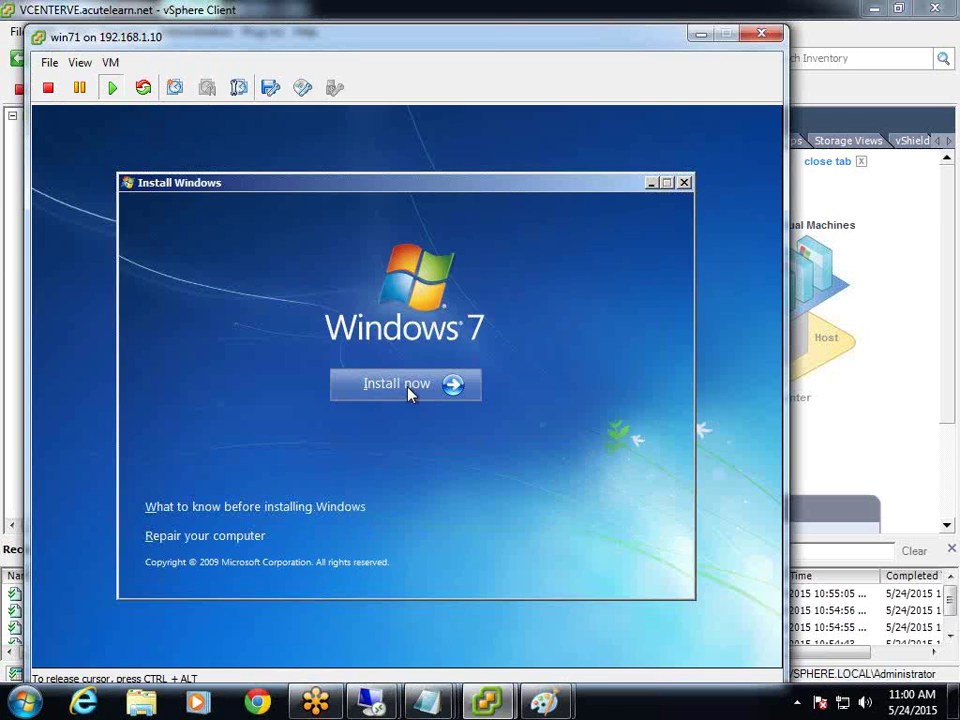
click(408, 393)
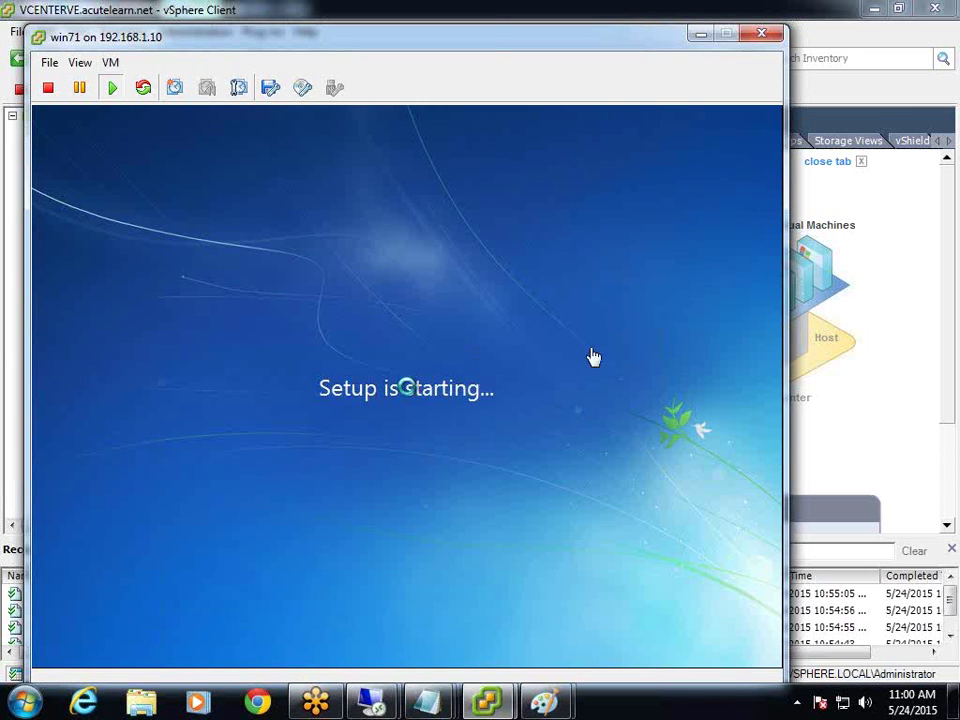
drag(343, 48, 374, 45)
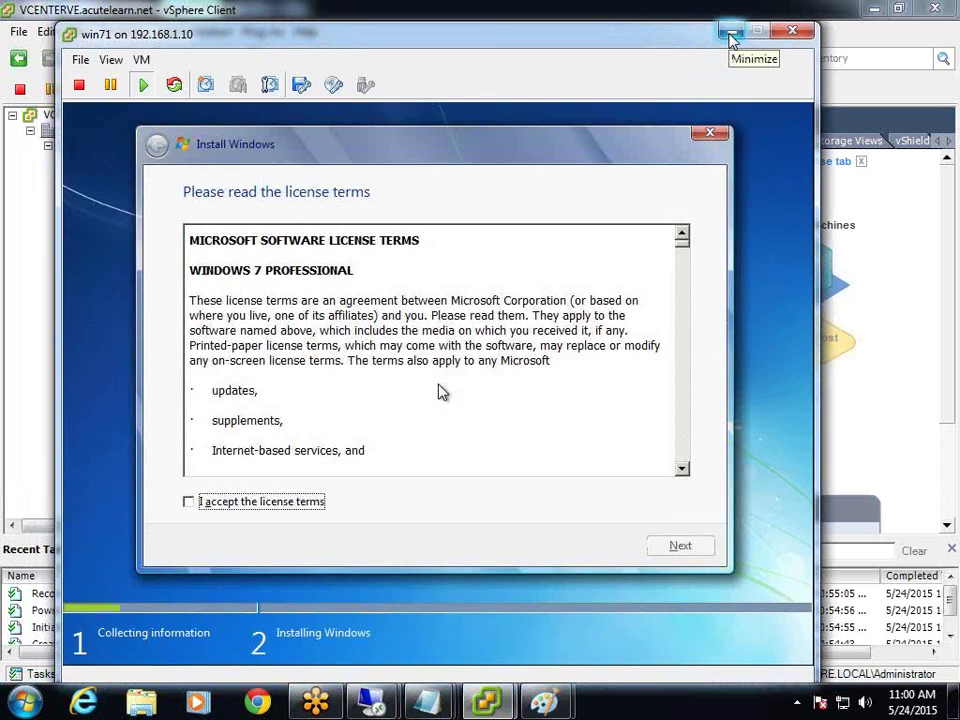
- Accept the license, choose a Custom install onto Disk 0, and hide the console
click(414, 497)
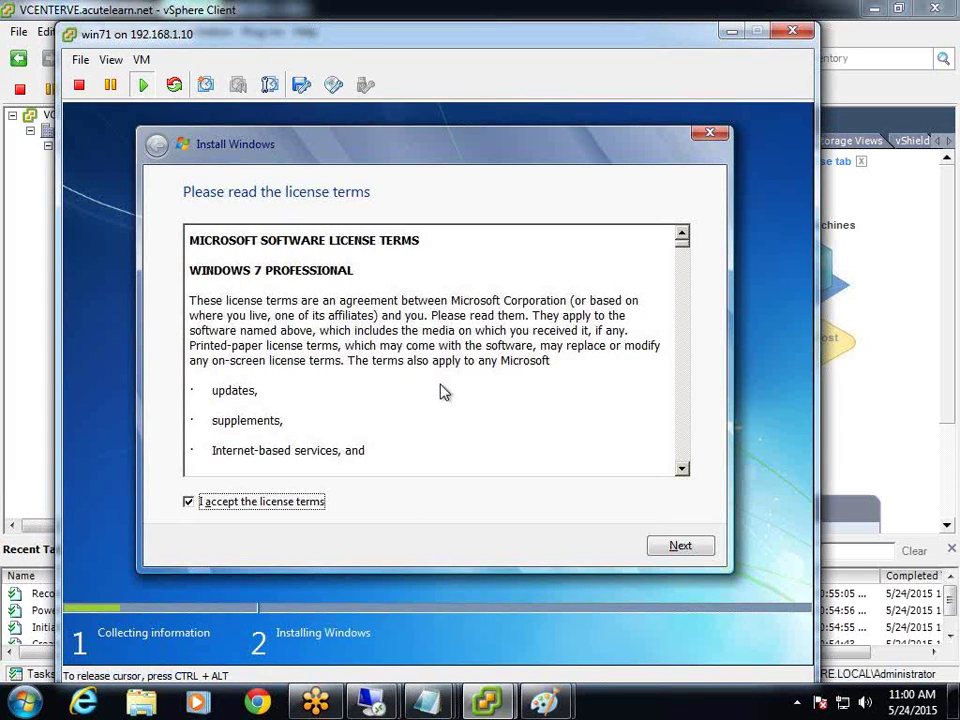
key(Return)
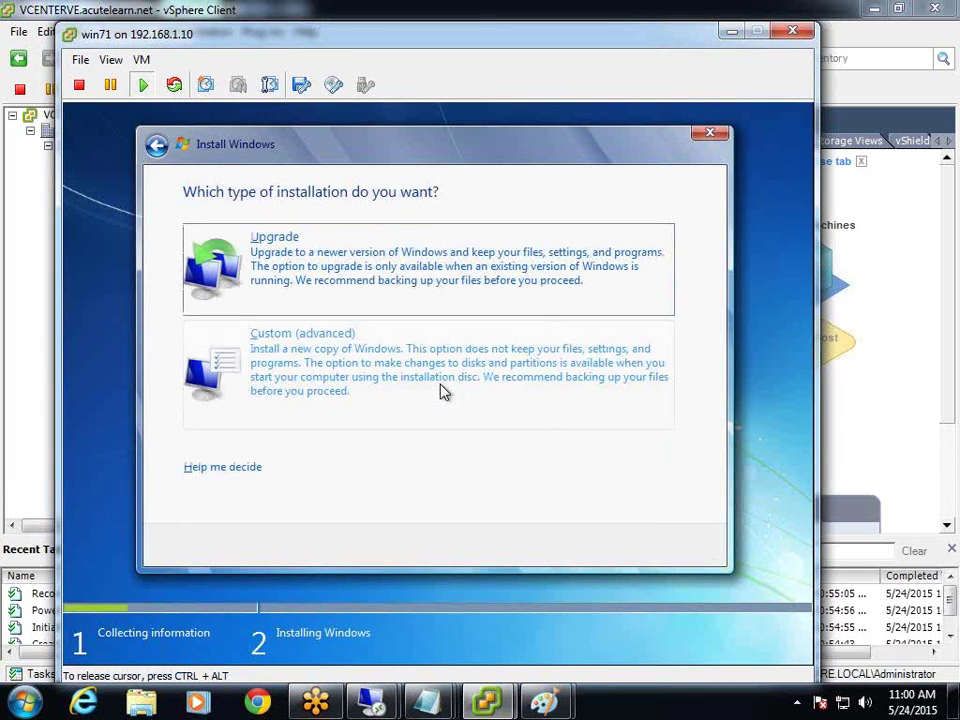
click(443, 392)
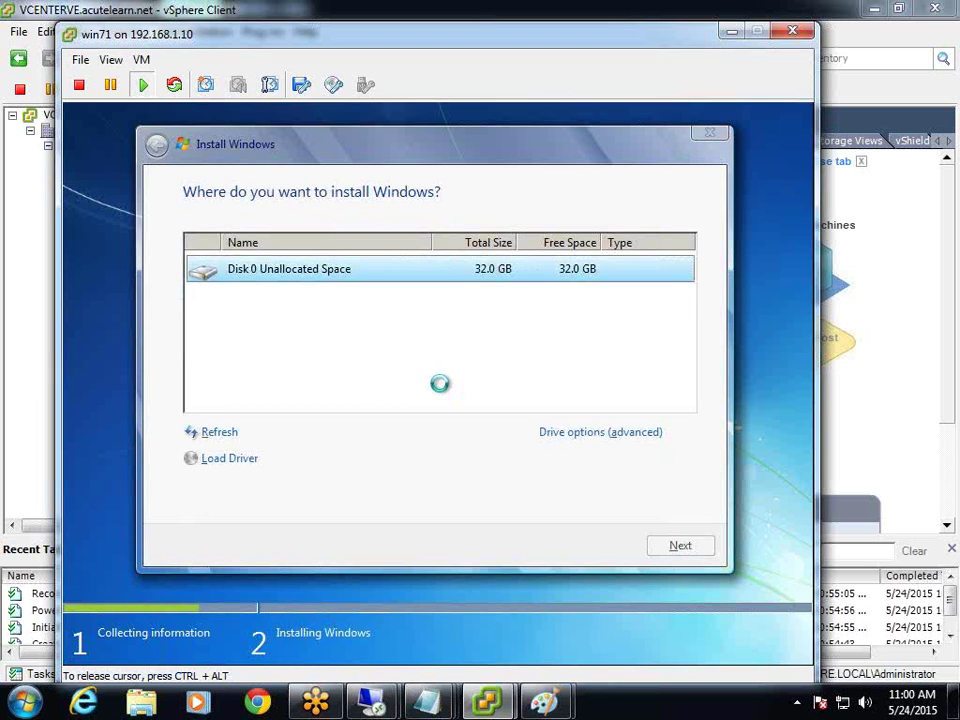
key(Return)
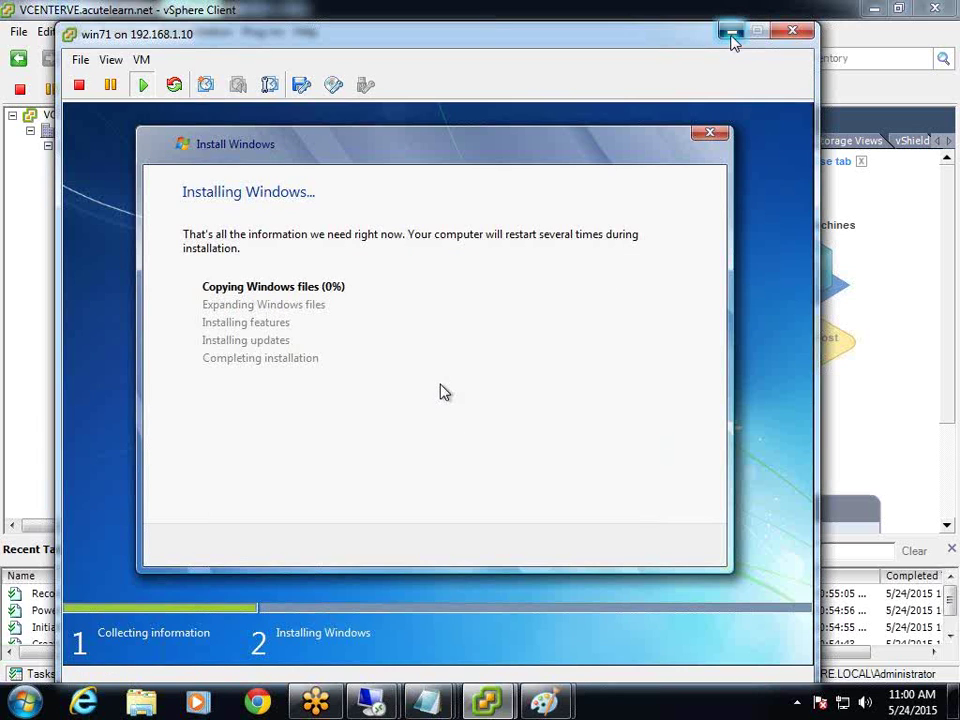
click(731, 33)
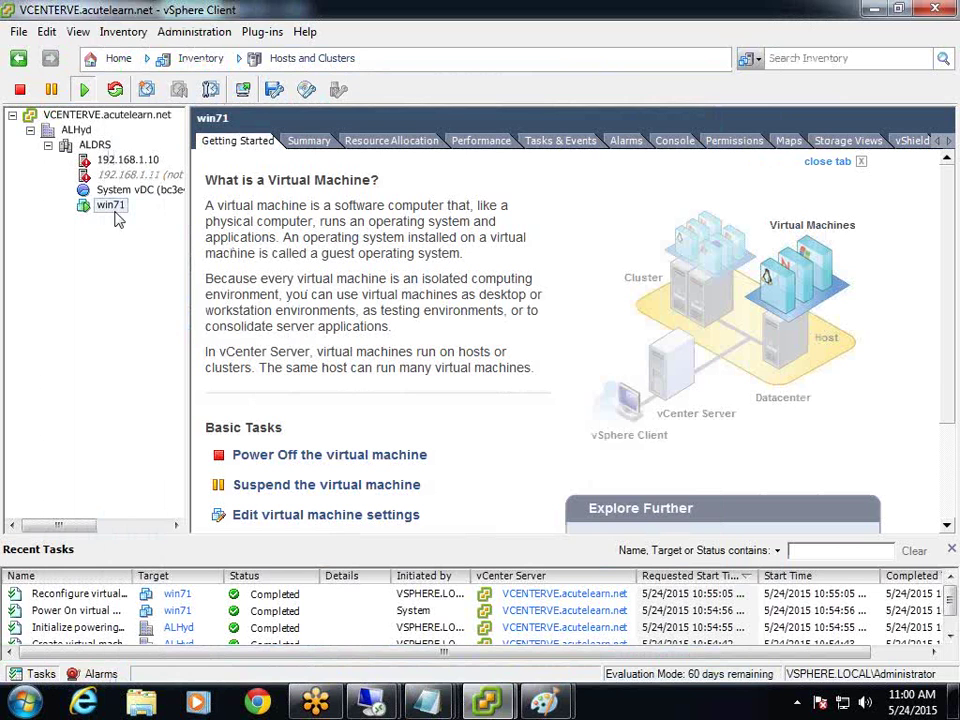
- Check win71's setup progress in its console, then show the ALDRS Virtual Machines list
click(120, 176)
click(95, 144)
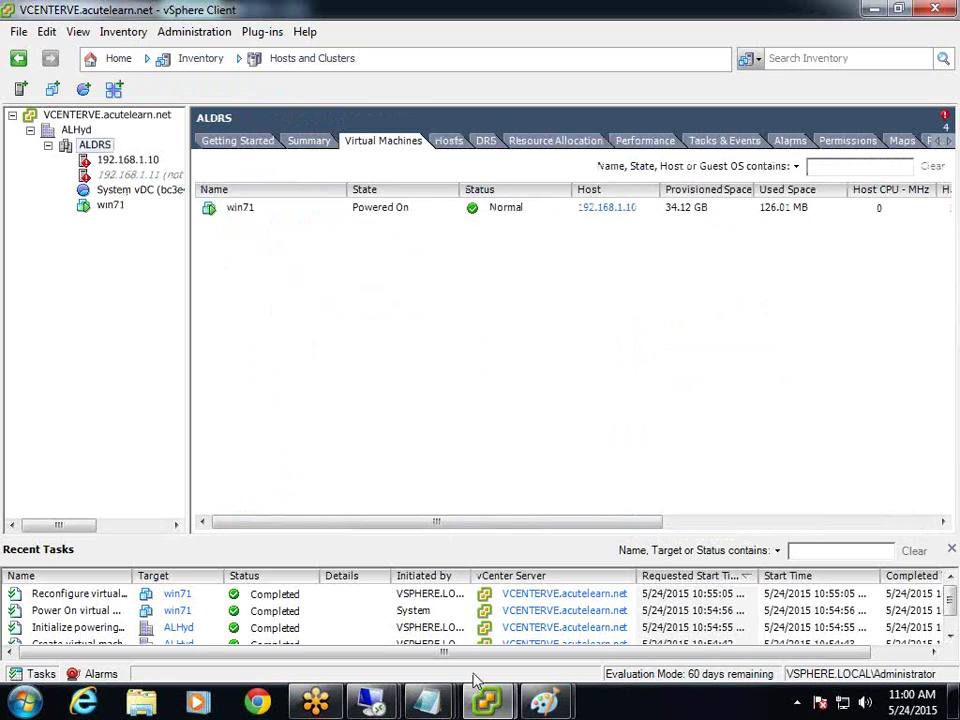
mouse_move(490, 700)
click(585, 604)
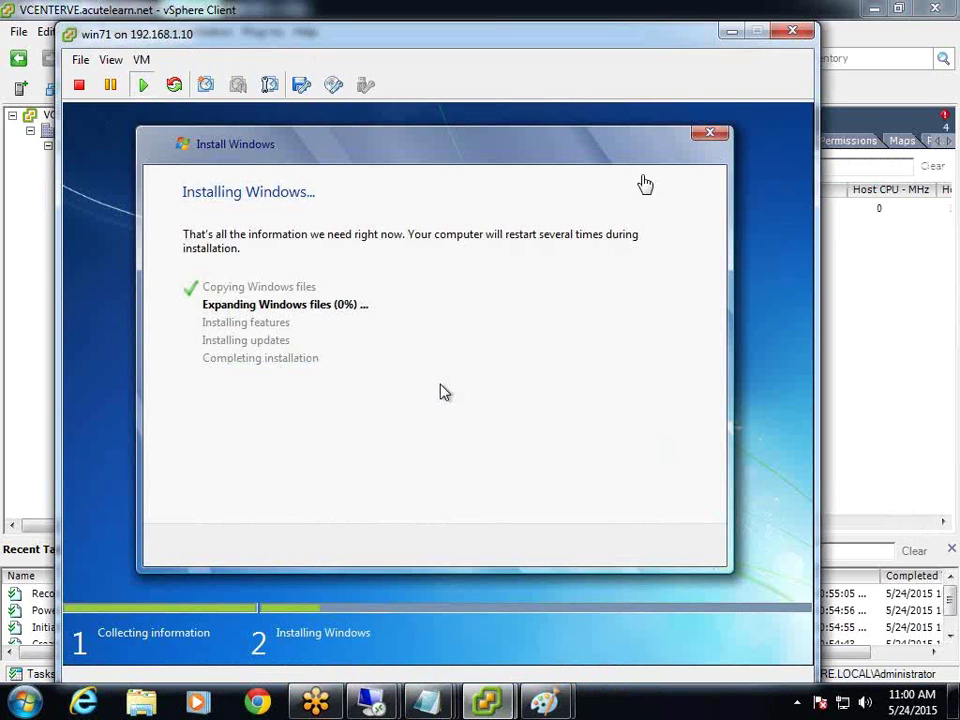
click(730, 33)
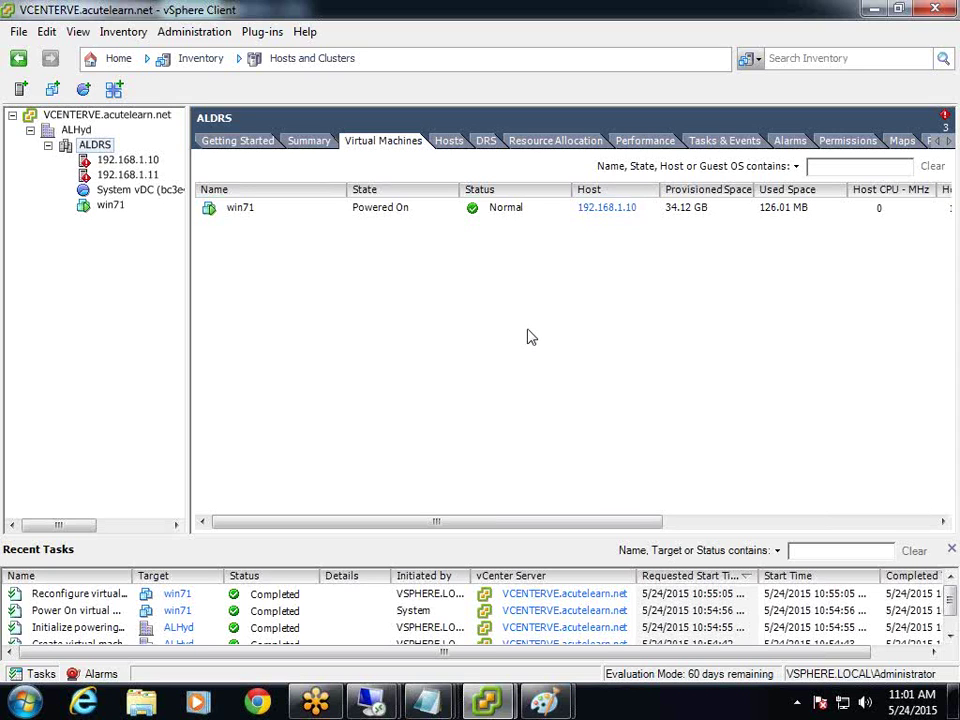
click(125, 174)
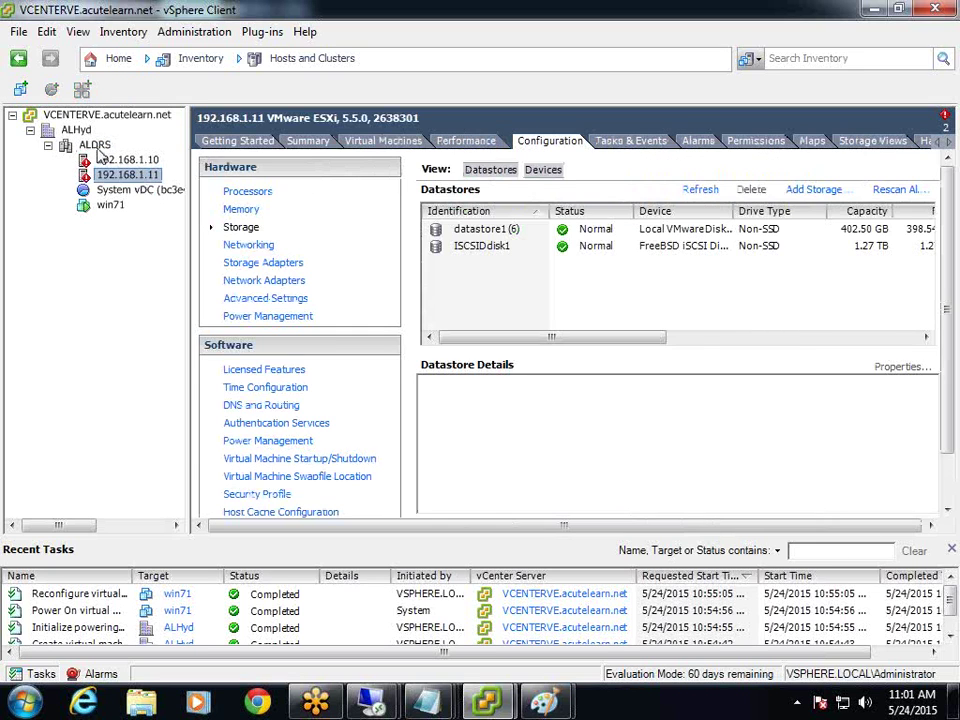
click(98, 147)
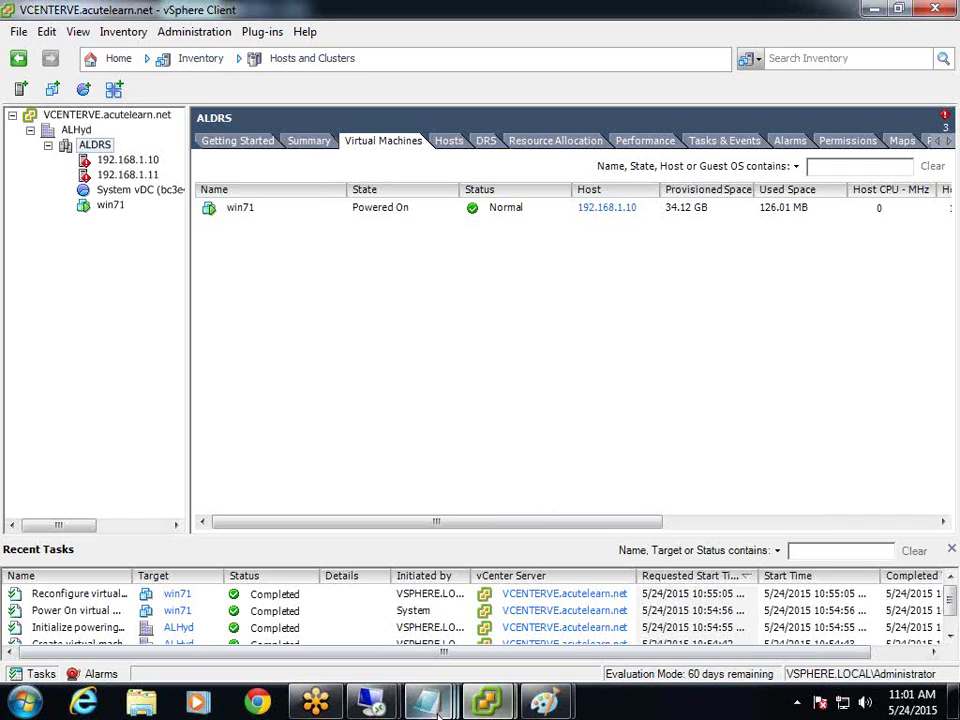
- On the 192.168.1.173 remote desktop, review host 192.168.1.11's properties in the Hosts list, closing without changes
mouse_move(394, 708)
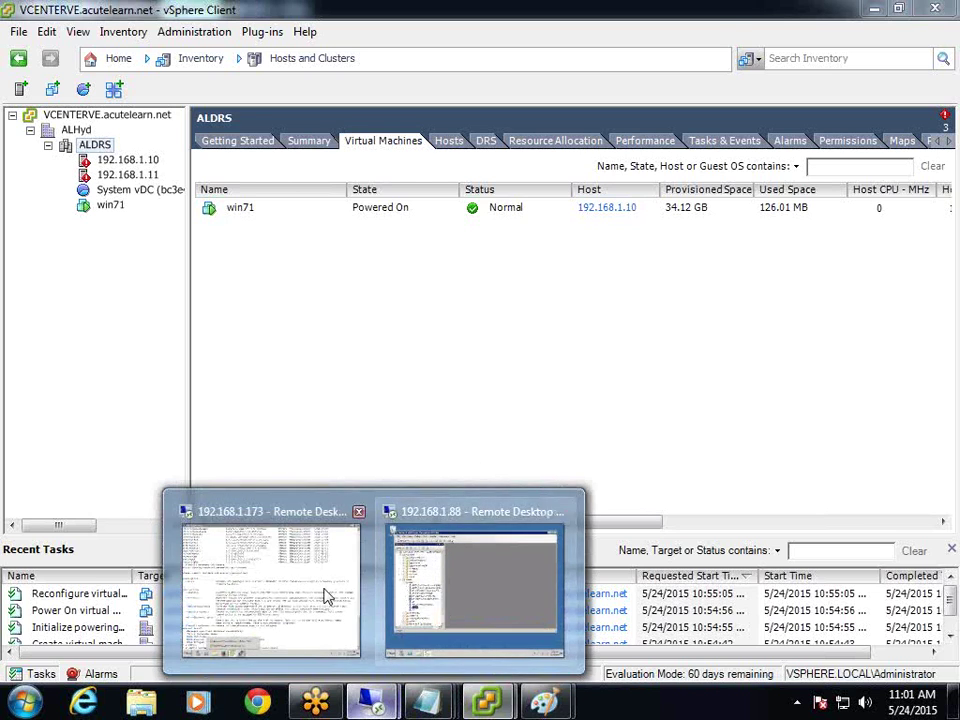
click(294, 594)
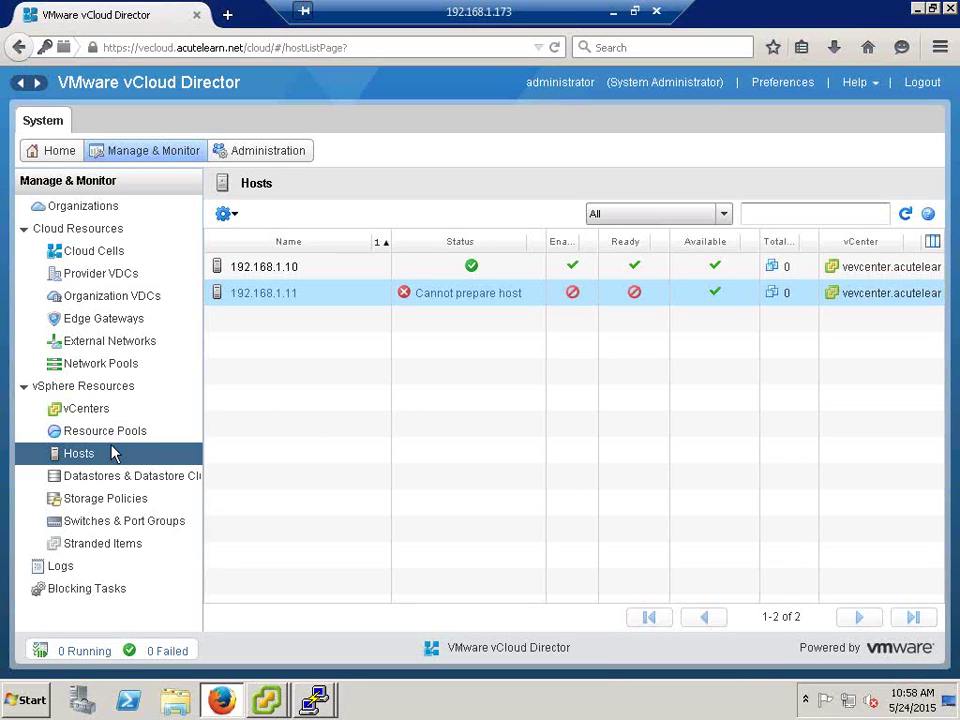
click(132, 434)
click(100, 457)
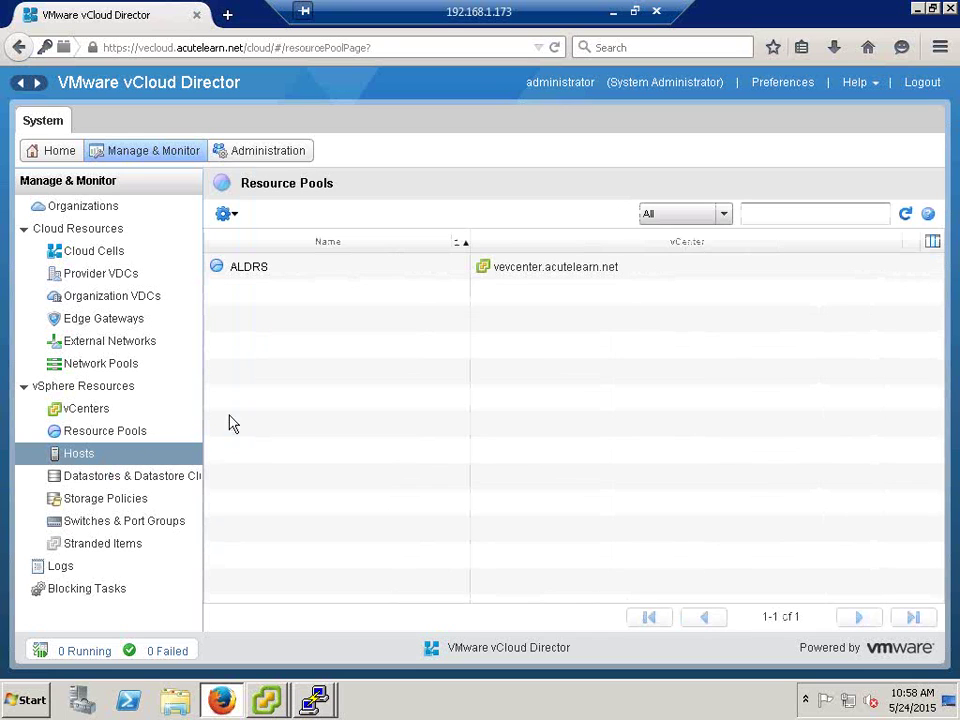
click(390, 302)
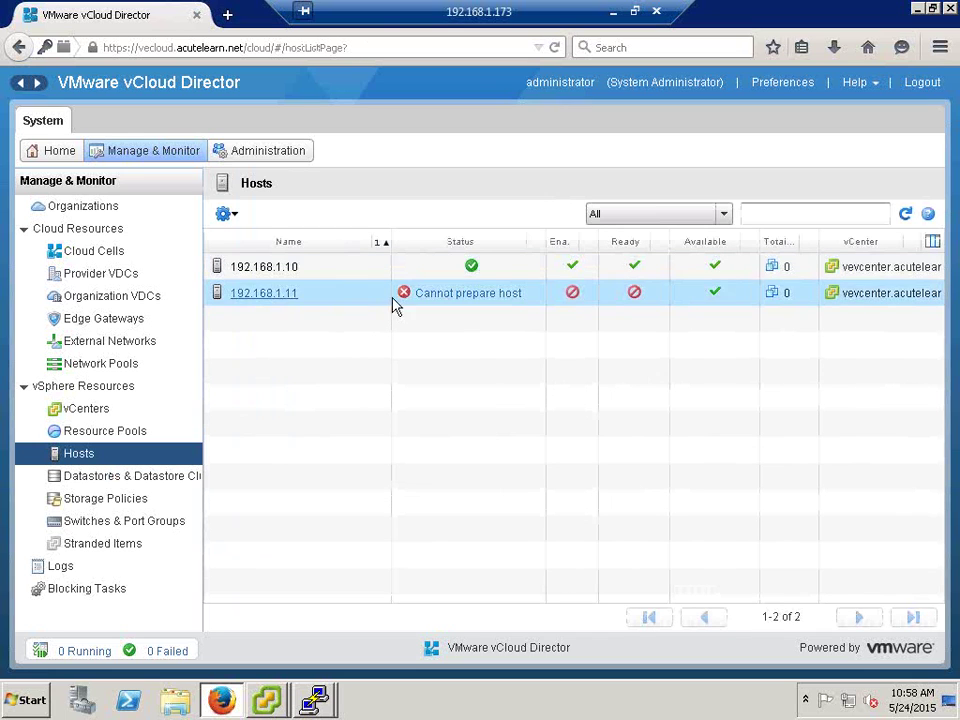
click(284, 298)
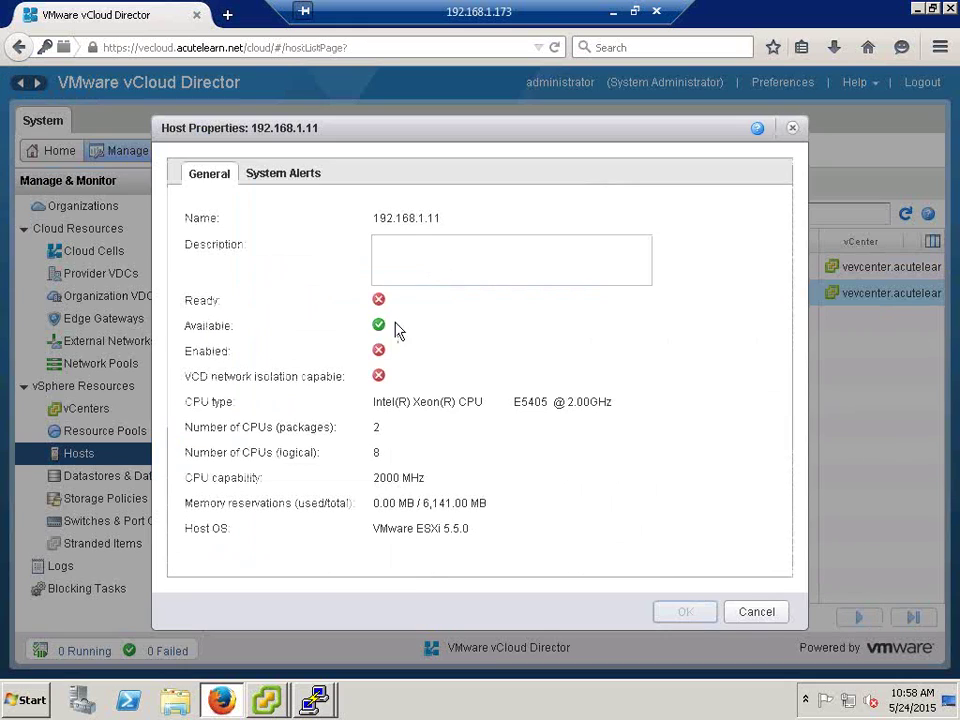
click(756, 612)
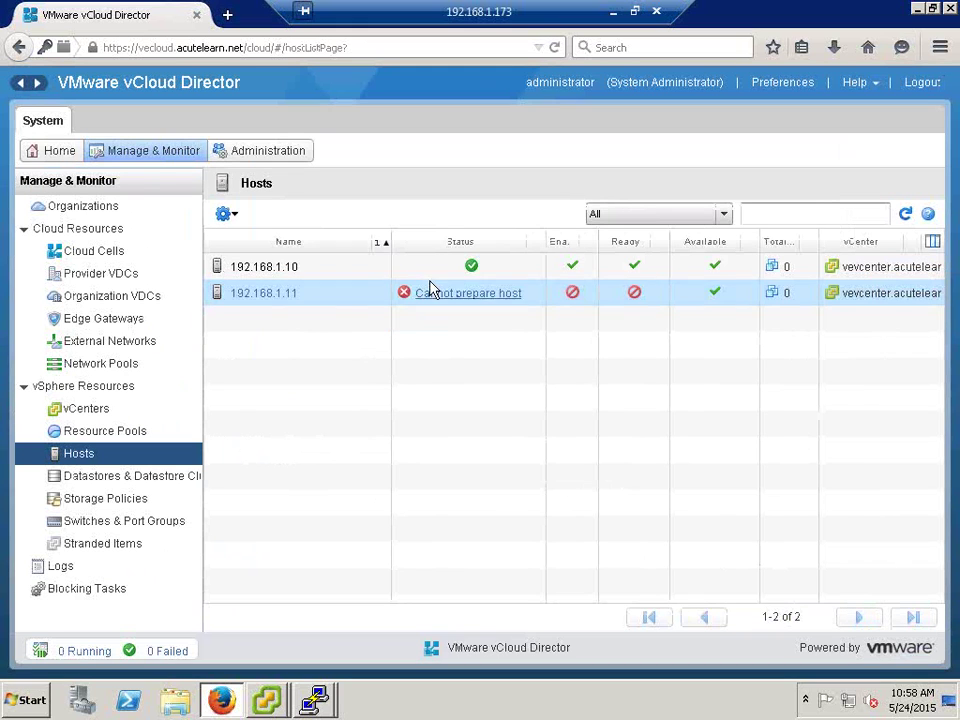
- Prepare host 192.168.1.11 for the cloud using the root user name and its password
click(226, 214)
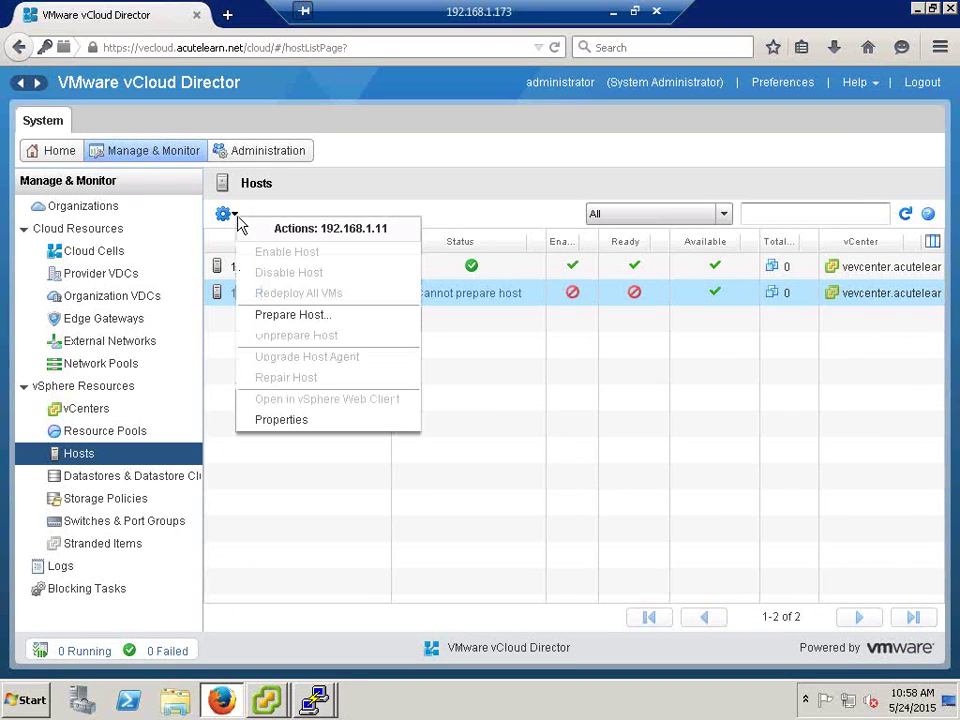
click(302, 316)
click(352, 233)
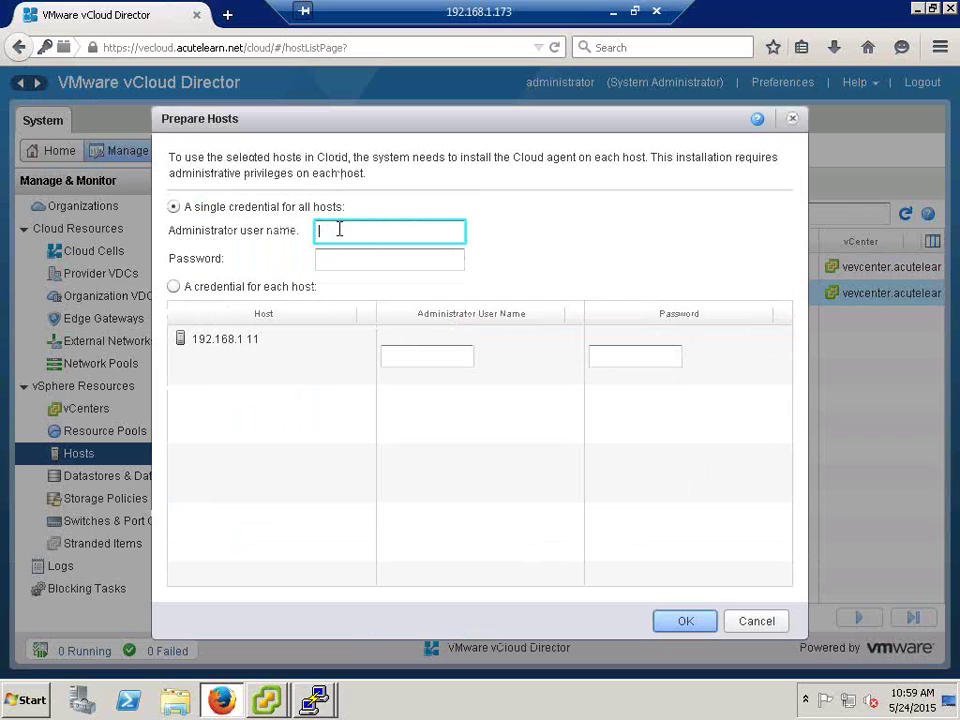
text(root)
key(Tab)
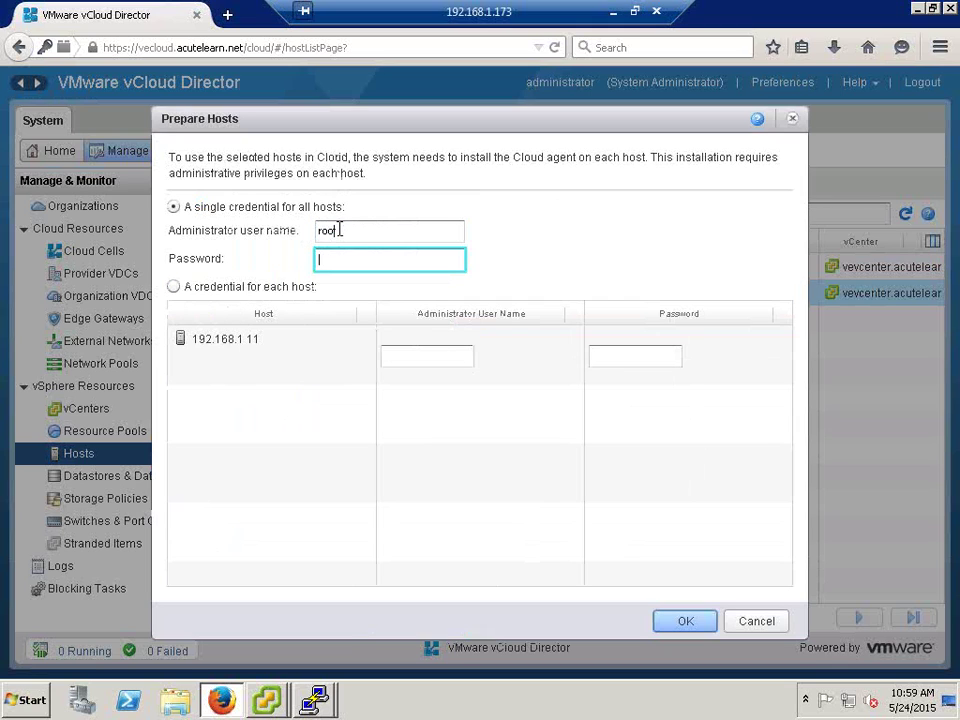
text(*******)
click(703, 625)
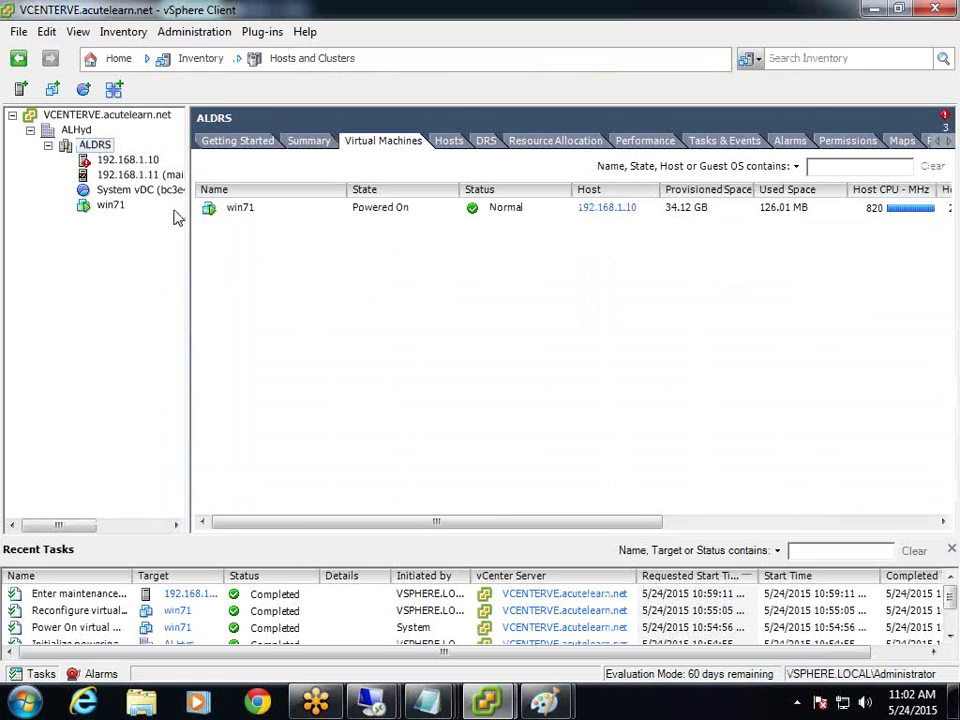
- Resize the vSphere Client inventory tree pane
drag(247, 370, 270, 386)
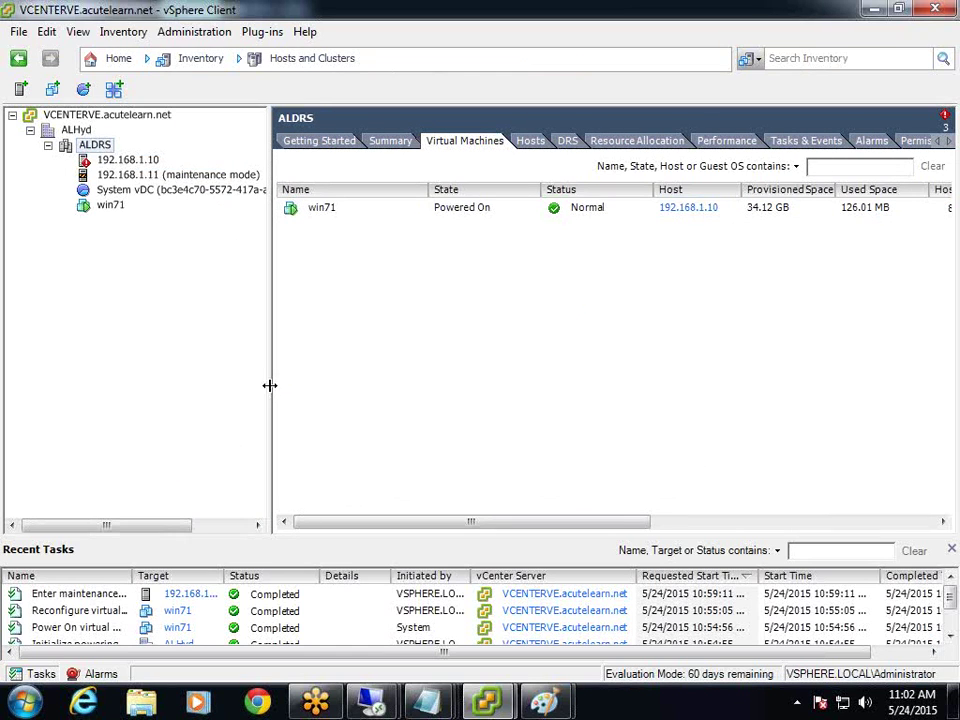
click(227, 530)
drag(227, 528, 124, 527)
- Check the win71 console, minimize it, and bring up the ALDRS cluster's context menu
mouse_move(487, 703)
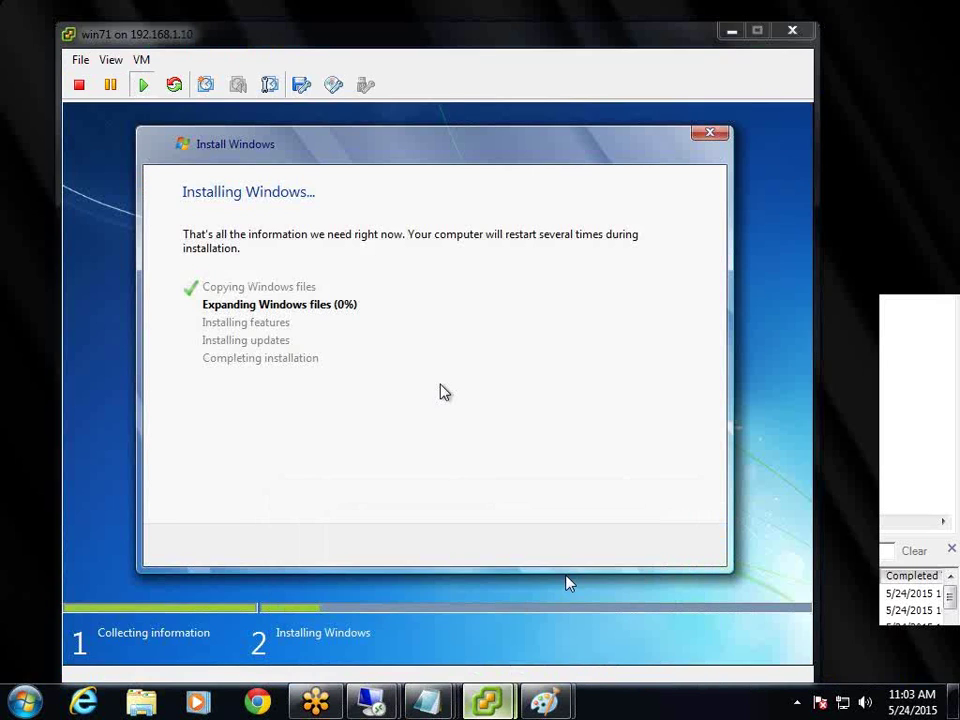
click(568, 582)
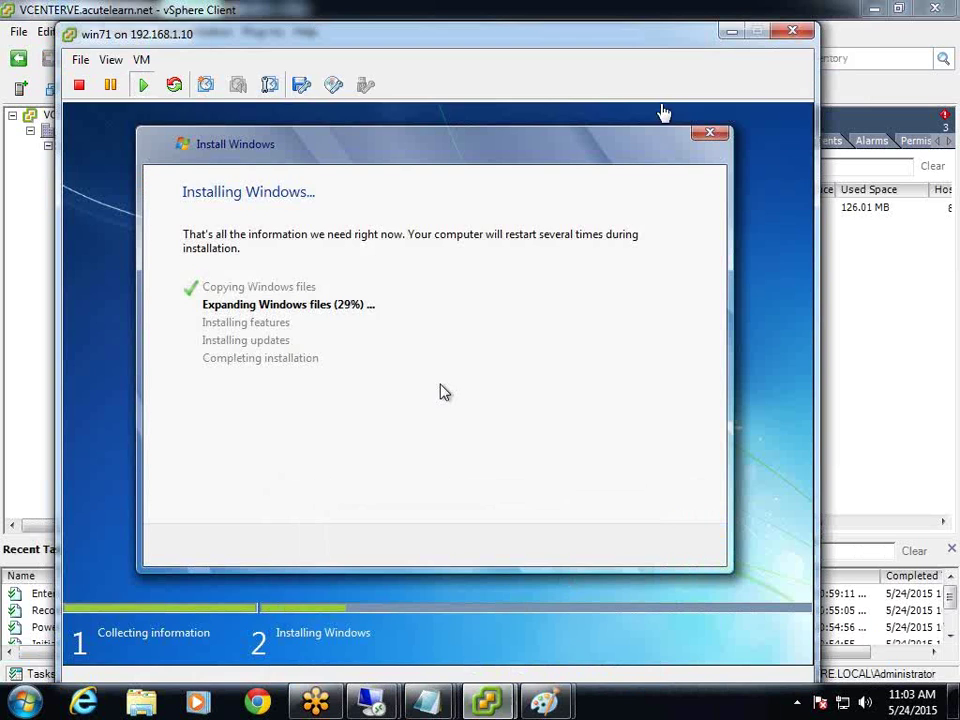
click(731, 32)
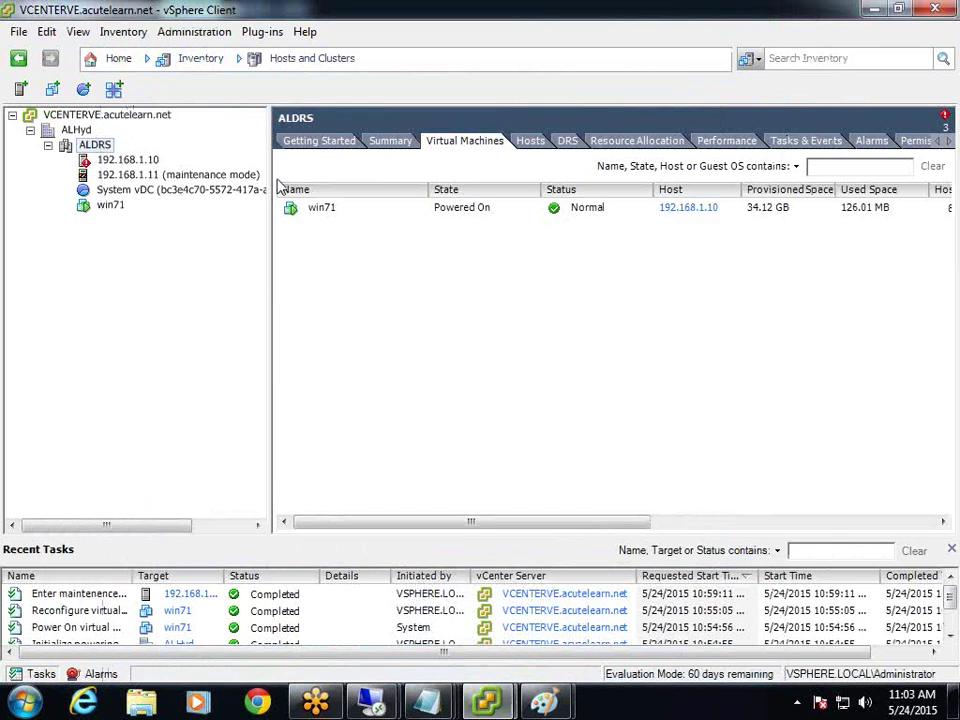
right_click(103, 148)
- Start a Typical new VM in ALDRS named win72-sd, stored on ISCSIdisk1
click(246, 182)
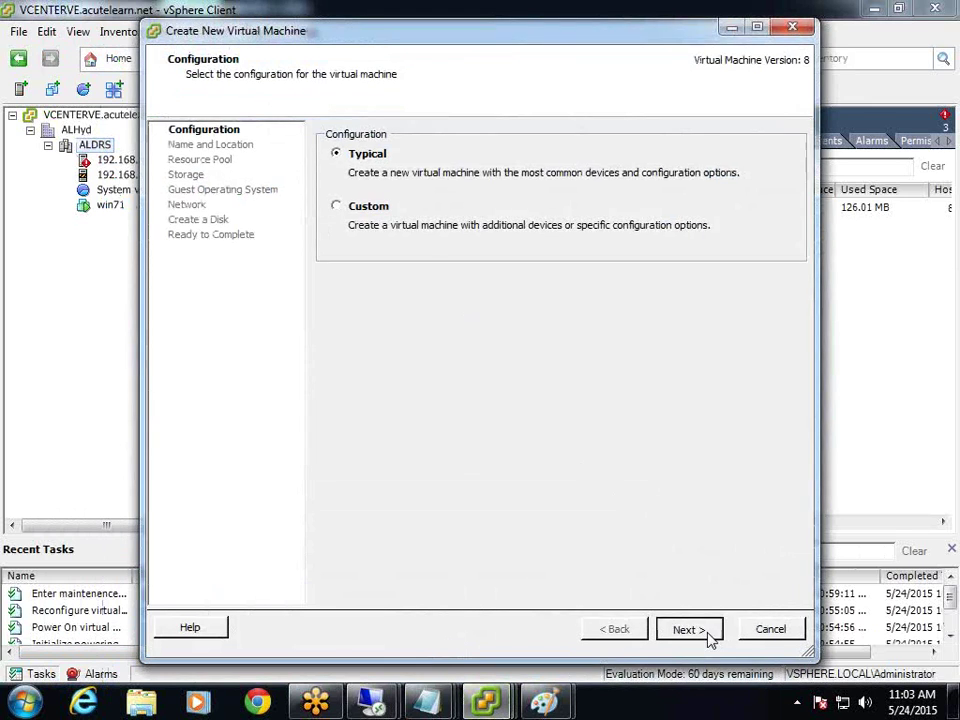
click(707, 633)
text(win)
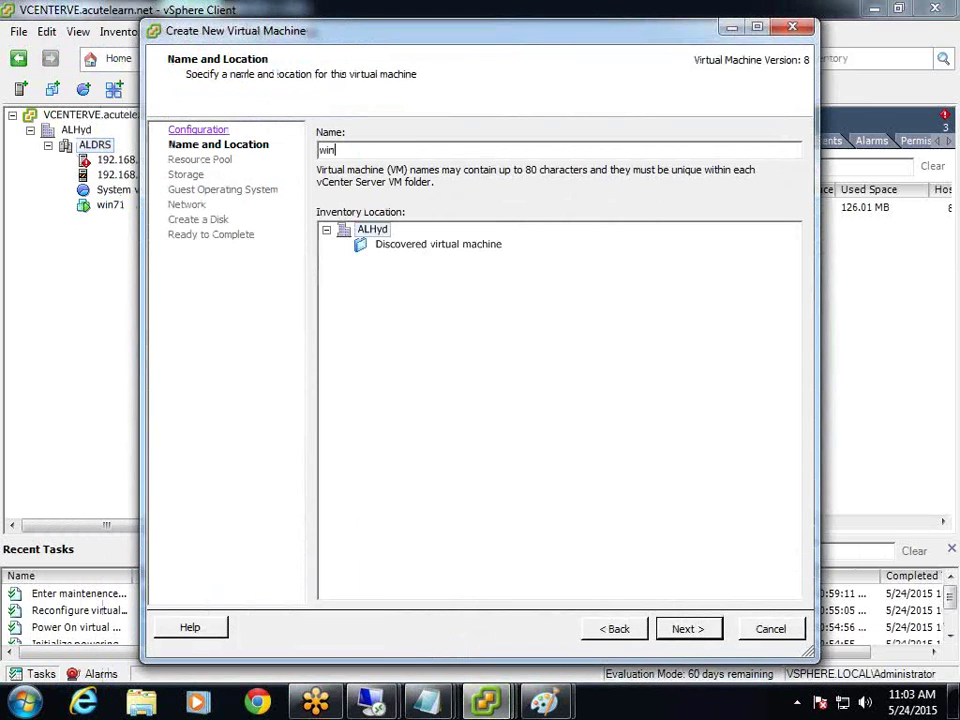
text(72-sd)
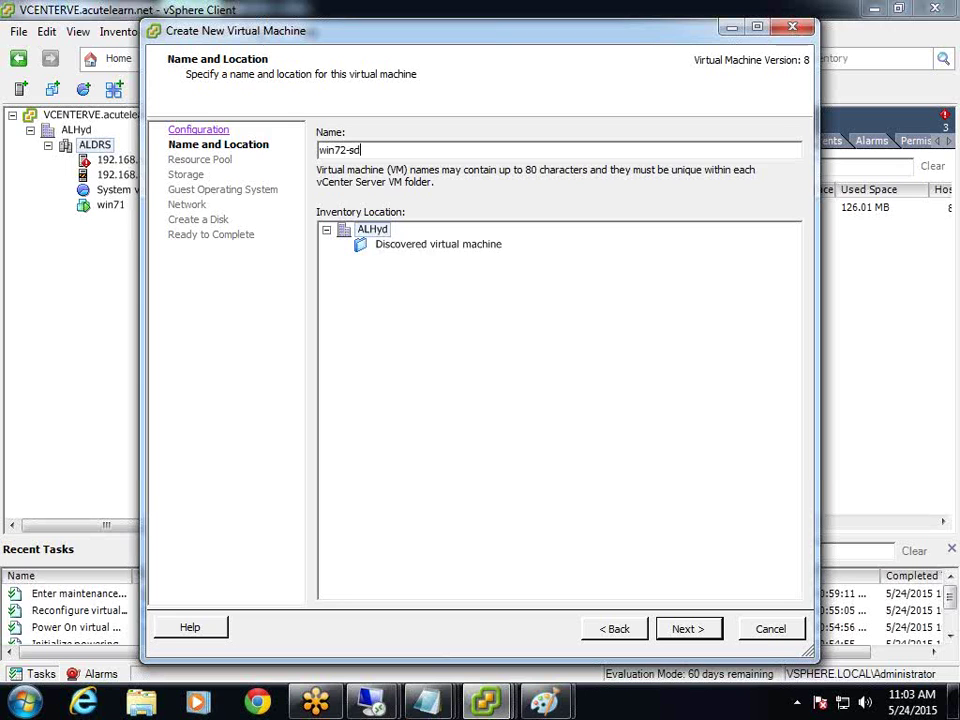
key(Return)
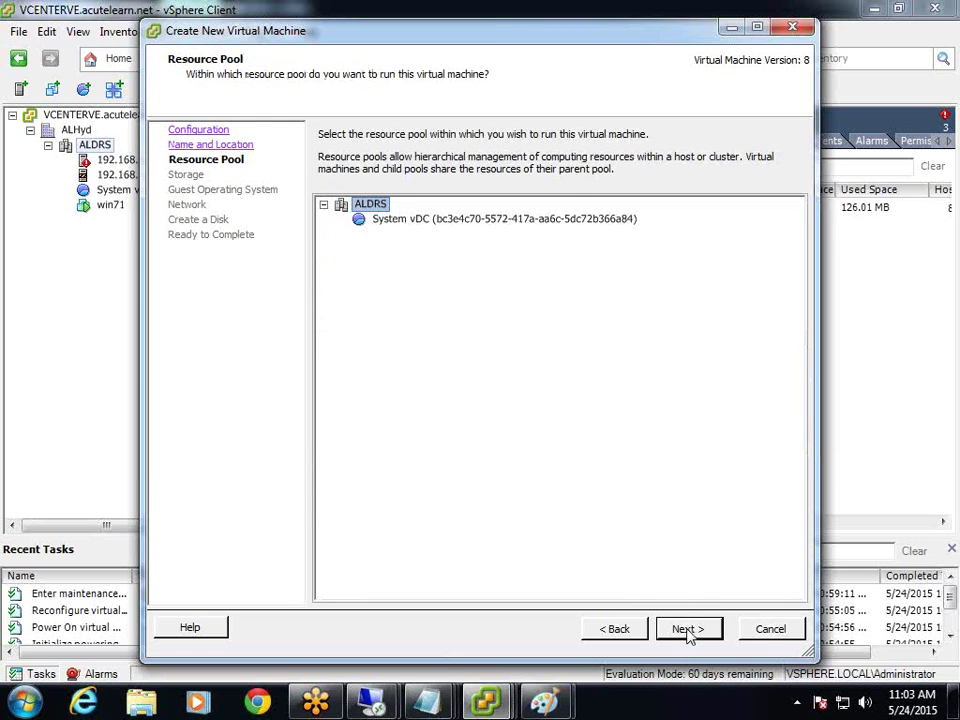
click(681, 628)
click(395, 231)
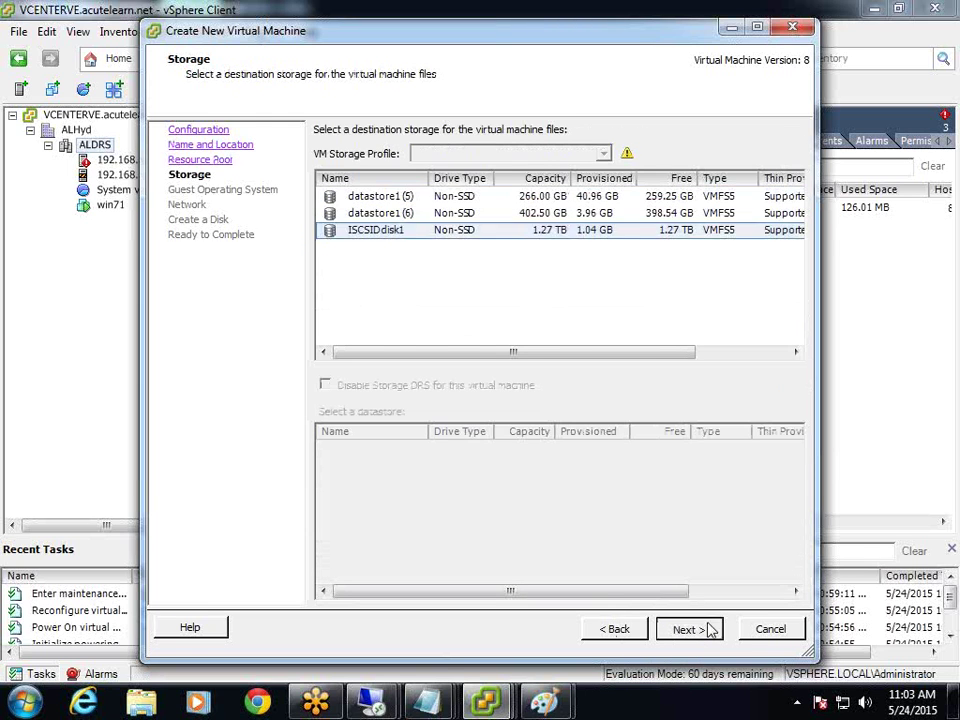
click(705, 628)
- Choose Windows 7 (64-bit) as the guest OS, thin-provision the disk, and finish the wizard
click(534, 252)
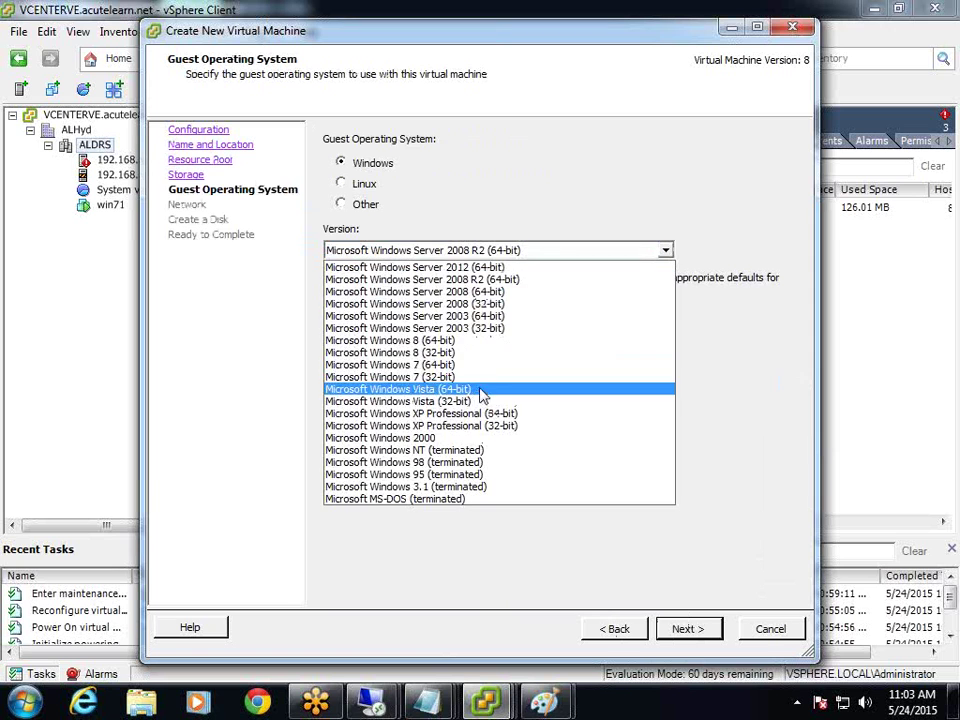
click(430, 364)
click(700, 634)
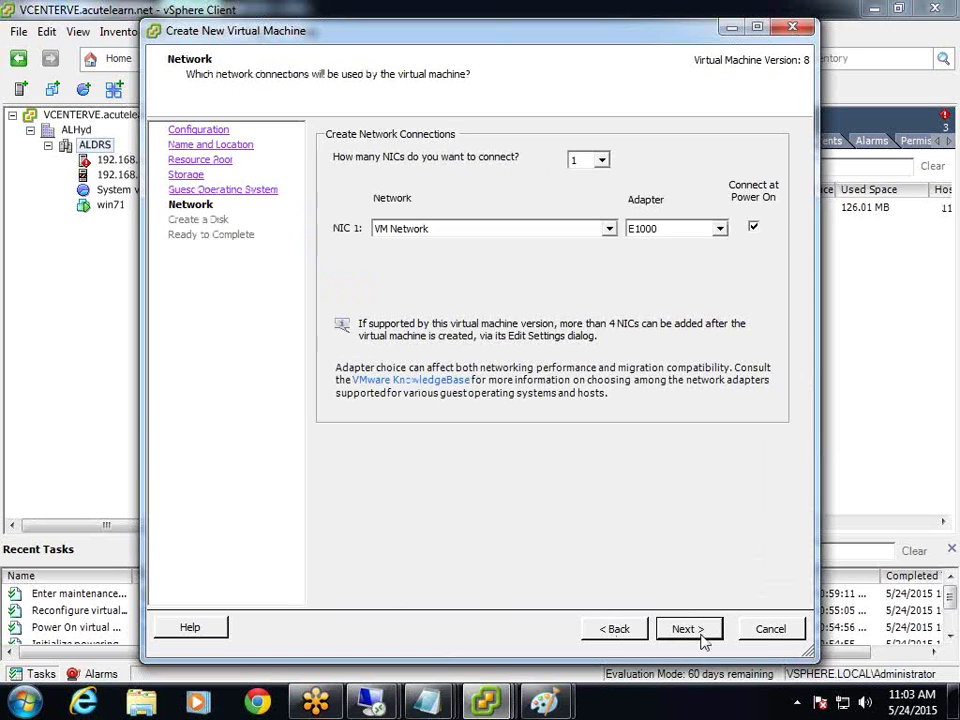
click(701, 636)
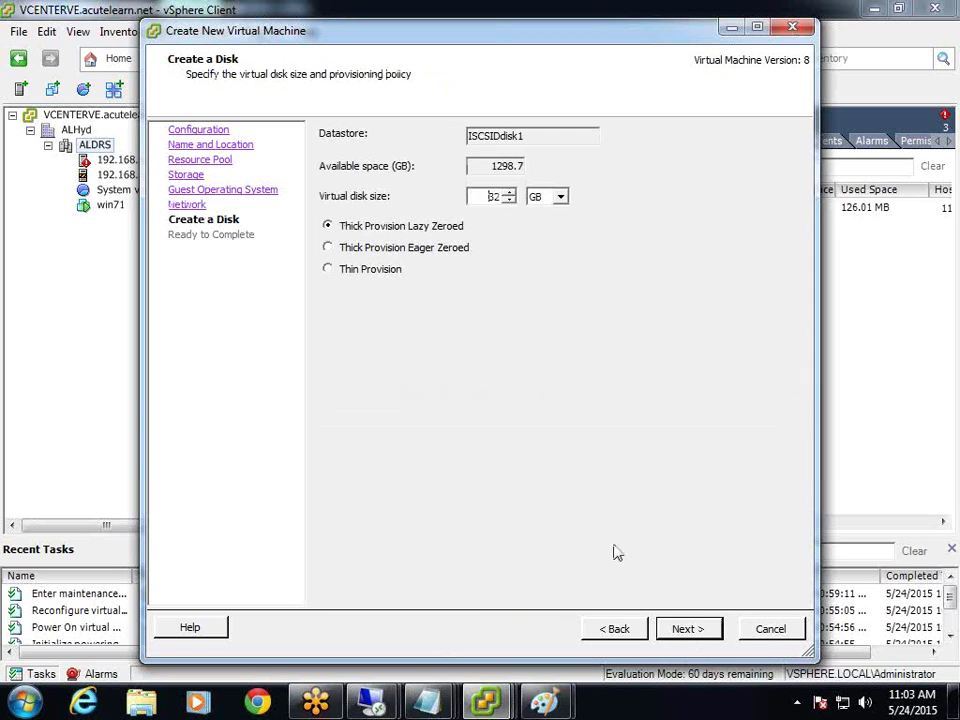
click(372, 270)
click(686, 628)
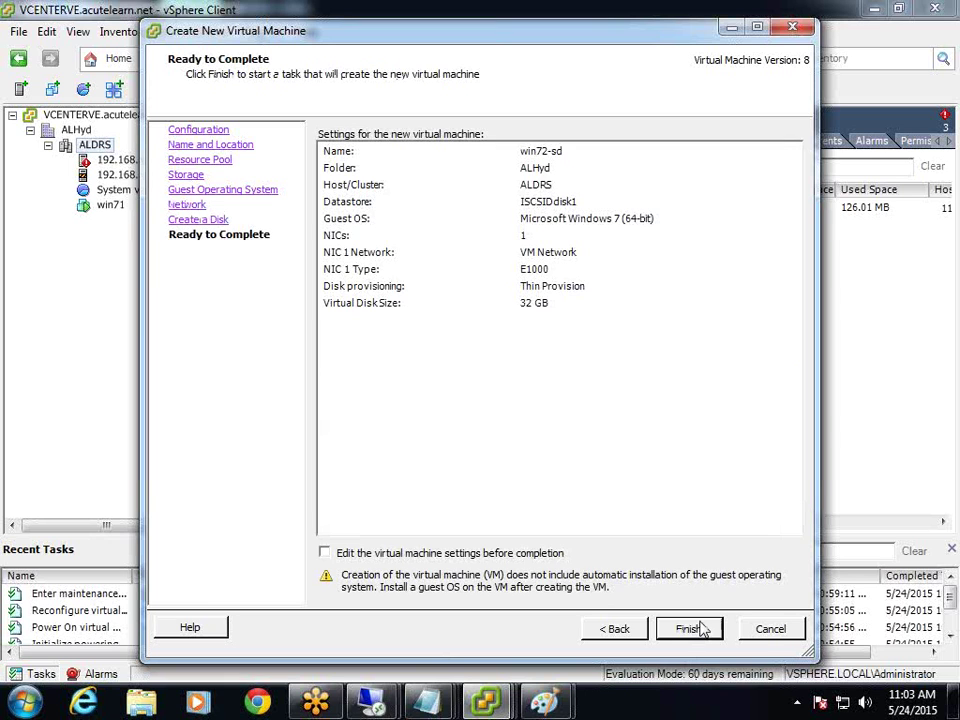
click(689, 629)
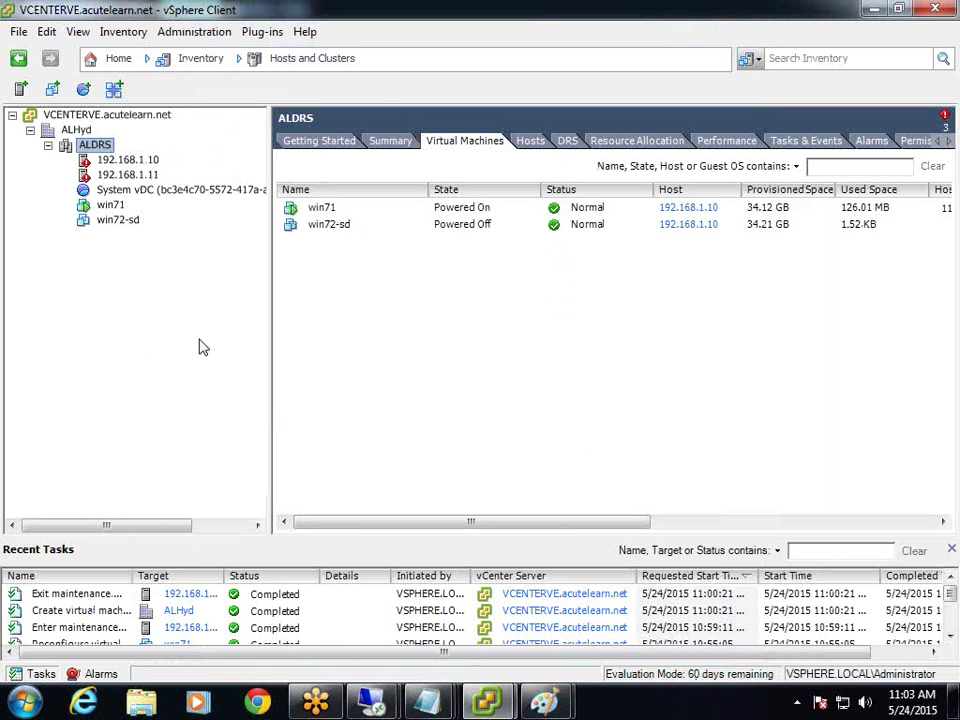
- Open the win72-sd console and power on the VM
click(128, 227)
right_click(128, 230)
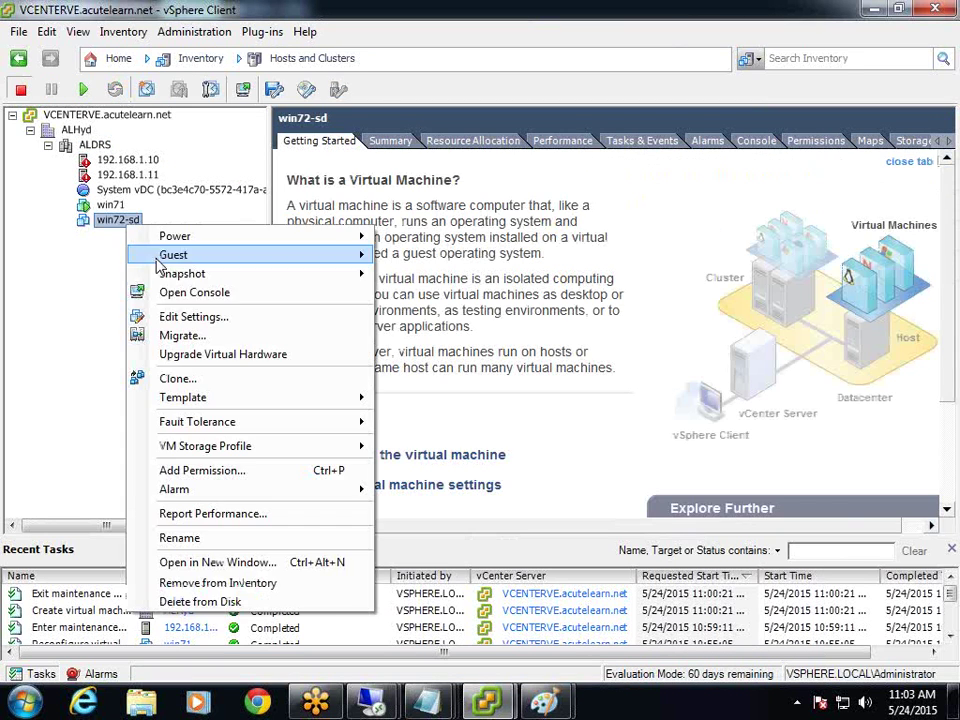
click(193, 295)
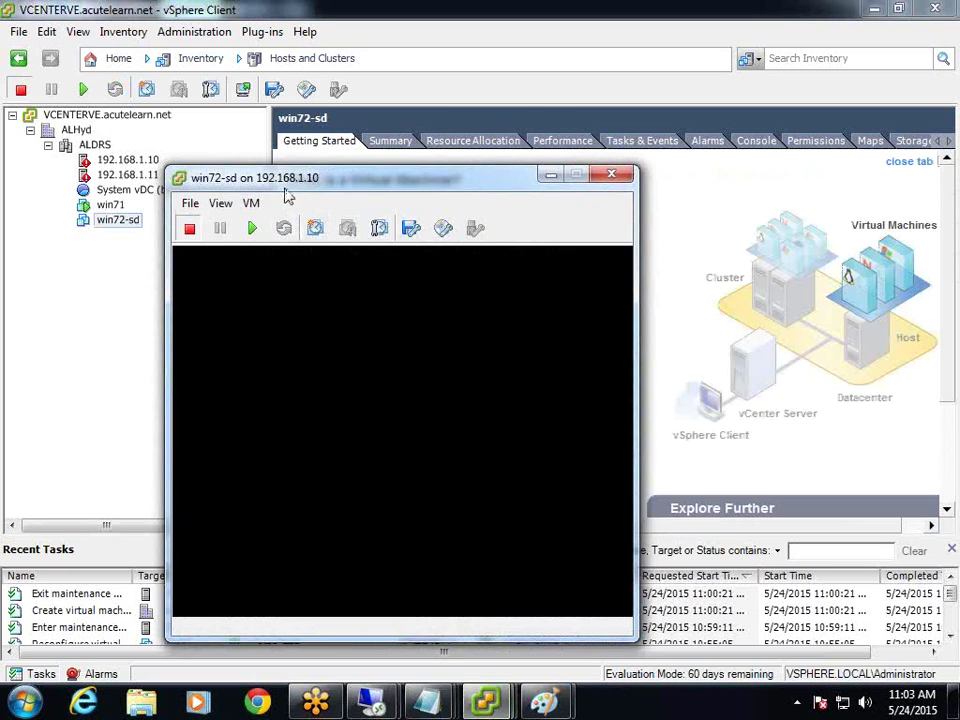
click(251, 203)
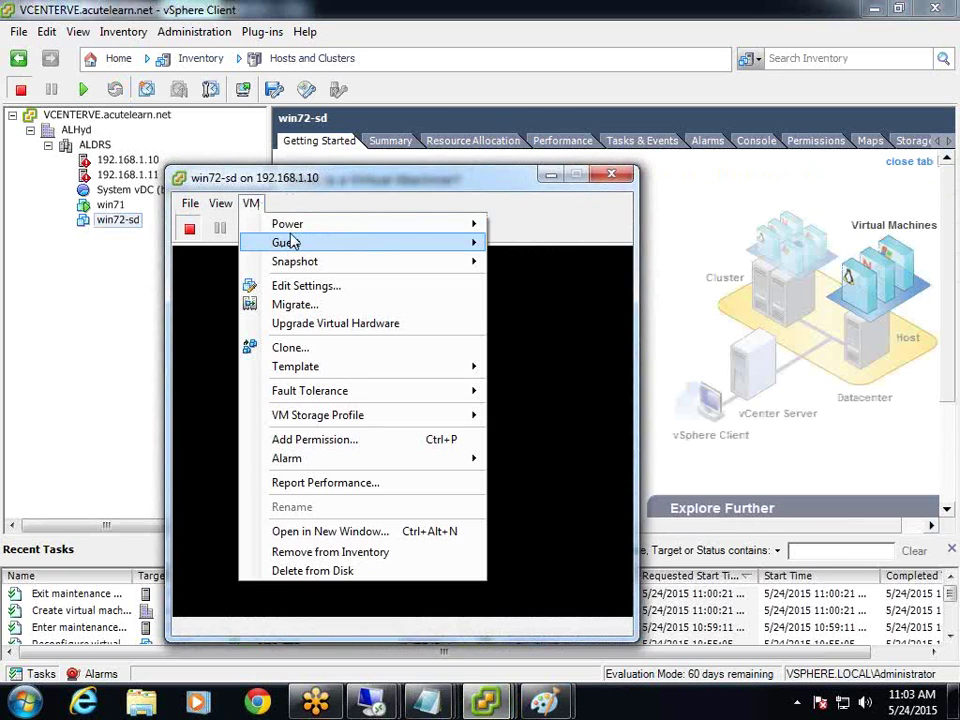
mouse_move(300, 224)
click(558, 230)
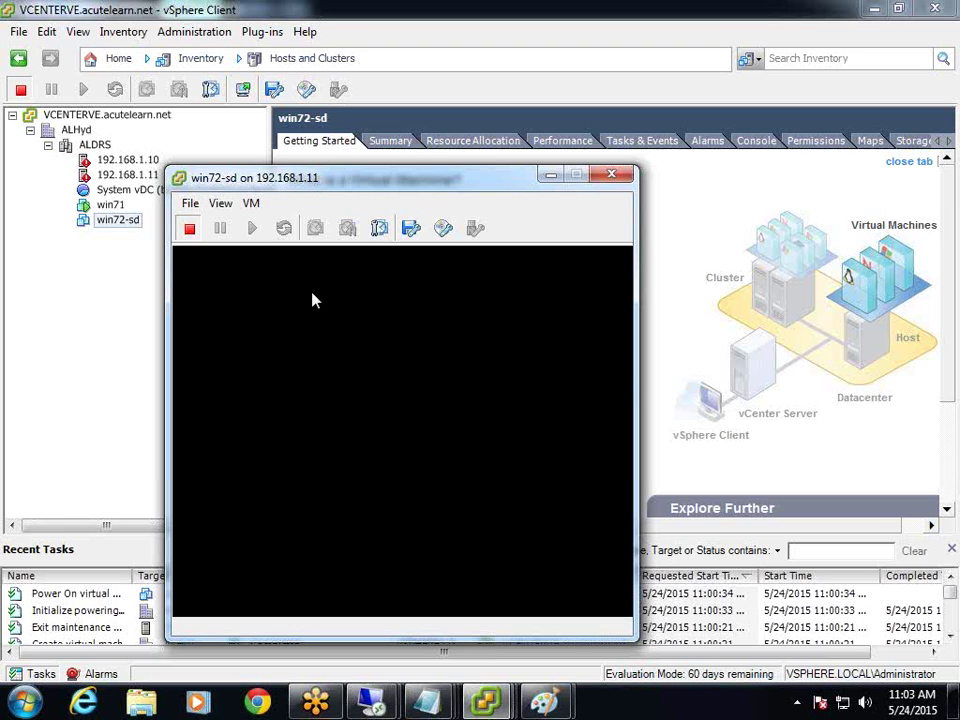
- Connect Windows7_x64.iso from datastore1 to CD/DVD drive 1 of win72-sd
click(252, 204)
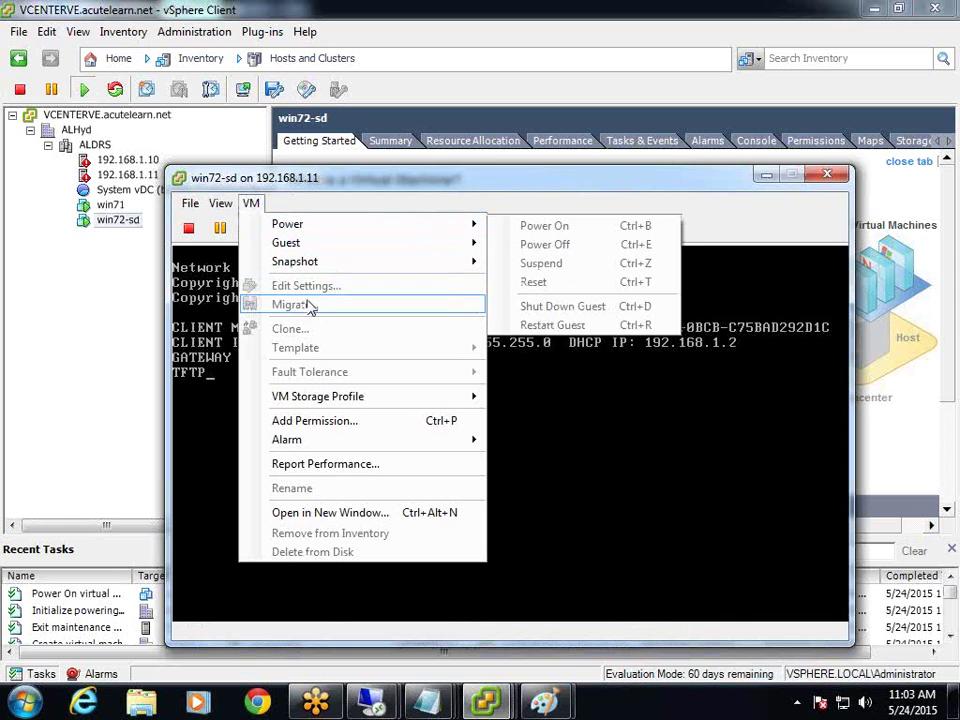
click(325, 205)
click(443, 228)
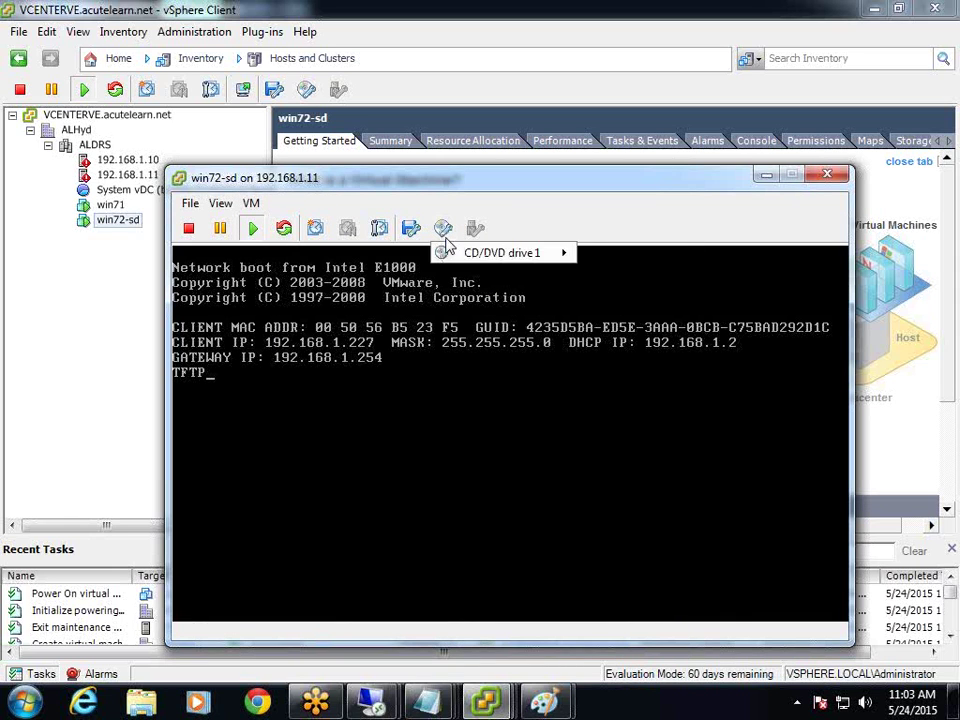
mouse_move(503, 263)
click(650, 298)
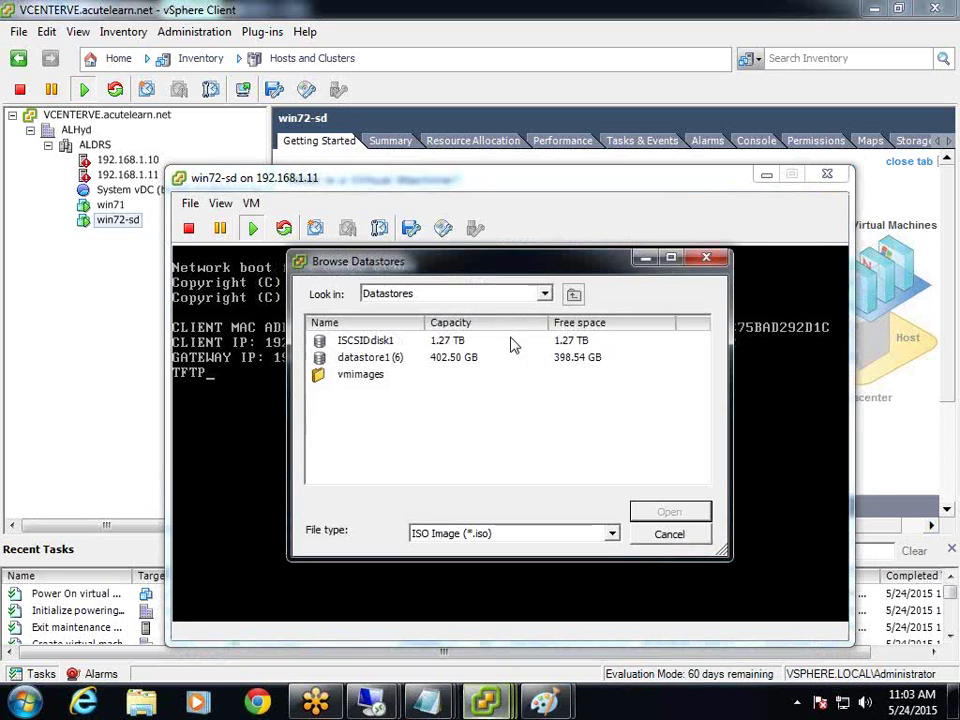
double_click(372, 358)
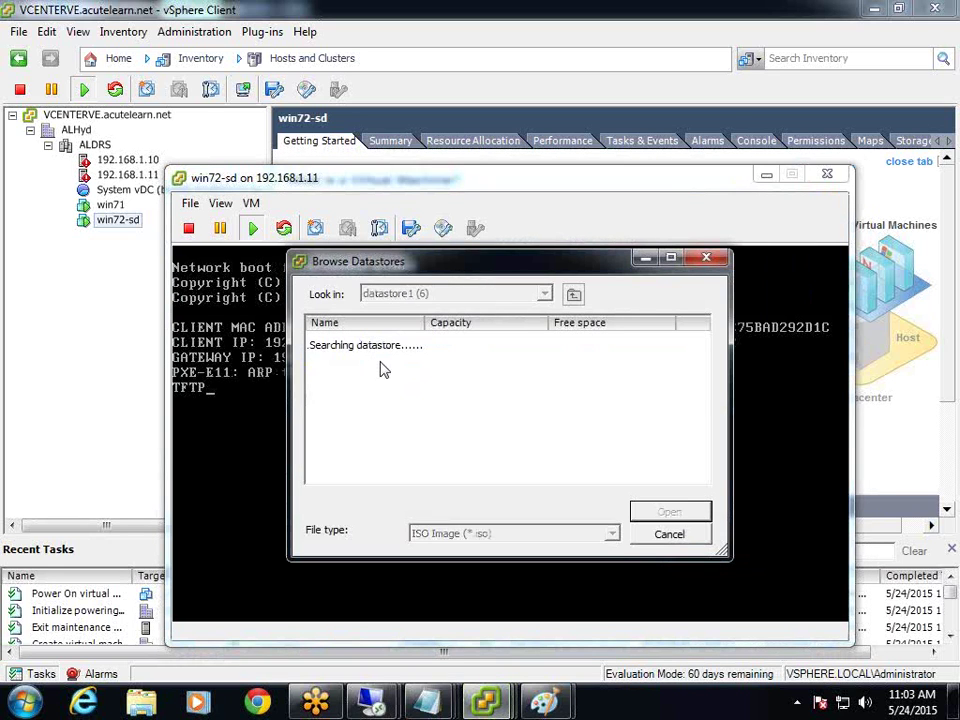
click(362, 360)
click(668, 511)
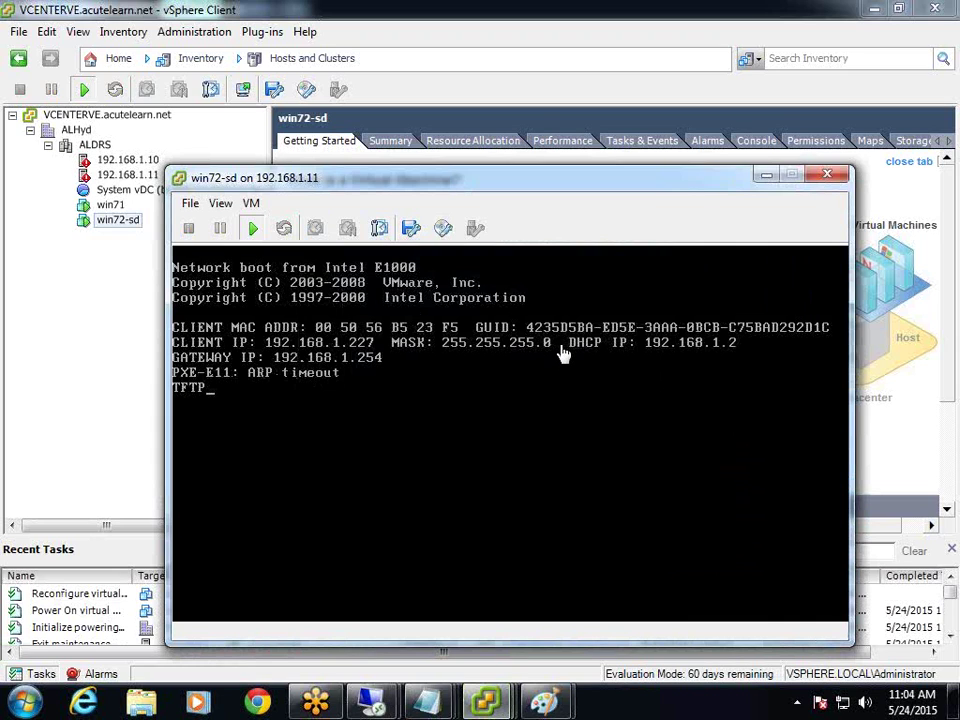
- Send Ctrl+Alt+Insert to restart the VM's boot, minimize the console, and return to vCloud Director
click(514, 396)
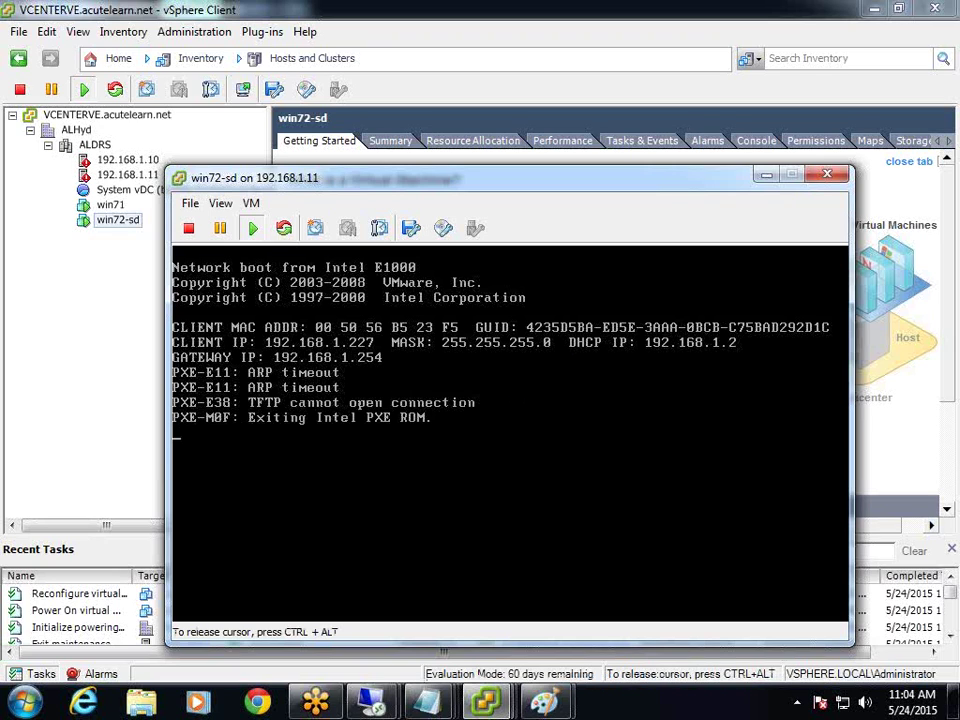
key(ctrl+alt+Insert)
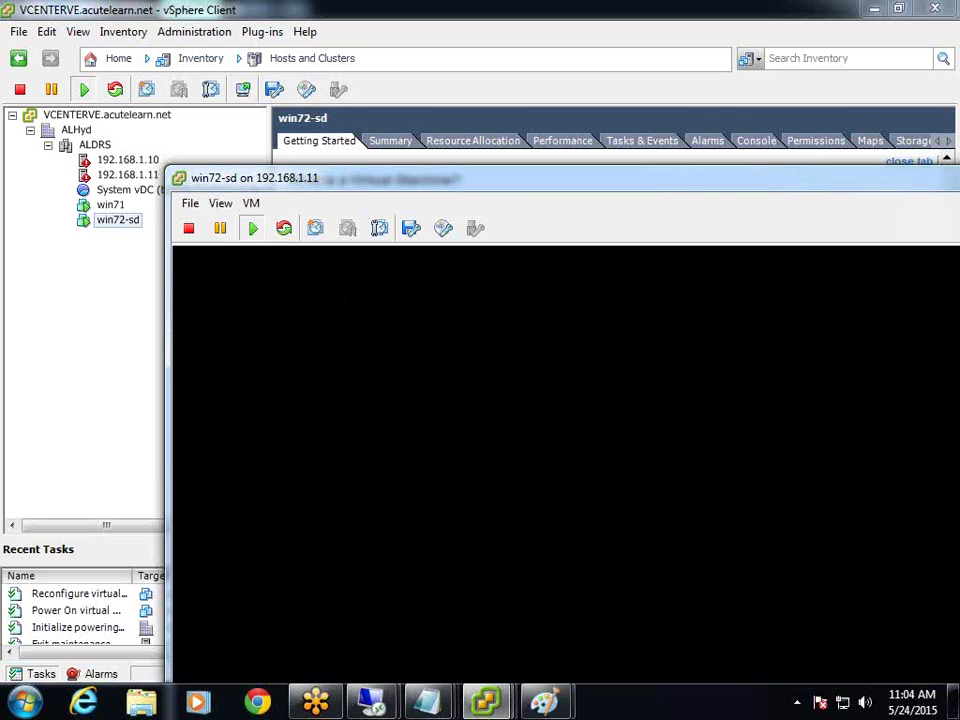
drag(864, 186, 706, 68)
click(893, 75)
mouse_move(372, 700)
click(325, 604)
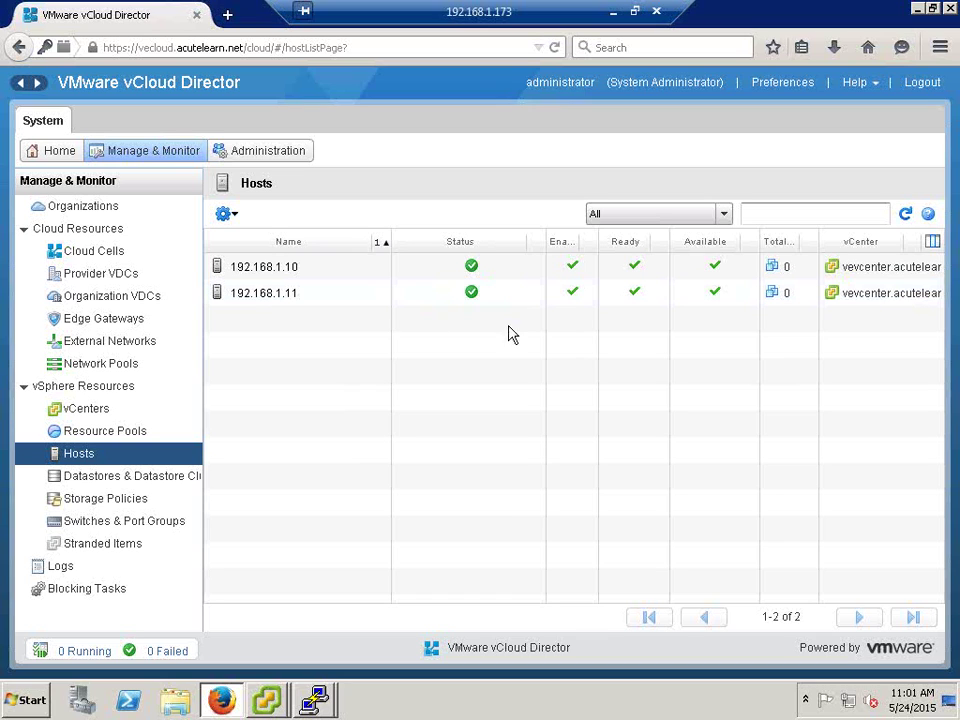
- Review the Resource Pools, Organization VDCs and Provider VDCs lists, then bring Paint's cloud diagram forward
click(178, 436)
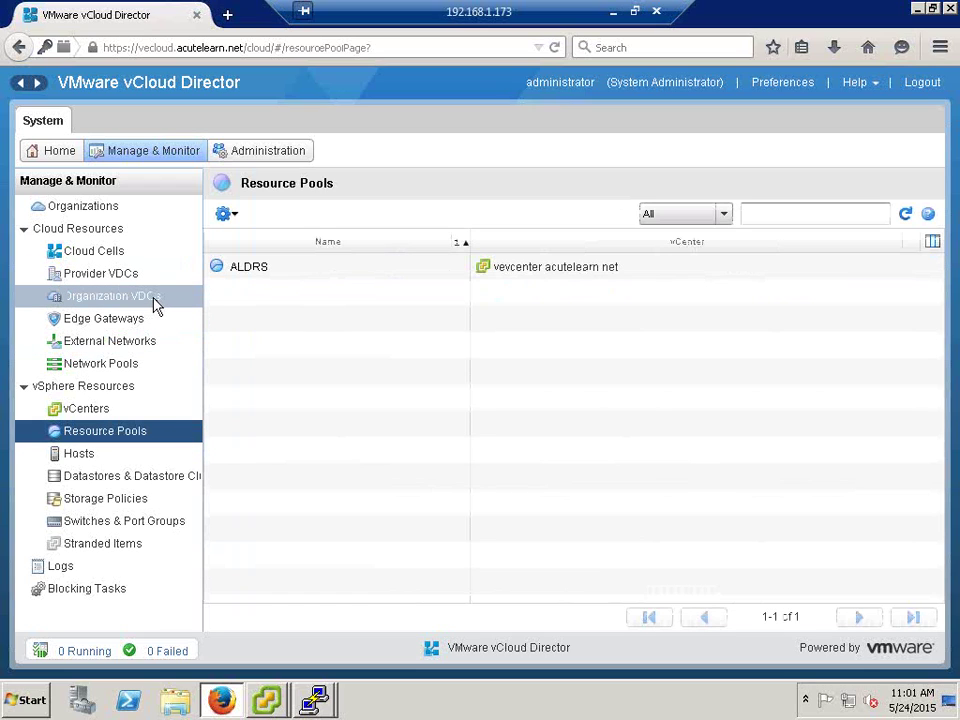
click(155, 303)
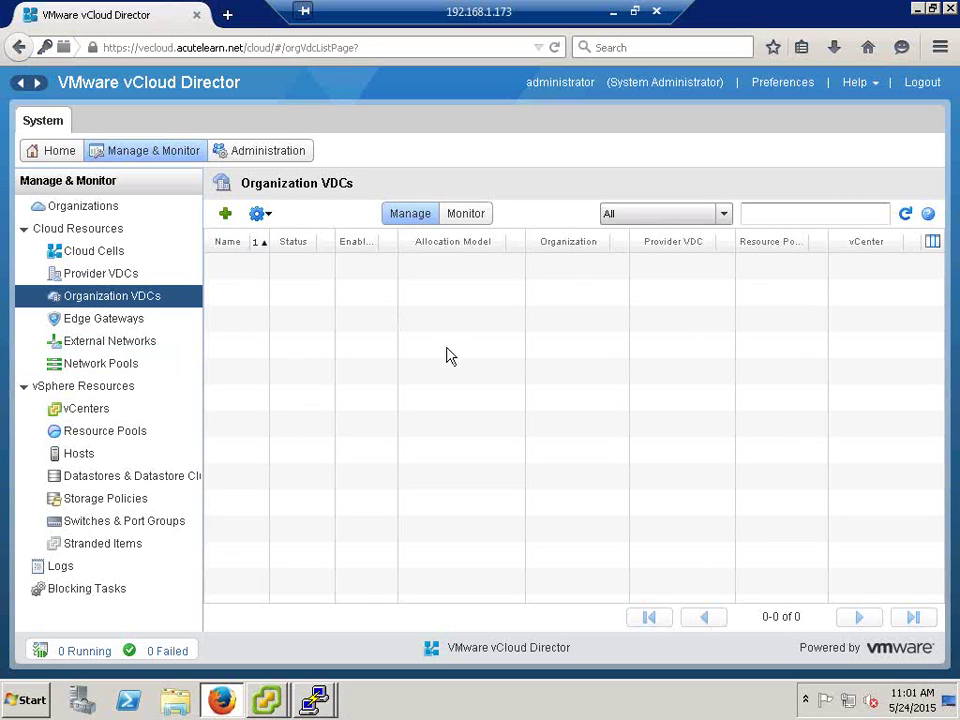
click(100, 274)
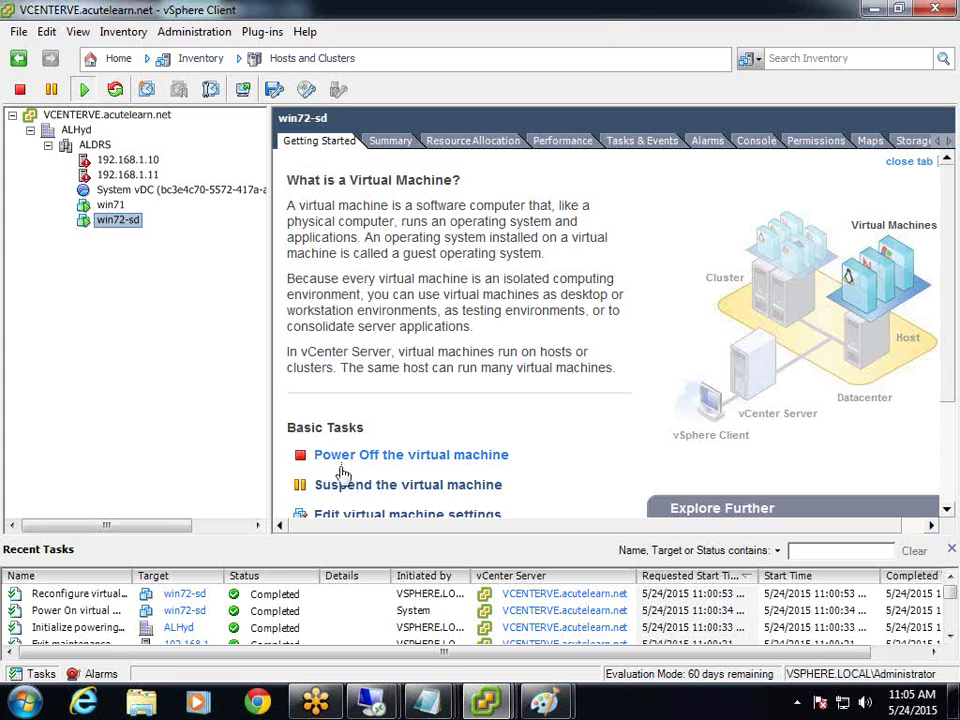
click(875, 9)
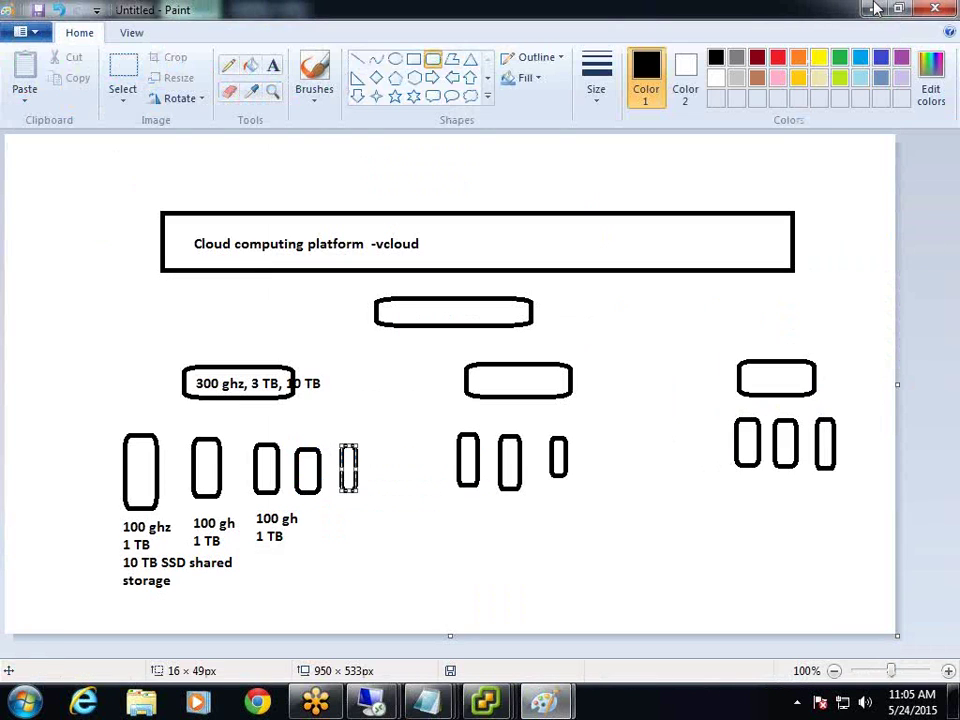